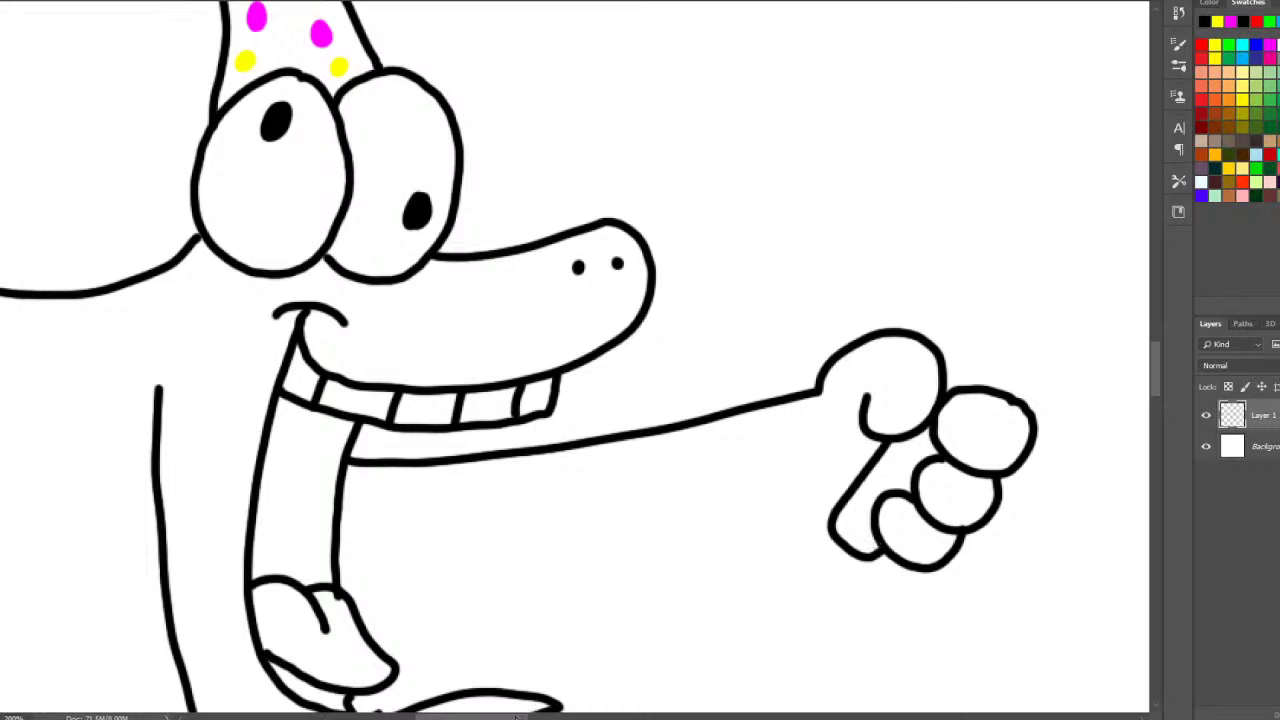
- Draw the outline of a long rounded bat rising diagonally out of the clenched fist
left_click_drag(465, 715, 535, 715)
left_click_drag(1156, 372, 1156, 343)
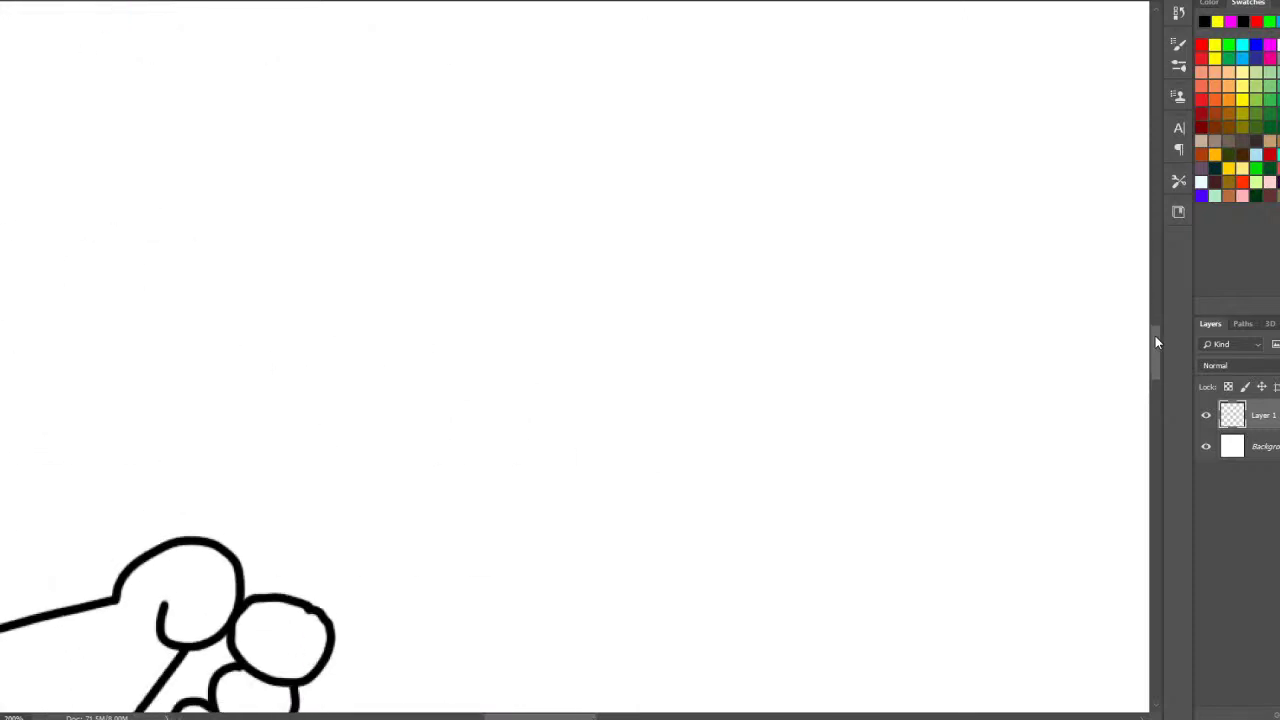
mouse_move(240, 548)
left_mouse_down()
mouse_move(537, 126)
mouse_move(686, 115)
mouse_move(668, 243)
mouse_move(540, 386)
mouse_move(285, 592)
left_mouse_up()
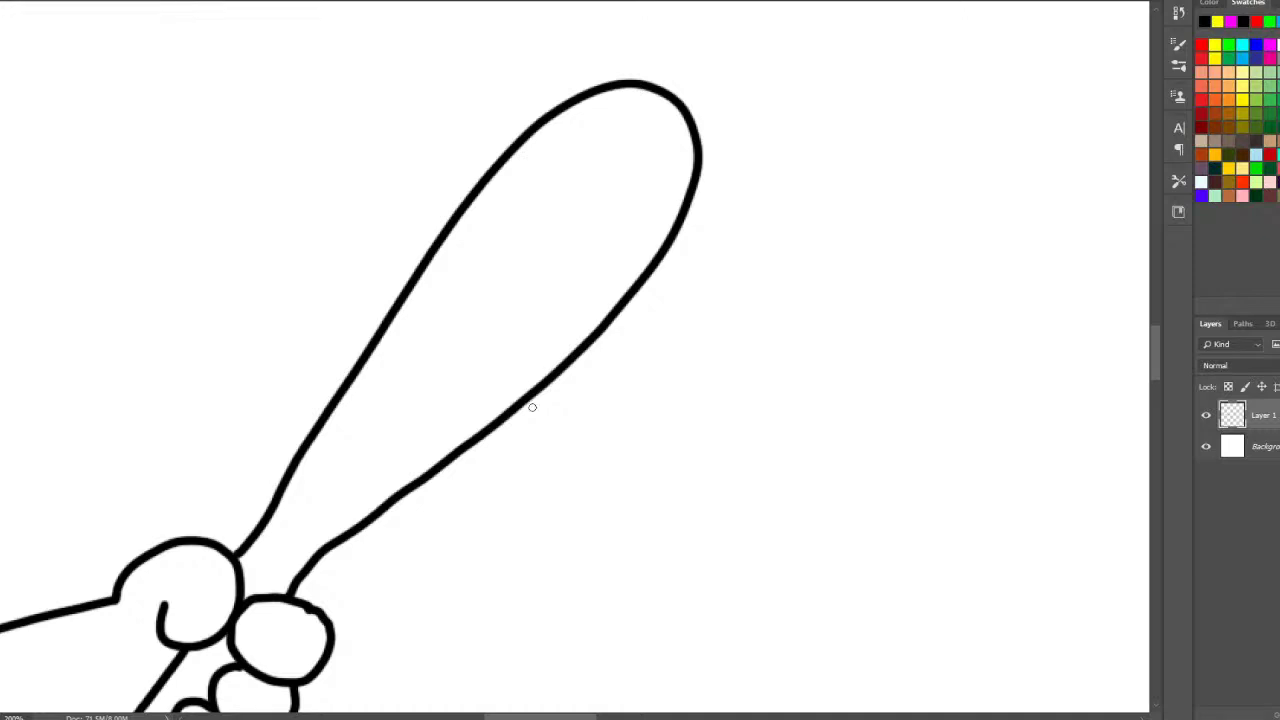
- Draw the underside of the outstretched arm from the wrist back to the open mouth
left_click_drag(552, 716, 497, 714)
left_click_drag(1155, 345, 1153, 368)
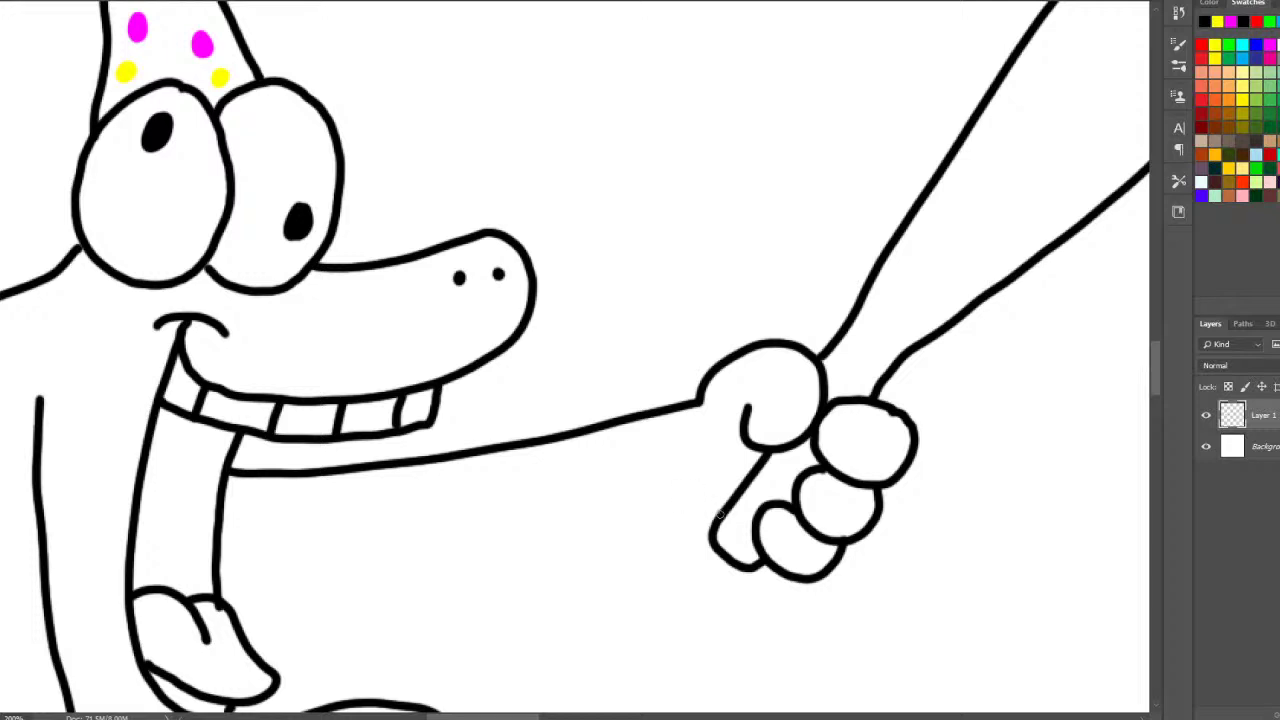
left_click_drag(719, 518, 215, 551)
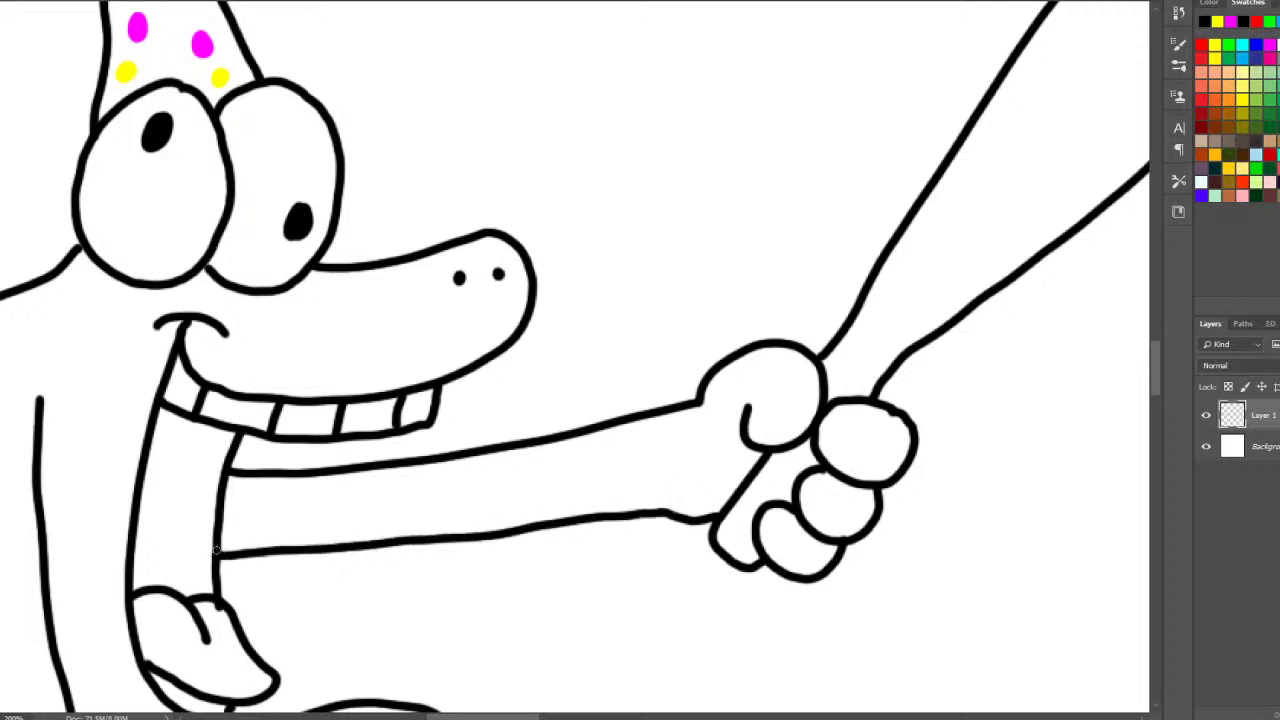
- Draw the torn rear half of a horse piñata beside the bat, with a jagged edge, a hind leg and tail strands
left_click_drag(556, 716, 636, 716)
left_click_drag(1155, 350, 1147, 328)
mouse_move(503, 194)
left_mouse_down()
mouse_move(638, 100)
mouse_move(718, 71)
mouse_move(764, 82)
mouse_move(814, 145)
mouse_move(883, 375)
mouse_move(851, 403)
mouse_move(782, 406)
mouse_move(749, 365)
mouse_move(667, 390)
mouse_move(536, 402)
mouse_move(494, 378)
mouse_move(510, 180)
left_mouse_up()
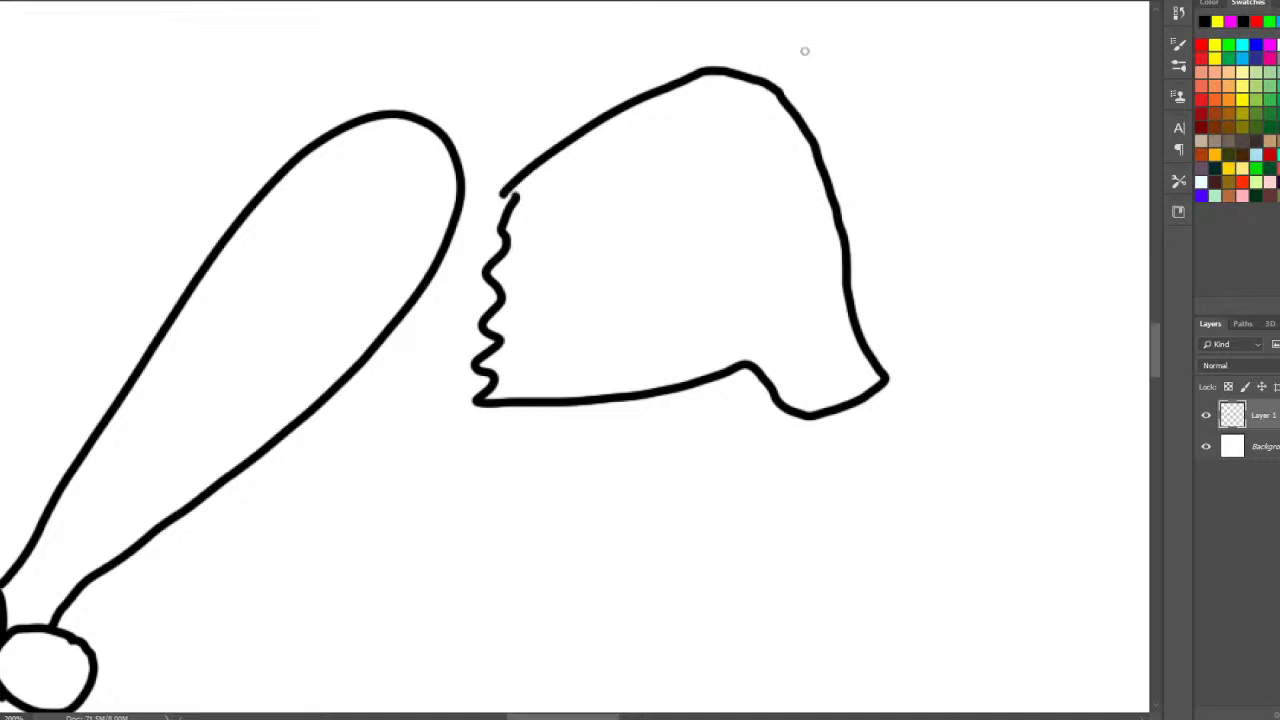
mouse_move(768, 85)
left_mouse_down()
mouse_move(888, 79)
mouse_move(943, 116)
mouse_move(846, 123)
mouse_move(785, 118)
left_mouse_up()
mouse_move(945, 132)
left_mouse_down()
mouse_move(897, 183)
mouse_move(826, 175)
left_mouse_up()
mouse_move(958, 180)
left_mouse_down()
mouse_move(935, 238)
mouse_move(843, 213)
mouse_move(943, 272)
mouse_move(955, 242)
left_mouse_up()
left_click_drag(843, 220, 836, 226)
- Draw the piñata's front half on the bat's other side, with a smiling horse head, neck, foreleg, jagged edge and looped mane
left_click_drag(131, 702, 553, 702)
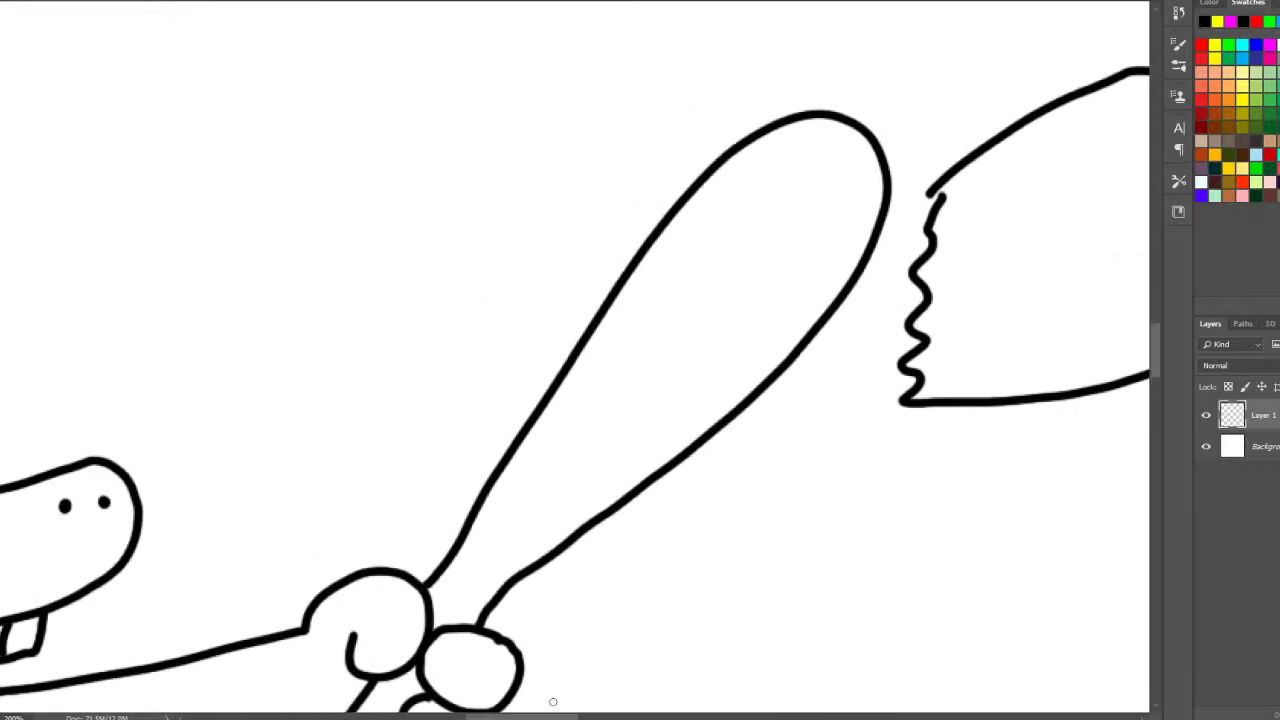
left_click_drag(1157, 365, 1157, 348)
left_click_drag(503, 110, 500, 122)
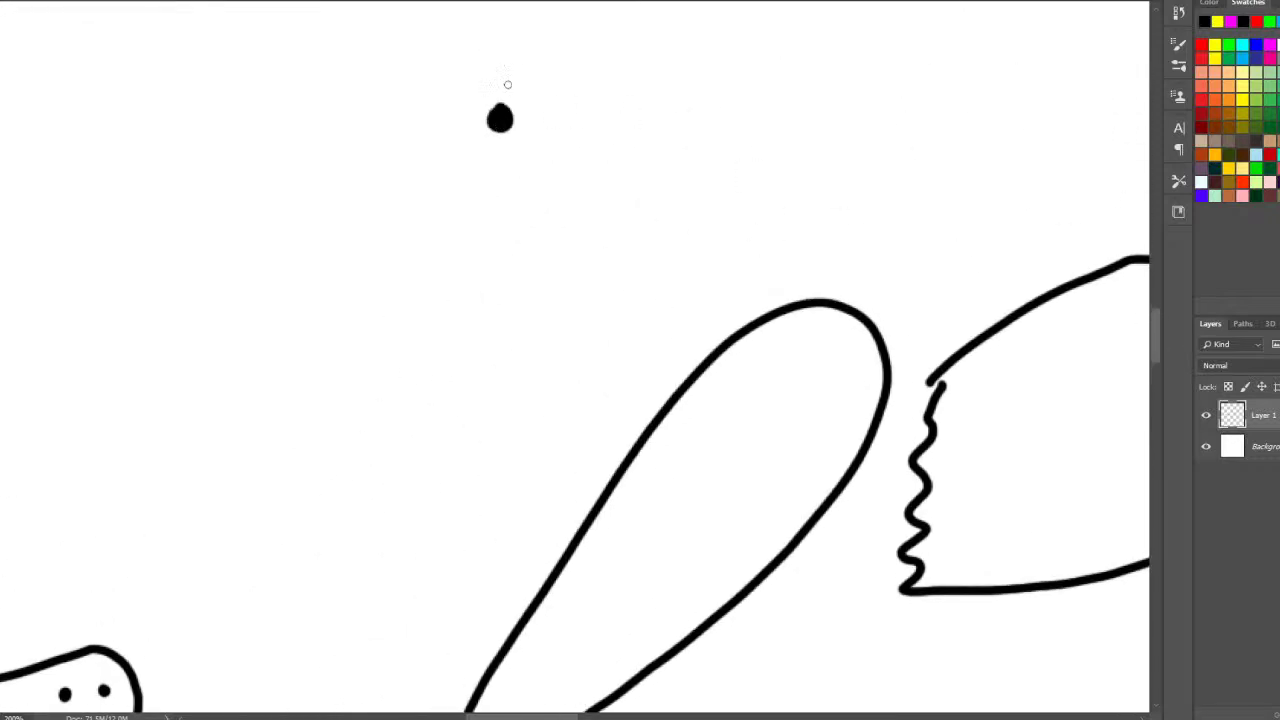
mouse_move(513, 72)
left_mouse_down()
mouse_move(384, 92)
mouse_move(323, 176)
mouse_move(480, 213)
mouse_move(515, 185)
left_mouse_up()
left_click_drag(324, 177, 430, 157)
mouse_move(513, 70)
left_mouse_down()
mouse_move(604, 78)
mouse_move(582, 122)
mouse_move(678, 296)
mouse_move(648, 357)
mouse_move(585, 419)
left_mouse_up()
mouse_move(468, 222)
left_mouse_down()
mouse_move(478, 315)
mouse_move(408, 479)
mouse_move(462, 501)
mouse_move(597, 432)
left_mouse_up()
mouse_move(610, 62)
left_mouse_down()
mouse_move(663, 86)
mouse_move(602, 106)
mouse_move(582, 140)
mouse_move(606, 215)
left_mouse_up()
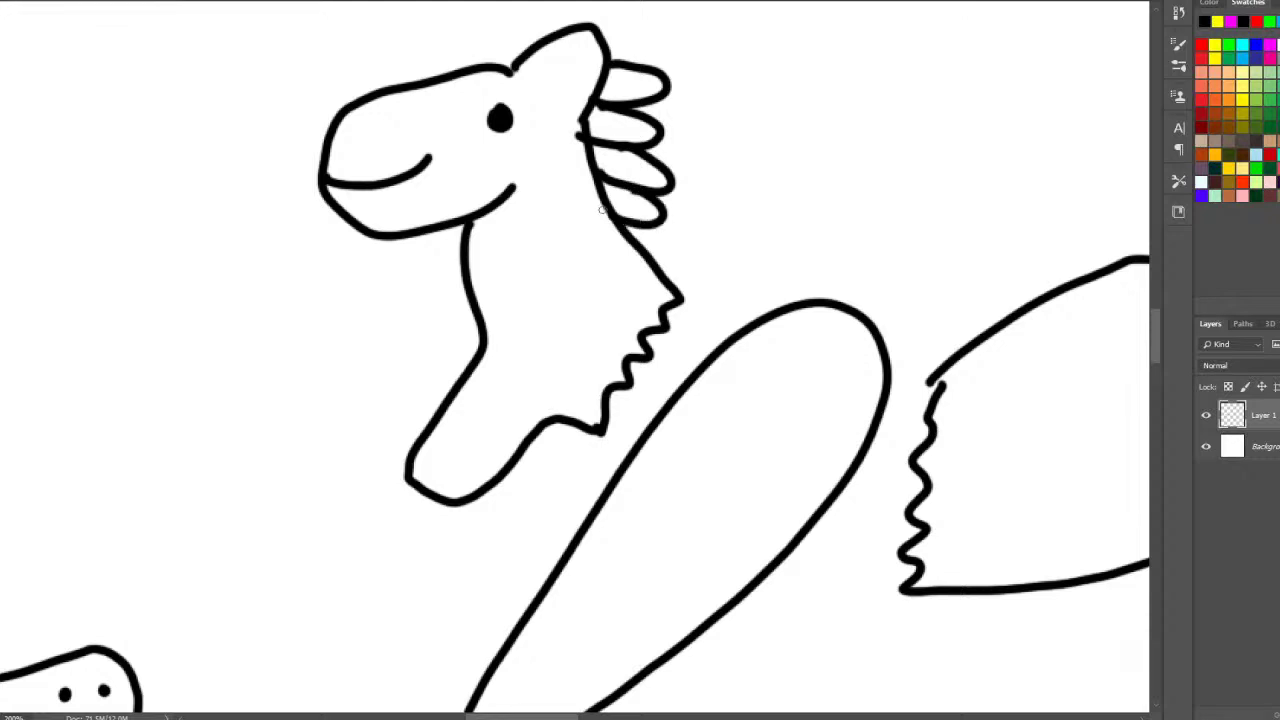
- Draw curved burst lines around the bat and scatter a wrapped candy, a segmented diamond candy and a round candy outline
mouse_move(703, 260)
left_mouse_down()
mouse_move(718, 197)
mouse_move(794, 213)
mouse_move(821, 235)
mouse_move(892, 212)
mouse_move(957, 256)
mouse_move(939, 309)
mouse_move(967, 291)
left_mouse_up()
left_click_drag(1160, 322, 1157, 338)
left_click_drag(540, 243, 498, 335)
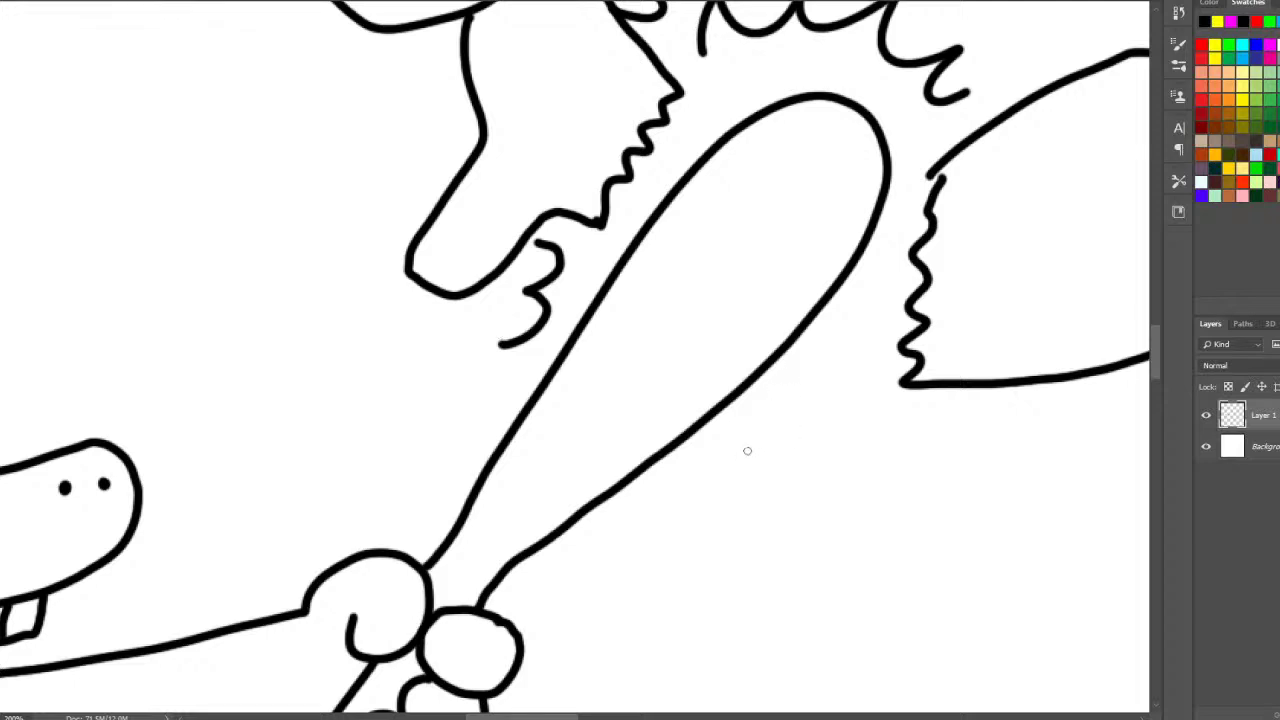
mouse_move(744, 455)
left_mouse_down()
mouse_move(794, 422)
mouse_move(898, 409)
mouse_move(950, 517)
mouse_move(985, 457)
mouse_move(1008, 536)
mouse_move(945, 518)
mouse_move(872, 523)
mouse_move(913, 548)
mouse_move(969, 535)
mouse_move(918, 562)
left_mouse_up()
mouse_move(689, 509)
left_mouse_down()
mouse_move(724, 567)
mouse_move(691, 498)
mouse_move(752, 513)
mouse_move(777, 494)
mouse_move(792, 549)
mouse_move(733, 536)
mouse_move(688, 500)
mouse_move(639, 494)
mouse_move(673, 532)
left_mouse_up()
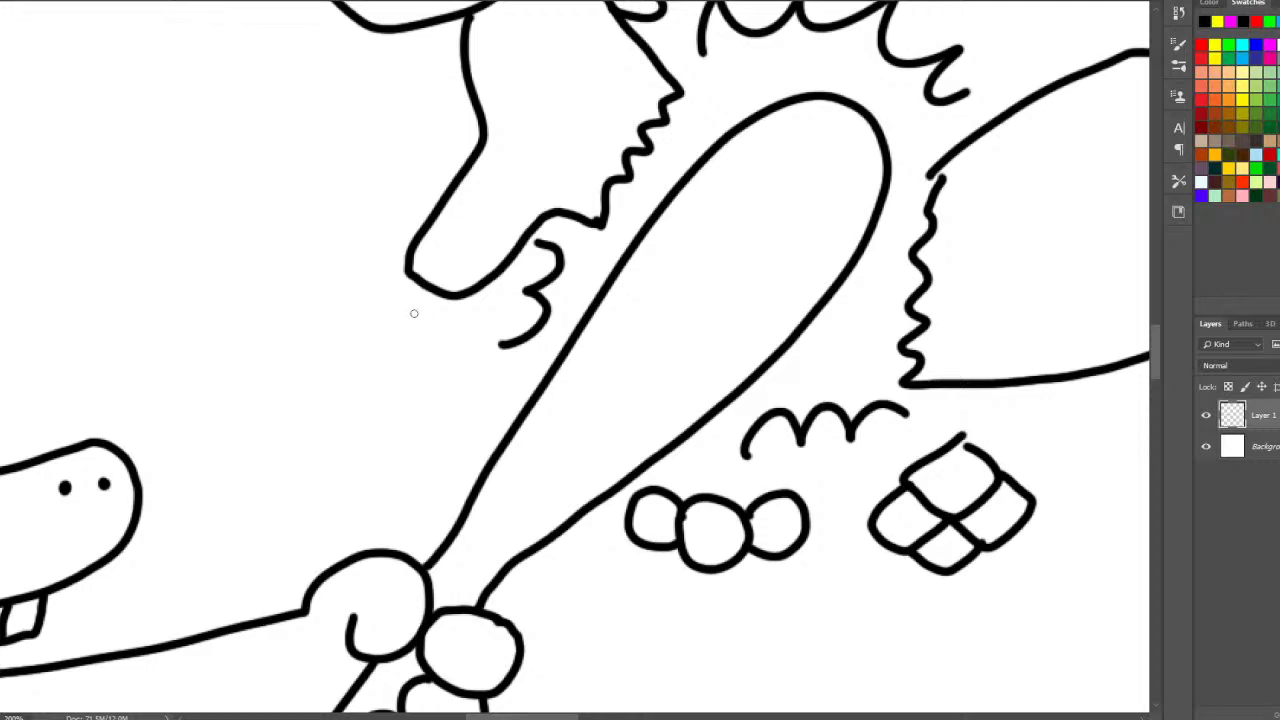
mouse_move(414, 309)
left_mouse_down()
mouse_move(321, 368)
mouse_move(349, 457)
mouse_move(429, 465)
mouse_move(470, 379)
mouse_move(458, 339)
mouse_move(404, 310)
left_mouse_up()
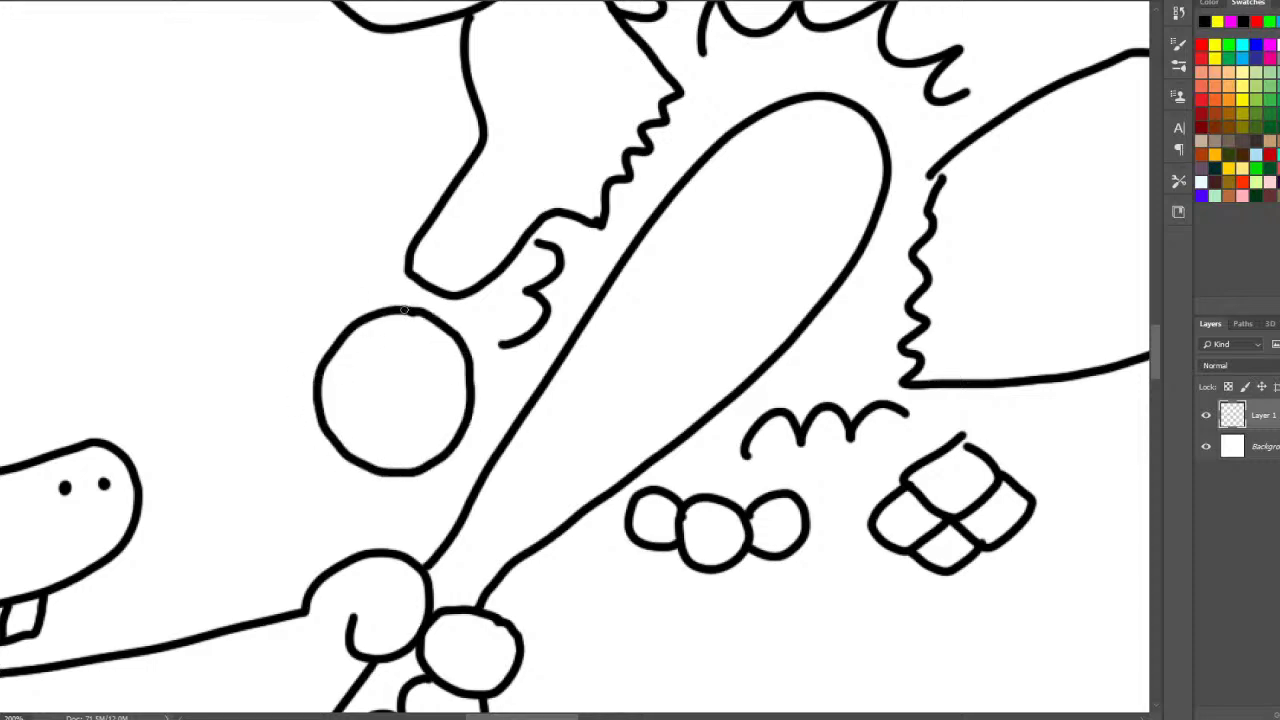
- Draw the character's trailing arm with an open four-fingered hand, and extend the back and belly lines of the body behind it
scroll(500, 237, "down", 8)
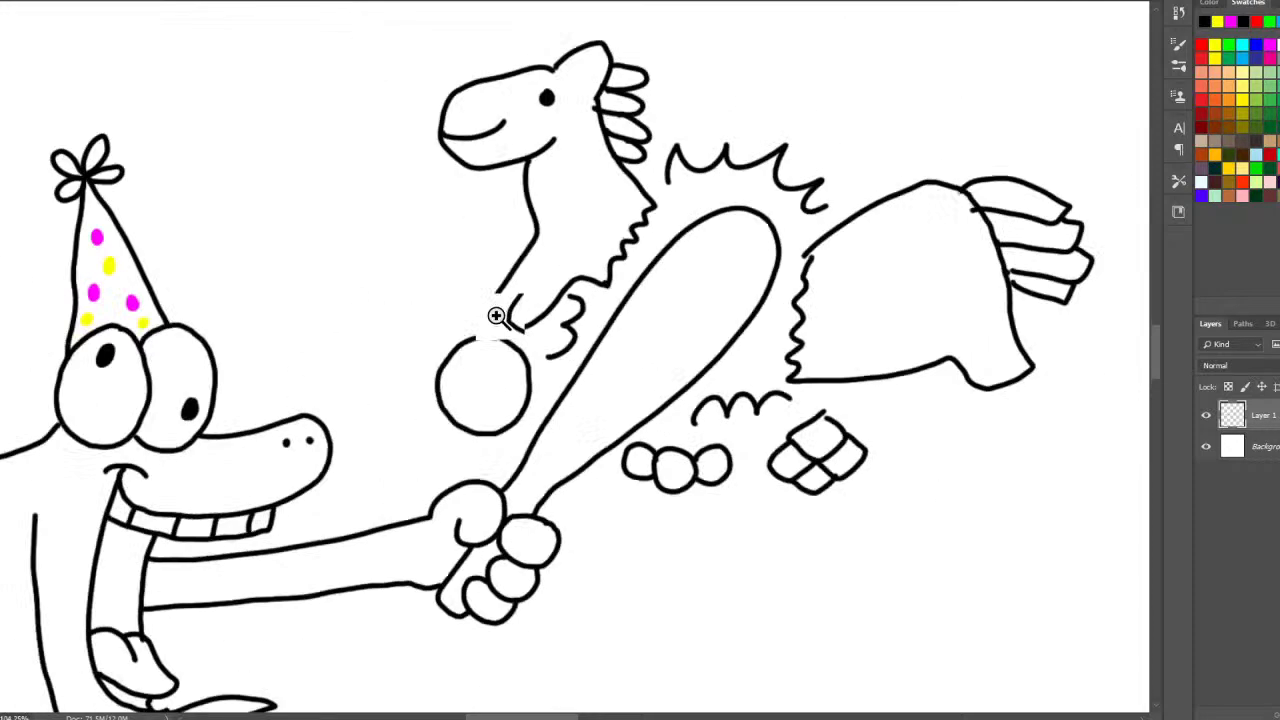
scroll(546, 557, "up", 8)
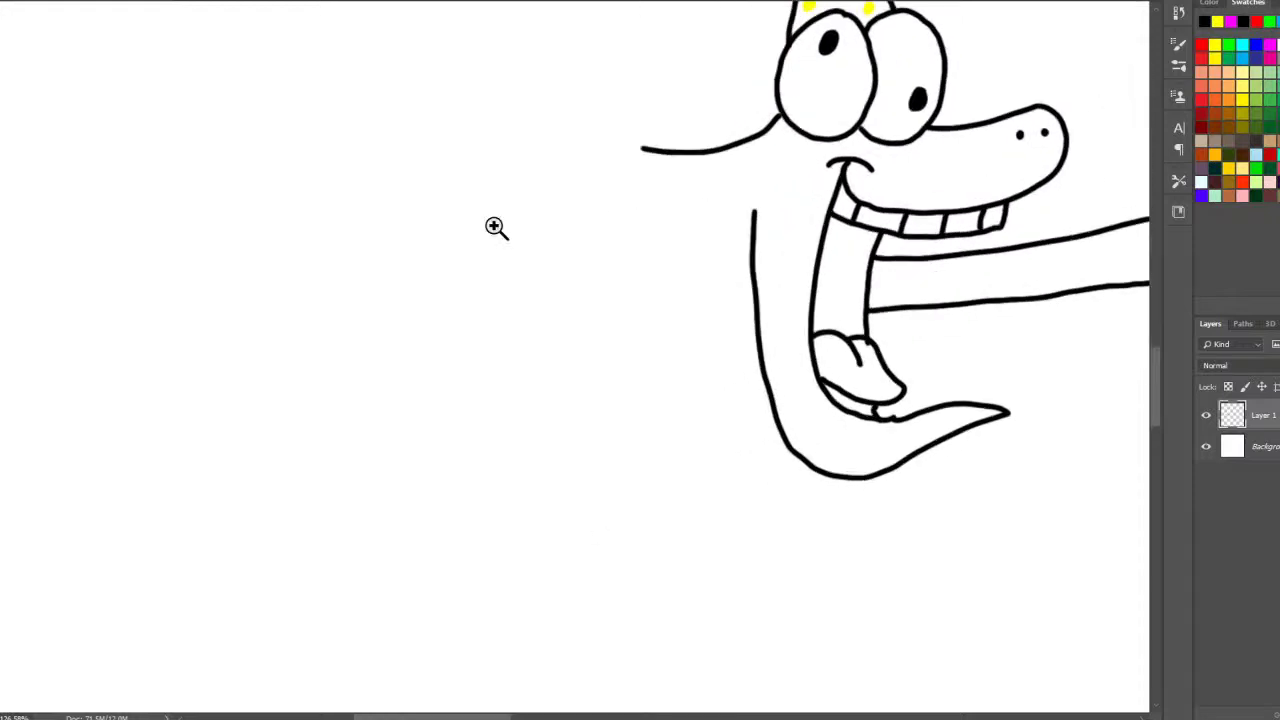
left_click(529, 74)
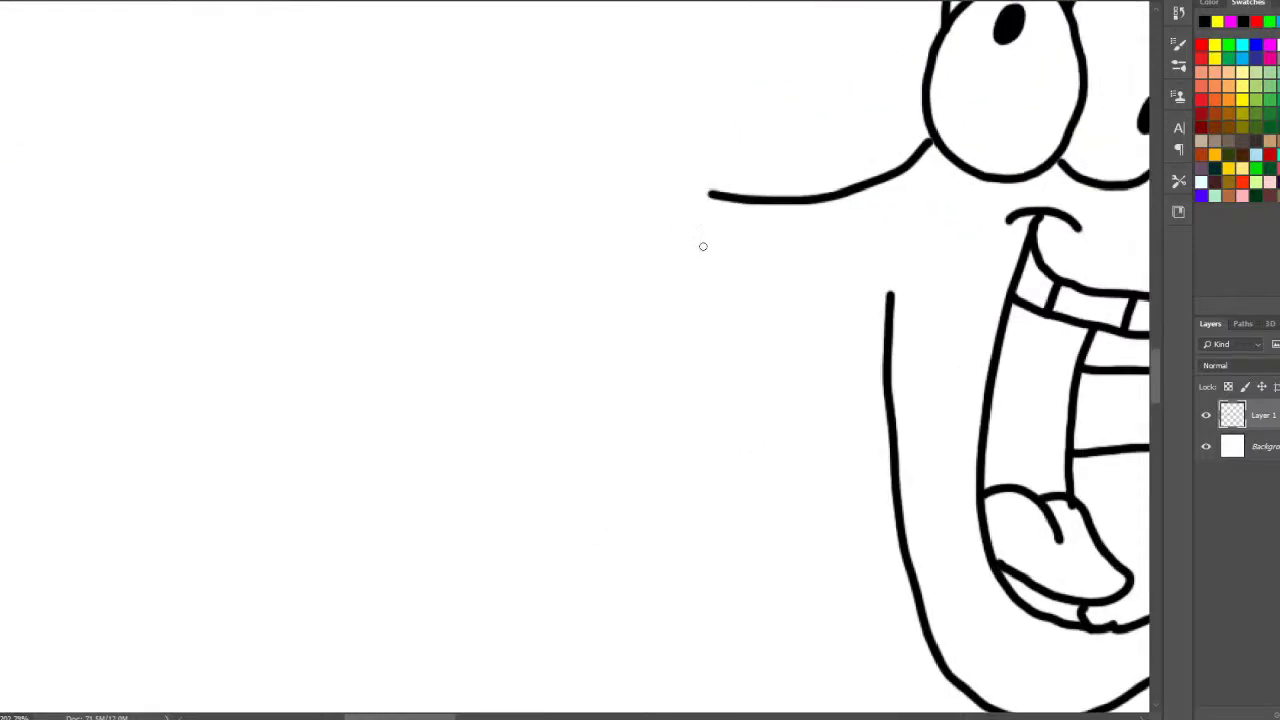
mouse_move(729, 246)
left_mouse_down()
mouse_move(334, 191)
mouse_move(445, 101)
mouse_move(389, 60)
mouse_move(289, 143)
mouse_move(118, 89)
mouse_move(162, 183)
mouse_move(241, 202)
mouse_move(165, 219)
mouse_move(102, 305)
mouse_move(234, 249)
mouse_move(218, 375)
mouse_move(278, 351)
mouse_move(299, 275)
mouse_move(552, 296)
mouse_move(689, 299)
mouse_move(748, 293)
left_mouse_up()
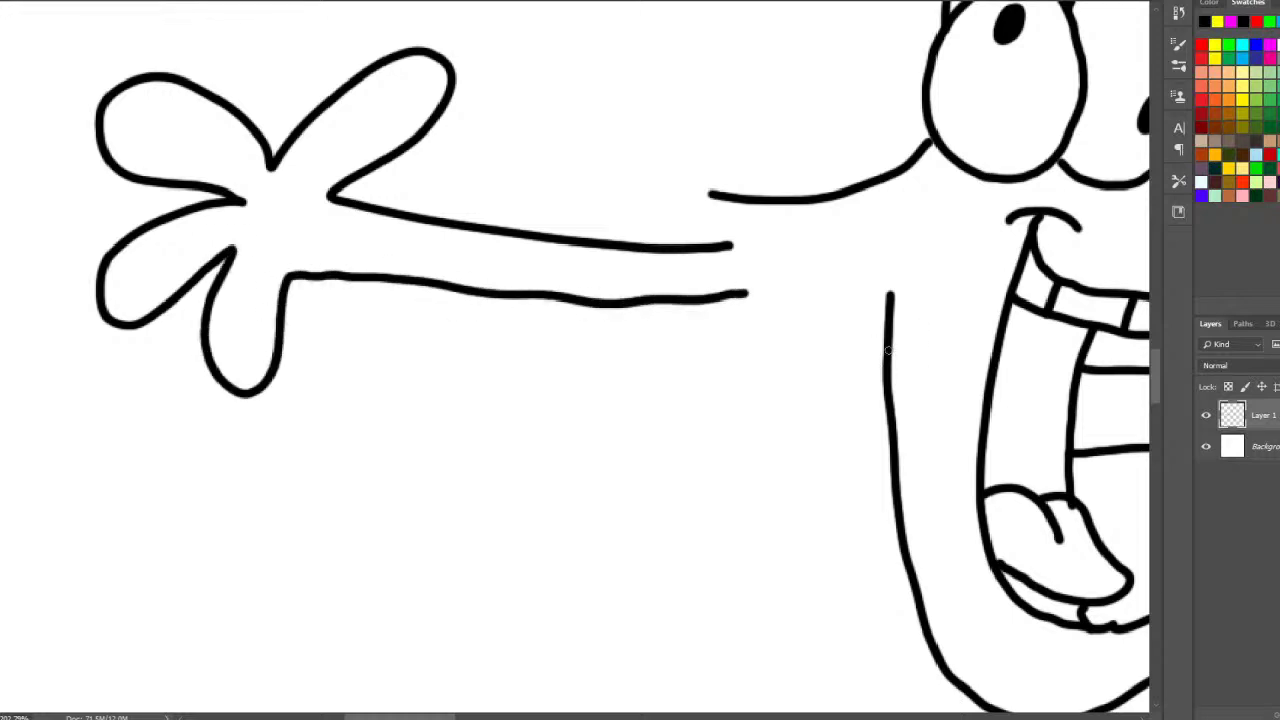
mouse_move(888, 350)
left_mouse_down()
mouse_move(776, 336)
mouse_move(502, 372)
left_mouse_up()
left_click_drag(718, 190, 460, 228)
- Draw the character's rear leg kicked back with a raised three-toed foot, and add the long pointed tail
left_click_drag(450, 714, 412, 716)
mouse_move(536, 360)
left_mouse_down()
mouse_move(404, 349)
mouse_move(313, 245)
mouse_move(283, 127)
mouse_move(237, 134)
mouse_move(221, 275)
left_mouse_up()
mouse_move(234, 150)
left_mouse_down()
mouse_move(149, 106)
mouse_move(184, 270)
left_mouse_up()
mouse_move(172, 150)
left_mouse_down()
mouse_move(96, 135)
mouse_move(139, 200)
mouse_move(127, 357)
mouse_move(262, 400)
left_mouse_up()
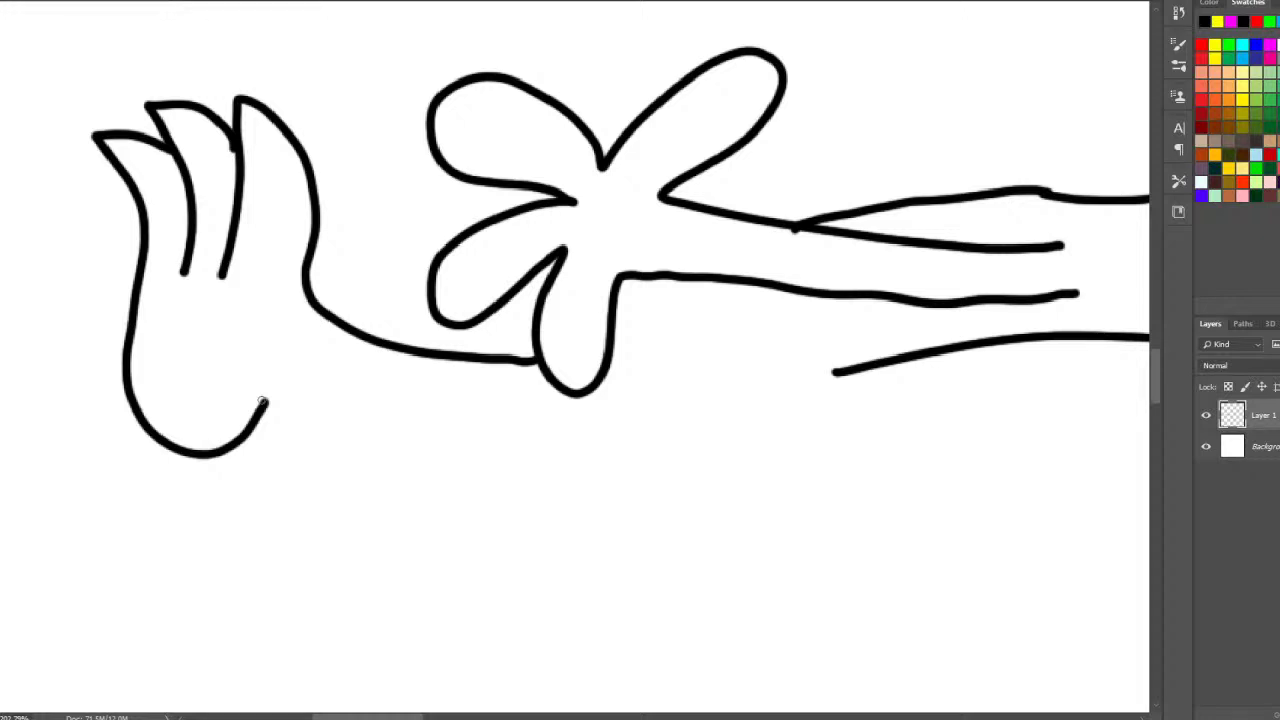
left_click_drag(262, 400, 681, 454)
mouse_move(836, 372)
left_mouse_down()
mouse_move(637, 503)
mouse_move(342, 590)
mouse_move(169, 659)
mouse_move(308, 541)
mouse_move(505, 452)
left_mouse_up()
left_click_drag(732, 278, 603, 350)
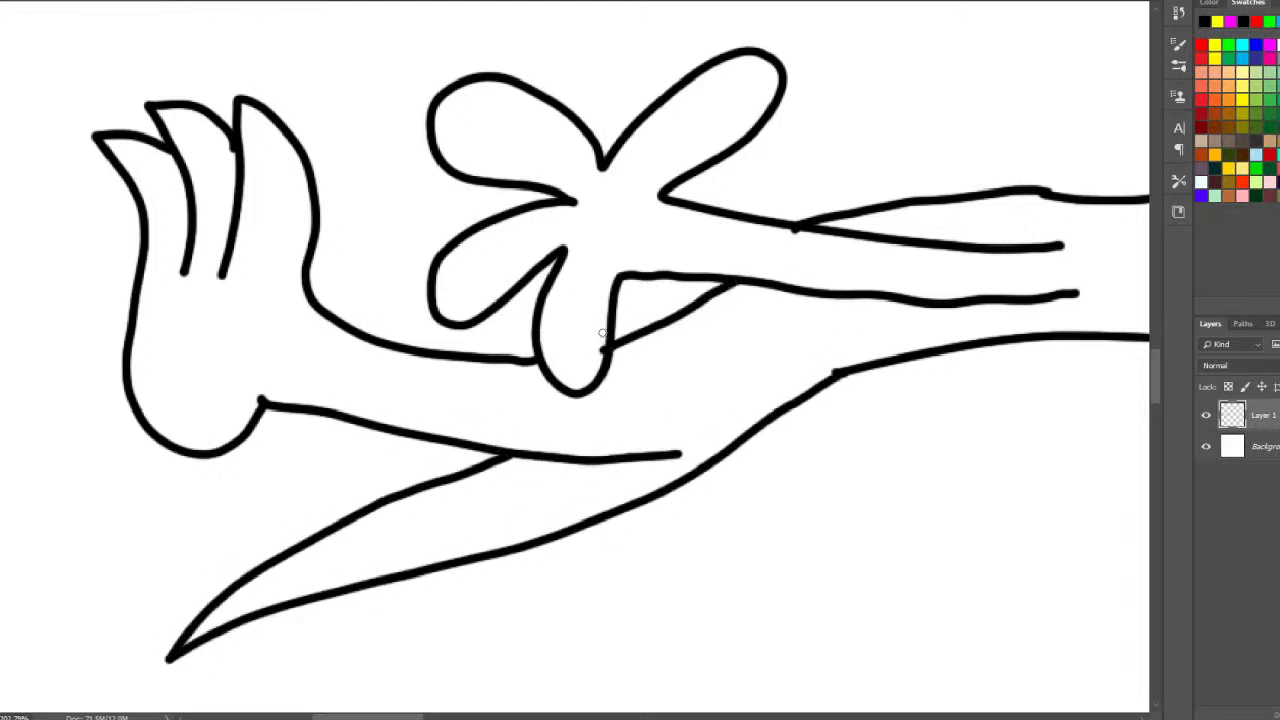
- Draw the second leg bent downward below the body, ending in a foot with three pointed toes
mouse_move(775, 423)
left_mouse_down()
mouse_move(954, 548)
mouse_move(1117, 561)
mouse_move(1040, 620)
left_mouse_up()
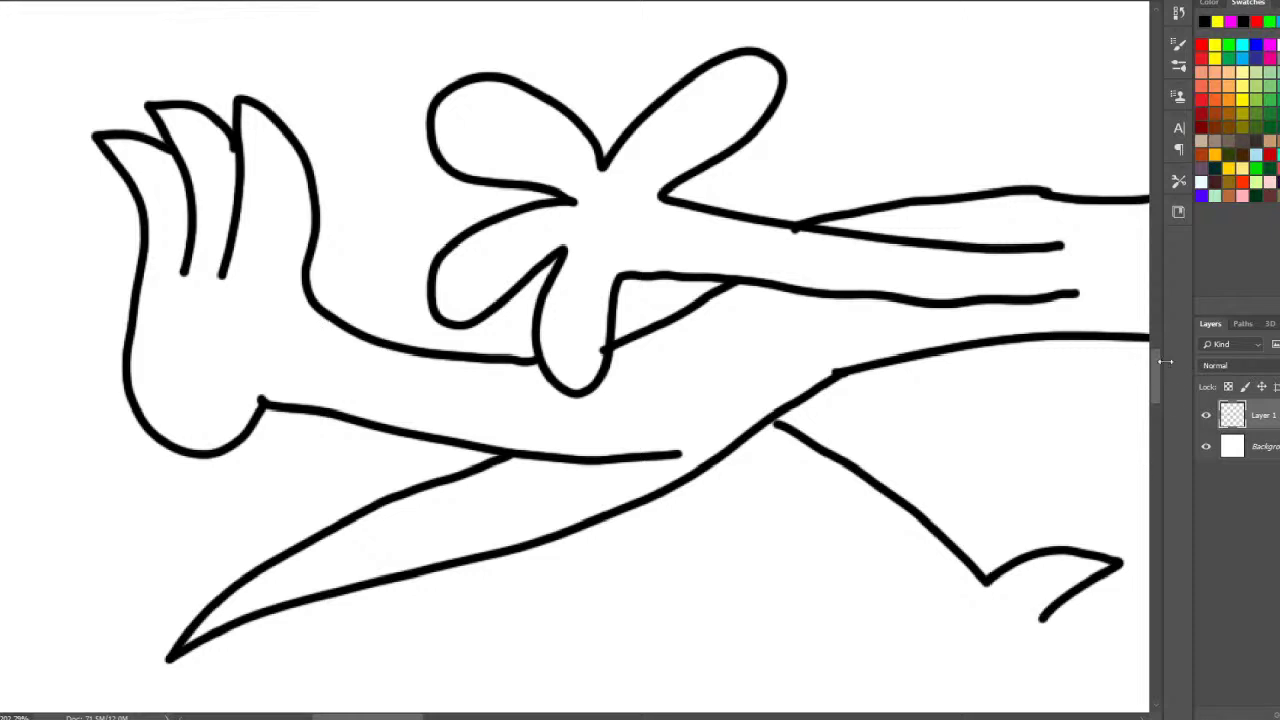
scroll(1096, 372, "down", 3)
mouse_move(1012, 353)
left_mouse_down()
mouse_move(1082, 357)
mouse_move(1126, 386)
mouse_move(1015, 409)
left_mouse_up()
mouse_move(988, 407)
left_mouse_down()
mouse_move(1058, 450)
mouse_move(924, 461)
mouse_move(858, 400)
mouse_move(825, 314)
mouse_move(708, 194)
left_mouse_up()
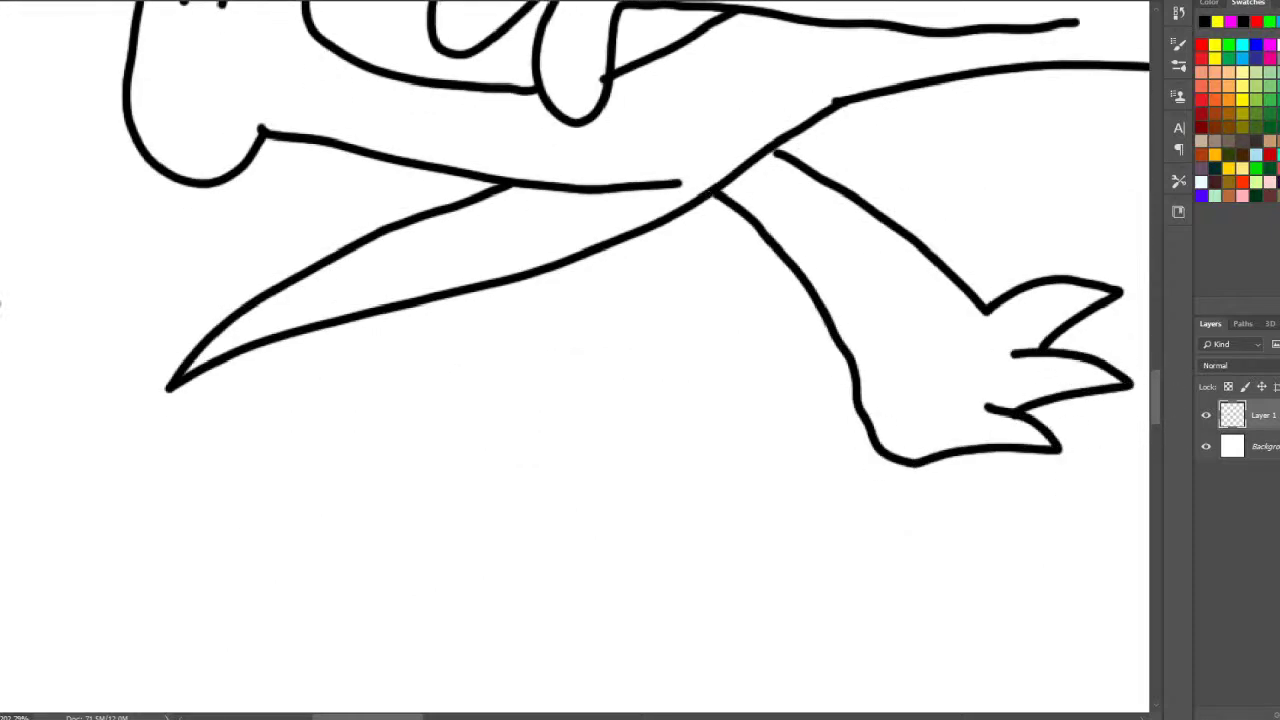
- Draw a large tilted oval eye outline for a new character in the blank area above the finished drawing
scroll(531, 337, "down", 5)
scroll(423, 291, "up", 3)
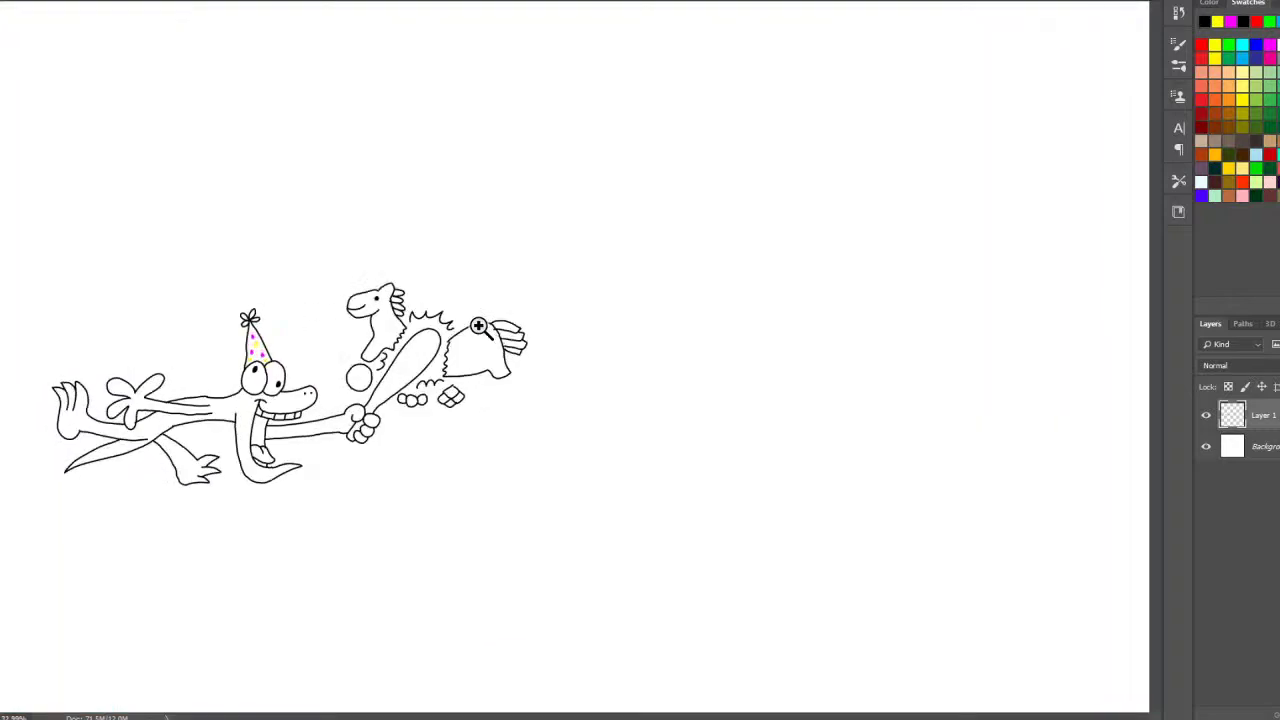
scroll(137, 106, "up", 4)
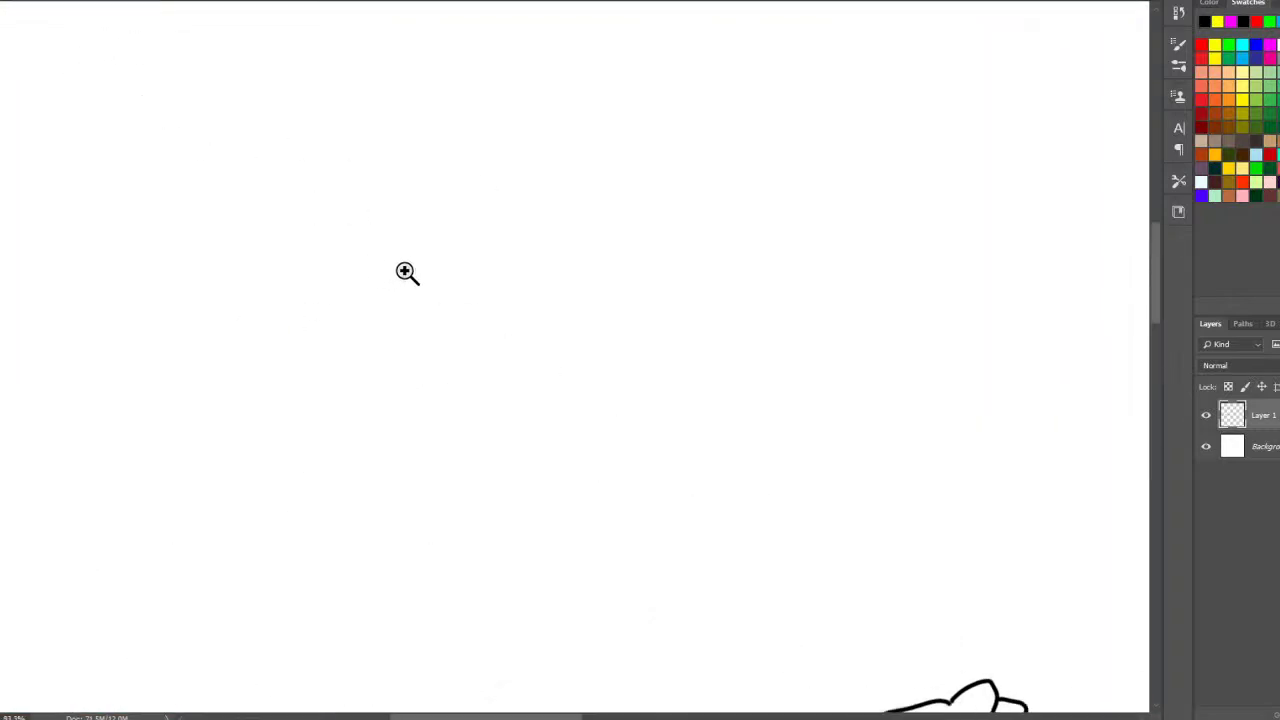
scroll(390, 272, "up", 2)
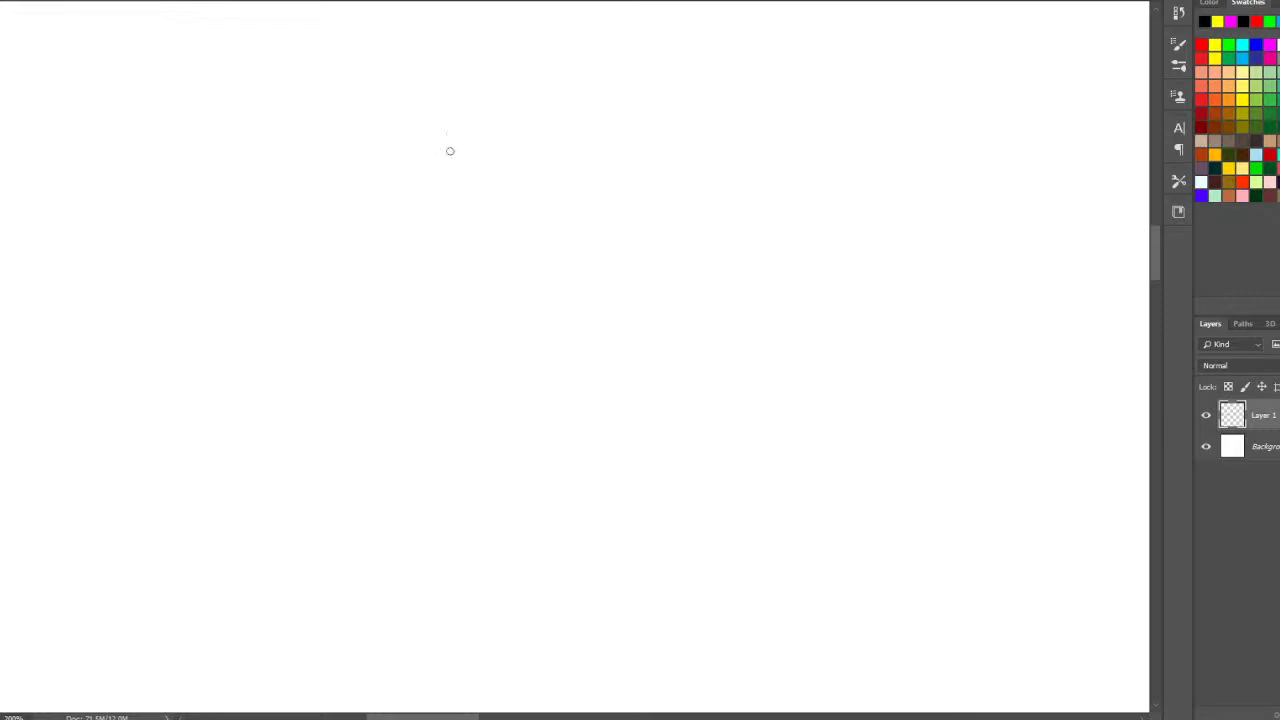
mouse_move(466, 122)
left_mouse_down()
mouse_move(391, 210)
mouse_move(436, 290)
mouse_move(523, 275)
mouse_move(543, 198)
mouse_move(521, 142)
mouse_move(462, 113)
left_mouse_up()
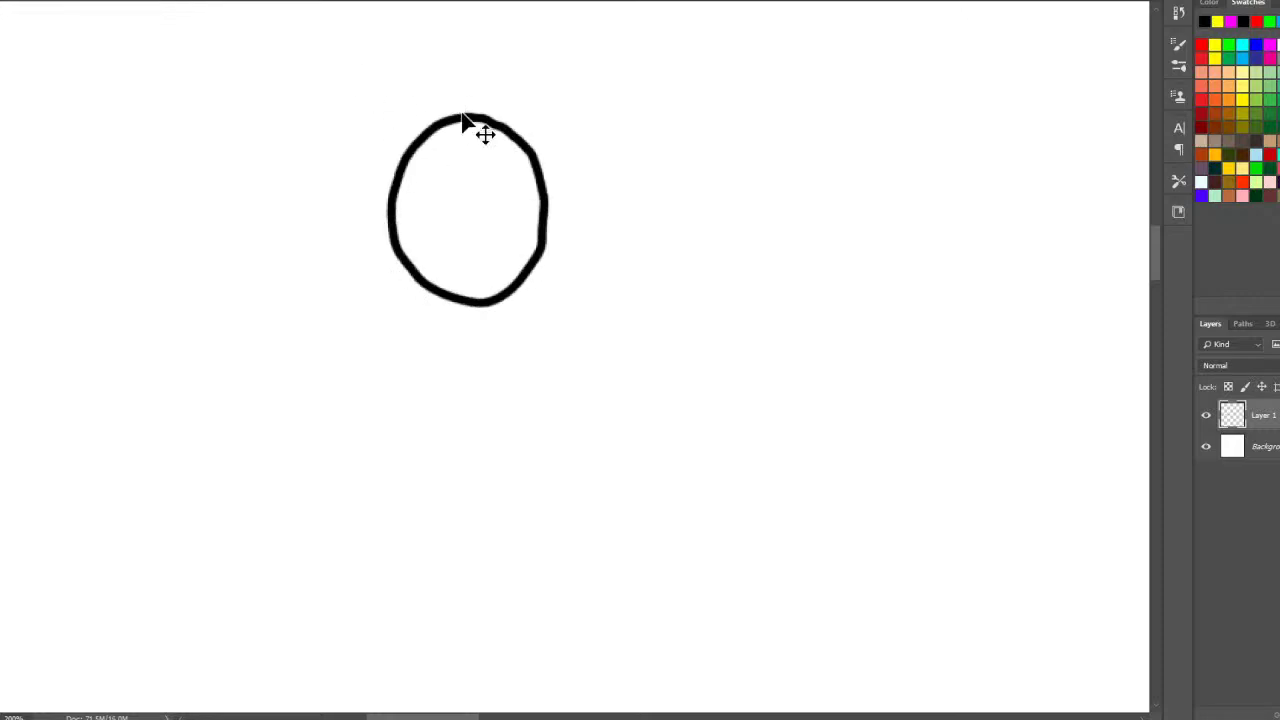
key("ctrl+z")
mouse_move(694, 74)
left_mouse_down()
mouse_move(568, 185)
mouse_move(602, 296)
mouse_move(717, 295)
mouse_move(759, 227)
mouse_move(765, 160)
mouse_move(723, 98)
mouse_move(680, 66)
mouse_move(613, 89)
mouse_move(545, 193)
mouse_move(584, 291)
mouse_move(710, 293)
mouse_move(761, 211)
mouse_move(767, 135)
mouse_move(752, 99)
mouse_move(701, 62)
left_mouse_up()
key("ctrl+z")
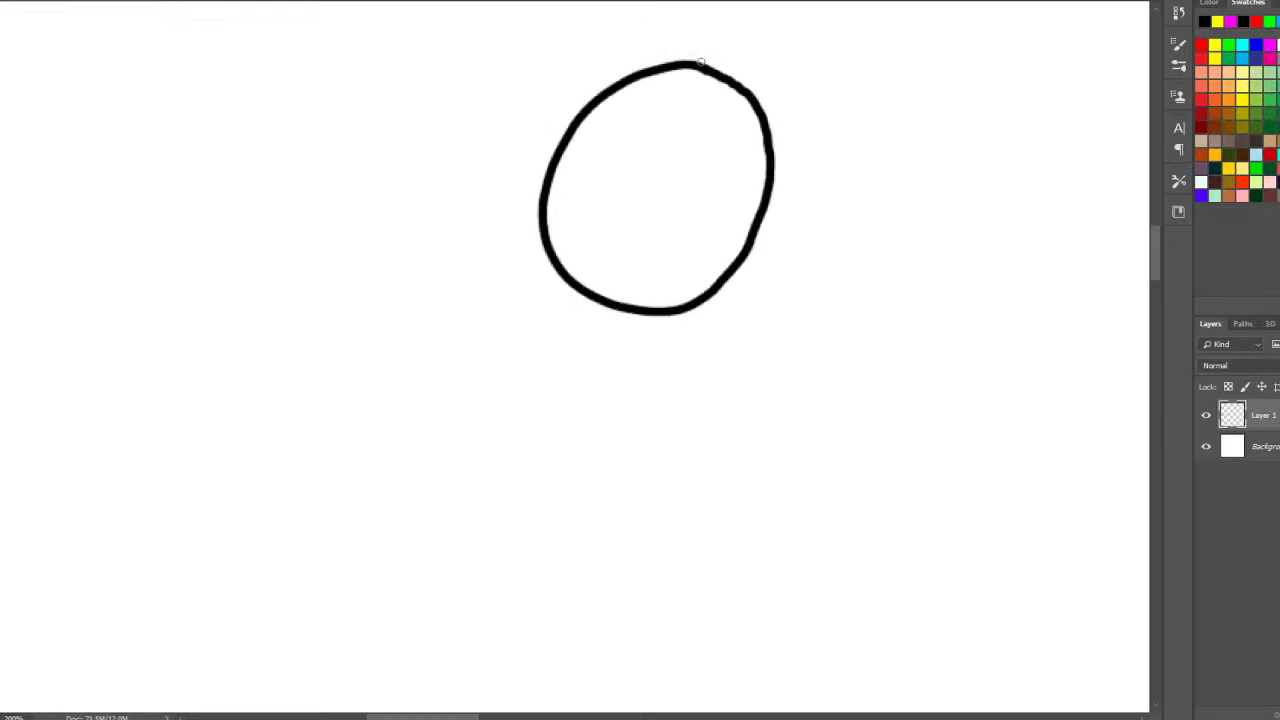
- Add the iris highlights, curved inner bands and three upper lashes to the large oval eye
mouse_move(756, 126)
left_mouse_down()
mouse_move(691, 181)
mouse_move(703, 237)
mouse_move(732, 245)
mouse_move(685, 285)
mouse_move(709, 287)
mouse_move(697, 256)
left_mouse_up()
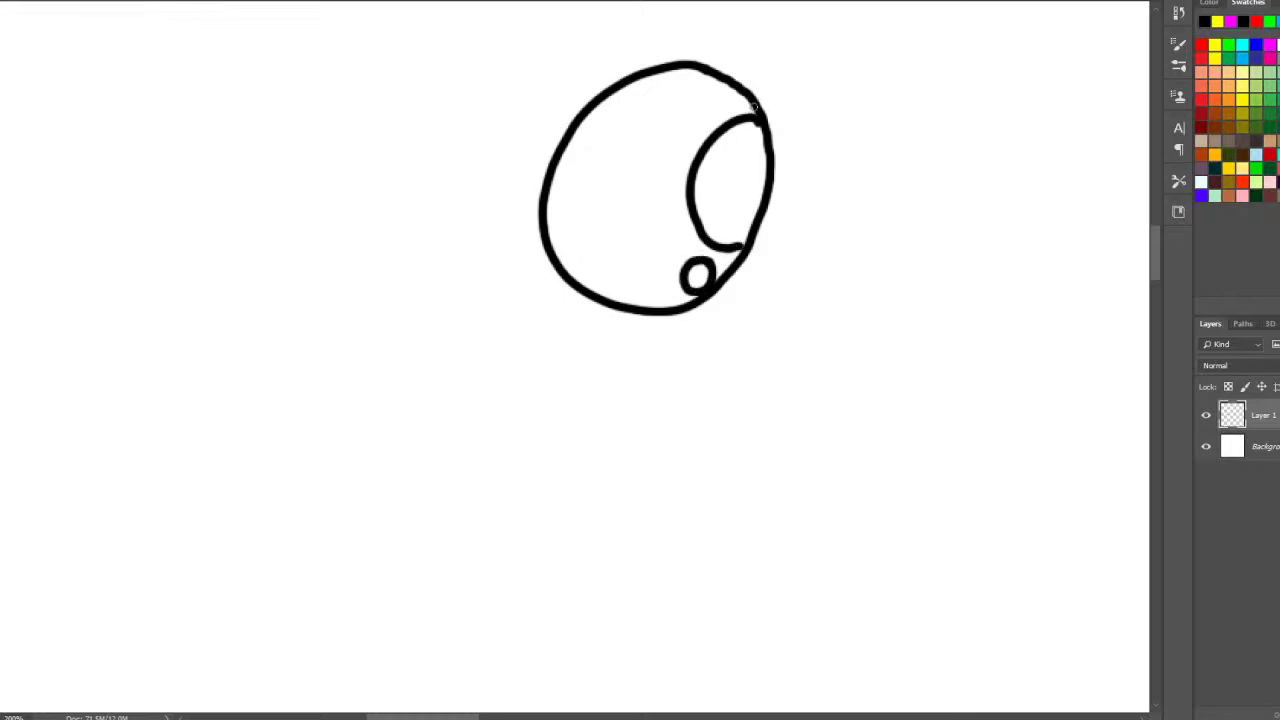
mouse_move(753, 105)
left_mouse_down()
mouse_move(703, 114)
mouse_move(668, 158)
mouse_move(645, 225)
mouse_move(652, 302)
left_mouse_up()
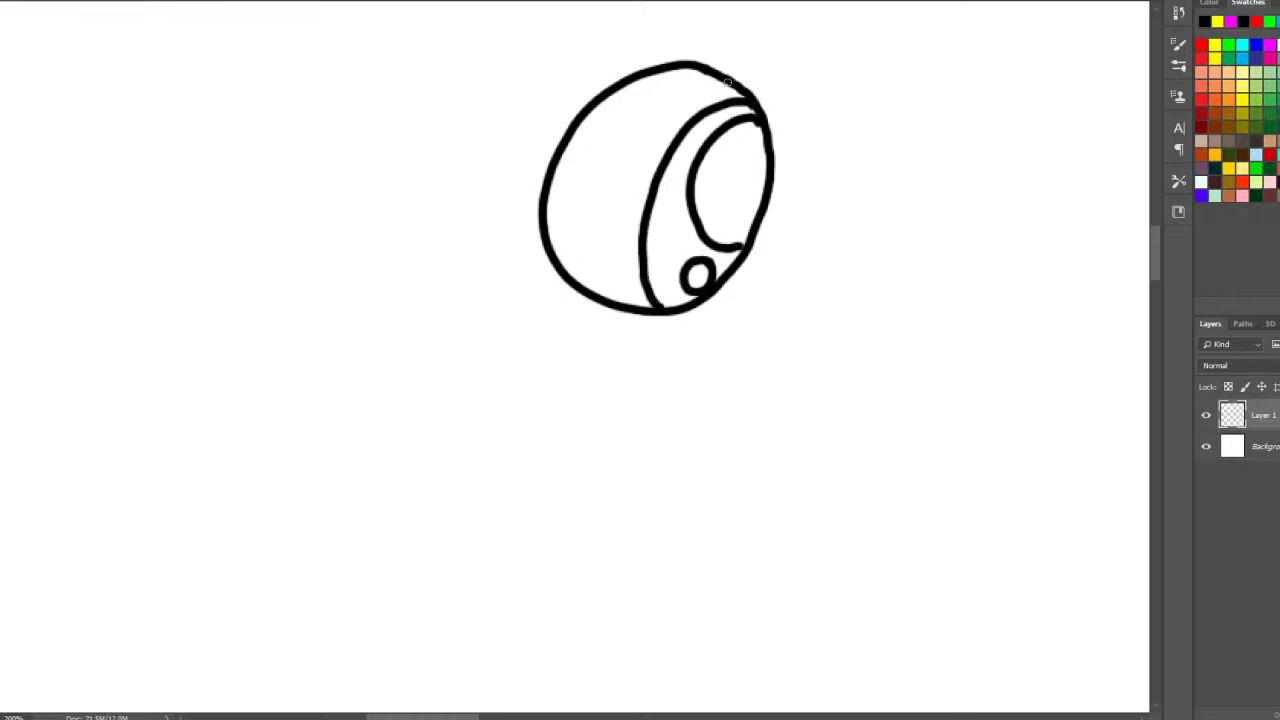
mouse_move(728, 82)
left_mouse_down()
mouse_move(631, 146)
mouse_move(609, 212)
mouse_move(605, 300)
mouse_move(791, 83)
left_mouse_up()
left_click_drag(768, 130, 796, 113)
mouse_move(512, 28)
left_mouse_down()
mouse_move(492, 139)
mouse_move(423, 208)
mouse_move(371, 197)
mouse_move(344, 172)
mouse_move(327, 211)
mouse_move(486, 149)
mouse_move(422, 201)
mouse_move(379, 197)
mouse_move(361, 213)
mouse_move(366, 277)
mouse_move(408, 290)
mouse_move(441, 271)
left_mouse_up()
key("ctrl+z")
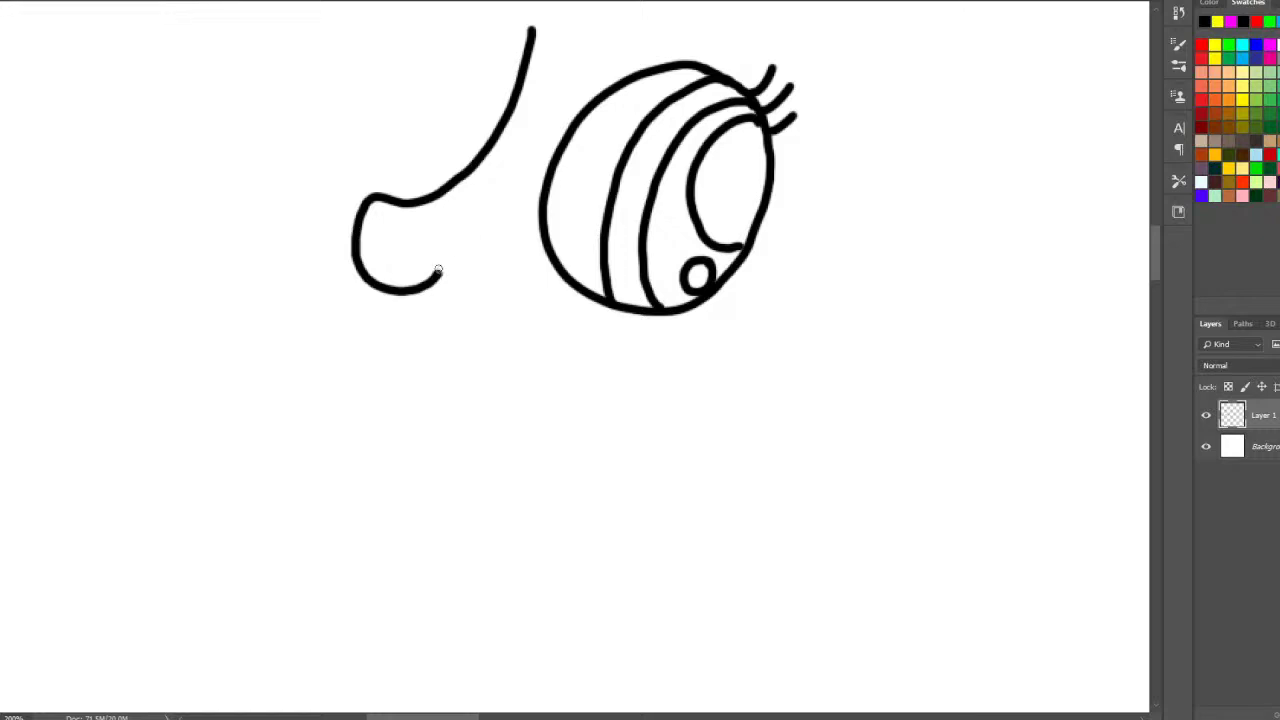
key("ctrl+z")
- Draw the muzzle beside the eye with an open smiling mouth, a tooth line and a small nostril
mouse_move(541, 30)
left_mouse_down()
mouse_move(542, 68)
mouse_move(510, 146)
mouse_move(450, 201)
mouse_move(358, 191)
mouse_move(346, 222)
mouse_move(373, 280)
mouse_move(437, 293)
mouse_move(473, 264)
mouse_move(480, 293)
mouse_move(460, 343)
mouse_move(366, 362)
left_mouse_up()
left_click_drag(390, 292, 376, 356)
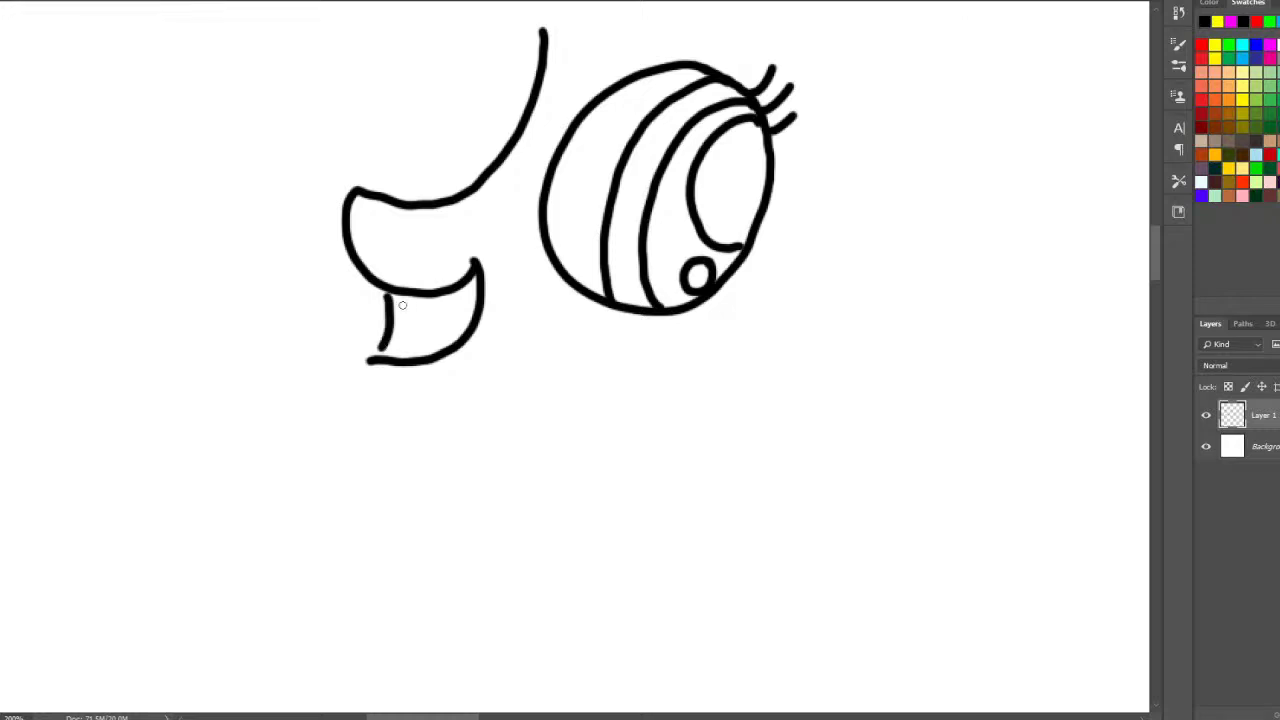
key("ctrl+z")
mouse_move(392, 291)
left_mouse_down()
mouse_move(392, 334)
mouse_move(379, 339)
mouse_move(427, 328)
left_mouse_up()
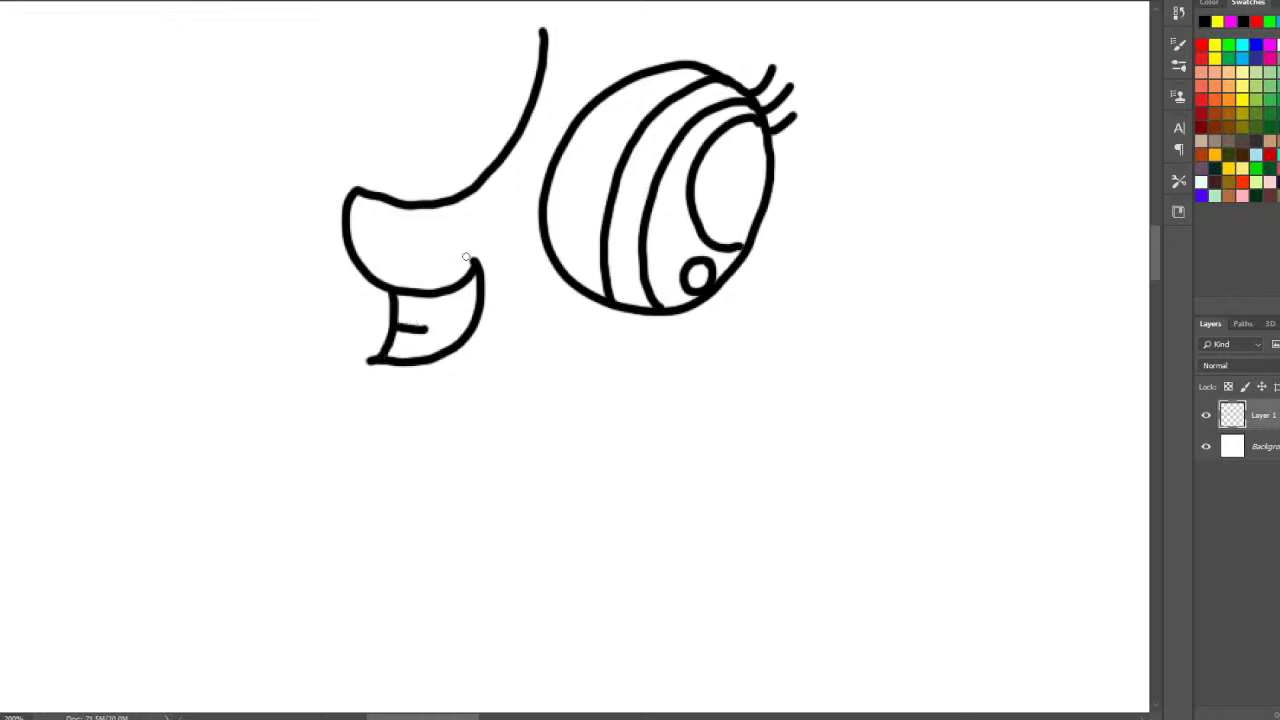
left_click_drag(369, 222, 395, 227)
mouse_move(543, 32)
left_mouse_down()
mouse_move(469, 26)
mouse_move(403, 118)
left_mouse_up()
scroll(1150, 270, "up", 4)
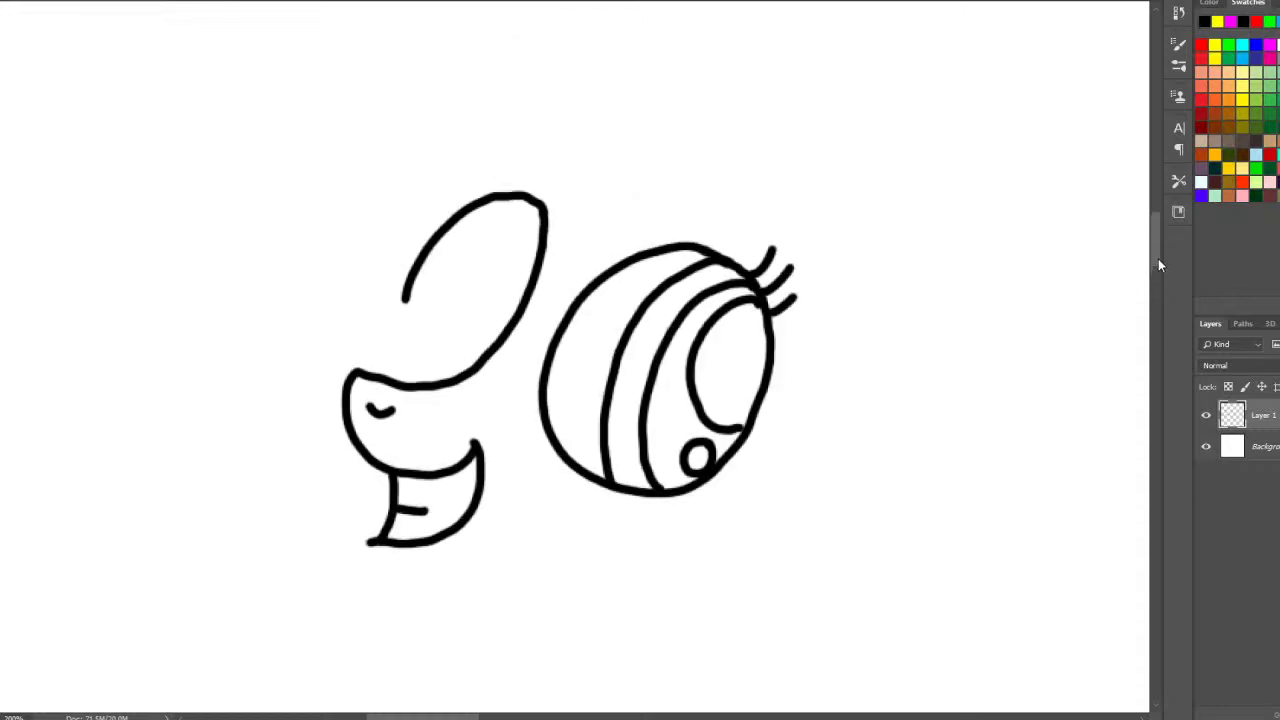
key("ctrl+z")
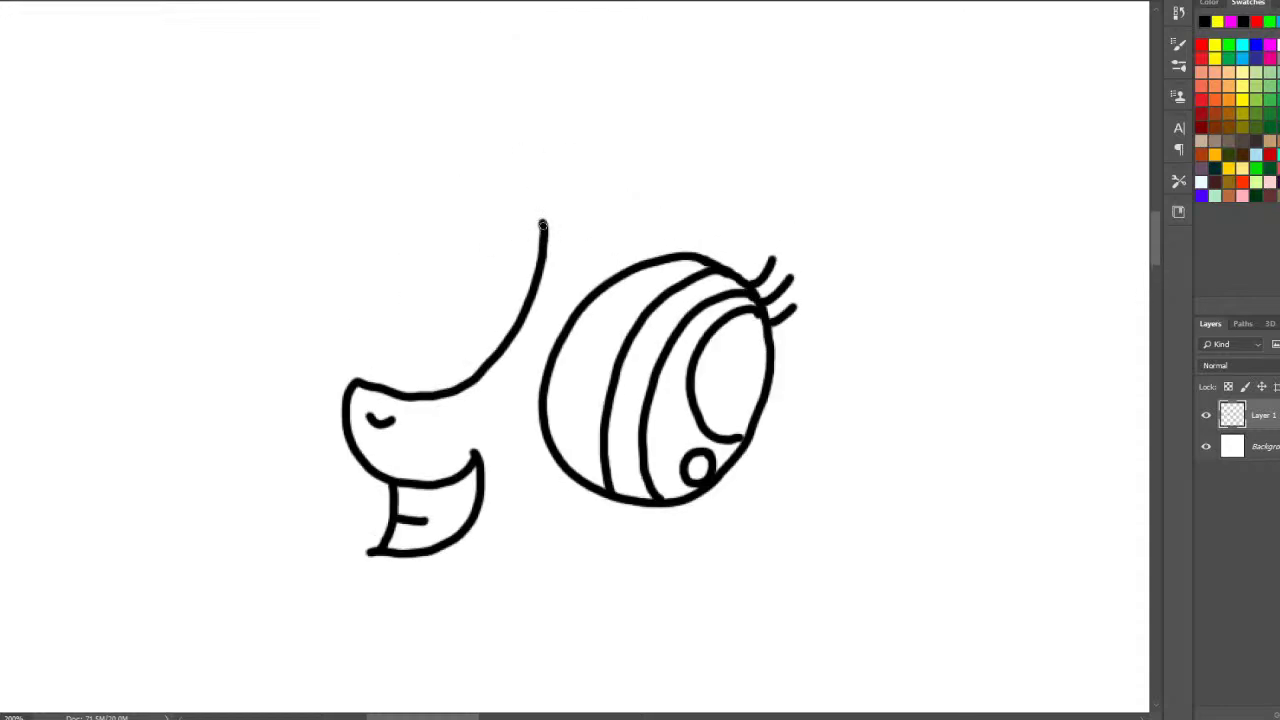
- Draw the narrow second eye above the muzzle, with its iris curve, small round highlight and inner band
mouse_move(543, 224)
left_mouse_down()
mouse_move(519, 187)
mouse_move(478, 186)
mouse_move(430, 229)
mouse_move(377, 375)
left_mouse_up()
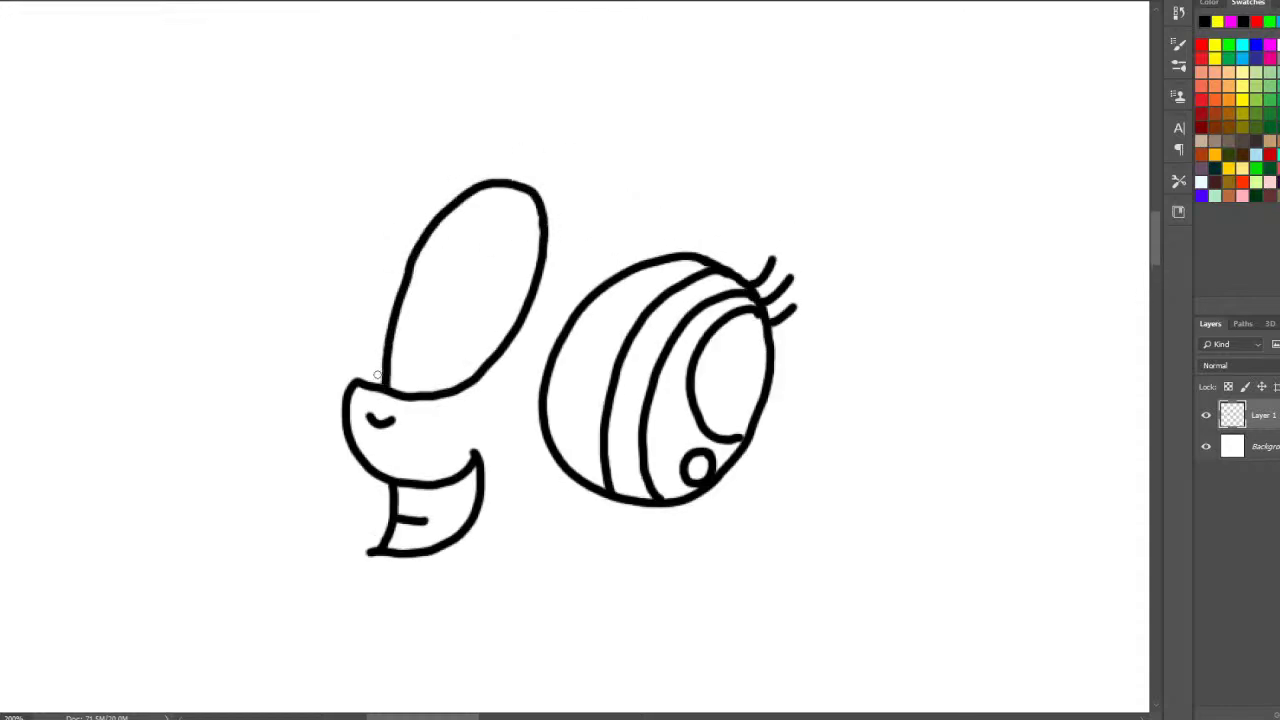
mouse_move(539, 238)
left_mouse_down()
mouse_move(497, 245)
mouse_move(476, 272)
mouse_move(495, 346)
left_mouse_up()
key("ctrl+z")
mouse_move(539, 258)
left_mouse_down()
mouse_move(532, 240)
mouse_move(464, 285)
mouse_move(481, 349)
mouse_move(444, 362)
mouse_move(466, 366)
left_mouse_up()
mouse_move(539, 238)
left_mouse_down()
mouse_move(468, 236)
mouse_move(443, 272)
mouse_move(406, 373)
mouse_move(424, 390)
mouse_move(433, 281)
mouse_move(495, 218)
mouse_move(534, 220)
mouse_move(529, 196)
mouse_move(480, 198)
mouse_move(410, 262)
left_mouse_up()
key("ctrl+z")
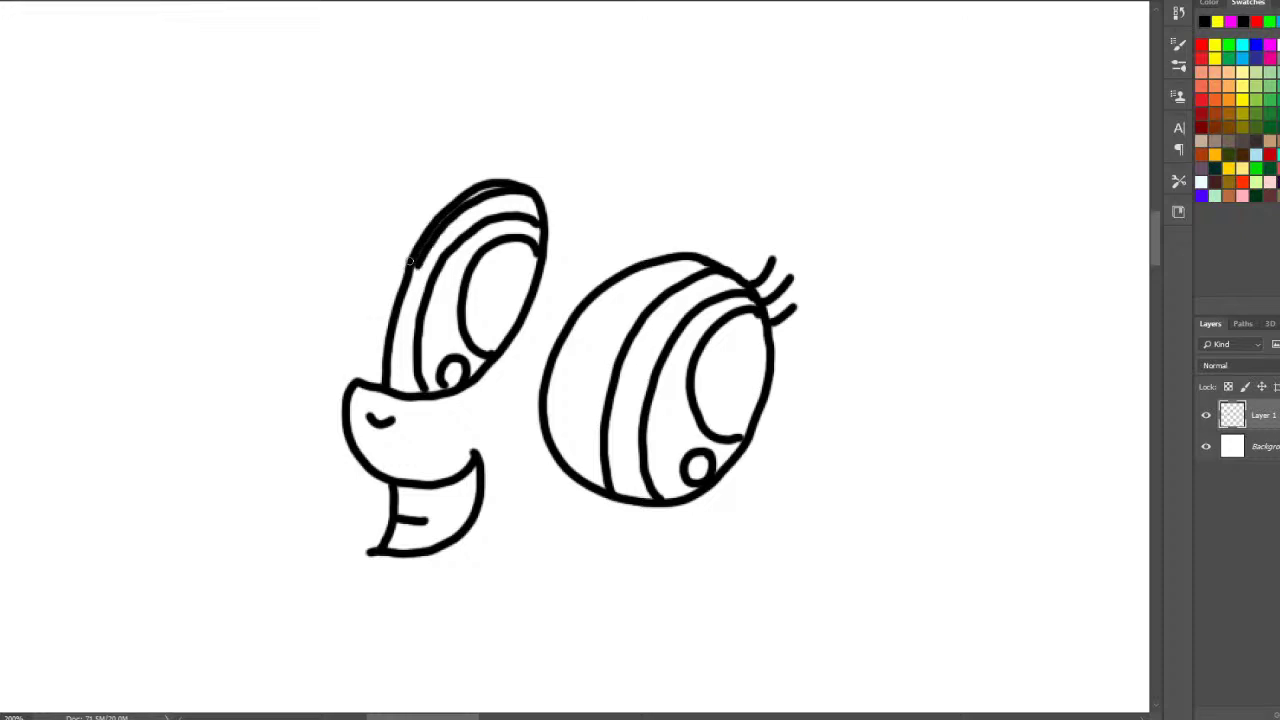
key("ctrl+z")
- Add the eyelid line and three upper lashes to the narrow eye, and three lower lashes to the large eye
mouse_move(538, 198)
left_mouse_down()
mouse_move(487, 200)
mouse_move(434, 226)
left_mouse_up()
mouse_move(477, 186)
left_mouse_down()
mouse_move(480, 148)
mouse_move(454, 152)
left_mouse_up()
left_click_drag(438, 210, 434, 162)
mouse_move(670, 506)
left_mouse_down()
mouse_move(671, 539)
mouse_move(713, 525)
left_mouse_up()
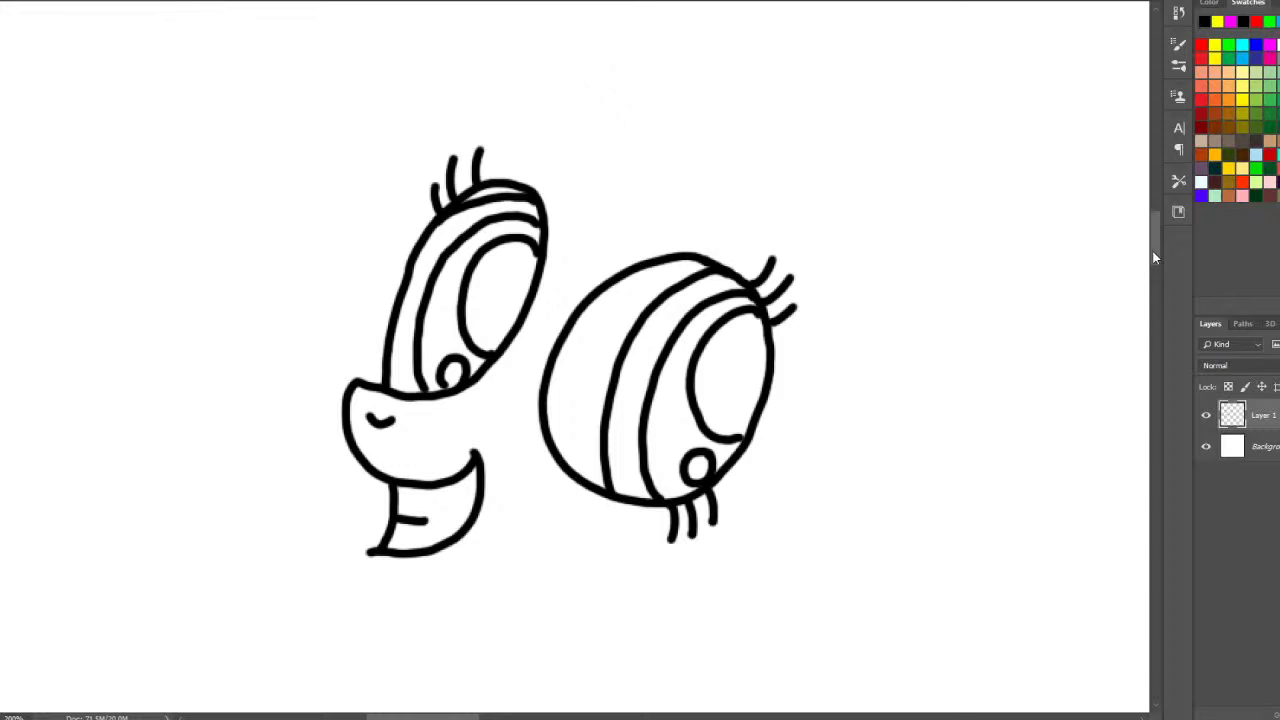
- Draw the front of the pony's mane above the eyes, with a pointed curling forelock and two large rounded bumps
scroll(1153, 258, "up", 3)
mouse_move(599, 317)
left_mouse_down()
mouse_move(590, 281)
mouse_move(526, 234)
mouse_move(398, 286)
mouse_move(309, 400)
mouse_move(199, 431)
mouse_move(162, 284)
mouse_move(185, 224)
mouse_move(213, 337)
mouse_move(275, 204)
mouse_move(440, 20)
mouse_move(643, 13)
mouse_move(697, 160)
left_mouse_up()
scroll(1158, 259, "up", 4)
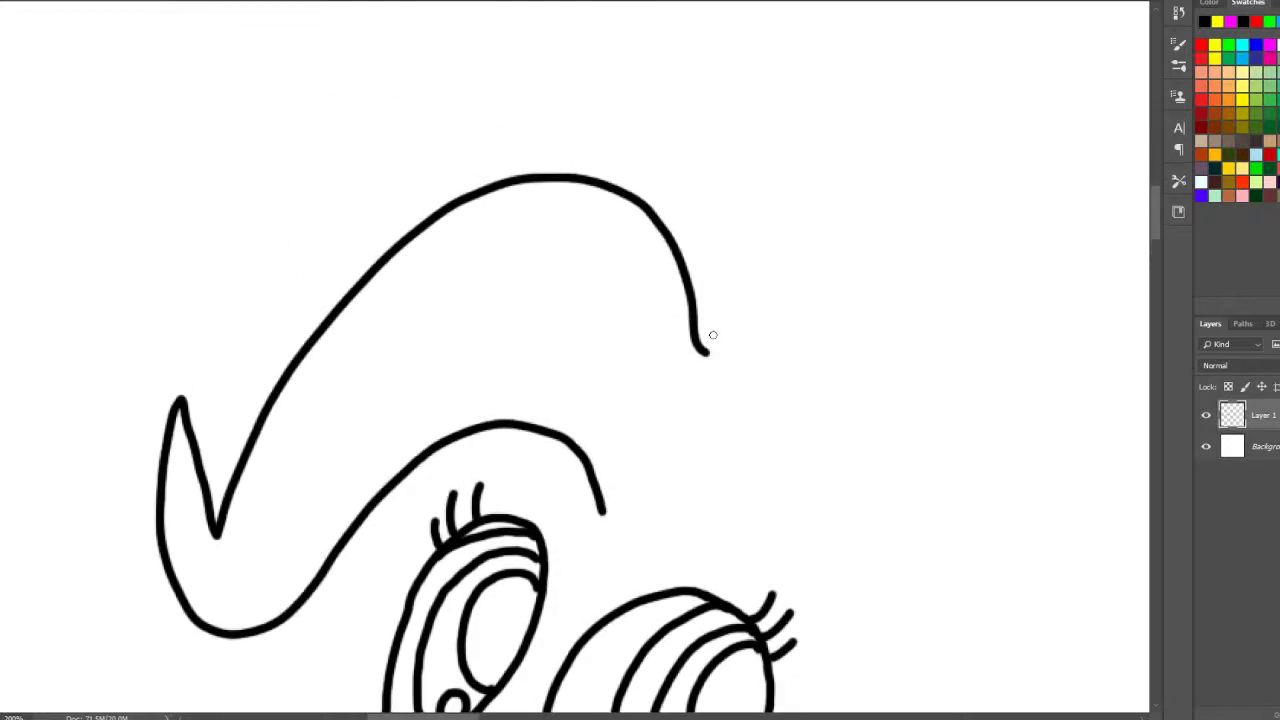
mouse_move(702, 346)
left_mouse_down()
mouse_move(900, 179)
mouse_move(1005, 227)
mouse_move(1042, 376)
mouse_move(1030, 408)
left_mouse_up()
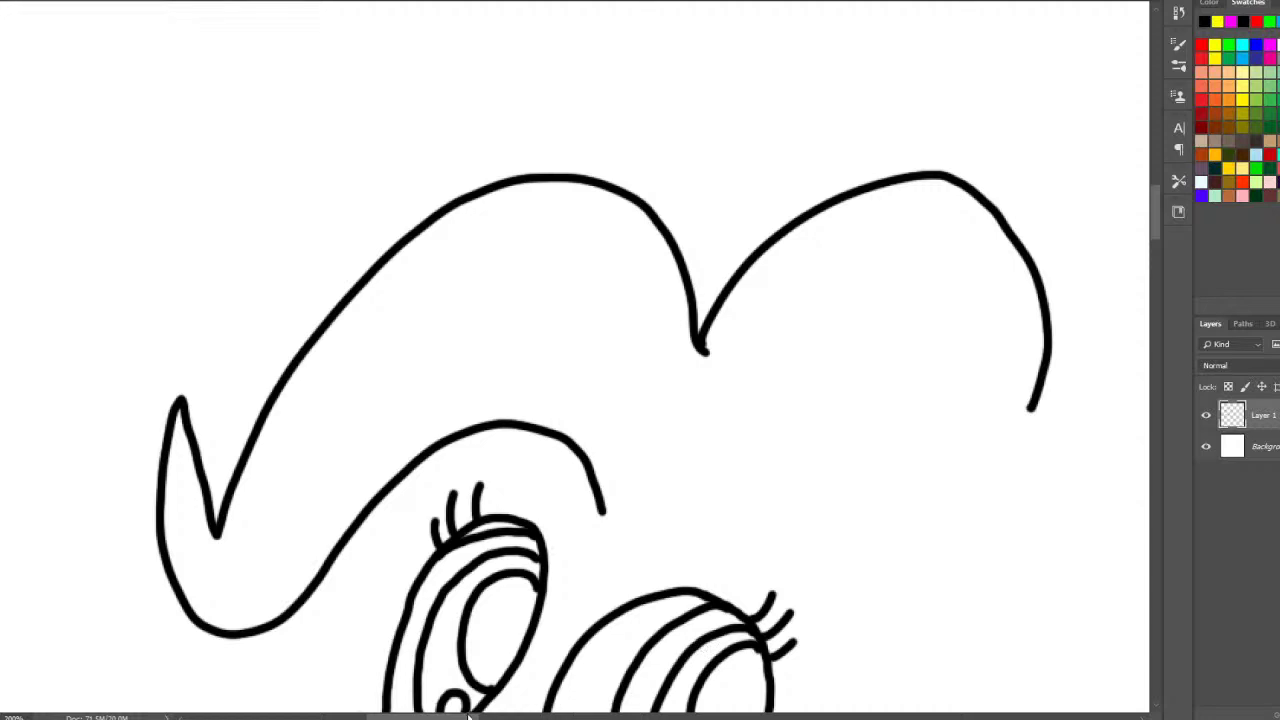
- Draw the ear with its inner line, a mane lobe behind it, and the forehead lines running from the narrow eye to the ear
scroll(468, 714, "right", 3)
scroll(1158, 223, "down", 5)
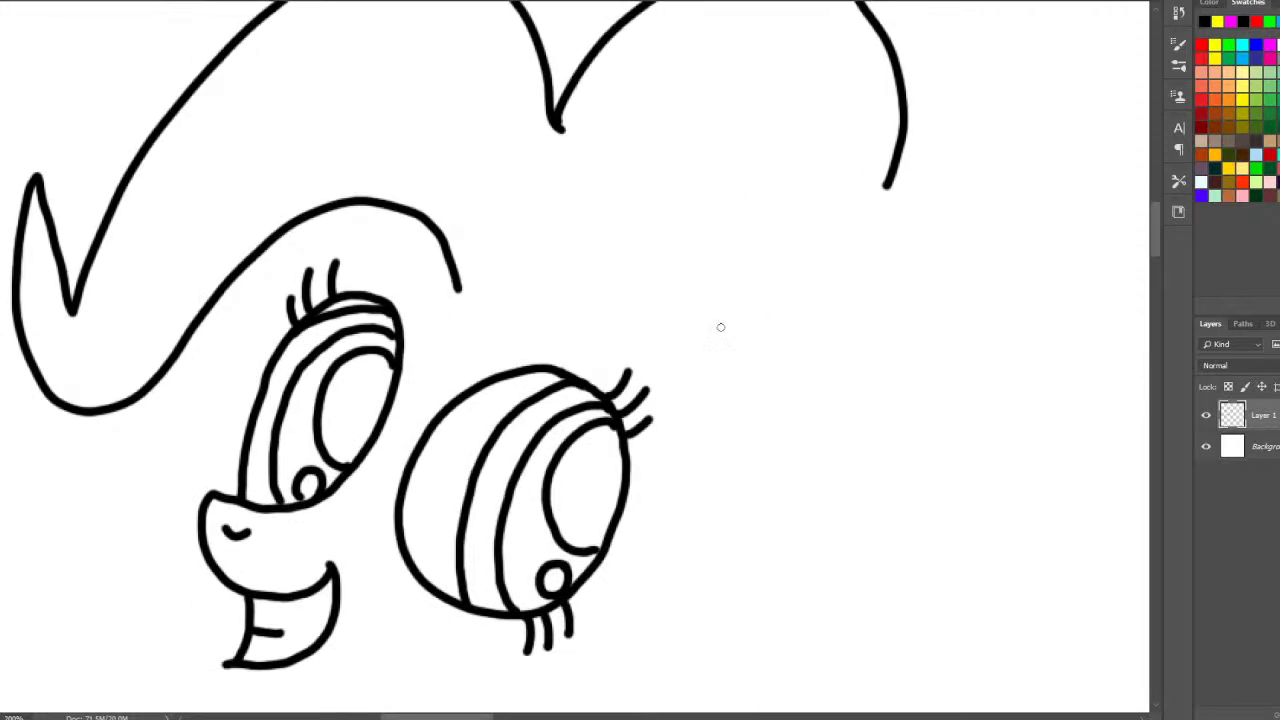
mouse_move(716, 332)
left_mouse_down()
mouse_move(893, 232)
mouse_move(914, 311)
mouse_move(815, 450)
left_mouse_up()
left_click_drag(851, 290, 806, 360)
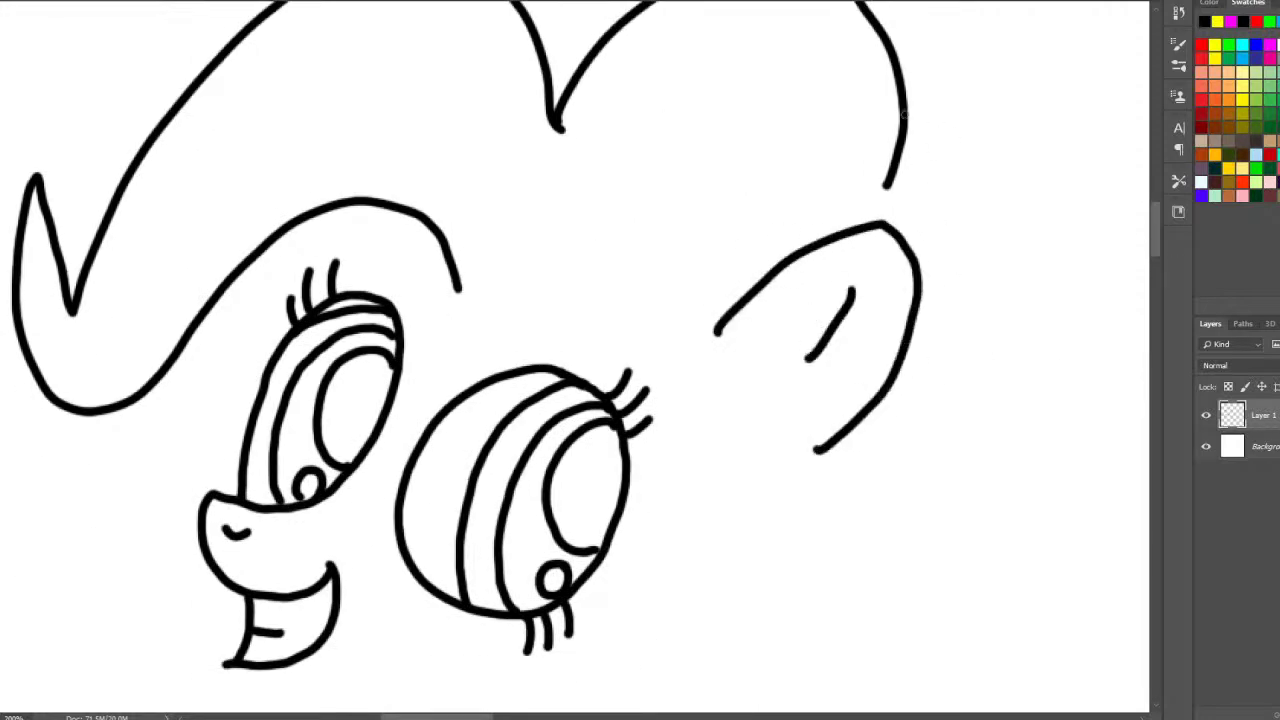
mouse_move(888, 184)
left_mouse_down()
mouse_move(912, 167)
mouse_move(1074, 290)
mouse_move(978, 447)
left_mouse_up()
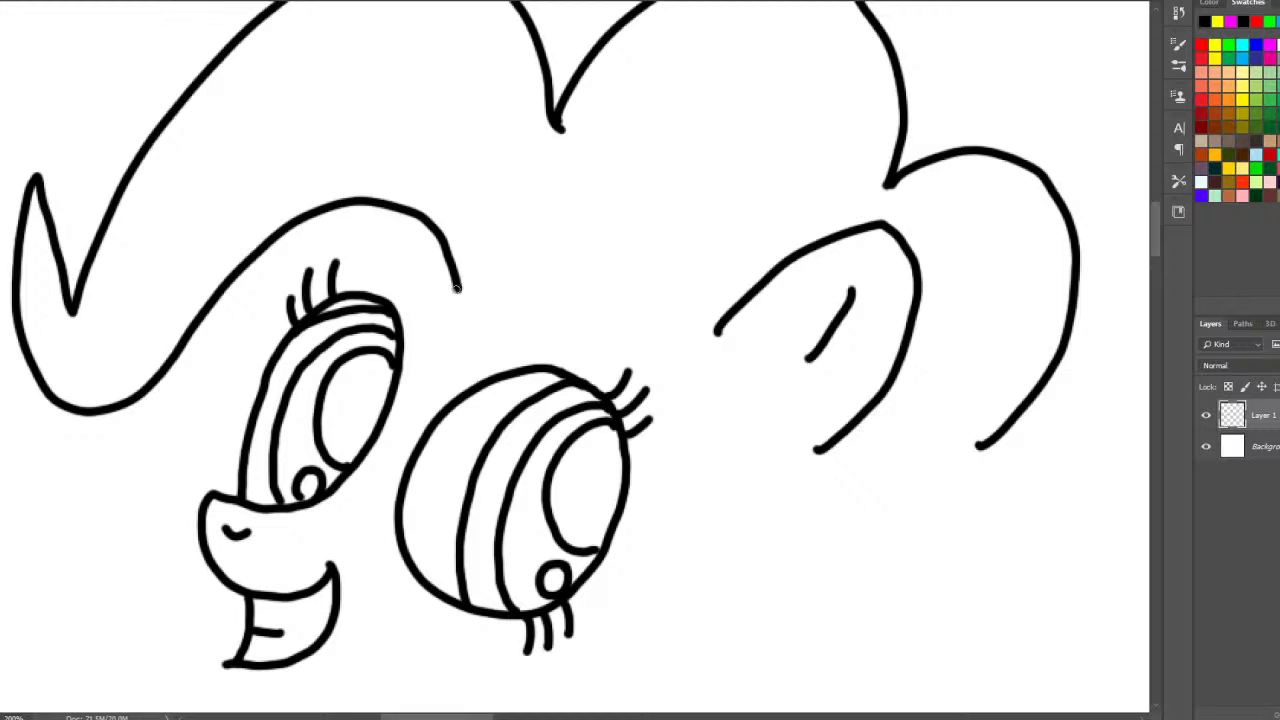
mouse_move(456, 288)
left_mouse_down()
mouse_move(572, 297)
mouse_move(712, 345)
left_mouse_up()
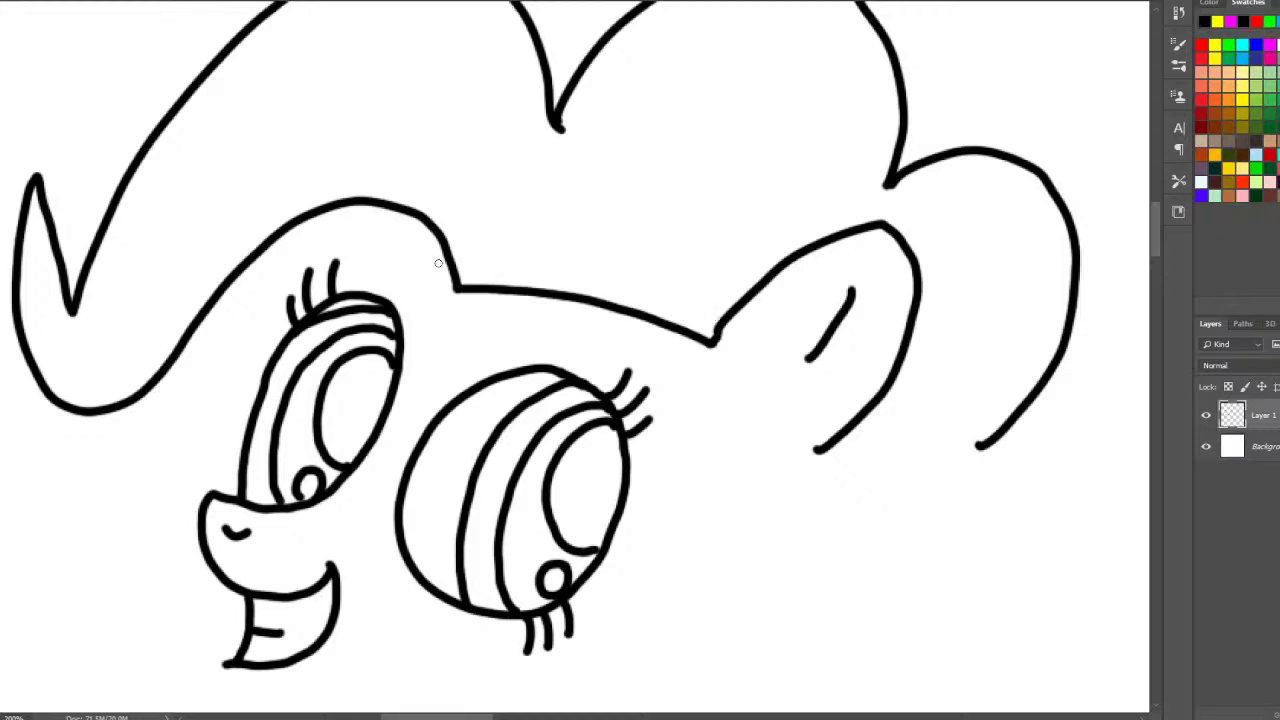
left_click_drag(438, 263, 340, 288)
- Draw the hanging part of the mane below the ear as rounded lobes on both sides, narrowing to a curled pointed tip
mouse_move(980, 448)
left_mouse_down()
mouse_move(1062, 580)
mouse_move(1042, 627)
left_mouse_up()
scroll(889, 98, "down", 3)
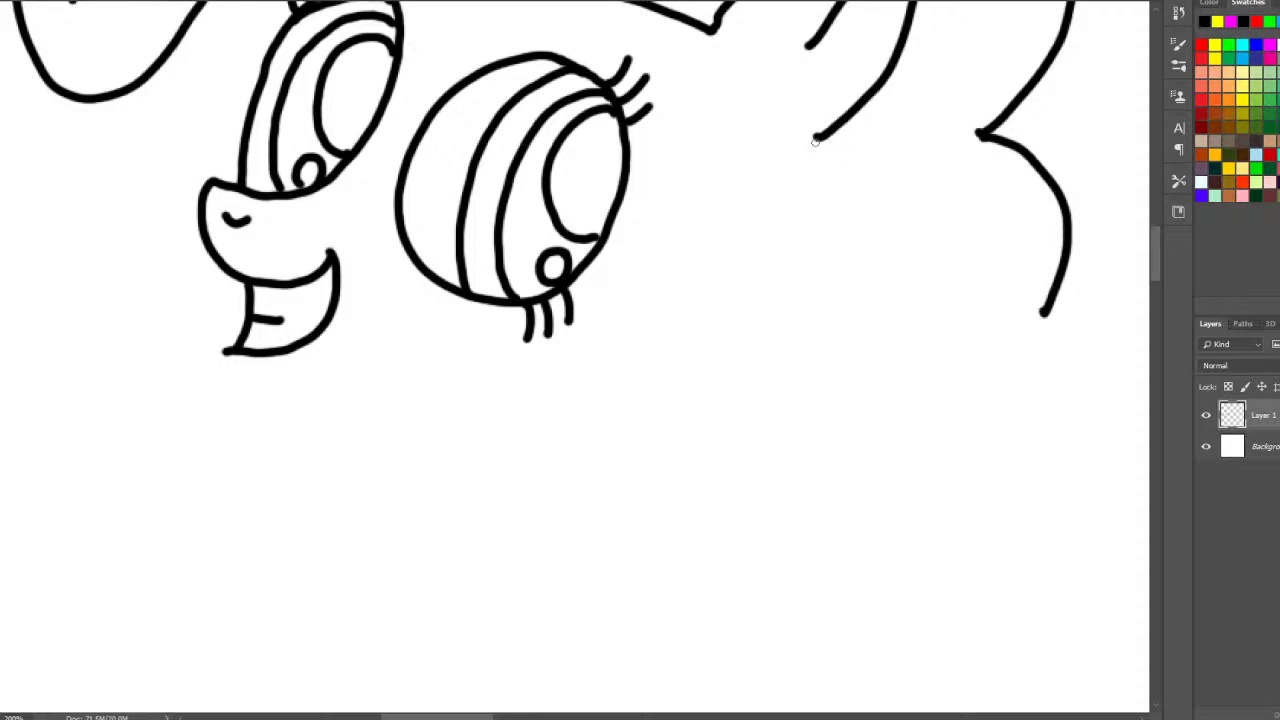
mouse_move(815, 141)
left_mouse_down()
mouse_move(755, 264)
mouse_move(778, 367)
left_mouse_up()
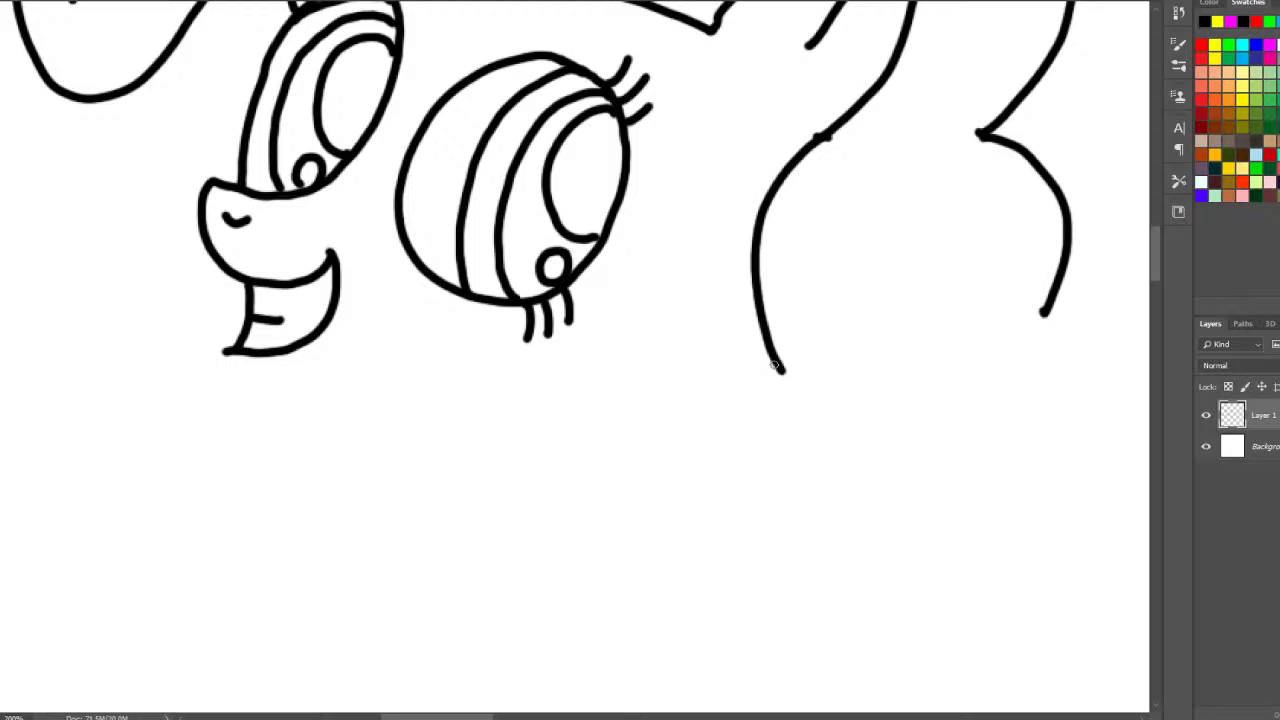
mouse_move(783, 372)
left_mouse_down()
mouse_move(722, 453)
mouse_move(763, 528)
left_mouse_up()
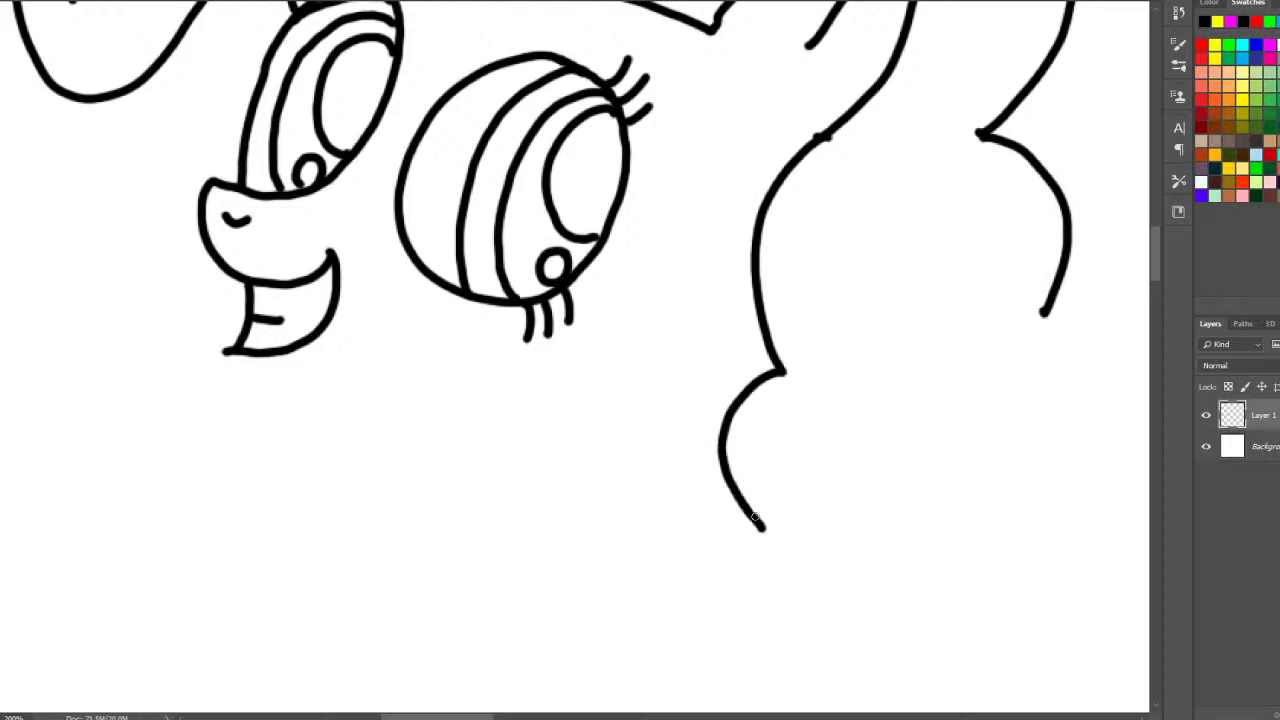
mouse_move(1043, 313)
left_mouse_down()
mouse_move(982, 391)
mouse_move(1013, 459)
mouse_move(971, 547)
mouse_move(928, 556)
left_mouse_up()
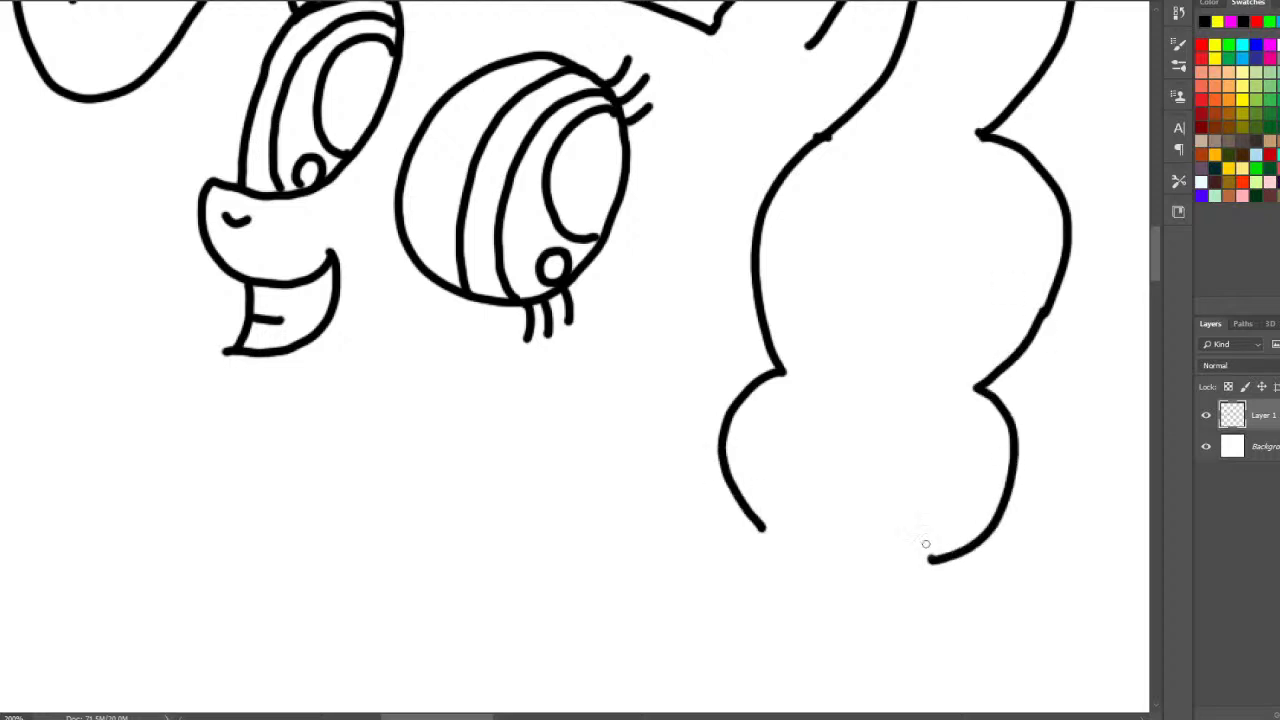
scroll(1137, 284, "down", 3)
mouse_move(764, 256)
left_mouse_down()
mouse_move(786, 397)
mouse_move(886, 431)
mouse_move(865, 389)
mouse_move(931, 286)
left_mouse_up()
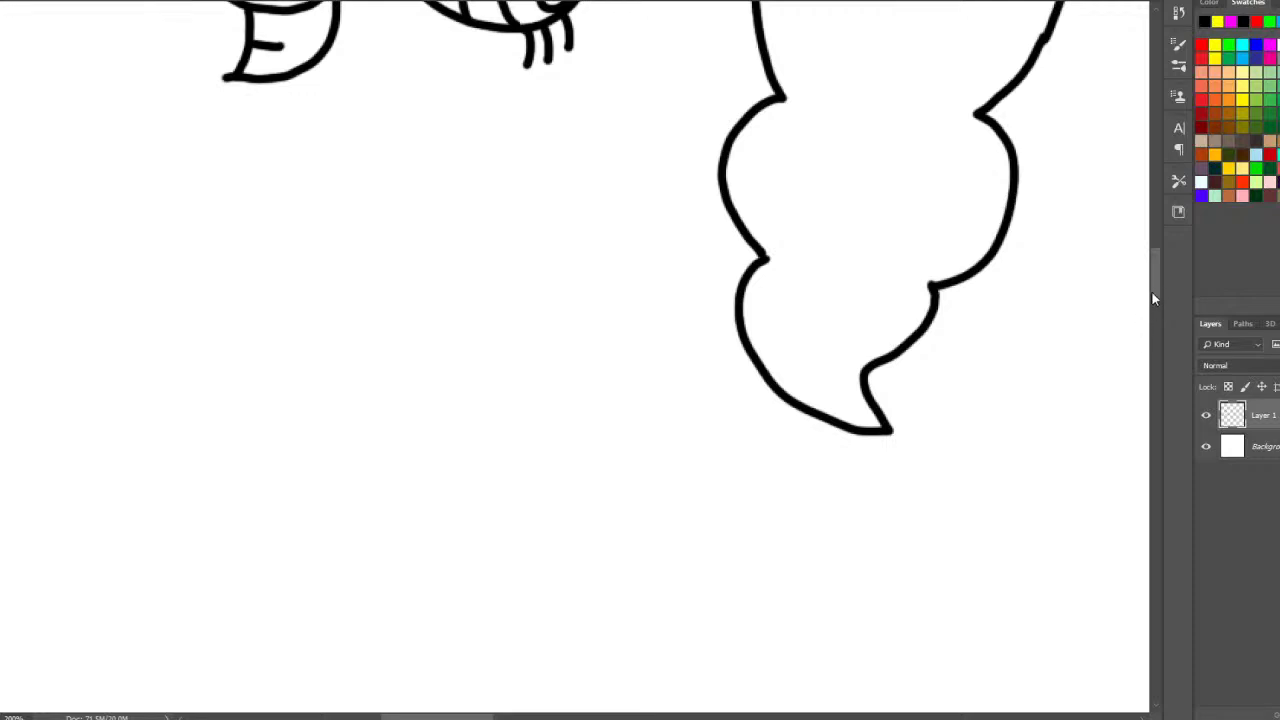
- Draw the jaw line back from the mouth and a short neck line coming out of the hanging mane
scroll(1152, 298, "up", 4)
mouse_move(220, 408)
left_mouse_down()
mouse_move(241, 438)
mouse_move(367, 499)
mouse_move(452, 510)
left_mouse_up()
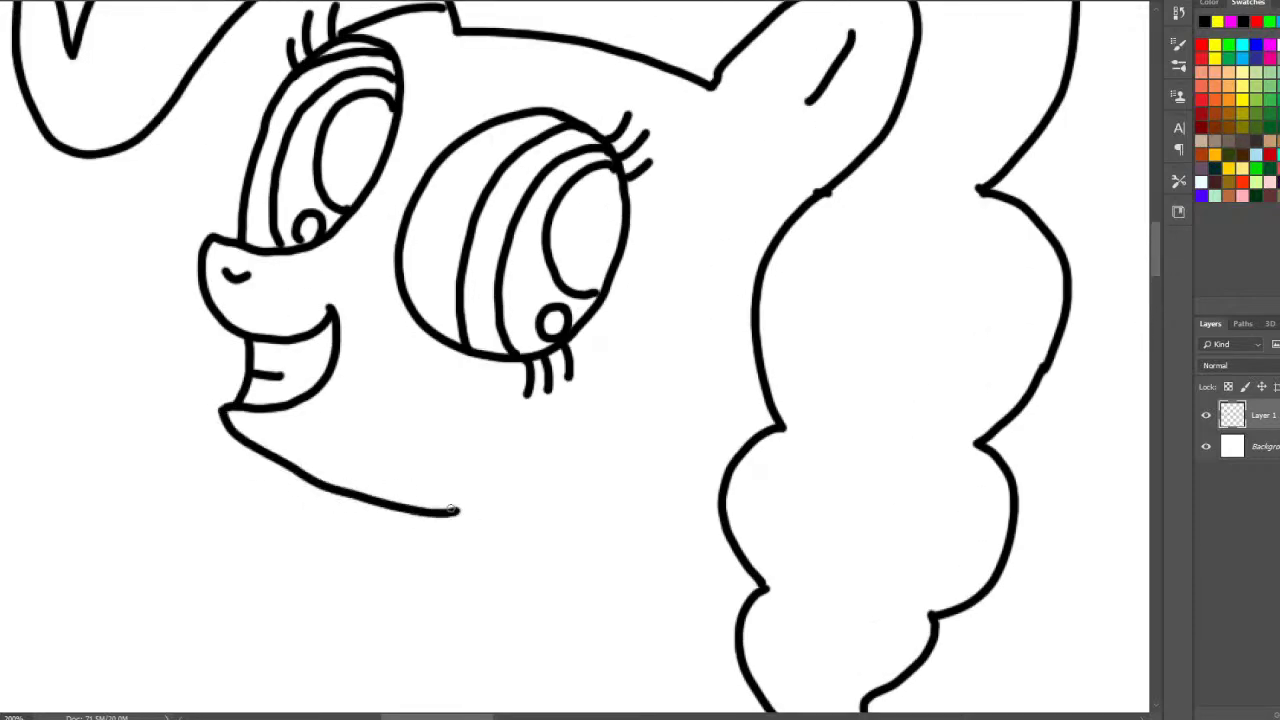
left_click_drag(736, 560, 682, 596)
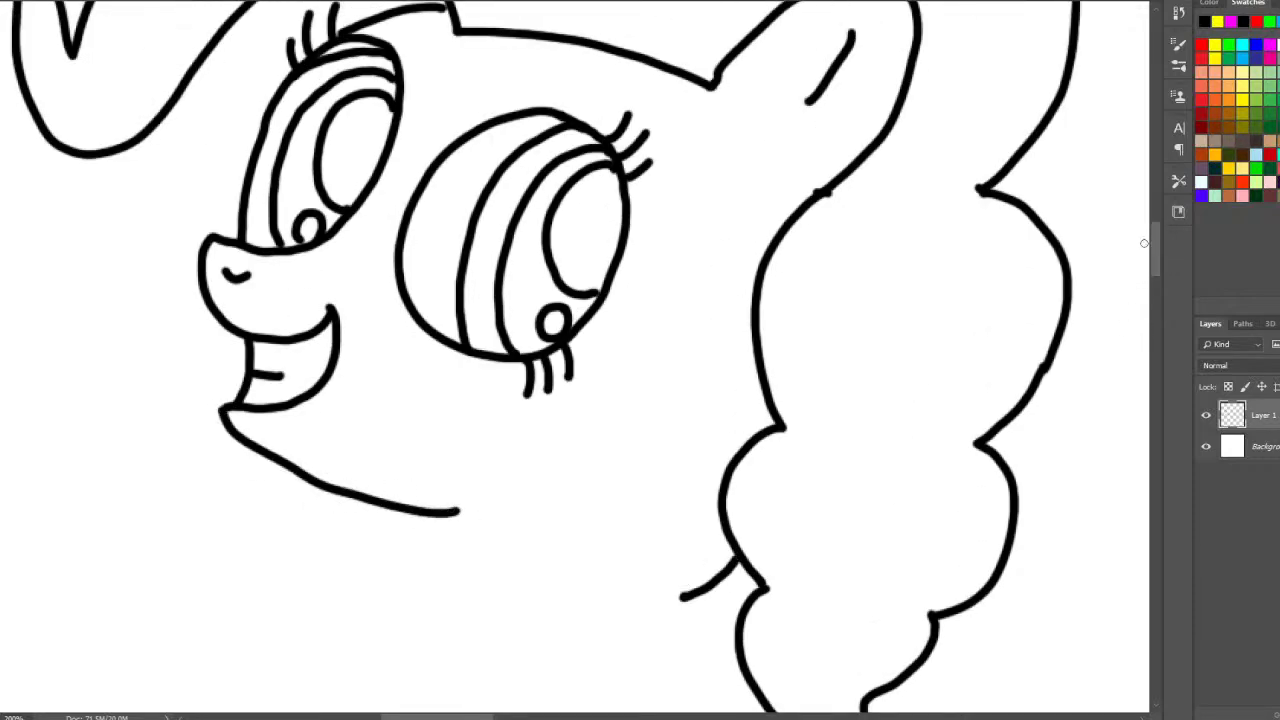
scroll(1160, 254, "down", 4)
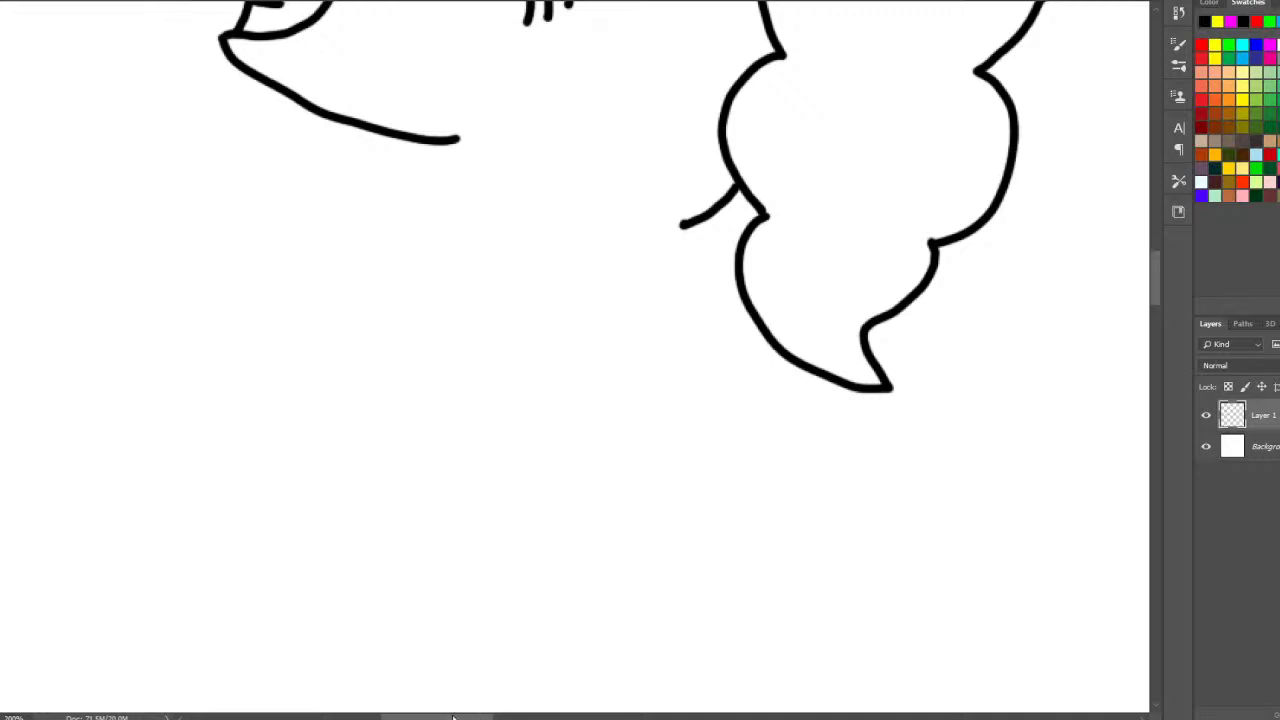
scroll(453, 716, "left", 2)
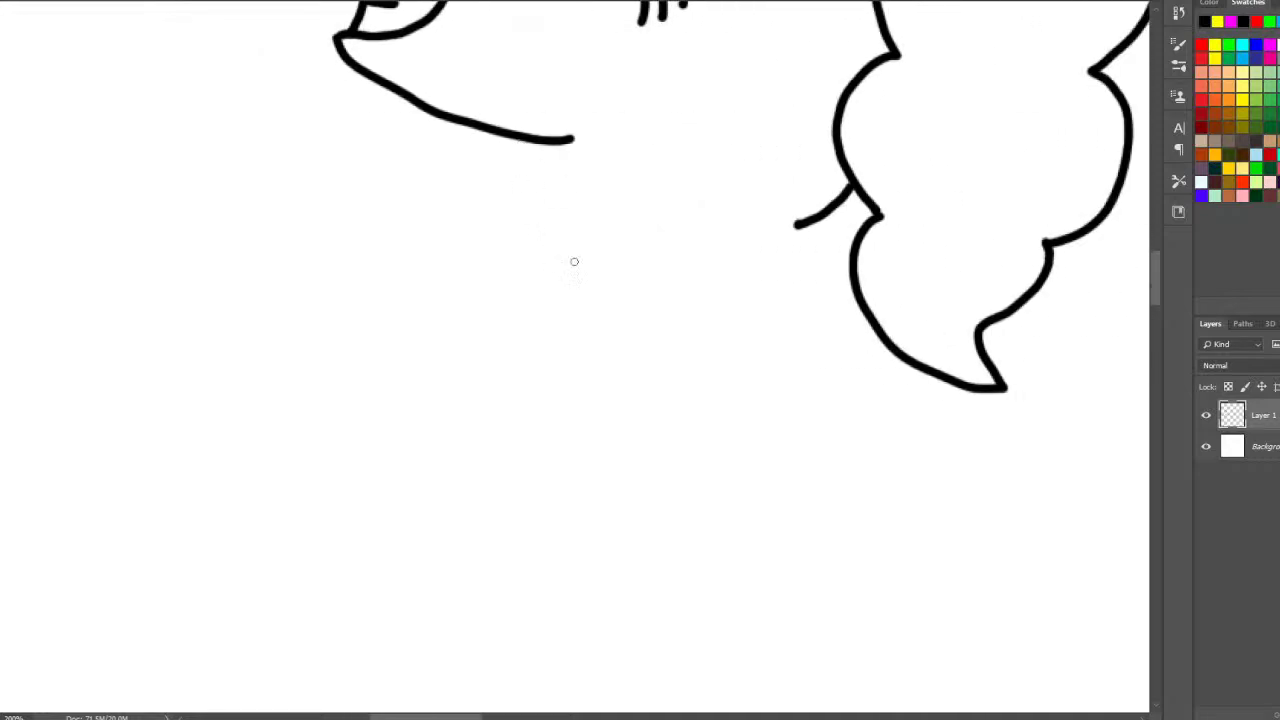
mouse_move(608, 283)
left_mouse_down()
mouse_move(691, 540)
mouse_move(569, 651)
mouse_move(478, 281)
left_mouse_up()
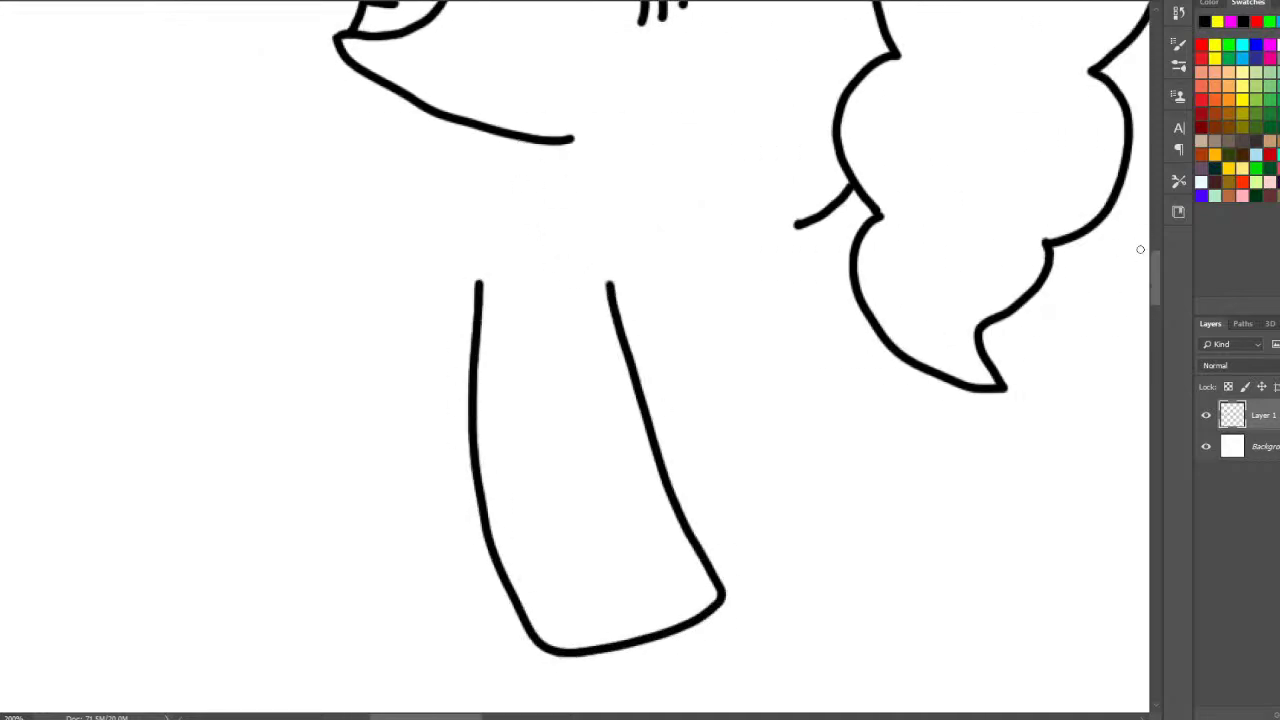
key("ctrl+z")
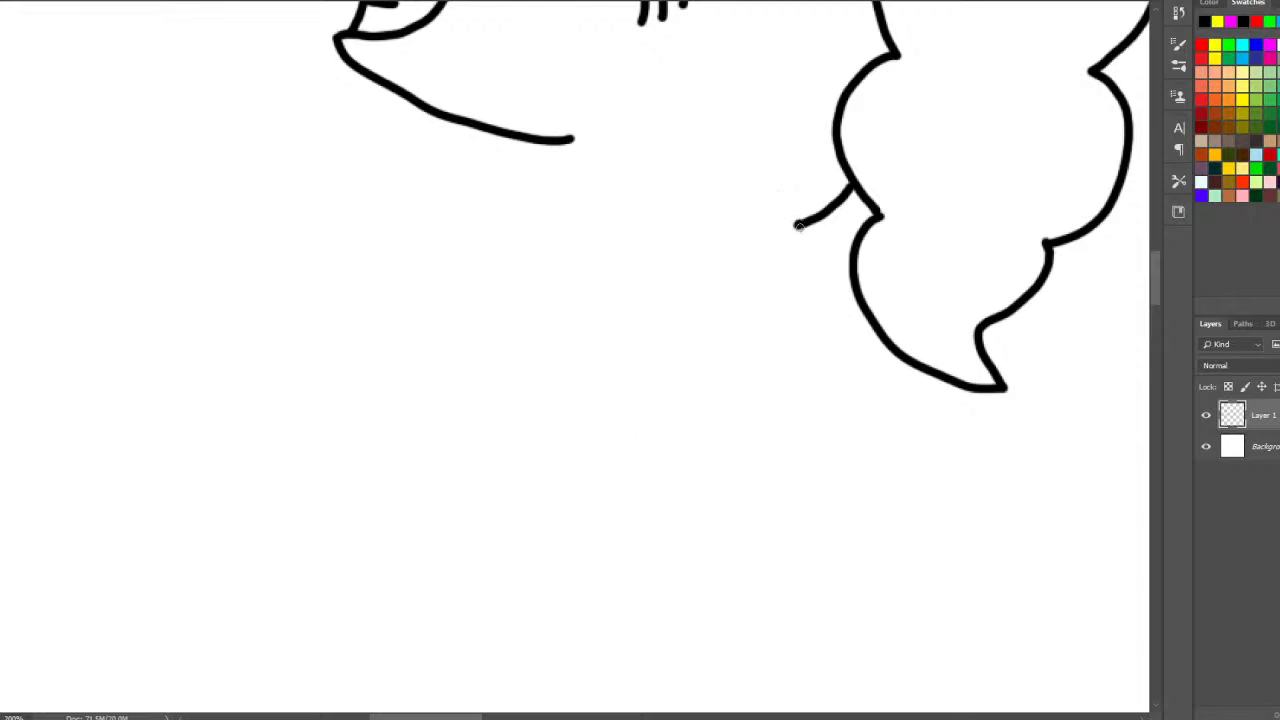
- Draw the two curved neck lines sweeping down and forward from the jaw and from the mane
mouse_move(800, 222)
left_mouse_down()
mouse_move(775, 279)
mouse_move(627, 466)
mouse_move(588, 489)
left_mouse_up()
mouse_move(567, 141)
left_mouse_down()
mouse_move(418, 291)
mouse_move(370, 306)
left_mouse_up()
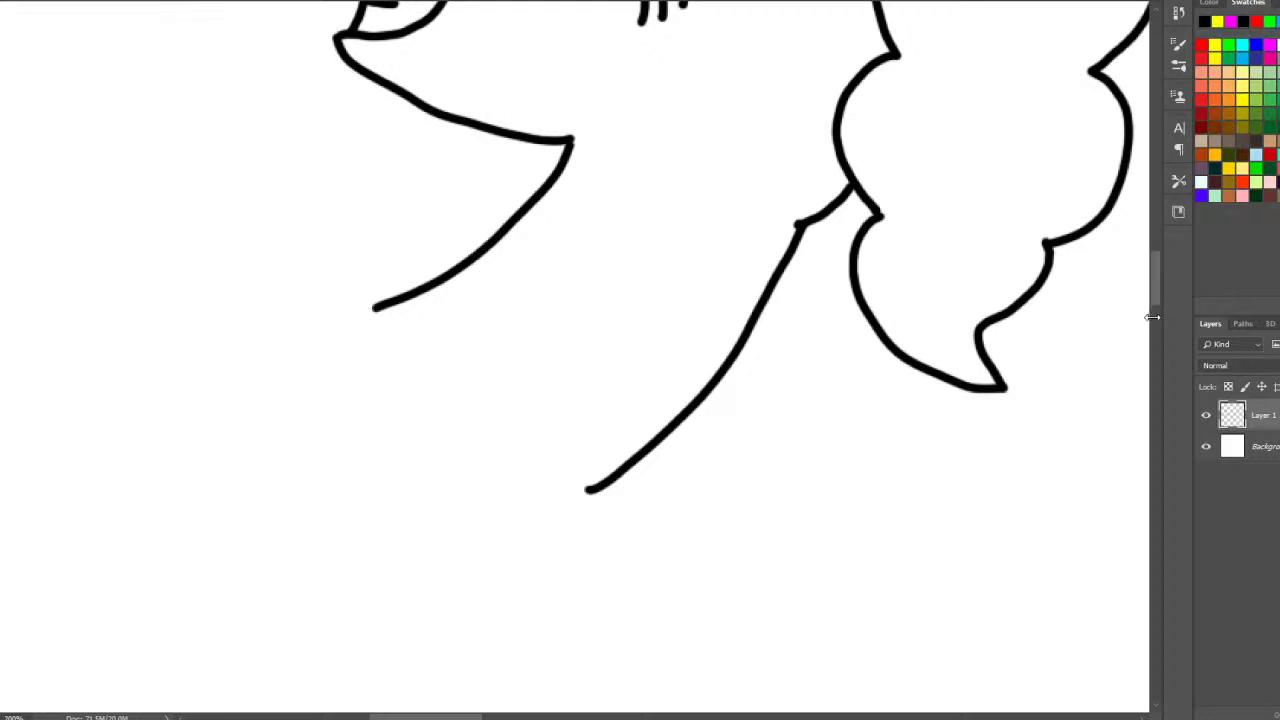
scroll(1150, 310, "down", 5)
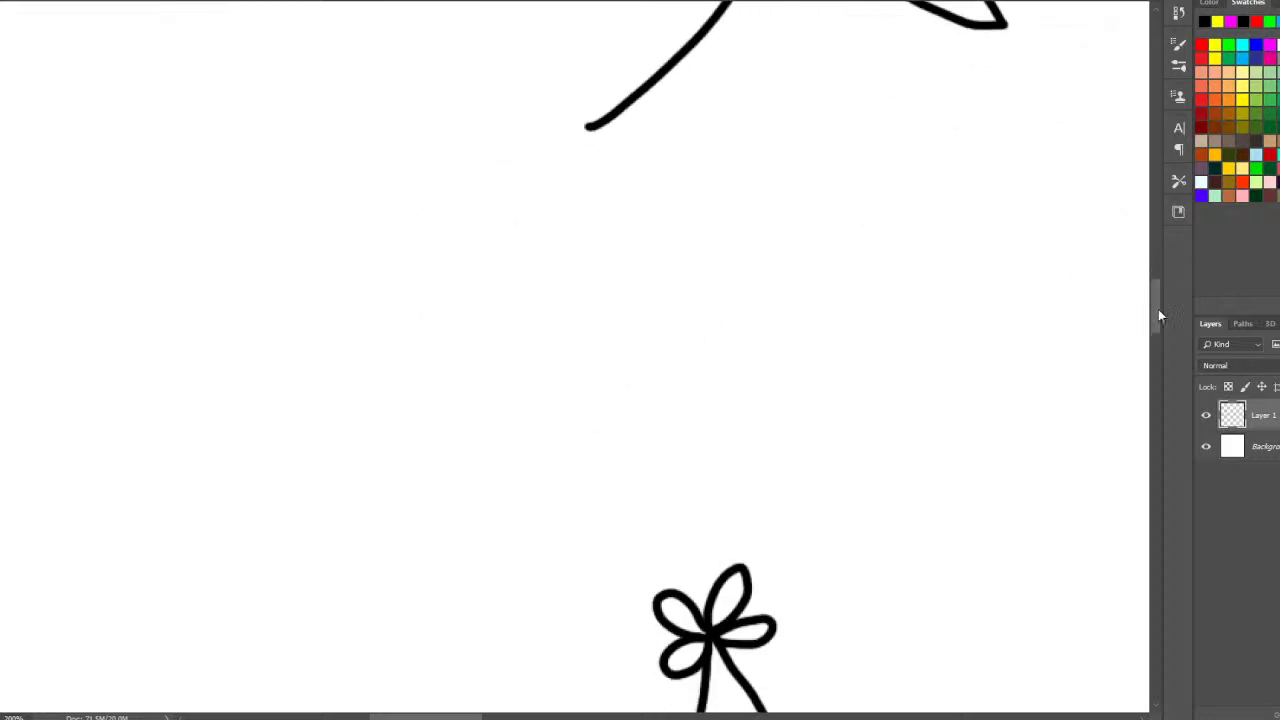
left_click_drag(1158, 309, 1156, 283)
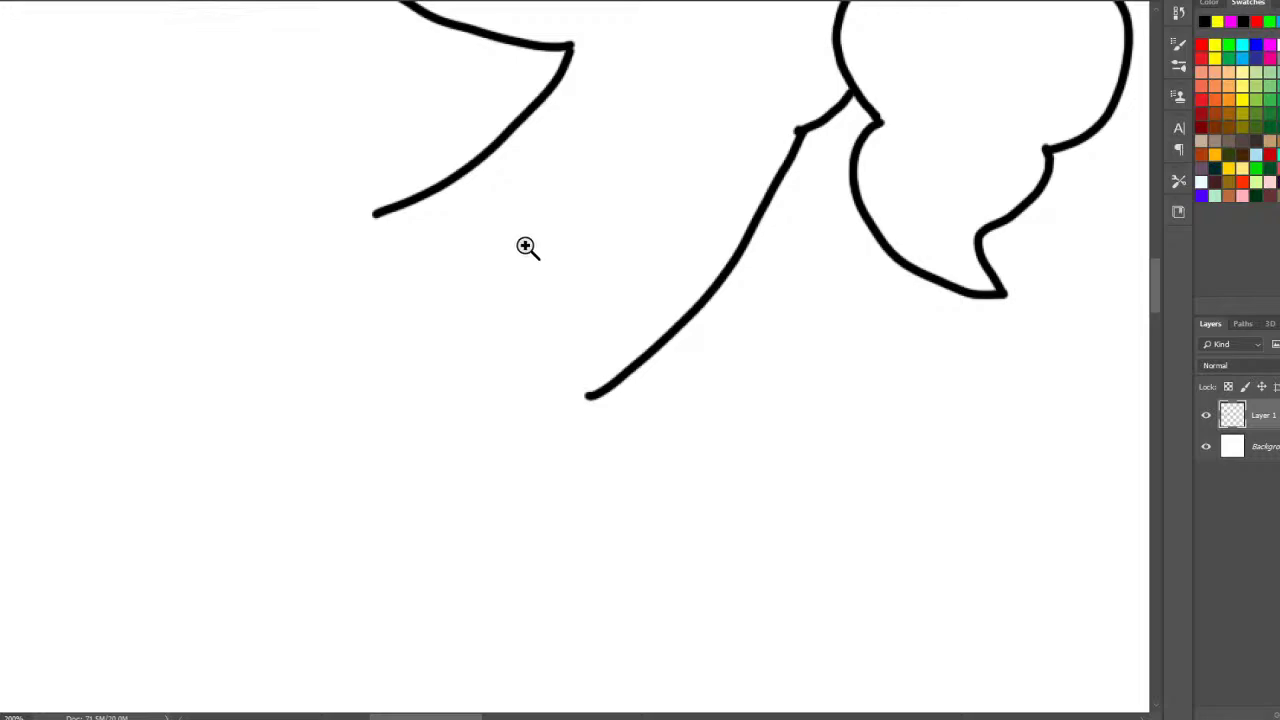
- Cut the pony's head and neck onto a new layer and move the drawing higher above the party scene
left_click_drag(526, 249, 374, 200)
left_click_drag(494, 126, 550, 190)
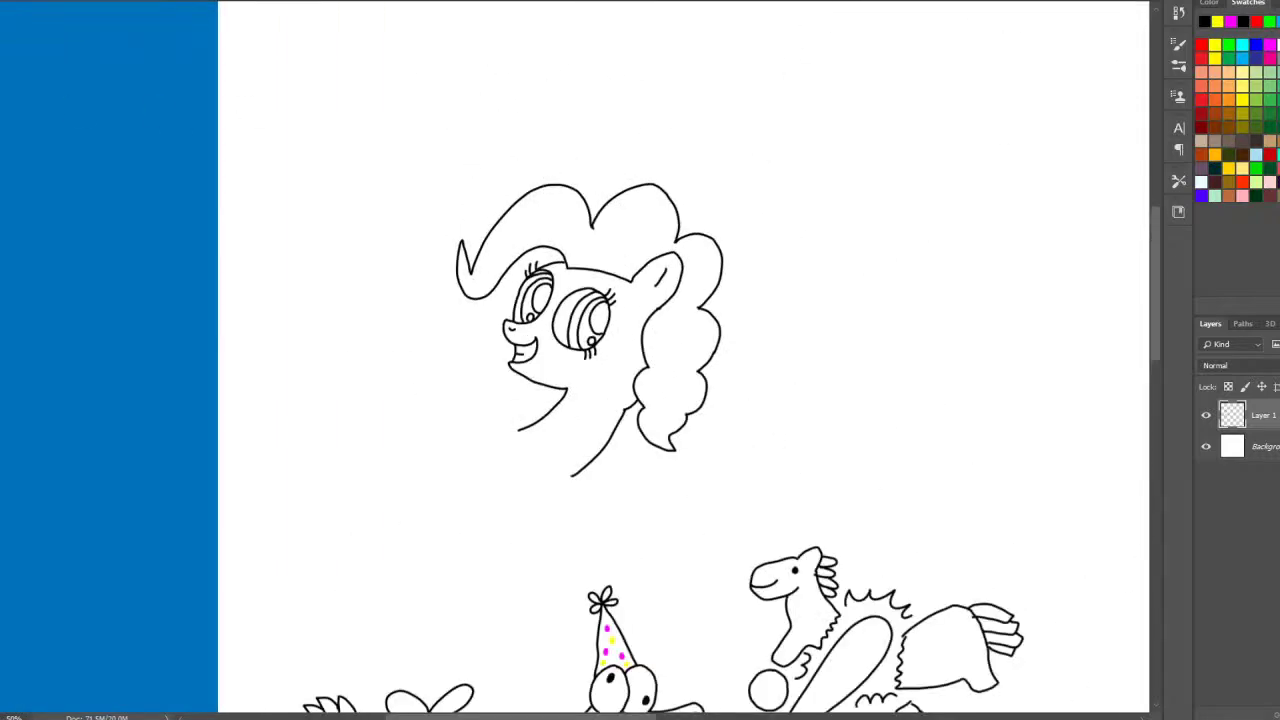
left_click_drag(374, 103, 765, 508)
key("ctrl+x")
key("ctrl+v")
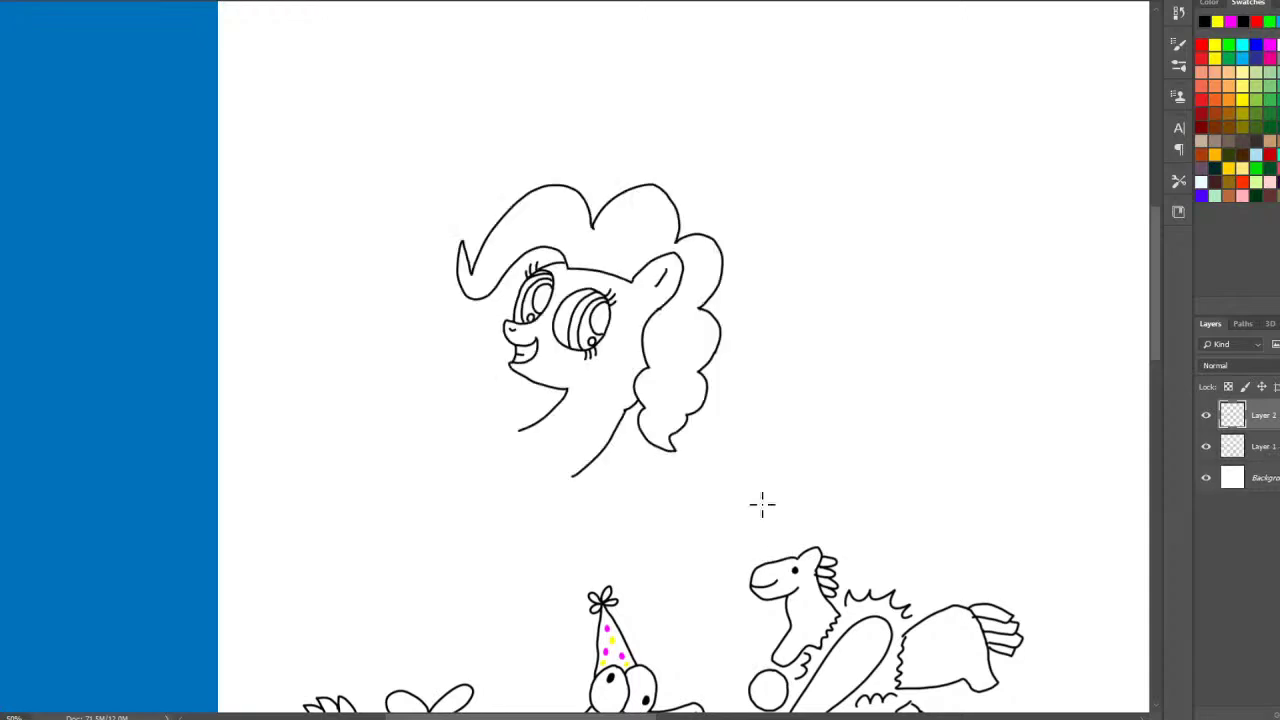
left_click(623, 200)
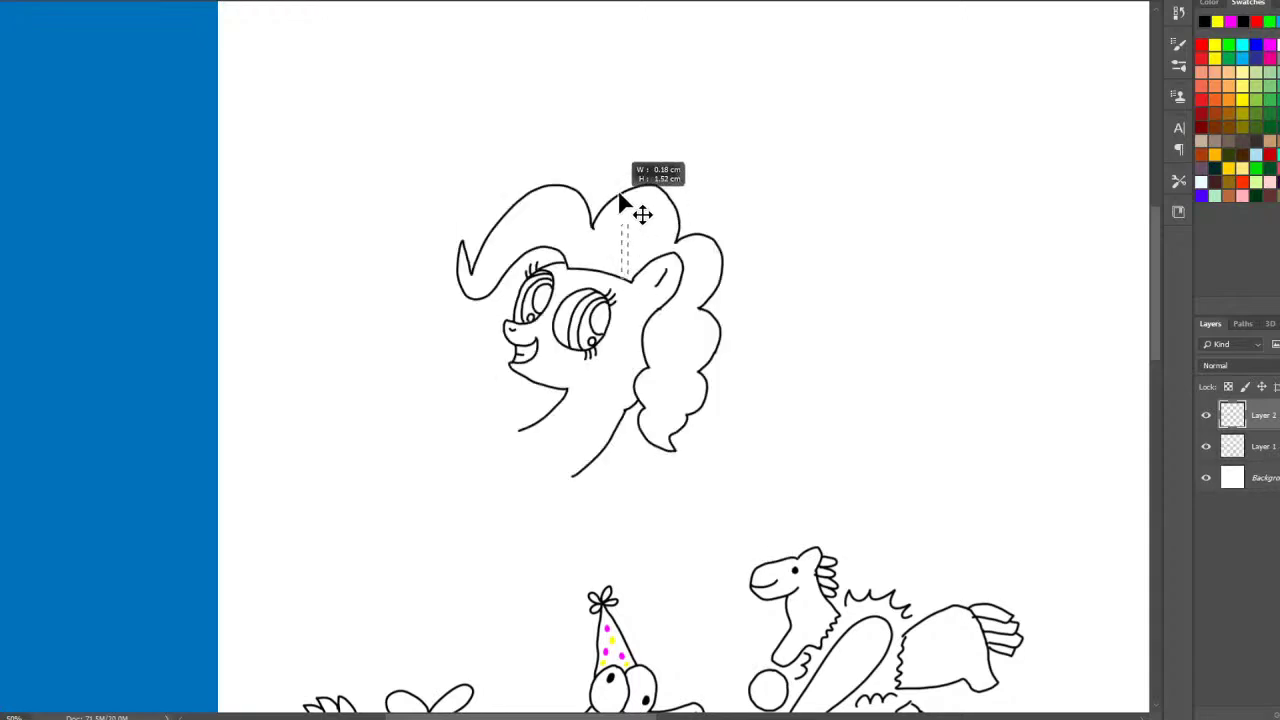
left_click_drag(676, 213, 680, 38)
- Draw the pony's foreleg with a wide rounded hoof below the neck, and extend the rear neck line to meet it
key("z")
left_click(314, 374)
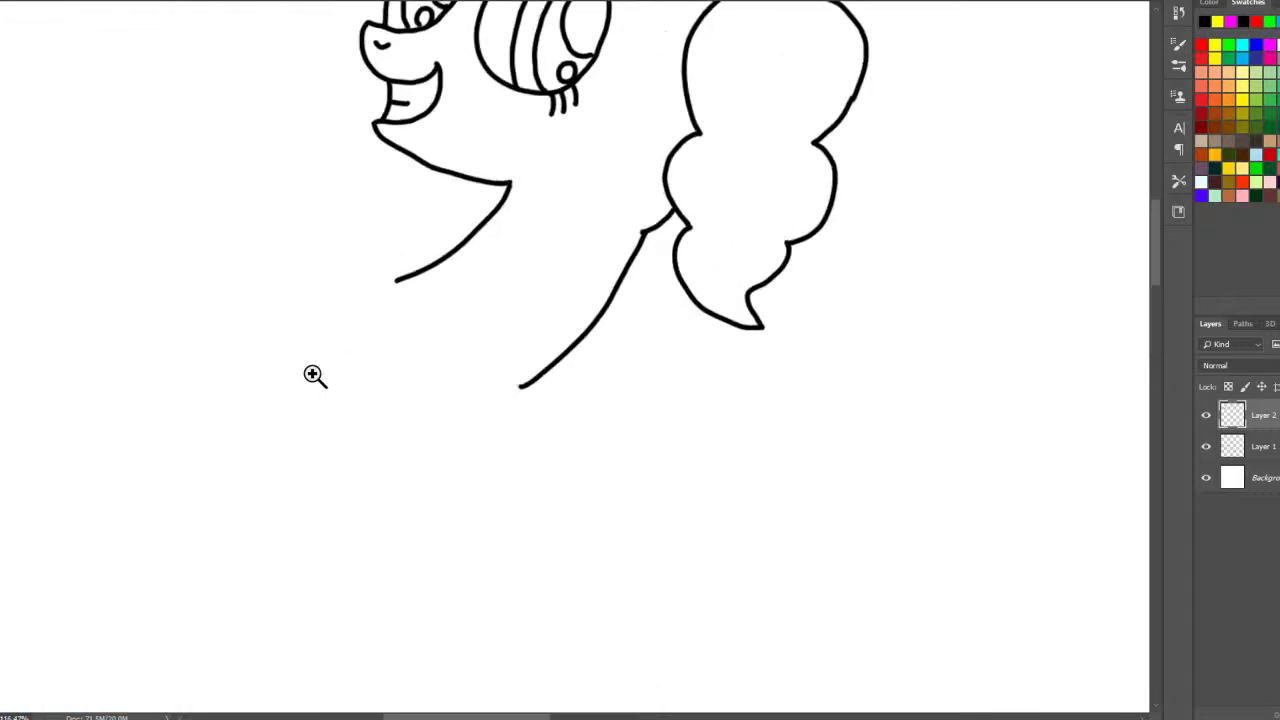
left_click(294, 411)
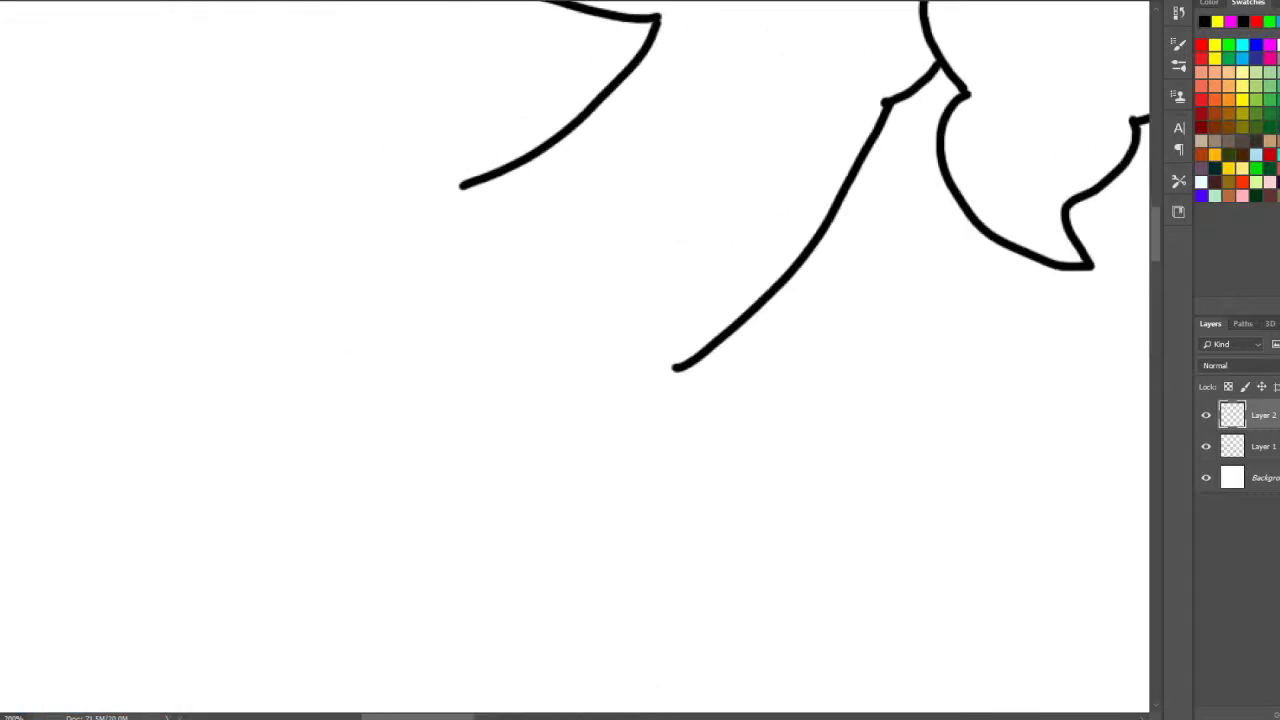
left_click_drag(1151, 213, 1153, 250)
mouse_move(567, 207)
left_mouse_down()
mouse_move(606, 466)
mouse_move(560, 563)
mouse_move(391, 423)
mouse_move(463, 183)
left_mouse_up()
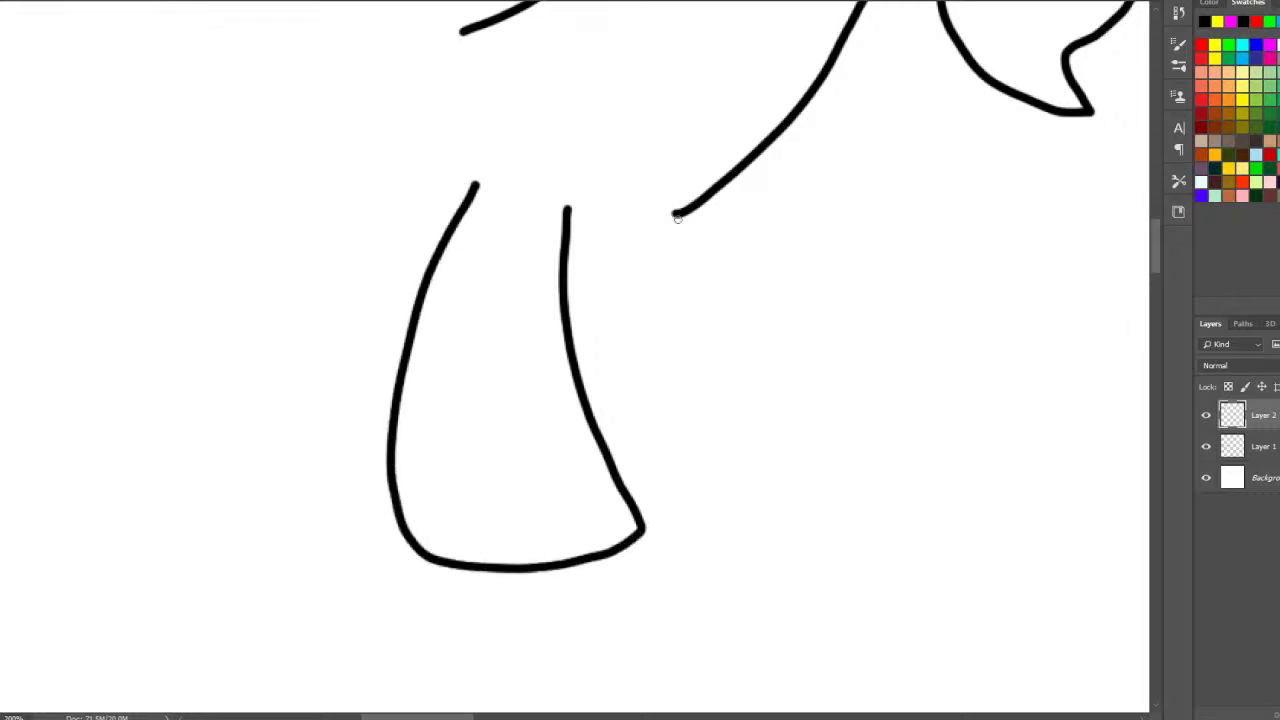
left_click_drag(678, 212, 557, 233)
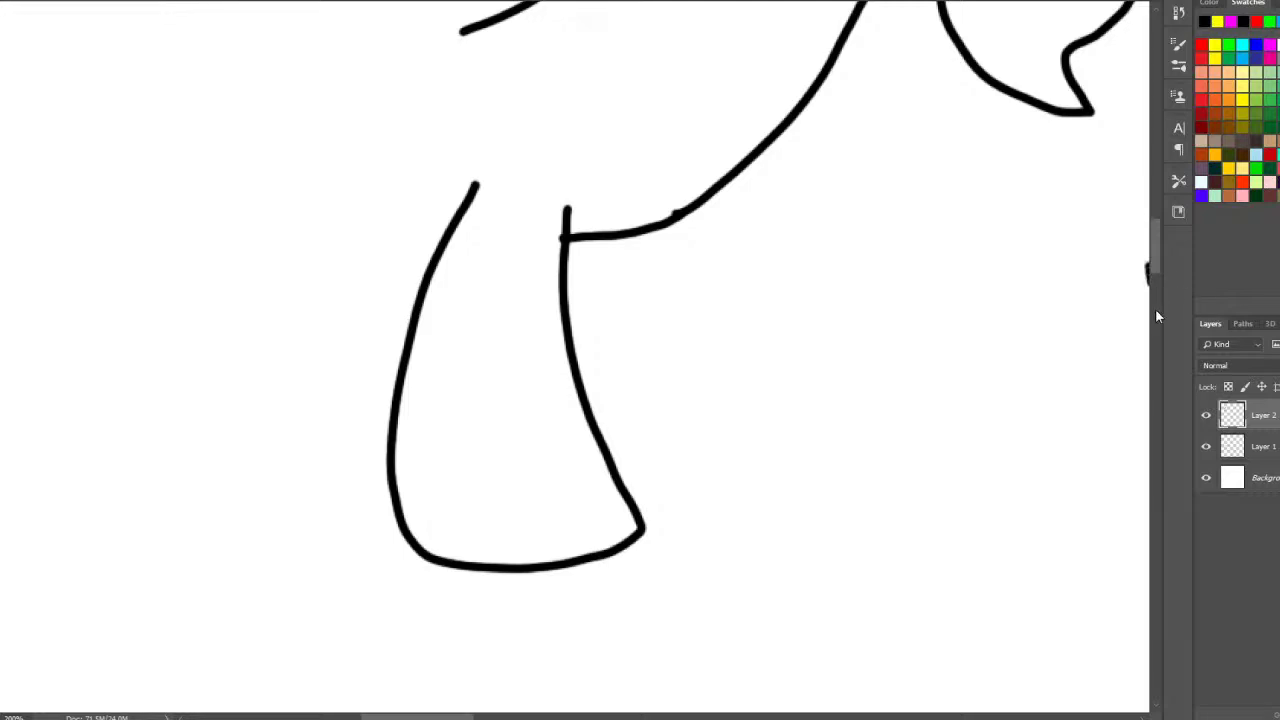
- Draw the top edge of a cannon barrel behind the foreleg, ending in a tall oval opening
left_click_drag(418, 716, 440, 716)
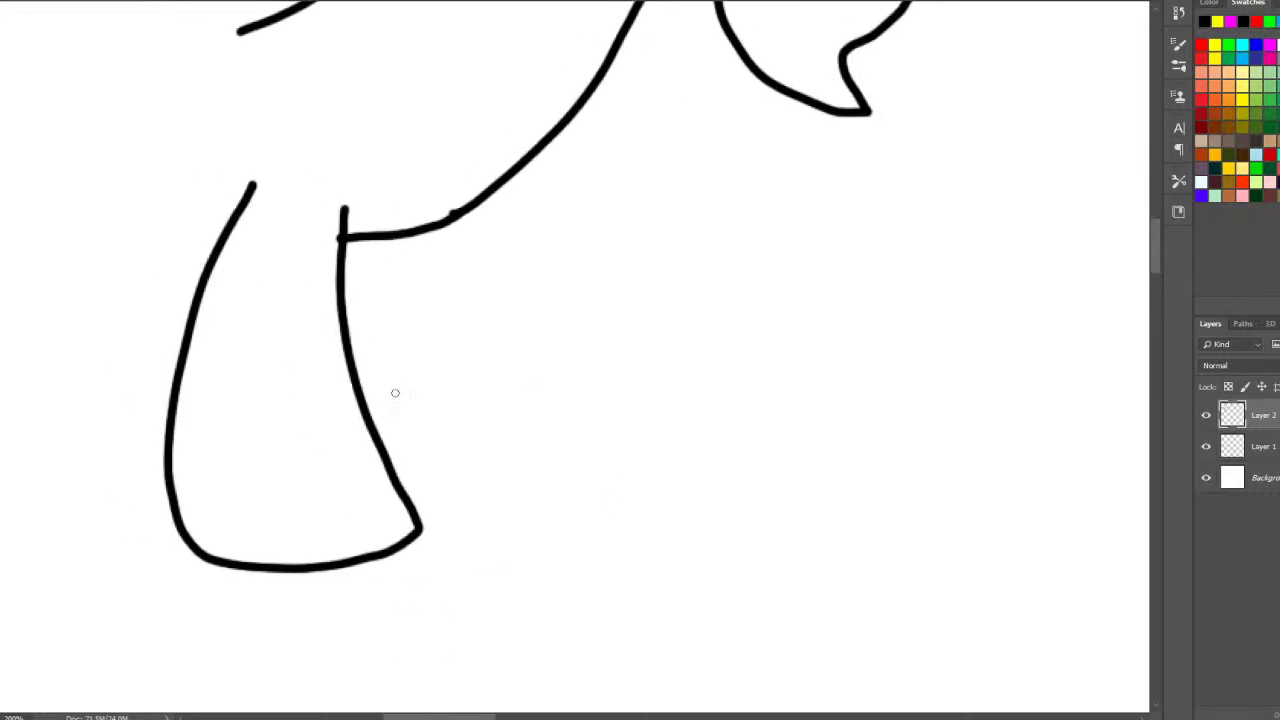
mouse_move(350, 341)
left_mouse_down()
mouse_move(802, 367)
mouse_move(738, 468)
mouse_move(723, 543)
left_mouse_up()
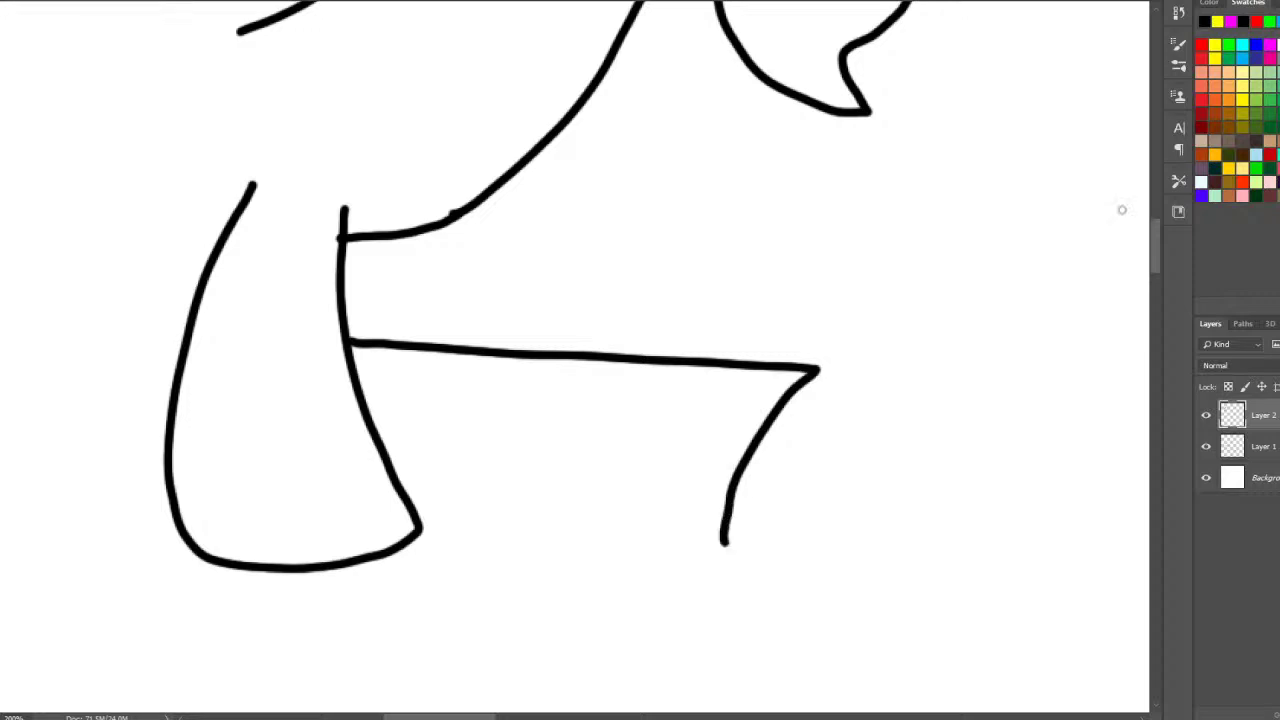
left_click_drag(1157, 248, 1155, 272)
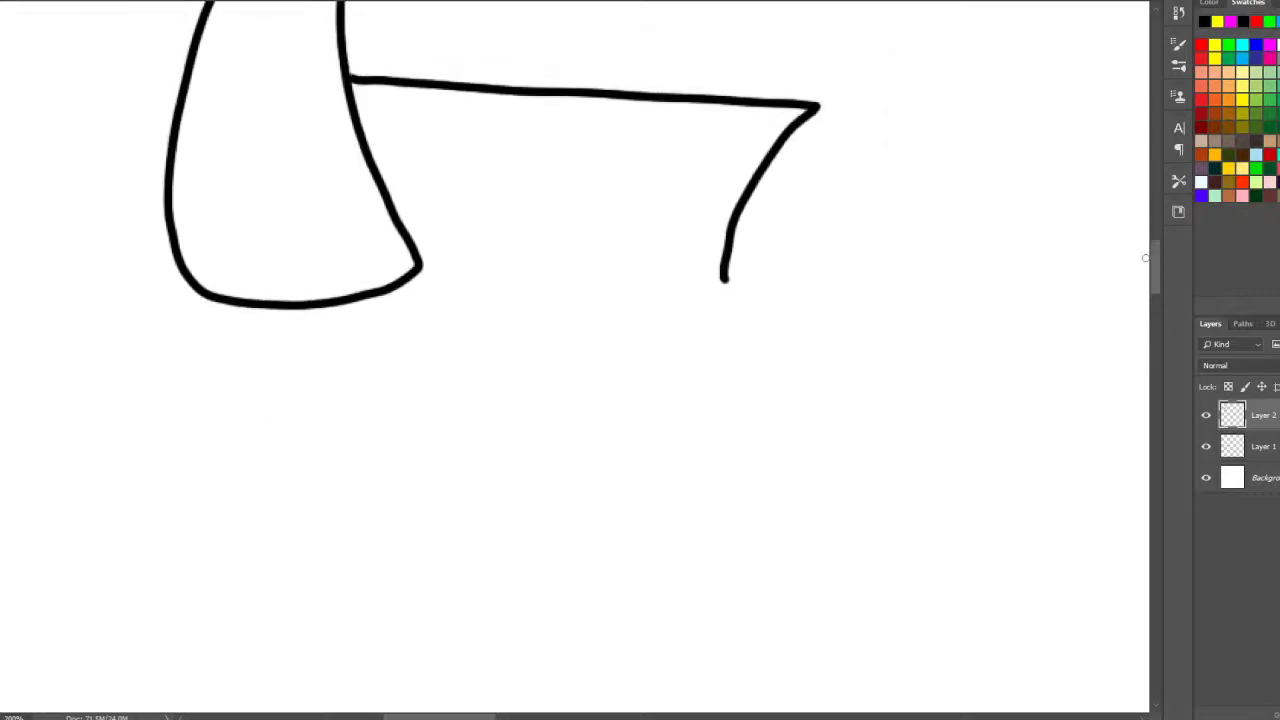
mouse_move(826, 106)
left_mouse_down()
mouse_move(907, 195)
mouse_move(900, 438)
mouse_move(832, 578)
mouse_move(812, 588)
left_mouse_up()
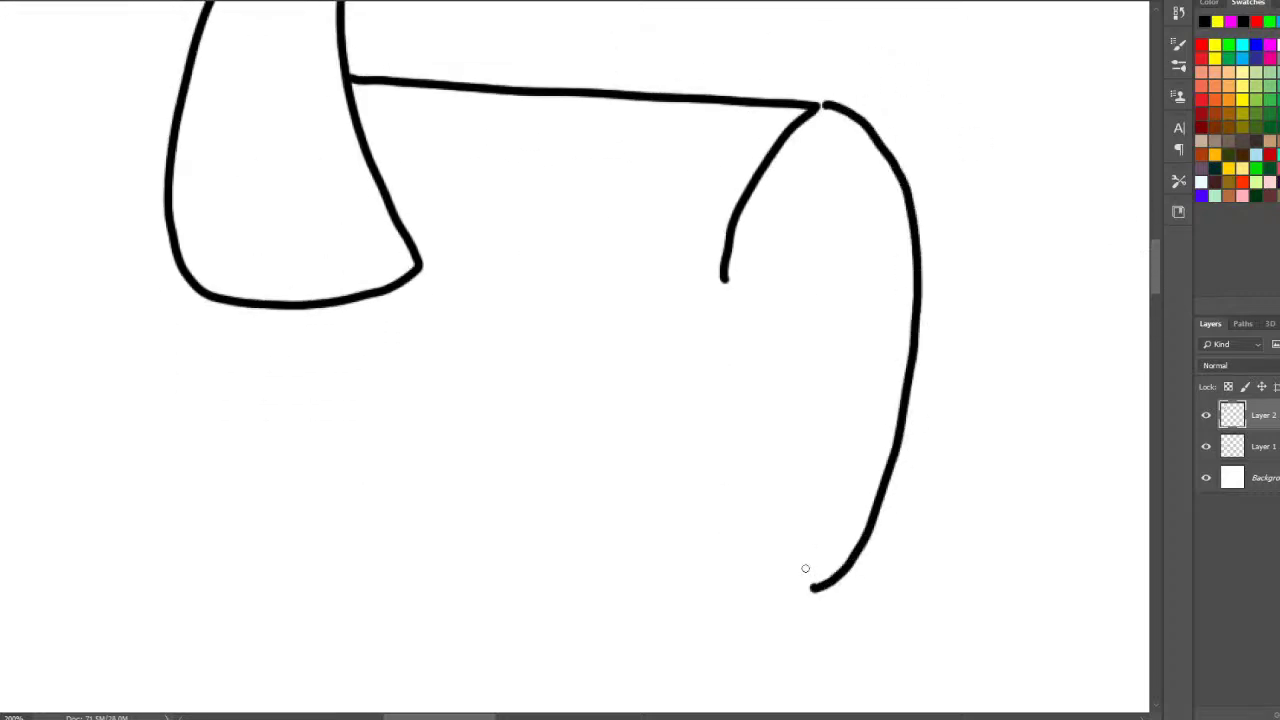
left_click(827, 105)
mouse_move(724, 271)
left_mouse_down()
mouse_move(735, 502)
mouse_move(792, 592)
mouse_move(814, 580)
left_mouse_up()
key("ctrl+z")
mouse_move(724, 272)
left_mouse_down()
mouse_move(744, 518)
mouse_move(790, 590)
mouse_move(814, 588)
mouse_move(805, 583)
left_mouse_up()
- Draw the barrel's rounded rear end and its long lower edge running back from the oval opening
left_click_drag(487, 716, 437, 714)
mouse_move(536, 87)
left_mouse_down()
mouse_move(393, 161)
mouse_move(290, 300)
mouse_move(266, 444)
mouse_move(306, 557)
left_mouse_up()
mouse_move(390, 716)
left_mouse_down()
mouse_move(430, 716)
mouse_move(410, 716)
left_mouse_up()
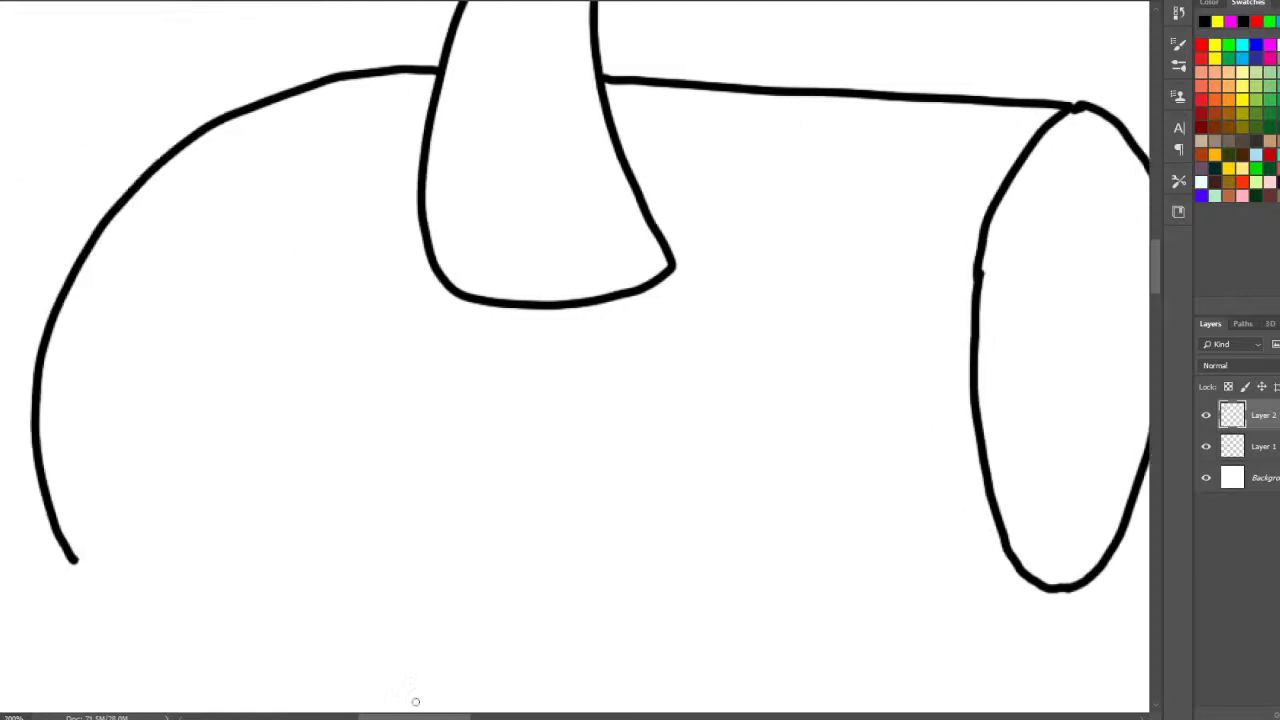
left_click_drag(1150, 266, 1152, 288)
mouse_move(1068, 332)
left_mouse_down()
mouse_move(874, 372)
mouse_move(445, 392)
left_mouse_up()
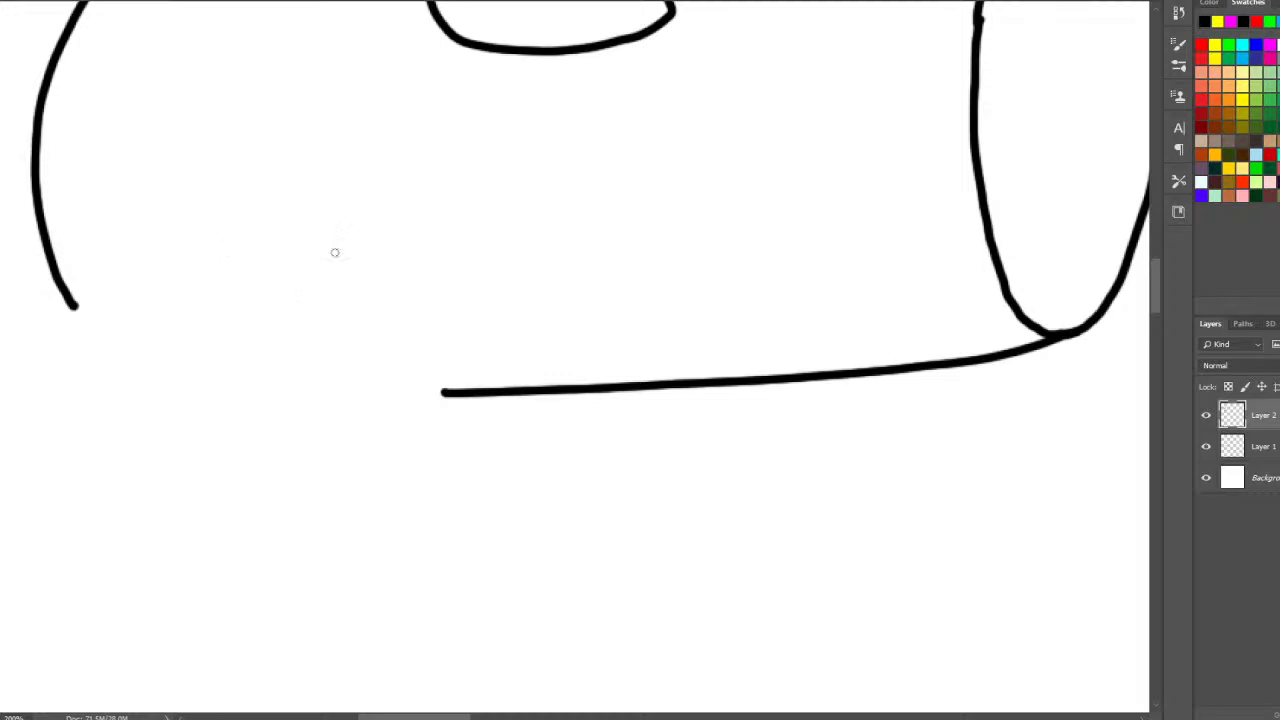
- Draw a round wheel under the barrel's rear end, with a five-petal flower around a circular hub inside it
mouse_move(274, 292)
left_mouse_down()
mouse_move(181, 334)
mouse_move(143, 413)
mouse_move(189, 544)
mouse_move(298, 586)
mouse_move(381, 538)
mouse_move(414, 419)
mouse_move(402, 363)
mouse_move(361, 313)
mouse_move(262, 292)
left_mouse_up()
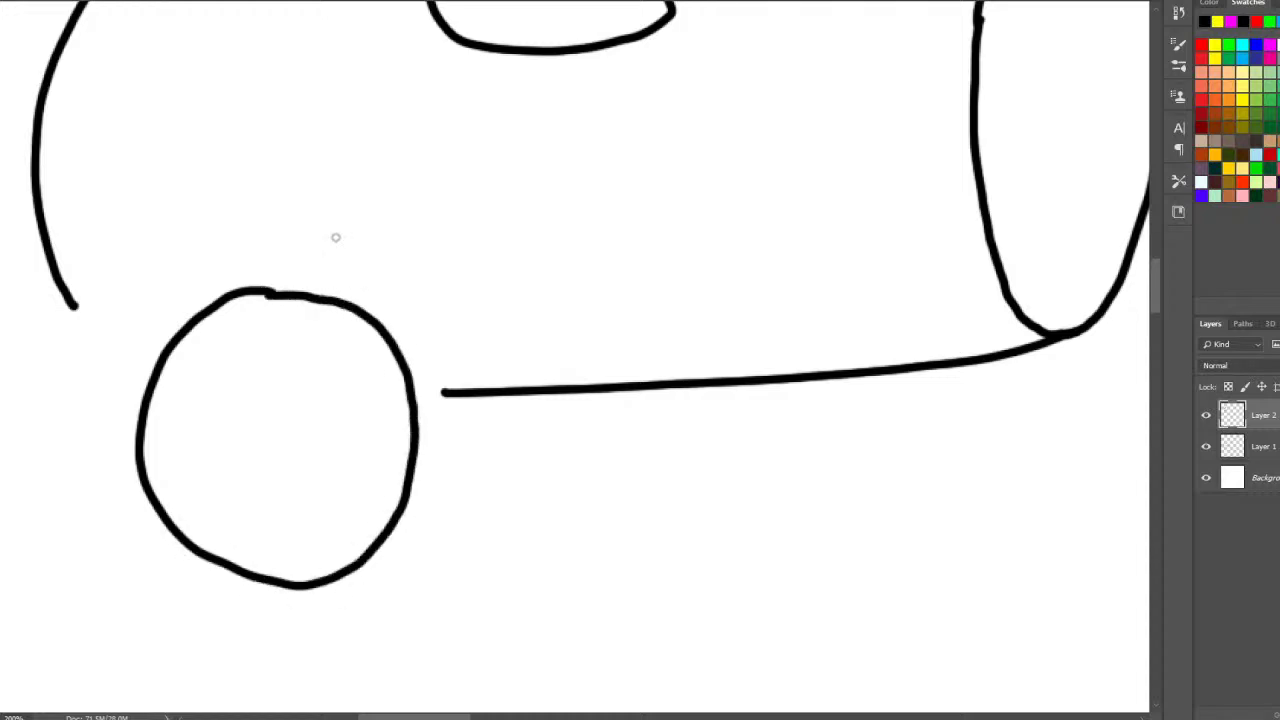
mouse_move(278, 372)
left_mouse_down()
mouse_move(219, 435)
mouse_move(263, 496)
mouse_move(326, 449)
mouse_move(321, 396)
mouse_move(276, 371)
mouse_move(307, 315)
mouse_move(331, 362)
mouse_move(322, 394)
mouse_move(384, 390)
mouse_move(400, 443)
mouse_move(333, 457)
mouse_move(343, 533)
mouse_move(277, 526)
mouse_move(264, 501)
mouse_move(215, 530)
mouse_move(182, 498)
mouse_move(206, 441)
mouse_move(176, 391)
mouse_move(237, 372)
left_mouse_up()
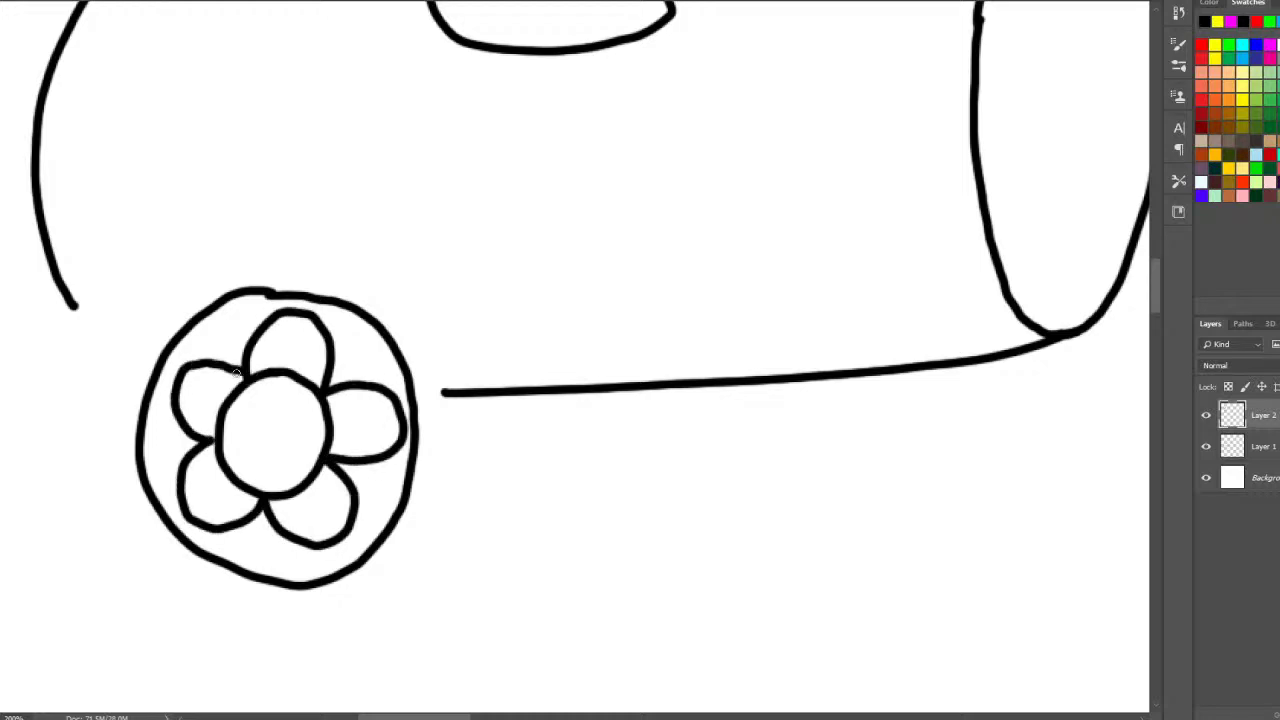
- Join the cannon barrel's rear and lower edges to the flower wheel, and draw part of a second wheel behind it
mouse_move(71, 303)
left_mouse_down()
mouse_move(116, 360)
mouse_move(157, 383)
left_mouse_up()
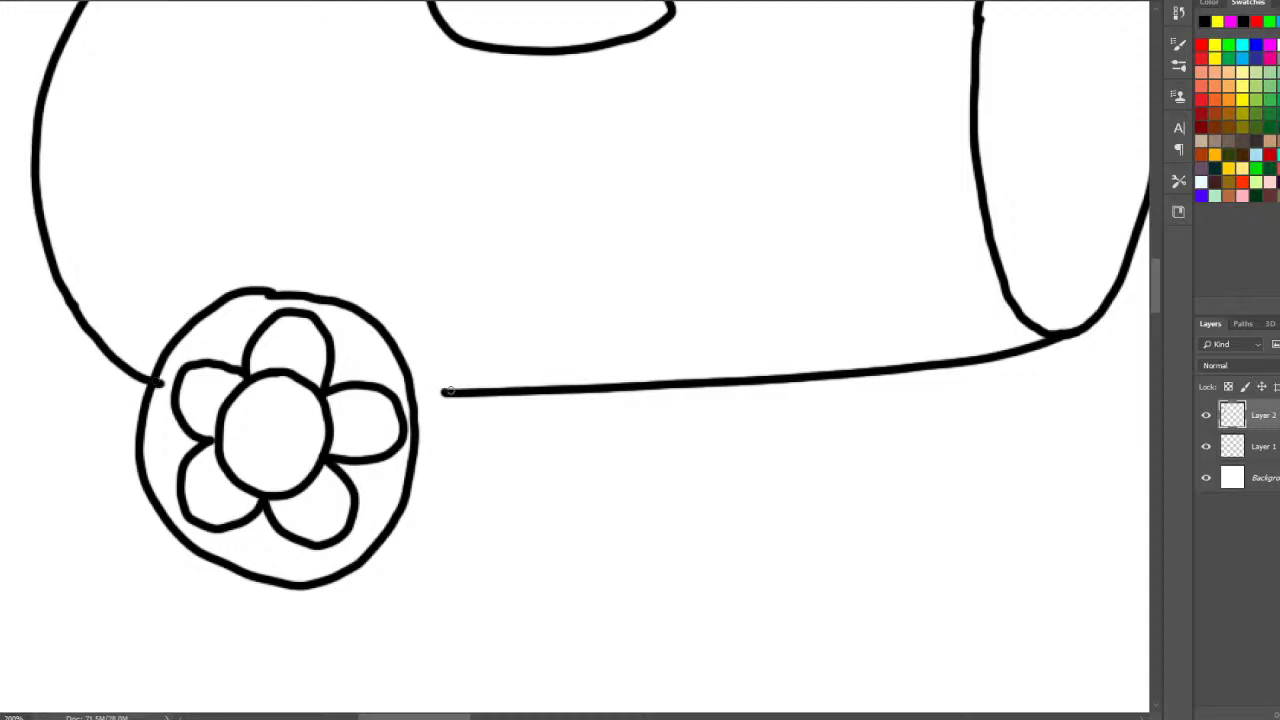
left_click_drag(448, 391, 414, 392)
mouse_move(524, 394)
left_mouse_down()
mouse_move(517, 463)
mouse_move(479, 514)
mouse_move(374, 523)
left_mouse_up()
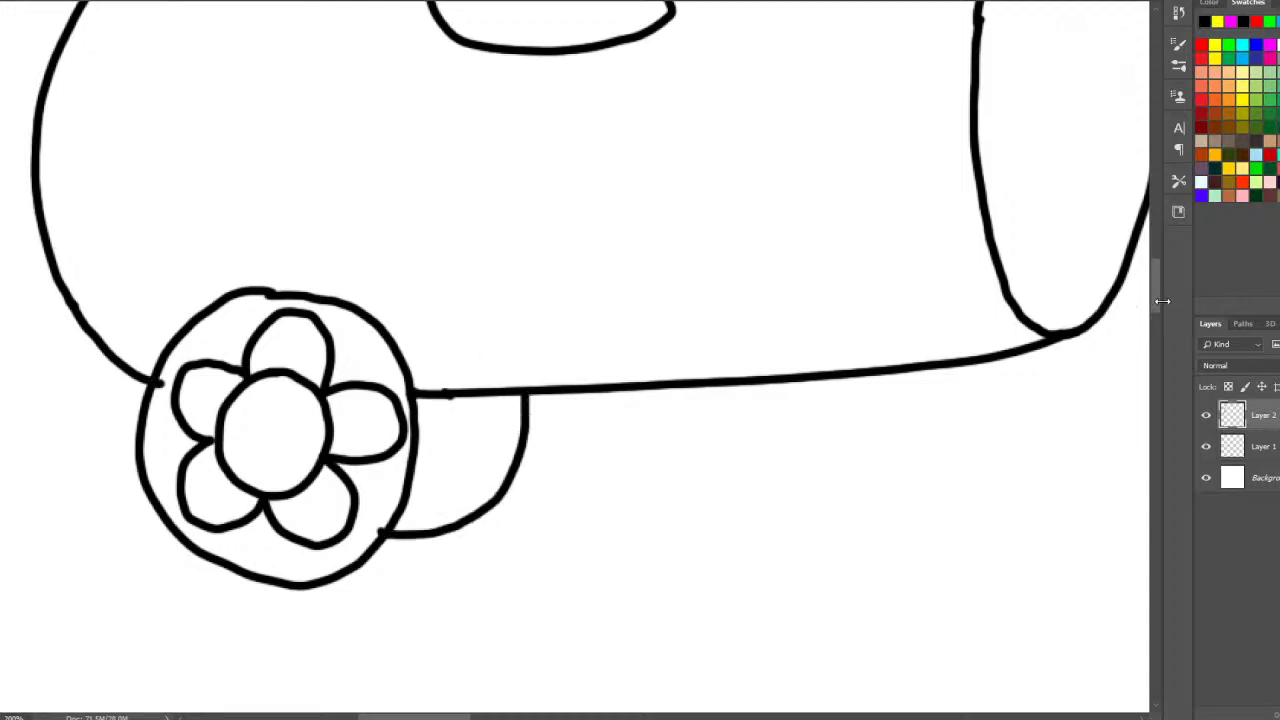
left_click_drag(1157, 301, 1171, 243)
left_click_drag(688, 340, 716, 452)
left_click_drag(451, 716, 411, 698)
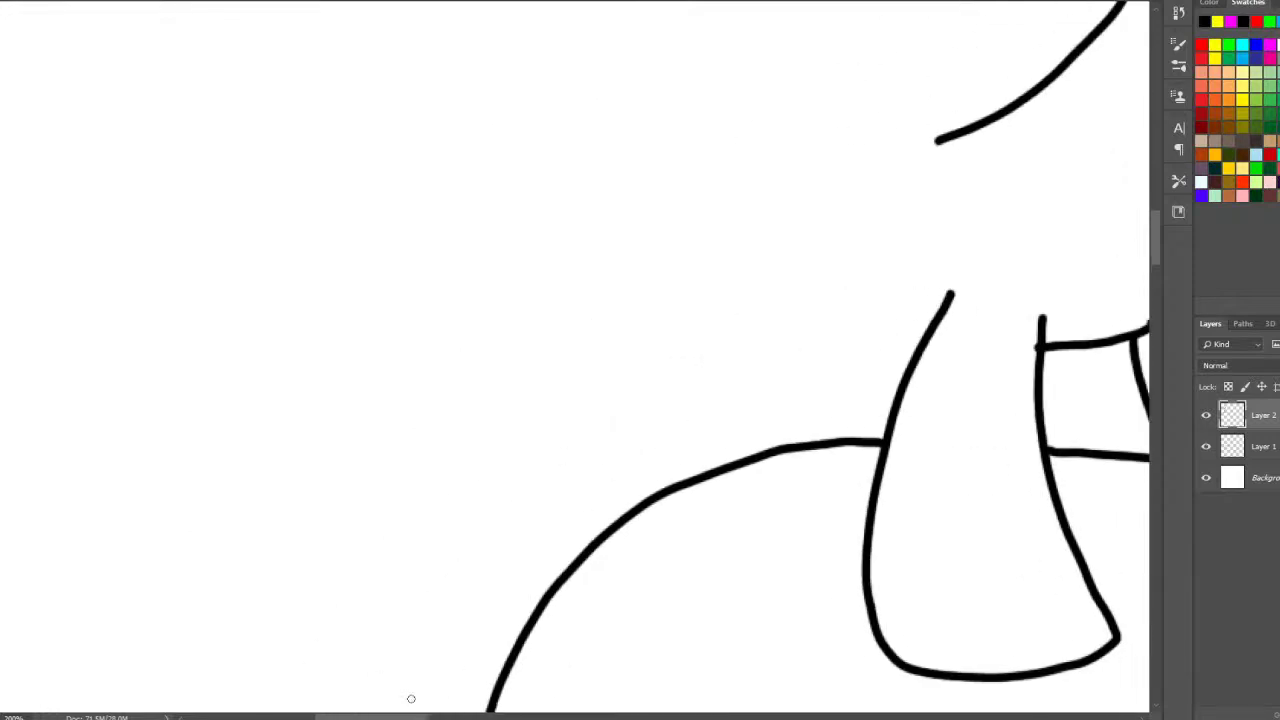
mouse_move(1158, 265)
left_mouse_down()
mouse_move(1163, 233)
mouse_move(1160, 245)
left_mouse_up()
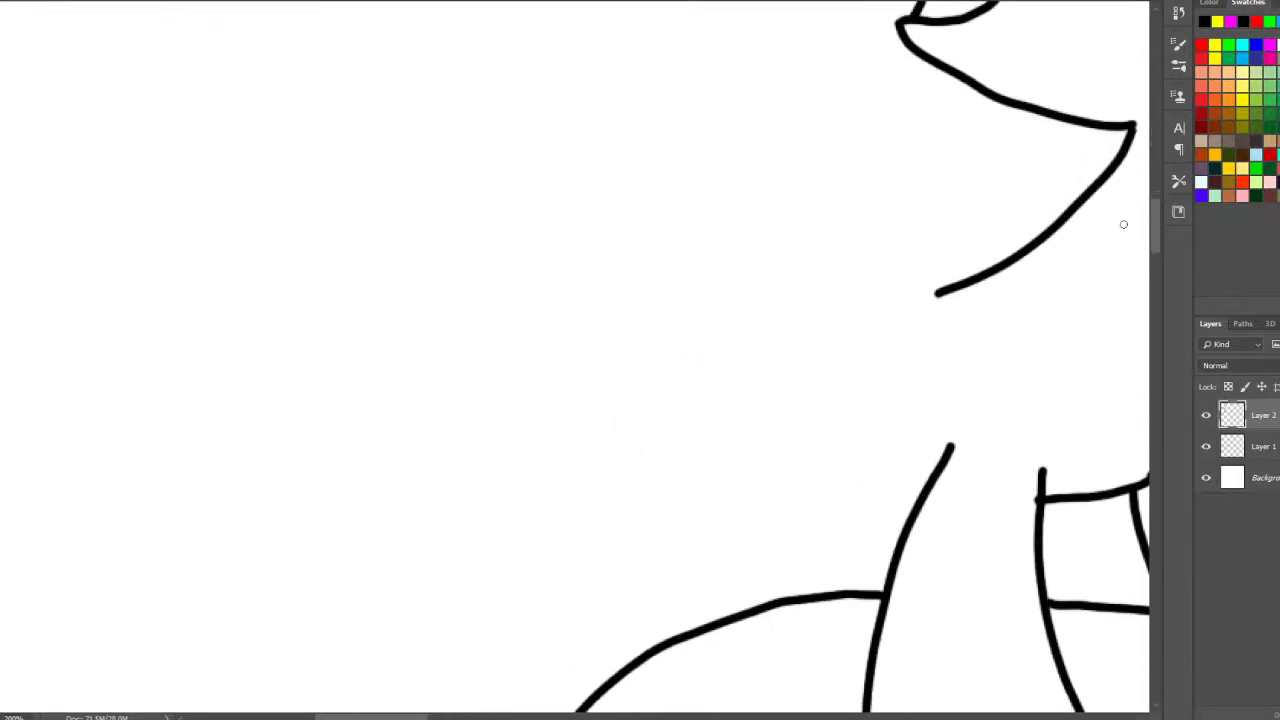
mouse_move(577, 161)
left_mouse_down()
mouse_move(356, 191)
mouse_move(277, 66)
mouse_move(111, 19)
mouse_move(56, 88)
mouse_move(40, 152)
mouse_move(396, 381)
mouse_move(493, 387)
mouse_move(565, 338)
left_mouse_up()
mouse_move(934, 474)
left_mouse_down()
mouse_move(811, 464)
mouse_move(636, 415)
mouse_move(550, 368)
left_mouse_up()
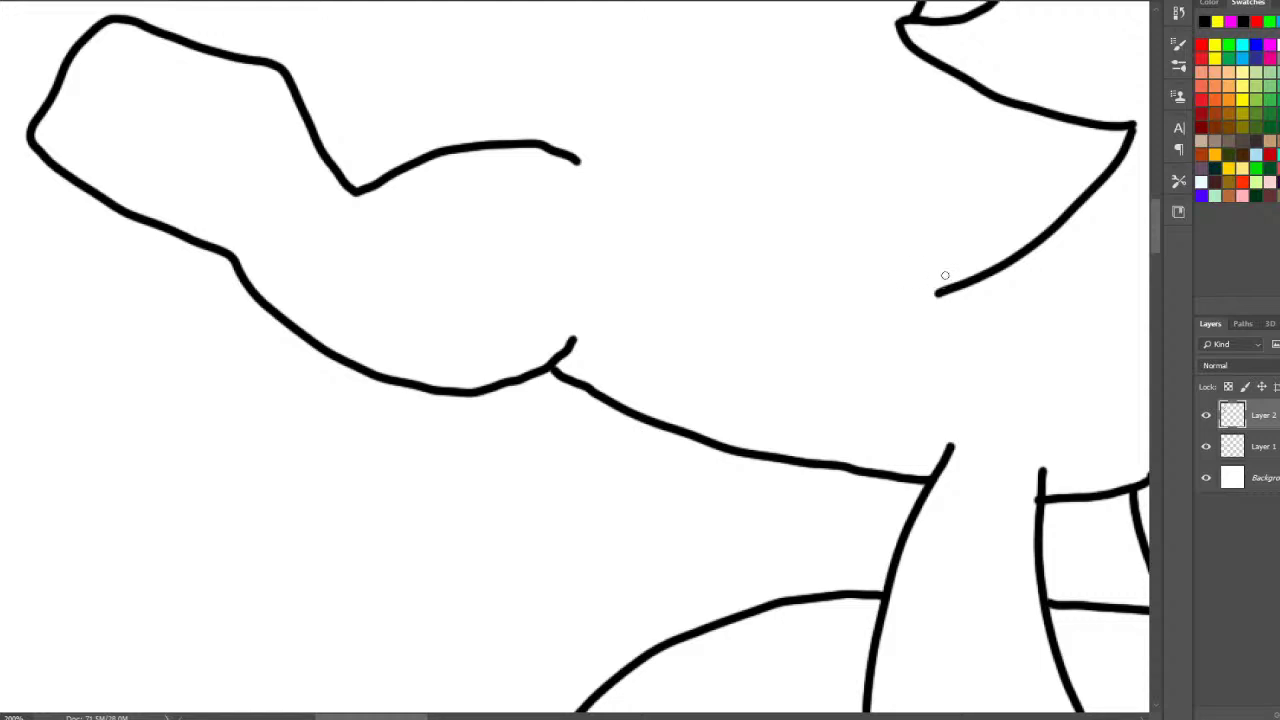
key("ctrl+z")
key("ctrl+z")
mouse_move(778, 288)
left_mouse_down()
mouse_move(688, 217)
mouse_move(599, 205)
mouse_move(536, 258)
mouse_move(516, 148)
mouse_move(390, 50)
mouse_move(351, 41)
mouse_move(258, 96)
mouse_move(213, 158)
mouse_move(279, 276)
mouse_move(452, 390)
left_mouse_up()
key("ctrl+z")
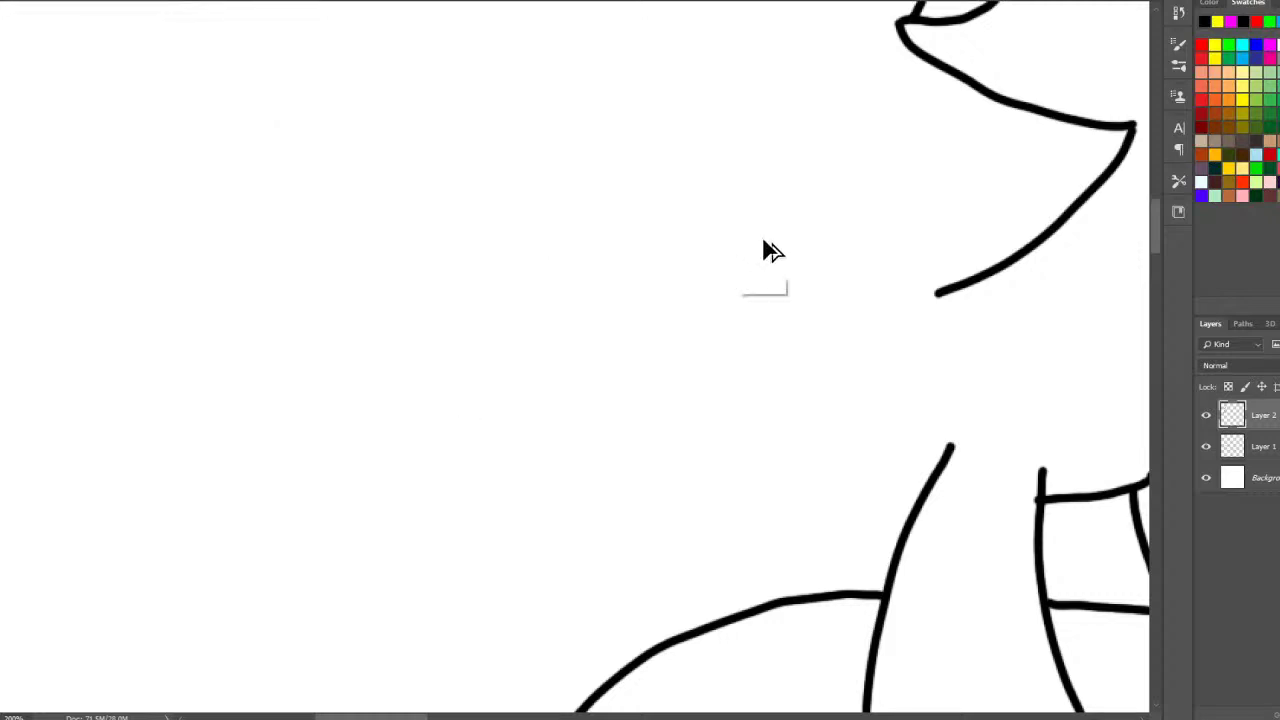
left_click(782, 309)
mouse_move(779, 286)
left_mouse_down()
mouse_move(754, 240)
mouse_move(684, 203)
mouse_move(560, 213)
mouse_move(550, 166)
mouse_move(405, 55)
mouse_move(286, 110)
mouse_move(286, 157)
mouse_move(370, 258)
mouse_move(467, 308)
left_mouse_up()
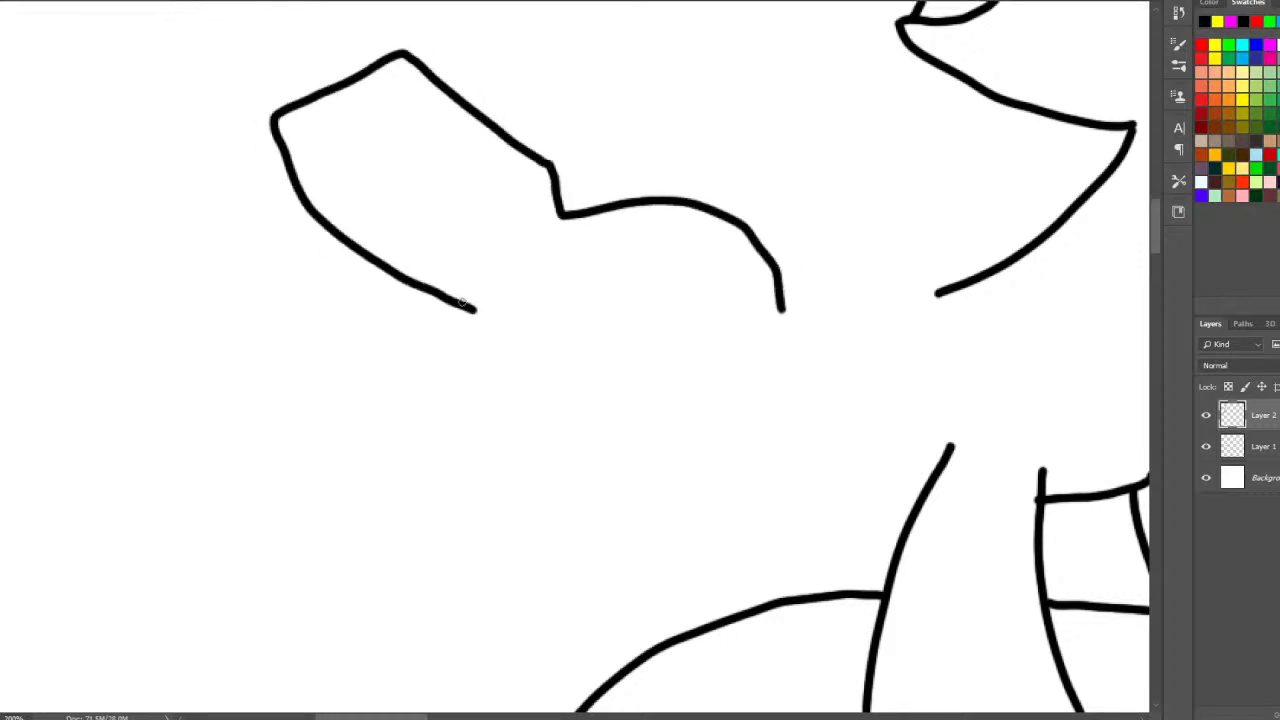
key("ctrl+z")
- Draw the pony's raised hind leg with its hoof pointing up and back, and the belly line joining the thigh to the foreleg
mouse_move(393, 62)
left_mouse_down()
mouse_move(264, 126)
mouse_move(304, 180)
mouse_move(428, 285)
mouse_move(519, 416)
mouse_move(611, 460)
mouse_move(686, 459)
mouse_move(727, 439)
mouse_move(747, 393)
left_mouse_up()
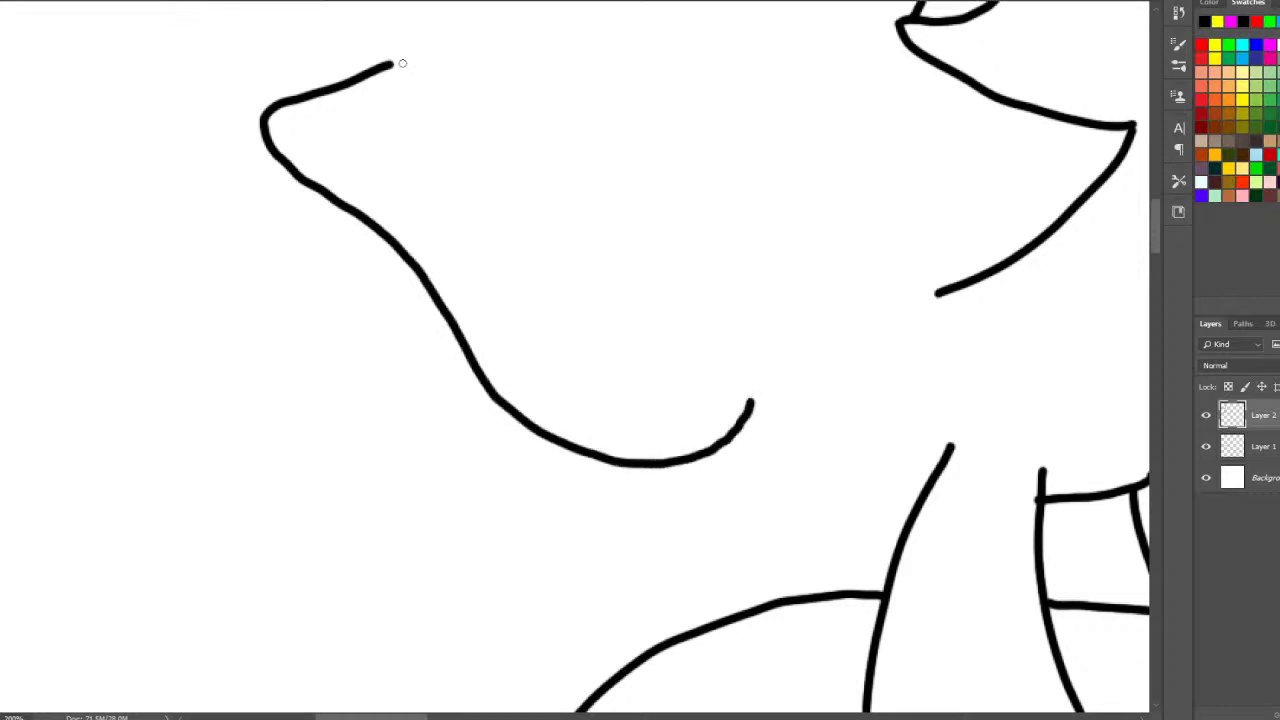
left_click_drag(395, 63, 491, 183)
key("ctrl+z")
mouse_move(395, 63)
left_mouse_down()
mouse_move(524, 181)
mouse_move(522, 240)
mouse_move(643, 233)
mouse_move(704, 255)
mouse_move(742, 291)
left_mouse_up()
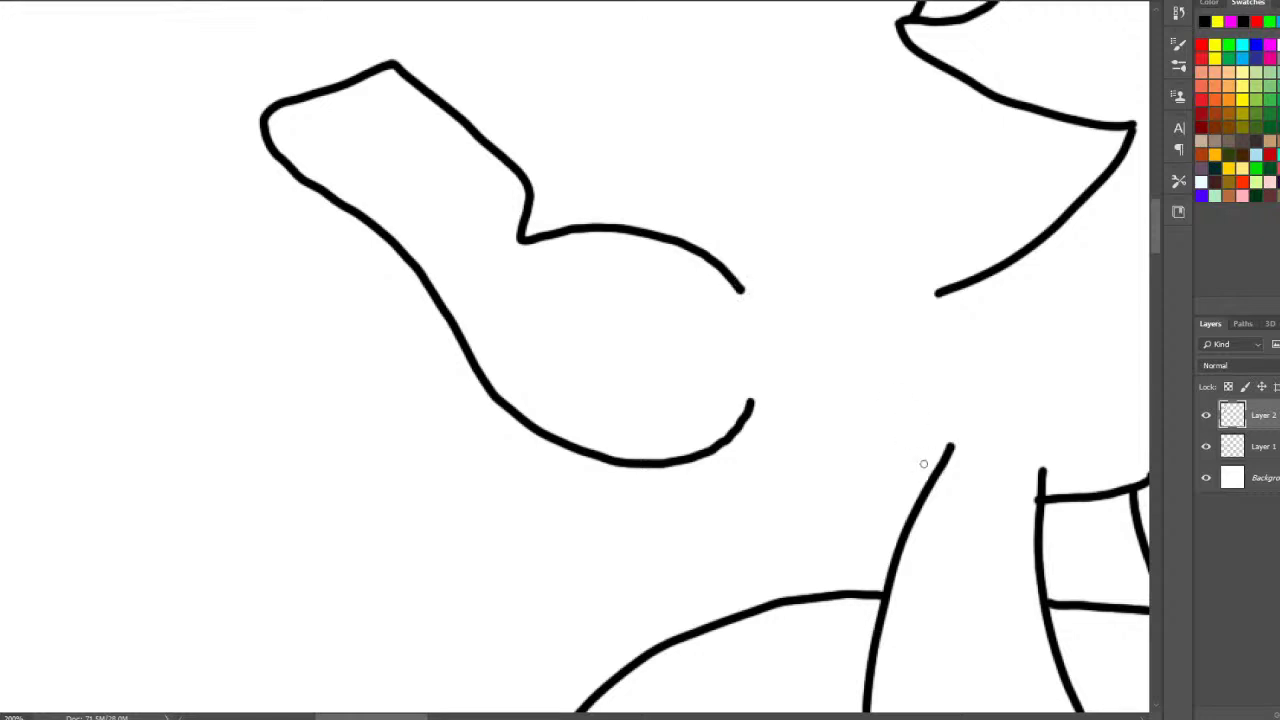
mouse_move(928, 489)
left_mouse_down()
mouse_move(804, 491)
mouse_move(687, 453)
left_mouse_up()
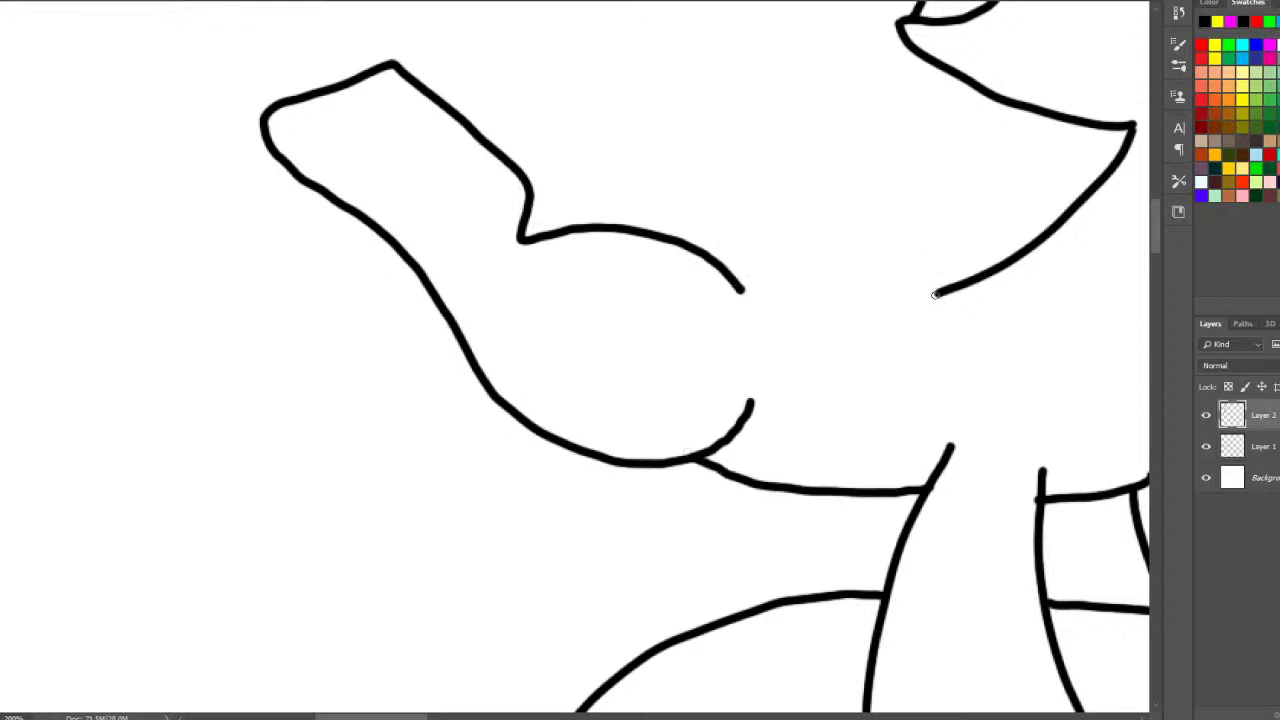
- Draw the pony's curved back line from the base of the neck to the top of the raised hind leg
mouse_move(936, 293)
left_mouse_down()
mouse_move(820, 277)
mouse_move(748, 285)
left_mouse_up()
key("ctrl+z")
mouse_move(938, 292)
left_mouse_down()
mouse_move(750, 283)
mouse_move(729, 269)
mouse_move(766, 251)
mouse_move(712, 202)
mouse_move(636, 190)
mouse_move(598, 200)
mouse_move(607, 172)
mouse_move(548, 44)
mouse_move(414, 78)
left_mouse_up()
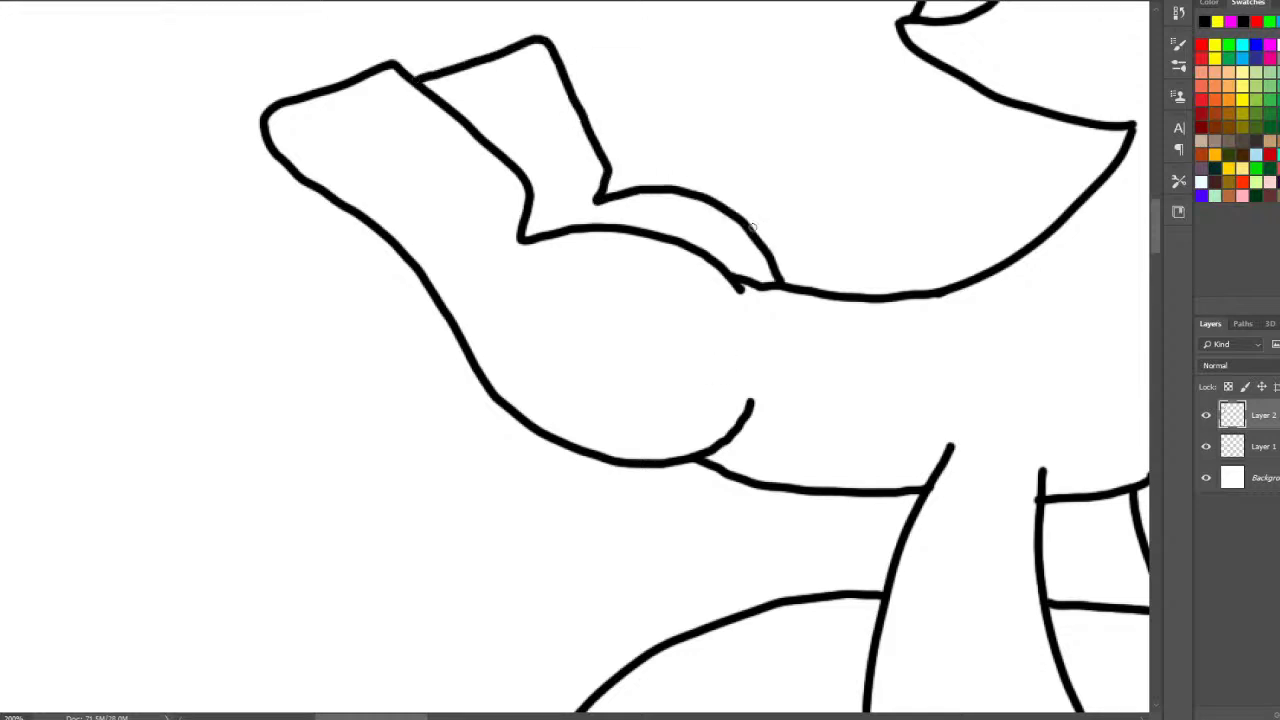
key("ctrl+z")
mouse_move(748, 286)
left_mouse_down()
mouse_move(739, 237)
mouse_move(650, 115)
mouse_move(584, 70)
left_mouse_up()
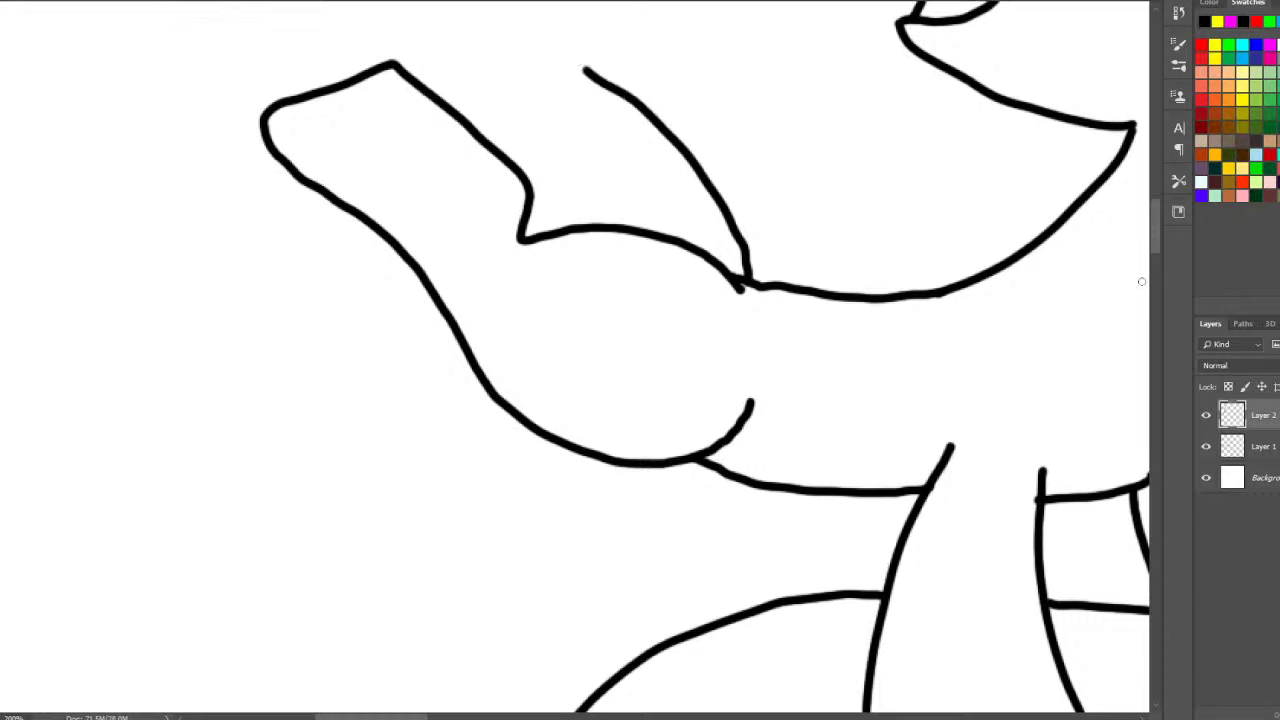
- Draw a large scalloped curly tail around the raised hind leg, and a small part of the far leg behind the thigh
left_click_drag(1156, 244, 1160, 198)
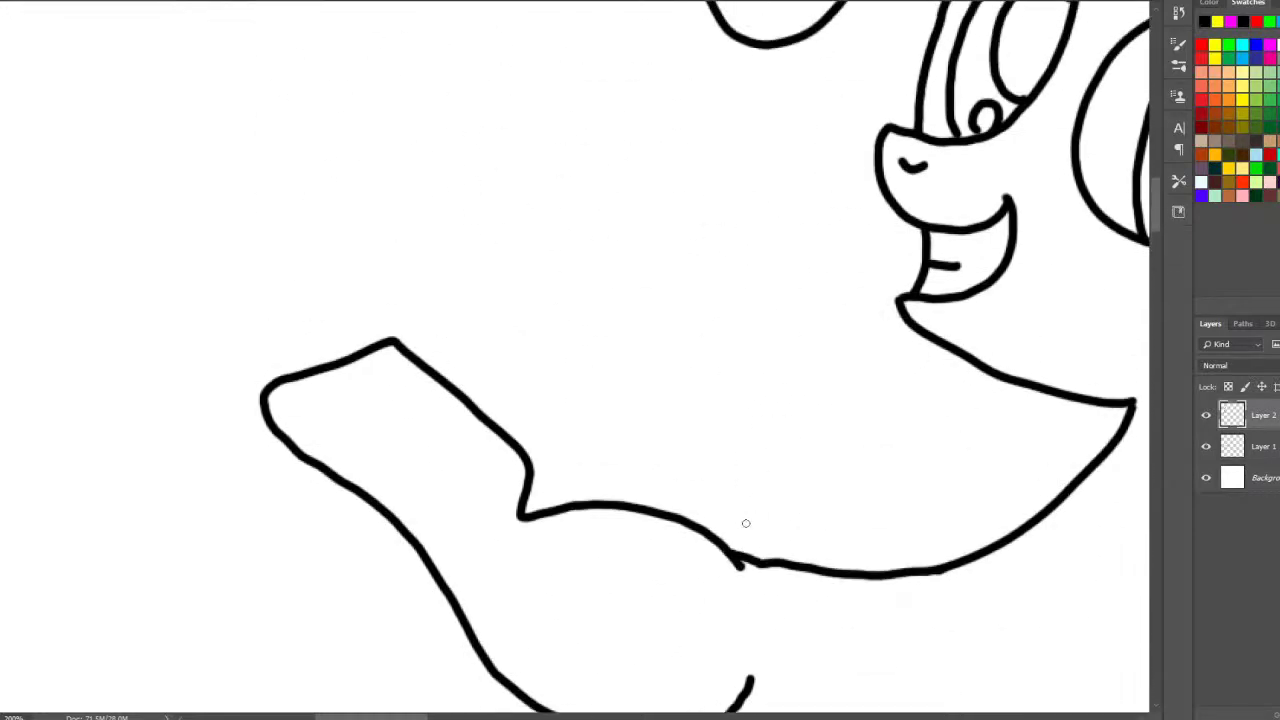
mouse_move(740, 551)
left_mouse_down()
mouse_move(672, 412)
mouse_move(704, 353)
mouse_move(599, 202)
mouse_move(572, 134)
mouse_move(330, 57)
mouse_move(256, 82)
mouse_move(151, 185)
mouse_move(104, 256)
mouse_move(125, 373)
mouse_move(96, 473)
mouse_move(122, 557)
mouse_move(79, 584)
mouse_move(160, 576)
mouse_move(207, 601)
mouse_move(406, 534)
left_mouse_up()
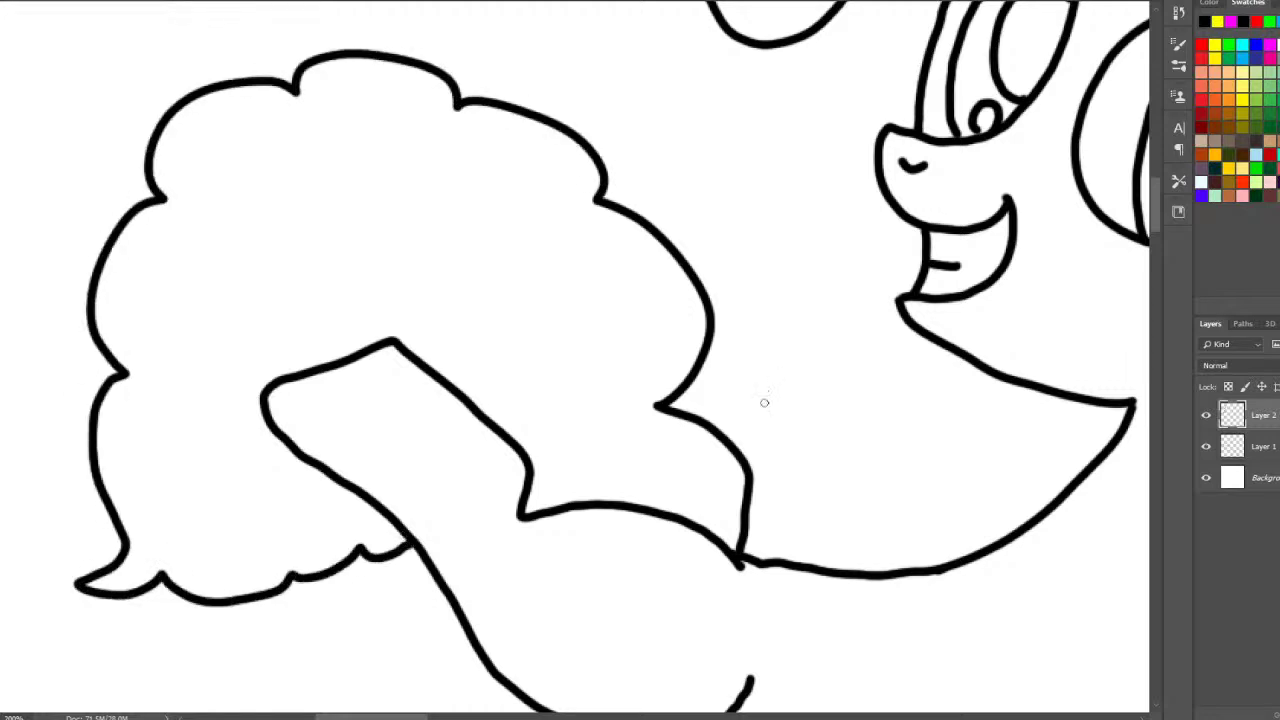
mouse_move(536, 469)
left_mouse_down()
mouse_move(594, 471)
mouse_move(621, 492)
left_mouse_up()
mouse_move(557, 466)
left_mouse_down()
mouse_move(566, 492)
mouse_move(604, 495)
left_mouse_up()
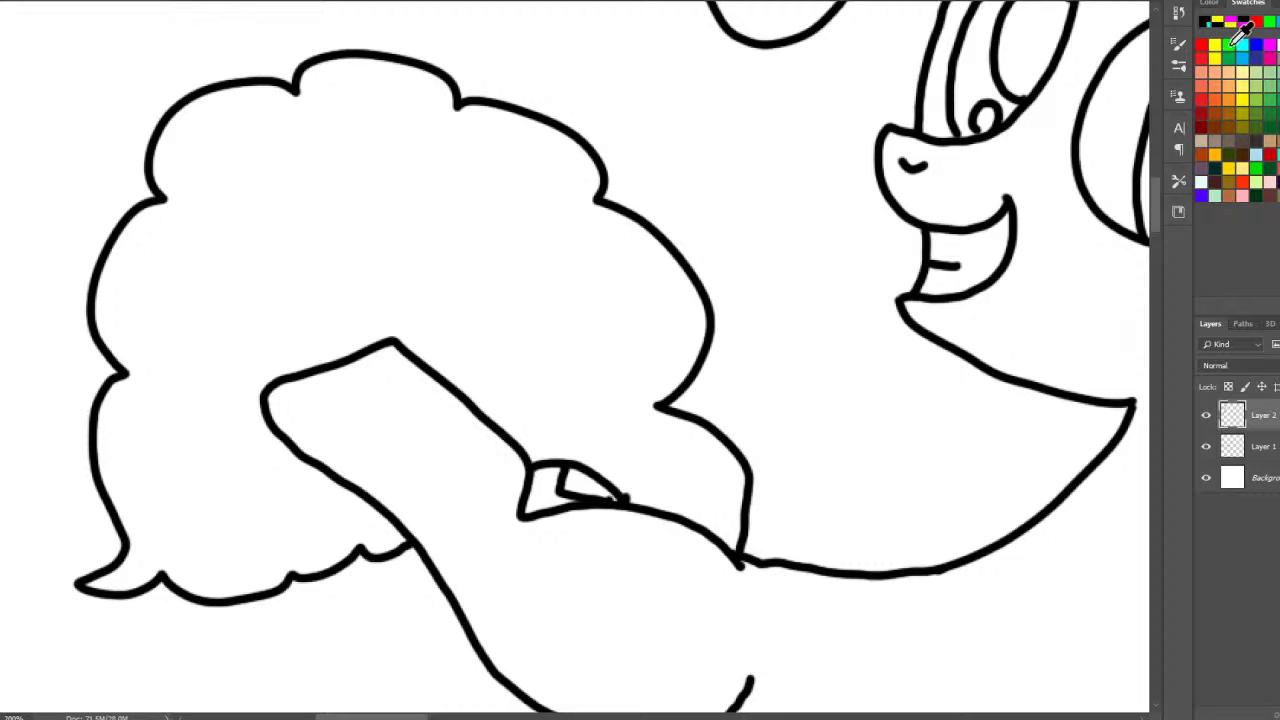
- Paint two small cyan ovals and one yellow oval as the balloon mark on the pony's thigh
left_click_drag(626, 600, 632, 583)
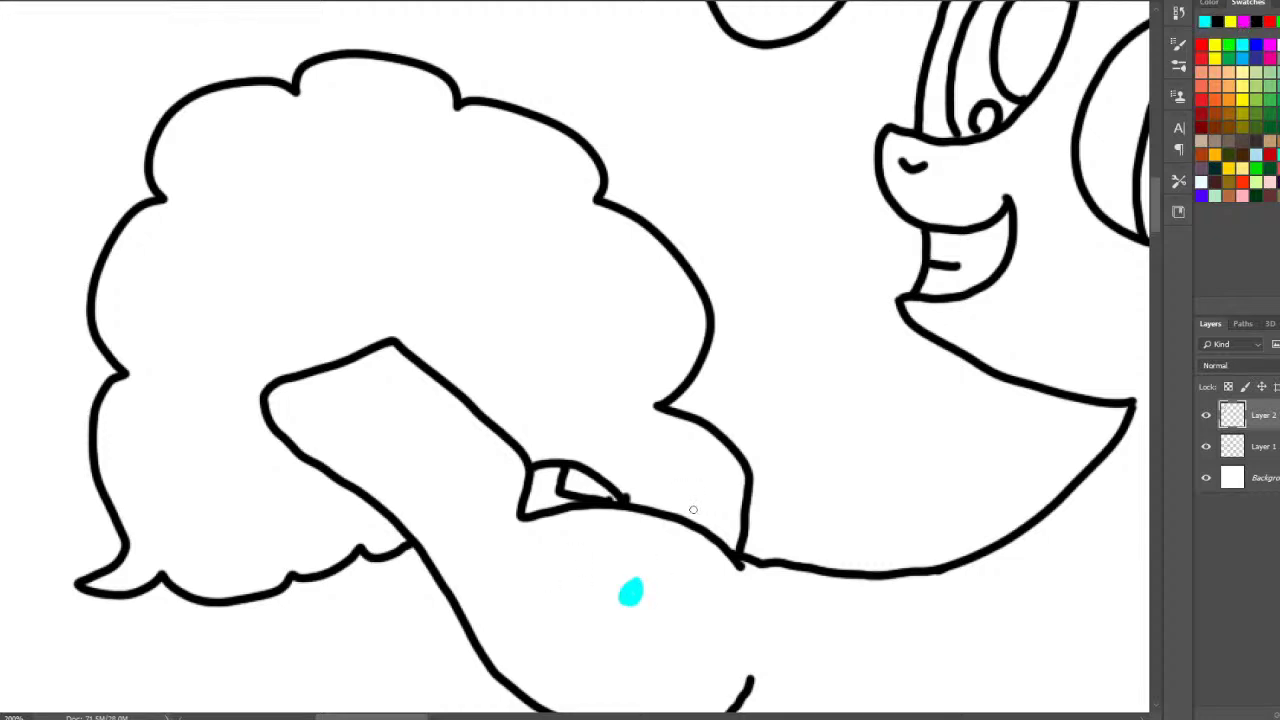
key("ctrl+z")
mouse_move(614, 606)
left_mouse_down()
mouse_move(620, 590)
mouse_move(622, 605)
left_mouse_up()
mouse_move(690, 640)
left_mouse_down()
mouse_move(695, 620)
mouse_move(663, 575)
left_mouse_up()
- In the empty area beside the pony, draw a squirrel's big round eye with a black pupil, long snout, oval nose and two fangs
scroll(799, 410, "down", 6)
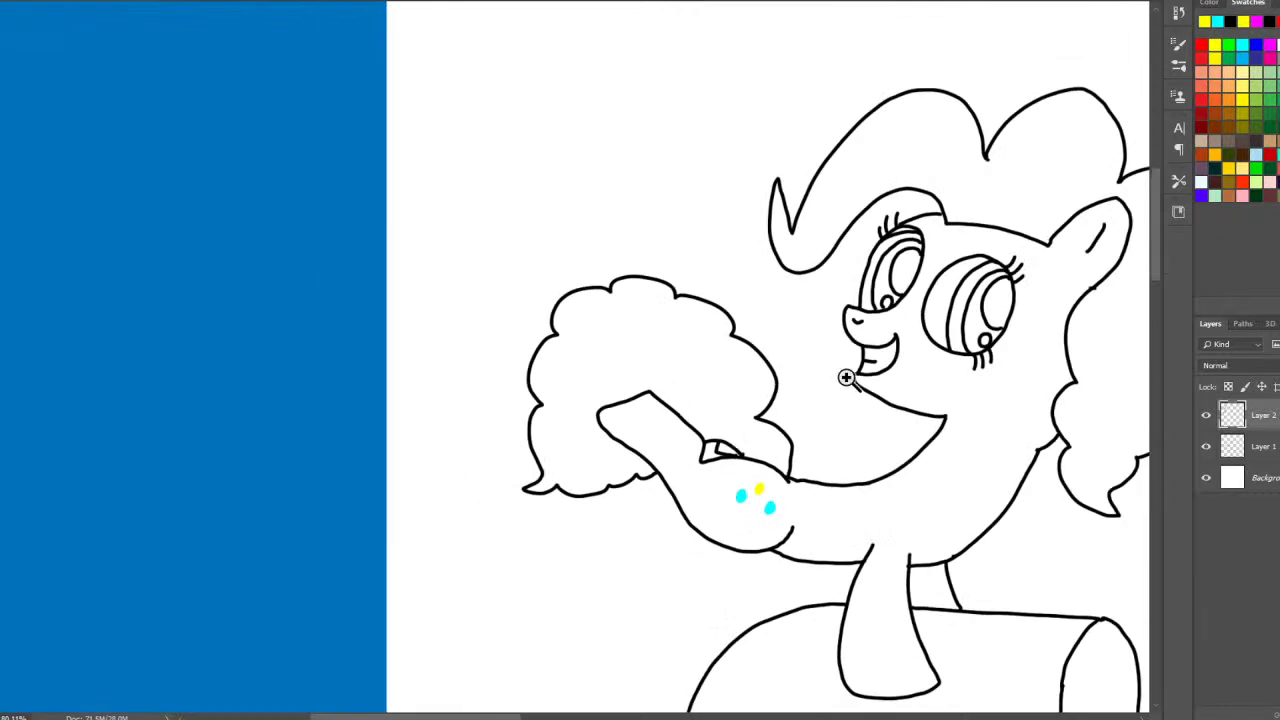
key("z")
left_click_drag(406, 160, 475, 215)
left_click(475, 215)
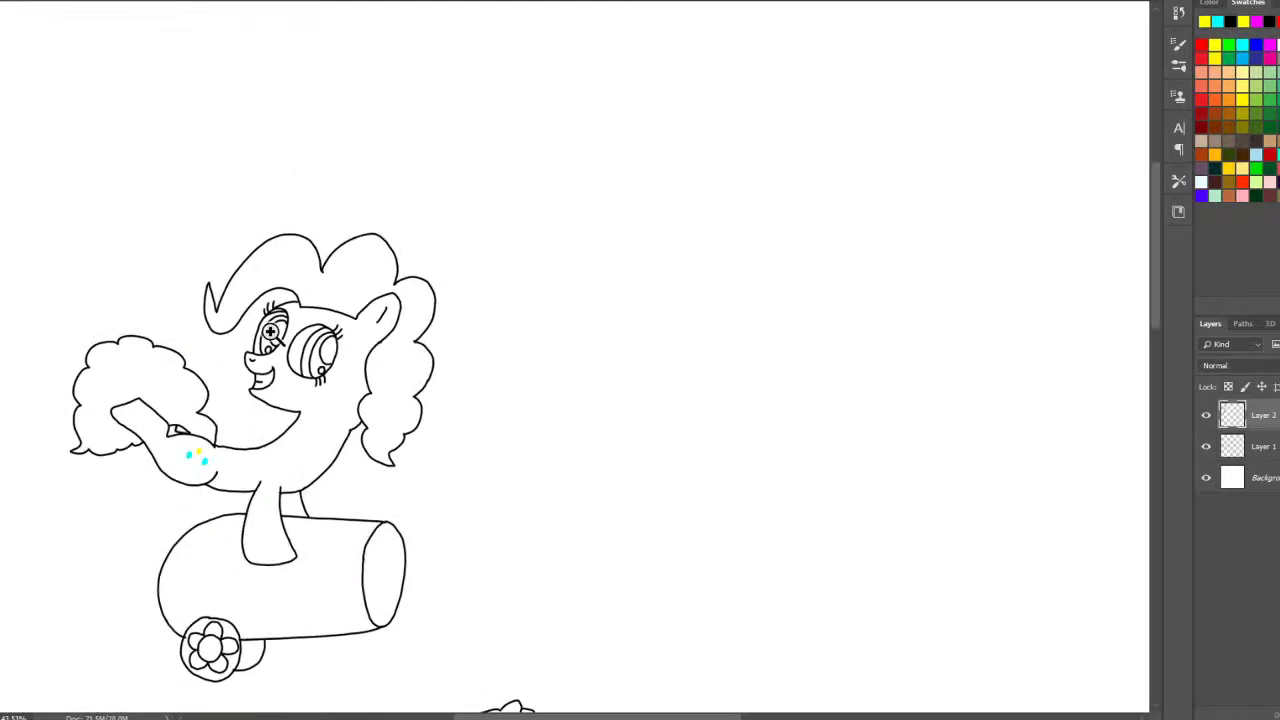
mouse_move(1160, 250)
left_mouse_down()
mouse_move(1147, 307)
mouse_move(1160, 266)
left_mouse_up()
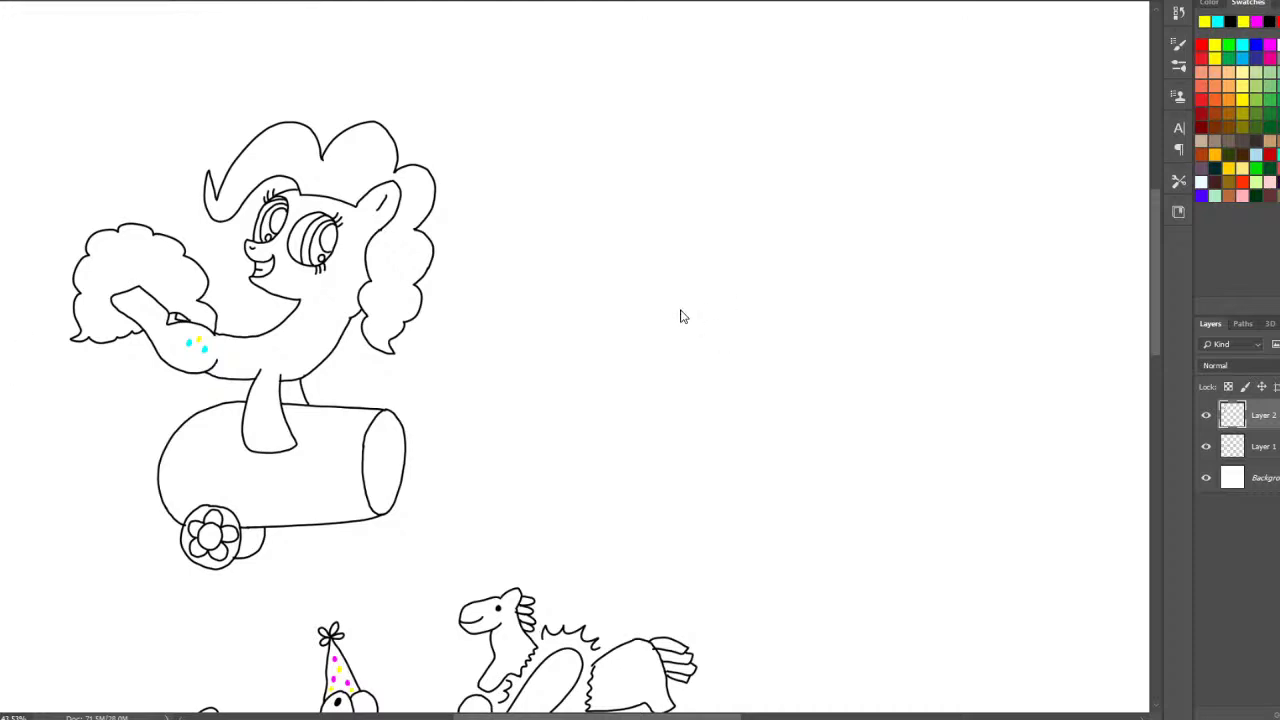
left_click(797, 363)
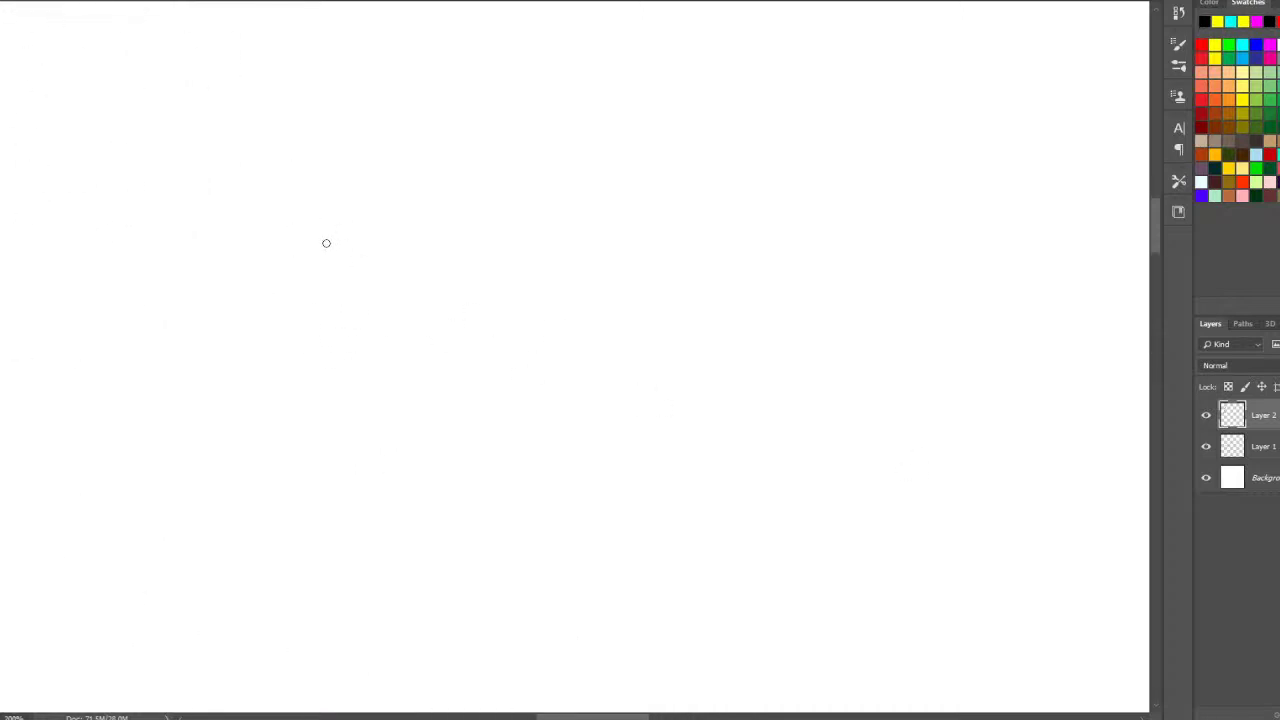
mouse_move(326, 243)
left_mouse_down()
mouse_move(264, 273)
mouse_move(278, 372)
mouse_move(372, 380)
mouse_move(412, 295)
mouse_move(389, 253)
mouse_move(318, 237)
left_mouse_up()
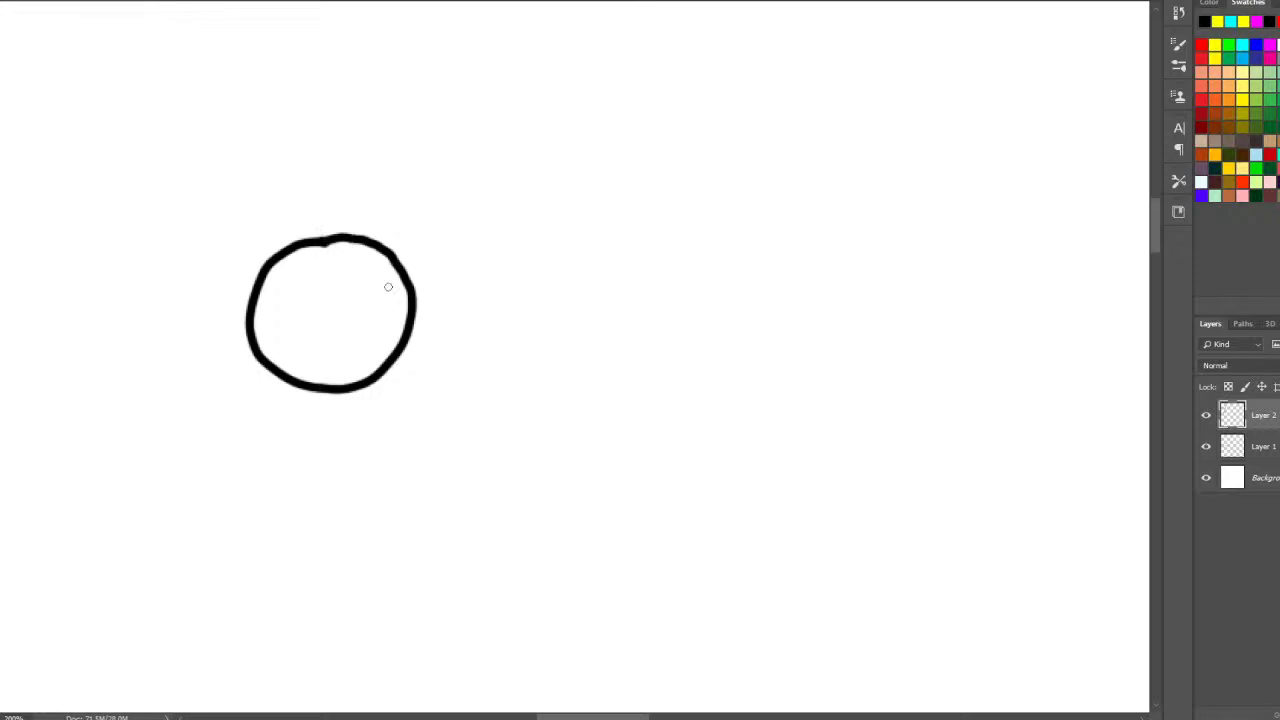
mouse_move(387, 299)
left_mouse_down()
mouse_move(606, 302)
mouse_move(646, 258)
mouse_move(703, 262)
mouse_move(720, 293)
mouse_move(696, 327)
mouse_move(668, 331)
mouse_move(684, 336)
mouse_move(668, 379)
mouse_move(571, 398)
mouse_move(396, 401)
mouse_move(327, 431)
left_mouse_up()
mouse_move(601, 400)
left_mouse_down()
mouse_move(642, 427)
mouse_move(661, 420)
mouse_move(661, 373)
left_mouse_up()
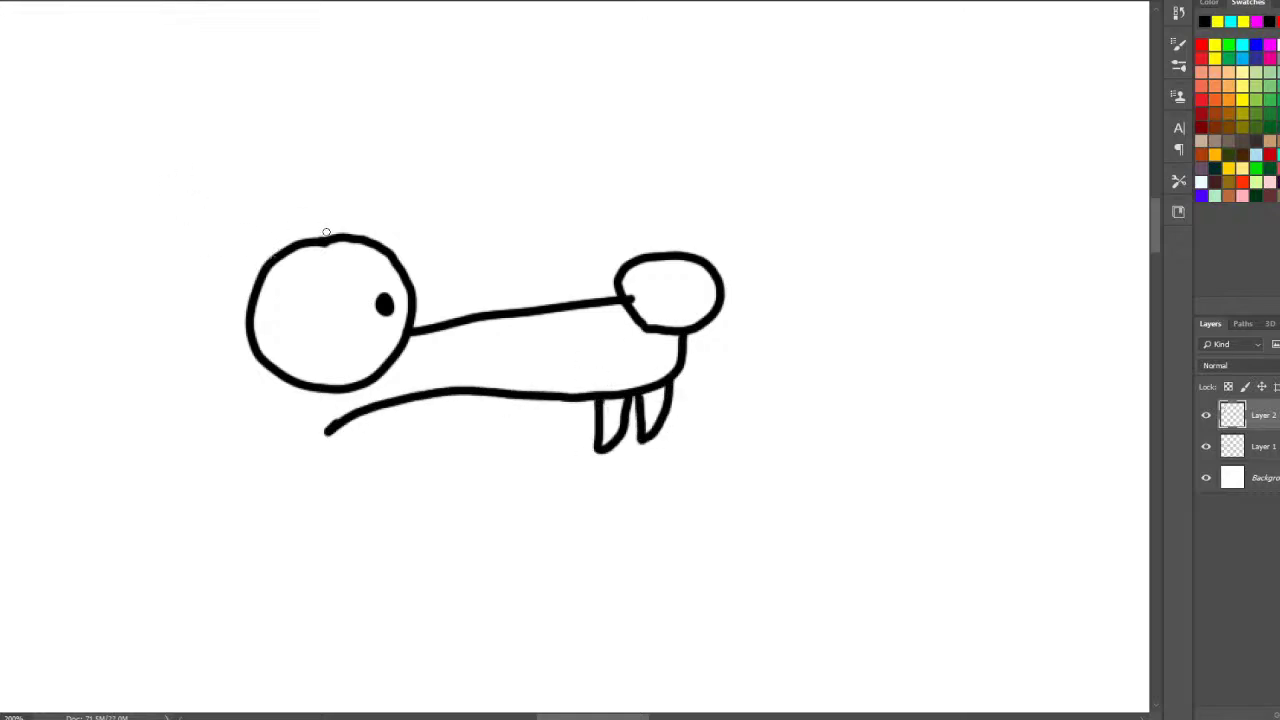
- Draw the squirrel's jagged head fur, rounded ear, back of the head, and a lower mouth line under the snout
mouse_move(326, 232)
left_mouse_down()
mouse_move(196, 244)
mouse_move(158, 234)
mouse_move(87, 276)
mouse_move(184, 300)
left_mouse_up()
left_click_drag(593, 402, 373, 468)
left_click_drag(186, 299, 200, 472)
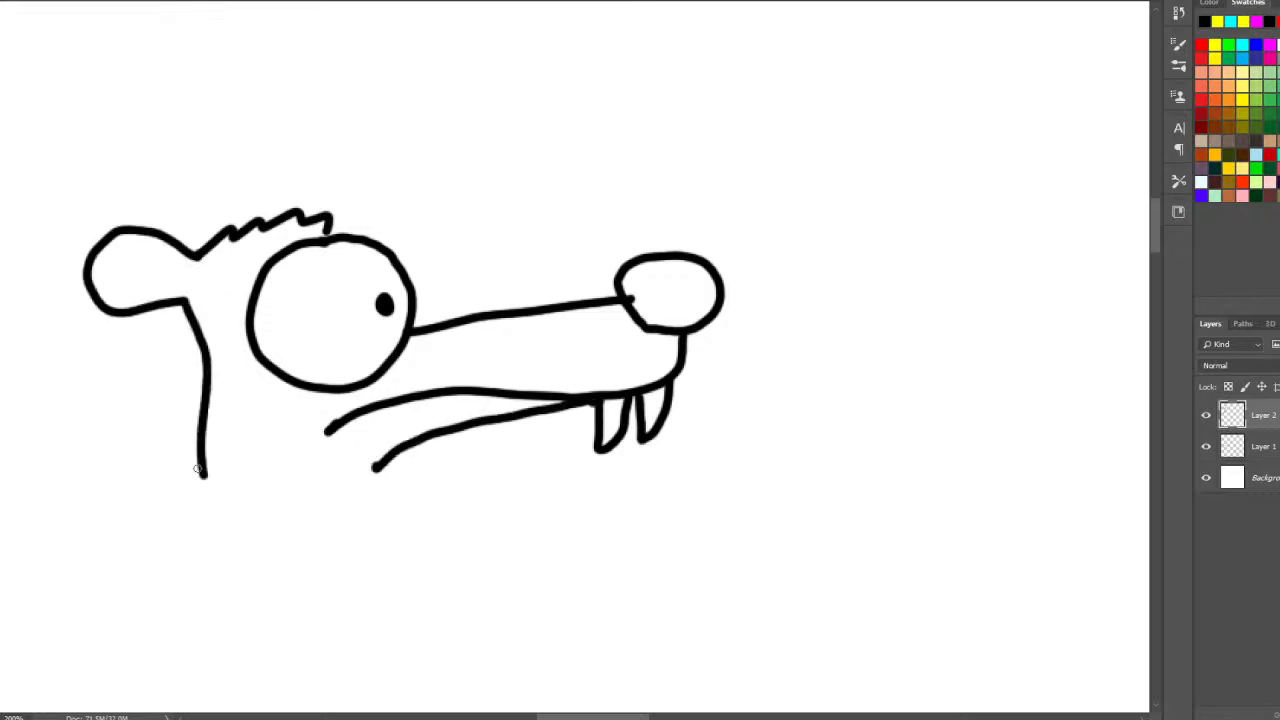
- Draw the squirrel's outstretched arm and hand with raised thumb, gripping an acorn with a wide cap and short stem
mouse_move(277, 551)
left_mouse_down()
mouse_move(363, 574)
mouse_move(491, 509)
mouse_move(516, 568)
mouse_move(643, 562)
mouse_move(600, 606)
mouse_move(541, 606)
mouse_move(637, 611)
mouse_move(546, 640)
mouse_move(643, 655)
mouse_move(522, 672)
mouse_move(351, 646)
mouse_move(287, 612)
left_mouse_up()
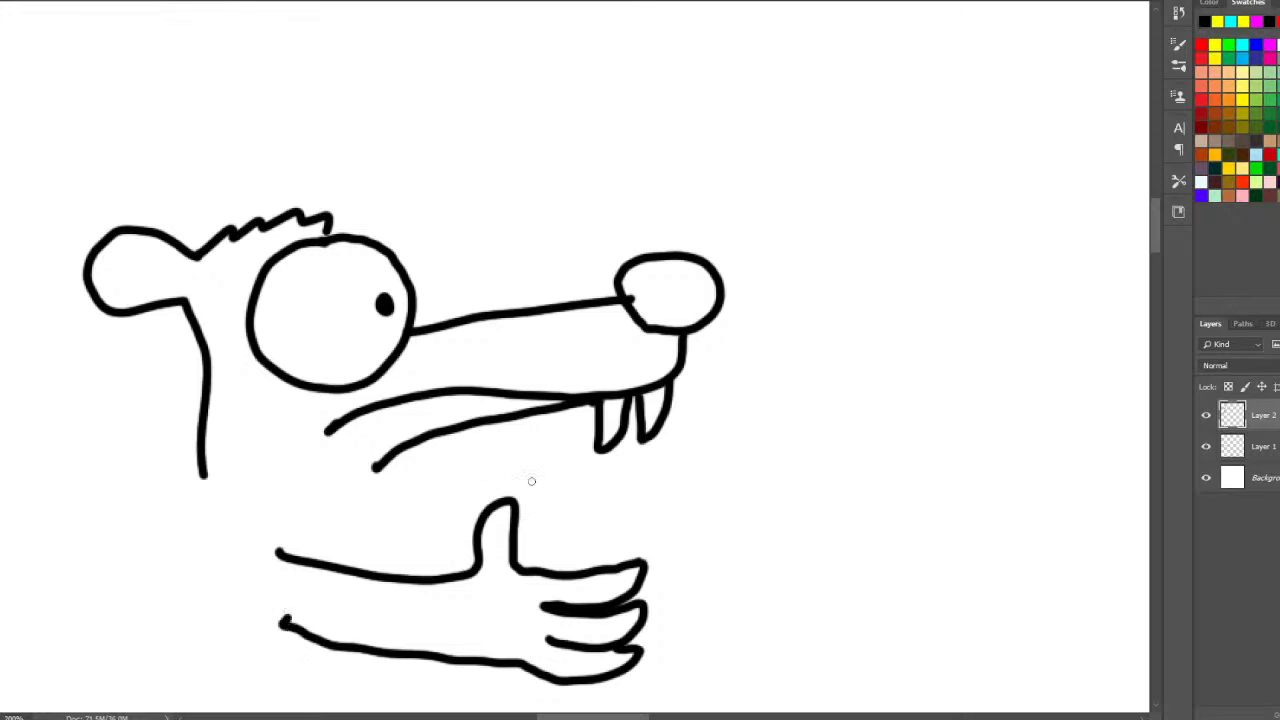
mouse_move(540, 460)
left_mouse_down()
mouse_move(548, 522)
mouse_move(724, 540)
mouse_move(615, 466)
mouse_move(530, 460)
left_mouse_up()
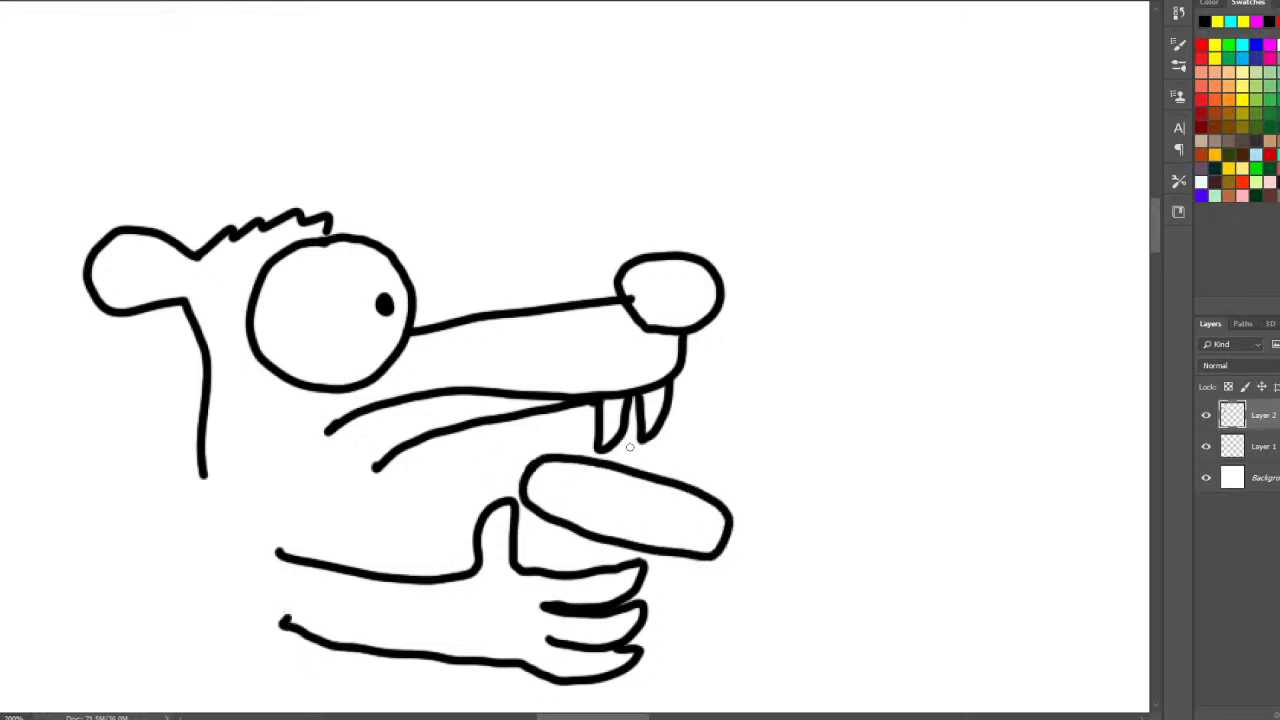
left_click_drag(630, 463, 661, 468)
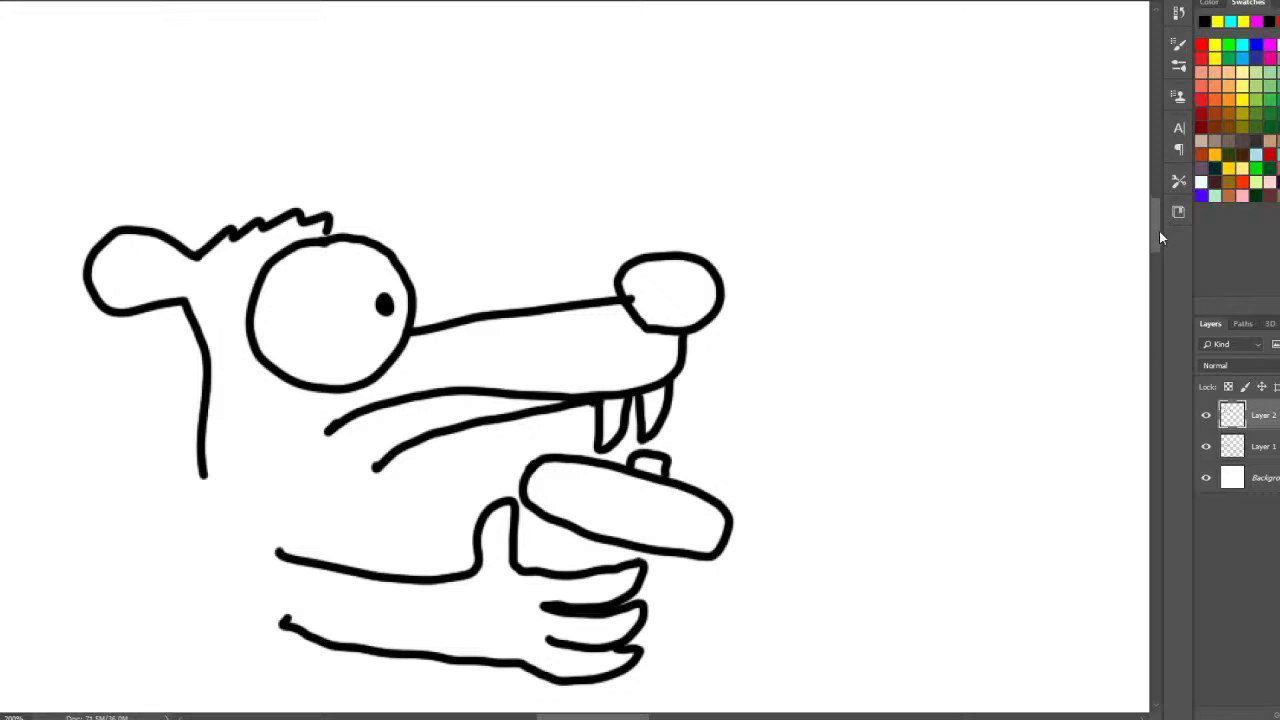
left_click_drag(1157, 237, 1157, 257)
mouse_move(716, 248)
left_mouse_down()
mouse_move(614, 400)
mouse_move(510, 364)
left_mouse_up()
left_click_drag(535, 208, 514, 268)
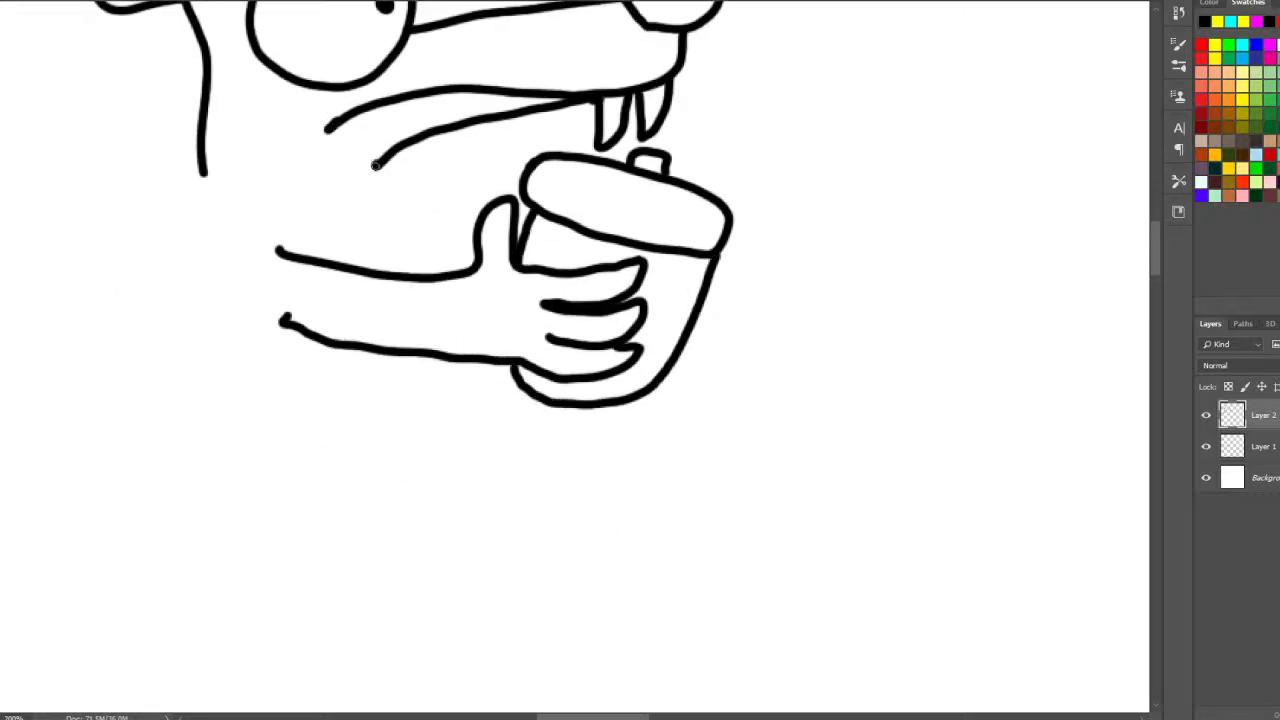
- Draw the squirrel's throat line down to the arm, the far arm's edge behind the thumb, and the upper back
left_click_drag(376, 165, 360, 268)
left_click_drag(378, 228, 470, 241)
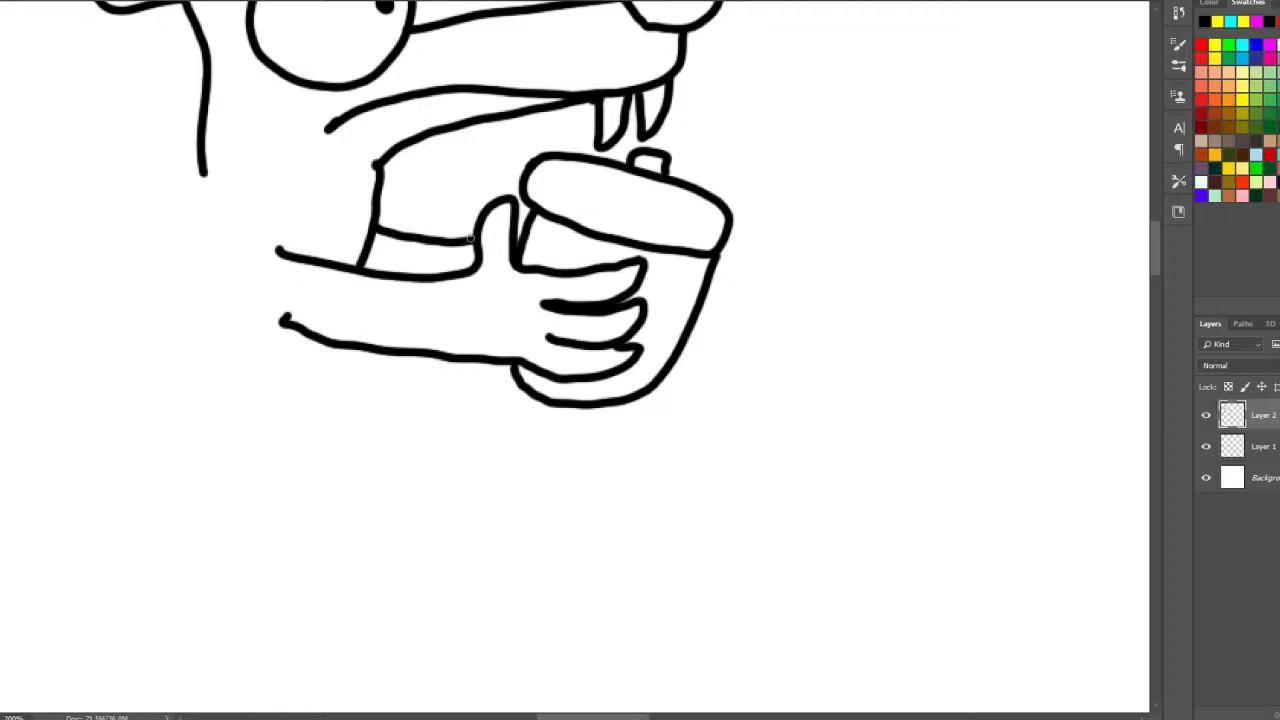
left_click_drag(200, 175, 133, 395)
- Draw the squirrel's bent hind leg with a rounded thigh and a large three-toed foot
left_click_drag(596, 717, 569, 717)
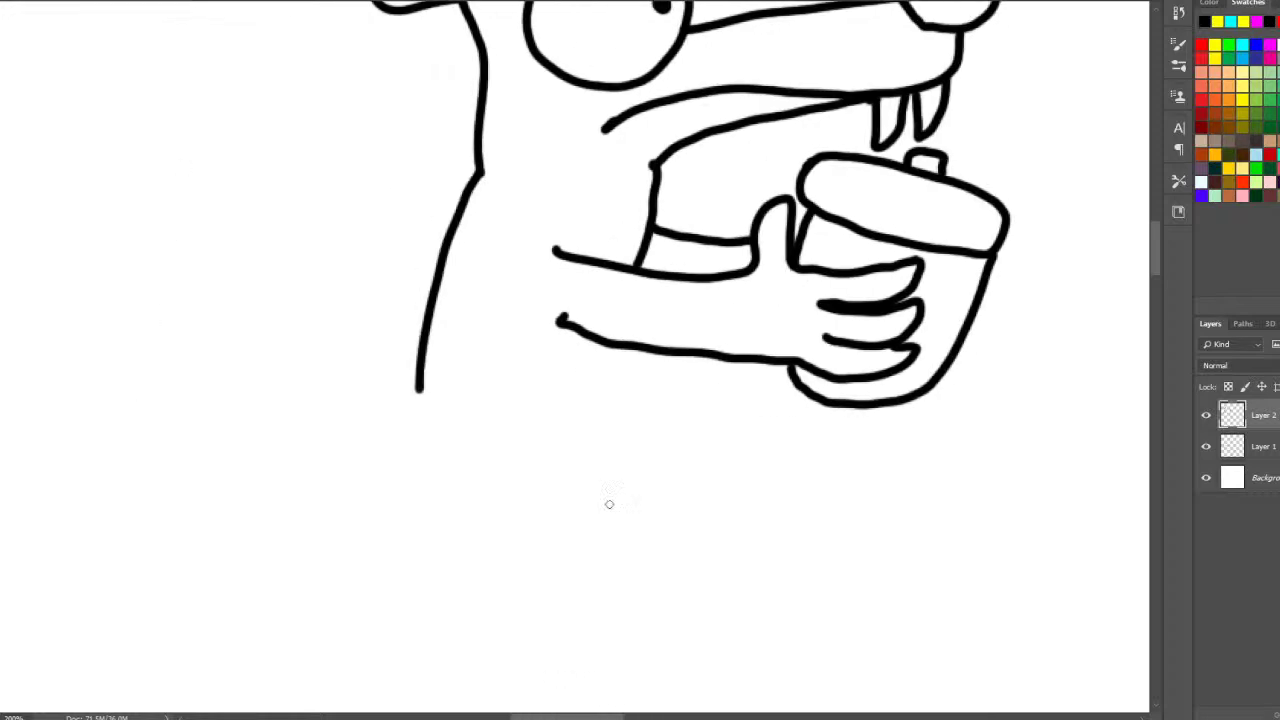
mouse_move(512, 374)
left_mouse_down()
mouse_move(586, 365)
mouse_move(538, 570)
left_mouse_up()
left_click_drag(476, 415, 553, 443)
mouse_move(520, 441)
left_mouse_down()
mouse_move(437, 623)
mouse_move(688, 657)
mouse_move(612, 580)
mouse_move(596, 595)
left_mouse_up()
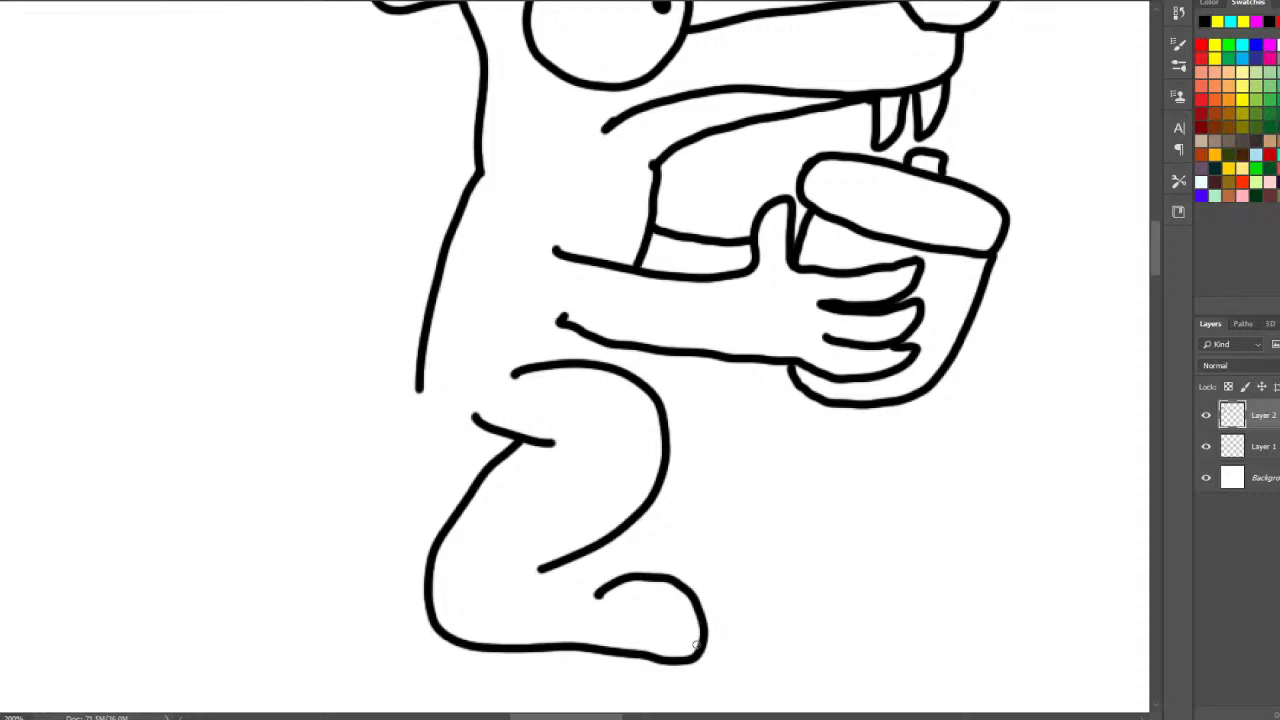
mouse_move(698, 647)
left_mouse_down()
mouse_move(745, 590)
mouse_move(668, 553)
left_mouse_up()
mouse_move(745, 638)
left_mouse_down()
mouse_move(766, 615)
mouse_move(676, 522)
mouse_move(628, 518)
left_mouse_up()
- Close the squirrel's lower back and belly outlines, and draw a tall bushy tail with a scalloped outer edge behind it
mouse_move(420, 384)
left_mouse_down()
mouse_move(418, 410)
mouse_move(478, 476)
left_mouse_up()
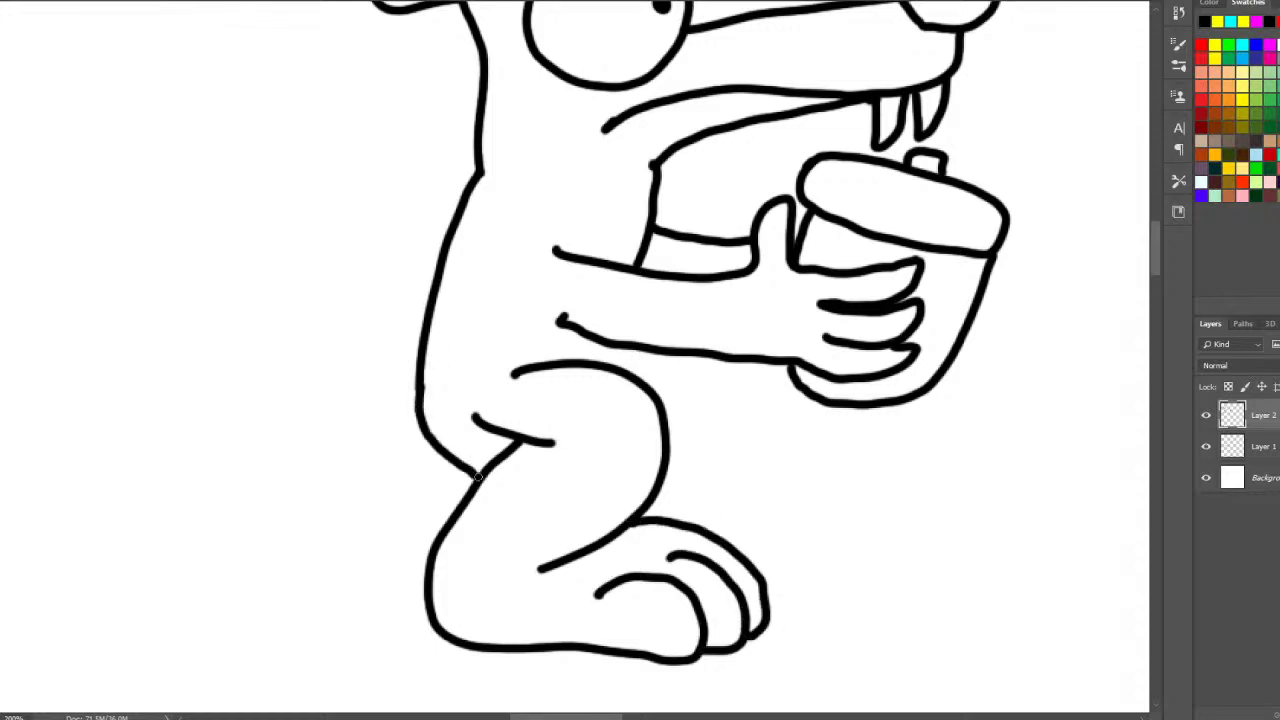
left_click_drag(615, 365, 609, 350)
mouse_move(413, 371)
left_mouse_down()
mouse_move(260, 106)
mouse_move(124, 199)
mouse_move(185, 341)
mouse_move(346, 440)
mouse_move(470, 484)
left_mouse_up()
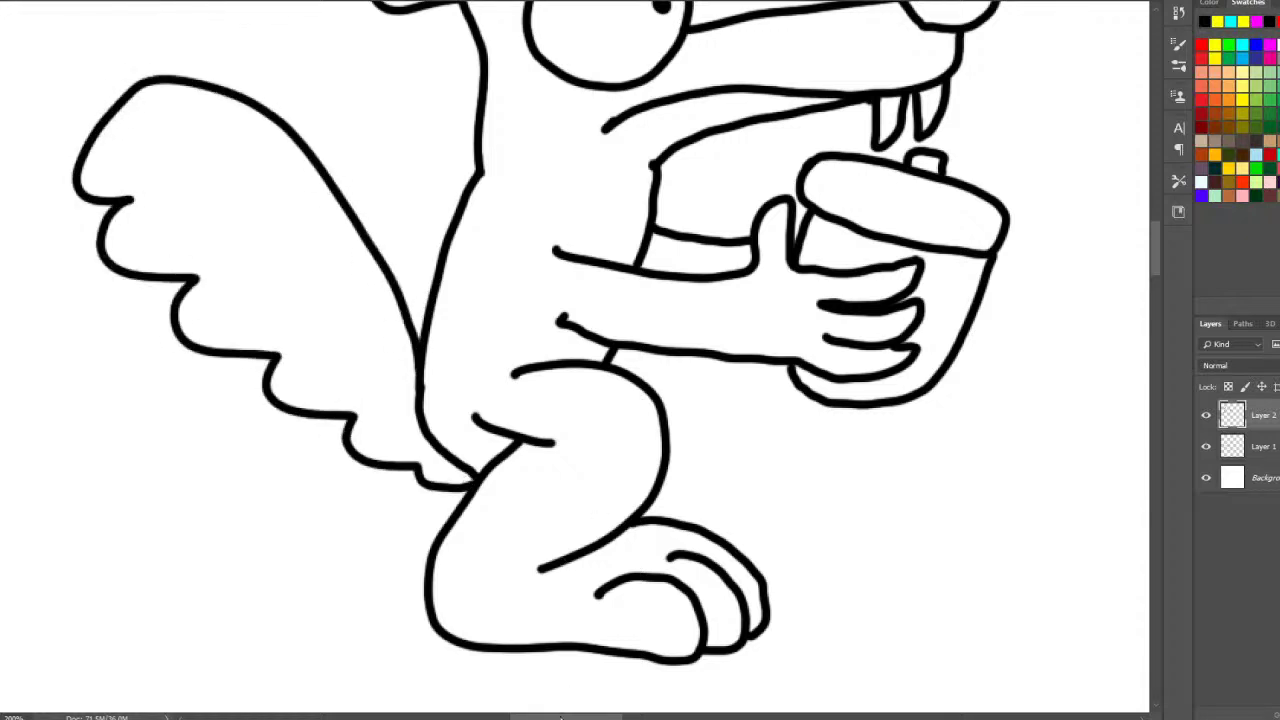
mouse_move(561, 716)
left_mouse_down()
mouse_move(620, 716)
mouse_move(596, 688)
left_mouse_up()
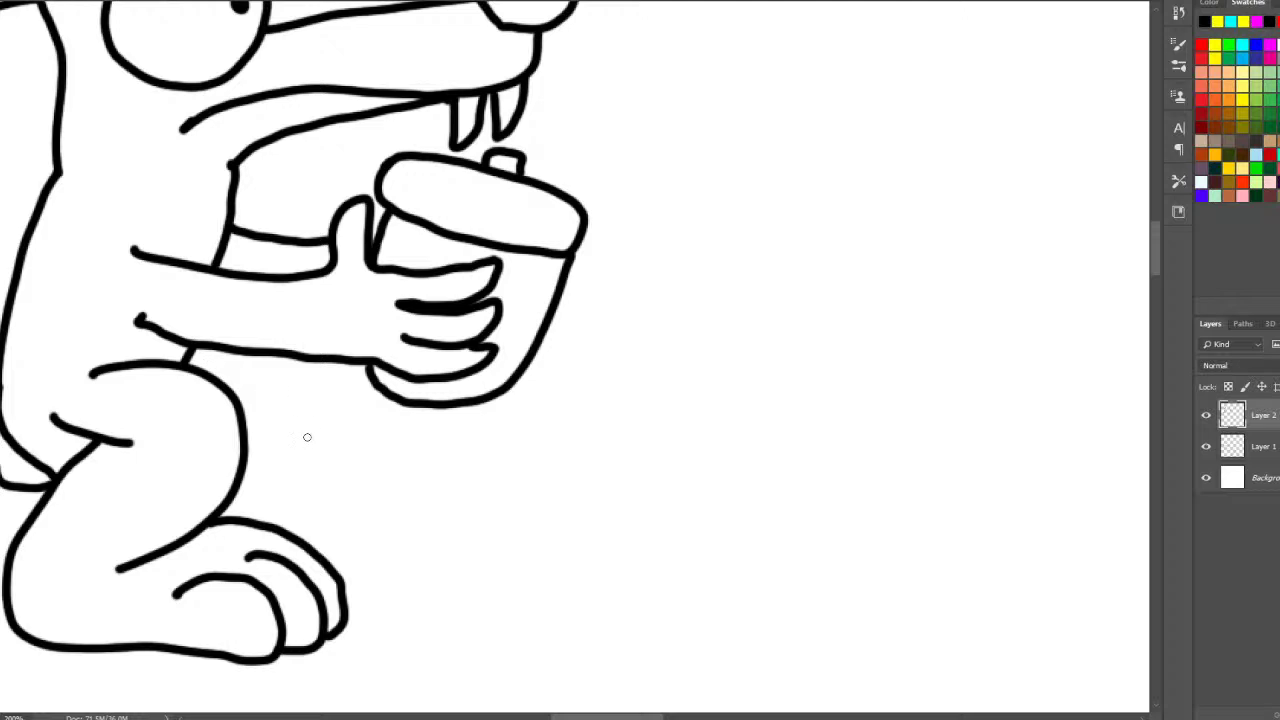
scroll(1158, 242, "up", 3)
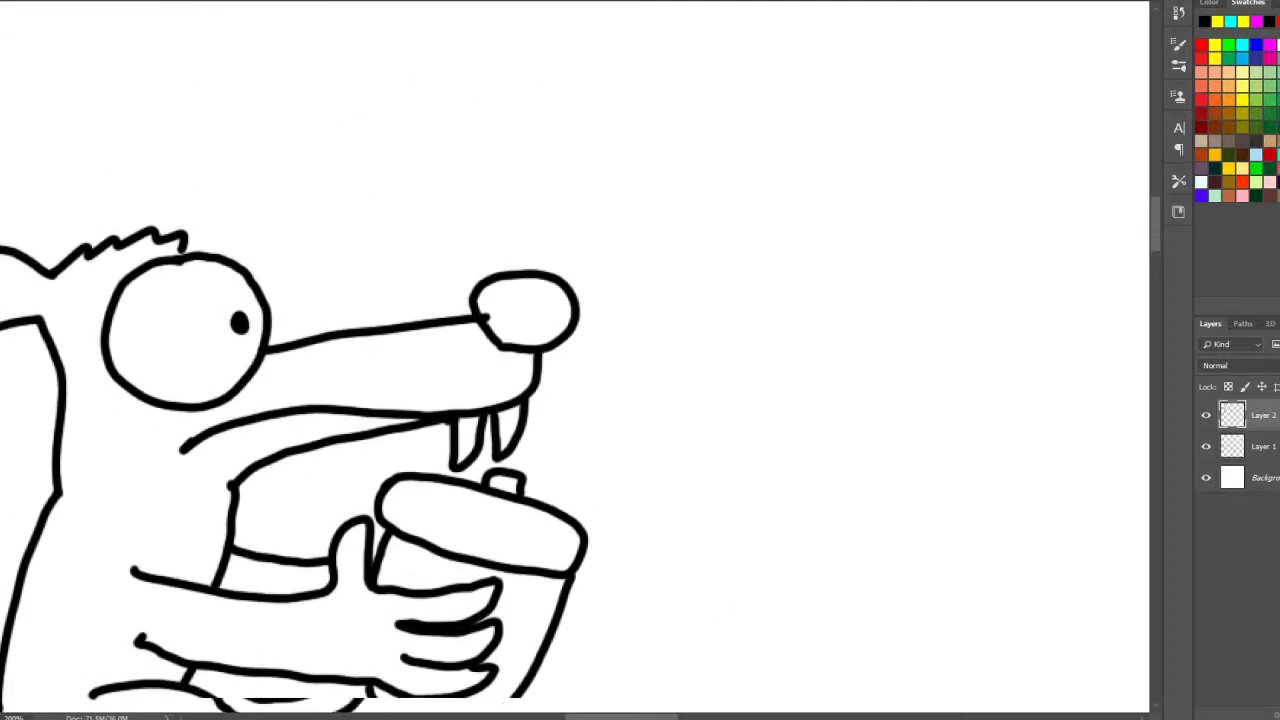
scroll(300, 400, "right", 5)
scroll(676, 703, "left", 3)
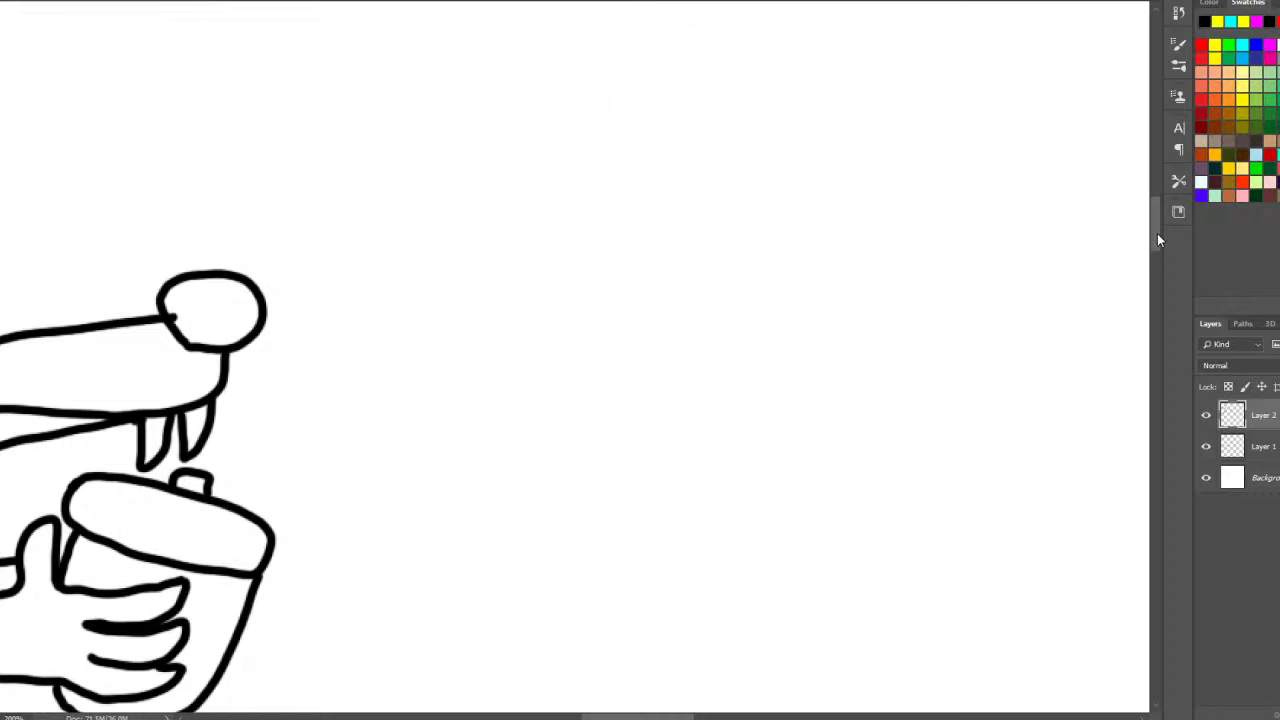
- Draw a new character's two solid oval eyes and thick C-shaped lips around a wide-open mouth facing the squirrel
left_click_drag(1157, 240, 1158, 231)
mouse_move(661, 217)
left_mouse_down()
mouse_move(673, 176)
mouse_move(593, 206)
mouse_move(599, 173)
mouse_move(581, 230)
mouse_move(509, 242)
mouse_move(514, 286)
mouse_move(614, 275)
mouse_move(690, 323)
left_mouse_up()
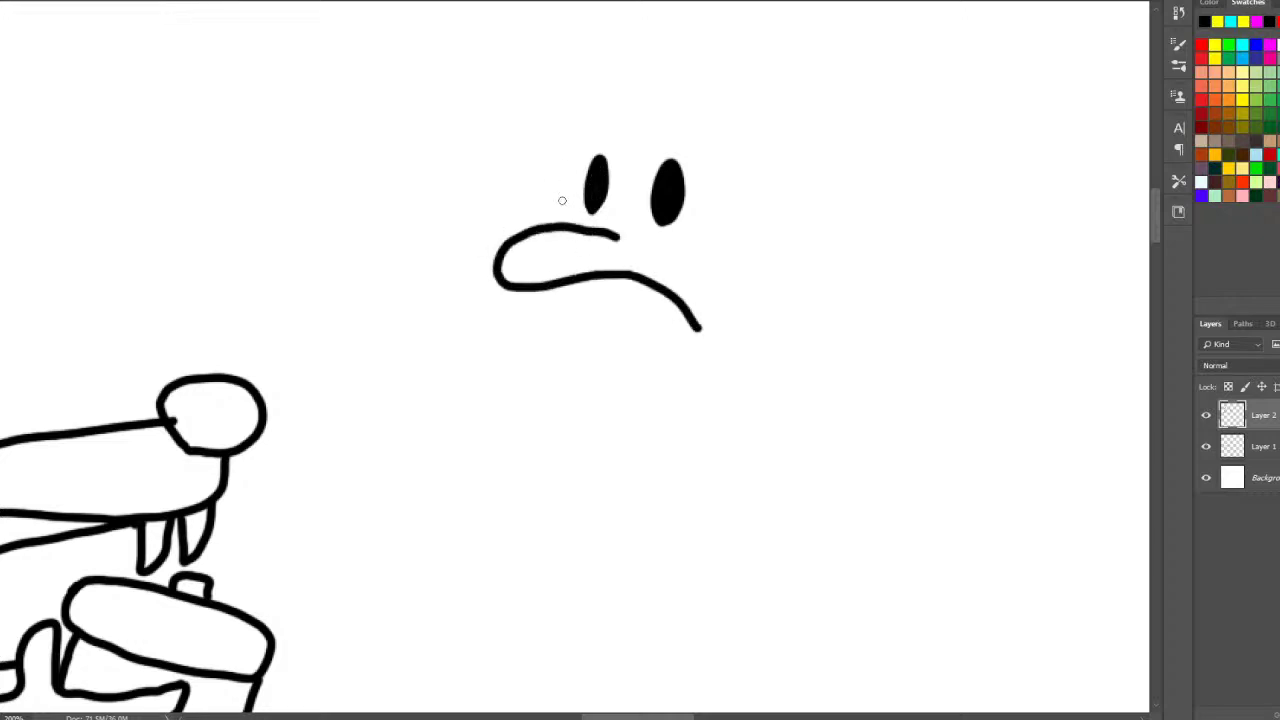
key("ctrl+z")
mouse_move(606, 230)
left_mouse_down()
mouse_move(487, 245)
mouse_move(541, 277)
mouse_move(634, 282)
mouse_move(704, 330)
mouse_move(714, 459)
mouse_move(649, 534)
mouse_move(506, 516)
mouse_move(491, 548)
mouse_move(655, 586)
mouse_move(731, 552)
mouse_move(779, 469)
mouse_move(796, 396)
mouse_move(787, 307)
mouse_move(748, 257)
mouse_move(664, 222)
mouse_move(587, 227)
left_mouse_up()
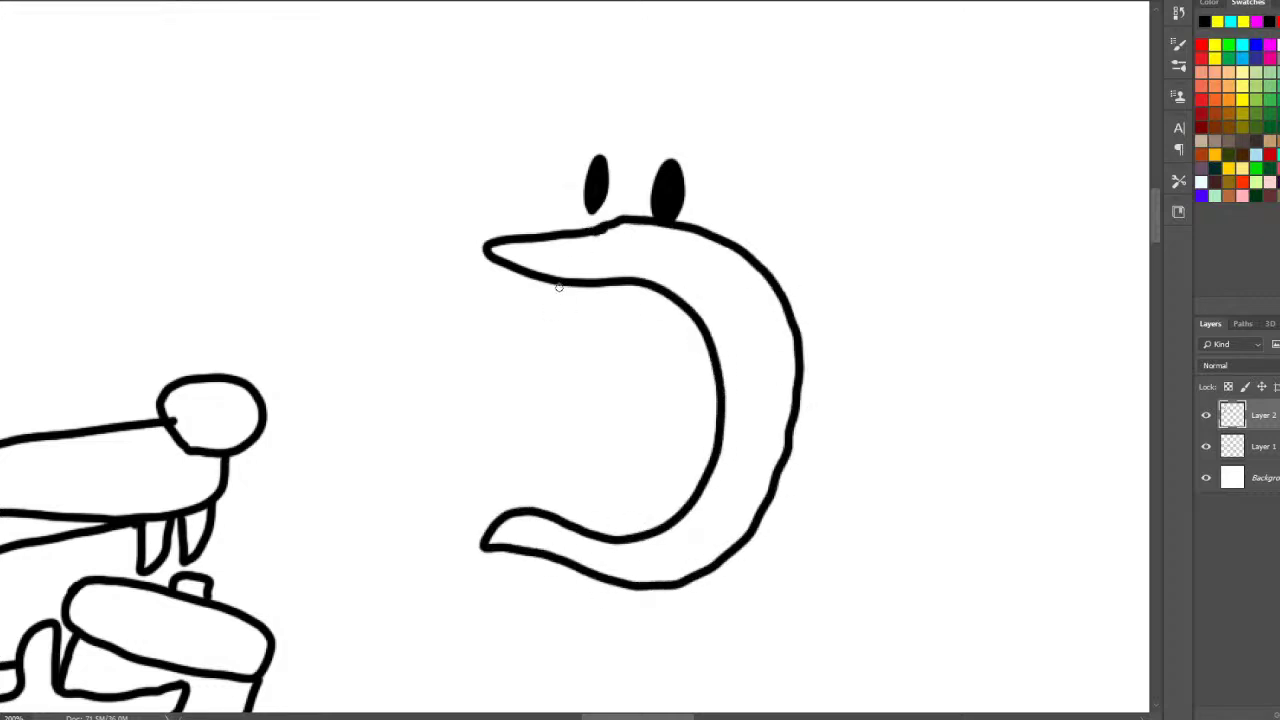
- Draw upper and lower rows of teeth, a long wavy tongue sticking out, and the far mouth edge inside the screaming mouth
mouse_move(558, 287)
left_mouse_down()
mouse_move(571, 320)
mouse_move(698, 322)
left_mouse_up()
mouse_move(592, 289)
left_mouse_down()
mouse_move(595, 315)
mouse_move(633, 305)
left_mouse_up()
mouse_move(718, 427)
left_mouse_down()
mouse_move(605, 383)
mouse_move(520, 392)
mouse_move(448, 366)
mouse_move(398, 400)
mouse_move(420, 437)
mouse_move(600, 427)
mouse_move(700, 464)
left_mouse_up()
mouse_move(528, 508)
left_mouse_down()
mouse_move(595, 488)
mouse_move(651, 495)
mouse_move(664, 528)
left_mouse_up()
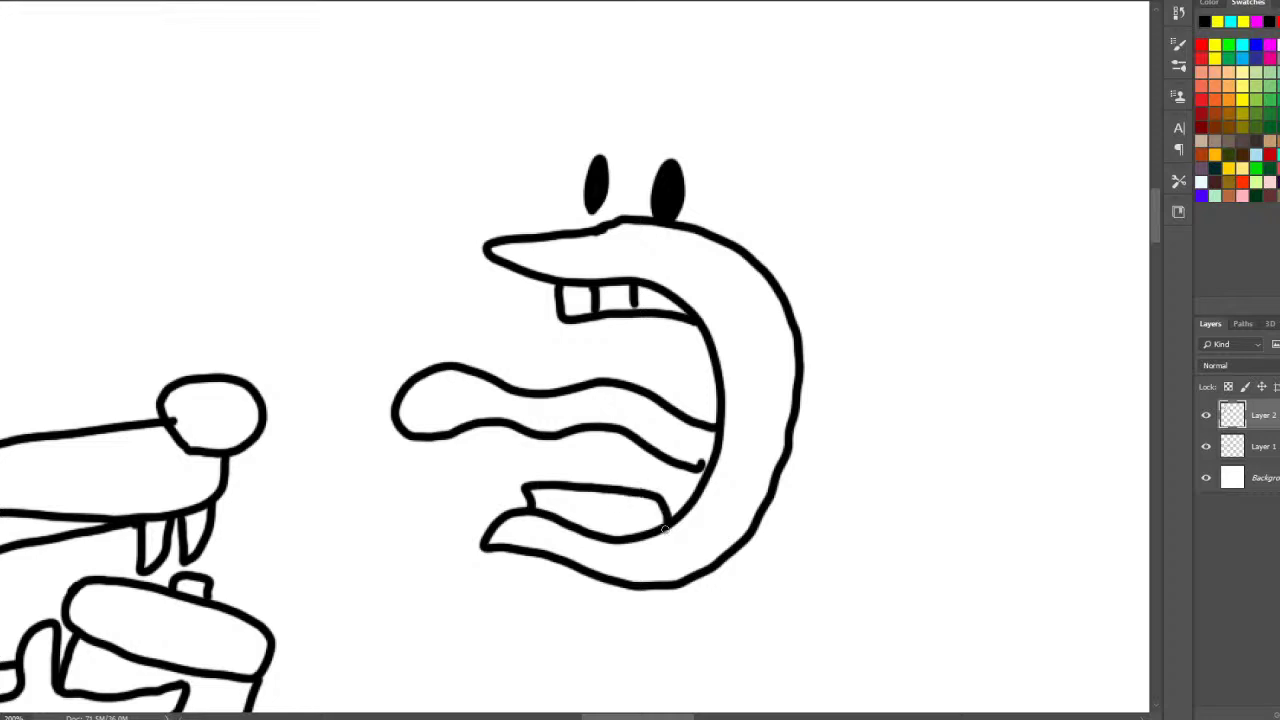
mouse_move(550, 490)
left_mouse_down()
mouse_move(546, 514)
mouse_move(627, 536)
left_mouse_up()
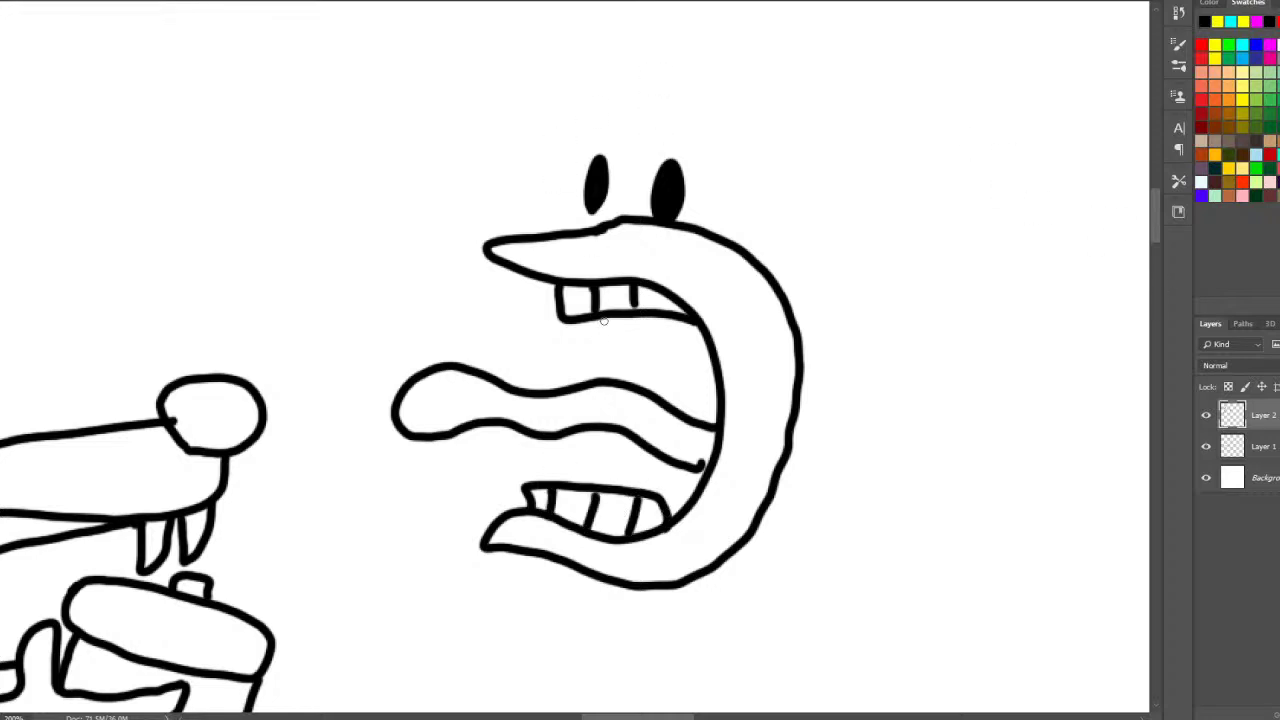
mouse_move(604, 318)
left_mouse_down()
mouse_move(610, 390)
mouse_move(592, 462)
mouse_move(576, 472)
left_mouse_up()
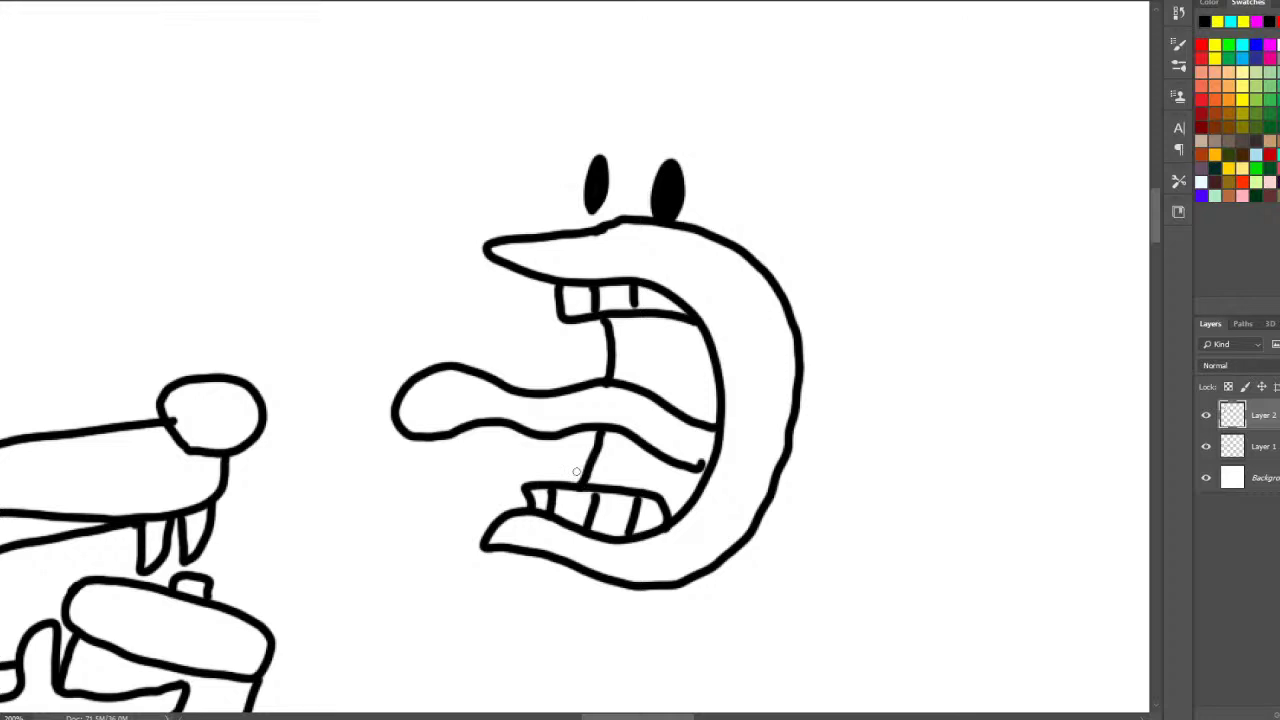
- Thicken the screaming character's far eye and draw three short vertical motion lines above the eyes
scroll(1157, 215, "up", 3)
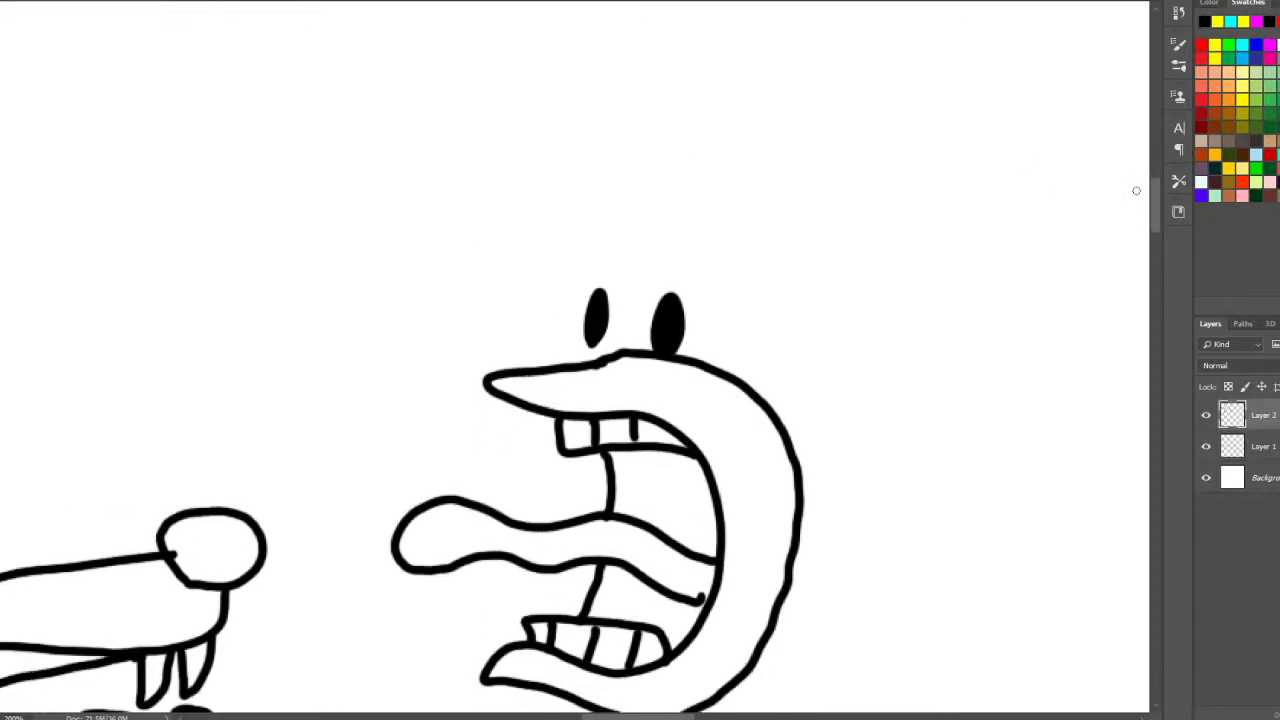
mouse_move(591, 343)
left_mouse_down()
mouse_move(592, 302)
mouse_move(606, 297)
mouse_move(592, 343)
mouse_move(576, 315)
left_mouse_up()
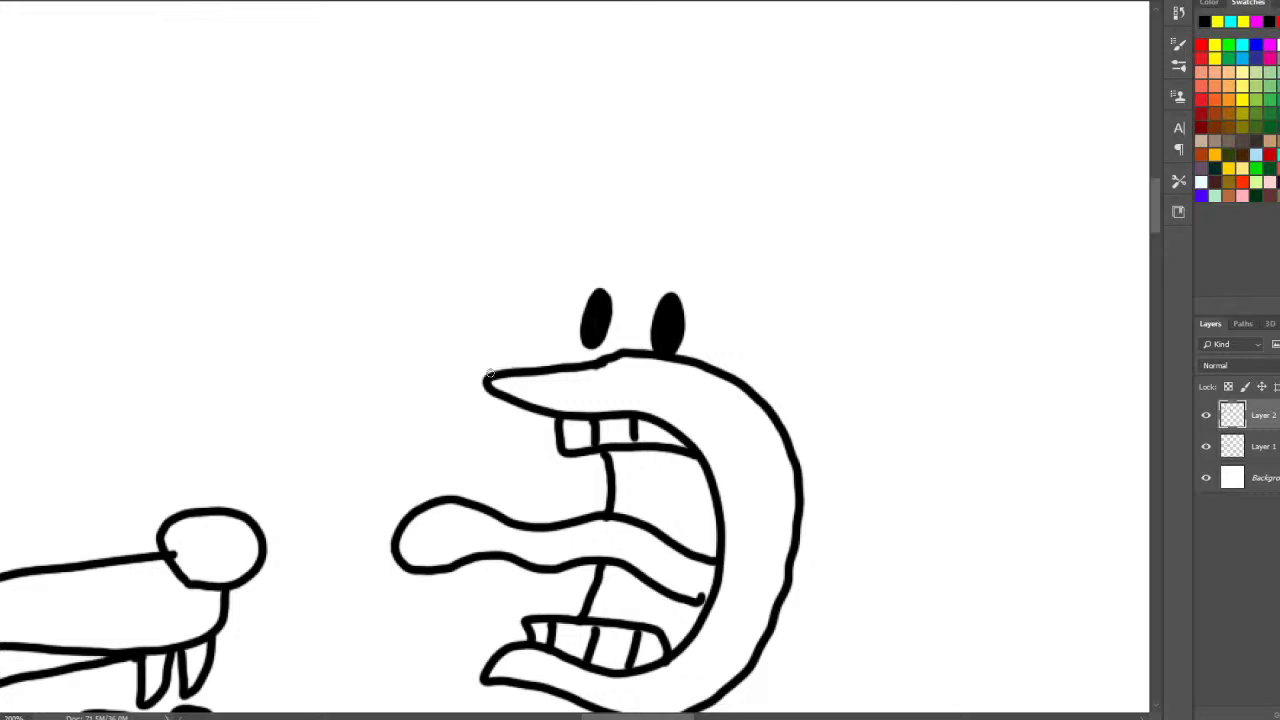
mouse_move(490, 373)
left_mouse_down()
mouse_move(530, 279)
mouse_move(672, 224)
mouse_move(812, 265)
left_mouse_up()
key("ctrl+z")
left_click_drag(595, 227, 600, 158)
left_click_drag(635, 211, 641, 150)
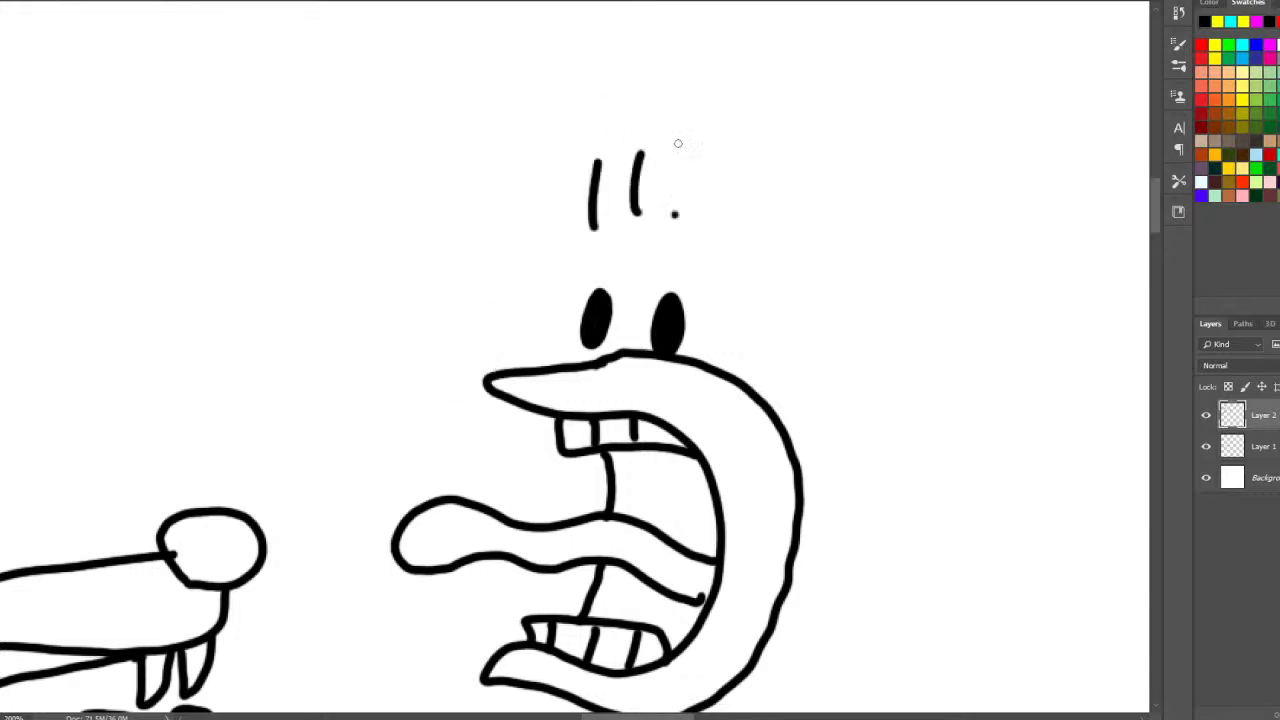
left_click_drag(674, 213, 679, 143)
left_click_drag(1155, 212, 1155, 187)
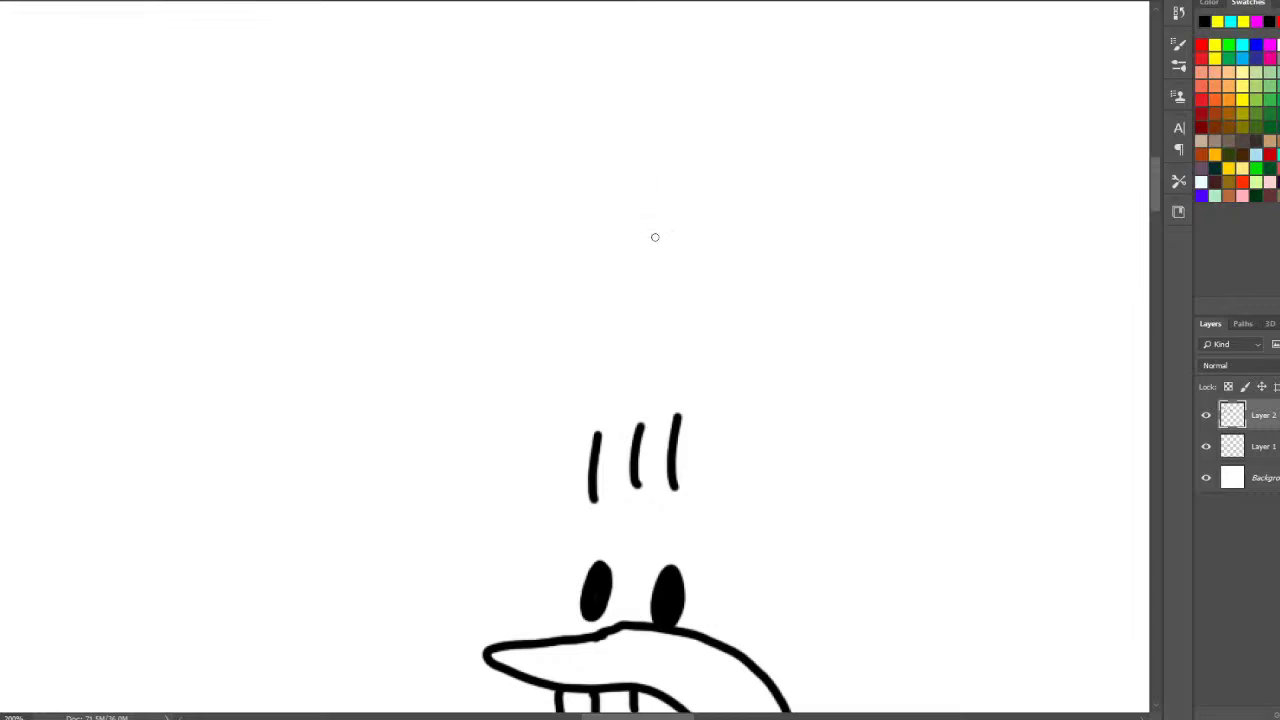
mouse_move(672, 251)
left_mouse_down()
mouse_move(488, 233)
mouse_move(447, 296)
mouse_move(493, 372)
mouse_move(555, 325)
mouse_move(562, 245)
left_mouse_up()
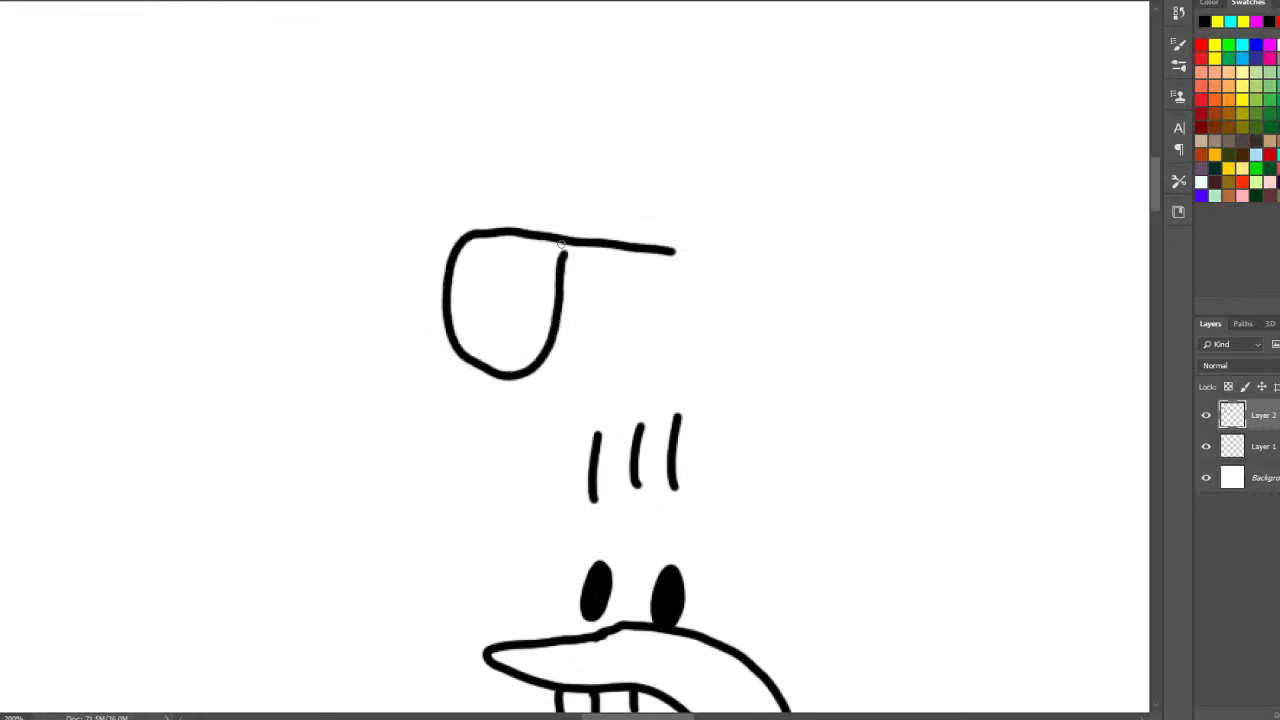
key("ctrl+z")
mouse_move(641, 253)
left_mouse_down()
mouse_move(804, 246)
mouse_move(818, 303)
mouse_move(783, 355)
mouse_move(729, 372)
mouse_move(677, 356)
mouse_move(640, 255)
left_mouse_up()
mouse_move(534, 222)
left_mouse_down()
mouse_move(513, 200)
mouse_move(426, 187)
mouse_move(374, 293)
mouse_move(447, 365)
mouse_move(528, 328)
mouse_move(537, 268)
mouse_move(535, 226)
left_mouse_up()
key("ctrl+z")
key("ctrl+z")
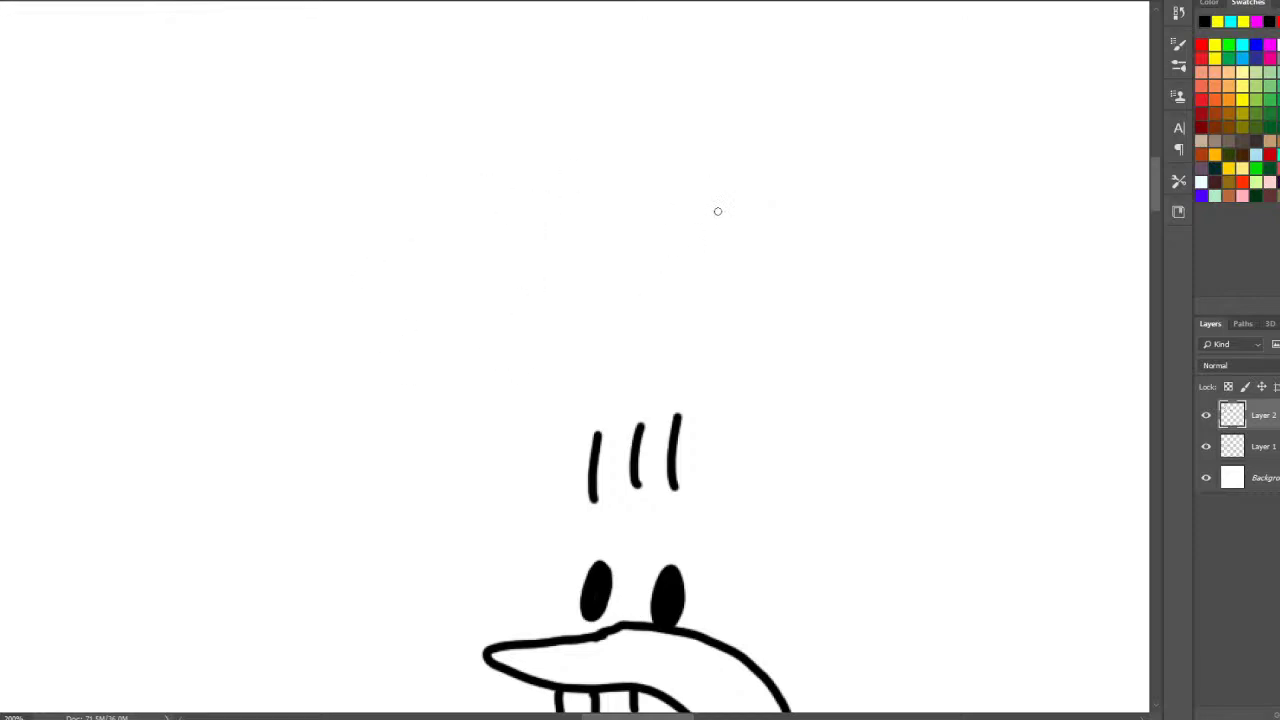
- Draw a pair of round glasses flying above the motion lines, with two lenses, a thick bridged frame and one hooked temple arm
mouse_move(717, 211)
left_mouse_down()
mouse_move(641, 279)
mouse_move(681, 361)
mouse_move(753, 362)
mouse_move(786, 310)
mouse_move(784, 261)
mouse_move(707, 207)
left_mouse_up()
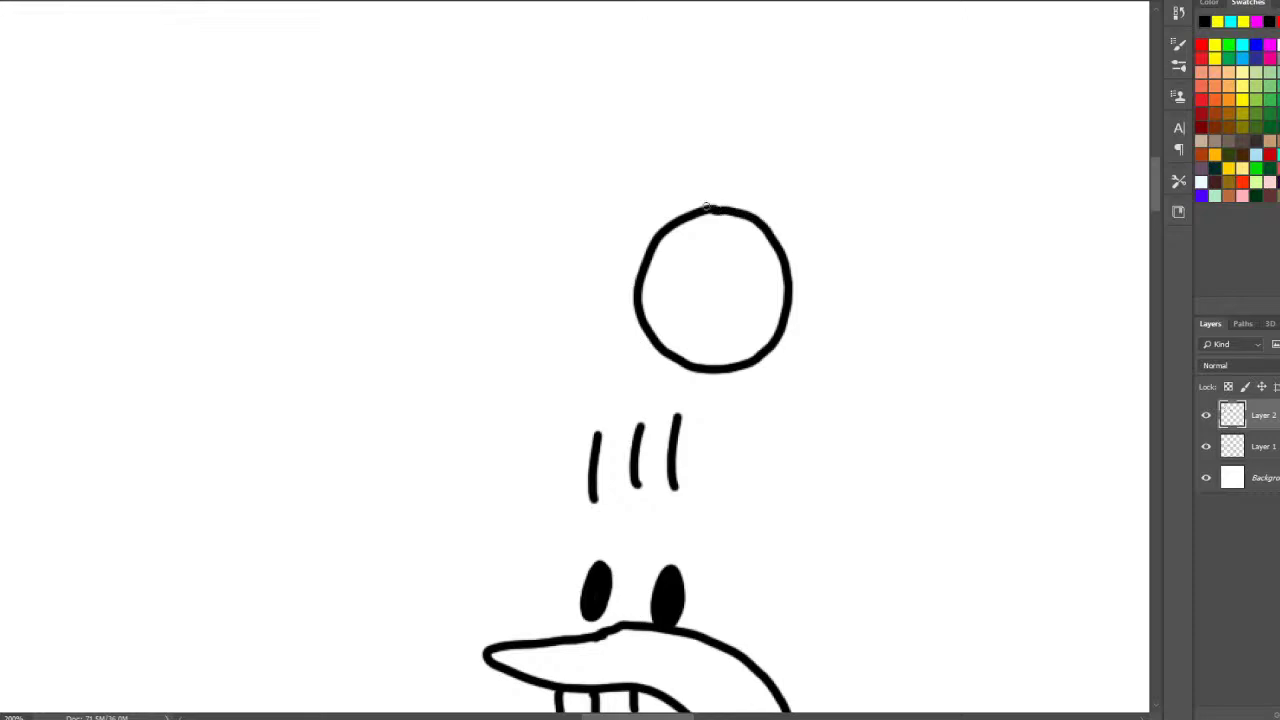
mouse_move(552, 193)
left_mouse_down()
mouse_move(480, 217)
mouse_move(458, 282)
mouse_move(501, 354)
mouse_move(564, 347)
mouse_move(594, 280)
mouse_move(589, 229)
mouse_move(535, 189)
left_mouse_up()
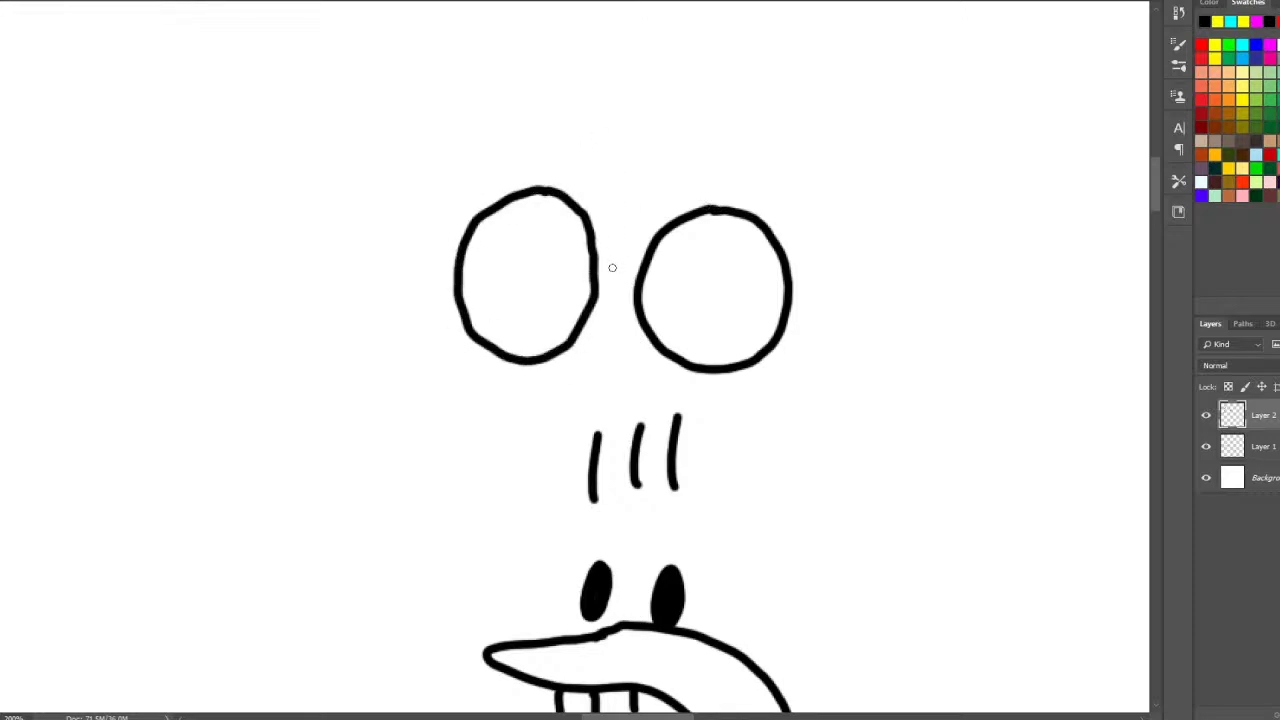
left_click_drag(612, 267, 682, 188)
key("ctrl+z")
mouse_move(609, 208)
left_mouse_down()
mouse_move(562, 169)
mouse_move(516, 165)
mouse_move(476, 181)
mouse_move(449, 211)
mouse_move(433, 265)
mouse_move(465, 358)
mouse_move(514, 383)
mouse_move(559, 377)
mouse_move(613, 327)
mouse_move(666, 380)
mouse_move(711, 393)
mouse_move(763, 382)
mouse_move(790, 357)
mouse_move(812, 296)
mouse_move(811, 244)
mouse_move(794, 208)
left_mouse_up()
mouse_move(609, 208)
left_mouse_down()
mouse_move(627, 243)
mouse_move(675, 187)
mouse_move(752, 184)
mouse_move(791, 197)
left_mouse_up()
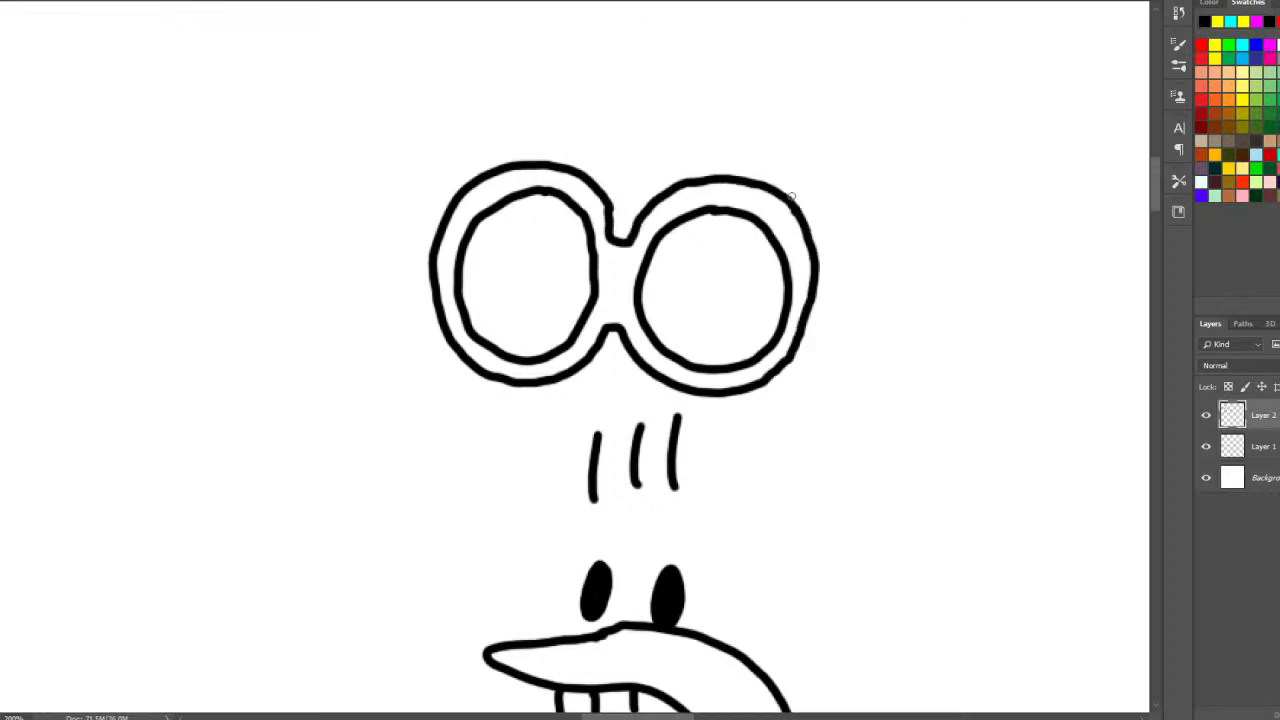
mouse_move(824, 272)
left_mouse_down()
mouse_move(930, 301)
mouse_move(934, 343)
mouse_move(814, 303)
left_mouse_up()
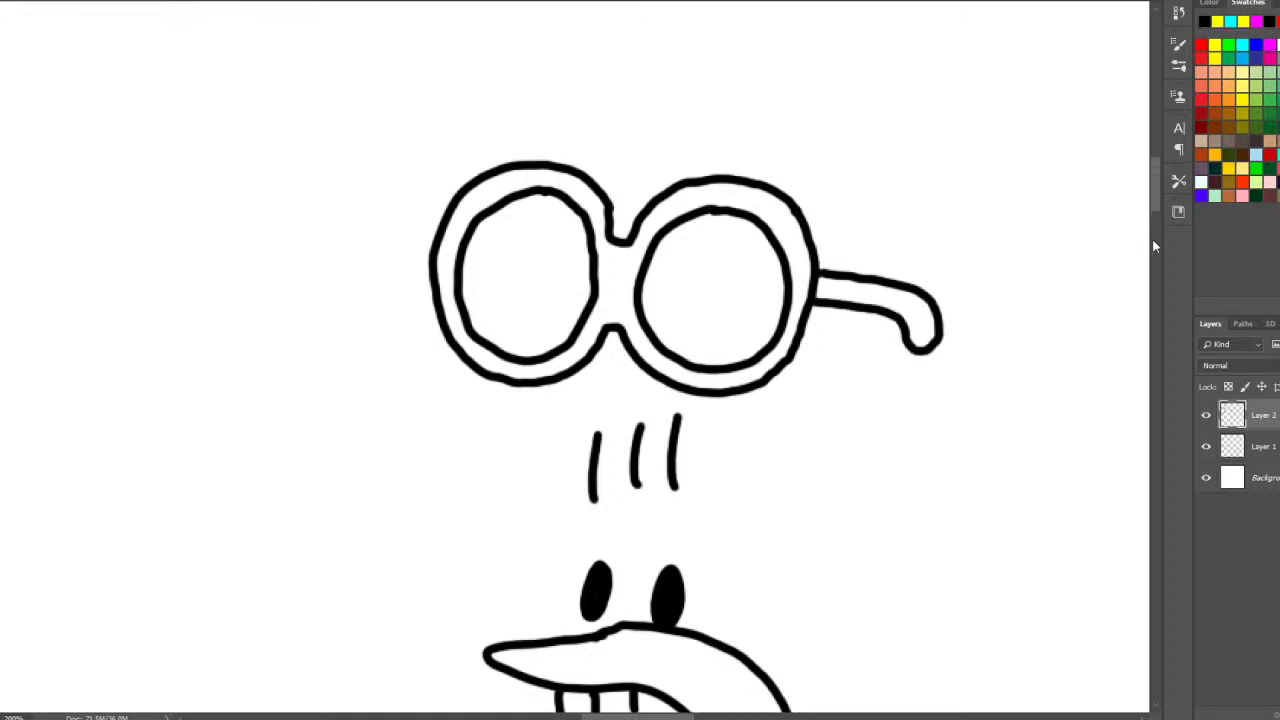
- Outline the screaming character's rounded head around the eyes and lips, and add three rounded hair tufts along the crown
scroll(1156, 212, "down", 5)
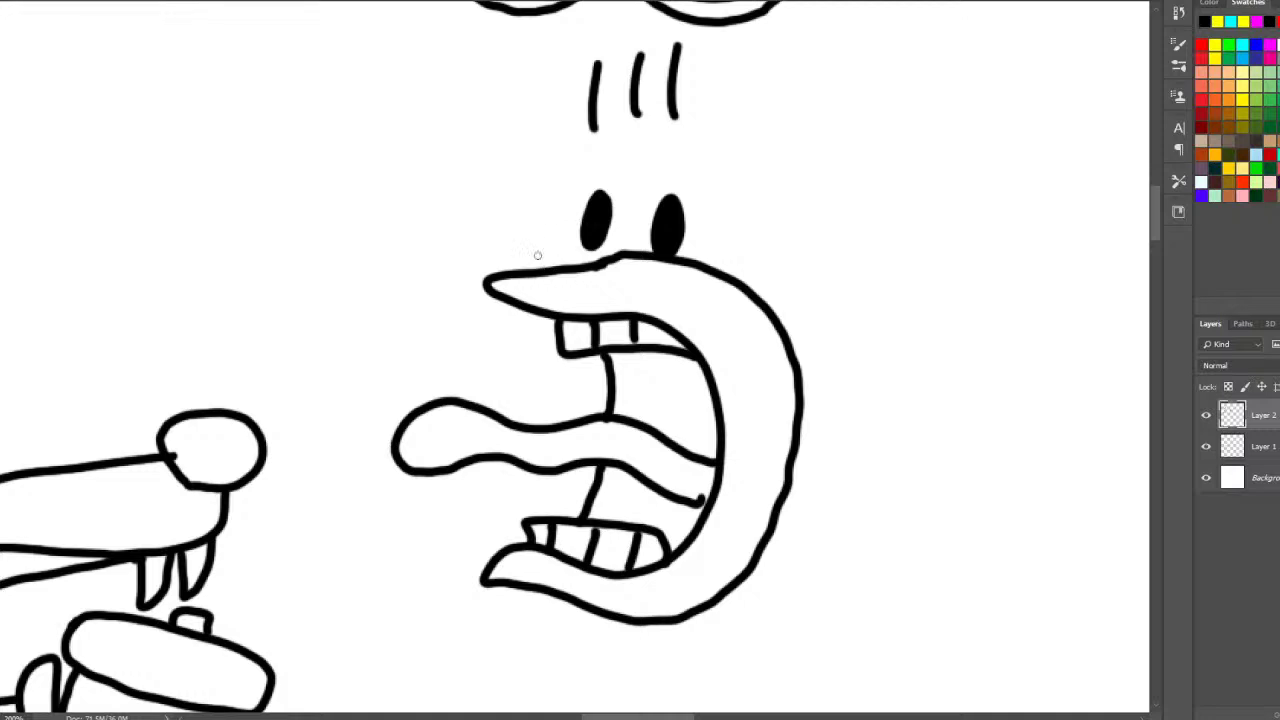
mouse_move(537, 255)
left_mouse_down()
mouse_move(712, 133)
mouse_move(819, 166)
mouse_move(892, 245)
mouse_move(929, 373)
mouse_move(890, 518)
mouse_move(794, 630)
mouse_move(678, 664)
mouse_move(620, 656)
mouse_move(563, 600)
left_mouse_up()
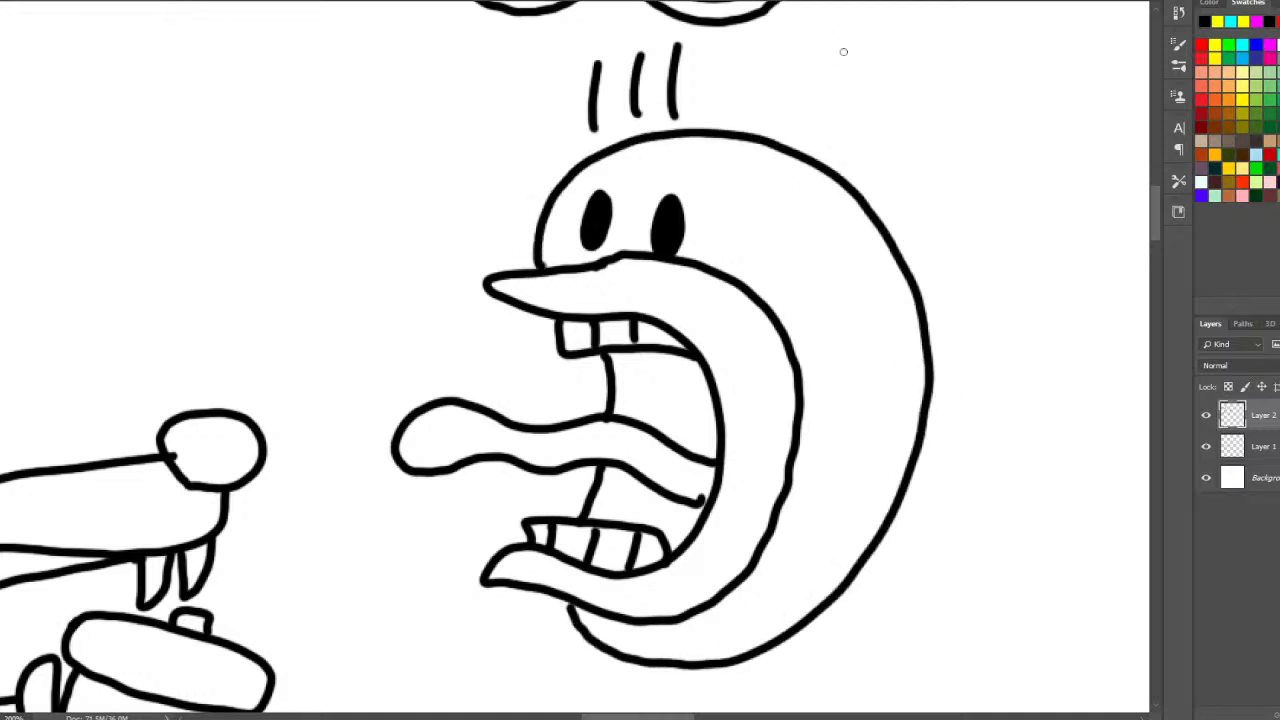
scroll(1156, 228, "up", 3)
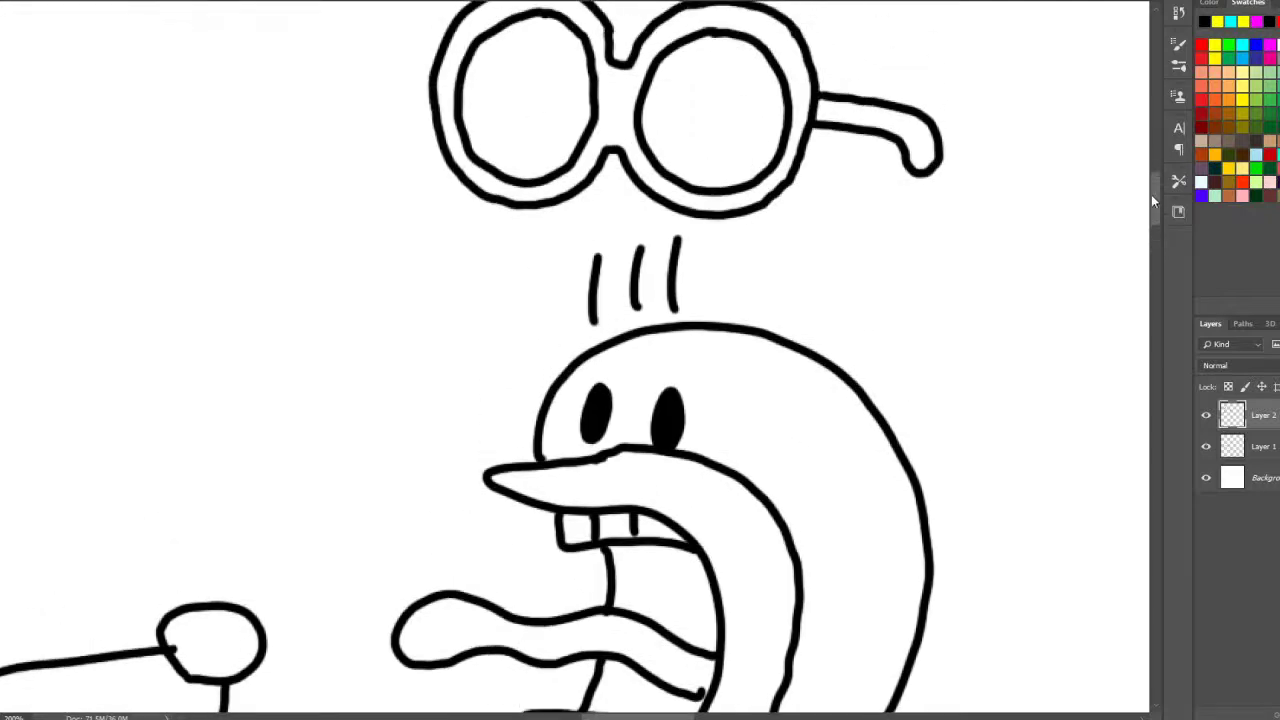
mouse_move(692, 320)
left_mouse_down()
mouse_move(688, 239)
mouse_move(801, 214)
mouse_move(779, 336)
mouse_move(824, 264)
mouse_move(860, 232)
left_mouse_up()
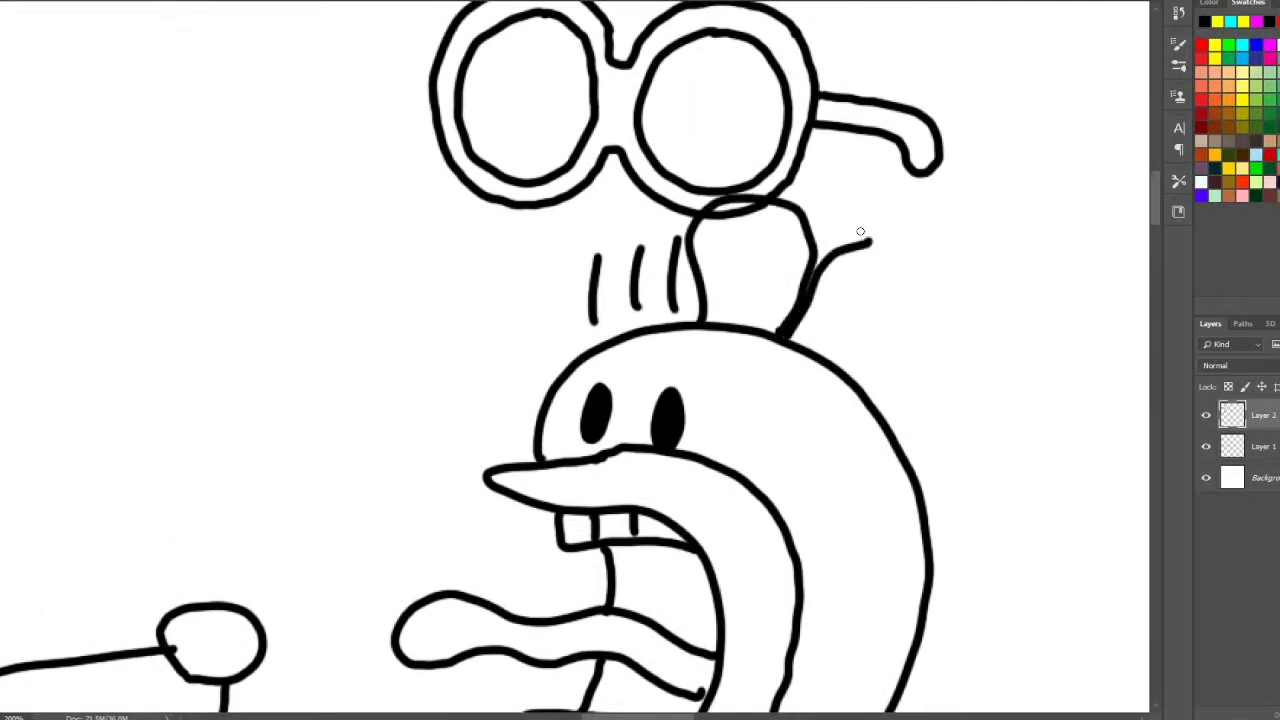
key("ctrl+z")
mouse_move(700, 322)
left_mouse_down()
mouse_move(697, 220)
mouse_move(752, 240)
mouse_move(696, 262)
mouse_move(720, 227)
mouse_move(770, 255)
mouse_move(770, 324)
mouse_move(794, 292)
mouse_move(848, 300)
mouse_move(836, 355)
mouse_move(880, 334)
mouse_move(897, 377)
mouse_move(860, 406)
left_mouse_up()
key("ctrl+z")
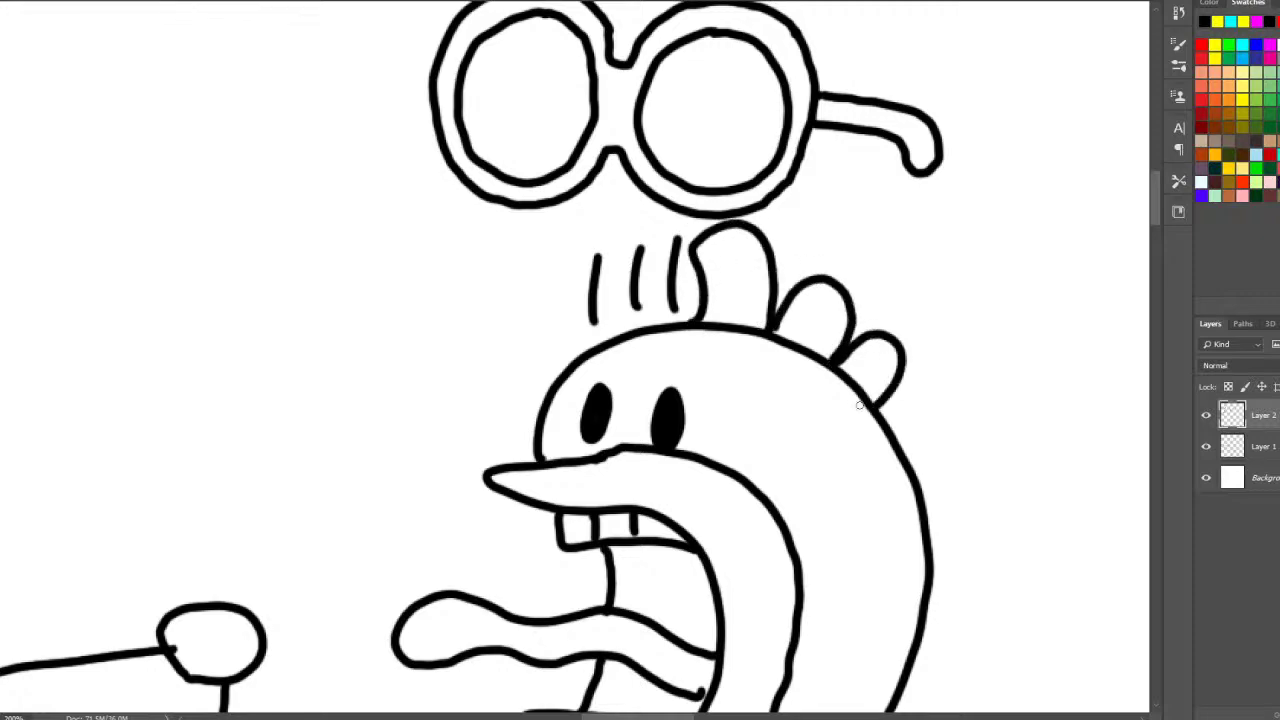
- Draw a short sleeve below the back of the character's head and the upper edge of the arm coming out of it
scroll(1154, 235, "down", 2)
scroll(1160, 209, "up", 4)
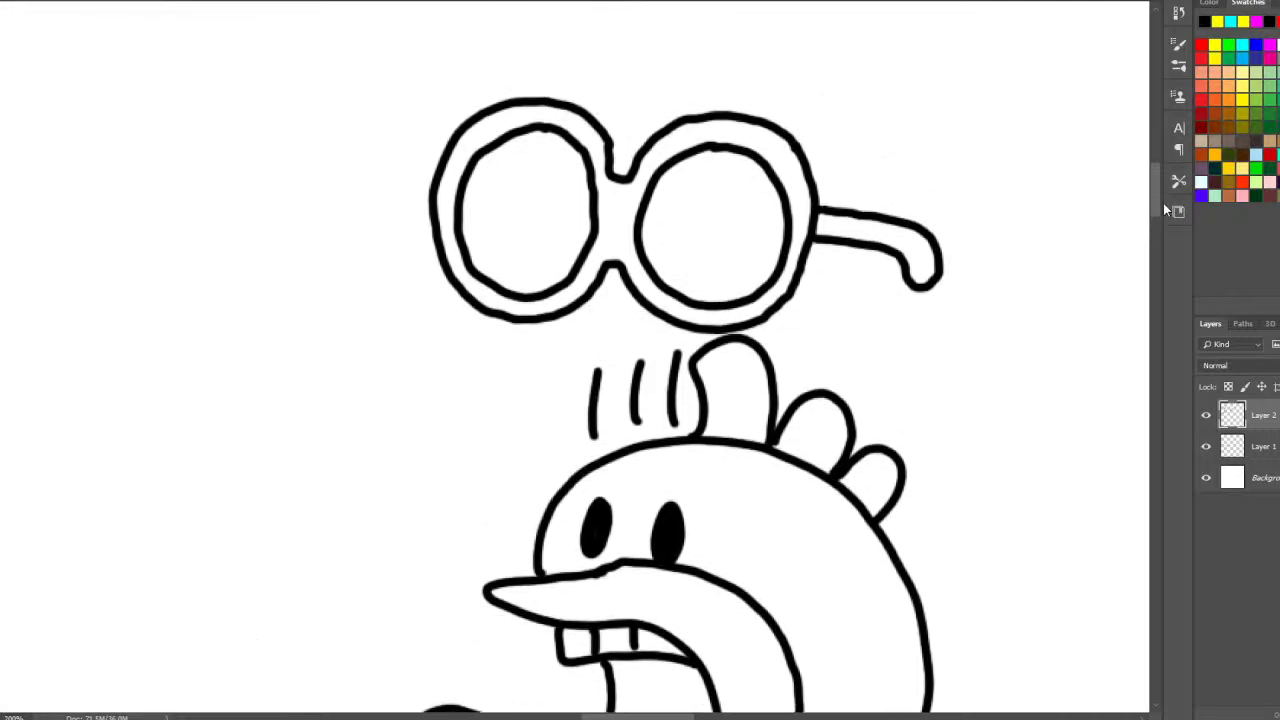
scroll(1150, 240, "down", 10)
scroll(1140, 264, "up", 2)
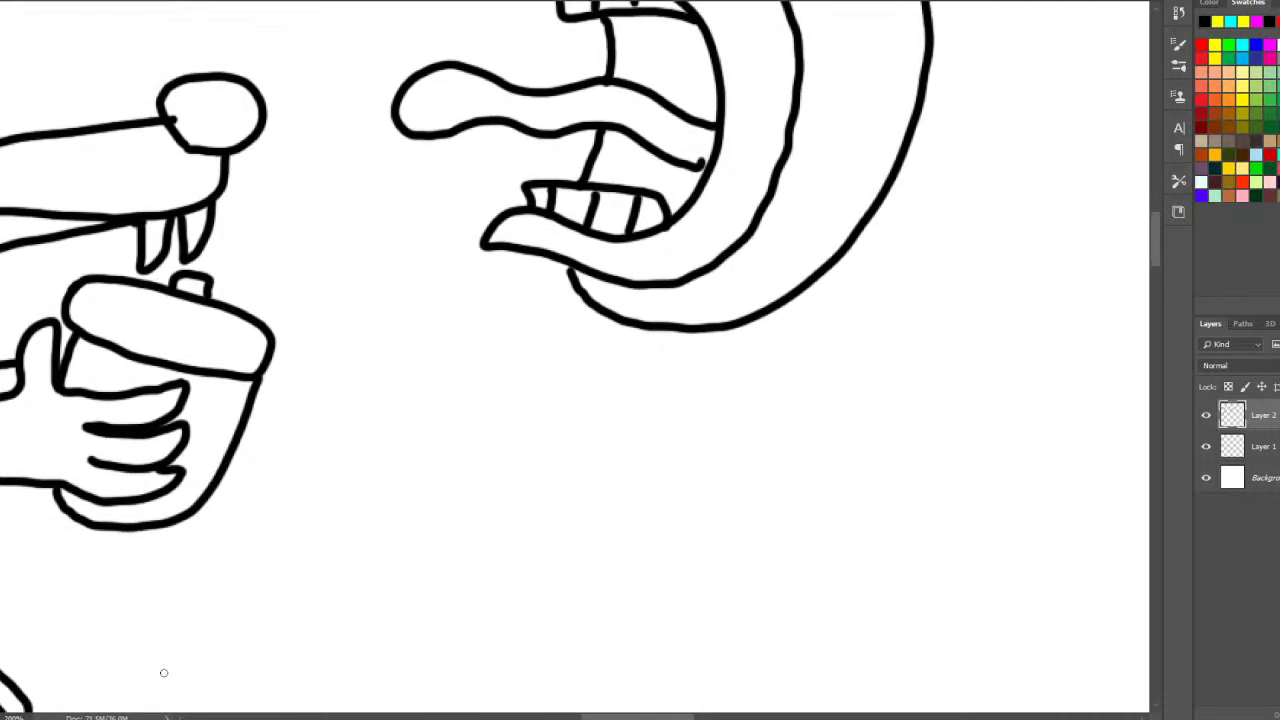
mouse_move(826, 270)
left_mouse_down()
mouse_move(814, 382)
mouse_move(752, 356)
left_mouse_up()
left_click_drag(866, 352, 934, 446)
mouse_move(803, 394)
left_mouse_down()
mouse_move(854, 455)
mouse_move(801, 547)
mouse_move(868, 498)
left_mouse_up()
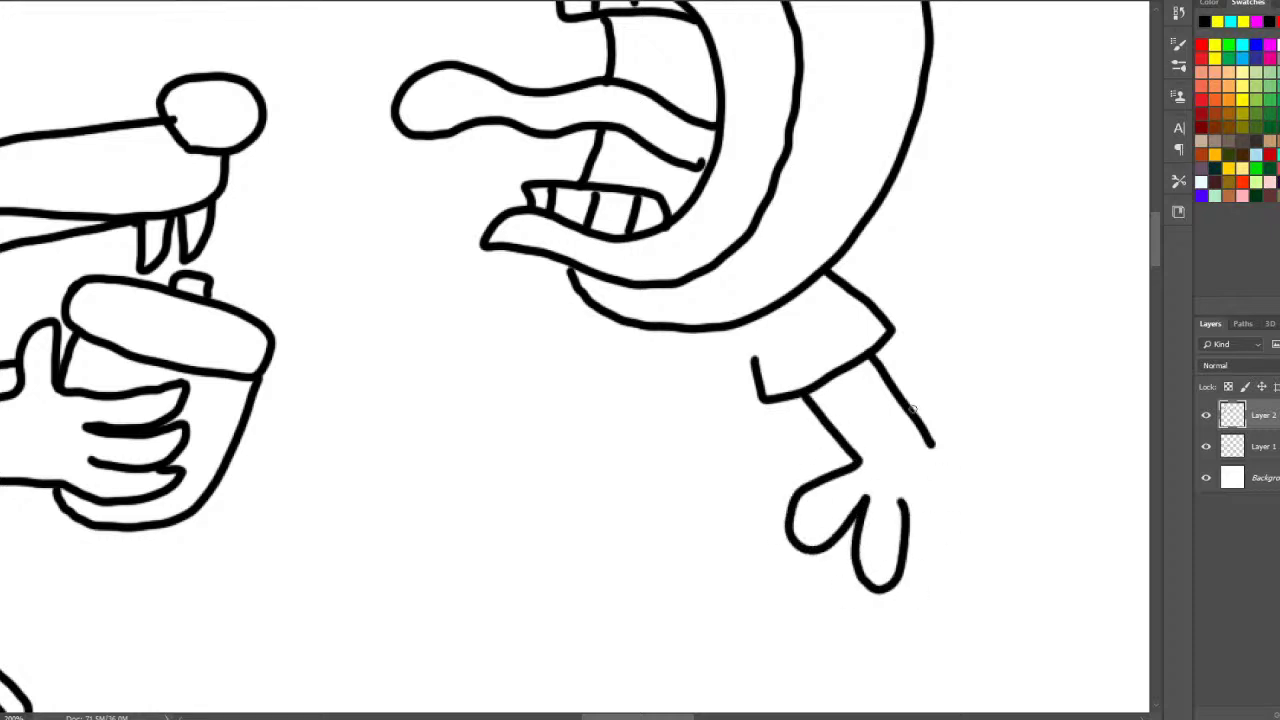
key("ctrl+z")
mouse_move(817, 383)
left_mouse_down()
mouse_move(853, 451)
mouse_move(794, 500)
mouse_move(843, 537)
mouse_move(893, 493)
left_mouse_up()
left_click_drag(885, 545, 928, 488)
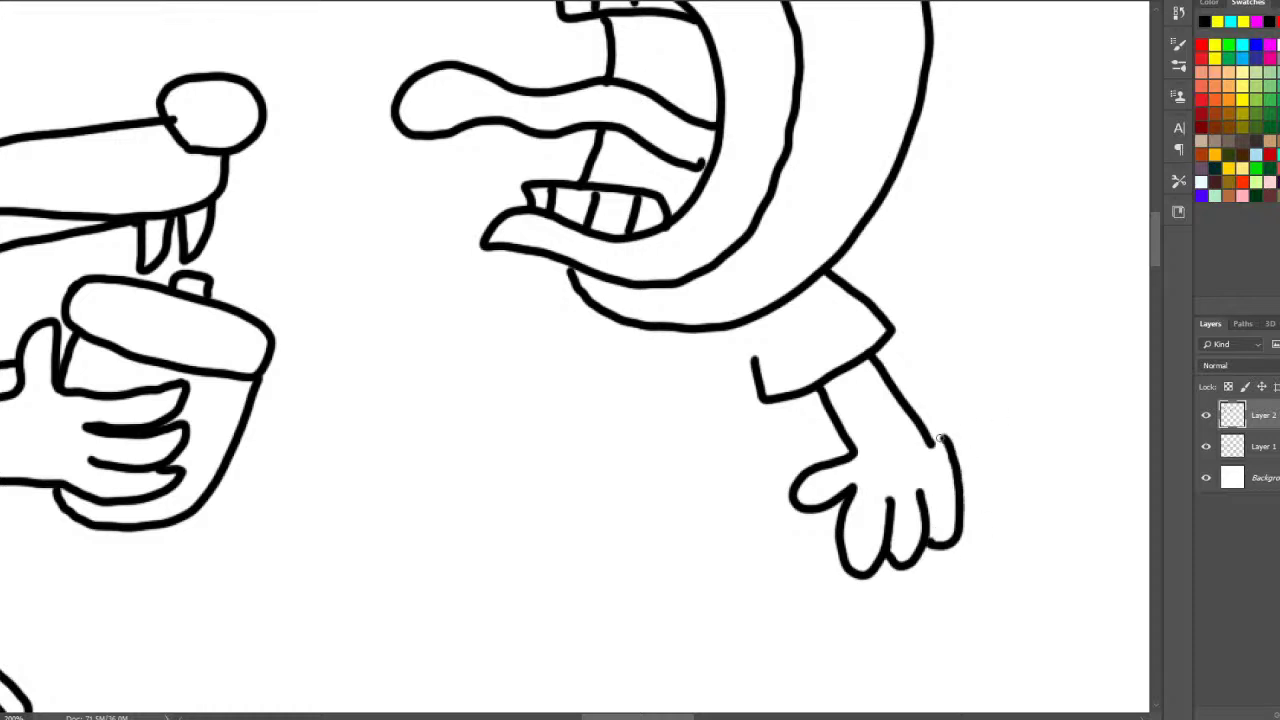
key("ctrl+alt+z")
key("ctrl+alt+z")
- Draw the trailing arm's hand with four splayed fingers, and outline the shirt's slanted torso with two shorts legs below it
mouse_move(932, 446)
left_mouse_down()
mouse_move(978, 459)
mouse_move(962, 536)
mouse_move(920, 495)
mouse_move(878, 564)
mouse_move(877, 499)
mouse_move(816, 506)
mouse_move(835, 437)
mouse_move(805, 385)
left_mouse_up()
mouse_move(572, 302)
left_mouse_down()
mouse_move(466, 434)
mouse_move(620, 521)
mouse_move(685, 461)
mouse_move(742, 365)
left_mouse_up()
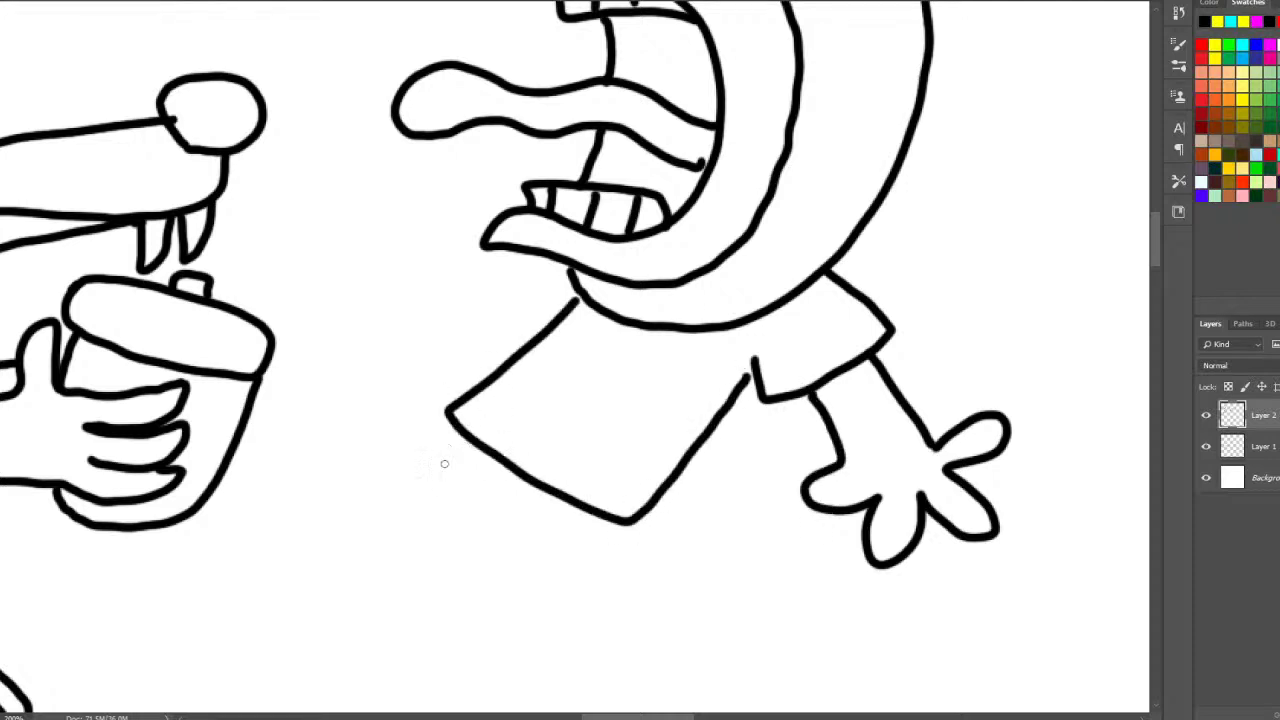
mouse_move(435, 485)
left_mouse_down()
mouse_move(469, 594)
mouse_move(549, 588)
mouse_move(612, 515)
left_mouse_up()
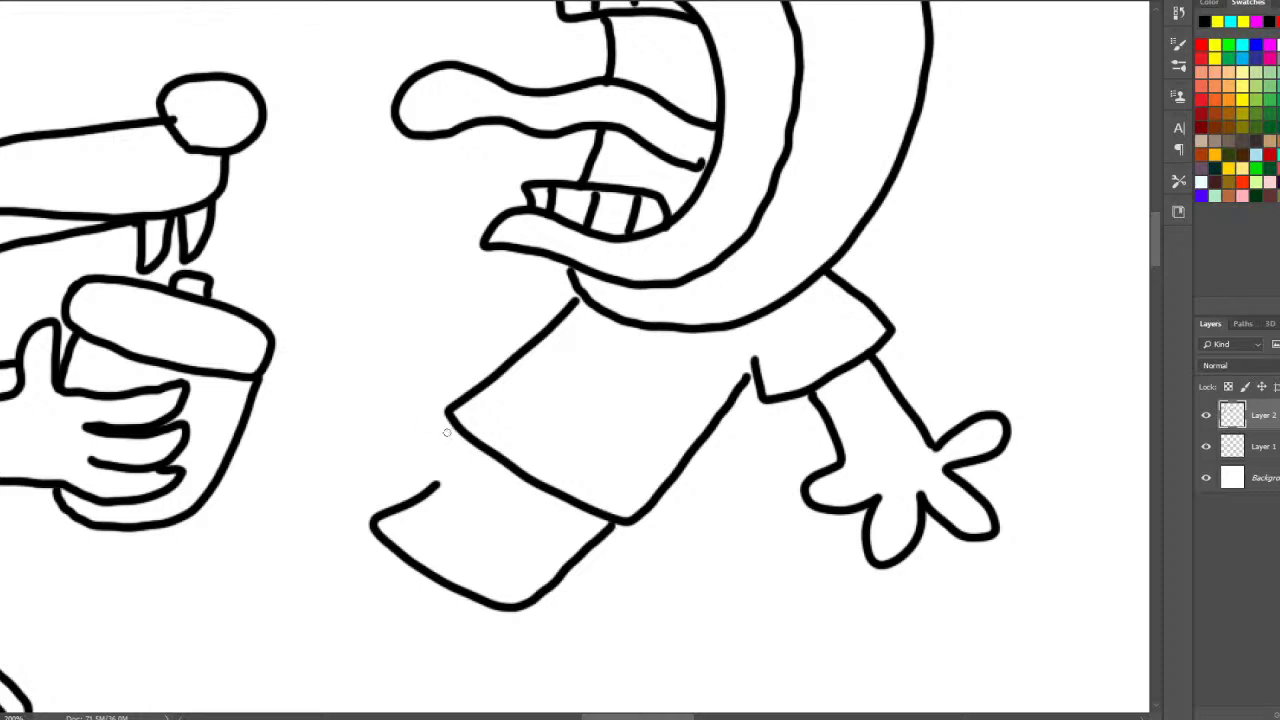
mouse_move(450, 432)
left_mouse_down()
mouse_move(346, 473)
mouse_move(372, 505)
left_mouse_up()
- Draw both bare legs with pointy spread-toed feet, and the other arm with a short sleeve and four splayed fingers
mouse_move(390, 550)
left_mouse_down()
mouse_move(292, 523)
mouse_move(275, 539)
mouse_move(278, 586)
mouse_move(231, 580)
mouse_move(300, 649)
mouse_move(434, 574)
left_mouse_up()
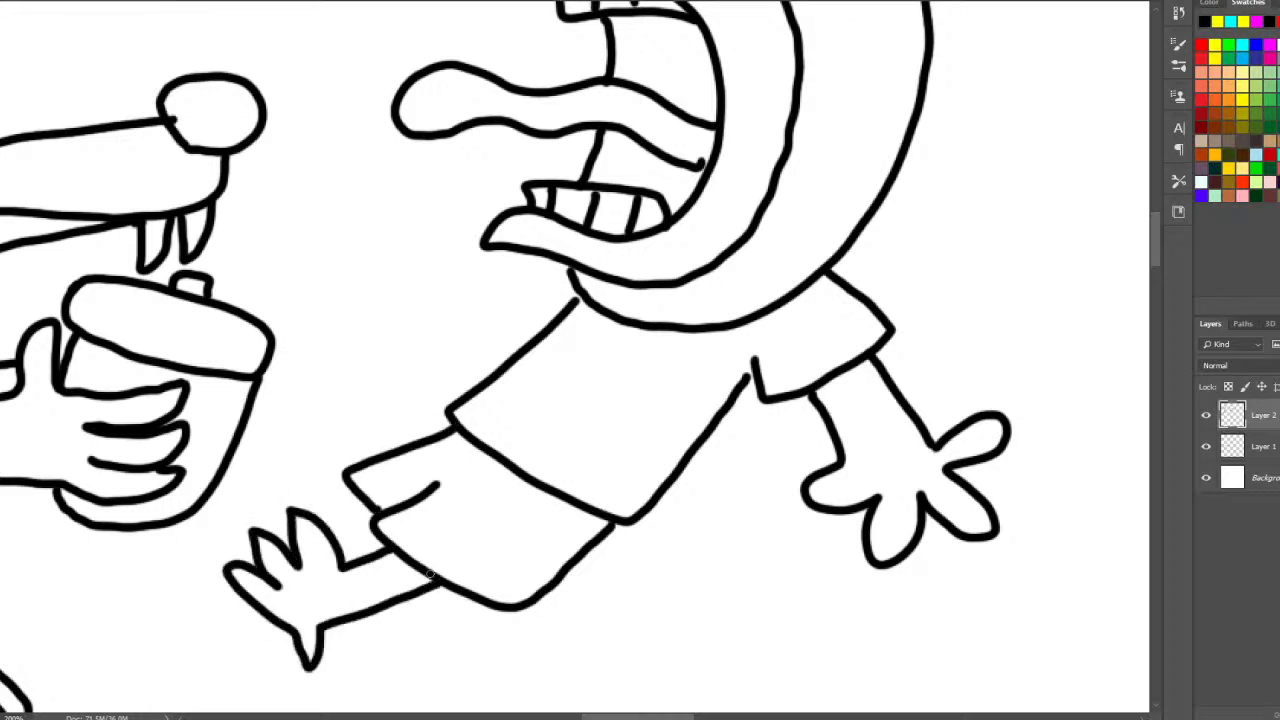
mouse_move(350, 490)
left_mouse_down()
mouse_move(316, 500)
mouse_move(304, 444)
mouse_move(259, 478)
mouse_move(227, 469)
mouse_move(242, 534)
left_mouse_up()
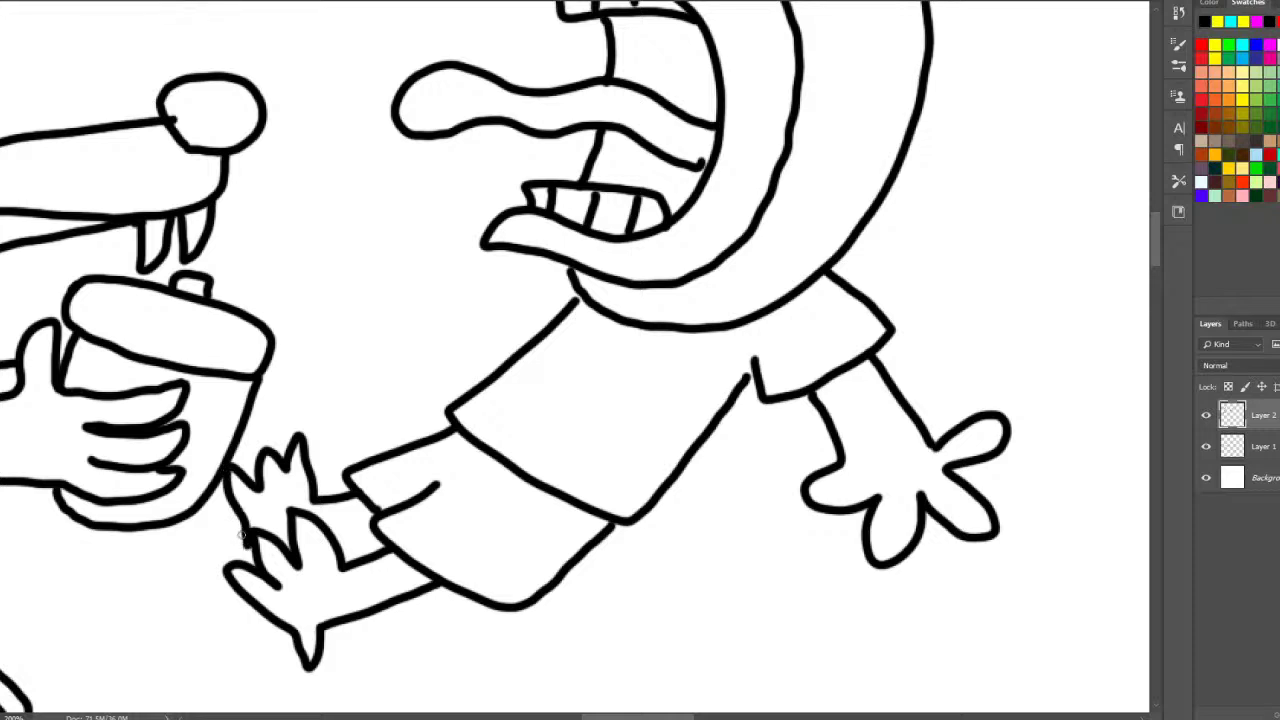
mouse_move(565, 271)
left_mouse_down()
mouse_move(498, 281)
mouse_move(505, 338)
mouse_move(484, 293)
mouse_move(500, 299)
mouse_move(425, 300)
mouse_move(409, 233)
mouse_move(375, 278)
mouse_move(332, 292)
mouse_move(344, 336)
mouse_move(332, 375)
mouse_move(392, 361)
mouse_move(414, 384)
mouse_move(443, 349)
mouse_move(516, 338)
left_mouse_up()
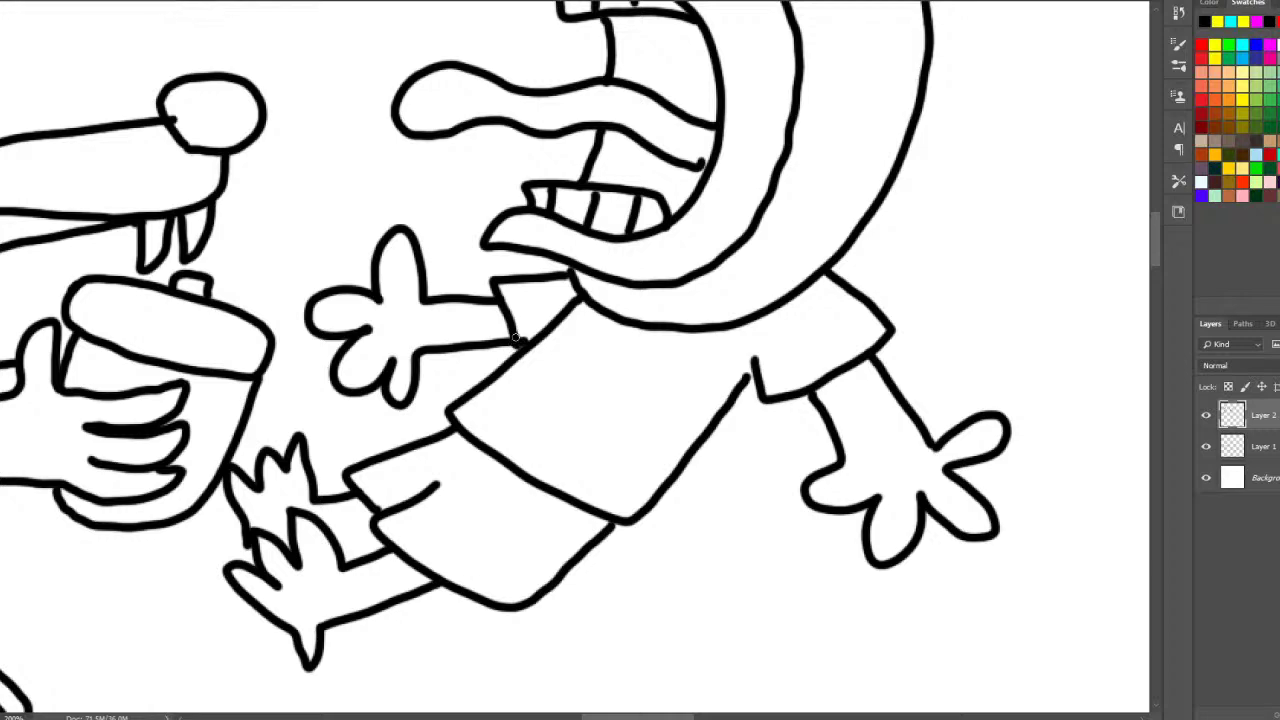
- Draw the squirrel's far hind leg behind the near one, with a curved thigh edge and a foot with toe lines
scroll(663, 400, "down", 6)
scroll(771, 434, "up", 2)
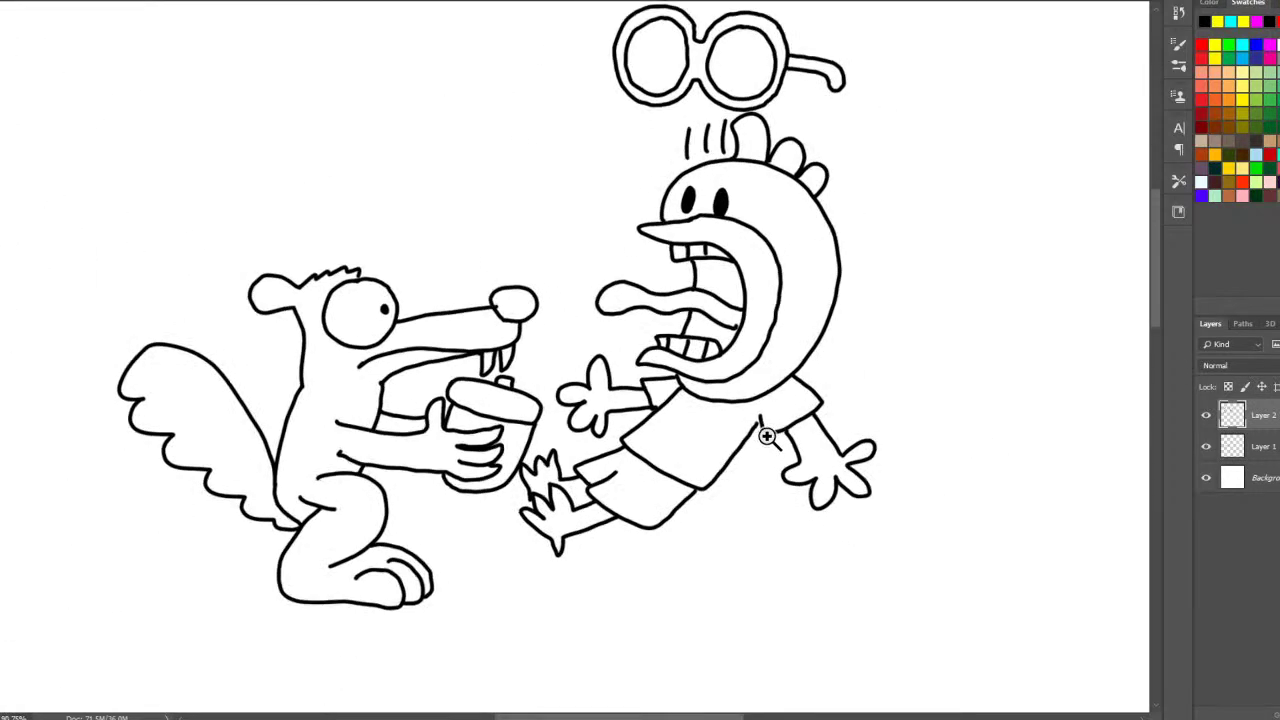
scroll(753, 412, "down", 1)
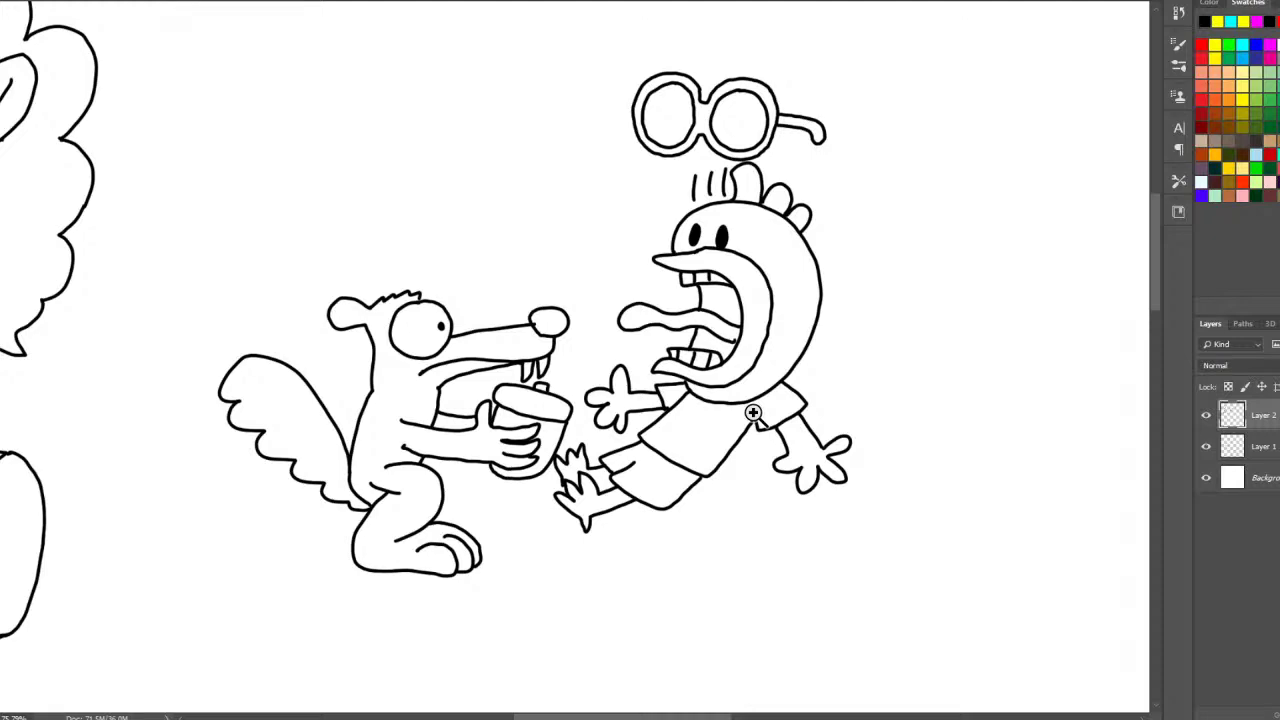
scroll(456, 527, "up", 5)
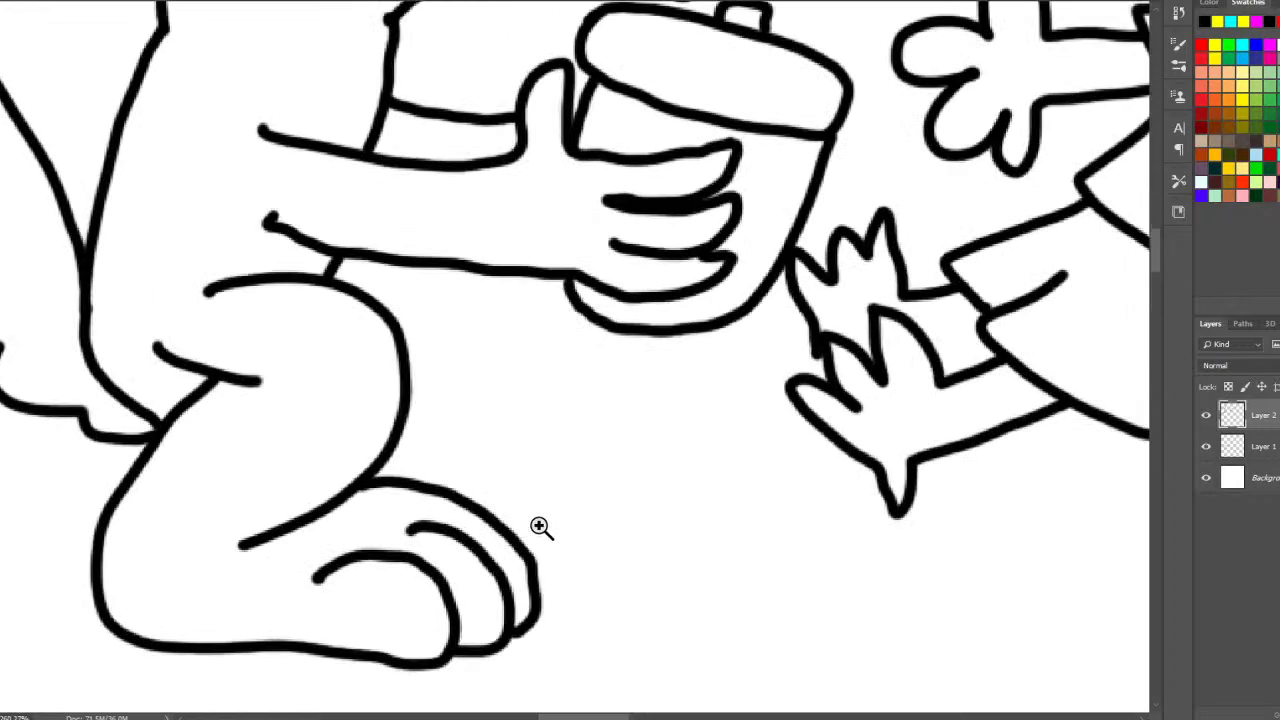
mouse_move(355, 262)
left_mouse_down()
mouse_move(411, 280)
mouse_move(448, 324)
mouse_move(453, 377)
mouse_move(403, 474)
mouse_move(477, 465)
mouse_move(550, 477)
mouse_move(608, 512)
mouse_move(622, 554)
mouse_move(607, 585)
left_mouse_up()
mouse_move(566, 524)
left_mouse_down()
mouse_move(595, 560)
mouse_move(555, 608)
mouse_move(527, 607)
left_mouse_up()
left_click(607, 585)
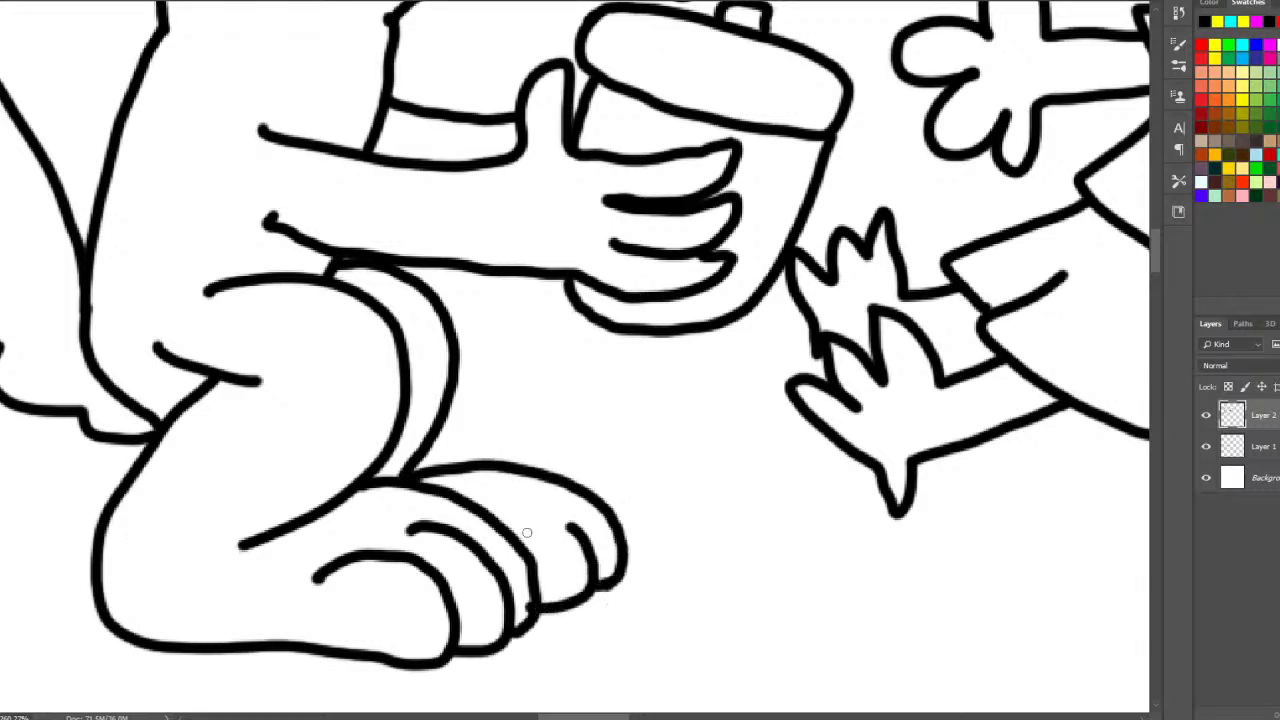
left_click_drag(527, 533, 529, 584)
scroll(509, 400, "down", 5)
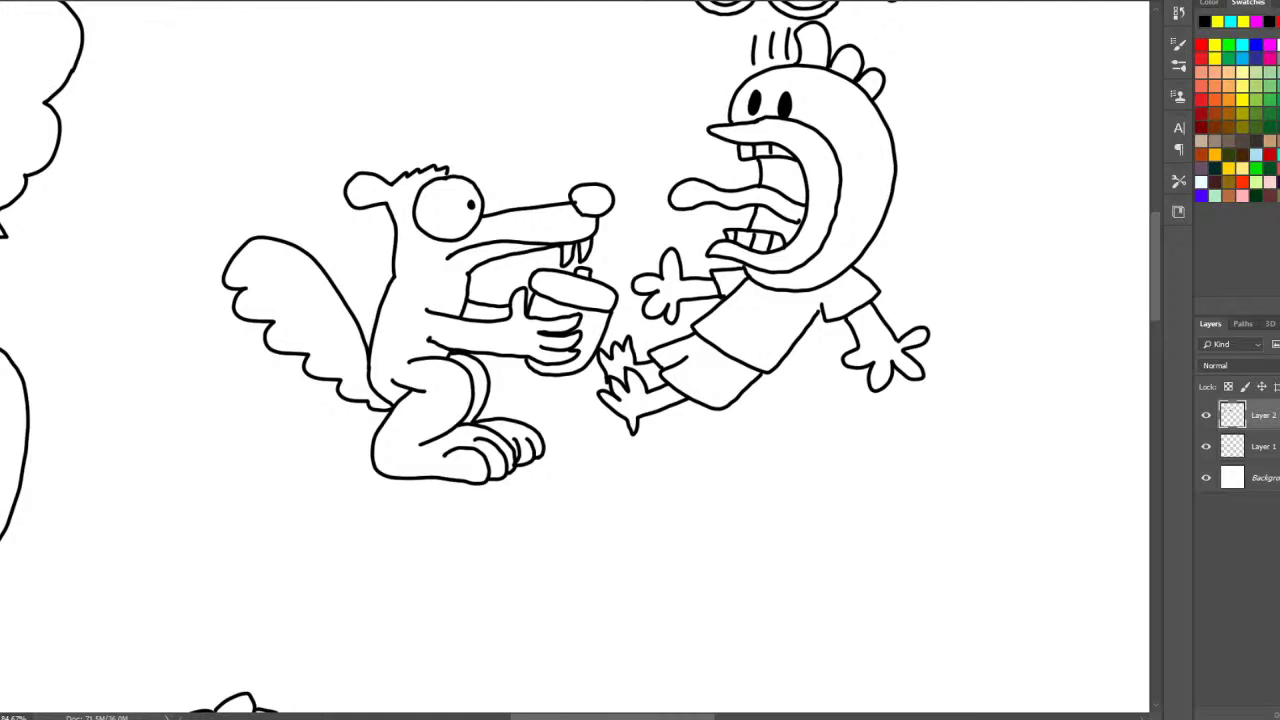
scroll(1157, 291, "up", 5)
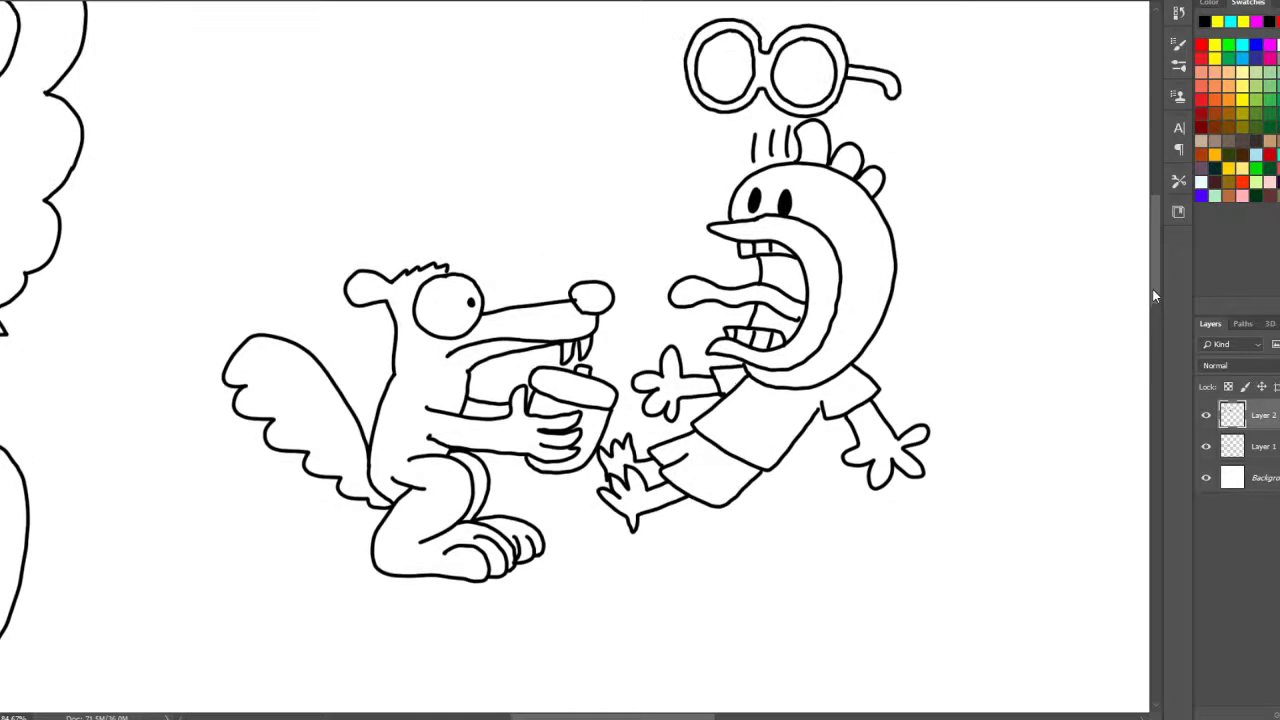
- Add a new layer for a figure on the blank canvas area beyond the screaming character
left_click(888, 345)
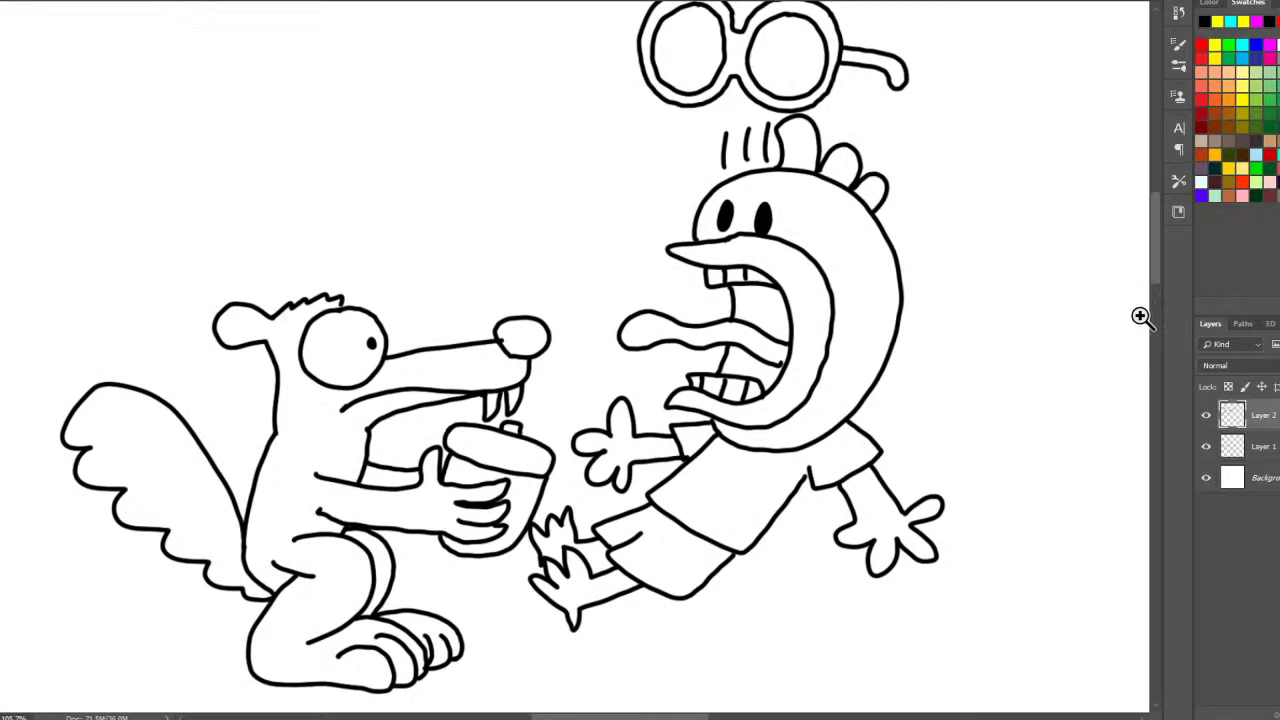
scroll(1161, 258, "down", 6)
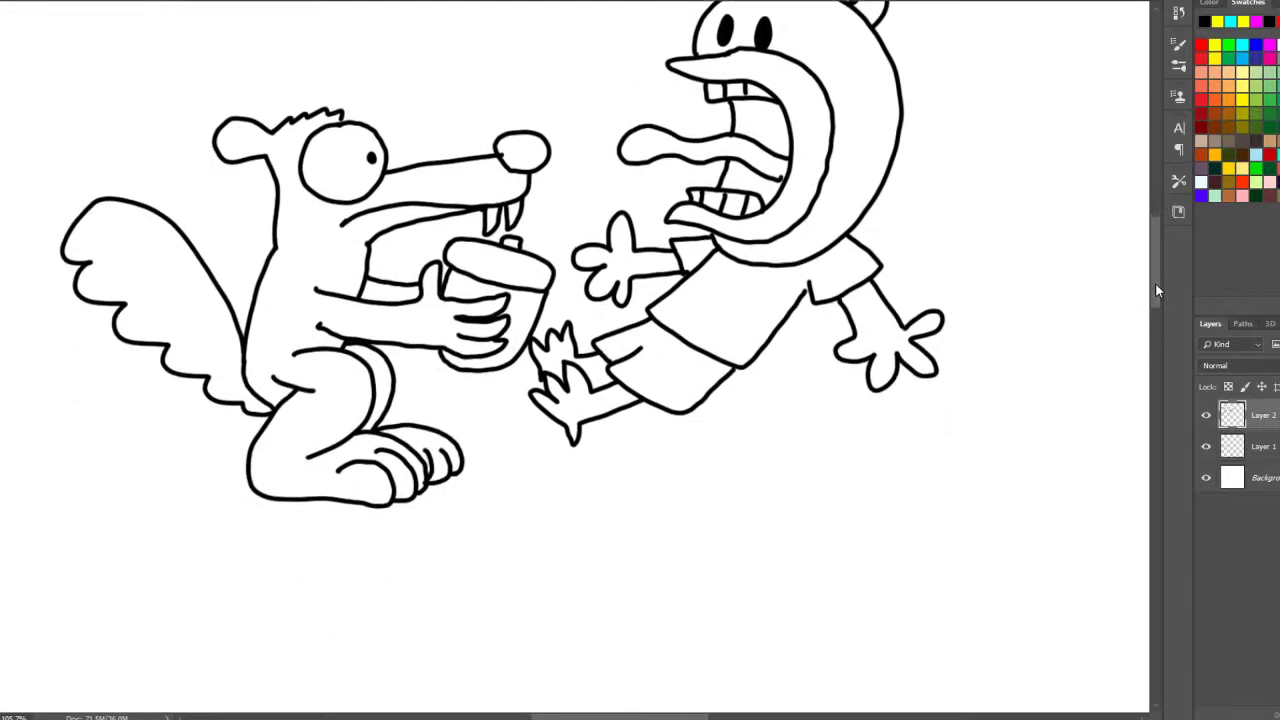
scroll(1155, 282, "up", 7)
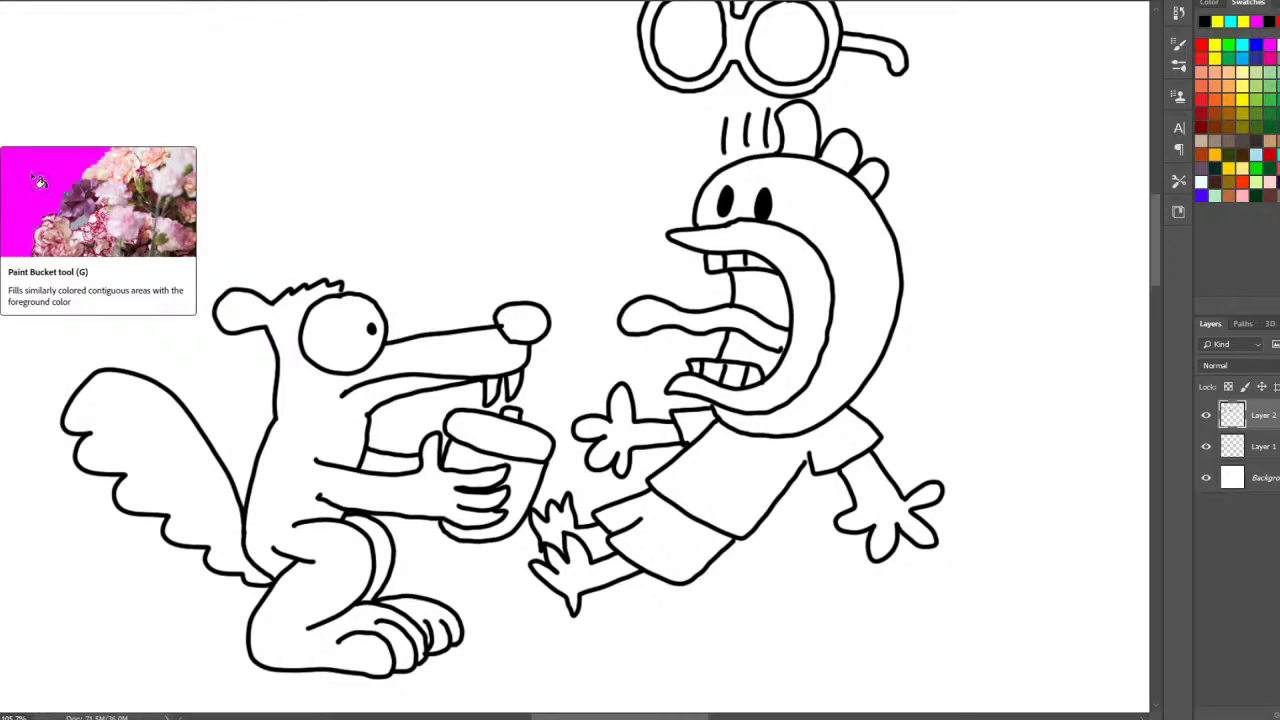
left_click_drag(612, 712, 714, 710)
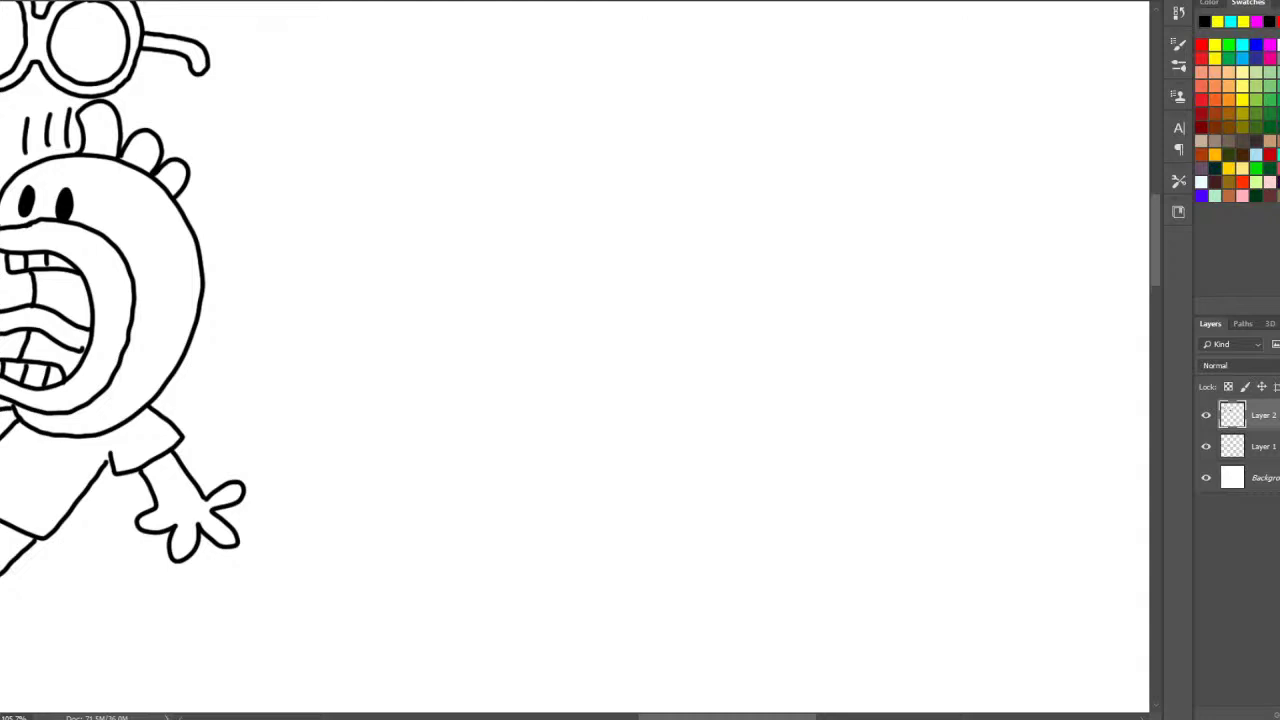
left_click(626, 163)
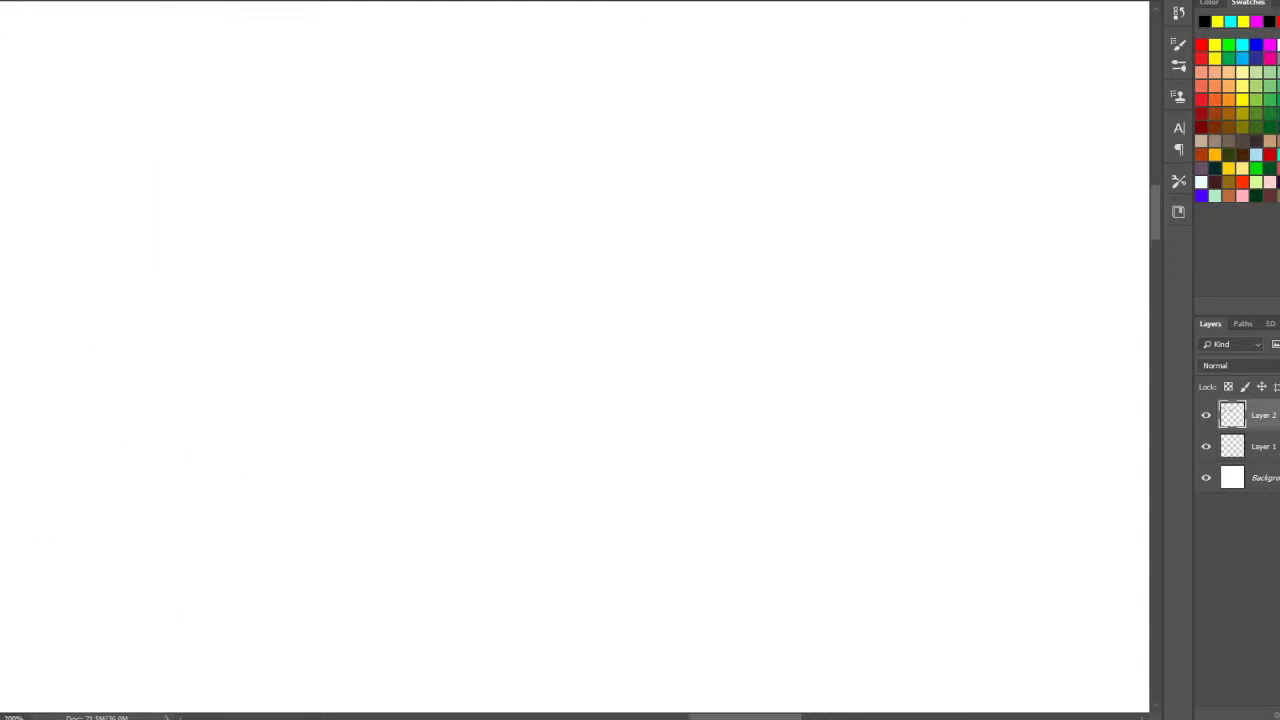
key("ctrl+shift+alt+n")
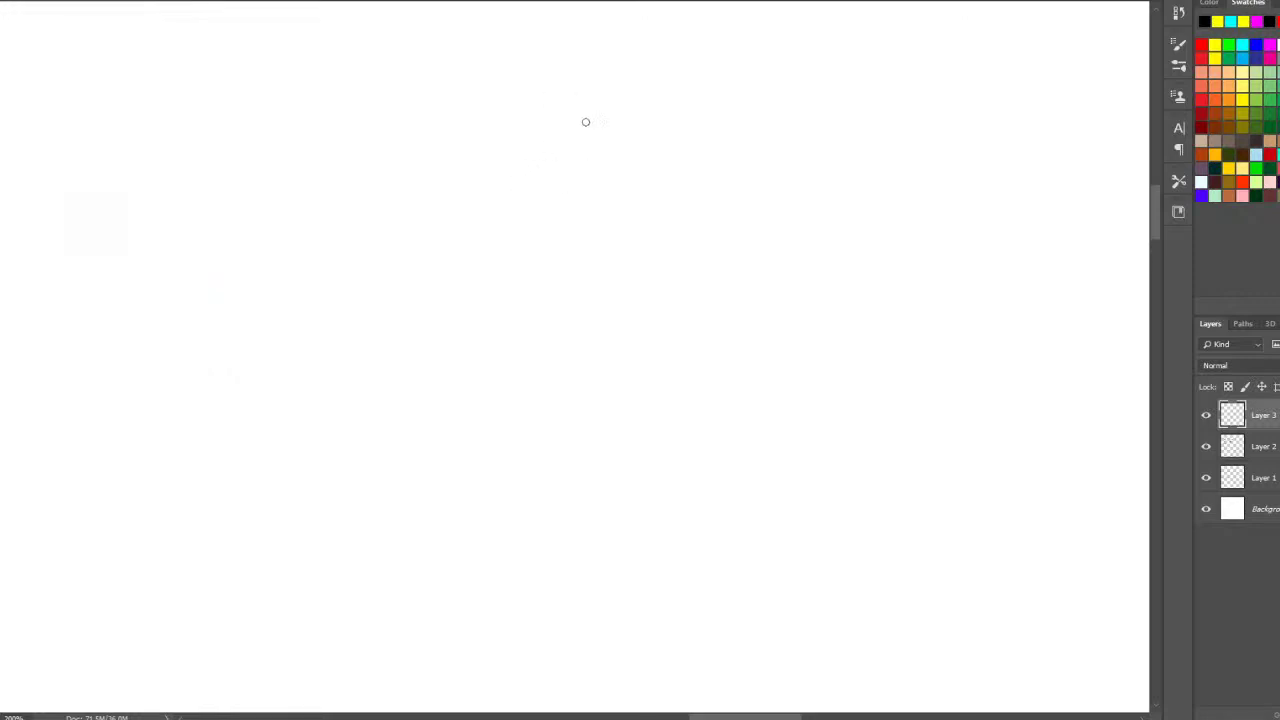
- Draw a large oval eye with a small solid pupil on the blank canvas, replacing the first oversized oval
mouse_move(589, 106)
left_mouse_down()
mouse_move(529, 126)
mouse_move(500, 171)
mouse_move(495, 231)
mouse_move(521, 280)
mouse_move(577, 297)
mouse_move(620, 280)
mouse_move(657, 208)
mouse_move(641, 126)
mouse_move(585, 101)
left_mouse_up()
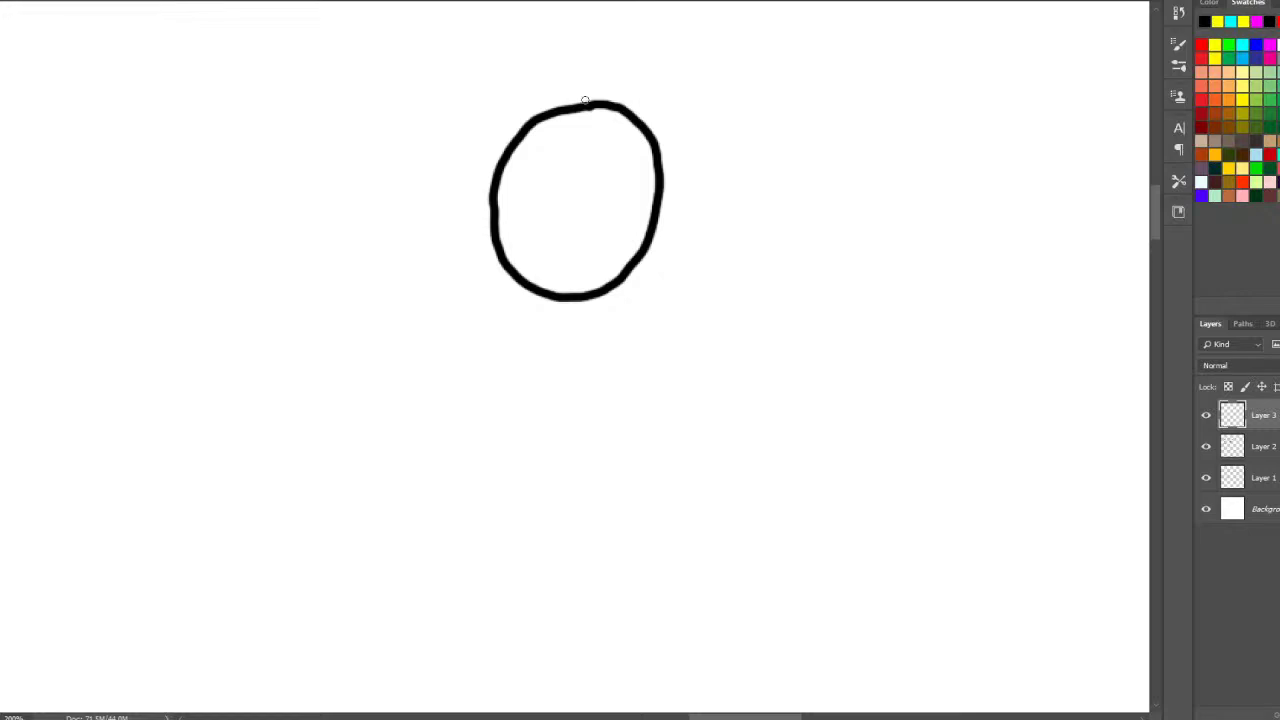
key("ctrl+z")
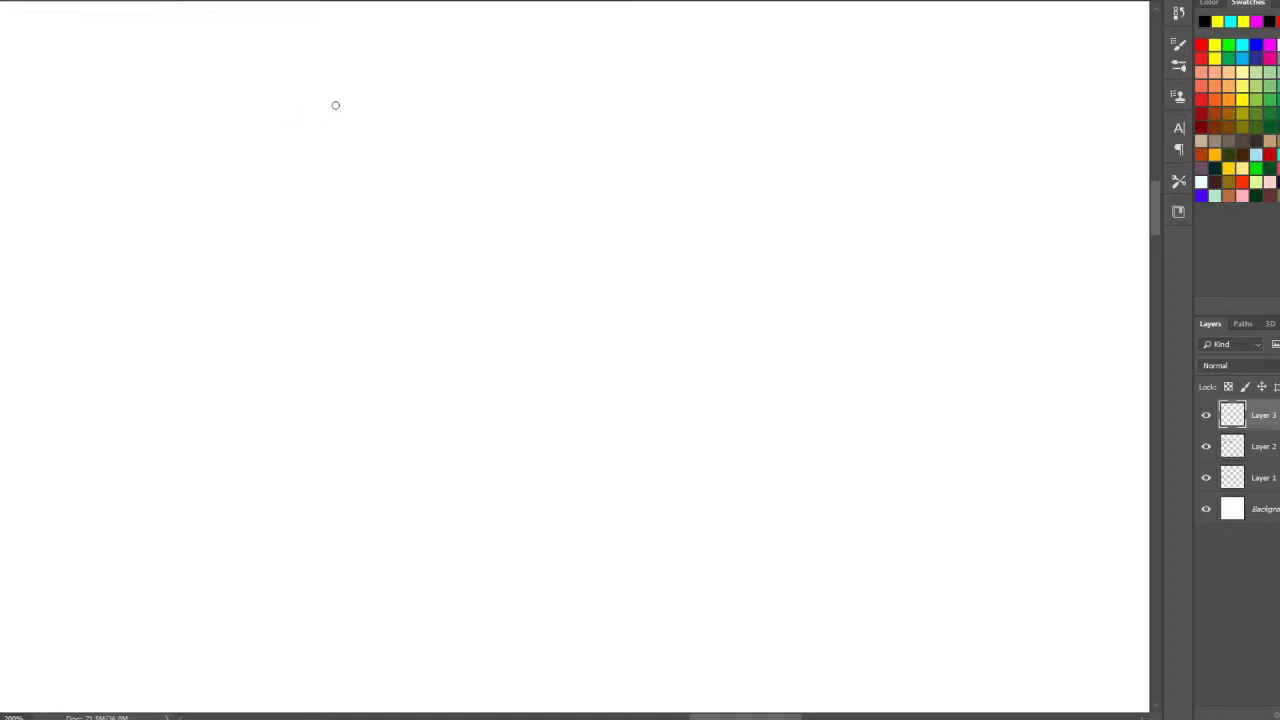
mouse_move(336, 101)
left_mouse_down()
mouse_move(281, 128)
mouse_move(292, 225)
mouse_move(372, 220)
mouse_move(383, 145)
mouse_move(334, 103)
left_mouse_up()
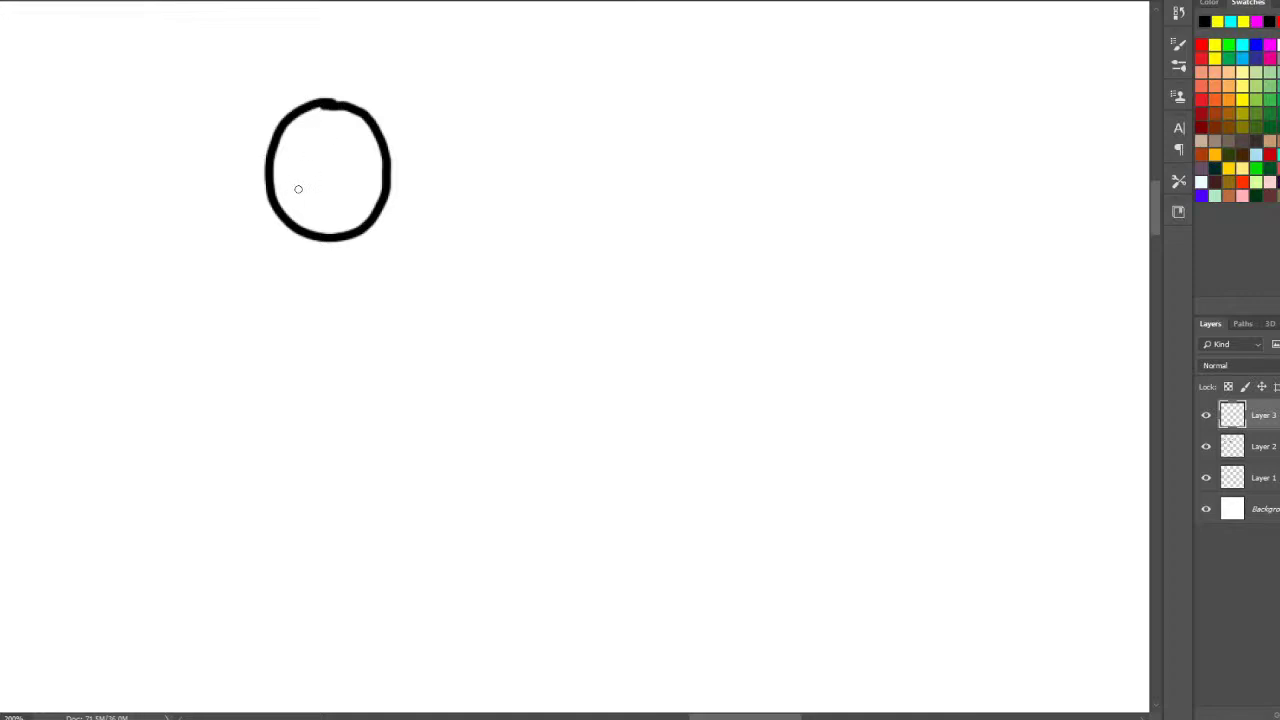
left_click_drag(298, 190, 296, 172)
- Draw the horse's forehead slope and rounded snout with a mouth line, lower jaw, muzzle edge and small nostril dot
mouse_move(290, 78)
left_mouse_down()
mouse_move(225, 125)
mouse_move(221, 192)
left_mouse_up()
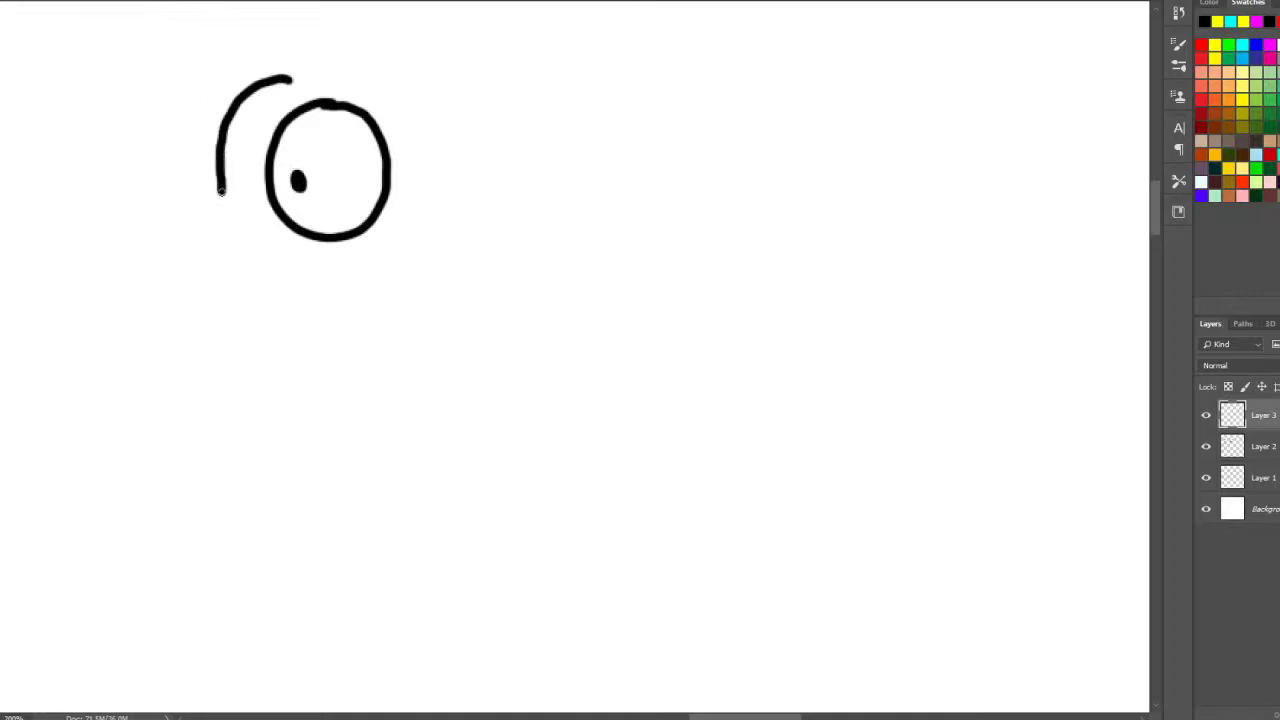
key("ctrl+z")
mouse_move(268, 70)
left_mouse_down()
mouse_move(204, 158)
mouse_move(56, 211)
mouse_move(50, 288)
mouse_move(308, 302)
left_mouse_up()
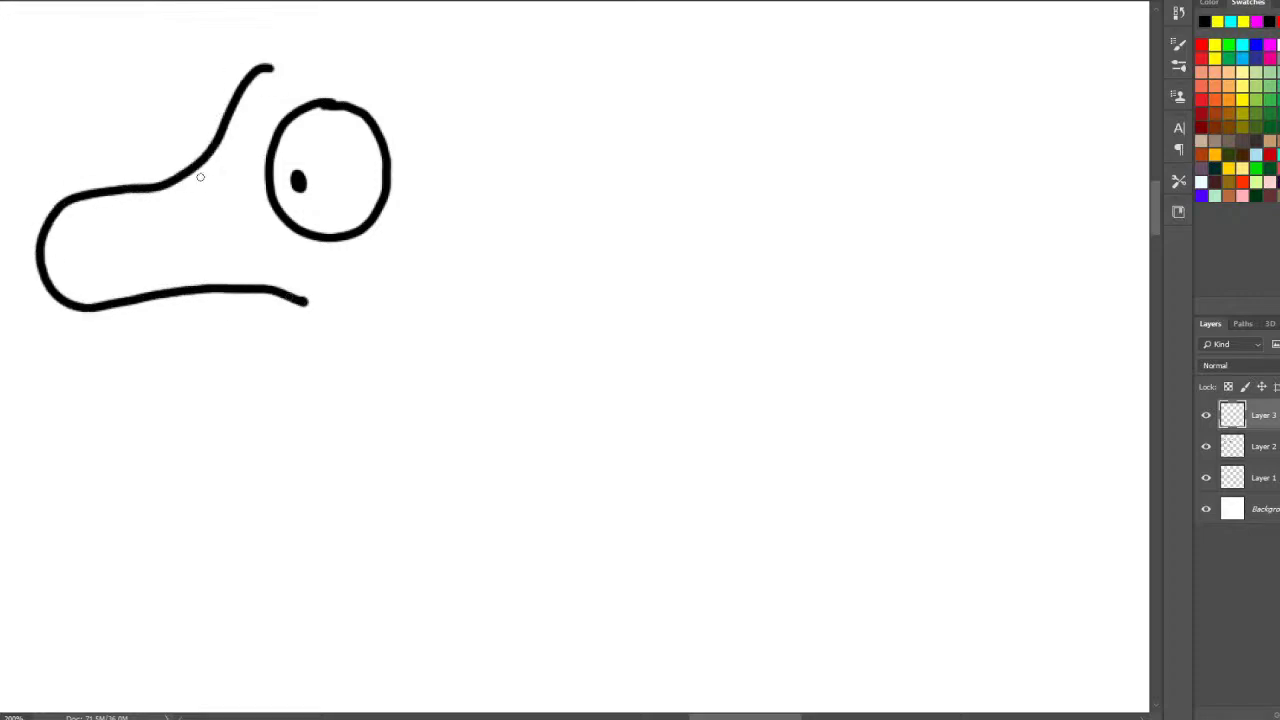
mouse_move(200, 177)
left_mouse_down()
mouse_move(274, 226)
mouse_move(316, 278)
mouse_move(306, 341)
mouse_move(221, 352)
mouse_move(85, 310)
left_mouse_up()
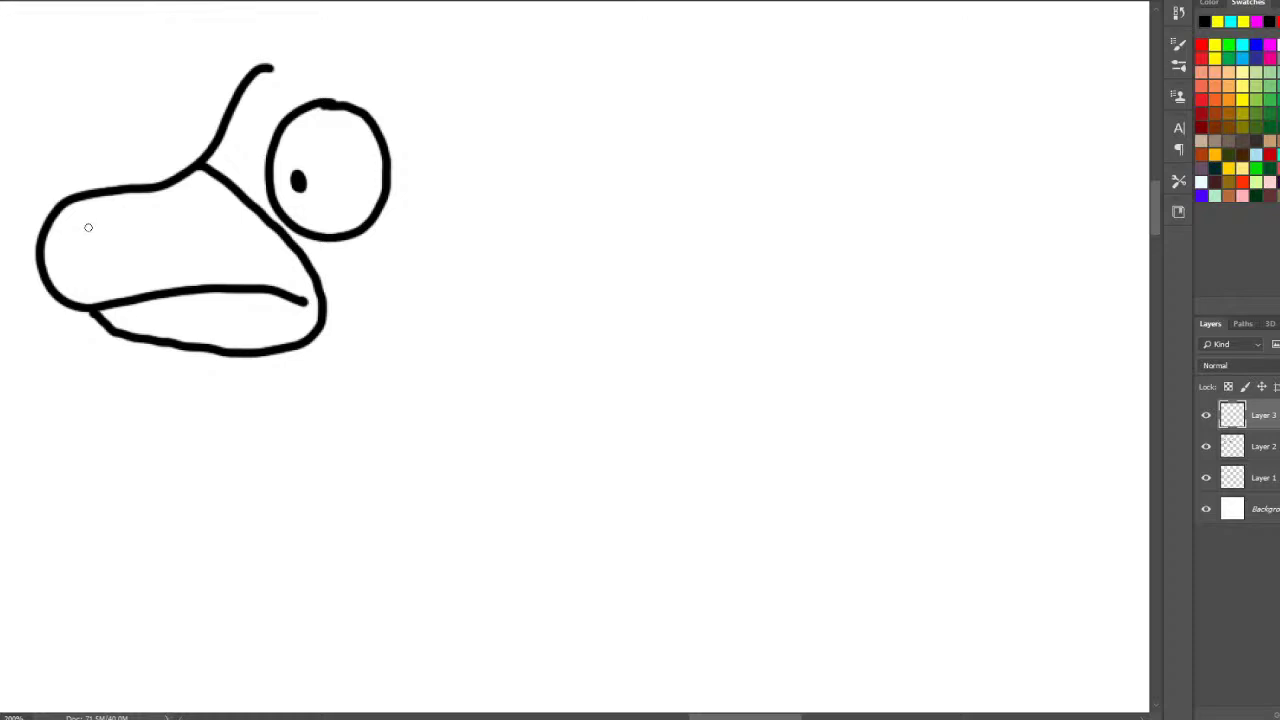
left_click_drag(88, 227, 86, 231)
- Draw the horse's rounded head top and back of the neck, two pointed ears and a curved cheek line around the eye
left_click_drag(1160, 215, 1154, 189)
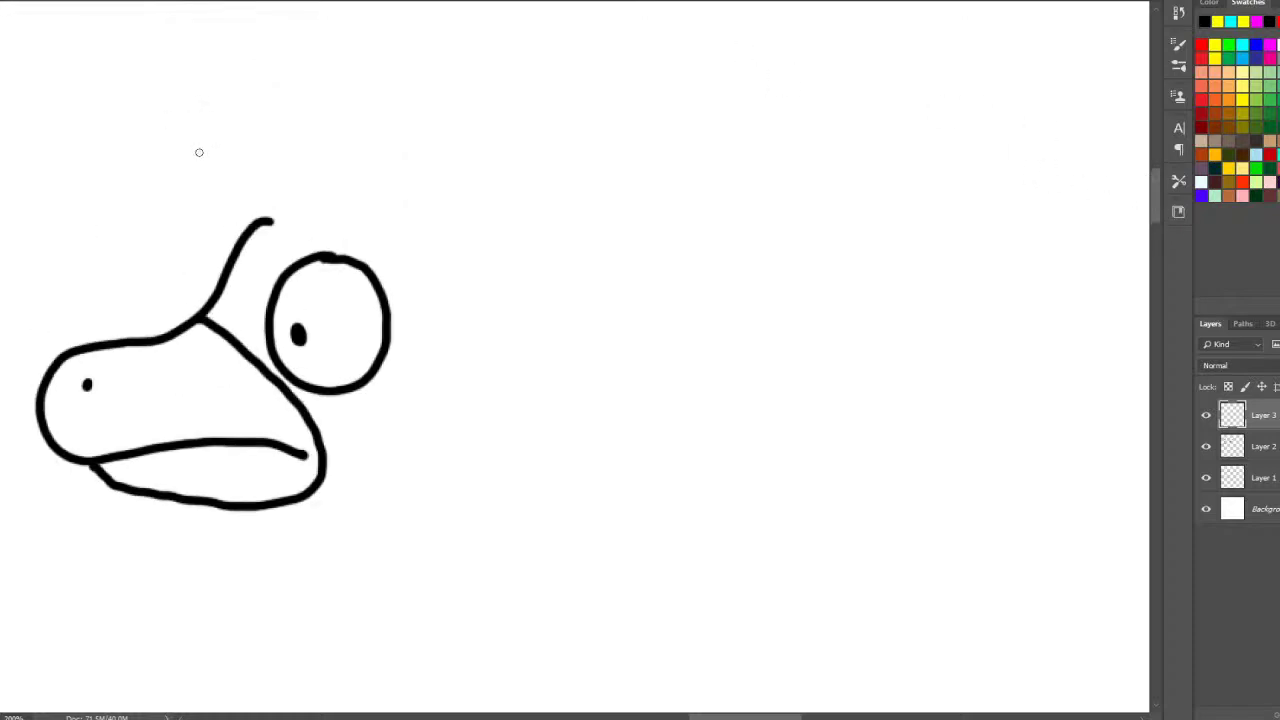
mouse_move(266, 219)
left_mouse_down()
mouse_move(284, 207)
mouse_move(380, 210)
mouse_move(455, 303)
mouse_move(459, 433)
mouse_move(436, 487)
left_mouse_up()
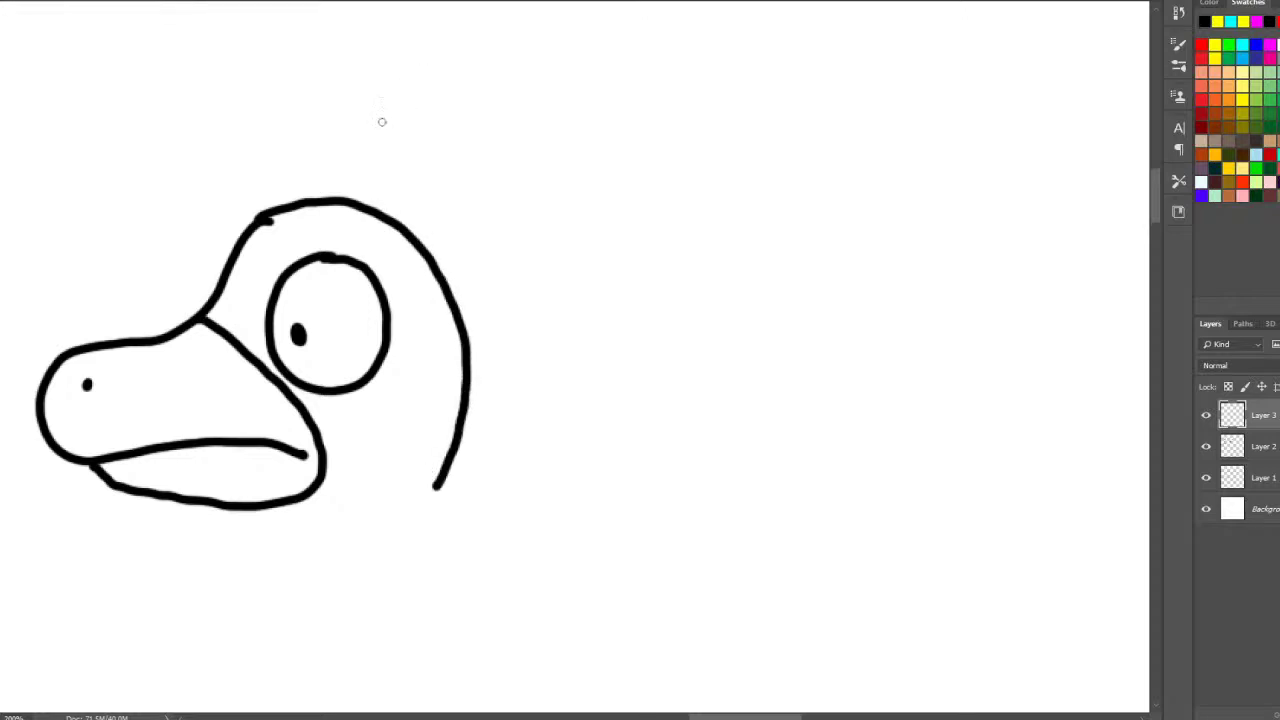
mouse_move(350, 197)
left_mouse_down()
mouse_move(427, 94)
mouse_move(448, 114)
mouse_move(420, 247)
left_mouse_up()
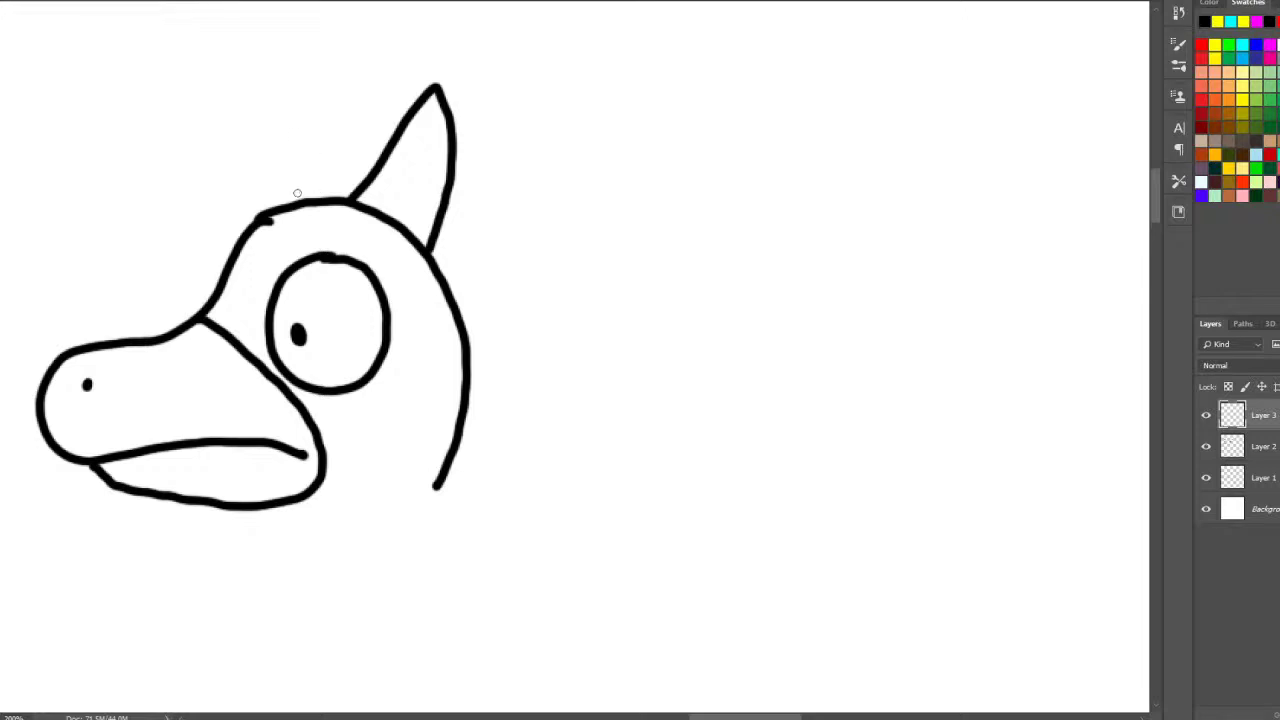
mouse_move(297, 198)
left_mouse_down()
mouse_move(339, 75)
mouse_move(360, 182)
left_mouse_up()
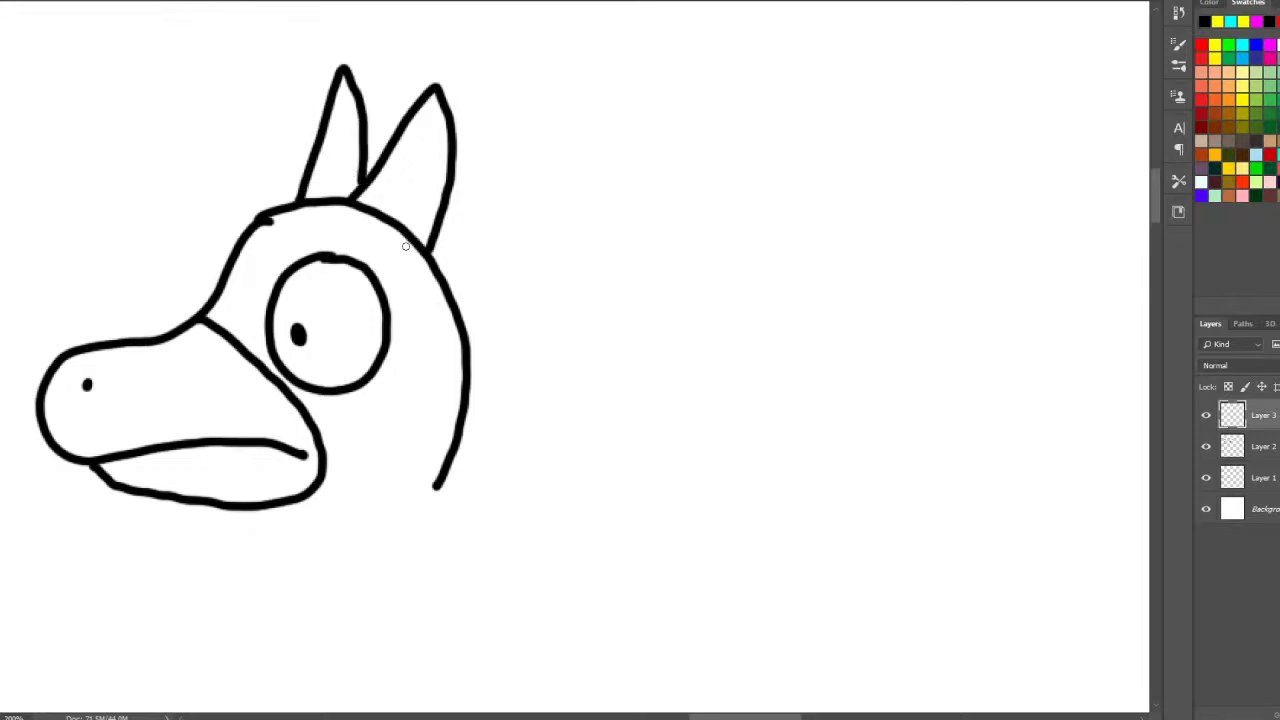
mouse_move(430, 260)
left_mouse_down()
mouse_move(446, 312)
mouse_move(437, 376)
mouse_move(398, 441)
mouse_move(316, 463)
left_mouse_up()
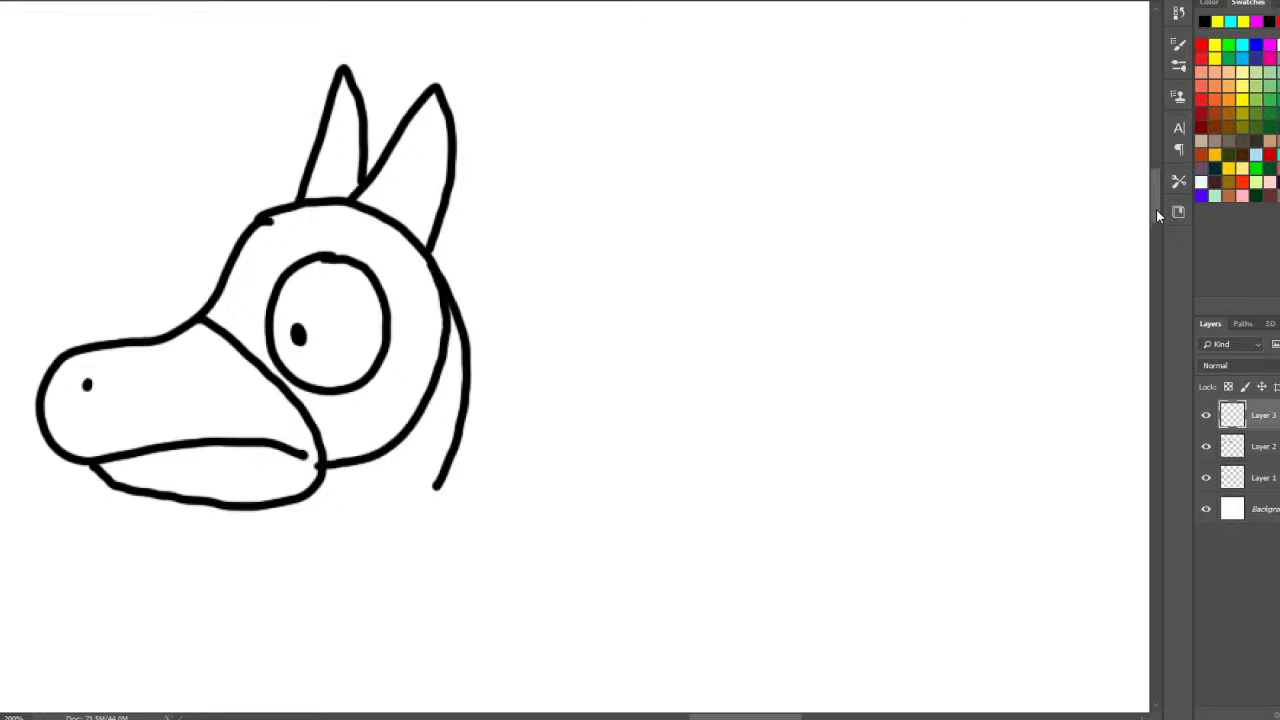
- Draw the front of the horse's neck and two stubby front legs, each divided by a curved hoof band
left_click_drag(1156, 209, 1156, 233)
scroll(1155, 233, "down", 2)
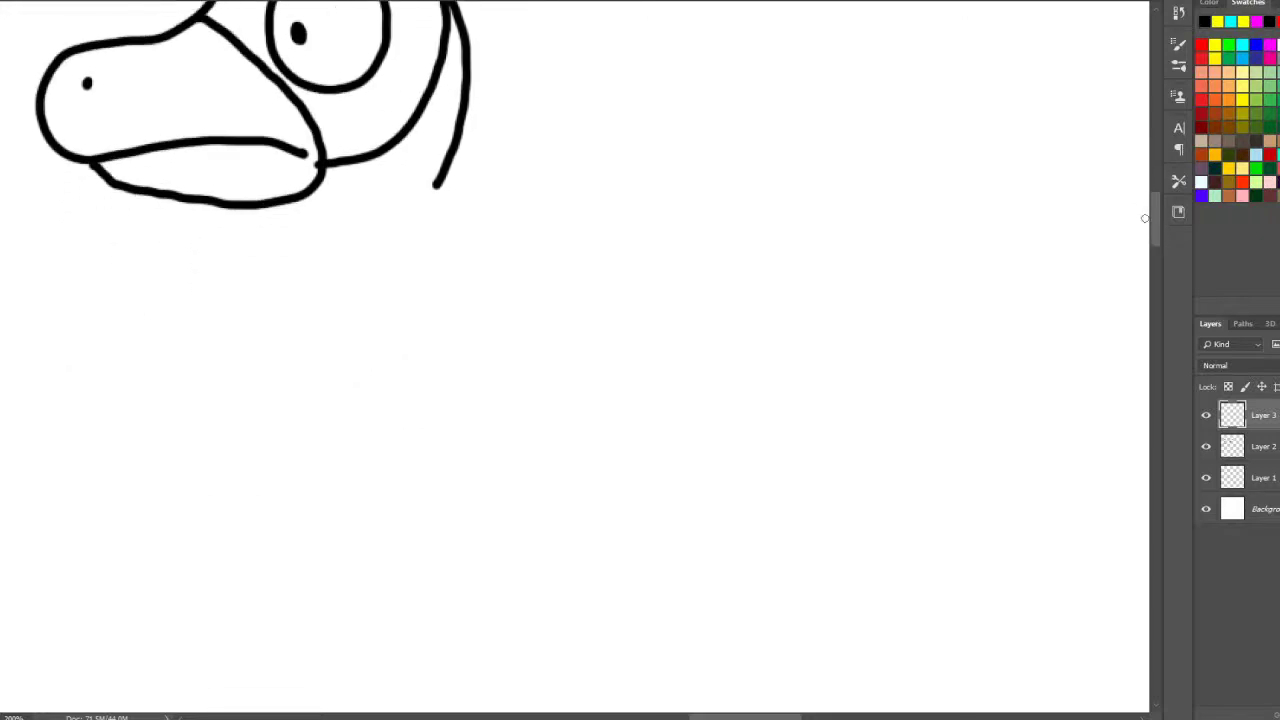
mouse_move(269, 204)
left_mouse_down()
mouse_move(264, 277)
mouse_move(320, 392)
left_mouse_up()
mouse_move(374, 317)
left_mouse_down()
mouse_move(205, 505)
mouse_move(358, 557)
mouse_move(437, 394)
mouse_move(416, 318)
mouse_move(373, 304)
left_mouse_up()
mouse_move(283, 348)
left_mouse_down()
mouse_move(152, 410)
mouse_move(128, 447)
mouse_move(200, 510)
left_mouse_up()
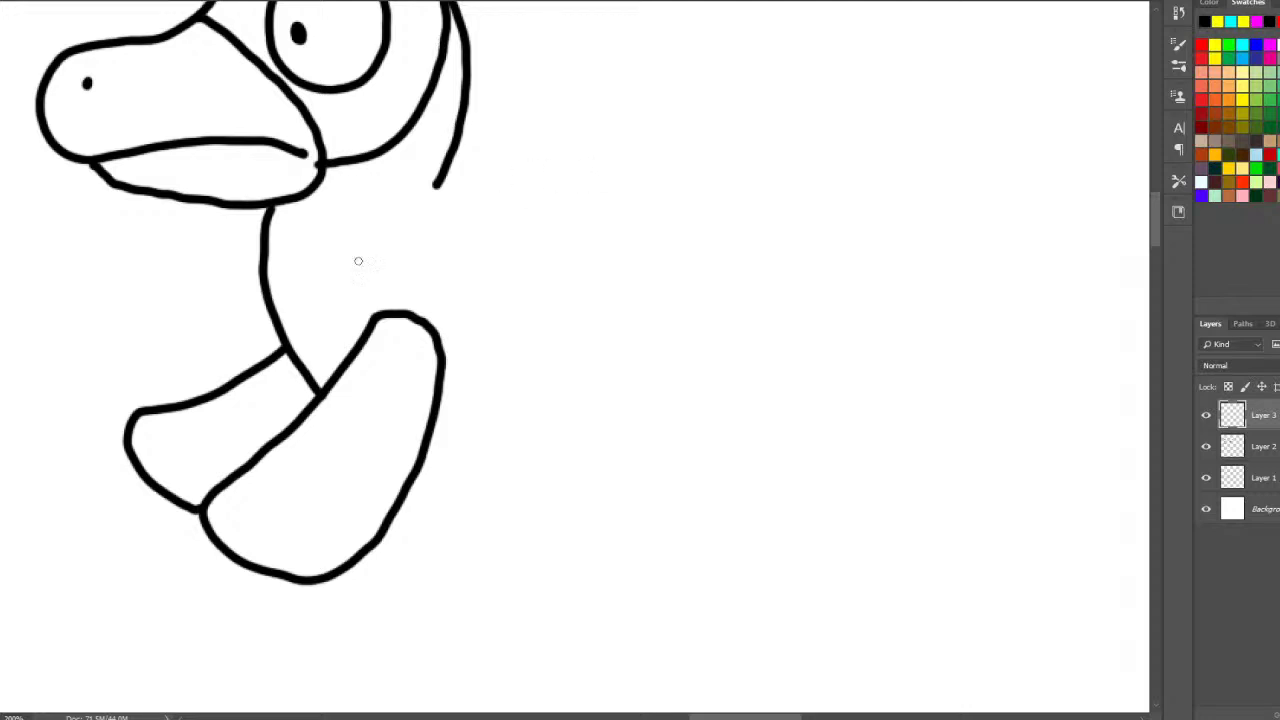
left_click_drag(313, 405, 418, 465)
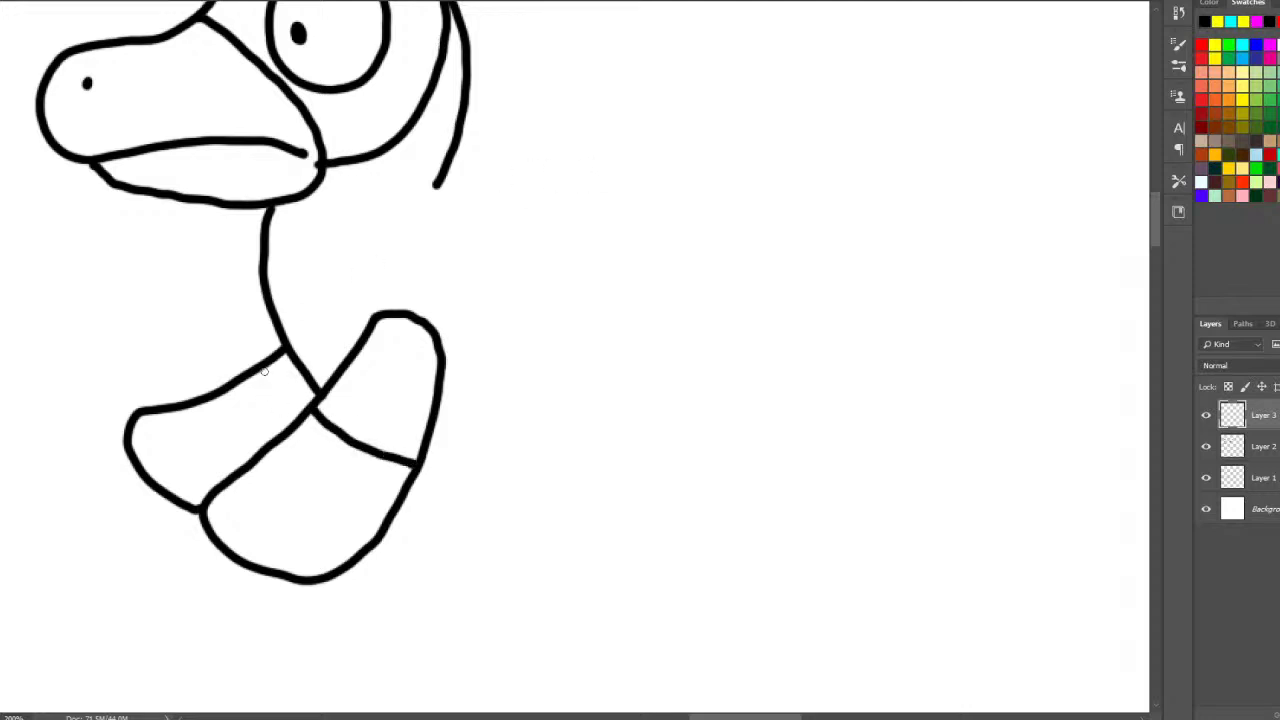
left_click_drag(262, 368, 300, 412)
- Draw the horse's back ending in a jagged torn edge, a spiky burst above the gap, and the rear half's torn edge and rump
mouse_move(440, 187)
left_mouse_down()
mouse_move(450, 240)
mouse_move(533, 283)
mouse_move(537, 327)
mouse_move(515, 359)
mouse_move(513, 407)
mouse_move(488, 438)
mouse_move(428, 437)
left_mouse_up()
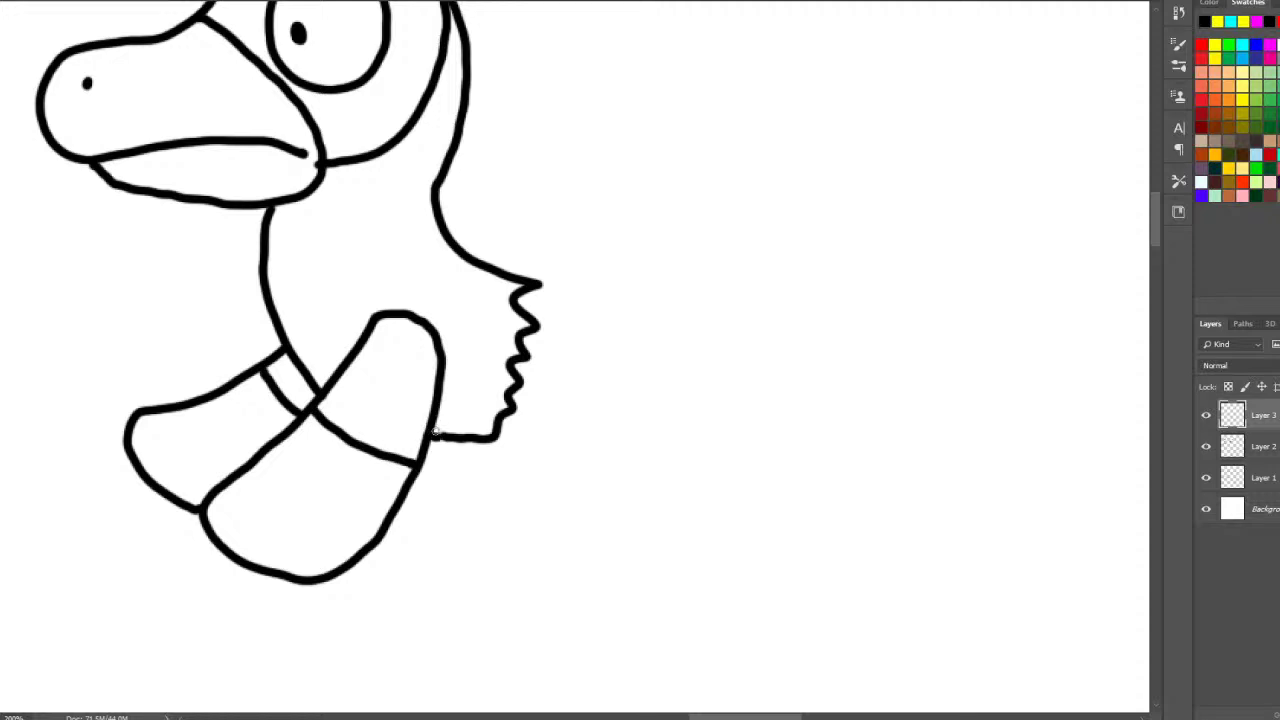
mouse_move(541, 244)
left_mouse_down()
mouse_move(552, 186)
mouse_move(621, 179)
mouse_move(660, 215)
mouse_move(705, 183)
mouse_move(762, 208)
mouse_move(724, 240)
mouse_move(722, 416)
mouse_move(691, 454)
mouse_move(726, 460)
left_mouse_up()
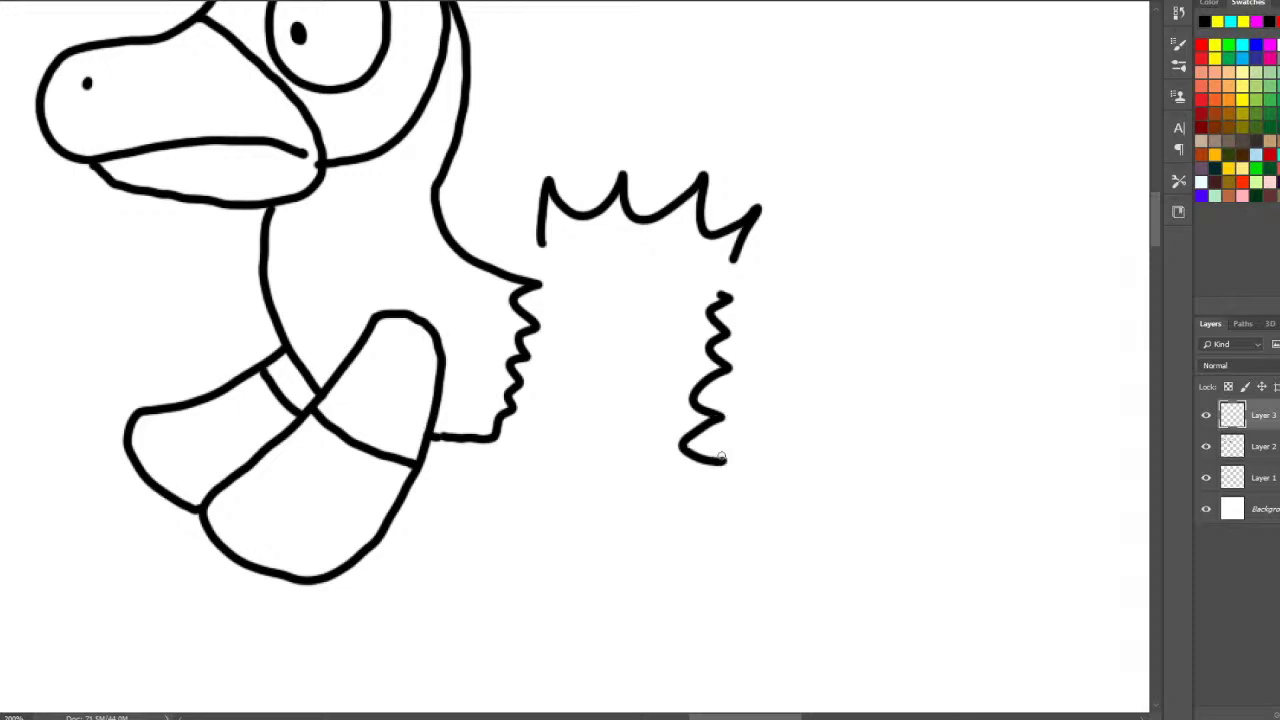
mouse_move(718, 296)
left_mouse_down()
mouse_move(854, 243)
mouse_move(903, 259)
mouse_move(937, 325)
left_mouse_up()
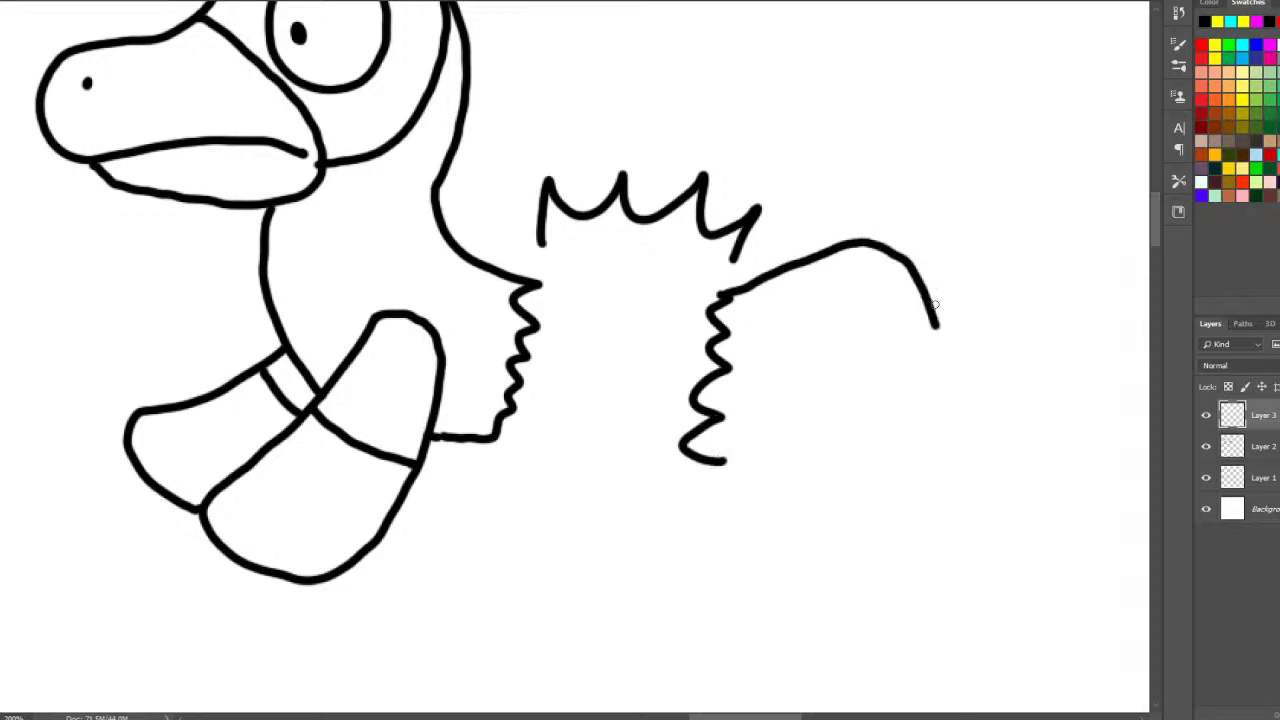
- Draw the horse's layered wavy tail, a hind leg with a hoof band, and the rear belly line meeting the torn edge
mouse_move(882, 246)
left_mouse_down()
mouse_move(968, 214)
mouse_move(1036, 252)
mouse_move(1018, 262)
mouse_move(905, 256)
left_mouse_up()
mouse_move(1024, 254)
left_mouse_down()
mouse_move(1077, 272)
mouse_move(1032, 309)
mouse_move(941, 289)
mouse_move(1082, 235)
mouse_move(1103, 265)
mouse_move(1053, 317)
mouse_move(949, 301)
mouse_move(1062, 457)
left_mouse_up()
mouse_move(892, 550)
left_mouse_down()
mouse_move(834, 481)
mouse_move(937, 366)
mouse_move(939, 336)
mouse_move(1008, 438)
mouse_move(1084, 507)
mouse_move(1035, 566)
mouse_move(917, 537)
mouse_move(872, 466)
mouse_move(857, 396)
mouse_move(892, 345)
mouse_move(927, 326)
left_mouse_up()
key("ctrl+z")
mouse_move(875, 488)
left_mouse_down()
mouse_move(934, 446)
mouse_move(965, 394)
left_mouse_up()
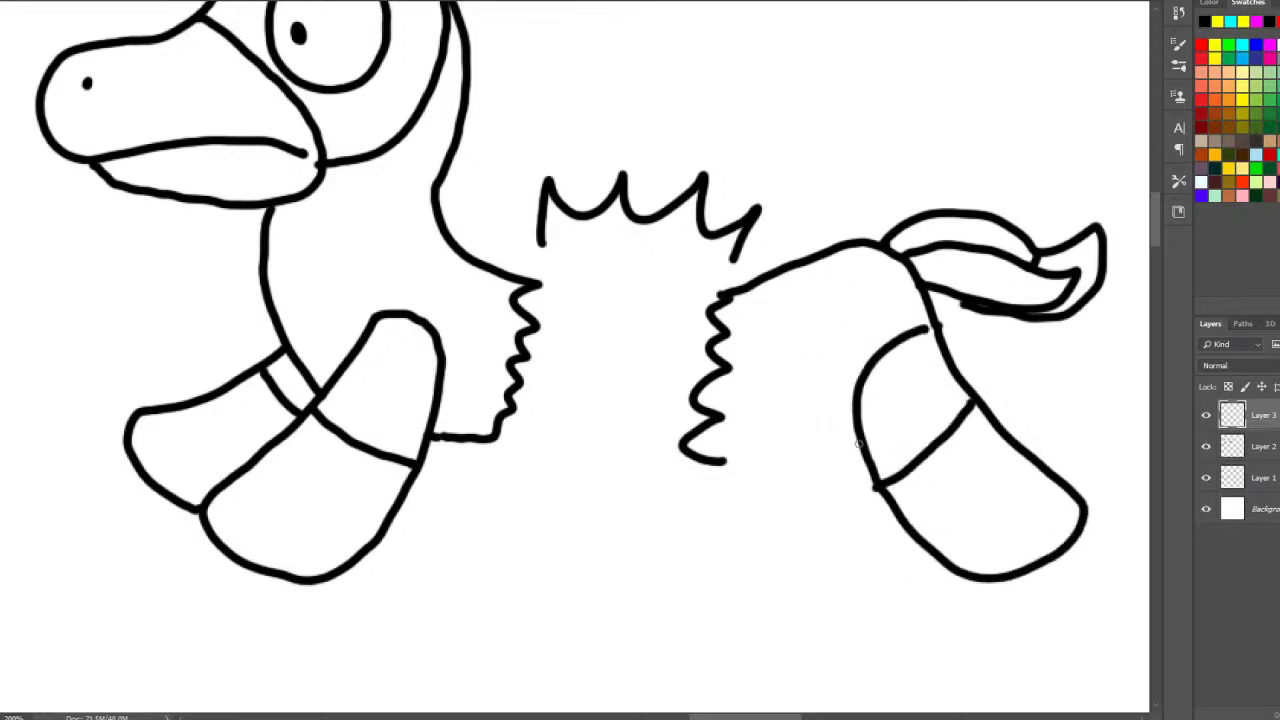
mouse_move(858, 442)
left_mouse_down()
mouse_move(732, 458)
mouse_move(682, 448)
left_mouse_up()
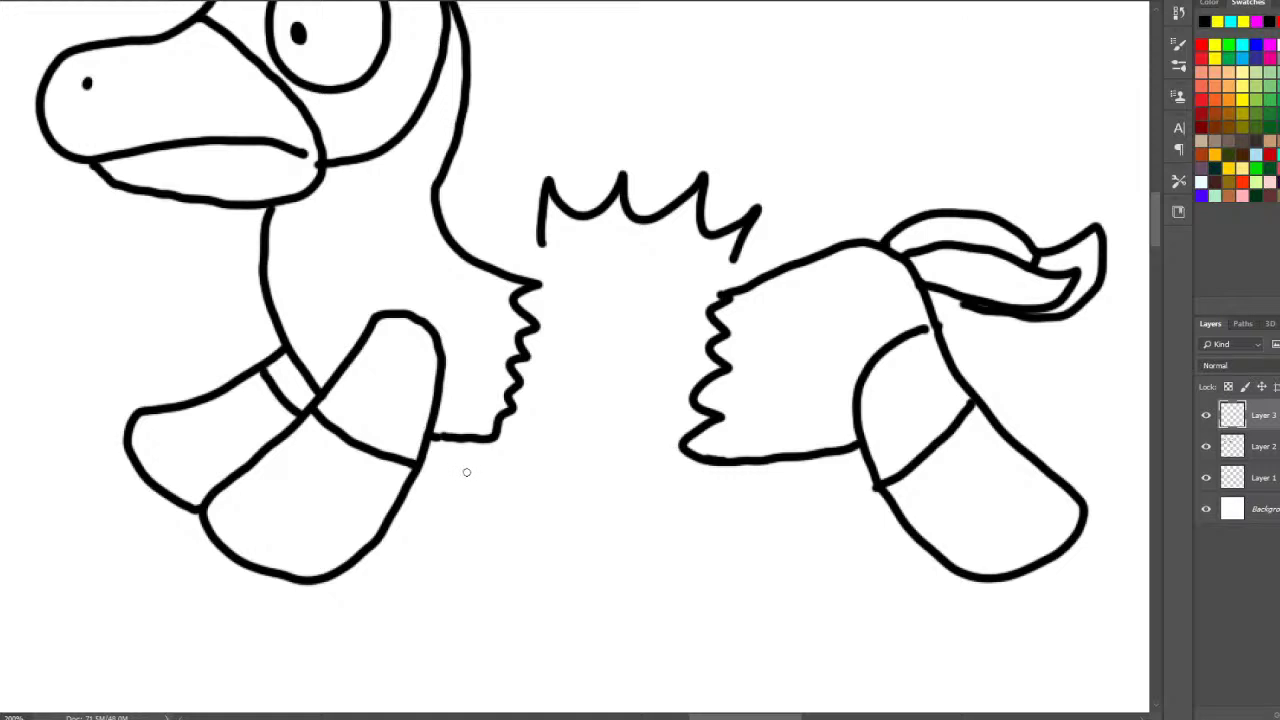
- Draw a spiky burst below the gap in the horse's body and five small circles inside the gap
mouse_move(484, 460)
left_mouse_down()
mouse_move(477, 494)
mouse_move(515, 531)
mouse_move(569, 507)
mouse_move(598, 542)
mouse_move(660, 516)
mouse_move(686, 543)
mouse_move(720, 491)
mouse_move(751, 514)
left_mouse_up()
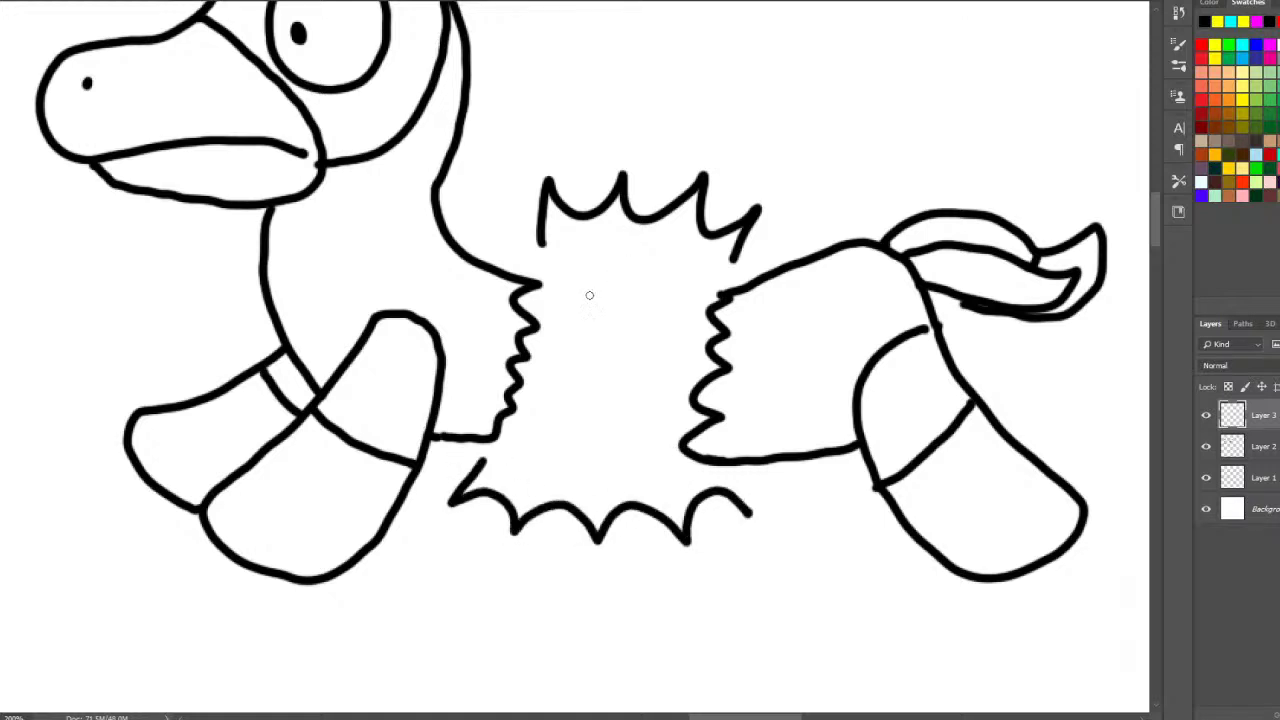
mouse_move(590, 288)
left_mouse_down()
mouse_move(574, 300)
mouse_move(590, 289)
mouse_move(666, 296)
left_mouse_up()
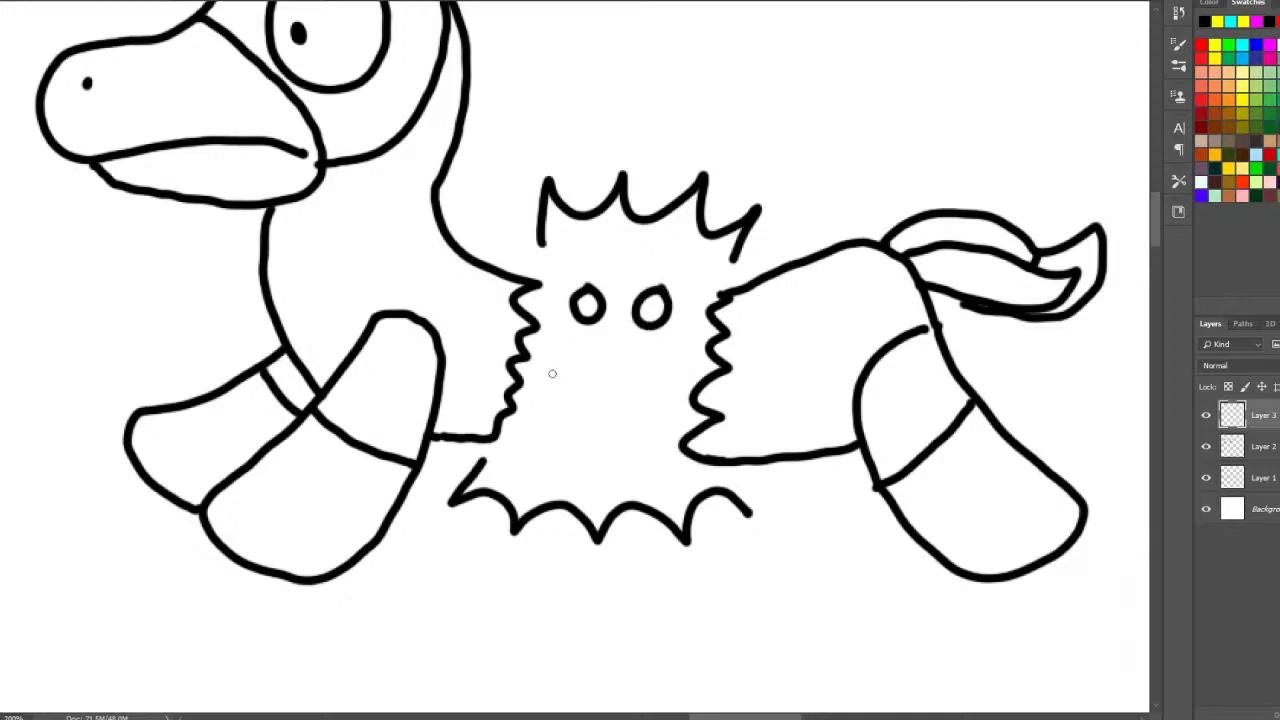
mouse_move(574, 367)
left_mouse_down()
mouse_move(579, 396)
mouse_move(576, 369)
left_mouse_up()
left_click_drag(634, 400, 636, 401)
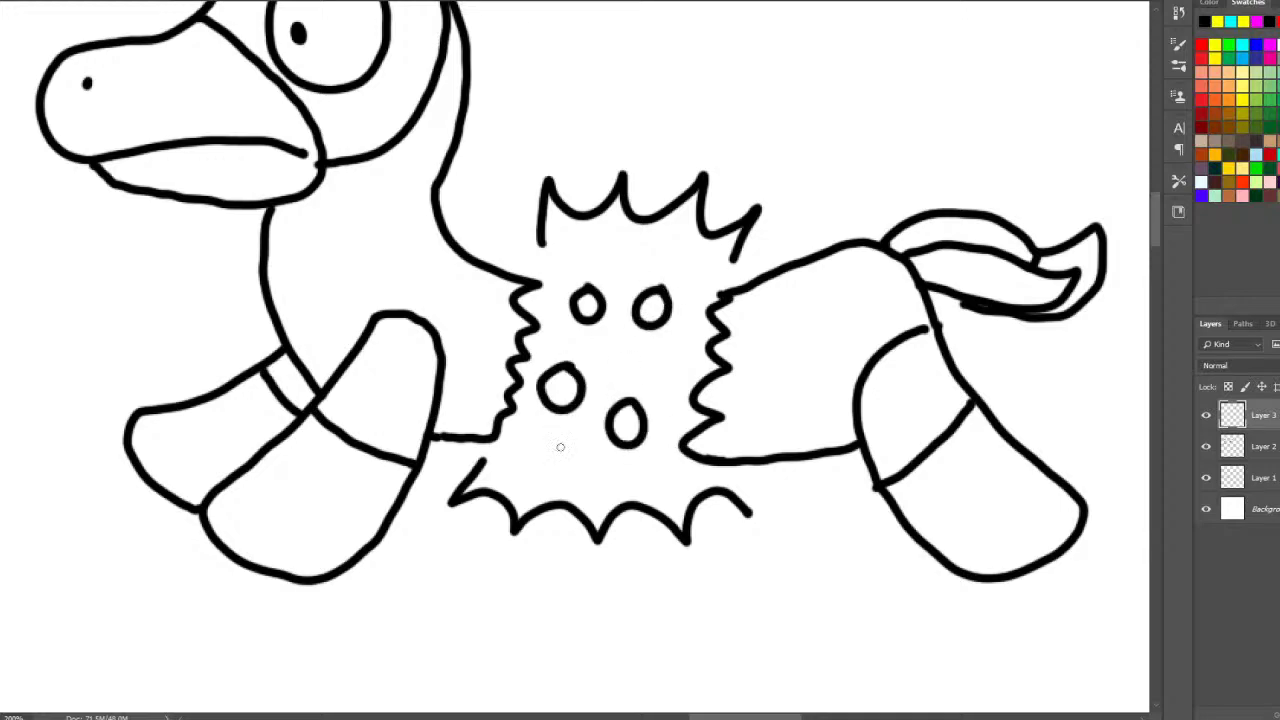
left_click_drag(559, 447, 549, 436)
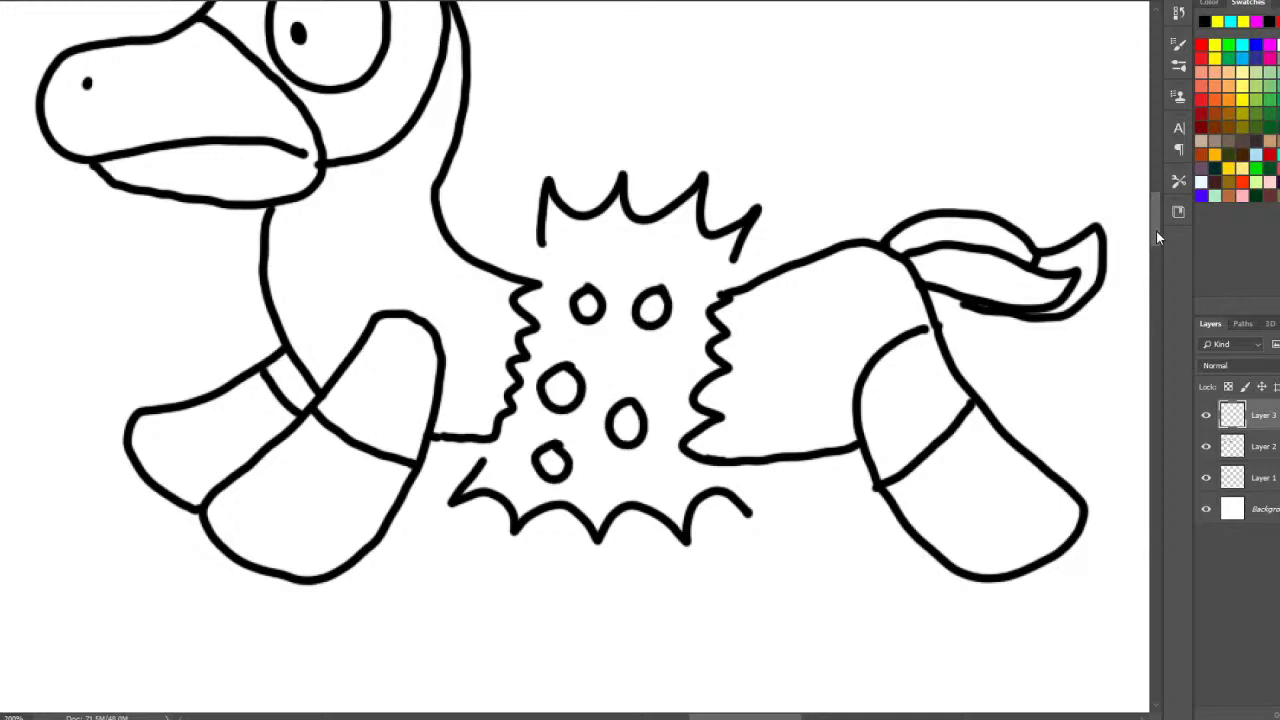
- Draw the first two block-shaped mane segments behind the ear along the back of the neck
mouse_move(1156, 231)
left_mouse_down()
mouse_move(1158, 200)
mouse_move(1158, 214)
left_mouse_up()
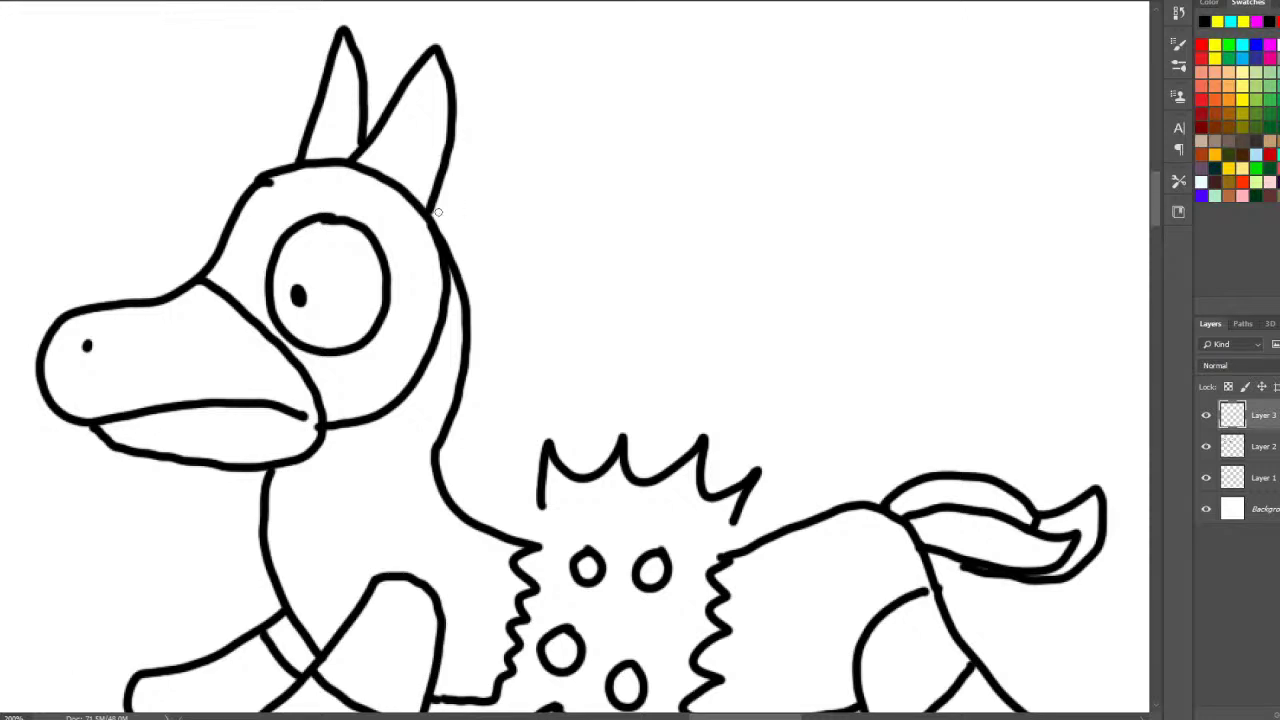
mouse_move(438, 212)
left_mouse_down()
mouse_move(492, 262)
mouse_move(460, 272)
mouse_move(470, 344)
left_mouse_up()
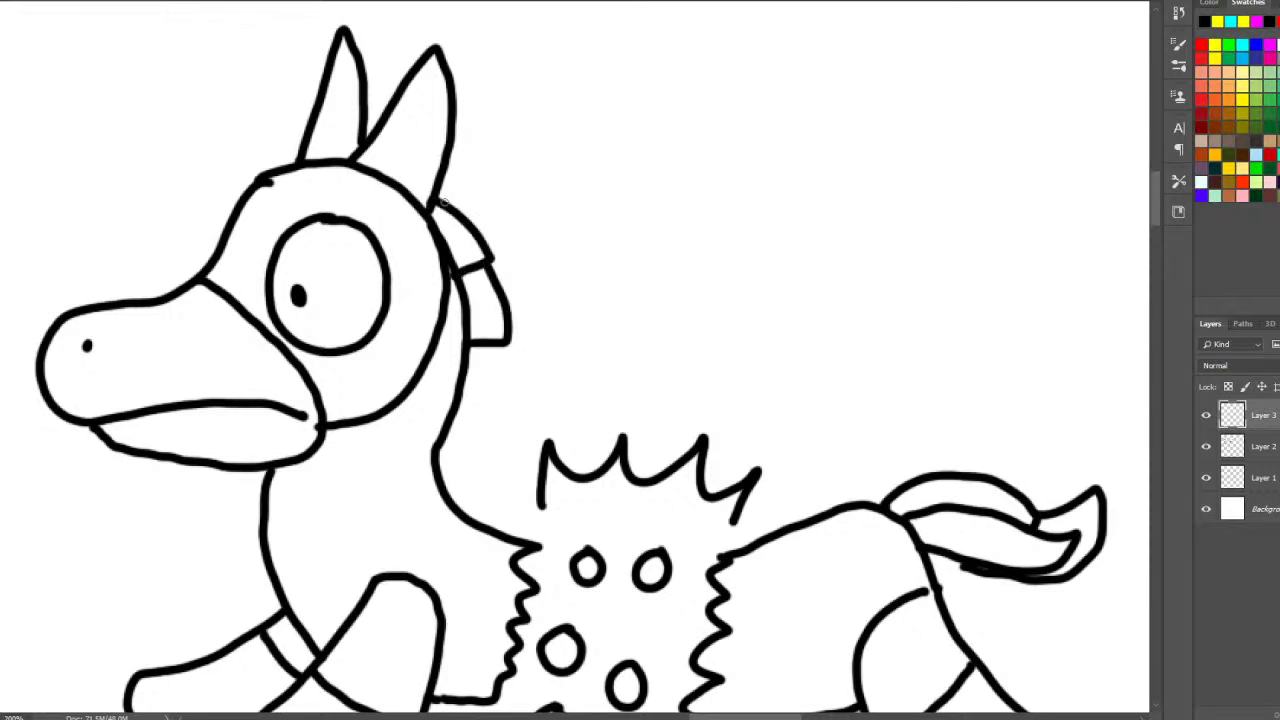
mouse_move(443, 203)
left_mouse_down()
mouse_move(483, 205)
mouse_move(507, 265)
mouse_move(503, 300)
mouse_move(540, 322)
mouse_move(491, 341)
mouse_move(491, 390)
left_mouse_up()
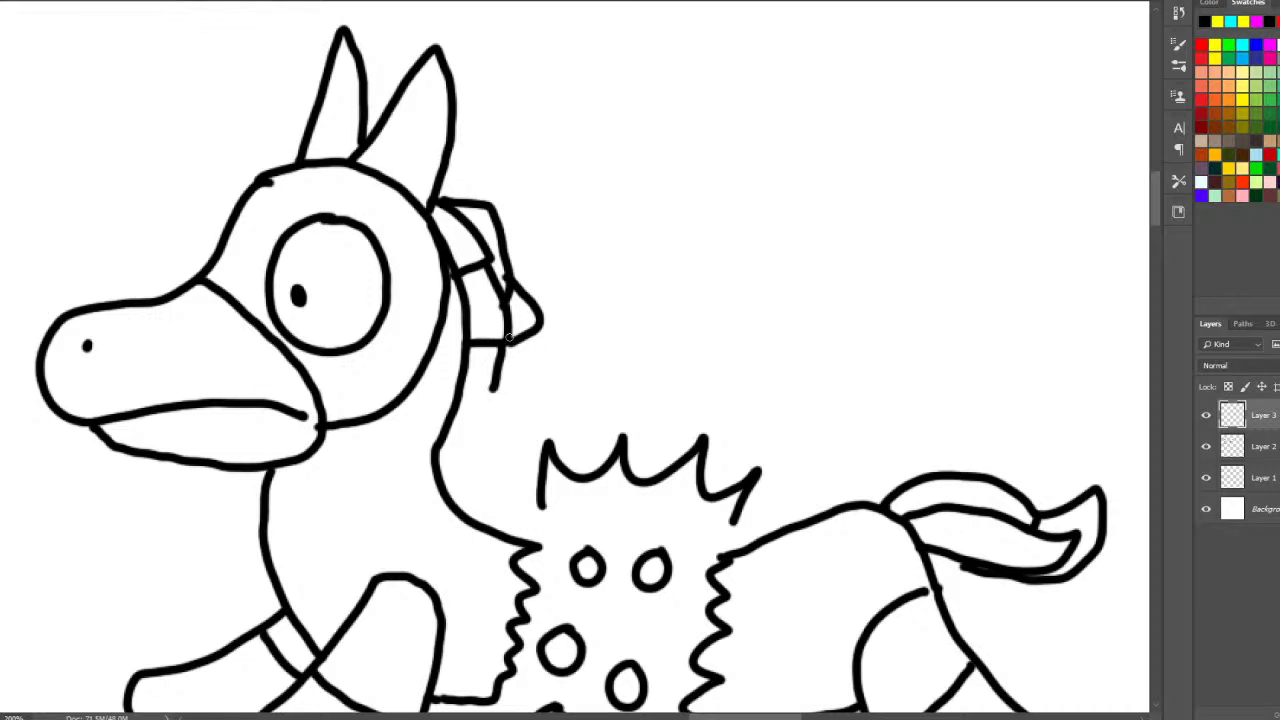
key("ctrl+alt+z")
key("ctrl+alt+z")
key("ctrl+alt+z")
- Draw the remaining mane segments down the neck and a second outer row of layered tufts behind them
mouse_move(500, 345)
left_mouse_down()
mouse_move(494, 398)
mouse_move(439, 392)
mouse_move(486, 409)
mouse_move(482, 451)
mouse_move(440, 478)
left_mouse_up()
mouse_move(452, 210)
left_mouse_down()
mouse_move(519, 298)
mouse_move(505, 325)
mouse_move(526, 354)
mouse_move(508, 381)
mouse_move(516, 370)
mouse_move(507, 433)
mouse_move(499, 390)
left_mouse_up()
mouse_move(505, 434)
left_mouse_down()
mouse_move(468, 488)
mouse_move(426, 495)
left_mouse_up()
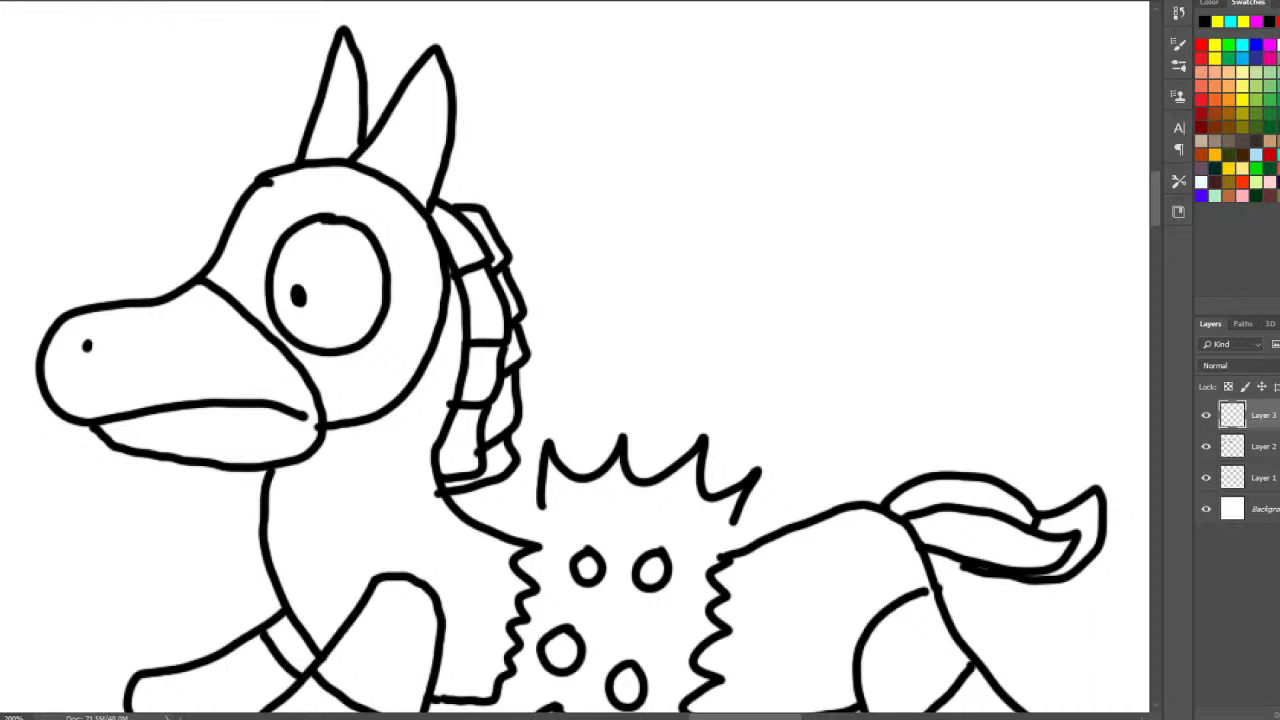
mouse_move(1151, 214)
left_mouse_down()
mouse_move(1154, 314)
mouse_move(1152, 237)
left_mouse_up()
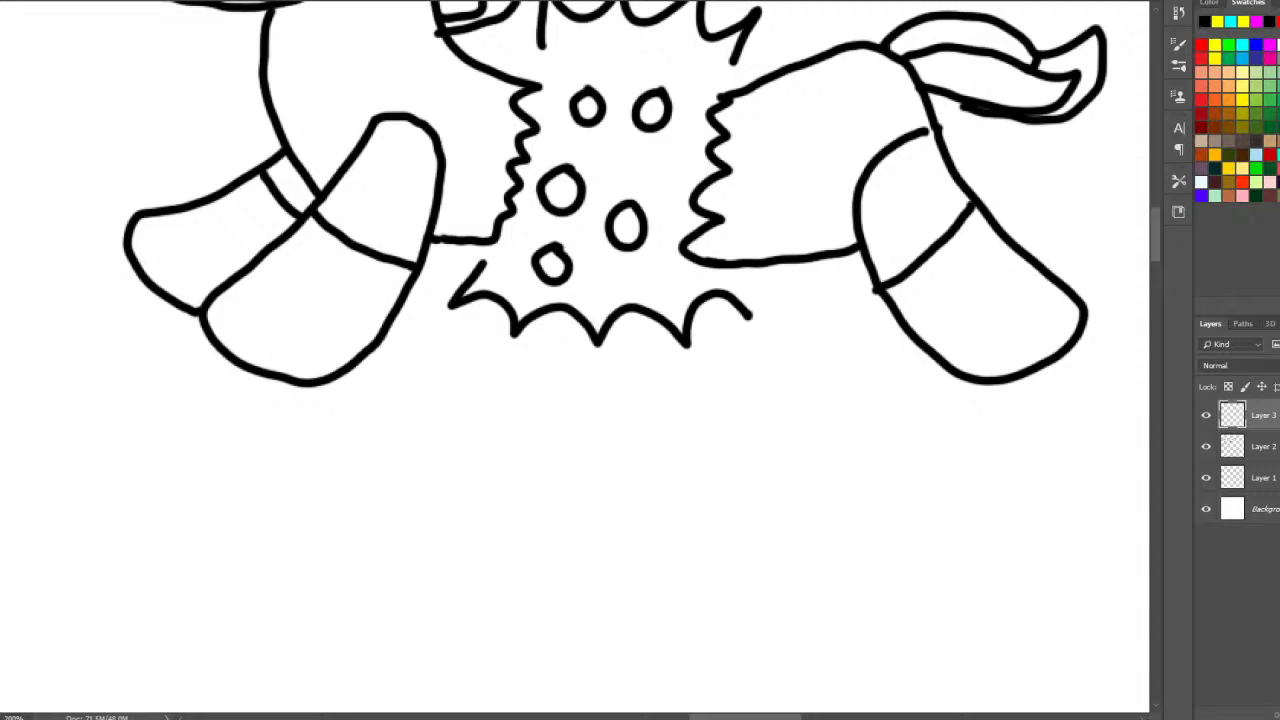
scroll(1155, 260, "down", 3)
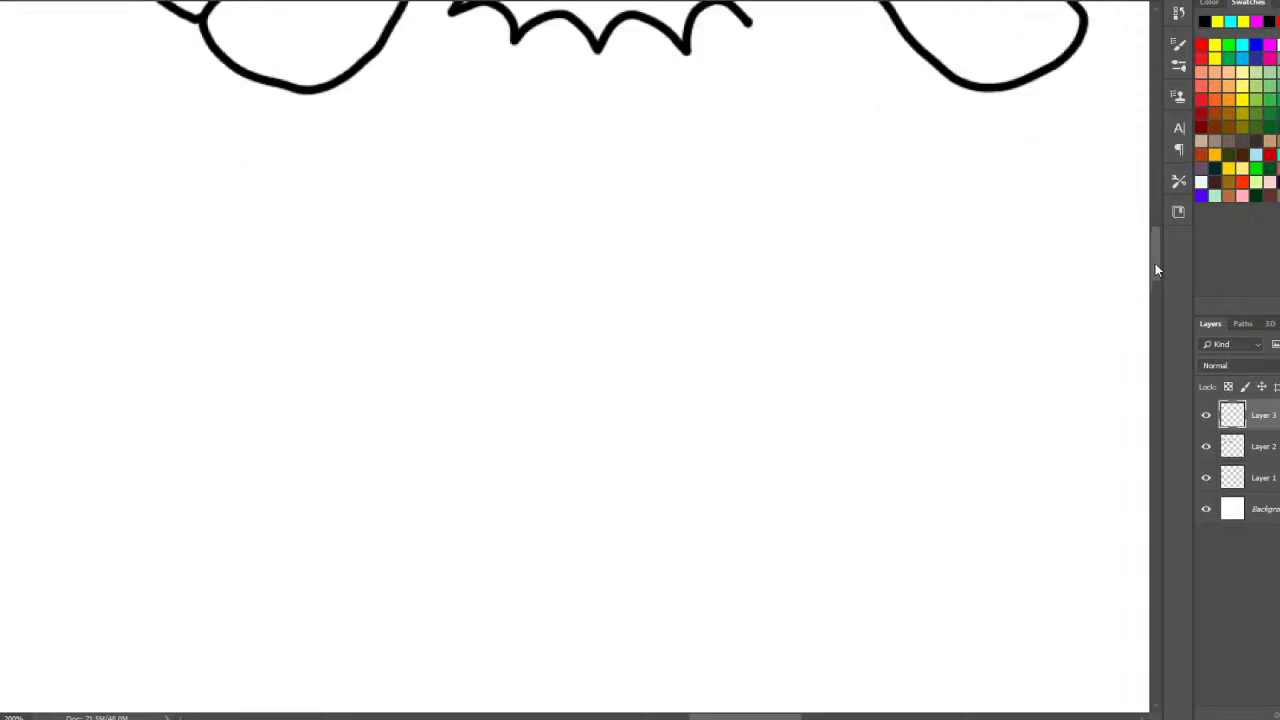
scroll(1157, 266, "up", 1)
mouse_move(421, 284)
left_mouse_down()
mouse_move(907, 311)
mouse_move(907, 429)
mouse_move(770, 448)
mouse_move(492, 428)
left_mouse_up()
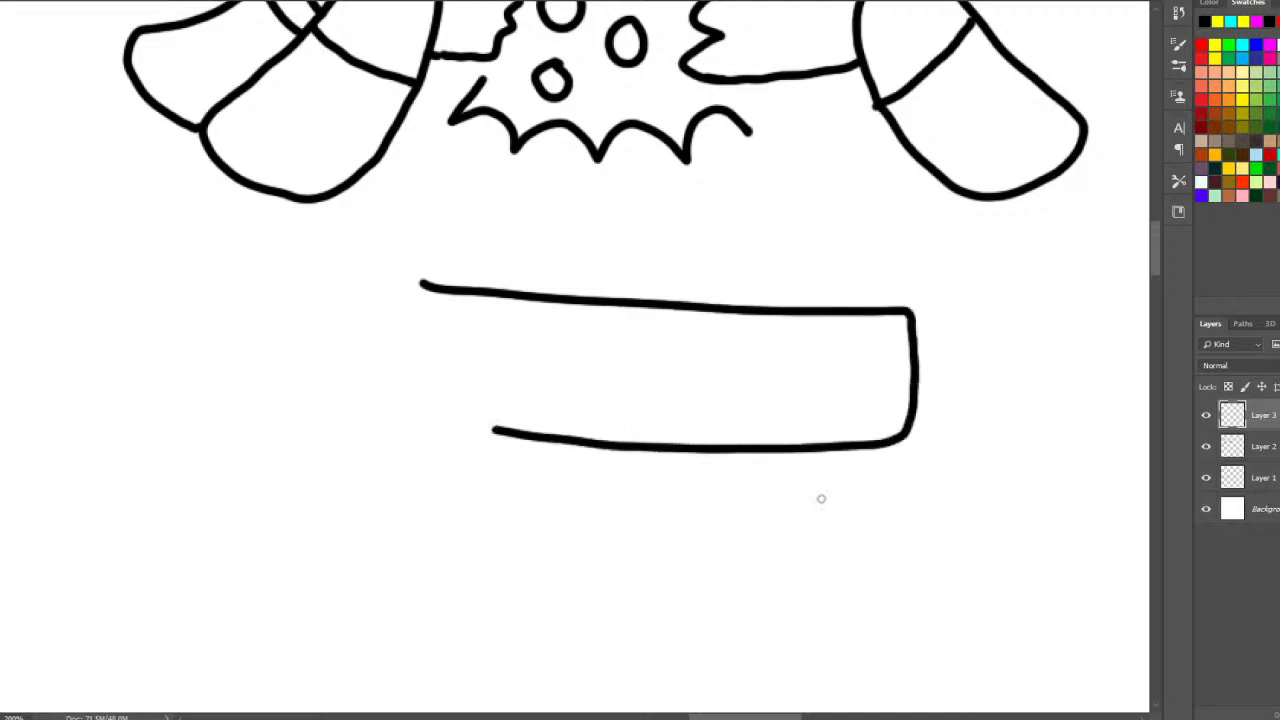
key("ctrl+z")
- On a new layer, draw a blindfold band, a long curved nose, a wide smile and two square teeth below the horse's hind leg
scroll(675, 685, "right", 5)
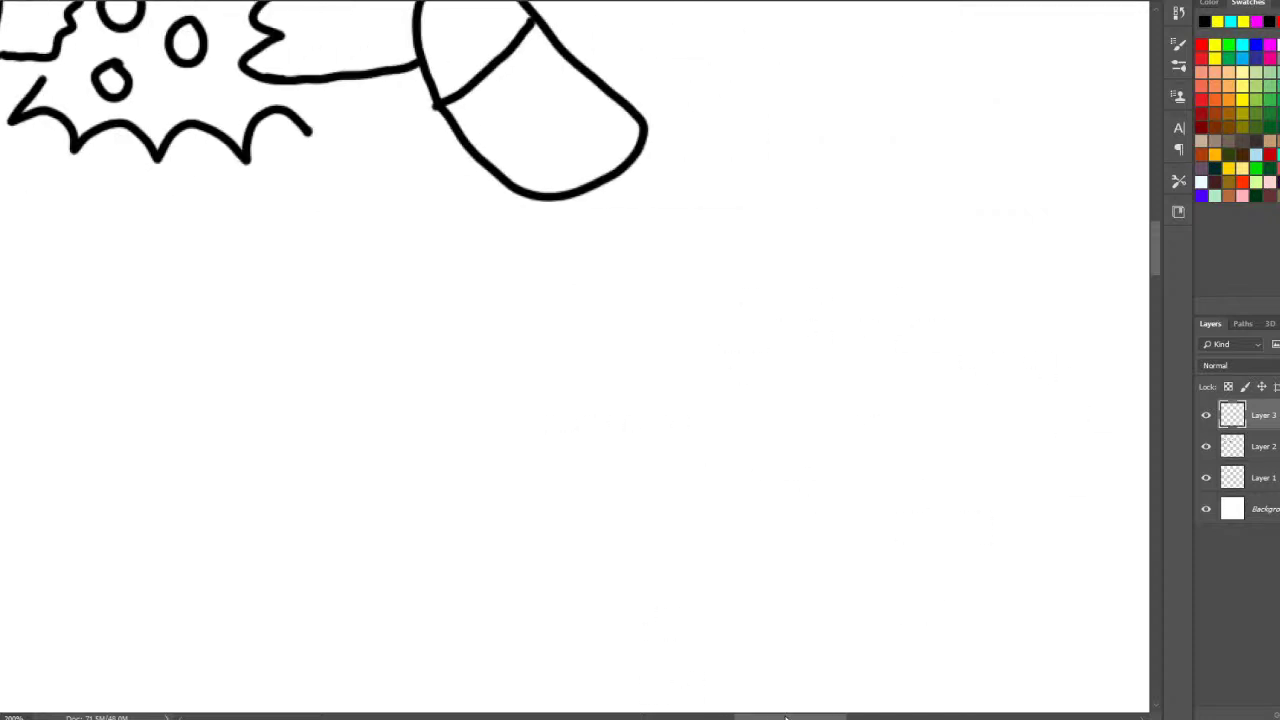
key("ctrl+shift+alt+n")
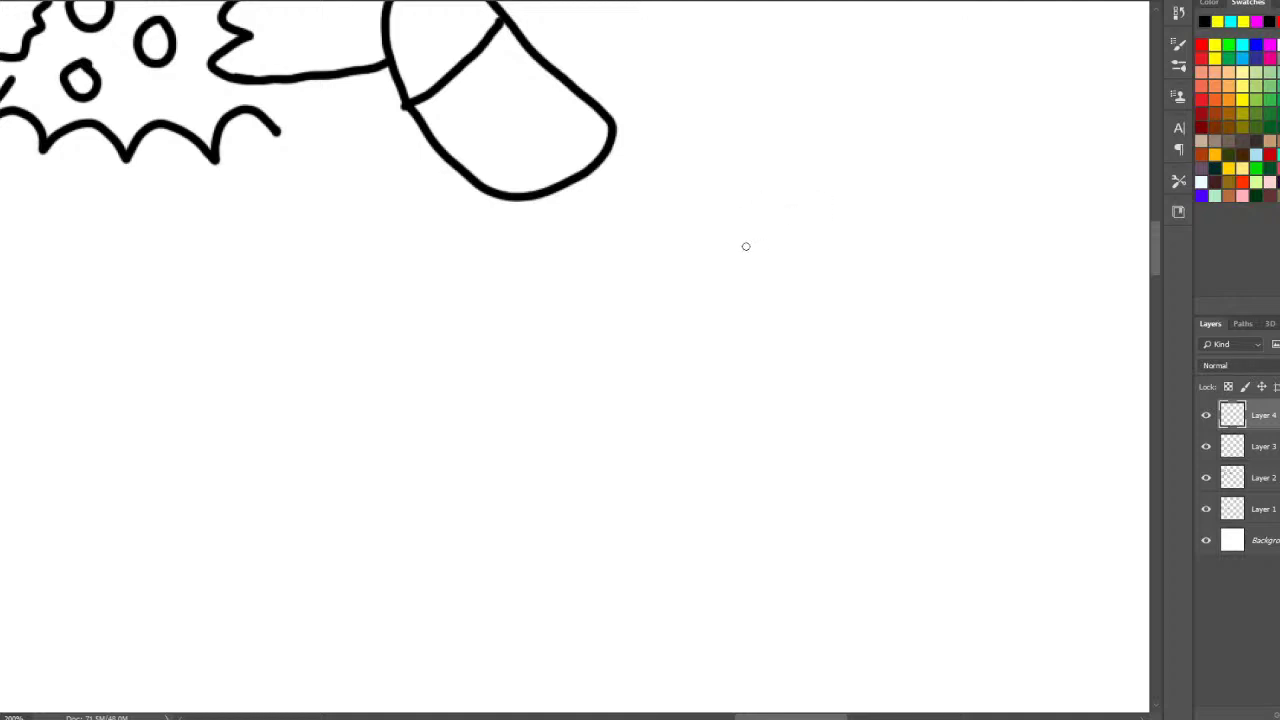
mouse_move(743, 246)
left_mouse_down()
mouse_move(1021, 266)
mouse_move(1020, 362)
mouse_move(876, 365)
mouse_move(629, 335)
mouse_move(638, 252)
mouse_move(745, 246)
left_mouse_up()
mouse_move(776, 357)
left_mouse_down()
mouse_move(600, 363)
mouse_move(614, 428)
mouse_move(748, 451)
mouse_move(823, 424)
mouse_move(855, 395)
left_mouse_up()
mouse_move(698, 456)
left_mouse_down()
mouse_move(697, 491)
mouse_move(831, 509)
mouse_move(914, 482)
mouse_move(947, 448)
mouse_move(944, 411)
mouse_move(939, 424)
mouse_move(977, 440)
left_mouse_up()
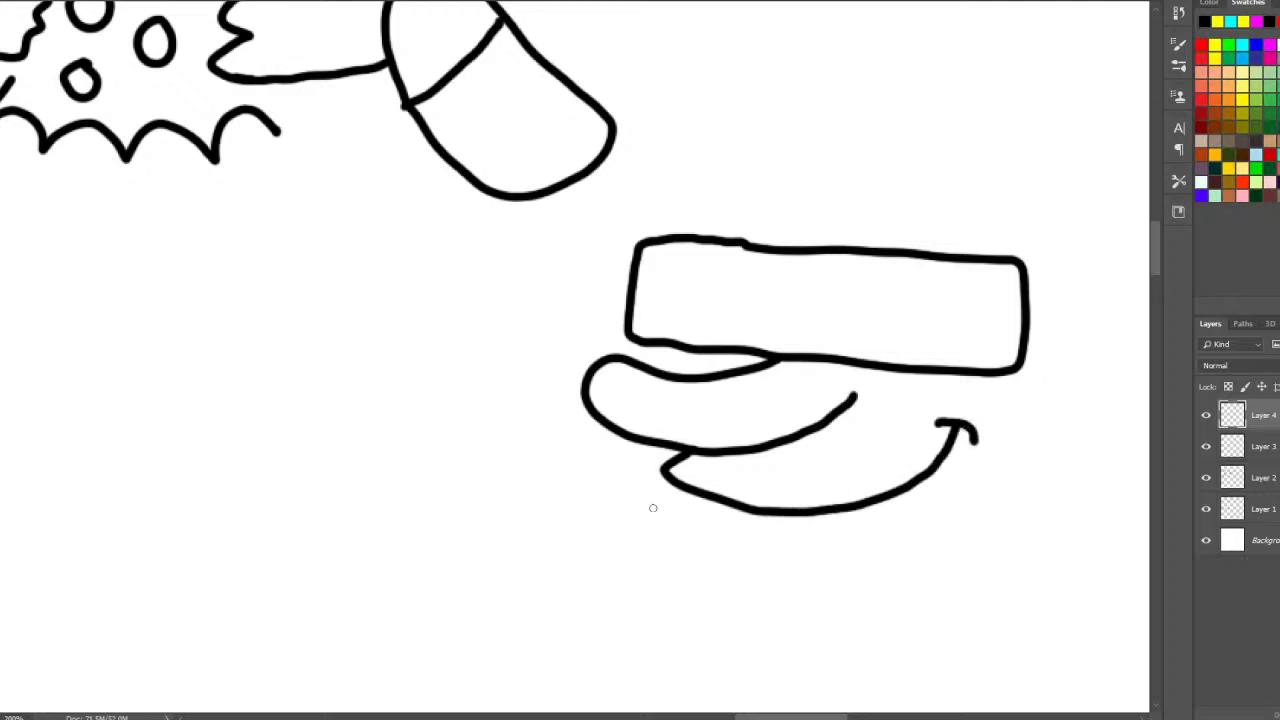
mouse_move(664, 484)
left_mouse_down()
mouse_move(686, 533)
mouse_move(714, 498)
left_mouse_up()
mouse_move(790, 518)
left_mouse_down()
mouse_move(848, 547)
mouse_move(858, 510)
left_mouse_up()
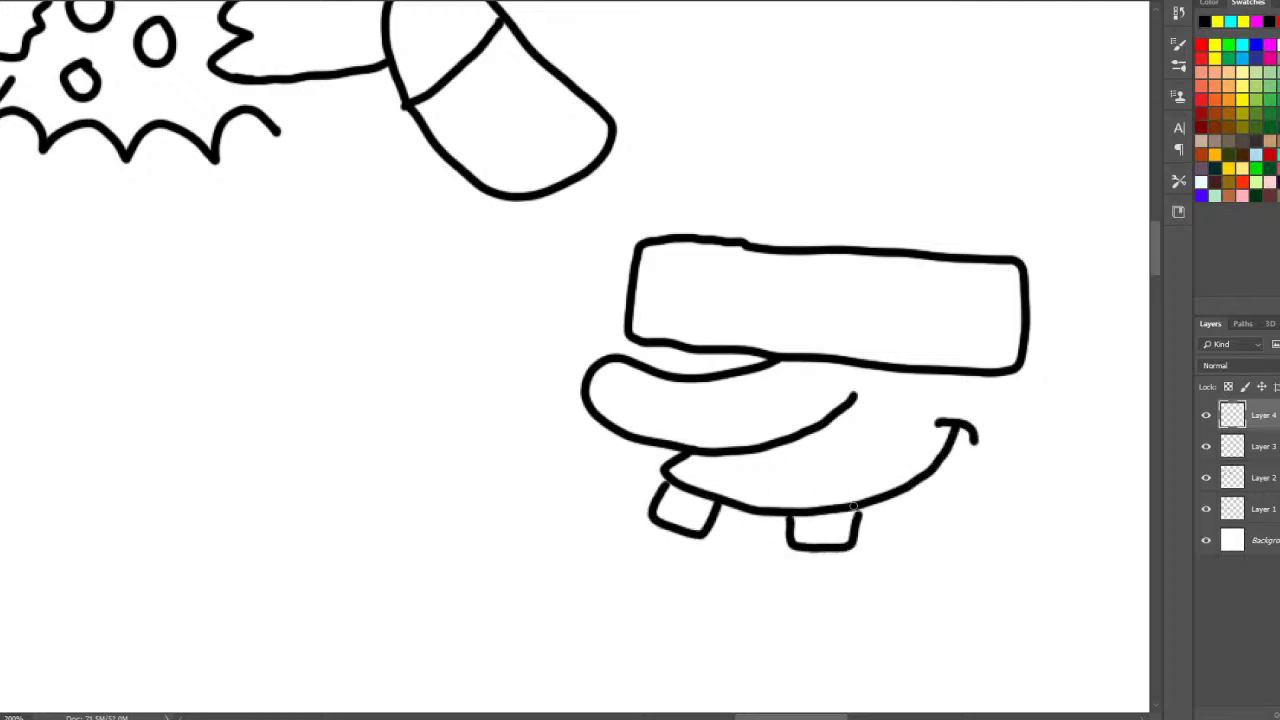
- Add red freckles to the face, three above the corner of the smile and one between the nose and blindfold
left_click(1202, 44)
left_click(953, 389)
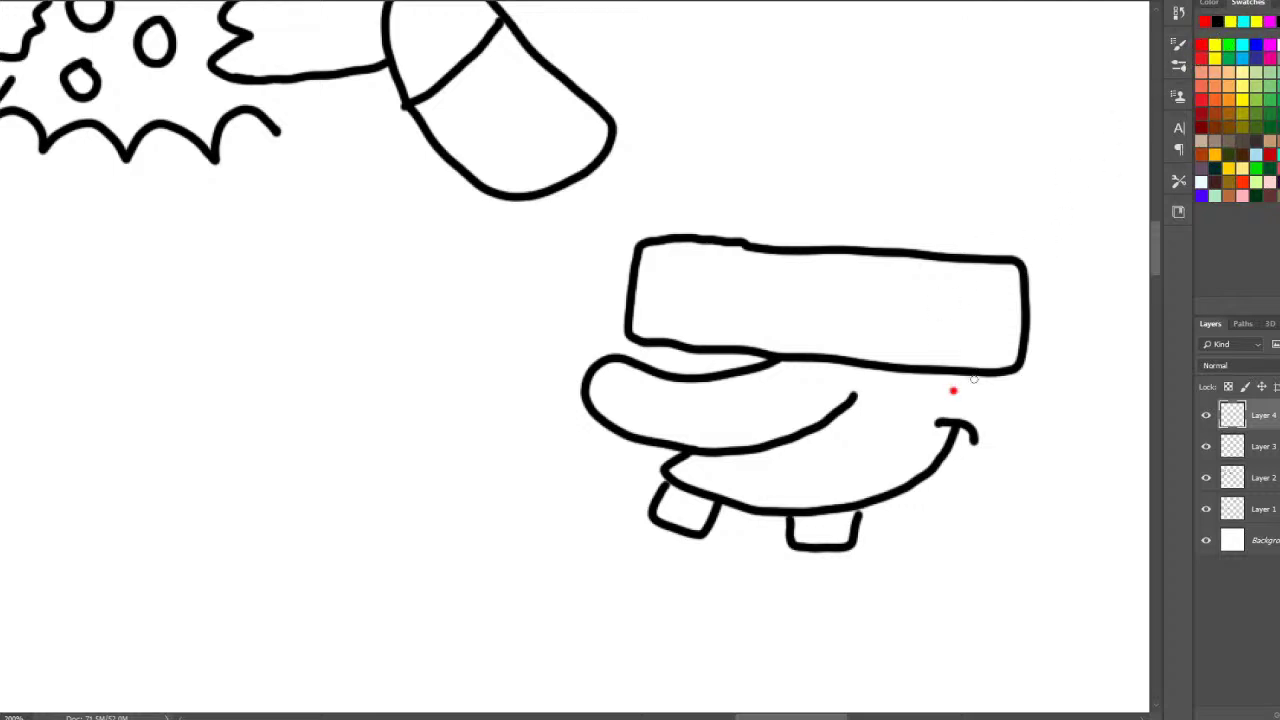
left_click(989, 390)
left_click(999, 406)
left_click(670, 359)
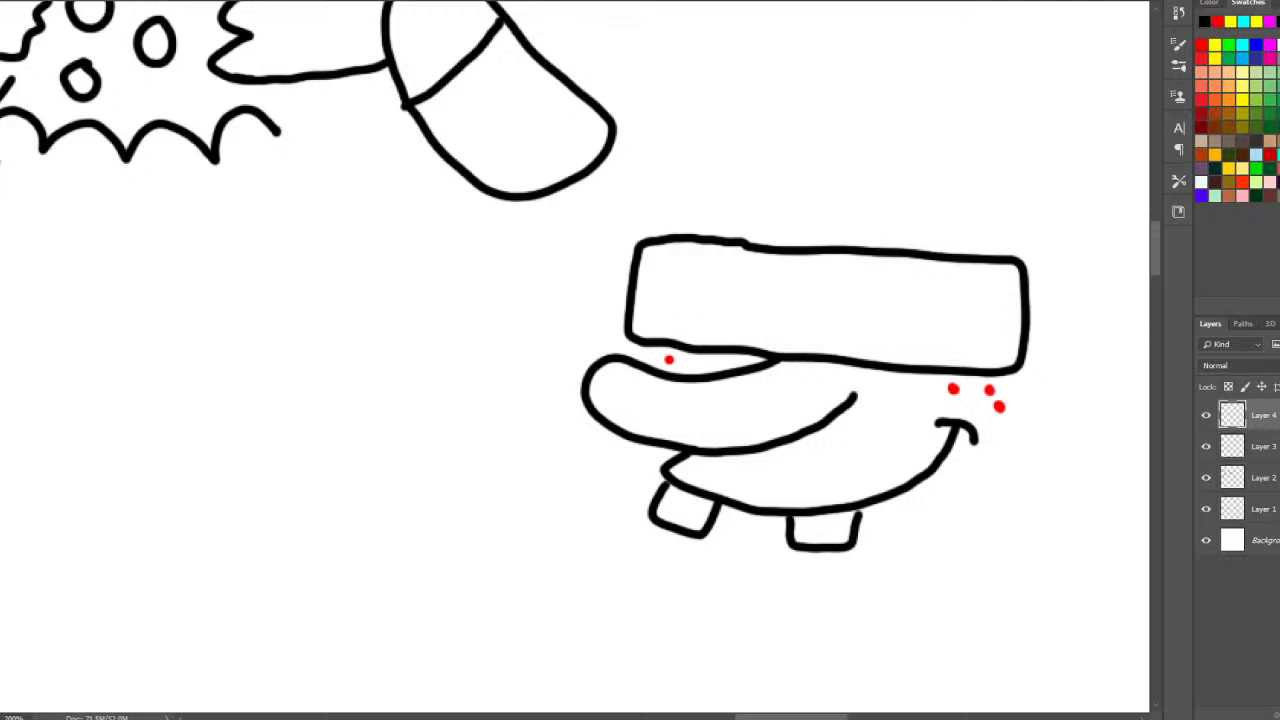
mouse_move(643, 241)
left_mouse_down()
mouse_move(661, 185)
mouse_move(990, 177)
left_mouse_up()
key("ctrl+z")
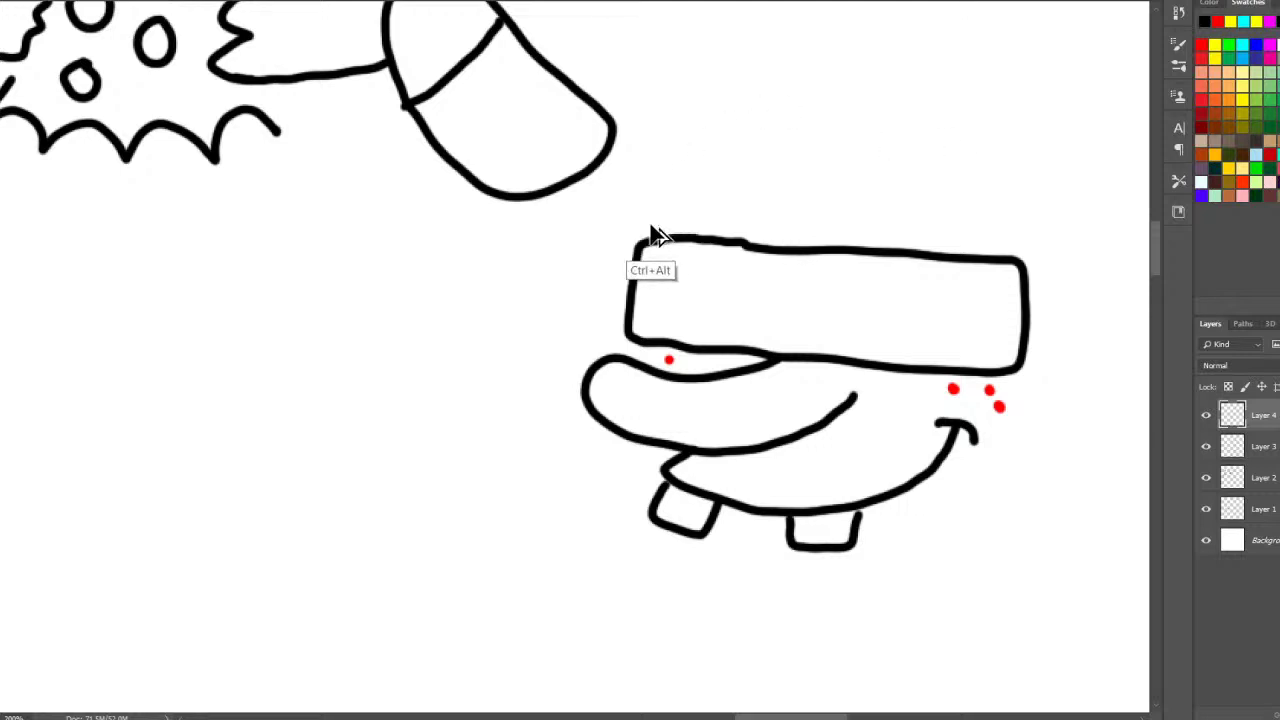
mouse_move(644, 240)
left_mouse_down()
mouse_move(648, 197)
mouse_move(849, 160)
left_mouse_up()
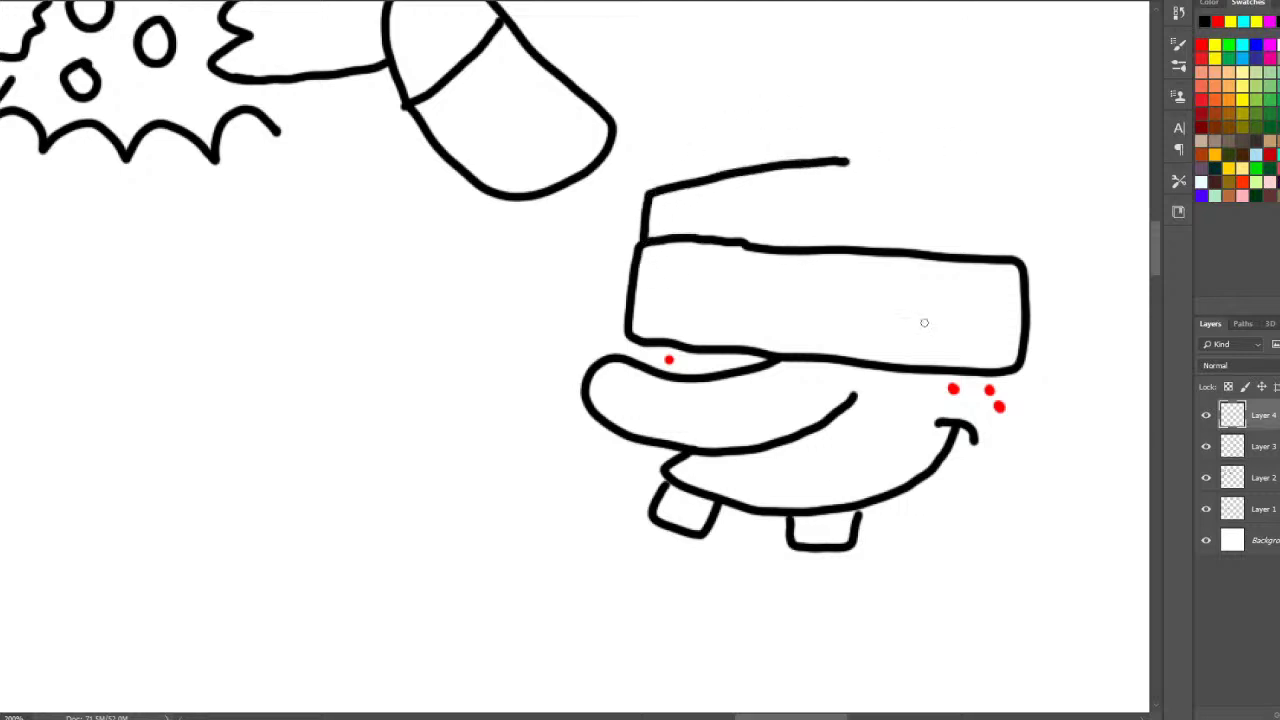
left_click_drag(750, 717, 785, 717)
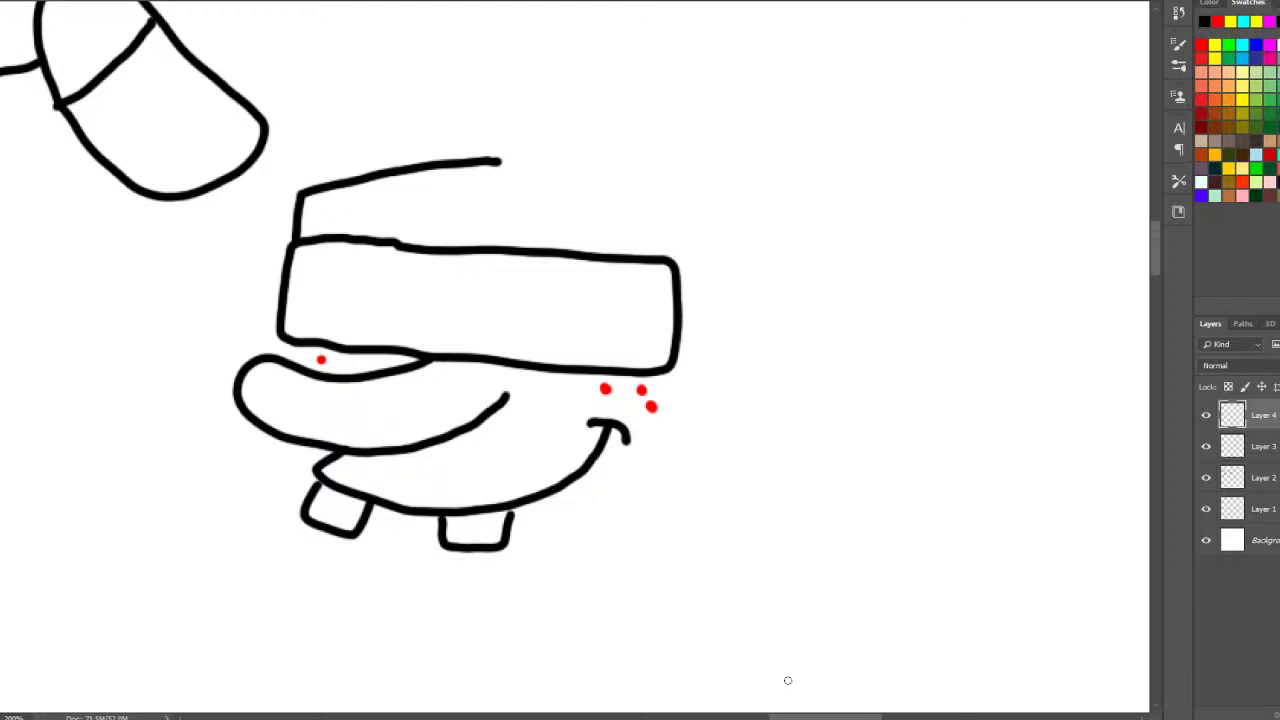
key("ctrl+z")
mouse_move(293, 240)
left_mouse_down()
mouse_move(296, 187)
mouse_move(709, 204)
mouse_move(719, 247)
left_mouse_up()
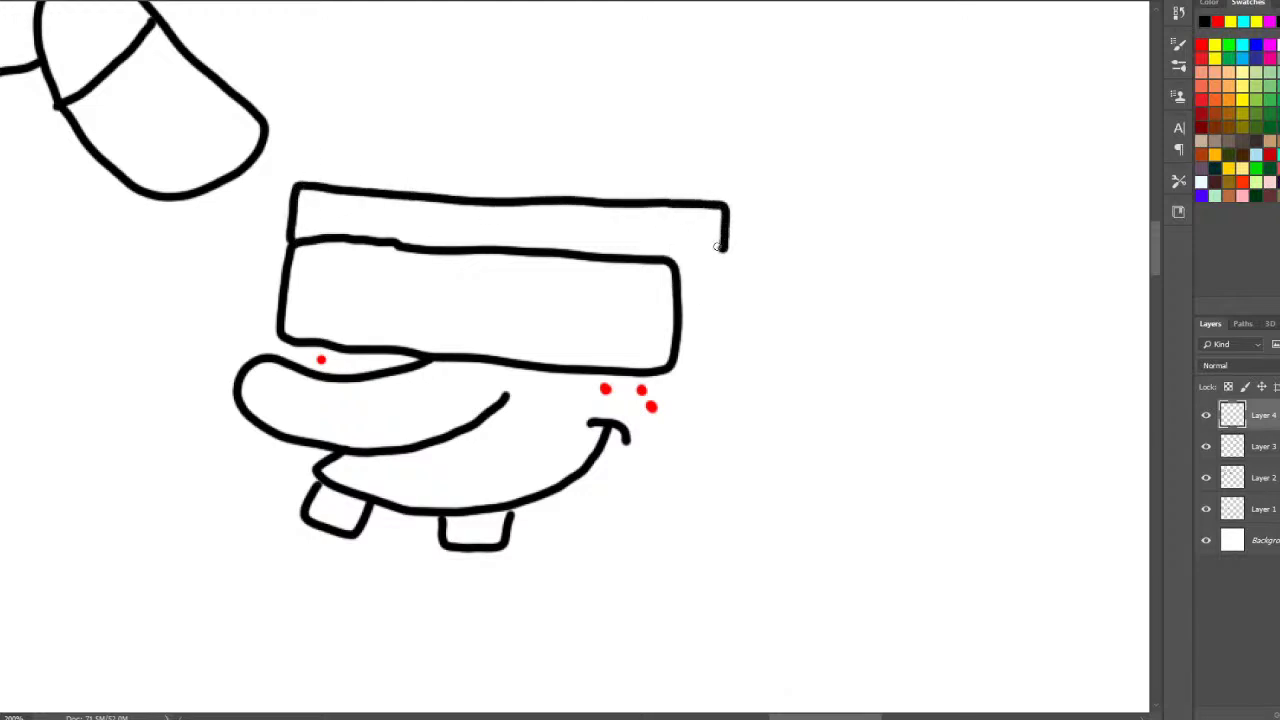
key("ctrl+z")
- Draw the black box-shaped head top above the blindfold, add its side depth, and clean up the band's front corner edge
mouse_move(293, 242)
left_mouse_down()
mouse_move(307, 192)
mouse_move(374, 184)
mouse_move(652, 198)
mouse_move(688, 208)
mouse_move(684, 266)
left_mouse_up()
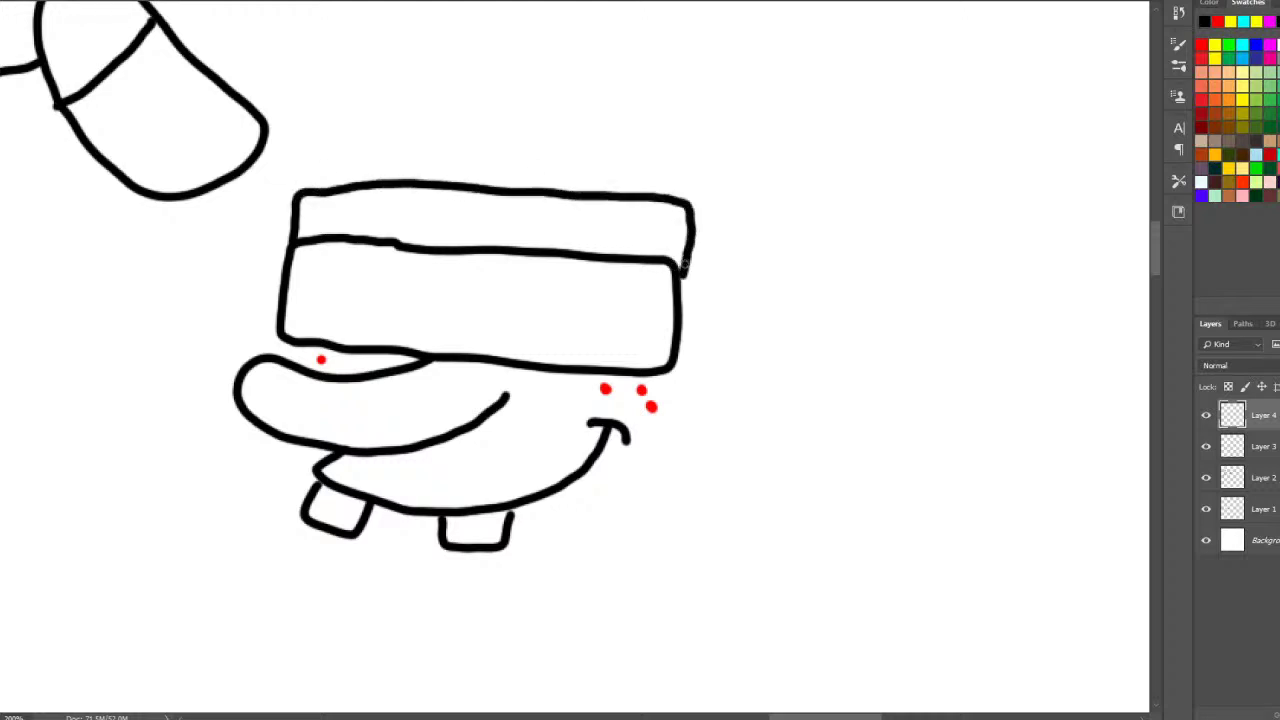
mouse_move(692, 203)
left_mouse_down()
mouse_move(741, 183)
mouse_move(690, 163)
mouse_move(486, 155)
mouse_move(370, 160)
mouse_move(297, 187)
left_mouse_up()
mouse_move(740, 182)
left_mouse_down()
mouse_move(737, 295)
mouse_move(708, 358)
mouse_move(661, 358)
left_mouse_up()
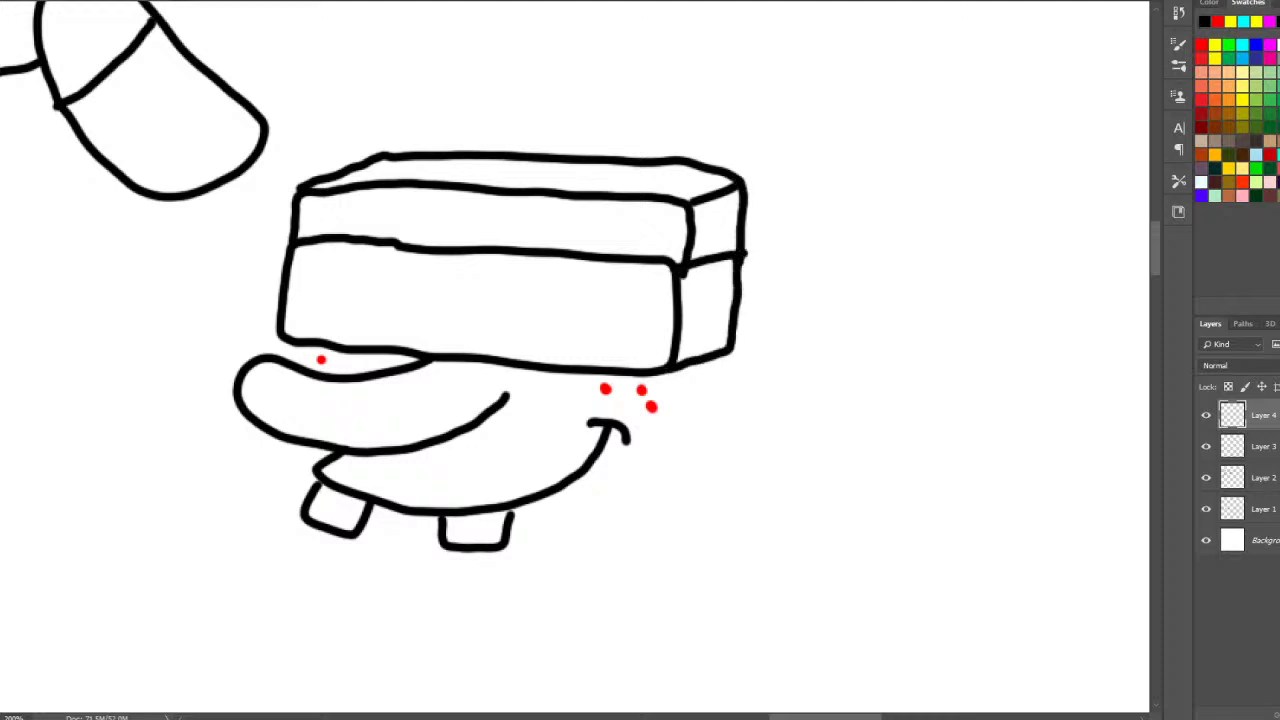
mouse_move(686, 262)
left_mouse_down()
mouse_move(671, 232)
mouse_move(722, 257)
mouse_move(655, 260)
mouse_move(708, 257)
mouse_move(687, 262)
mouse_move(676, 347)
left_mouse_up()
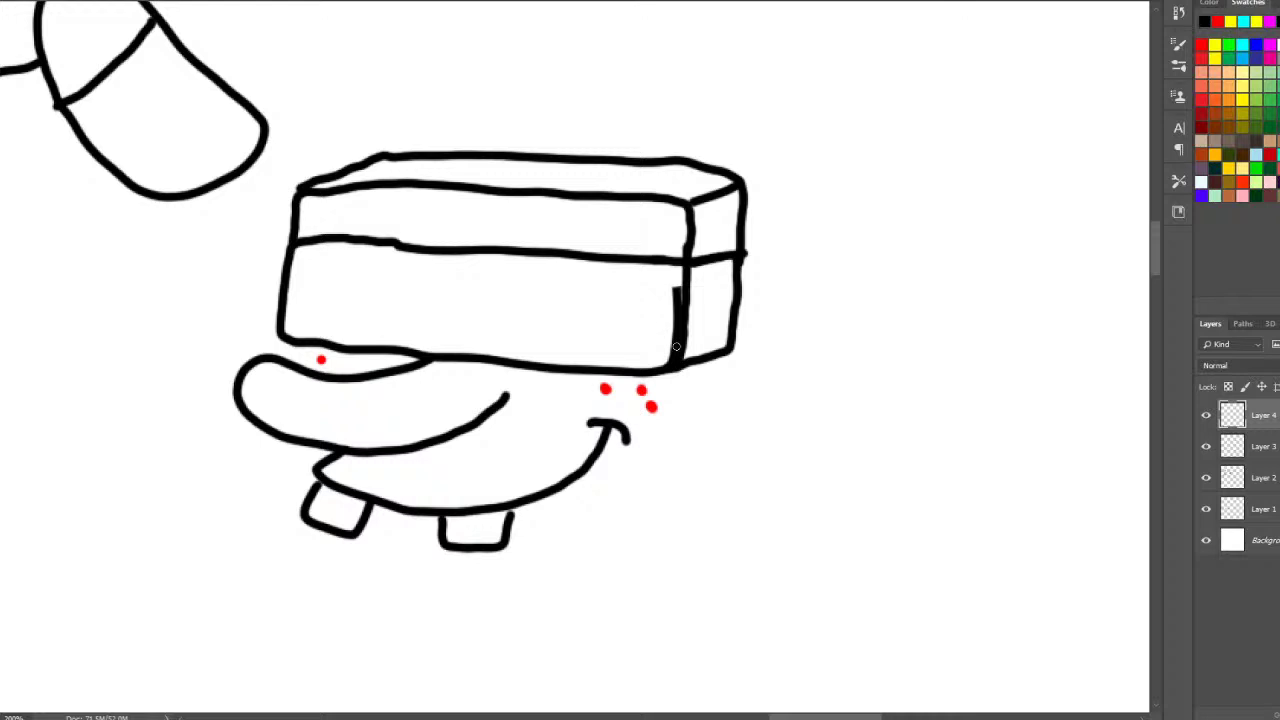
mouse_move(665, 287)
left_mouse_down()
mouse_move(666, 358)
mouse_move(667, 301)
left_mouse_up()
- Outline the box-shaped lower face with its side panel, and erase the corner line crossing the blindfold
left_click_drag(1157, 259, 1150, 264)
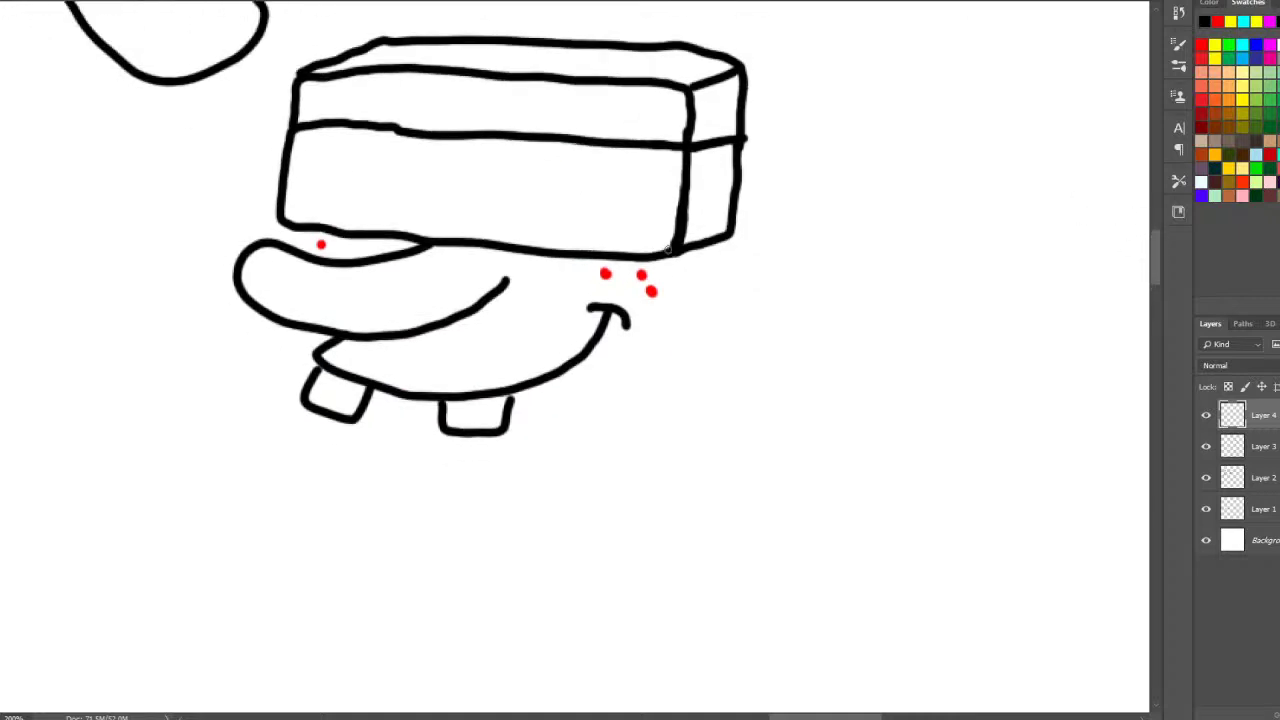
mouse_move(670, 250)
left_mouse_down()
mouse_move(667, 341)
mouse_move(645, 435)
mouse_move(431, 450)
mouse_move(268, 428)
left_mouse_up()
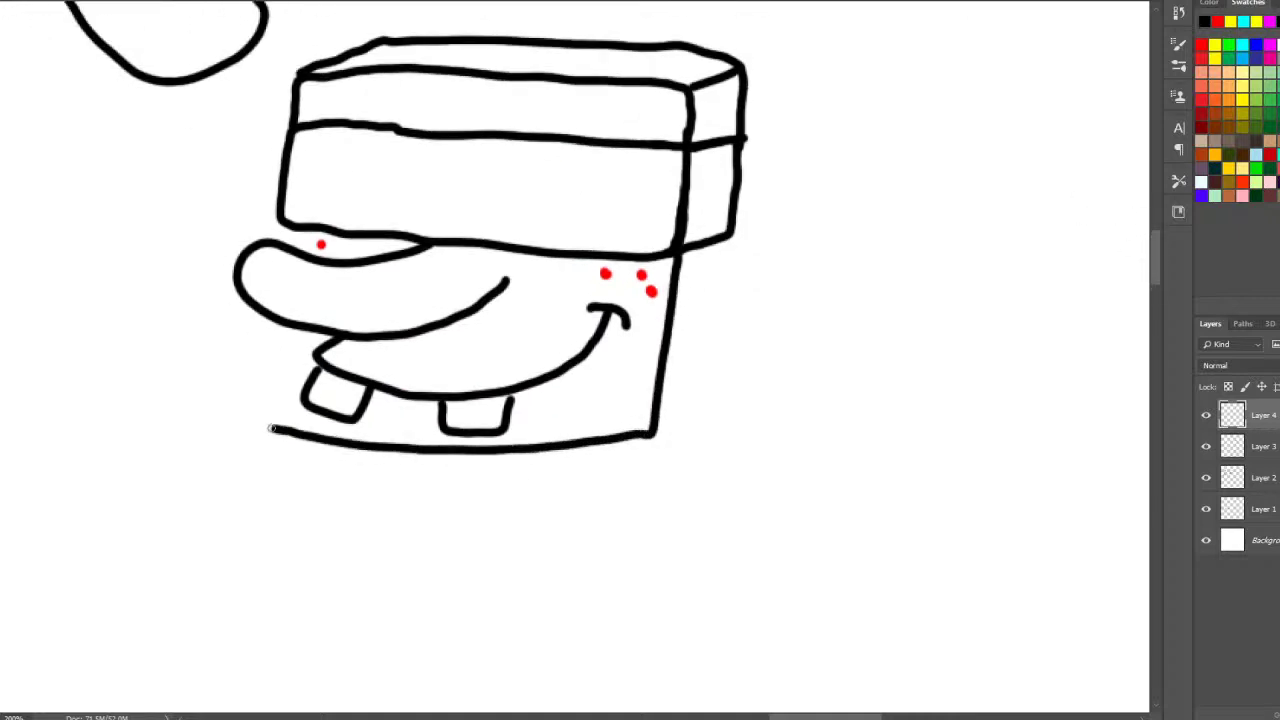
left_click_drag(283, 222, 284, 242)
left_click_drag(274, 318, 266, 428)
mouse_move(730, 236)
left_mouse_down()
mouse_move(712, 415)
mouse_move(700, 432)
mouse_move(636, 429)
left_mouse_up()
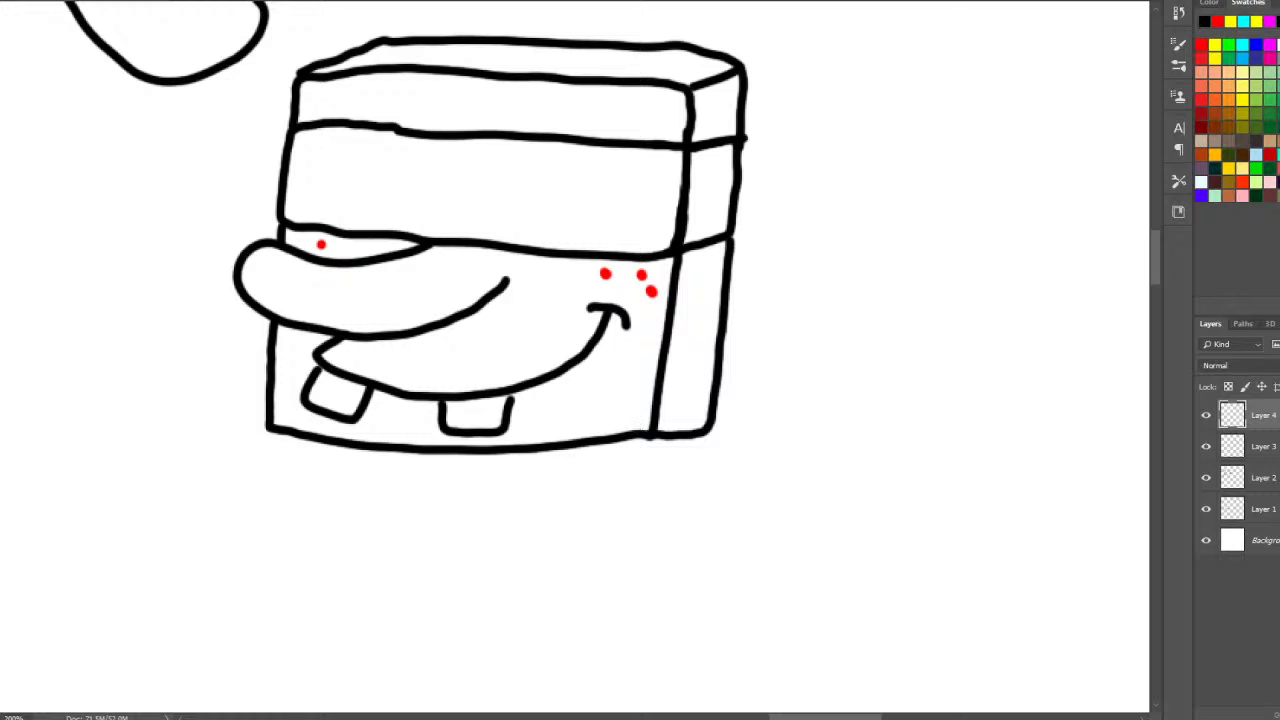
mouse_move(686, 166)
left_mouse_down()
mouse_move(694, 159)
mouse_move(680, 173)
mouse_move(686, 222)
mouse_move(671, 234)
left_mouse_up()
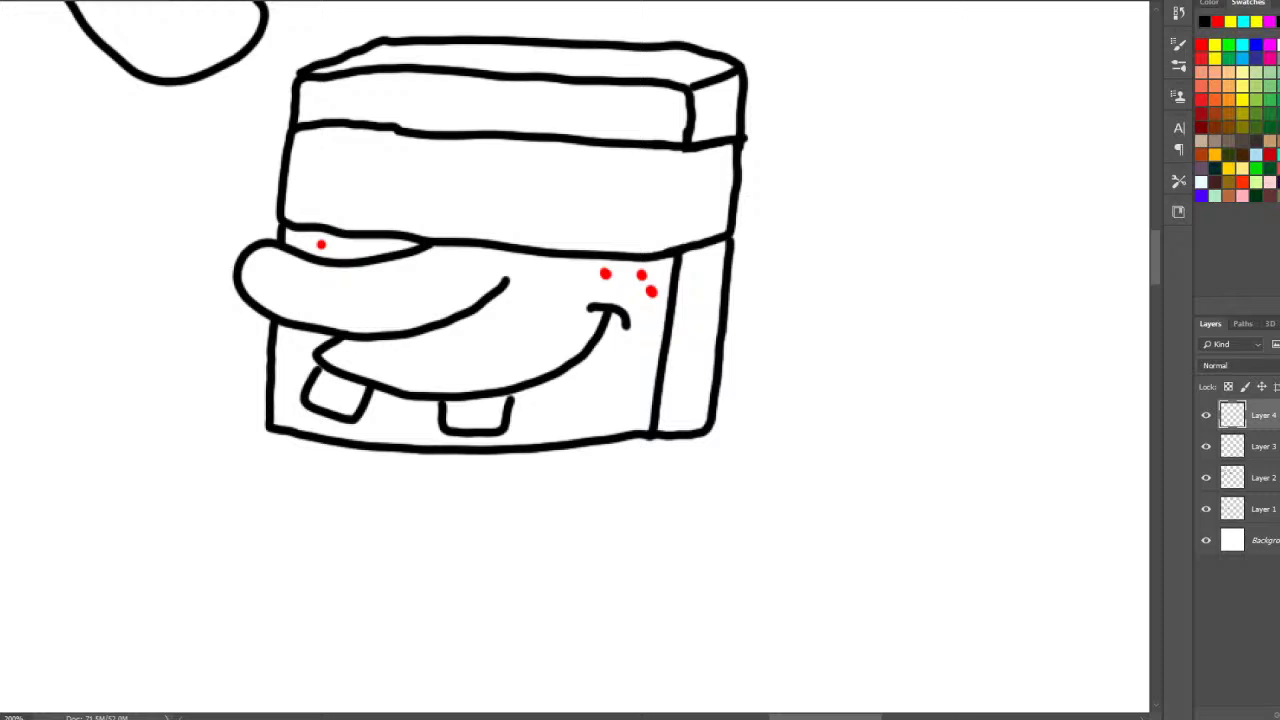
- Draw a sleeve under the face's far corner, a bent arm with a gripping hand, and the bat's knobbed handle below it
left_click_drag(1161, 263, 1155, 273)
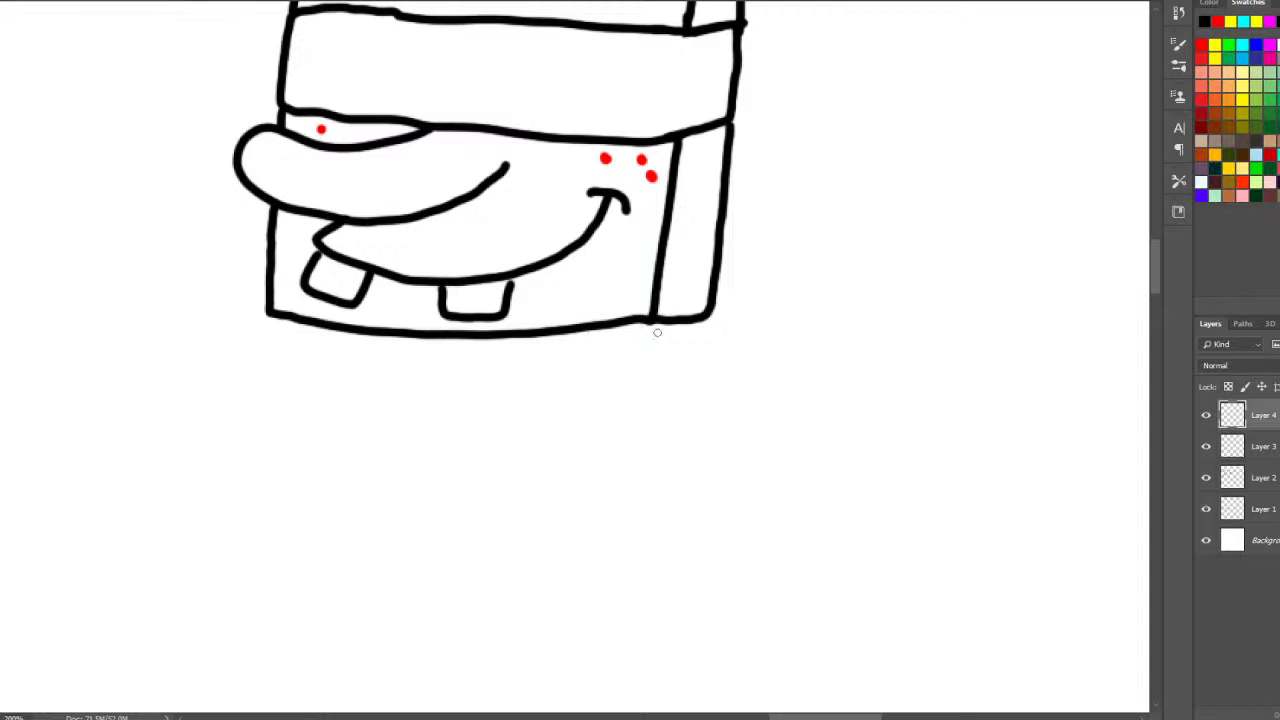
mouse_move(634, 327)
left_mouse_down()
mouse_move(602, 402)
mouse_move(649, 430)
mouse_move(686, 392)
mouse_move(690, 344)
mouse_move(655, 324)
left_mouse_up()
mouse_move(588, 392)
left_mouse_down()
mouse_move(476, 410)
mouse_move(250, 314)
mouse_move(229, 278)
mouse_move(170, 240)
mouse_move(84, 248)
mouse_move(96, 290)
mouse_move(132, 320)
mouse_move(449, 443)
mouse_move(538, 448)
mouse_move(612, 415)
left_mouse_up()
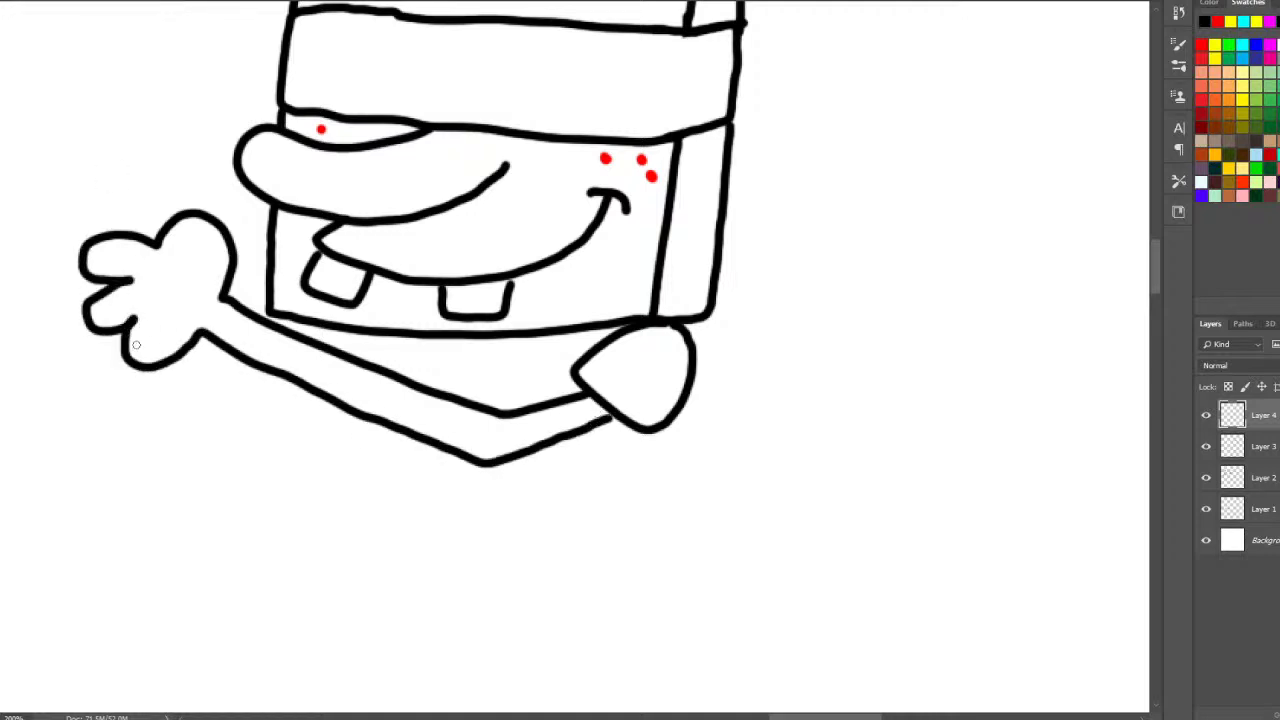
mouse_move(130, 365)
left_mouse_down()
mouse_move(152, 449)
mouse_move(211, 441)
mouse_move(220, 396)
mouse_move(188, 345)
left_mouse_up()
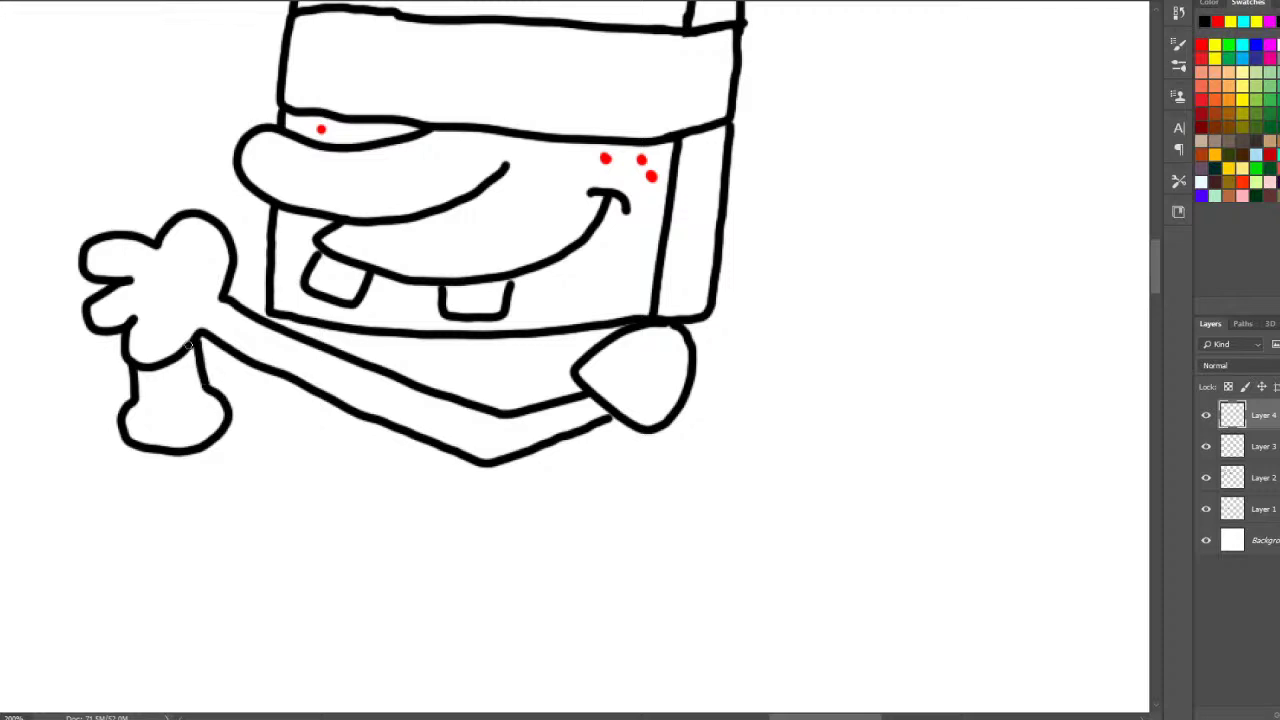
scroll(794, 695, "left", 3)
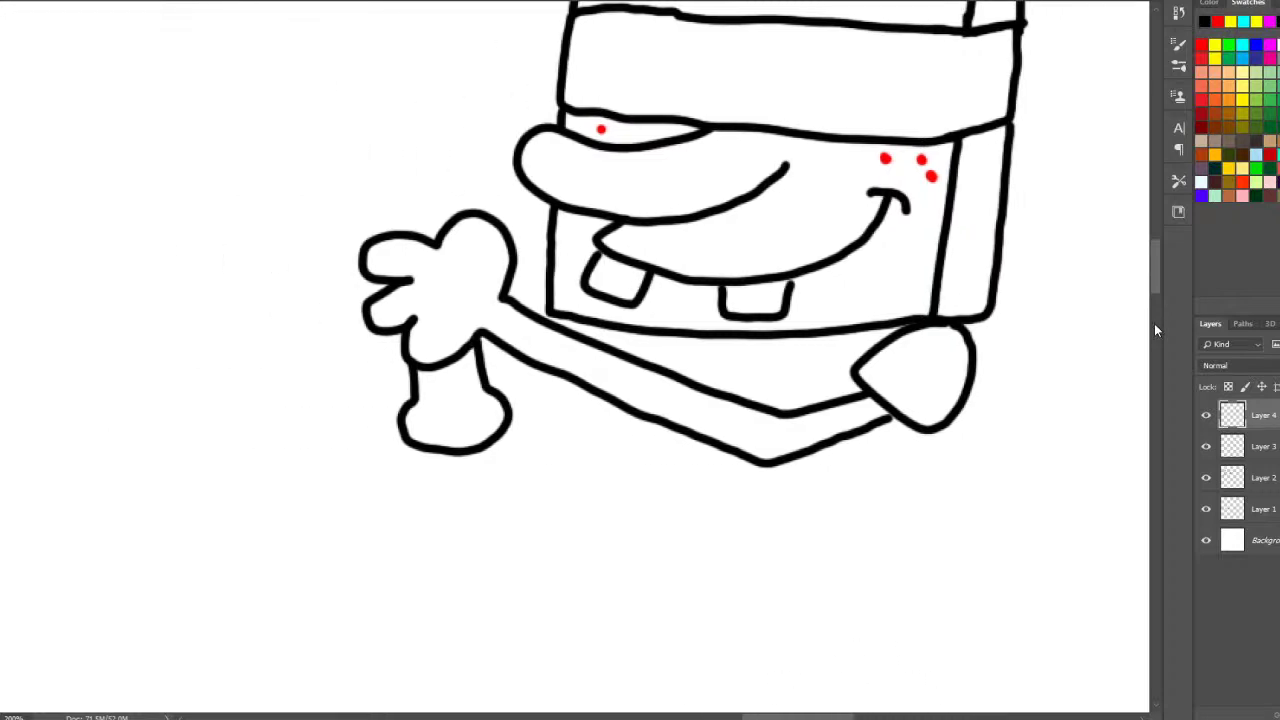
scroll(1158, 285, "up", 3)
mouse_move(384, 518)
left_mouse_down()
mouse_move(339, 370)
mouse_move(347, 191)
left_mouse_up()
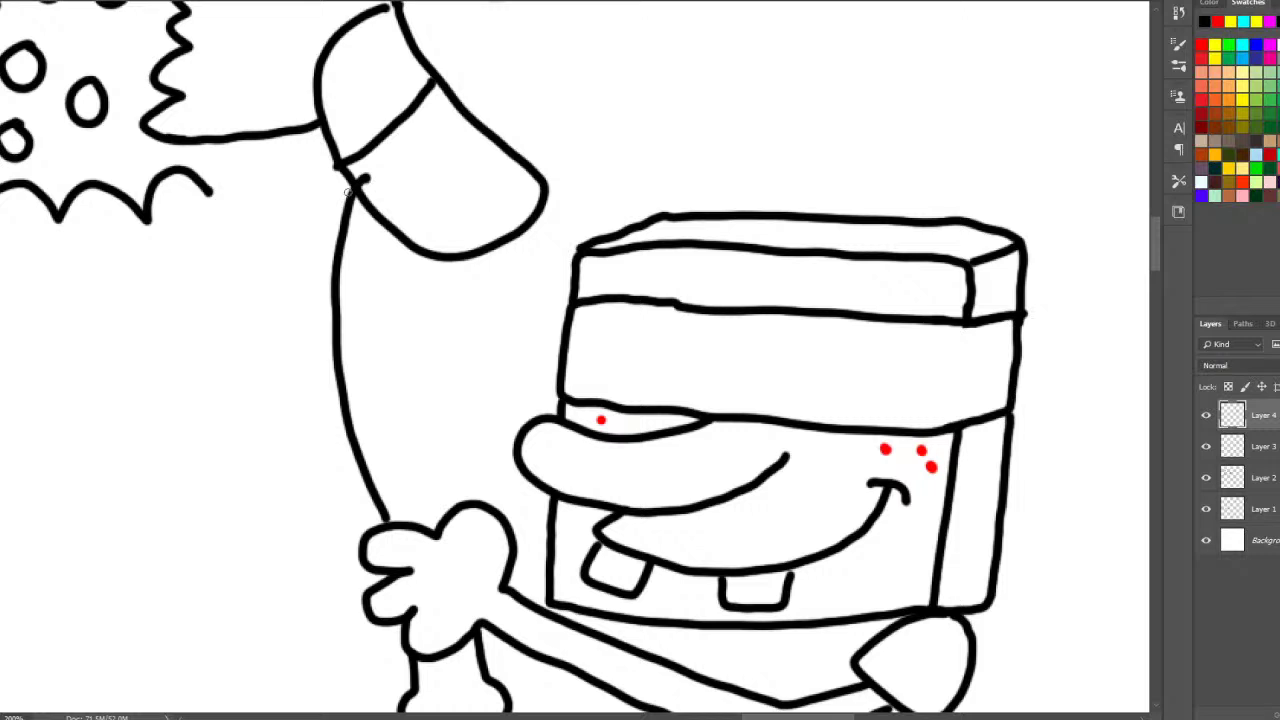
key("ctrl+z")
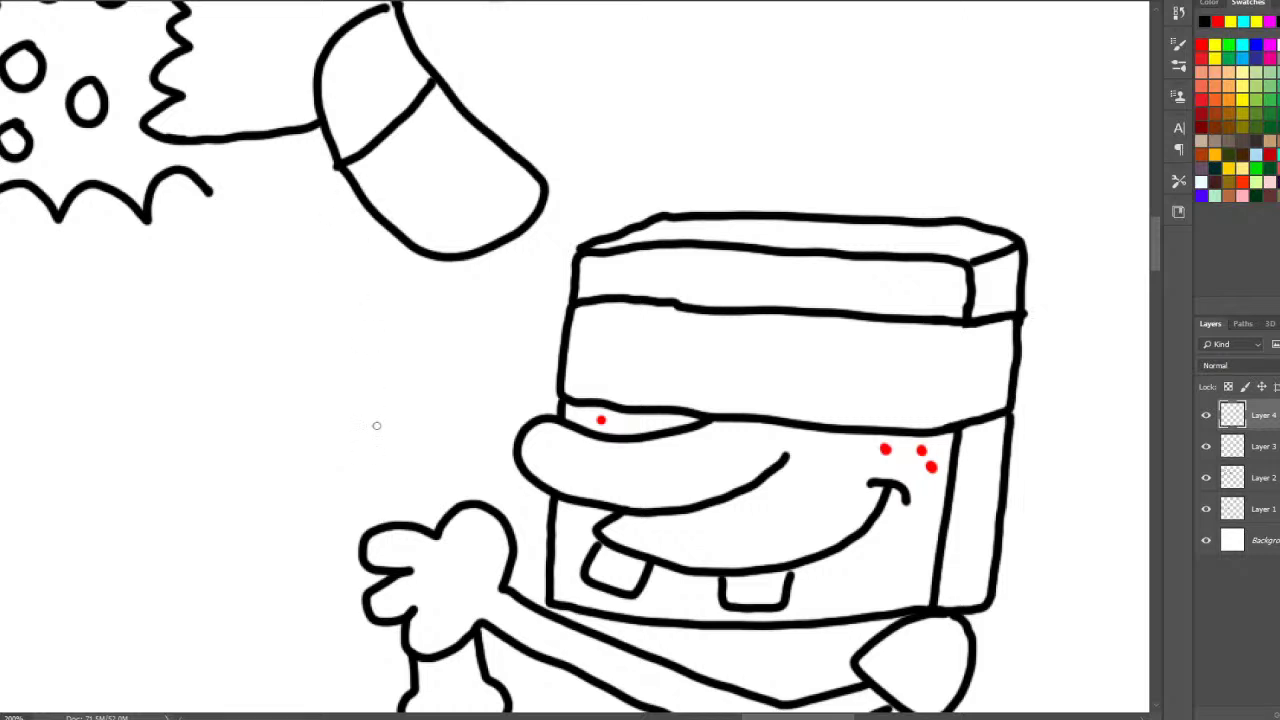
- Draw the second hand's three stacked fingers and its thumb above the first hand
mouse_move(375, 424)
left_mouse_down()
mouse_move(392, 470)
mouse_move(374, 420)
left_mouse_up()
mouse_move(405, 462)
left_mouse_down()
mouse_move(405, 503)
mouse_move(367, 490)
mouse_move(373, 510)
mouse_move(424, 530)
left_mouse_up()
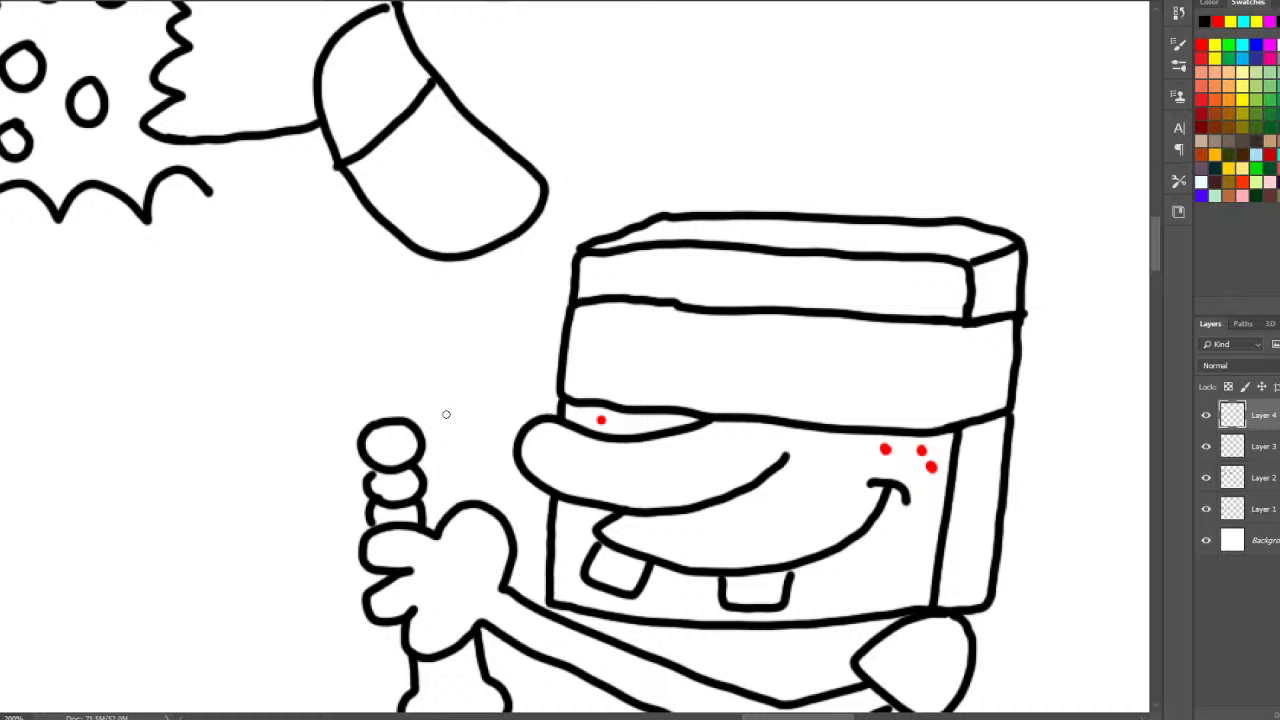
mouse_move(446, 414)
left_mouse_down()
mouse_move(450, 469)
mouse_move(470, 436)
mouse_move(448, 511)
left_mouse_up()
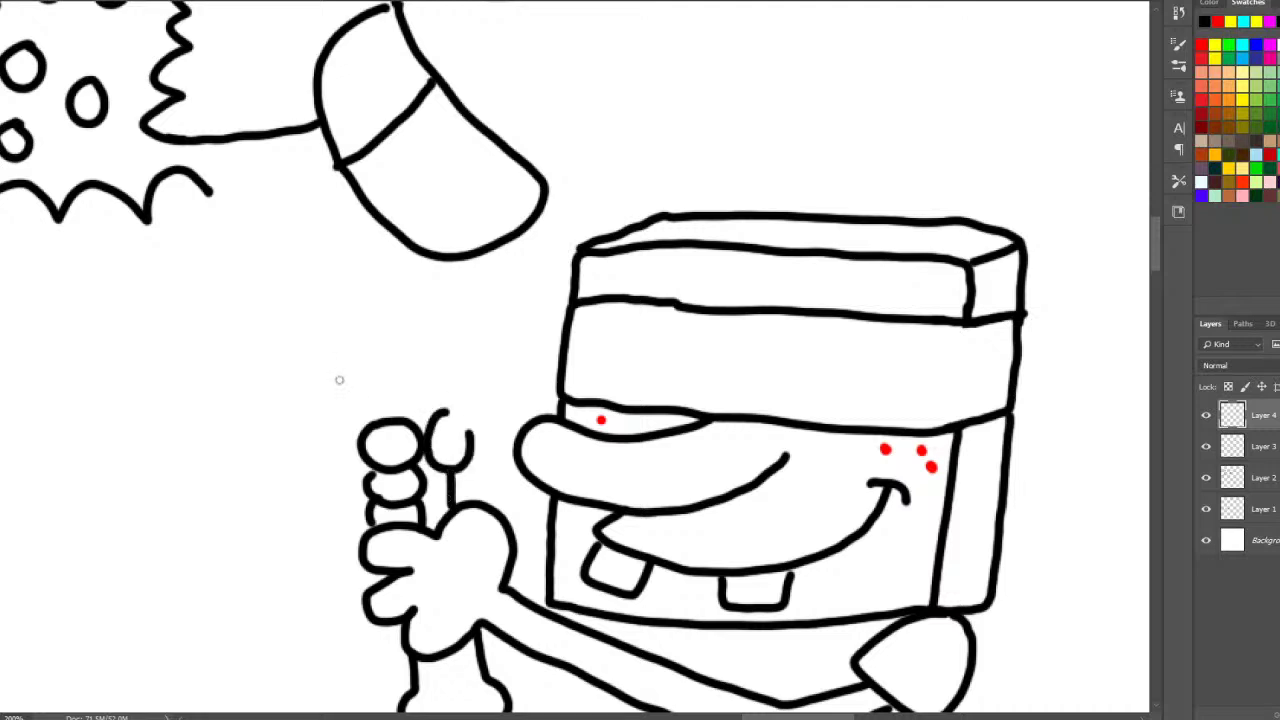
- Draw the long bat rising from the hands over the horse's hind leg, and the second arm joining its hand to the body
left_click_drag(1155, 232, 1135, 208)
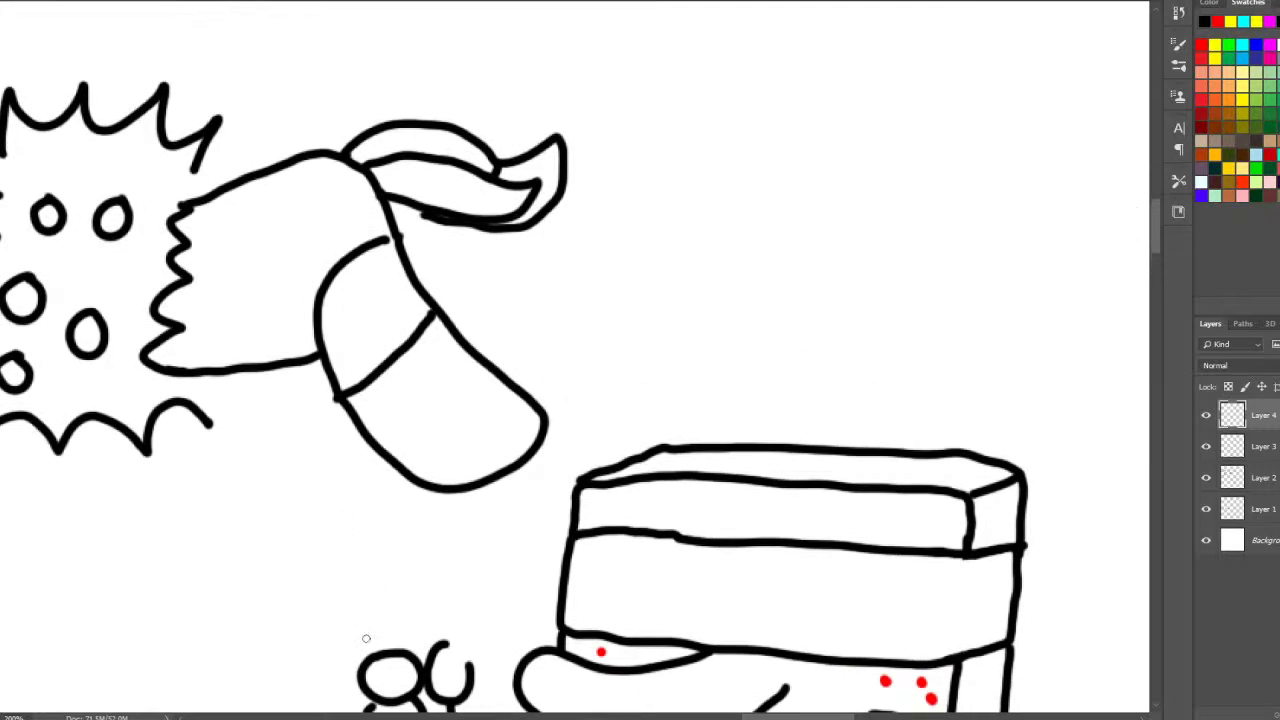
mouse_move(383, 656)
left_mouse_down()
mouse_move(350, 493)
mouse_move(398, 204)
left_mouse_up()
key("ctrl+z")
mouse_move(379, 652)
left_mouse_down()
mouse_move(269, 393)
mouse_move(265, 217)
mouse_move(313, 169)
mouse_move(375, 187)
mouse_move(408, 265)
mouse_move(446, 503)
mouse_move(437, 648)
left_mouse_up()
scroll(450, 312, "down", 5)
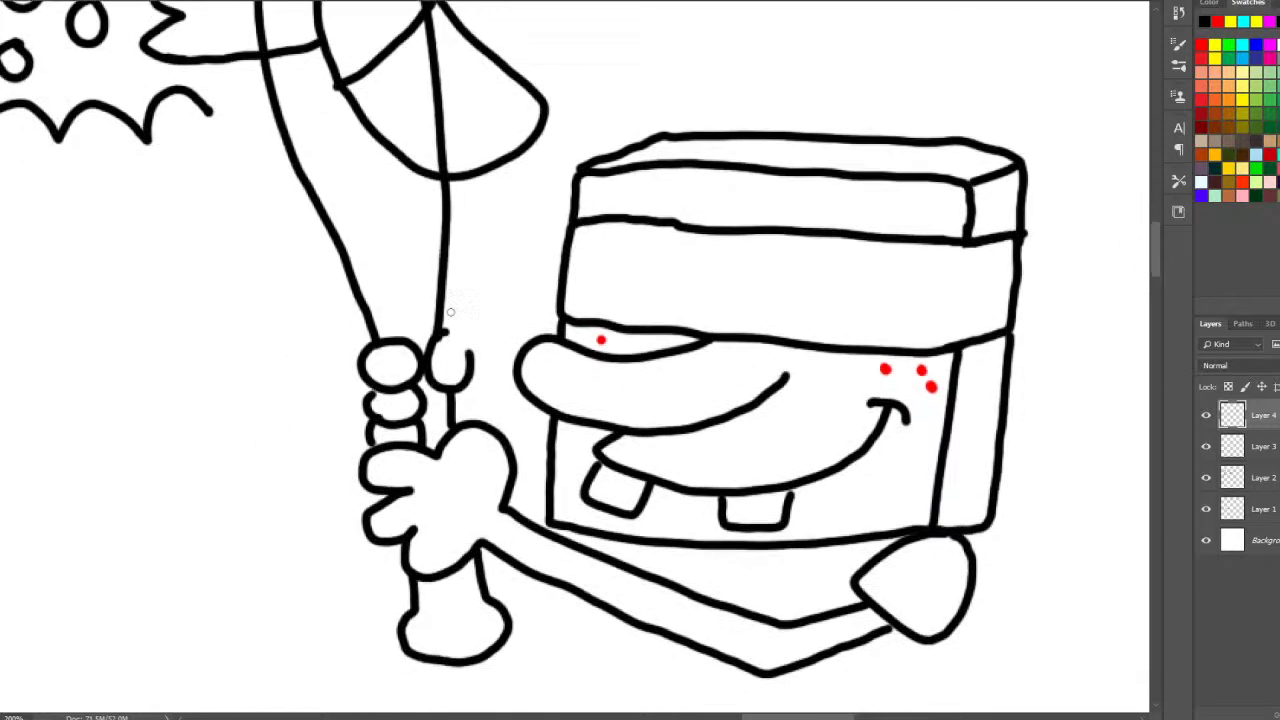
mouse_move(446, 335)
left_mouse_down()
mouse_move(491, 366)
mouse_move(492, 409)
mouse_move(550, 446)
mouse_move(549, 491)
left_mouse_up()
left_click(553, 523)
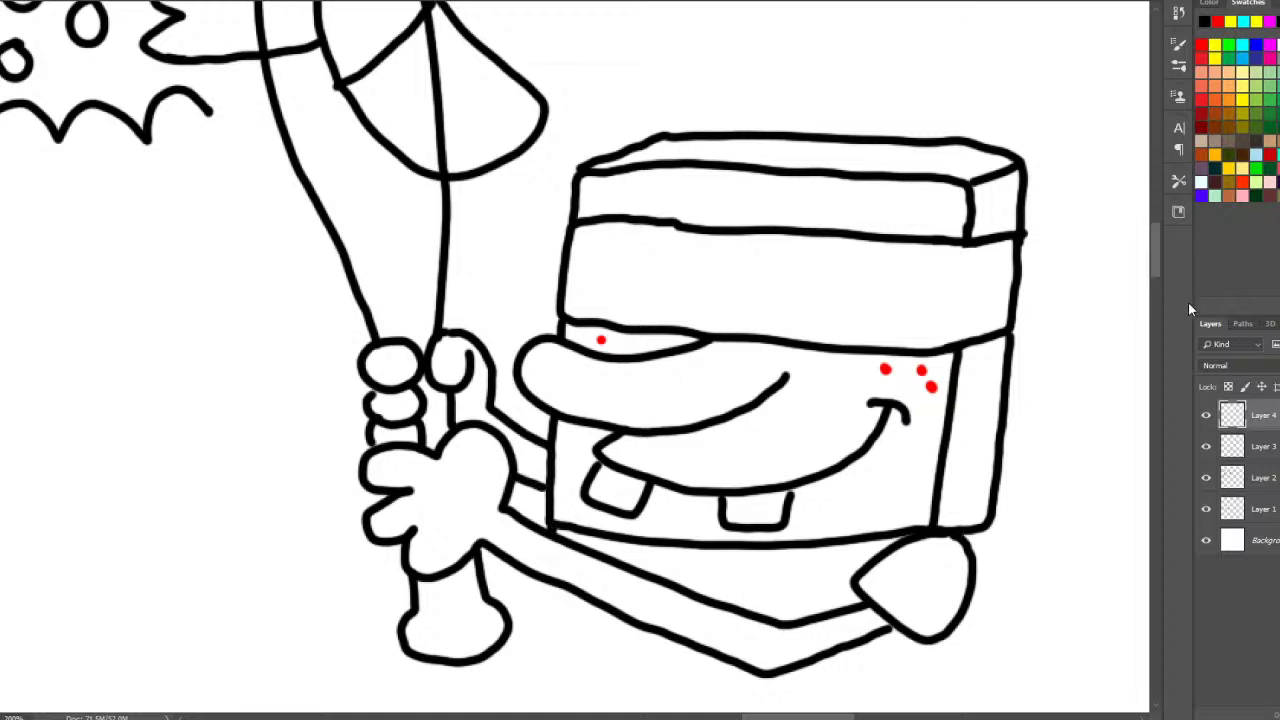
- Draw the lower body's box outline beneath the face, with its edges stopping at the bent arm
left_click_drag(1159, 261, 1159, 278)
mouse_move(550, 410)
left_mouse_down()
mouse_move(586, 474)
mouse_move(740, 482)
left_mouse_up()
key("ctrl+z")
mouse_move(548, 403)
left_mouse_down()
mouse_move(553, 447)
mouse_move(672, 470)
left_mouse_up()
mouse_move(988, 352)
left_mouse_down()
mouse_move(982, 450)
mouse_move(822, 479)
left_mouse_up()
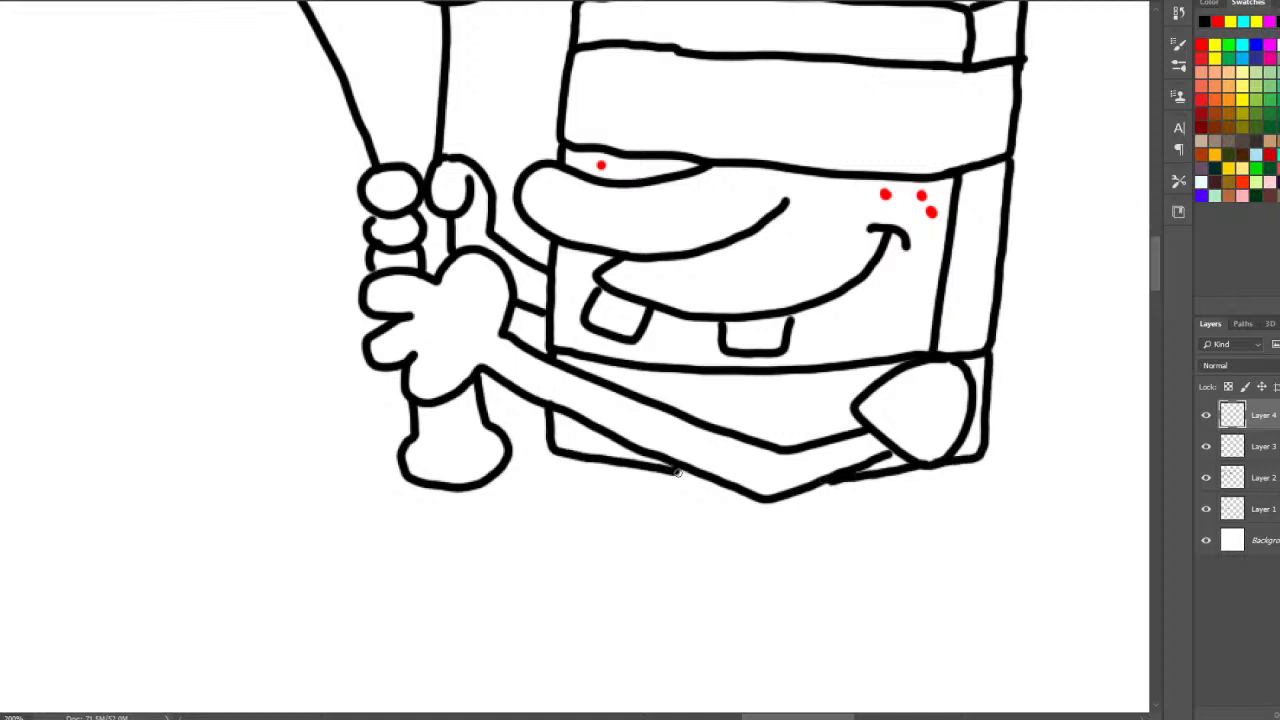
- Draw two short legs below the body, each with a trouser cuff, a thin shin and a rounded shoe
mouse_move(590, 462)
left_mouse_down()
mouse_move(606, 496)
mouse_move(652, 504)
mouse_move(677, 476)
left_mouse_up()
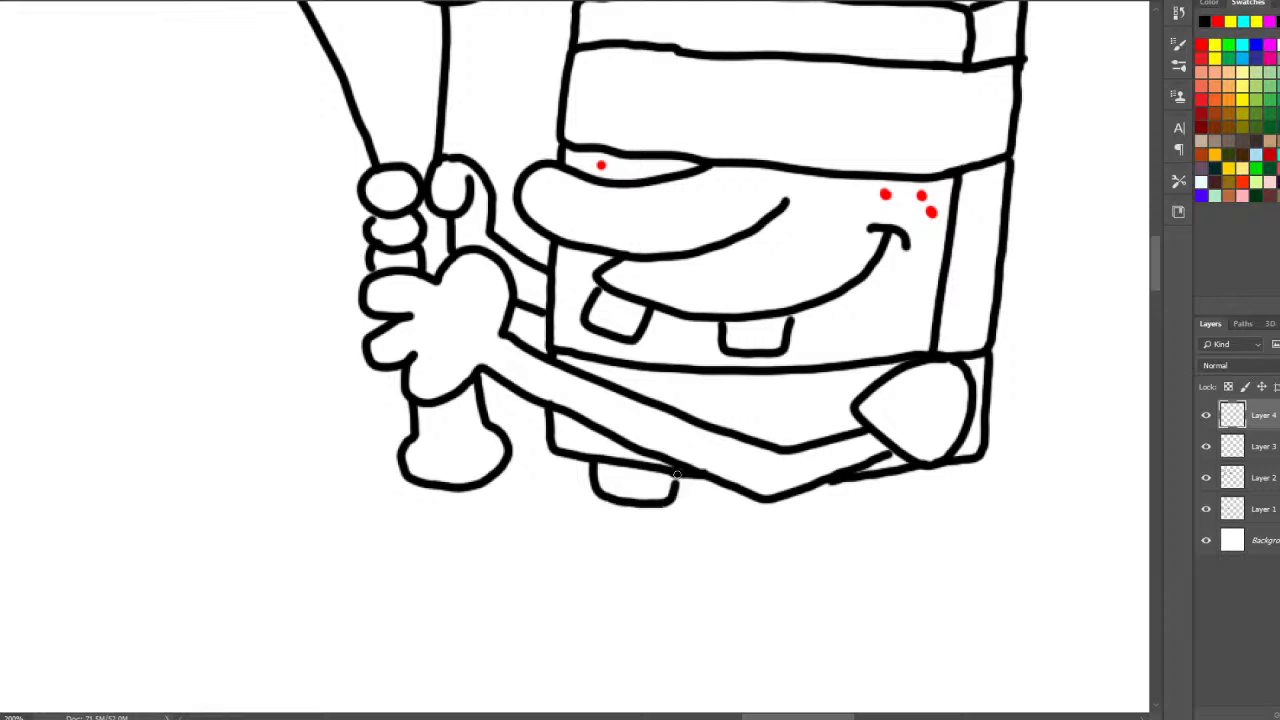
mouse_move(609, 499)
left_mouse_down()
mouse_move(614, 555)
mouse_move(574, 534)
mouse_move(545, 540)
mouse_move(534, 586)
mouse_move(651, 610)
mouse_move(663, 579)
mouse_move(647, 558)
mouse_move(612, 552)
mouse_move(647, 504)
left_mouse_up()
mouse_move(816, 476)
left_mouse_down()
mouse_move(814, 516)
mouse_move(896, 508)
mouse_move(899, 476)
left_mouse_up()
mouse_move(840, 518)
left_mouse_down()
mouse_move(832, 572)
mouse_move(861, 575)
mouse_move(875, 520)
left_mouse_up()
mouse_move(836, 571)
left_mouse_down()
mouse_move(762, 578)
mouse_move(769, 614)
mouse_move(829, 625)
mouse_move(873, 615)
mouse_move(861, 562)
left_mouse_up()
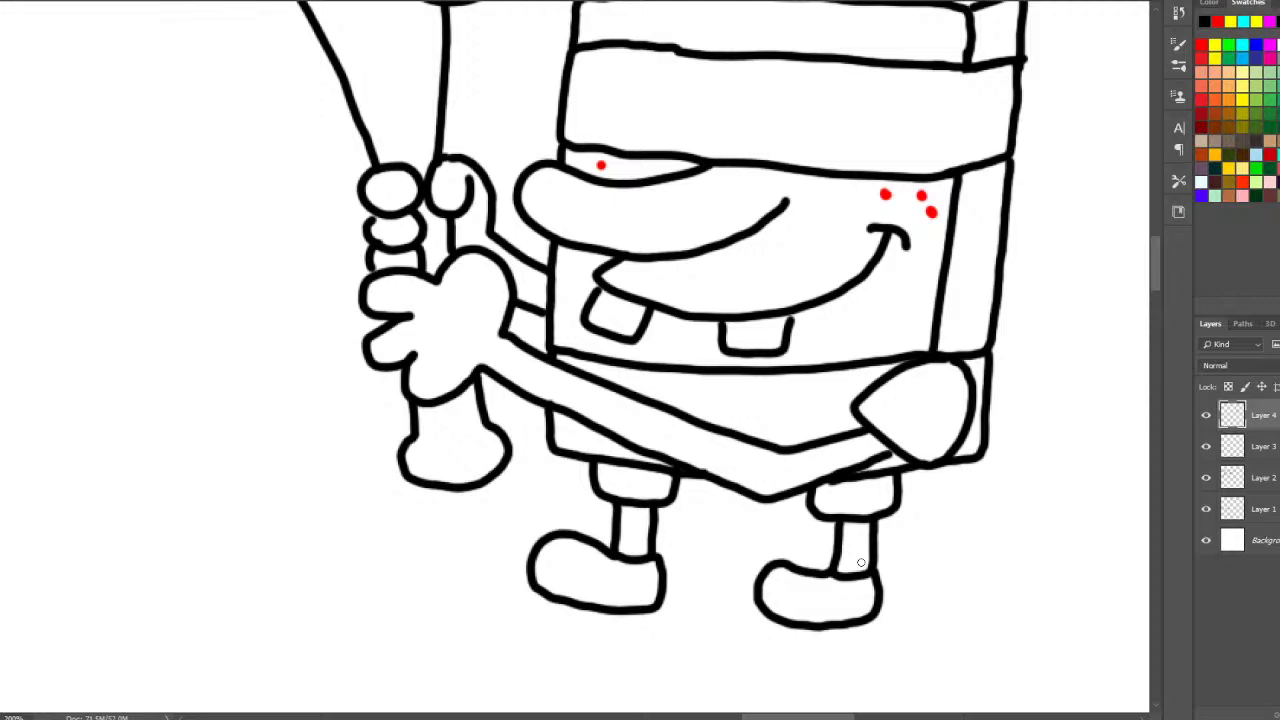
left_click_drag(474, 257, 289, 49)
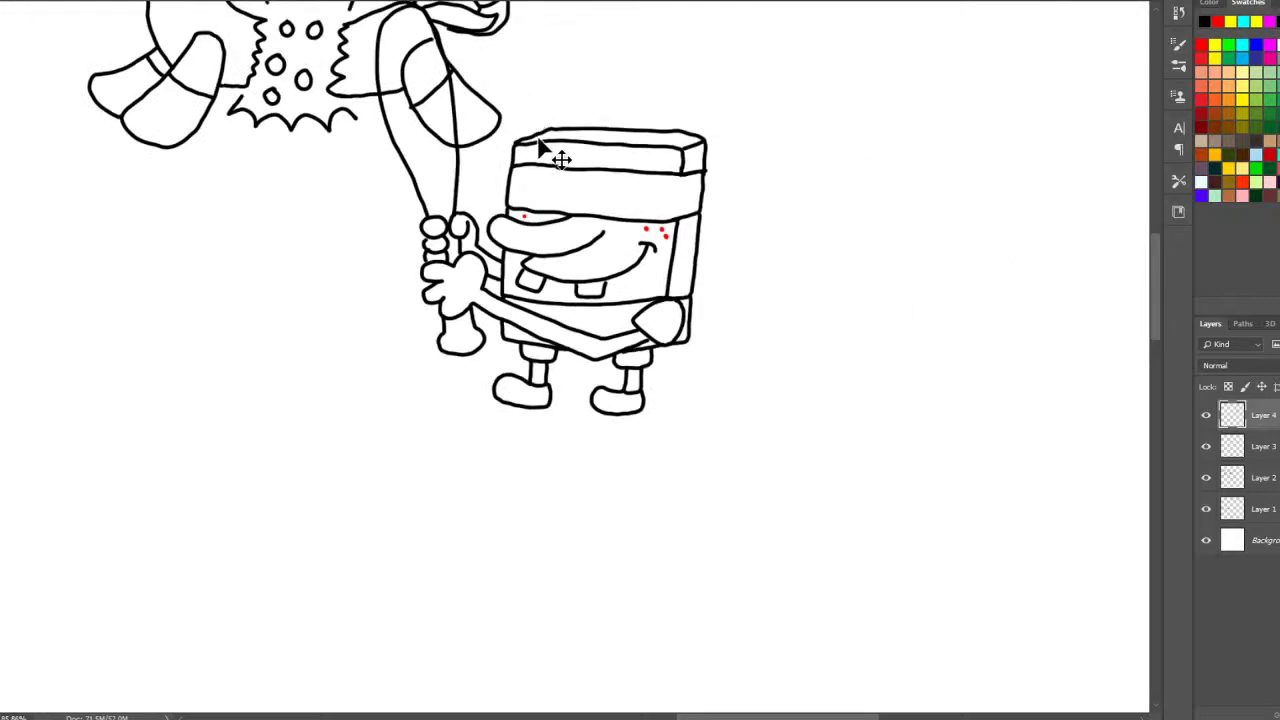
left_click_drag(533, 138, 437, 245)
left_click_drag(415, 290, 325, 268)
left_click_drag(397, 406, 286, 366)
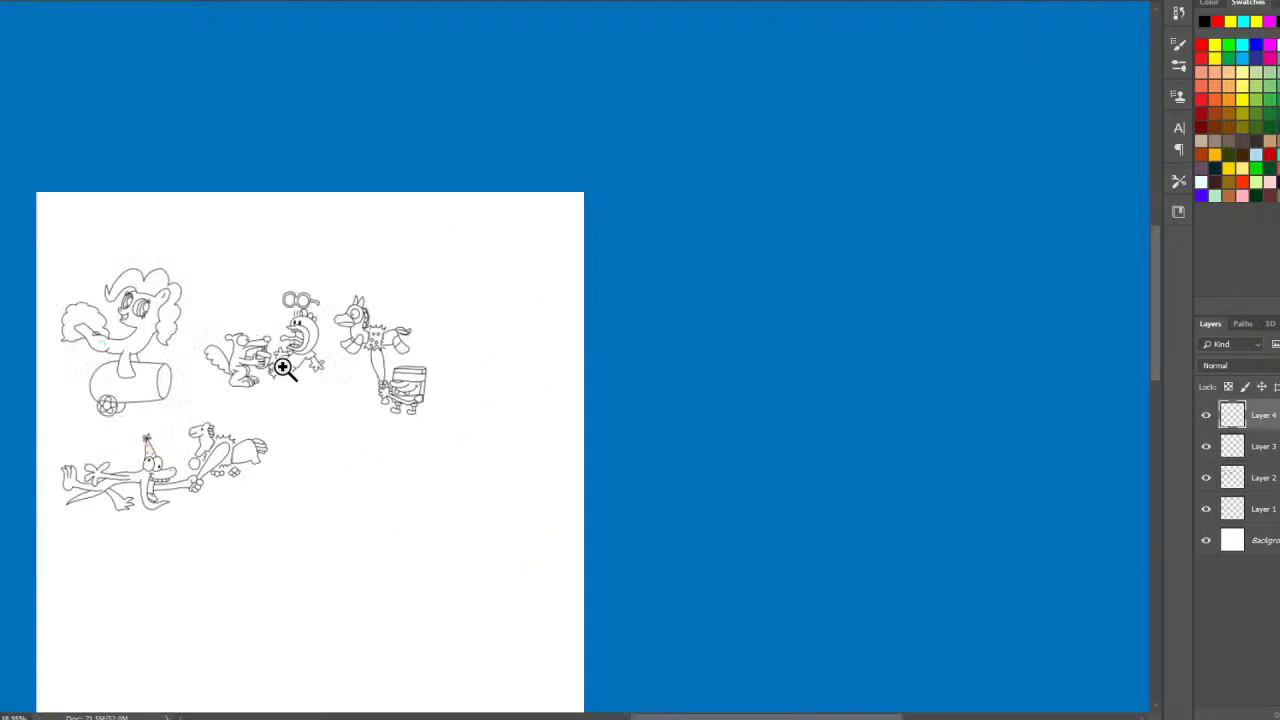
left_click_drag(435, 106, 477, 143)
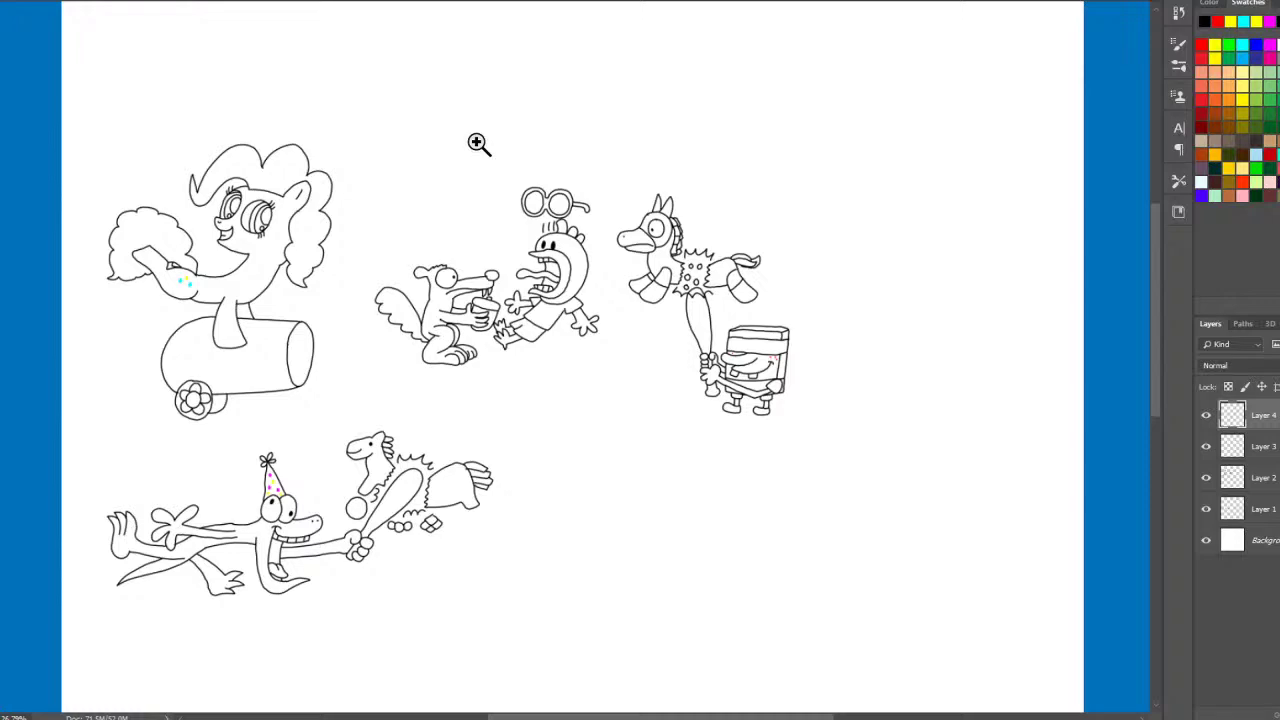
- On a new layer in the blank area right of the horse piñata, draw a large round eye with pupil, snout, open mouth and lower jaw
left_click(629, 491)
left_click(420, 330)
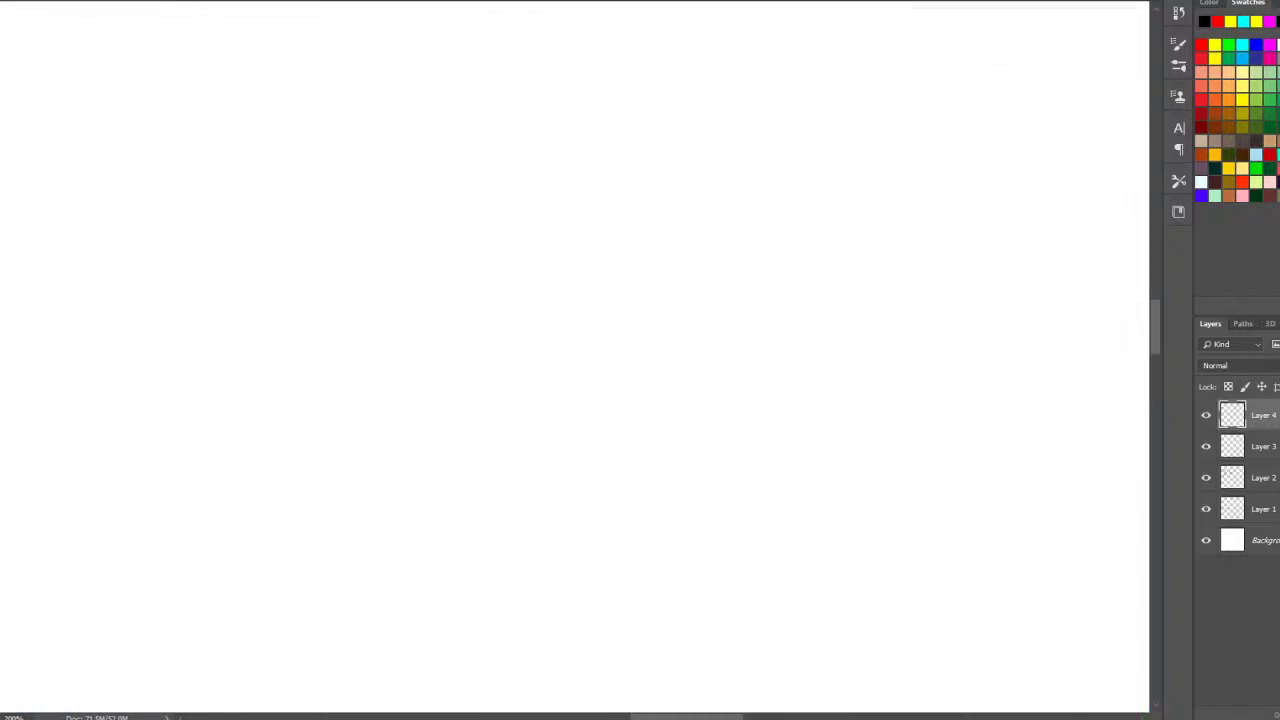
key("ctrl+shift+alt+n")
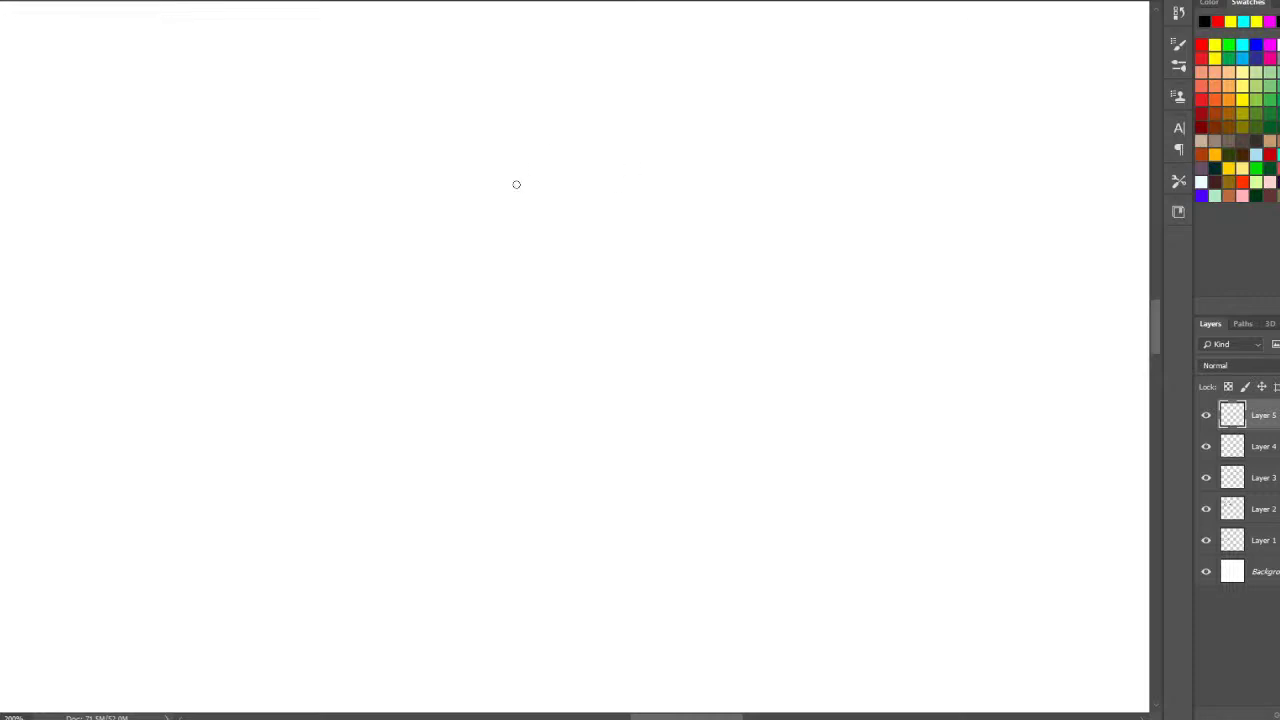
mouse_move(588, 164)
left_mouse_down()
mouse_move(505, 192)
mouse_move(477, 246)
mouse_move(491, 331)
mouse_move(559, 368)
mouse_move(629, 348)
mouse_move(660, 298)
mouse_move(655, 234)
mouse_move(586, 166)
left_mouse_up()
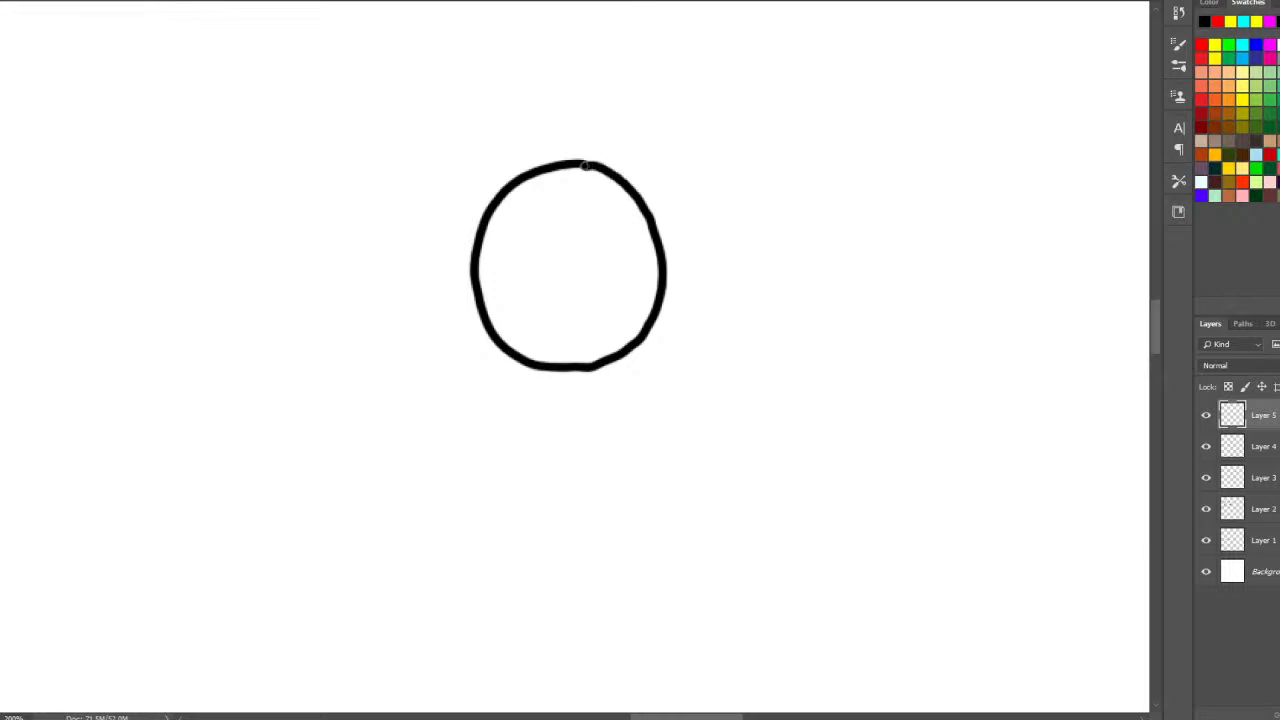
left_click_drag(502, 299, 503, 292)
mouse_move(449, 338)
left_mouse_down()
mouse_move(393, 308)
mouse_move(374, 325)
mouse_move(379, 373)
mouse_move(429, 400)
mouse_move(488, 366)
mouse_move(497, 412)
mouse_move(462, 454)
mouse_move(406, 451)
mouse_move(393, 473)
mouse_move(447, 497)
mouse_move(484, 476)
left_mouse_up()
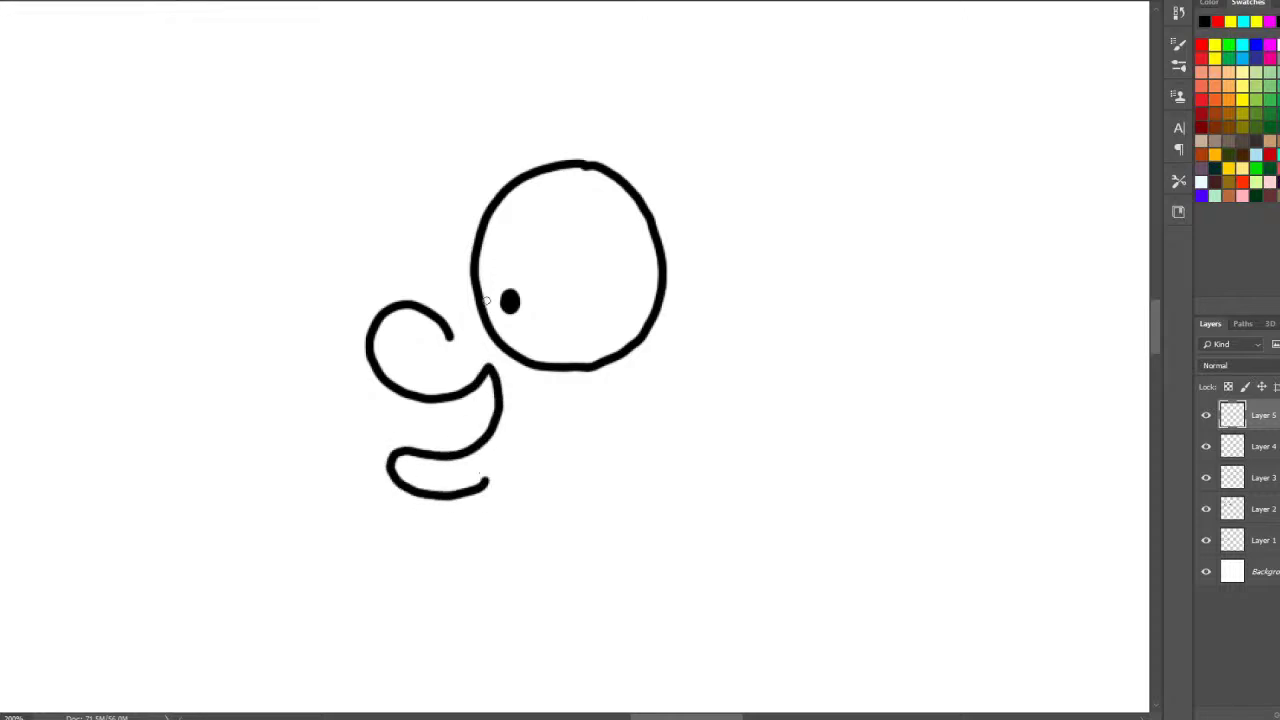
- Add two nostrils, upper and lower fangs and a tongue to the snout, and draw the narrower second eye with its pupil
left_click(397, 340)
left_click(421, 340)
left_click_drag(434, 398, 455, 391)
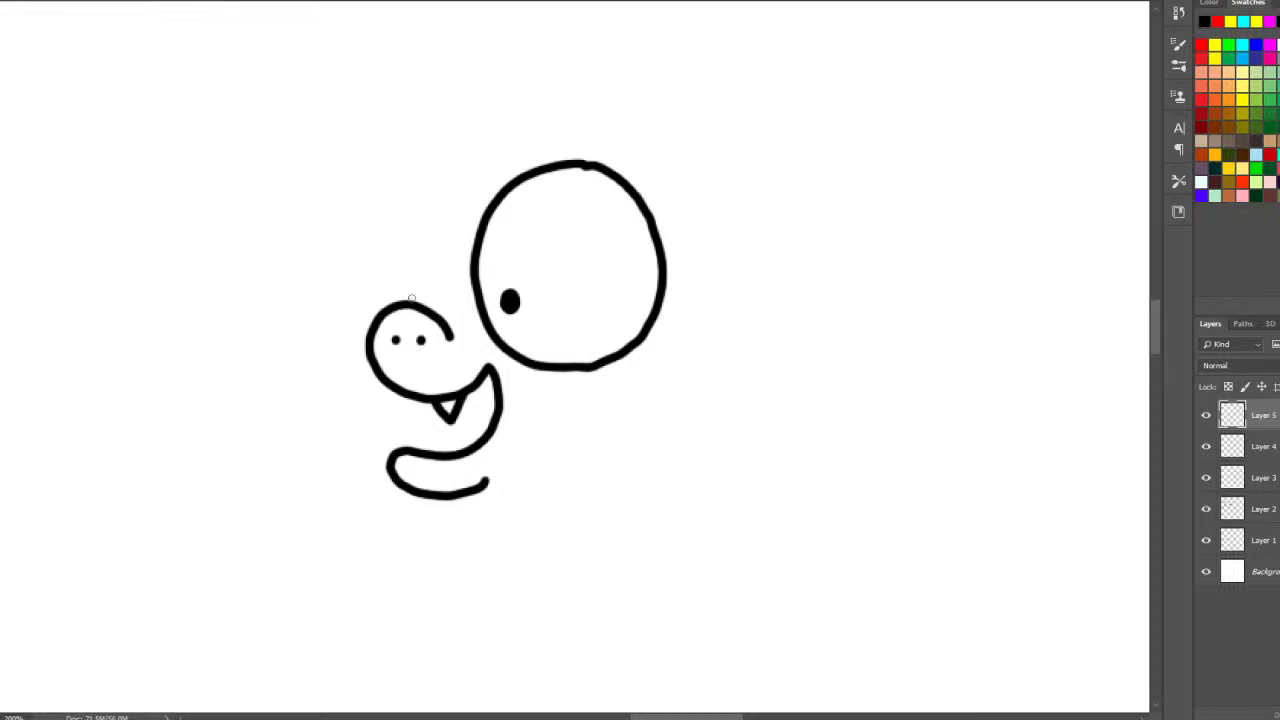
left_click_drag(394, 395, 418, 398)
mouse_move(389, 309)
left_mouse_down()
mouse_move(434, 163)
mouse_move(468, 260)
mouse_move(452, 330)
mouse_move(434, 287)
left_mouse_up()
mouse_move(396, 450)
left_mouse_down()
mouse_move(458, 450)
mouse_move(468, 428)
mouse_move(430, 448)
left_mouse_up()
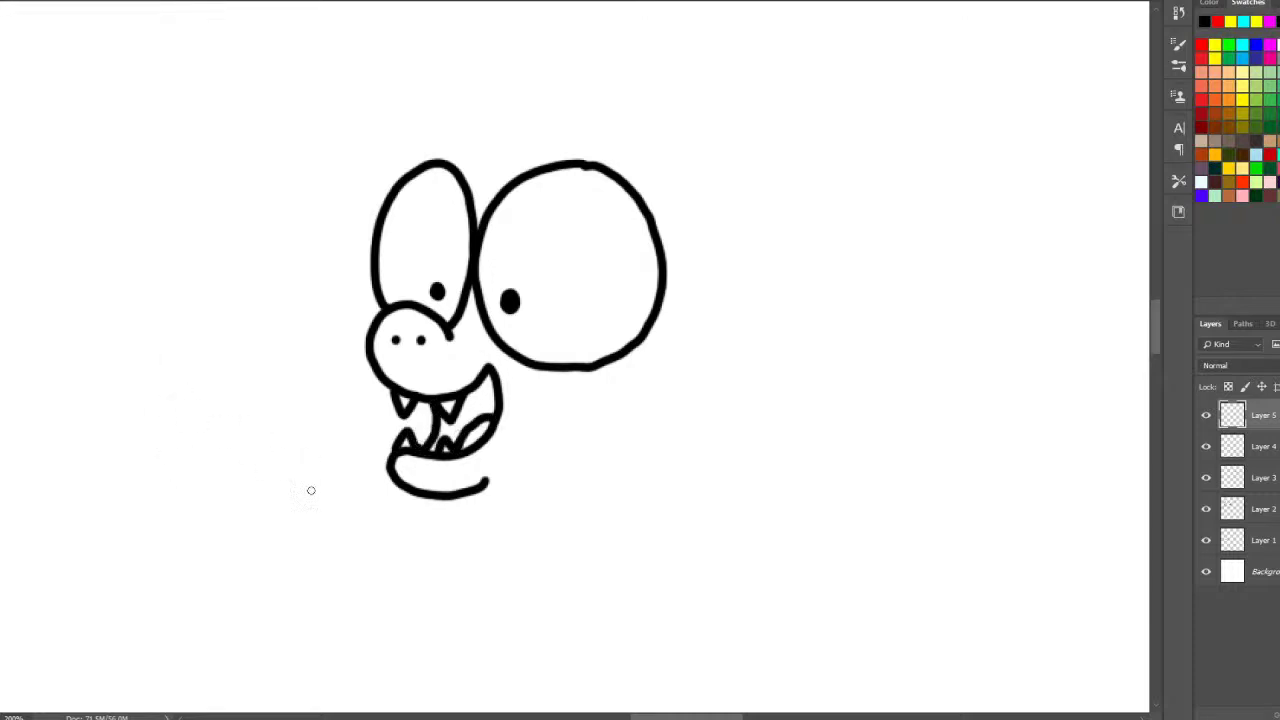
- Draw three gripping fingers in front of the face, holding an envelope with a round seal and a V-shaped flap
left_click_drag(337, 508, 215, 507)
mouse_move(298, 543)
left_mouse_down()
mouse_move(205, 514)
mouse_move(272, 572)
mouse_move(265, 598)
left_mouse_up()
mouse_move(312, 478)
left_mouse_down()
mouse_move(315, 418)
mouse_move(80, 399)
mouse_move(58, 470)
mouse_move(60, 538)
mouse_move(189, 582)
left_mouse_up()
mouse_move(170, 450)
left_mouse_down()
mouse_move(134, 494)
mouse_move(174, 525)
mouse_move(199, 480)
mouse_move(166, 444)
left_mouse_up()
mouse_move(68, 400)
left_mouse_down()
mouse_move(148, 484)
mouse_move(207, 472)
left_mouse_up()
left_click_drag(317, 424, 204, 475)
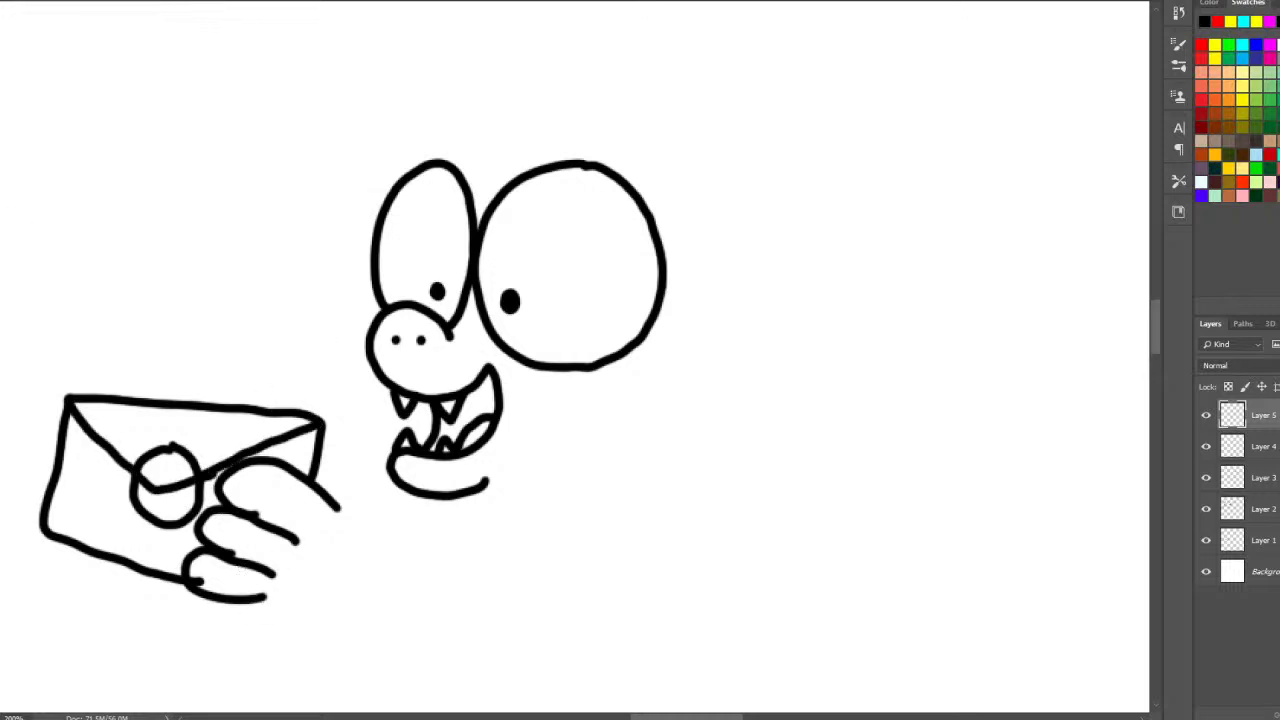
- Draw the thumb behind the fingers and the upper and lower outlines of the bent arm extending back beneath the jaw
left_click_drag(264, 512, 248, 516)
key("ctrl+z")
left_click_drag(316, 455, 388, 528)
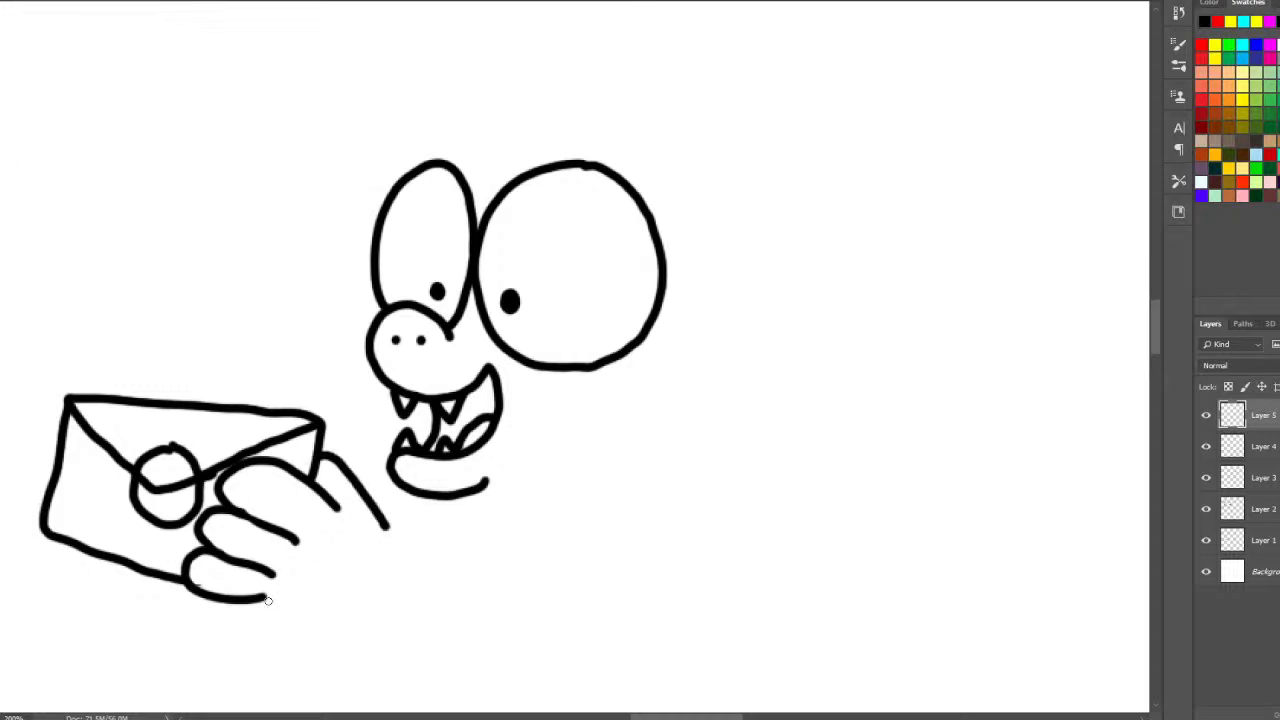
mouse_move(268, 597)
left_mouse_down()
mouse_move(425, 645)
mouse_move(576, 640)
mouse_move(632, 551)
left_mouse_up()
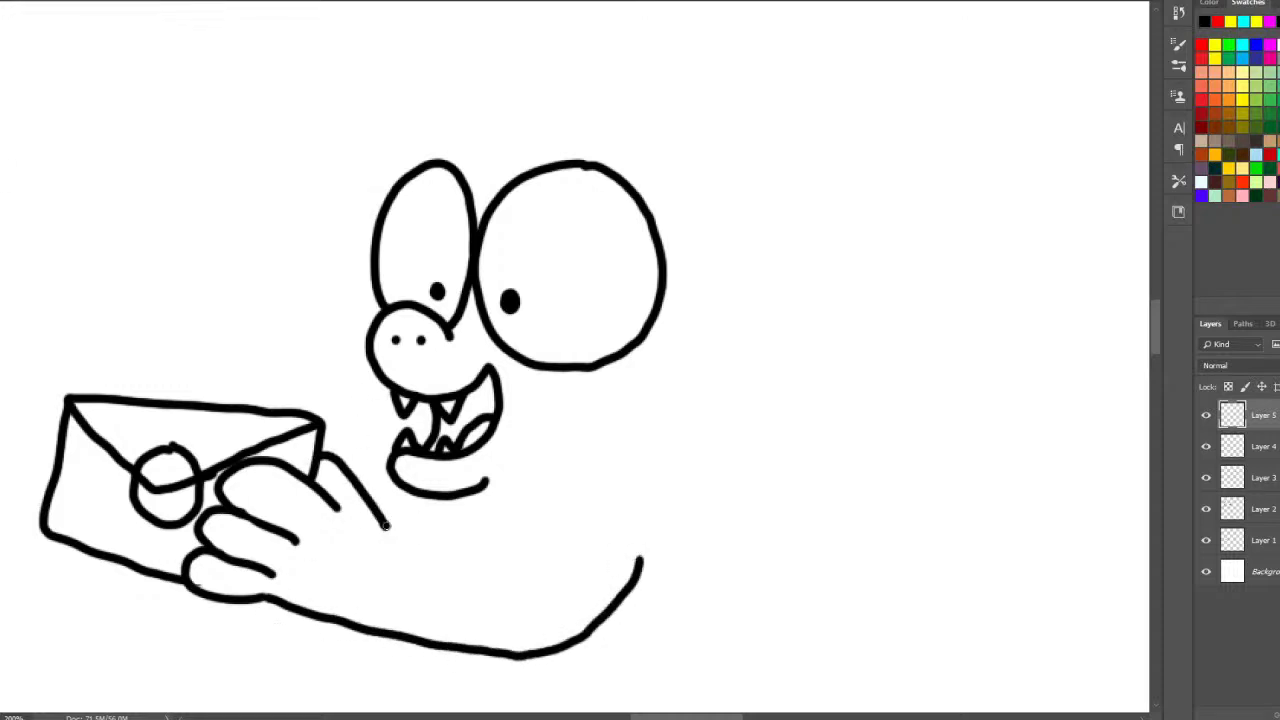
mouse_move(385, 527)
left_mouse_down()
mouse_move(500, 568)
mouse_move(568, 505)
left_mouse_up()
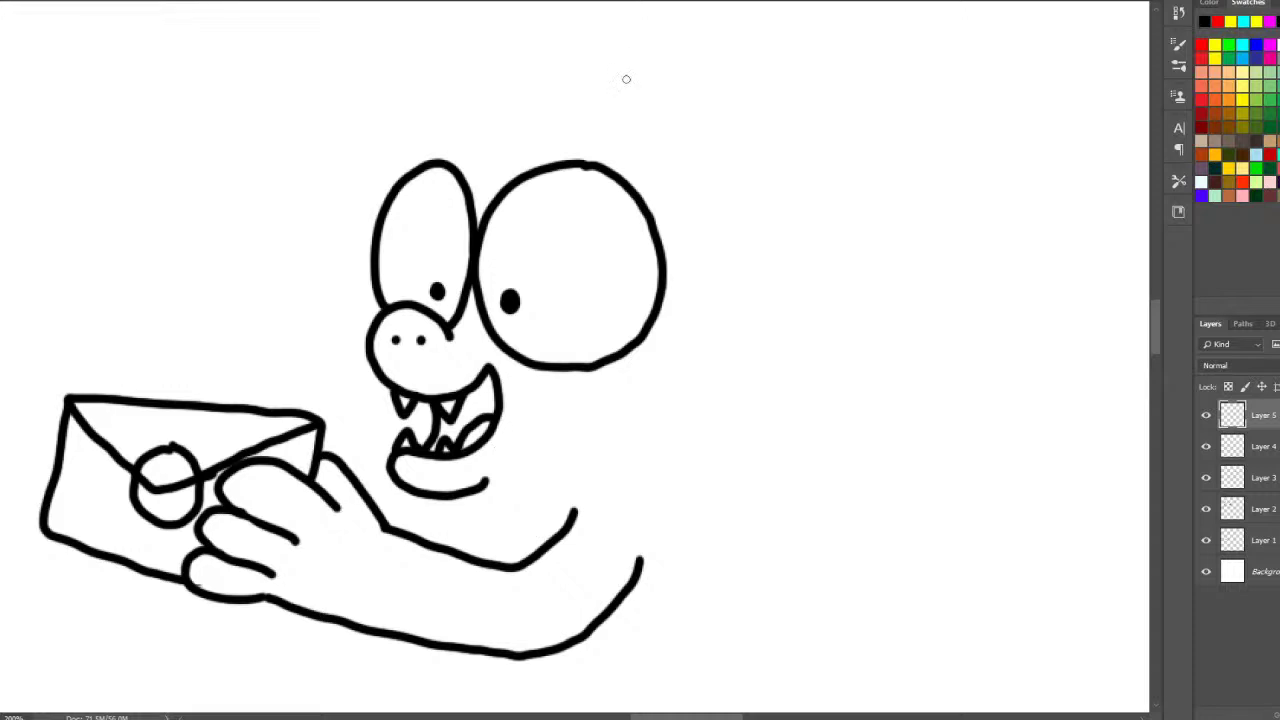
- Draw a curved, pointed horn above and behind the large eye, with three bands across it
mouse_move(703, 216)
left_mouse_down()
mouse_move(806, 94)
mouse_move(895, 50)
mouse_move(815, 161)
mouse_move(722, 246)
mouse_move(690, 207)
left_mouse_up()
left_click_drag(709, 163, 770, 234)
left_click_drag(773, 100, 806, 170)
left_click_drag(857, 80, 875, 135)
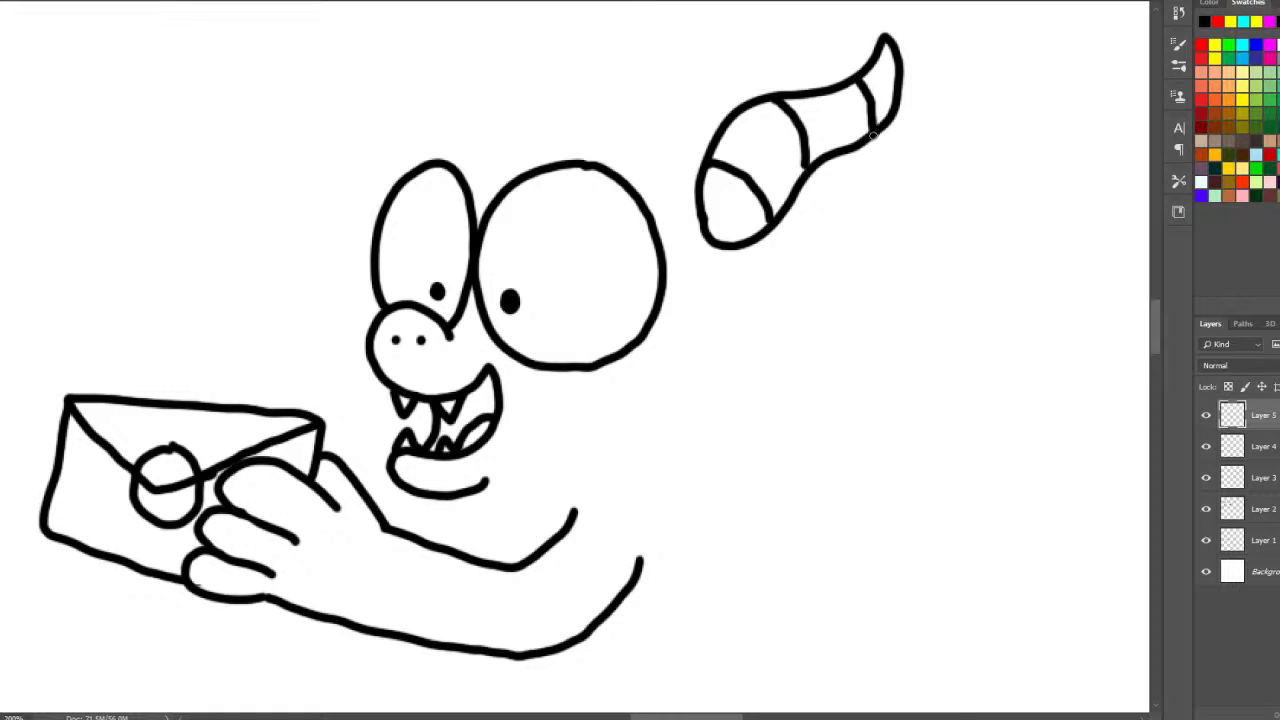
- Draw the forehead spike, the crest spikes along the top and back of the head, and the head and back outline
mouse_move(458, 133)
left_mouse_down()
mouse_move(491, 71)
mouse_move(570, 102)
mouse_move(462, 134)
left_mouse_up()
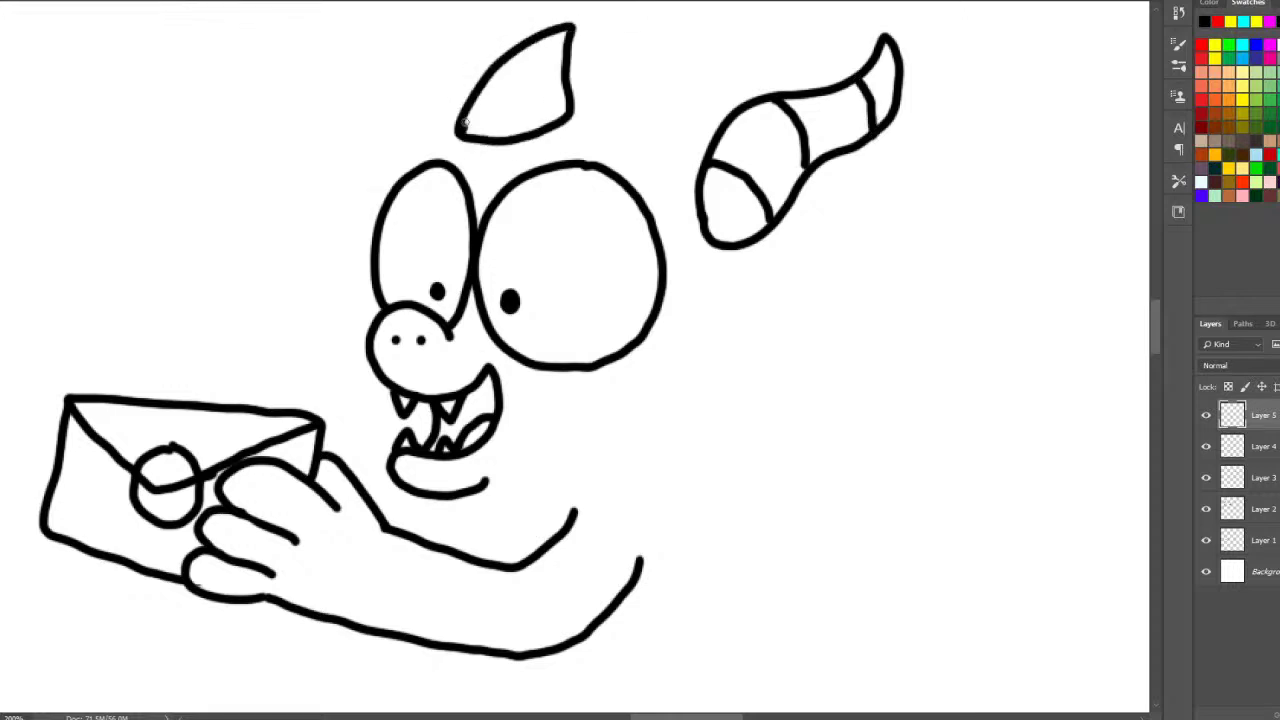
mouse_move(728, 120)
left_mouse_down()
mouse_move(566, 102)
mouse_move(640, 52)
mouse_move(680, 100)
mouse_move(762, 88)
left_mouse_up()
mouse_move(766, 222)
left_mouse_down()
mouse_move(765, 285)
mouse_move(660, 446)
left_mouse_up()
mouse_move(821, 336)
left_mouse_down()
mouse_move(782, 321)
mouse_move(763, 430)
mouse_move(701, 423)
mouse_move(636, 627)
mouse_move(608, 682)
left_mouse_up()
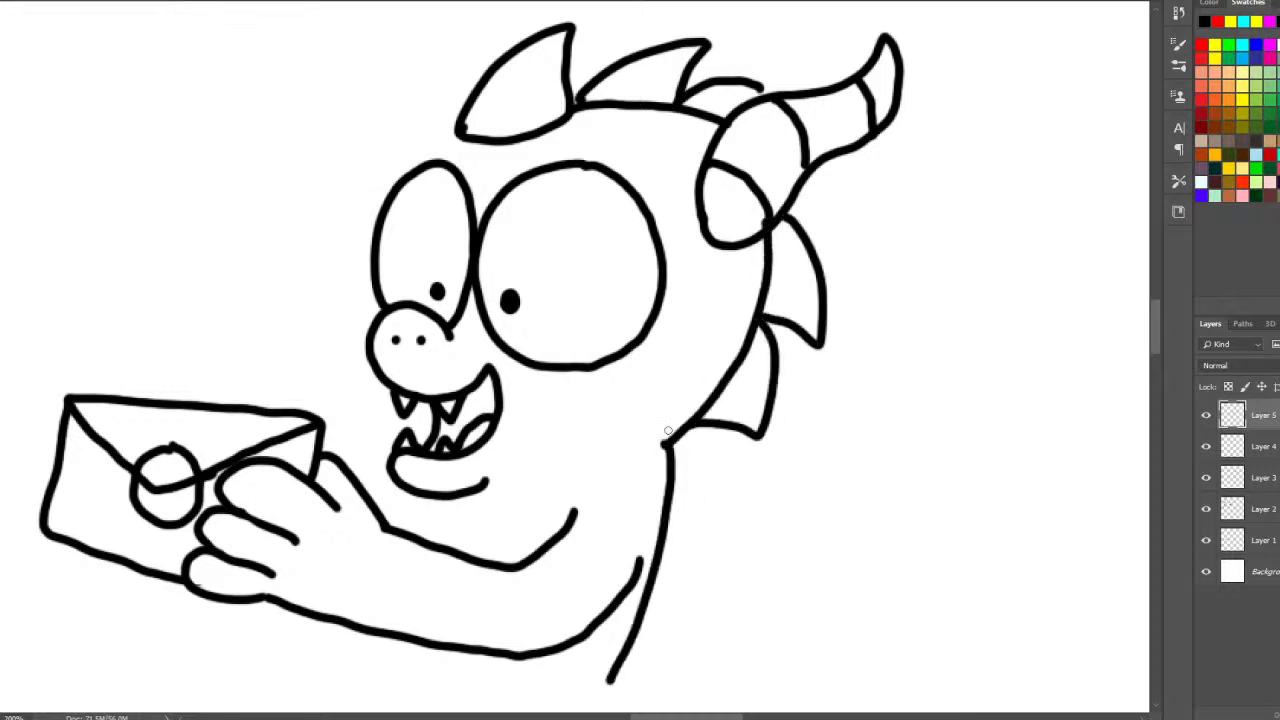
- Draw a small scalloped bat wing on the back, and a rounded chest patch with a band between the chin and arm
mouse_move(674, 447)
left_mouse_down()
mouse_move(830, 464)
mouse_move(844, 454)
mouse_move(868, 472)
mouse_move(872, 566)
mouse_move(841, 535)
mouse_move(793, 565)
mouse_move(775, 541)
mouse_move(708, 562)
mouse_move(655, 530)
left_mouse_up()
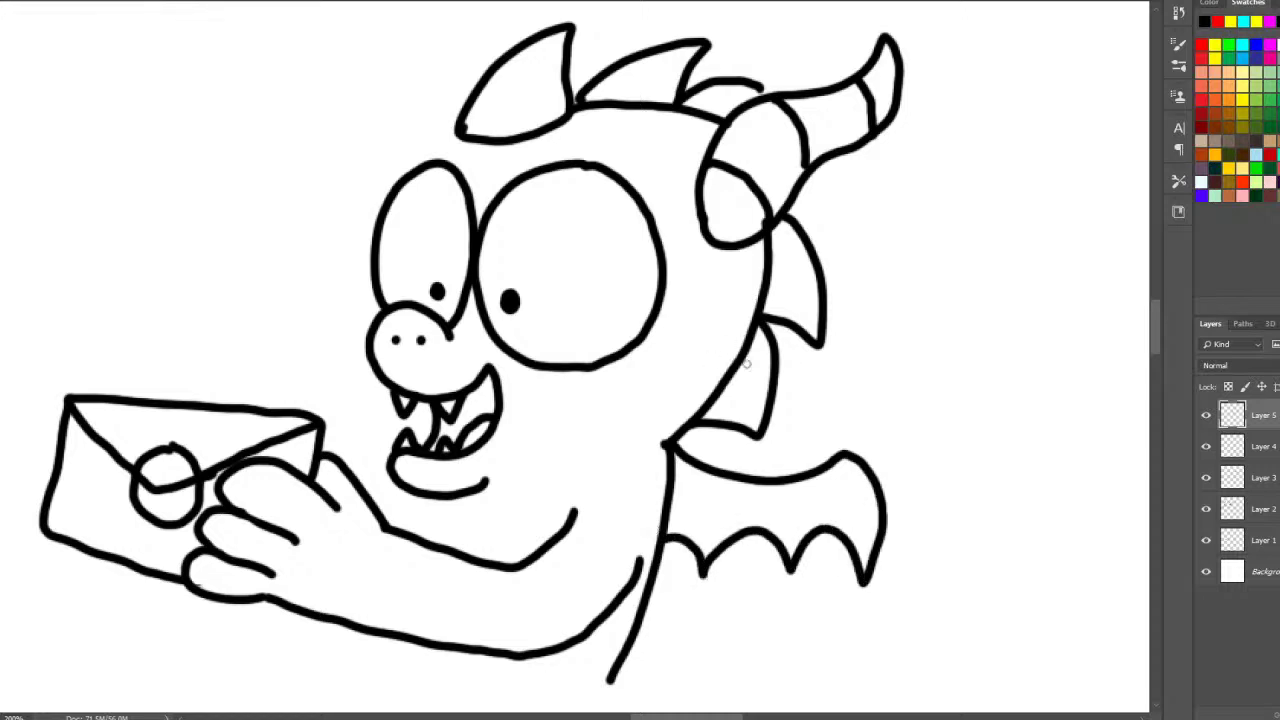
key("ctrl+z")
mouse_move(672, 440)
left_mouse_down()
mouse_move(786, 463)
mouse_move(827, 548)
mouse_move(722, 544)
mouse_move(693, 524)
mouse_move(657, 527)
left_mouse_up()
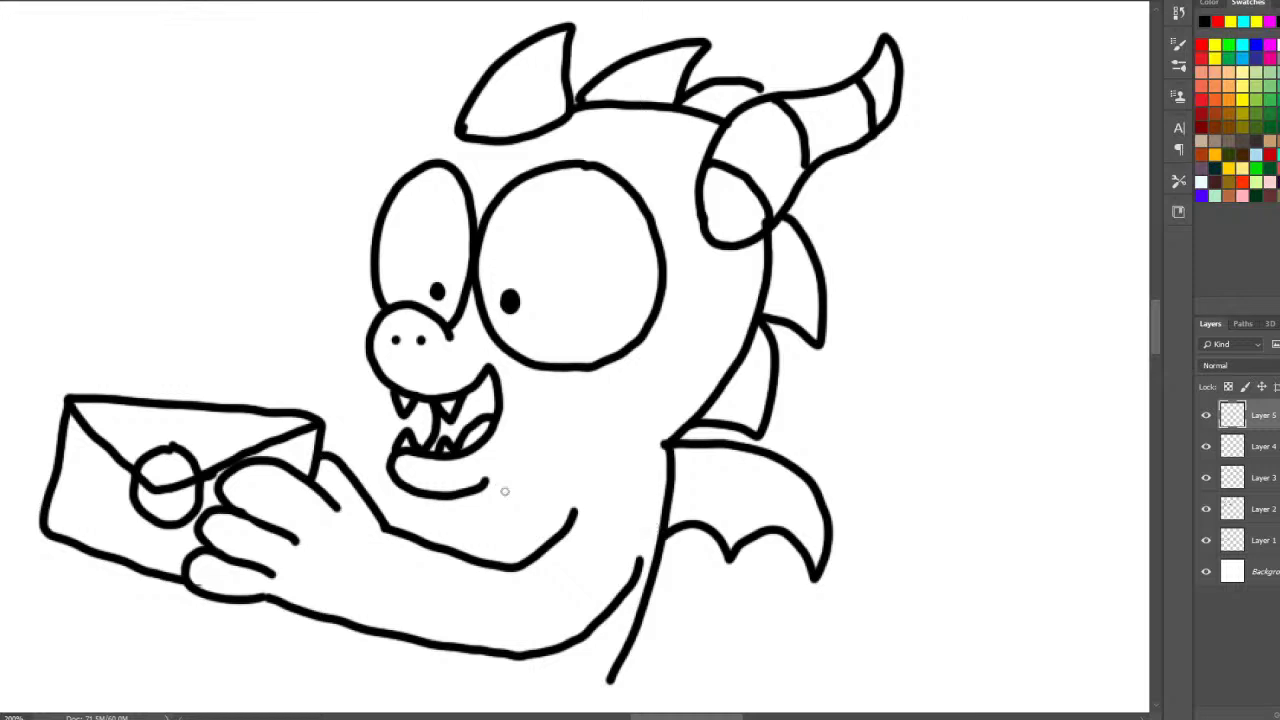
left_click_drag(486, 482, 520, 553)
mouse_move(478, 491)
left_mouse_down()
mouse_move(437, 535)
mouse_move(520, 555)
left_mouse_up()
- Draw the brow line from the forehead spike to the narrow eye, and a second banded, pointed horn above it
left_click_drag(458, 128, 385, 183)
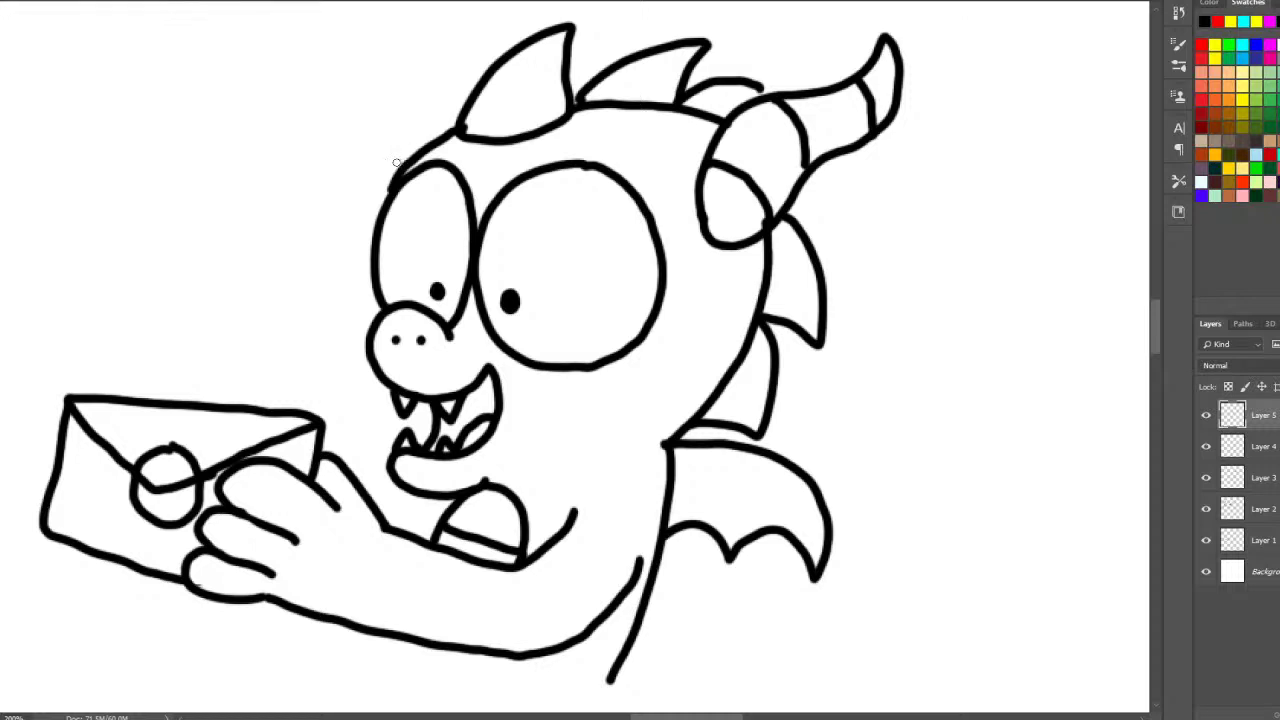
mouse_move(376, 228)
left_mouse_down()
mouse_move(392, 118)
mouse_move(467, 62)
left_mouse_up()
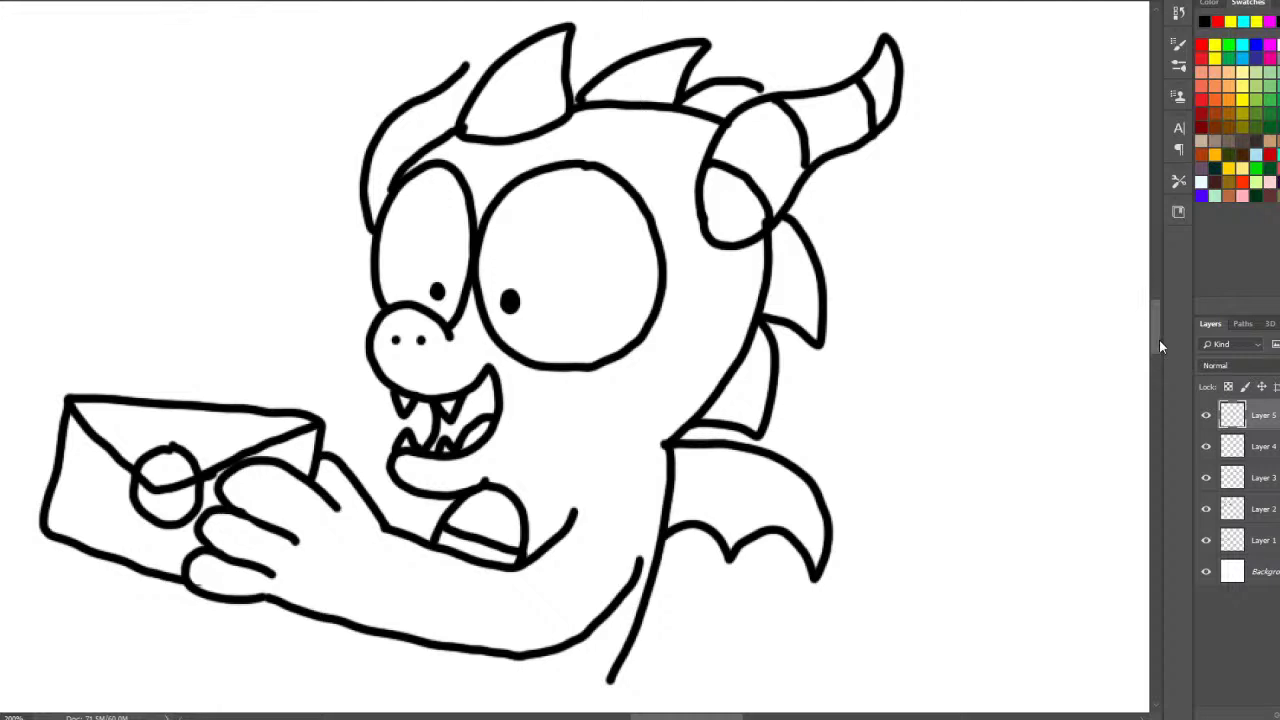
scroll(1159, 340, "up", 3)
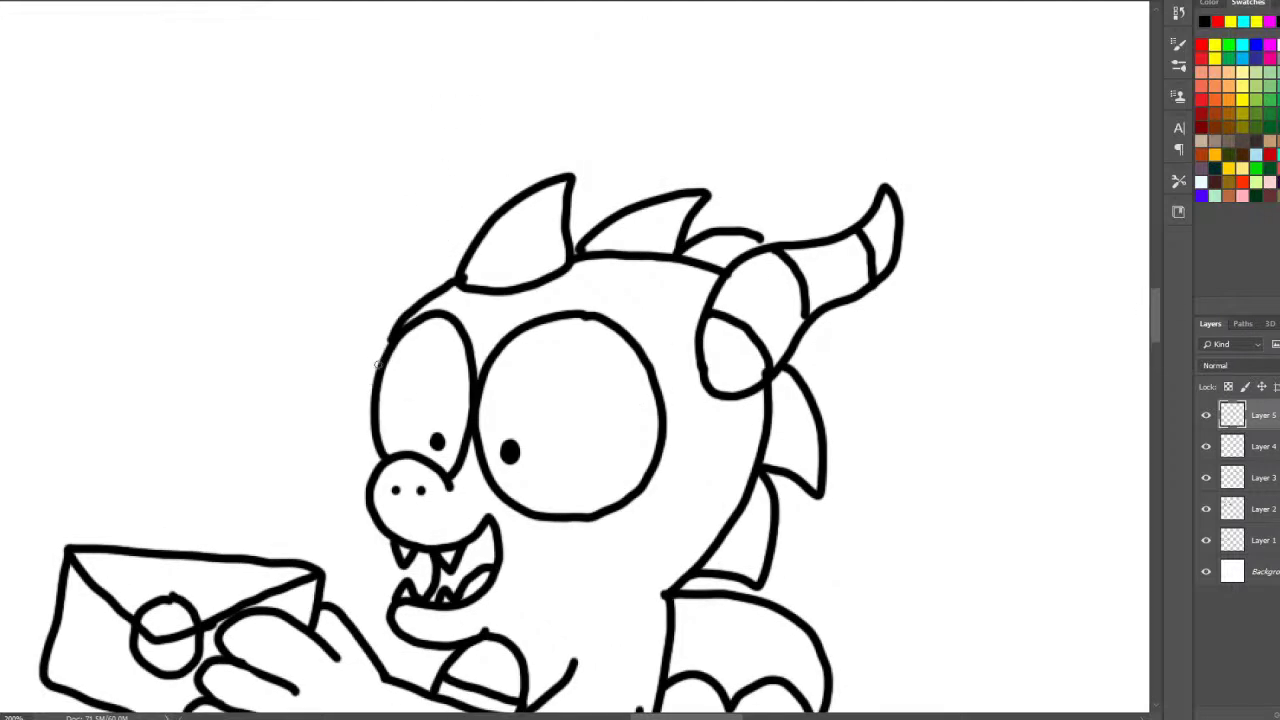
mouse_move(377, 362)
left_mouse_down()
mouse_move(425, 222)
mouse_move(498, 130)
mouse_move(510, 200)
mouse_move(485, 190)
mouse_move(461, 270)
mouse_move(408, 290)
mouse_move(406, 306)
left_mouse_up()
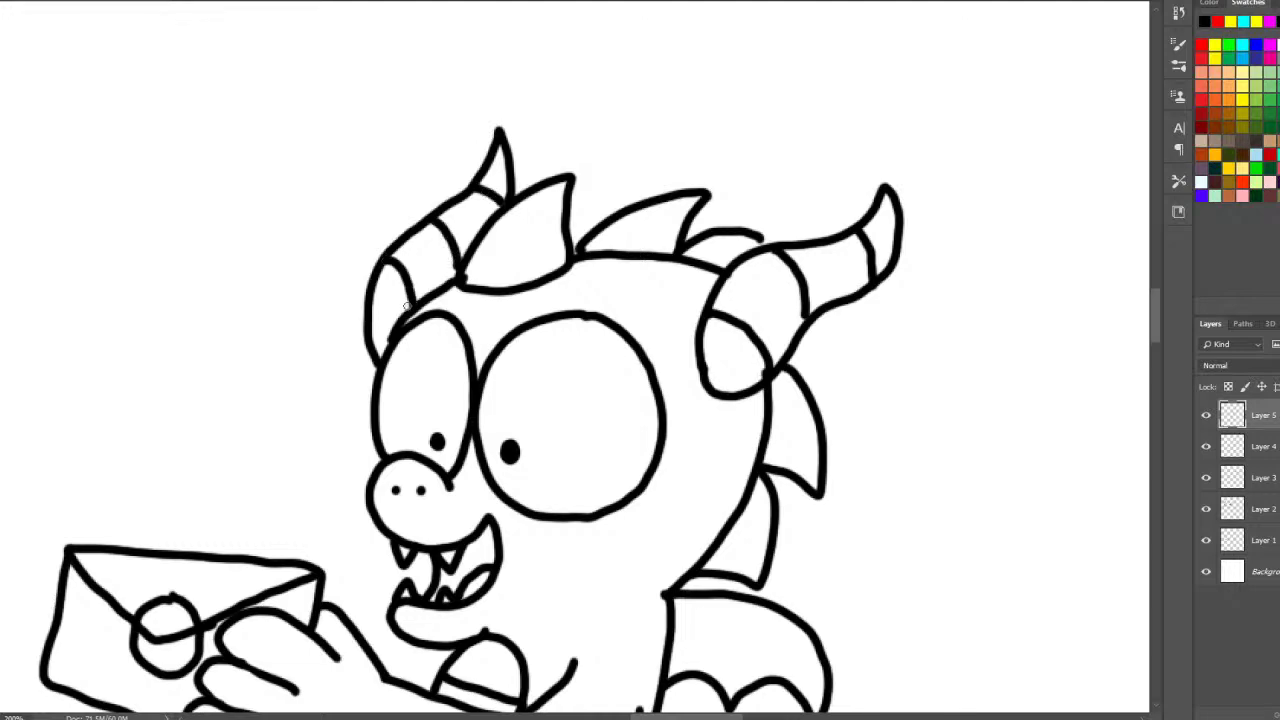
- Draw the curved outline from the far horn's base down to the envelope, and short lines linking the hand and envelope to the chest and mouth
mouse_move(1156, 320)
left_mouse_down()
mouse_move(1151, 338)
mouse_move(1156, 328)
left_mouse_up()
mouse_move(378, 207)
left_mouse_down()
mouse_move(346, 233)
mouse_move(327, 287)
mouse_move(206, 404)
left_mouse_up()
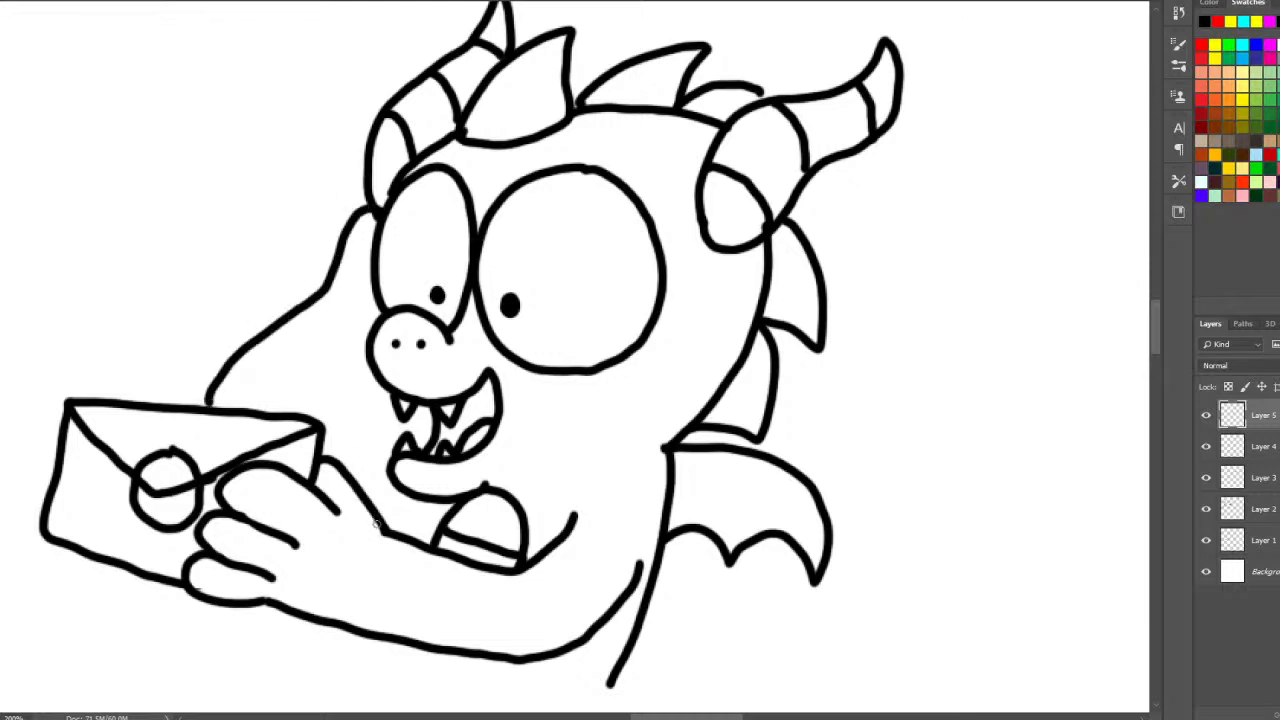
left_click_drag(378, 522, 446, 533)
mouse_move(387, 383)
left_mouse_down()
mouse_move(322, 428)
mouse_move(332, 417)
mouse_move(397, 447)
left_mouse_up()
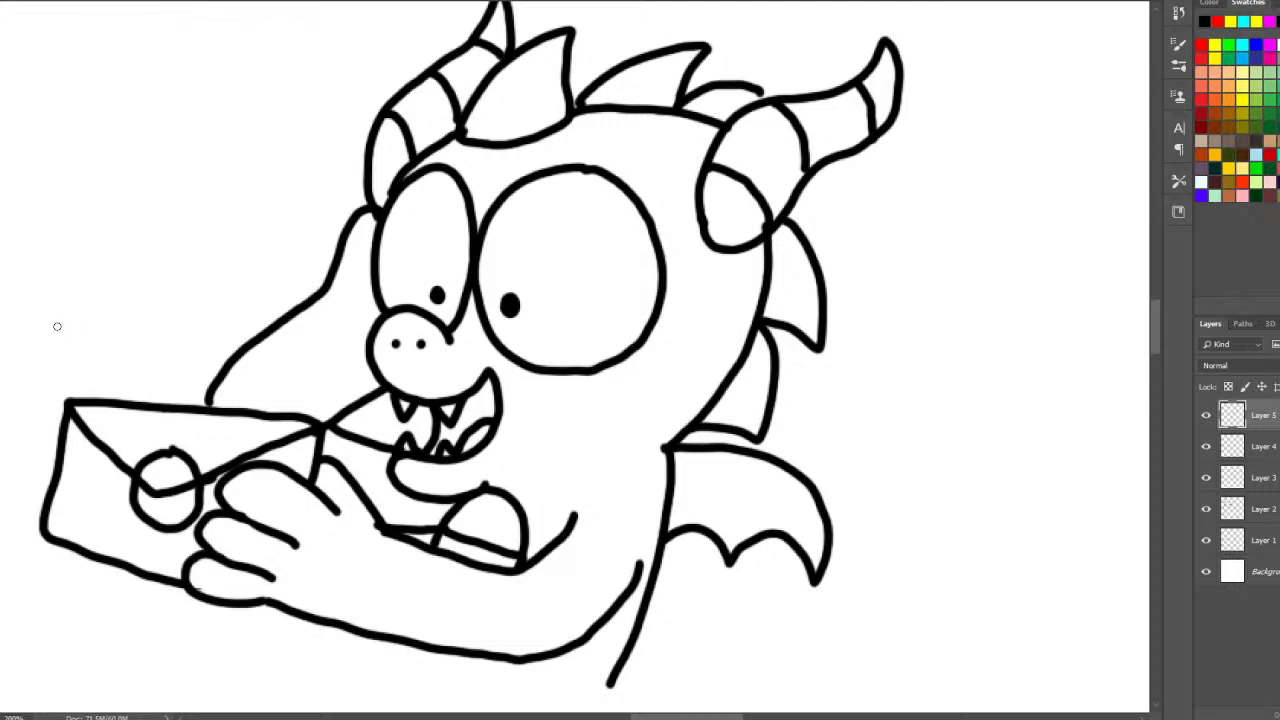
- Draw a spiky starburst outline around the outer side of the envelope, from above its flap to beneath the fingers
left_click_drag(500, 692, 650, 692)
mouse_move(120, 508)
left_mouse_down()
mouse_move(170, 501)
mouse_move(137, 449)
mouse_move(157, 438)
mouse_move(168, 367)
mouse_move(328, 328)
mouse_move(349, 364)
left_mouse_up()
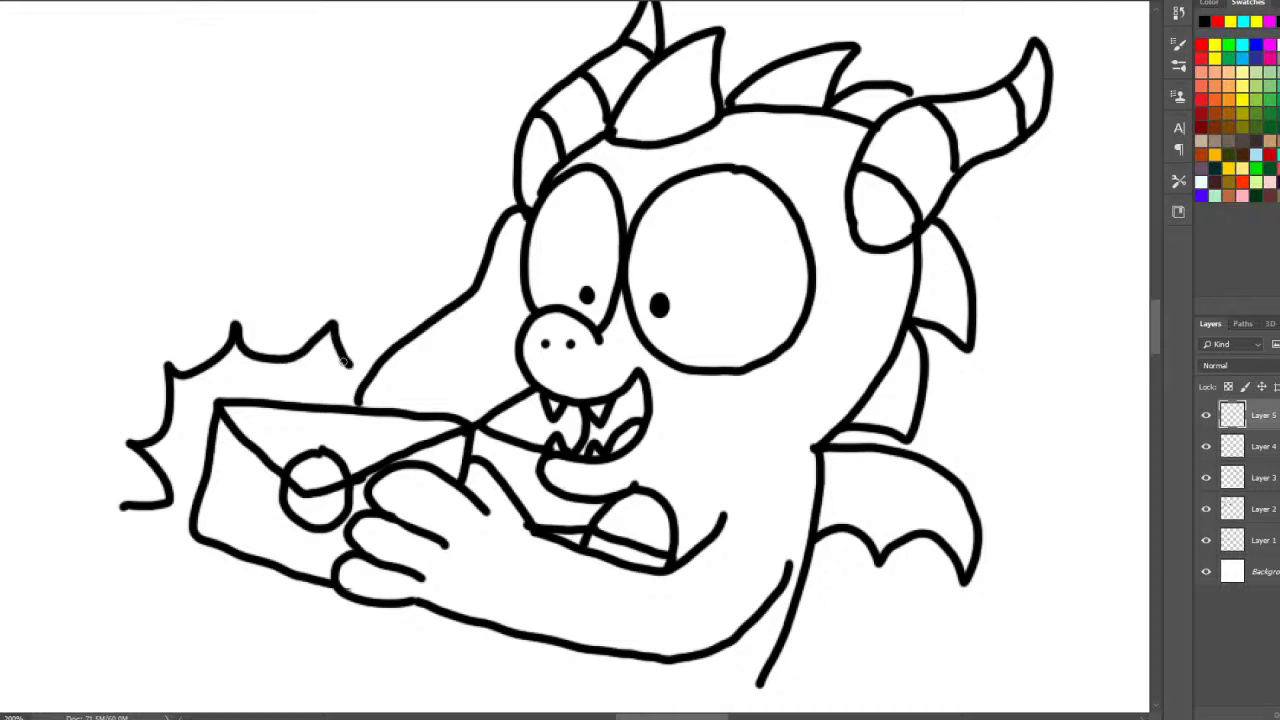
scroll(1150, 345, "down", 5)
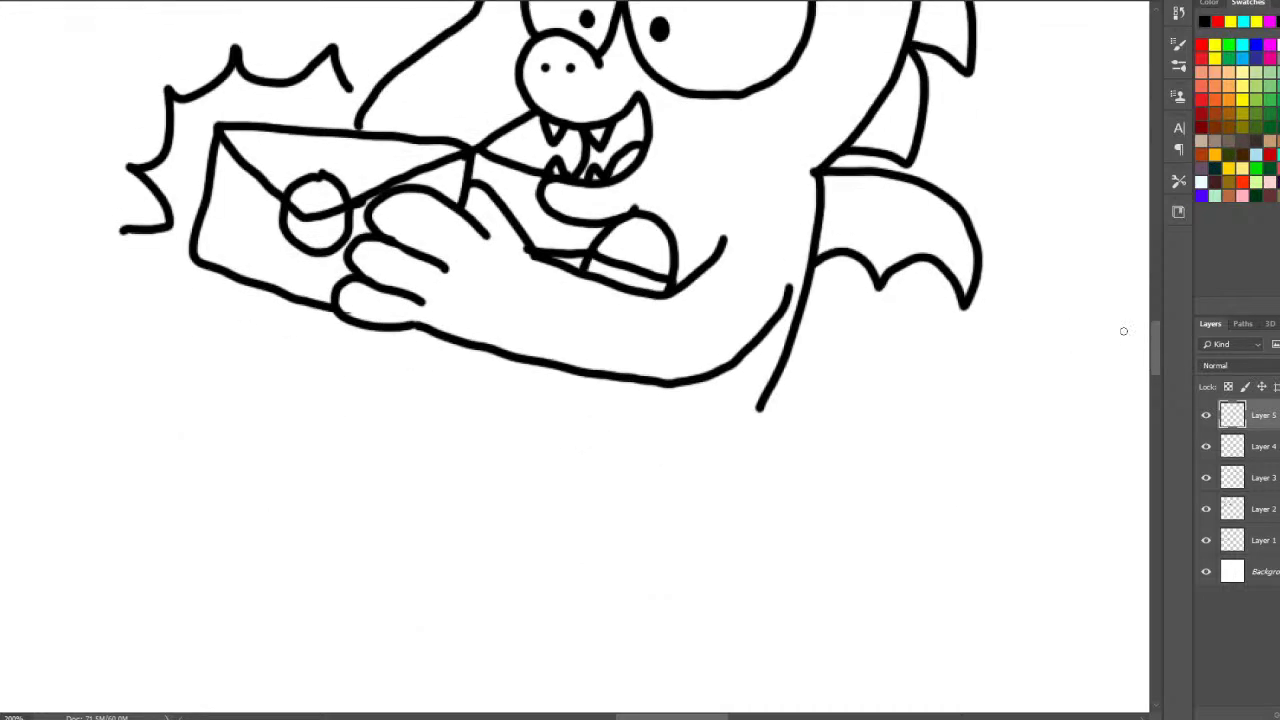
mouse_move(123, 240)
left_mouse_down()
mouse_move(148, 290)
mouse_move(330, 345)
left_mouse_up()
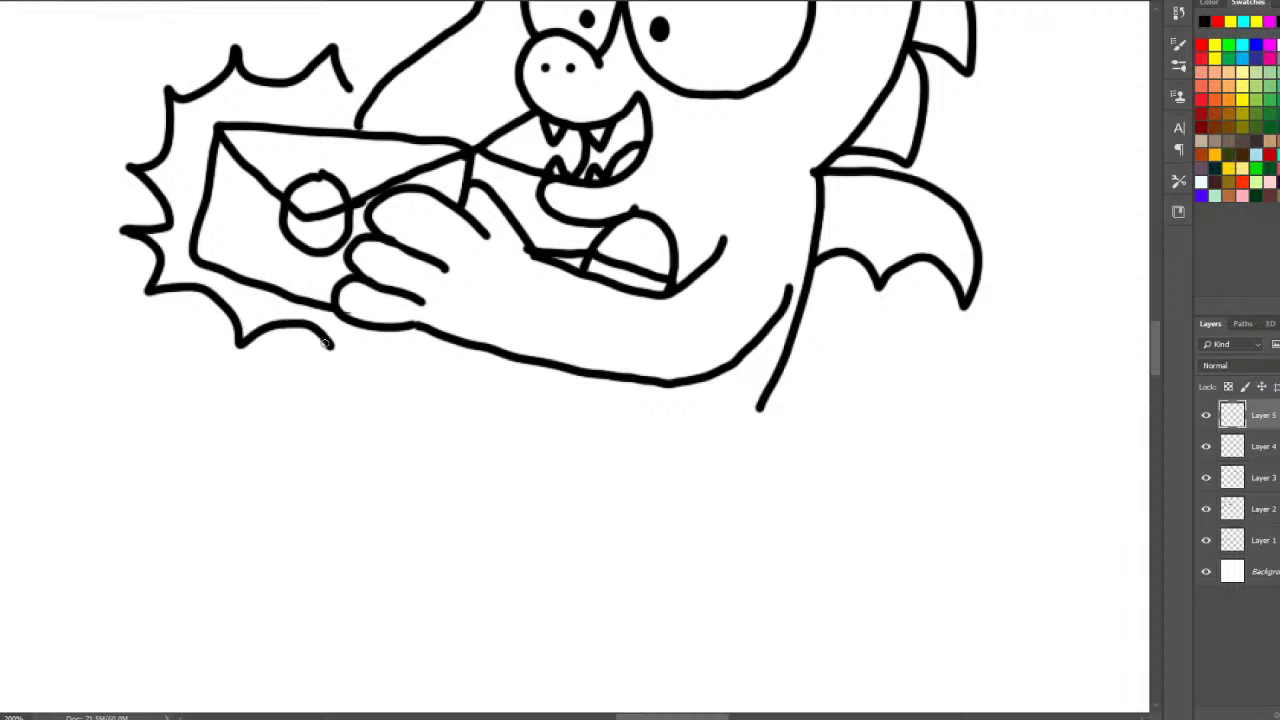
- Draw the near leg with its clawed foot, and a curled tail ending in an arrow-shaped tip behind the body
mouse_move(683, 413)
left_mouse_down()
mouse_move(588, 490)
mouse_move(580, 621)
mouse_move(507, 624)
mouse_move(480, 692)
left_mouse_up()
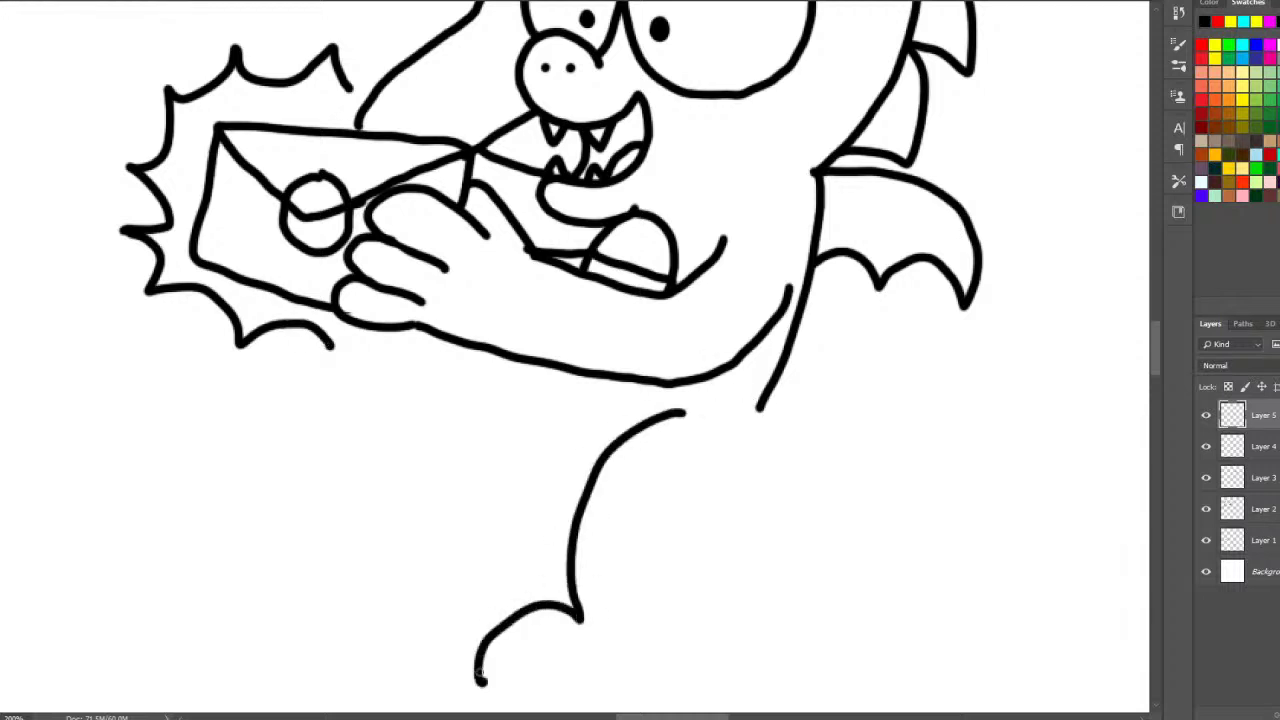
mouse_move(552, 642)
left_mouse_down()
mouse_move(487, 676)
mouse_move(631, 700)
mouse_move(718, 447)
mouse_move(872, 440)
mouse_move(891, 429)
mouse_move(915, 359)
mouse_move(868, 428)
left_mouse_up()
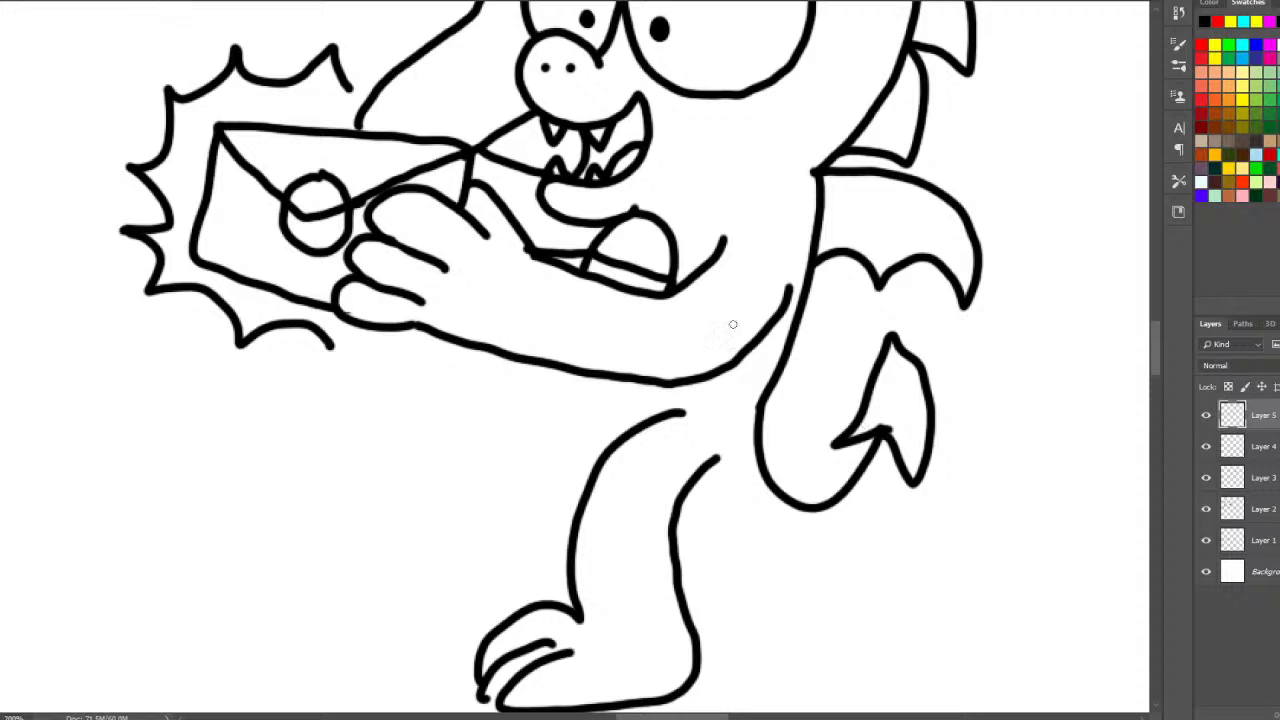
mouse_move(882, 440)
left_mouse_down()
mouse_move(875, 495)
mouse_move(819, 540)
mouse_move(754, 540)
mouse_move(677, 504)
left_mouse_up()
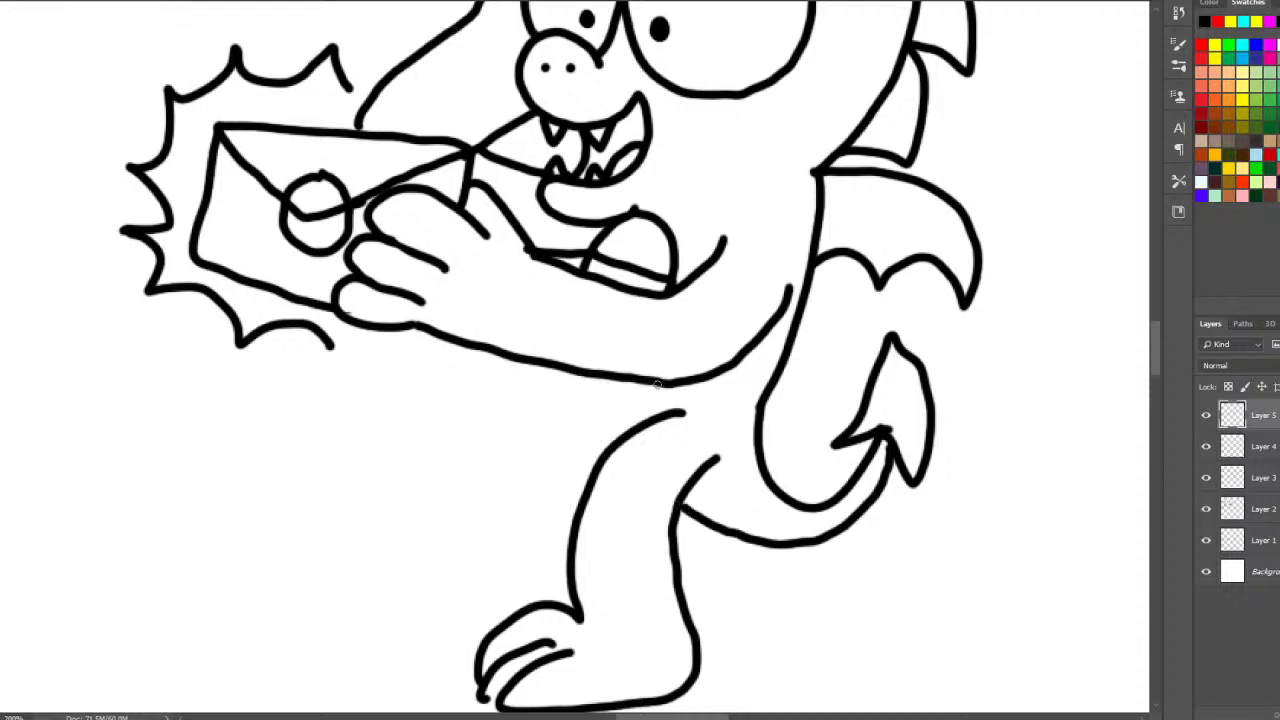
- Draw the striped belly beneath the arm, and the far leg with its clawed foot behind the near one
left_click_drag(660, 382, 648, 412)
mouse_move(575, 371)
left_mouse_down()
mouse_move(570, 428)
mouse_move(598, 466)
left_mouse_up()
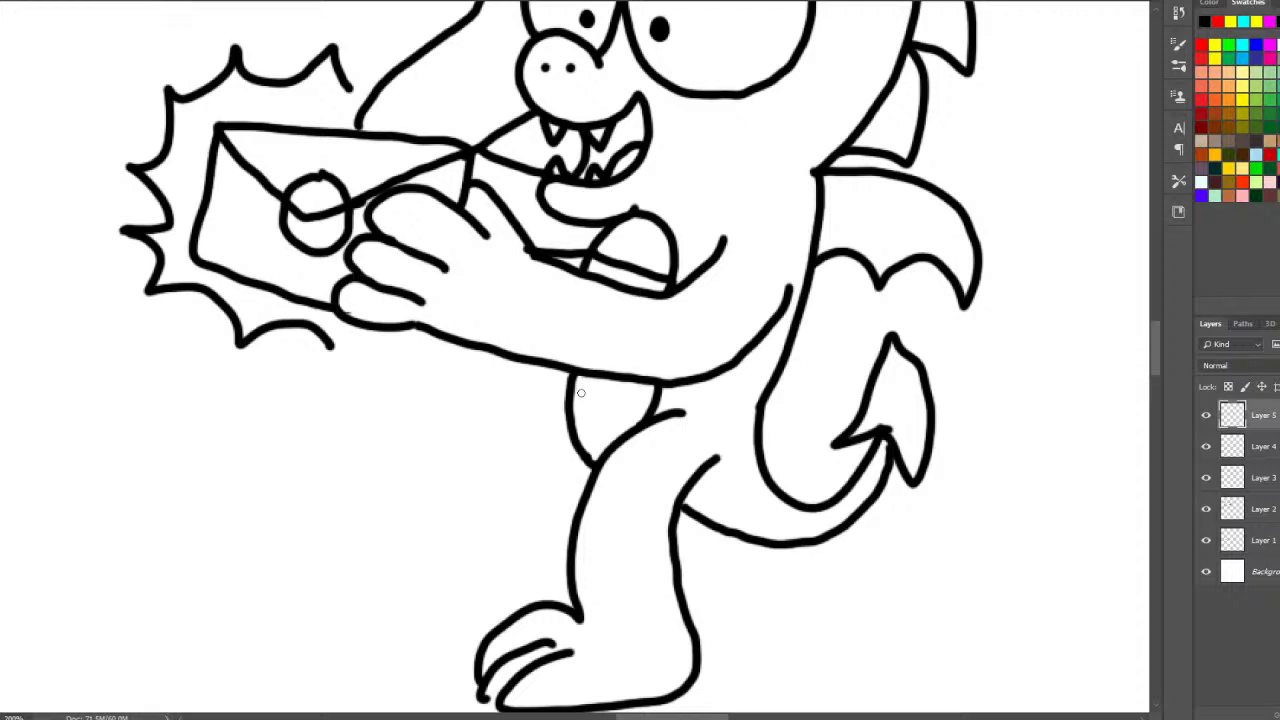
left_click_drag(578, 390, 652, 400)
mouse_move(567, 396)
left_mouse_down()
mouse_move(600, 432)
mouse_move(548, 423)
mouse_move(524, 488)
mouse_move(524, 569)
mouse_move(472, 553)
mouse_move(422, 571)
mouse_move(418, 624)
left_mouse_up()
mouse_move(477, 581)
left_mouse_down()
mouse_move(434, 604)
mouse_move(450, 640)
left_mouse_up()
mouse_move(493, 603)
left_mouse_down()
mouse_move(449, 647)
mouse_move(469, 644)
left_mouse_up()
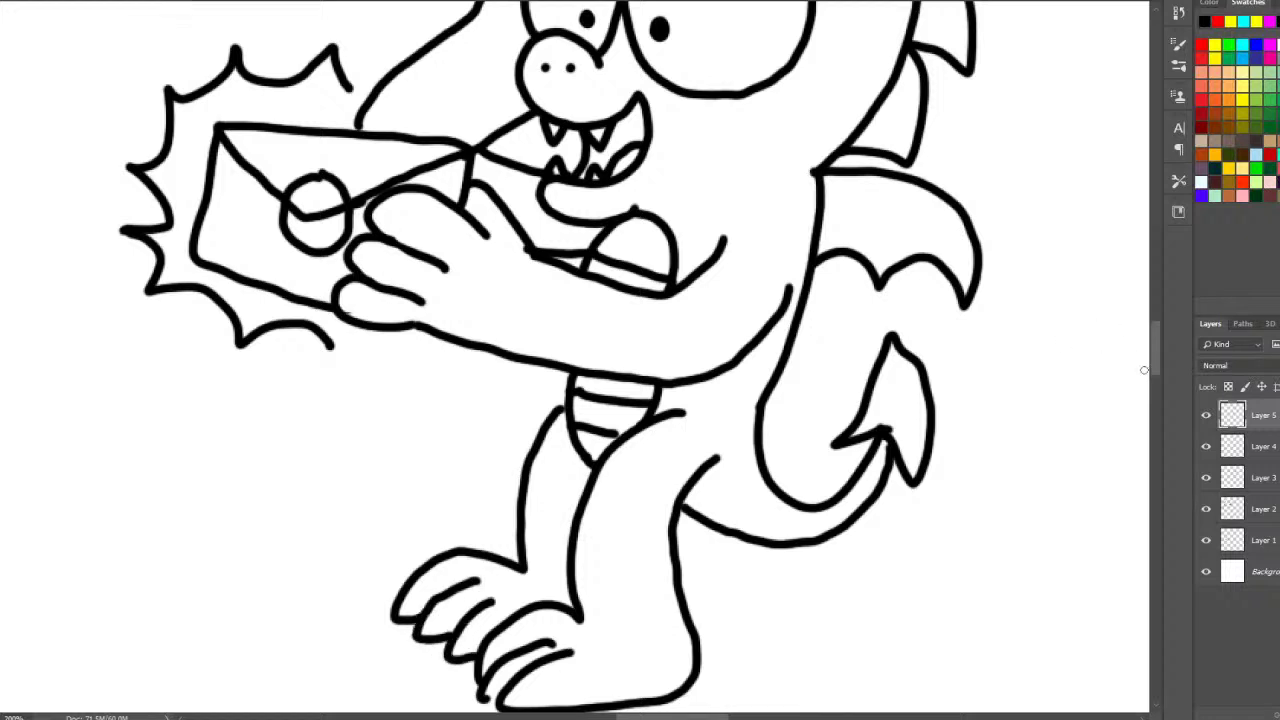
- Examine the finished dragon and its place among the other characters, and view the blank area in front of its envelope
scroll(1152, 366, "down", 3)
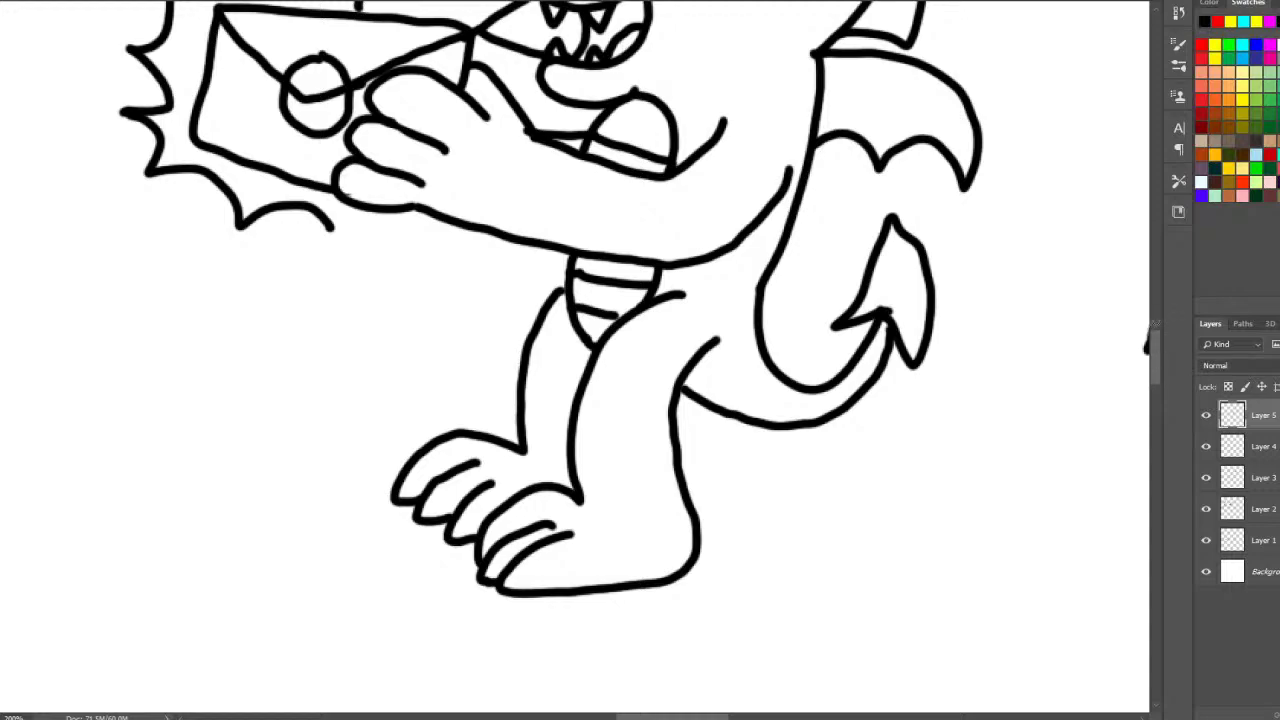
scroll(1157, 347, "up", 7)
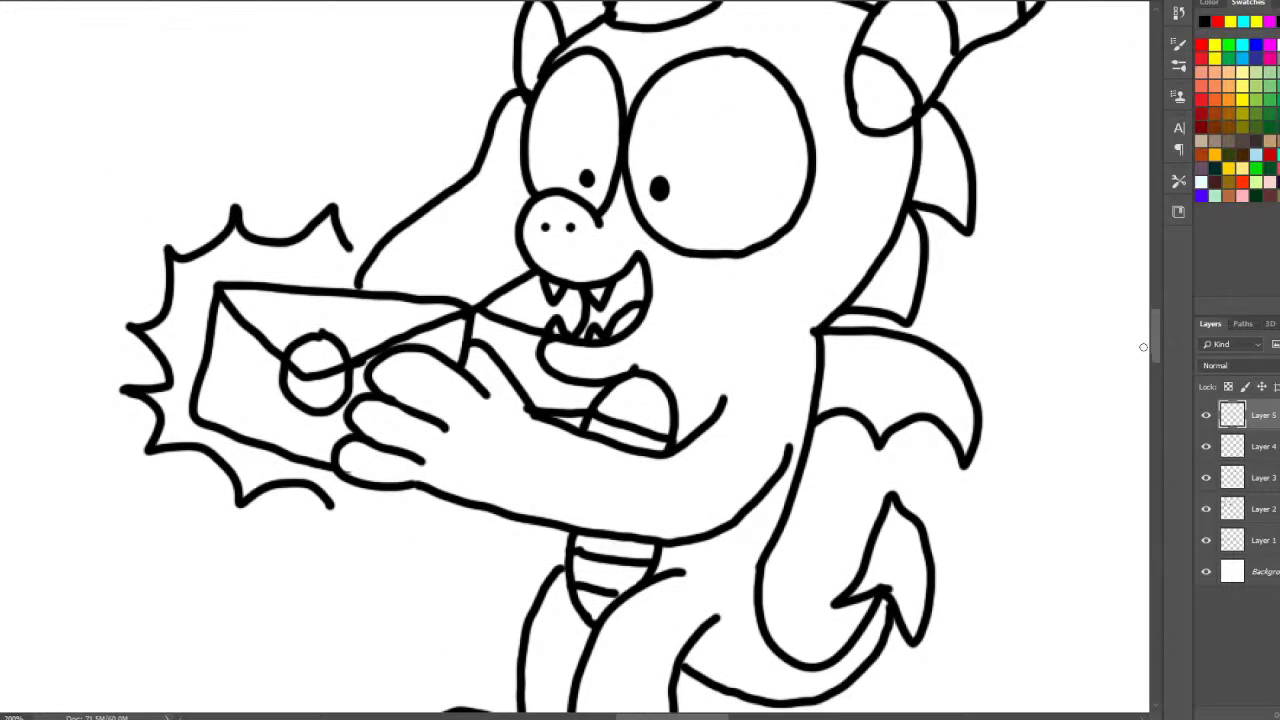
scroll(698, 708, "left", 5)
scroll(676, 714, "right", 4)
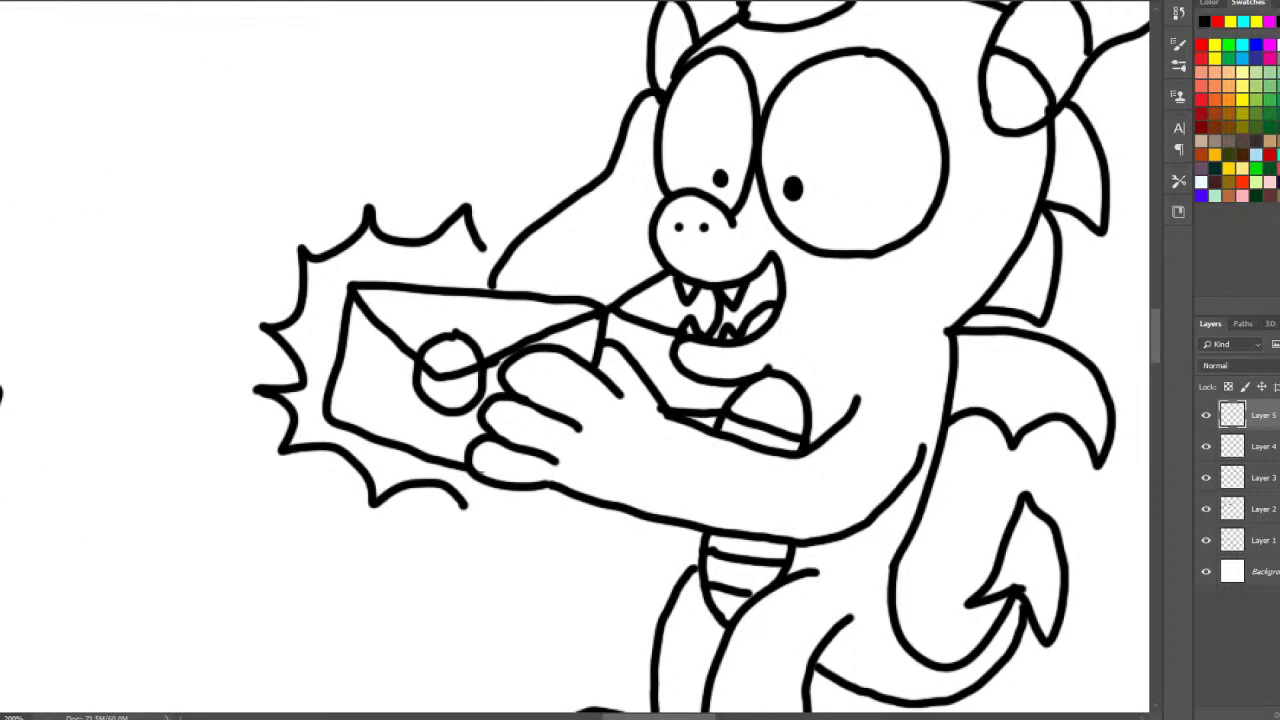
scroll(514, 364, "down", 6)
scroll(771, 497, "up", 2)
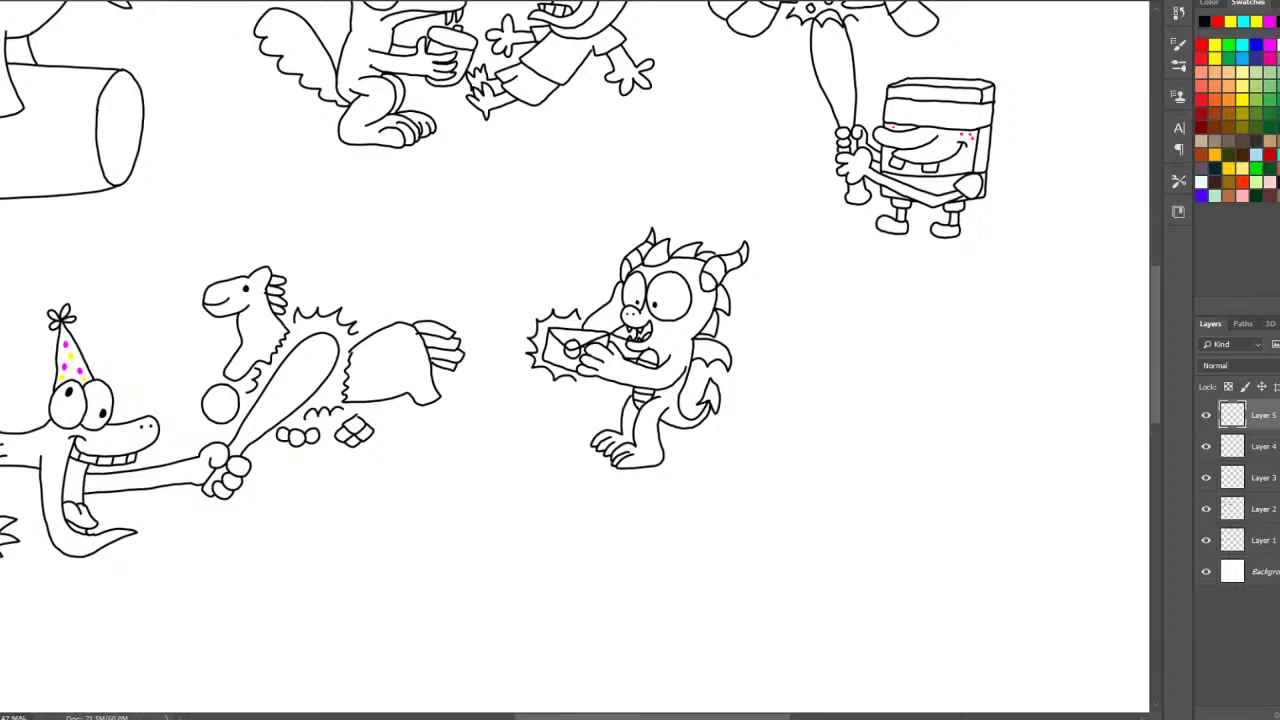
mouse_move(665, 310)
left_mouse_down()
mouse_move(730, 380)
mouse_move(928, 405)
left_mouse_up()
scroll(847, 409, "up", 4)
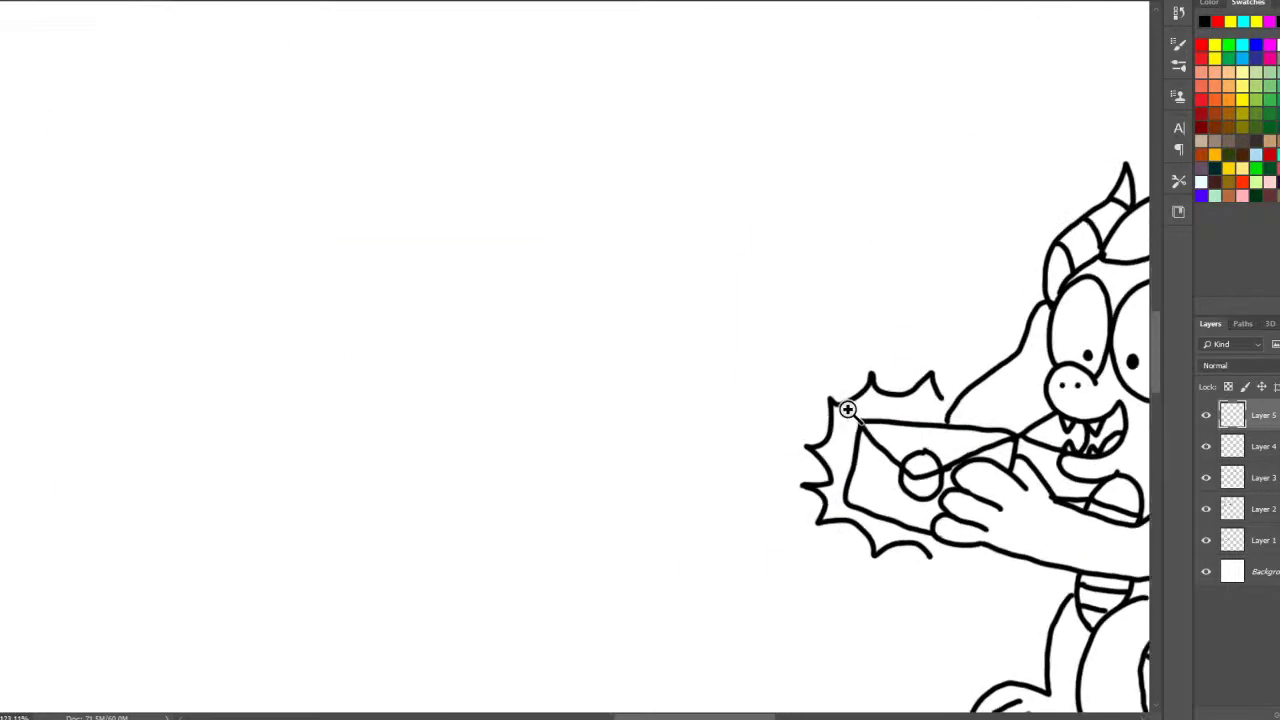
left_click(684, 324)
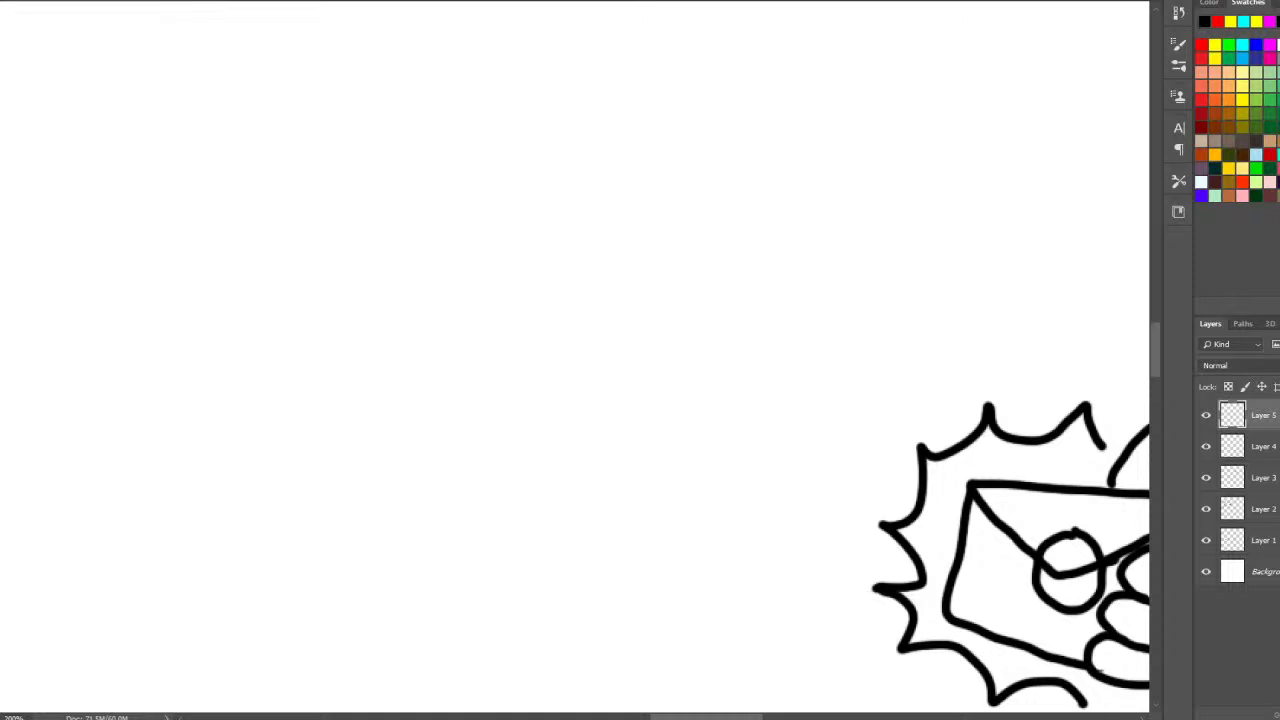
- Add a new layer and draw two overlapping oval eyes with lowered eyelids in the blank area facing the envelope
key("ctrl+j")
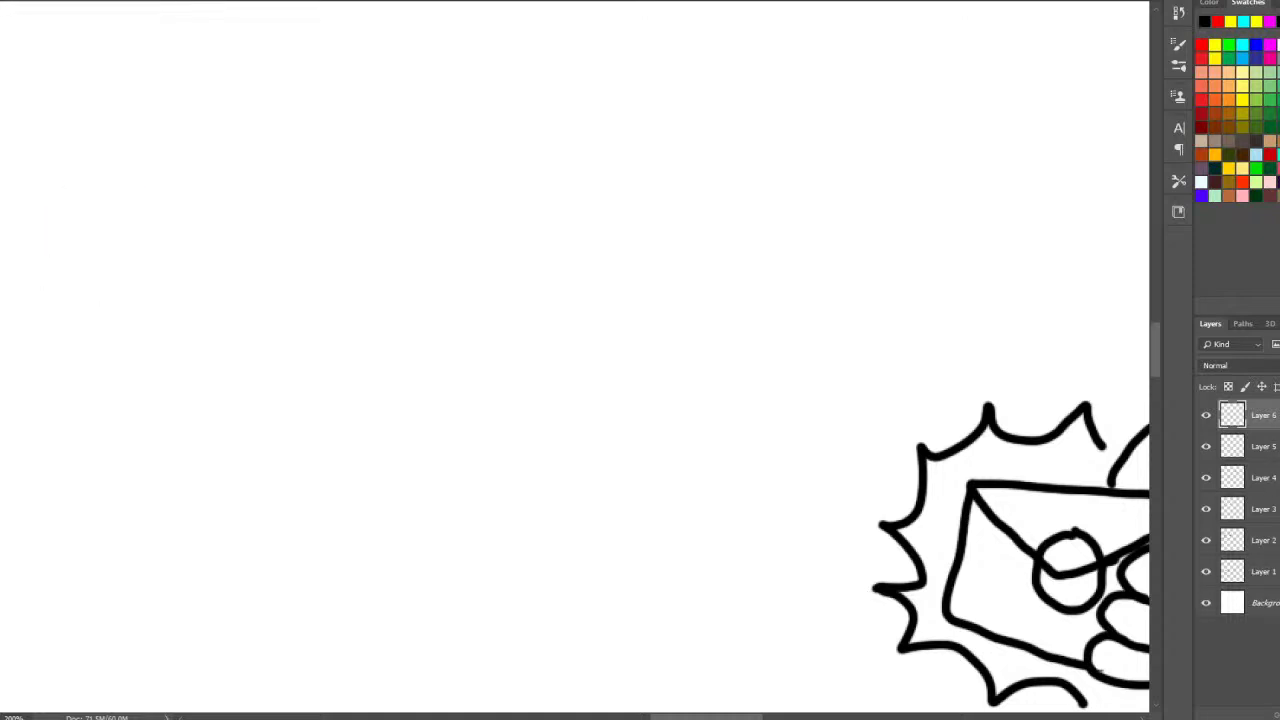
mouse_move(464, 97)
left_mouse_down()
mouse_move(401, 122)
mouse_move(394, 242)
mouse_move(486, 262)
mouse_move(531, 177)
mouse_move(508, 122)
mouse_move(438, 92)
left_mouse_up()
mouse_move(374, 200)
left_mouse_down()
mouse_move(465, 154)
mouse_move(528, 150)
left_mouse_up()
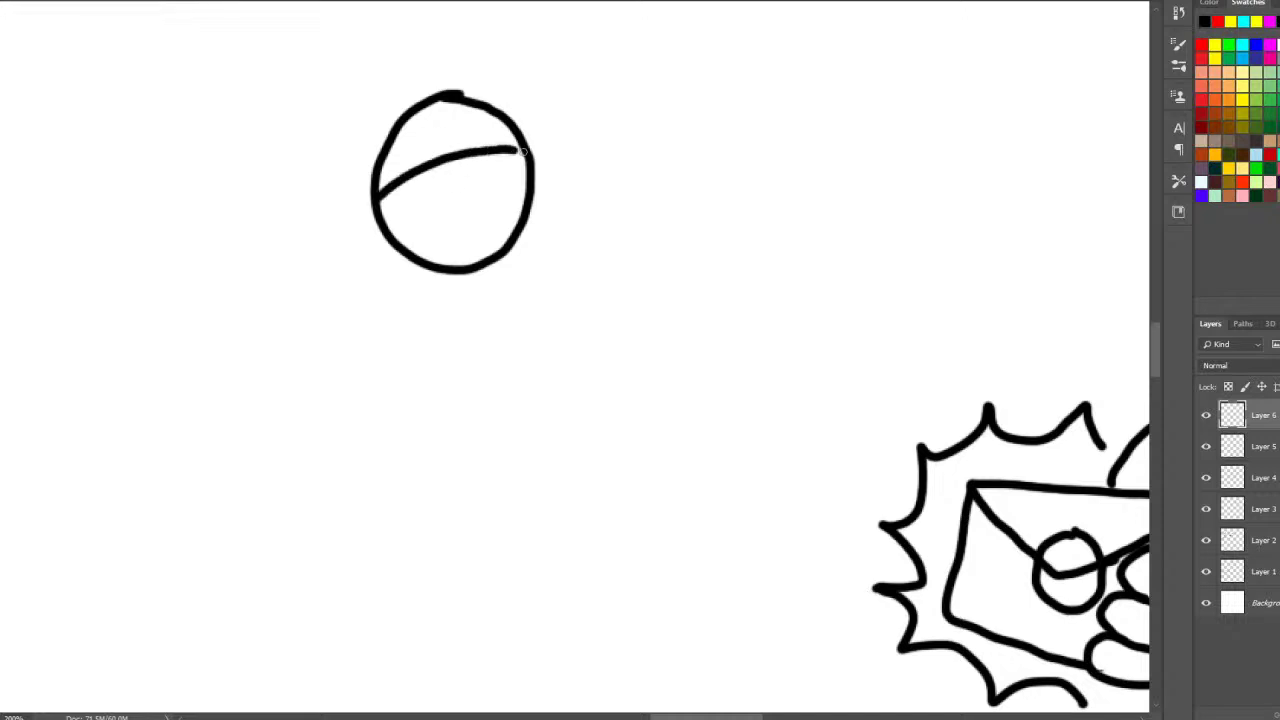
mouse_move(493, 105)
left_mouse_down()
mouse_move(536, 72)
mouse_move(595, 88)
mouse_move(624, 162)
mouse_move(598, 216)
mouse_move(528, 212)
left_mouse_up()
left_click_drag(530, 152, 600, 103)
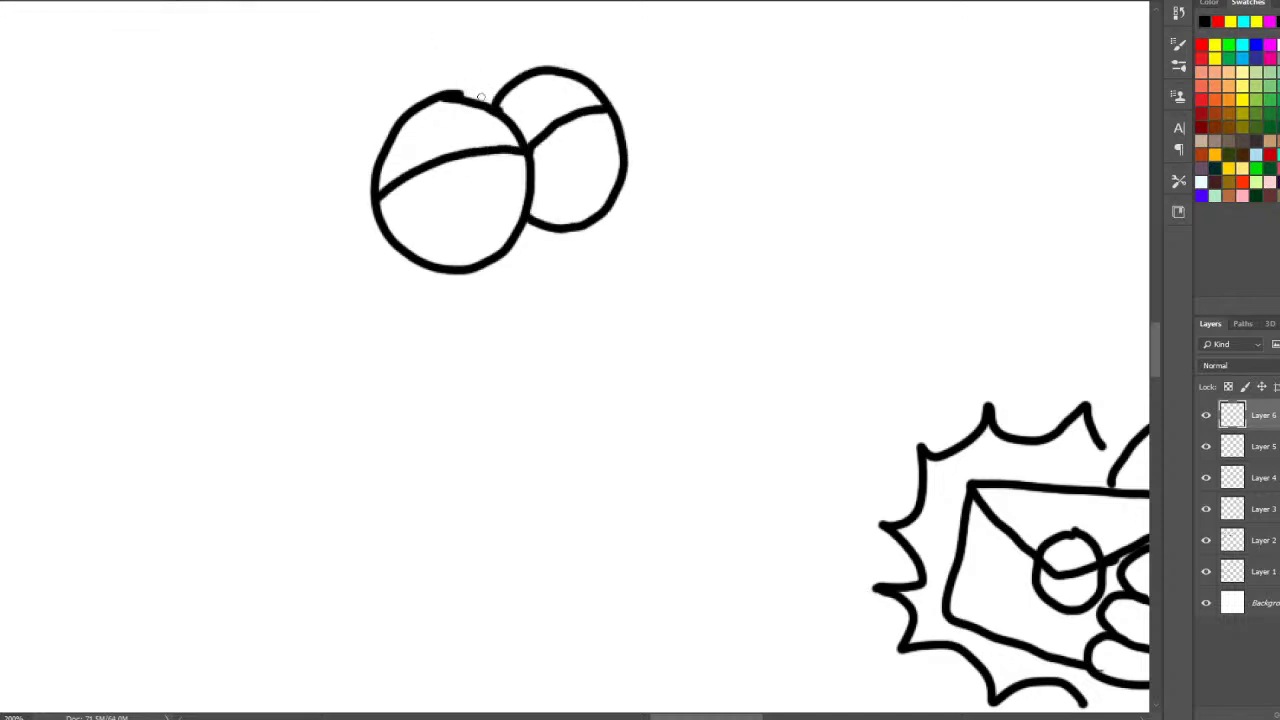
mouse_move(488, 102)
left_mouse_down()
mouse_move(441, 60)
mouse_move(356, 66)
mouse_move(307, 109)
mouse_move(336, 100)
left_mouse_up()
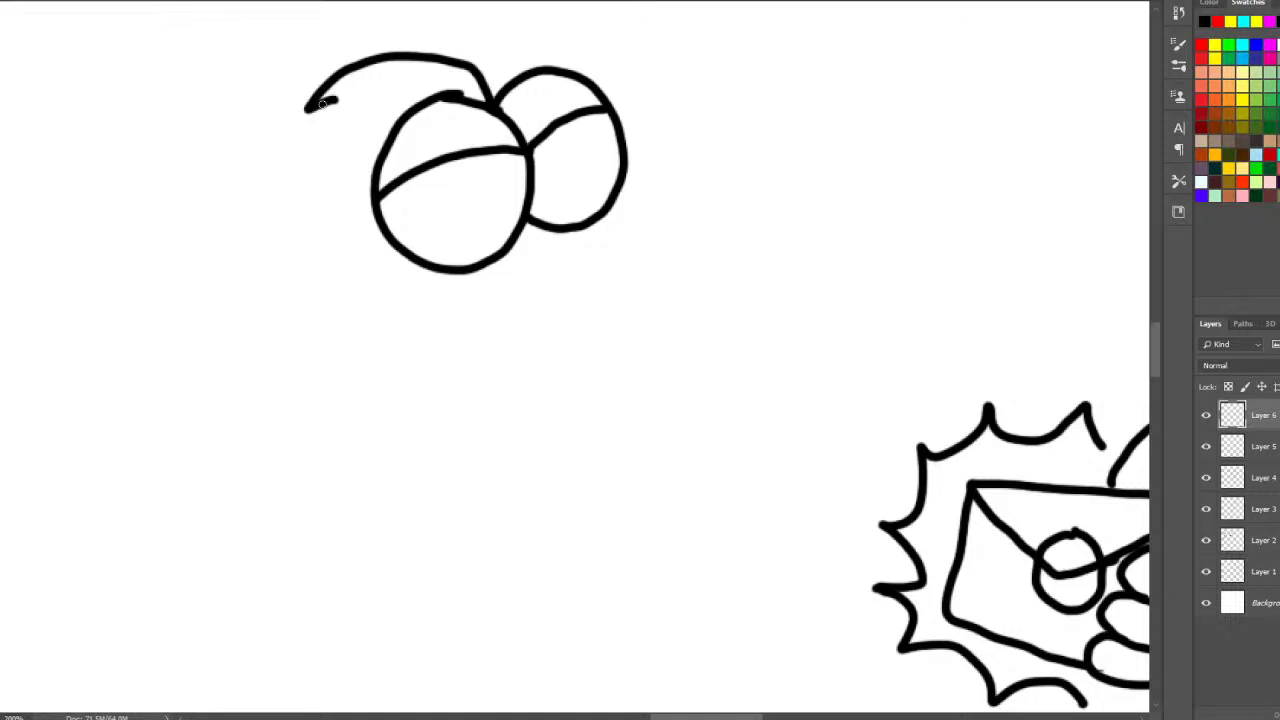
key("ctrl+z")
mouse_move(621, 191)
left_mouse_down()
mouse_move(705, 160)
mouse_move(735, 132)
mouse_move(737, 93)
mouse_move(785, 100)
mouse_move(787, 143)
mouse_move(725, 118)
left_mouse_up()
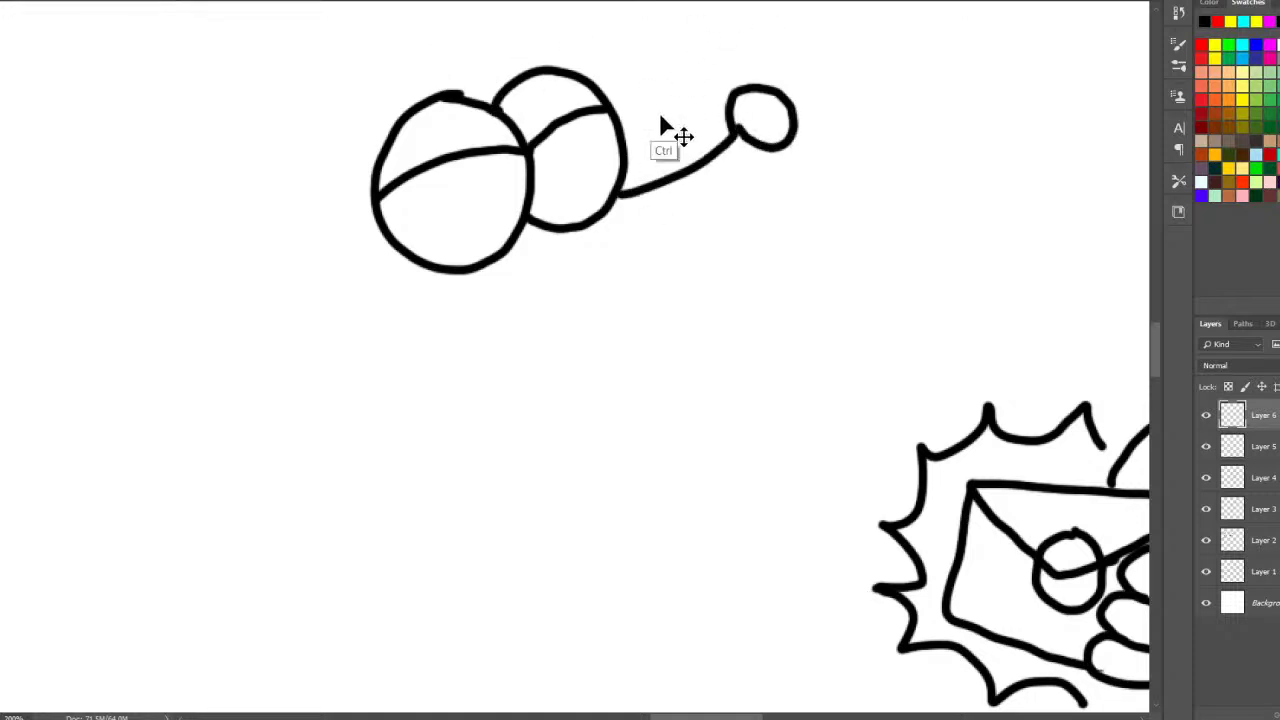
key("ctrl+z")
- Draw an upturned snout extending from the eyes, with a round highlighted nose at its tip and a curved line beneath
mouse_move(621, 193)
left_mouse_down()
mouse_move(682, 178)
mouse_move(719, 144)
mouse_move(697, 109)
mouse_move(744, 75)
mouse_move(788, 100)
mouse_move(783, 139)
mouse_move(720, 145)
left_mouse_up()
mouse_move(712, 98)
left_mouse_down()
mouse_move(726, 78)
mouse_move(714, 88)
left_mouse_up()
mouse_move(786, 142)
left_mouse_down()
mouse_move(766, 197)
mouse_move(734, 221)
mouse_move(613, 256)
mouse_move(578, 252)
left_mouse_up()
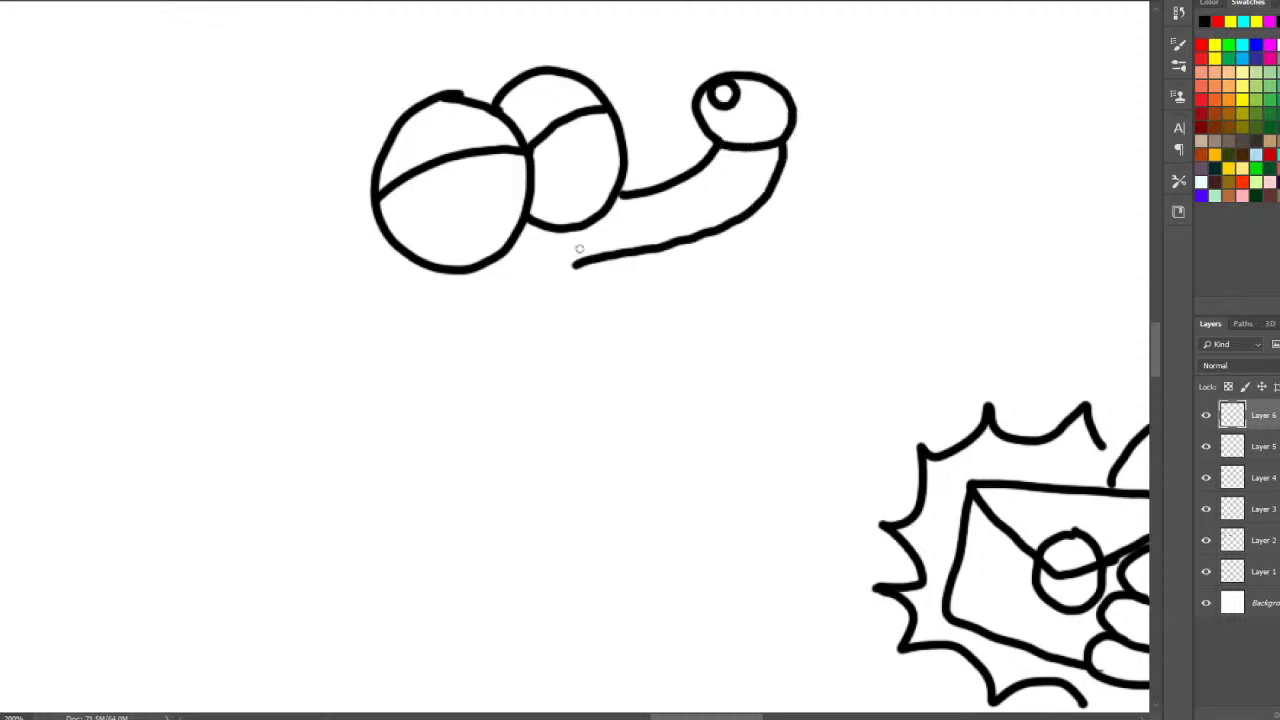
key("ctrl+z")
mouse_move(765, 146)
left_mouse_down()
mouse_move(718, 207)
mouse_move(648, 240)
mouse_move(508, 248)
left_mouse_up()
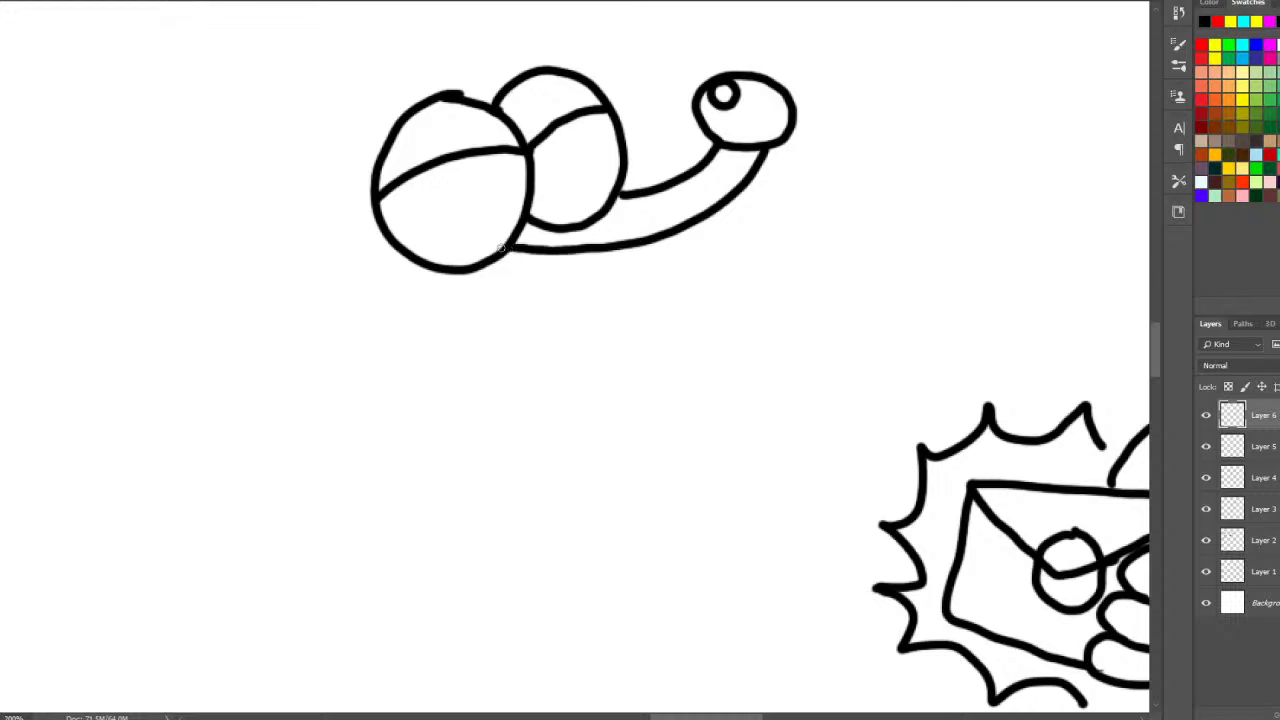
- Draw the wide open grin with its upper lip, cheek crease and pointed lower jaw, and a row of divided upper teeth
mouse_move(788, 142)
left_mouse_down()
mouse_move(777, 219)
mouse_move(715, 287)
mouse_move(609, 318)
mouse_move(526, 318)
mouse_move(449, 298)
mouse_move(438, 311)
mouse_move(492, 284)
mouse_move(458, 326)
mouse_move(532, 421)
mouse_move(635, 455)
mouse_move(715, 447)
mouse_move(681, 488)
mouse_move(582, 506)
mouse_move(520, 484)
left_mouse_up()
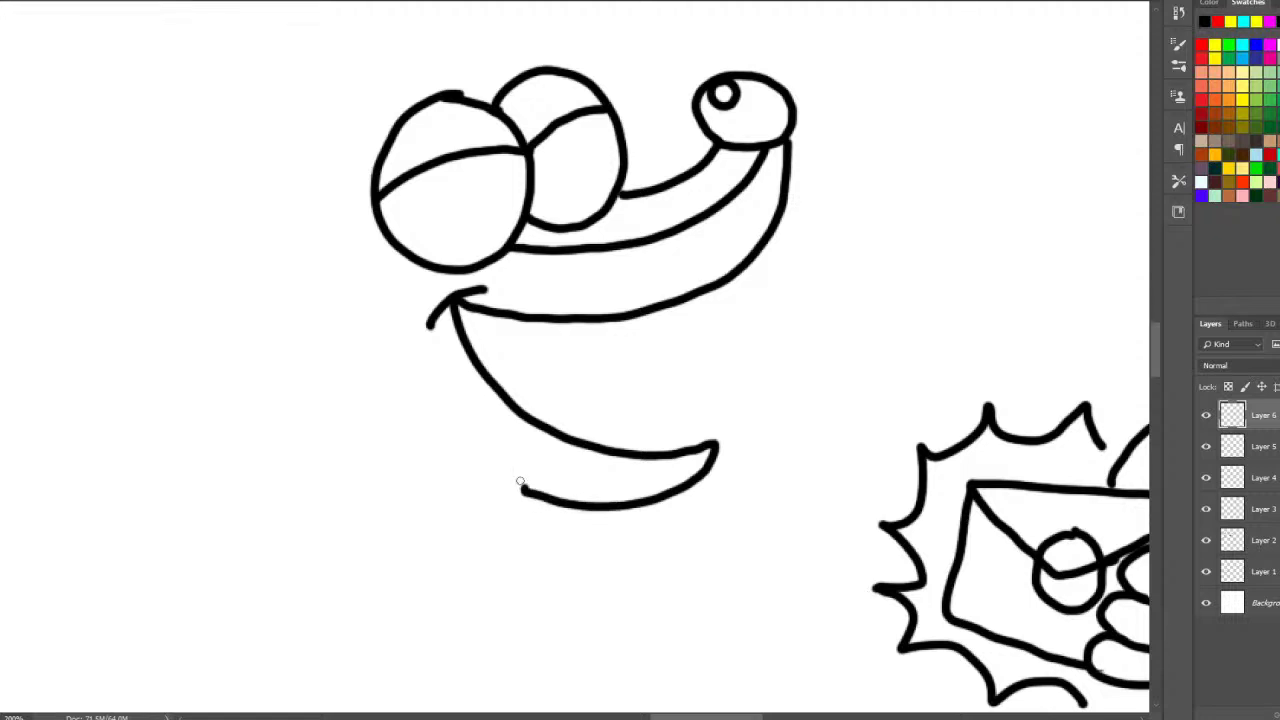
mouse_move(466, 338)
left_mouse_down()
mouse_move(646, 336)
mouse_move(753, 301)
mouse_move(757, 257)
left_mouse_up()
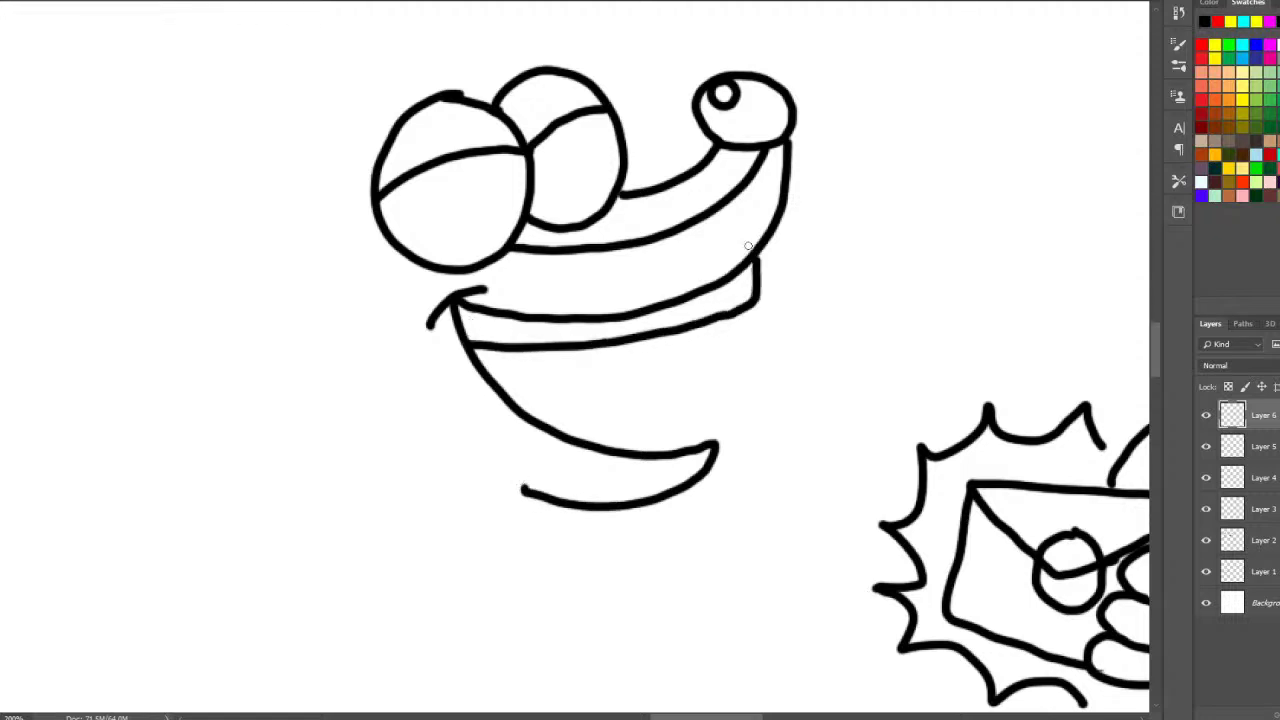
left_click_drag(505, 318, 503, 344)
left_click_drag(567, 318, 566, 343)
left_click_drag(632, 316, 632, 338)
left_click_drag(696, 297, 700, 309)
- Draw the tongue and the mouth's front edge, and connect the eye to the chin with a rounded cheek line
mouse_move(506, 394)
left_mouse_down()
mouse_move(530, 386)
mouse_move(563, 407)
mouse_move(608, 406)
mouse_move(640, 436)
left_mouse_up()
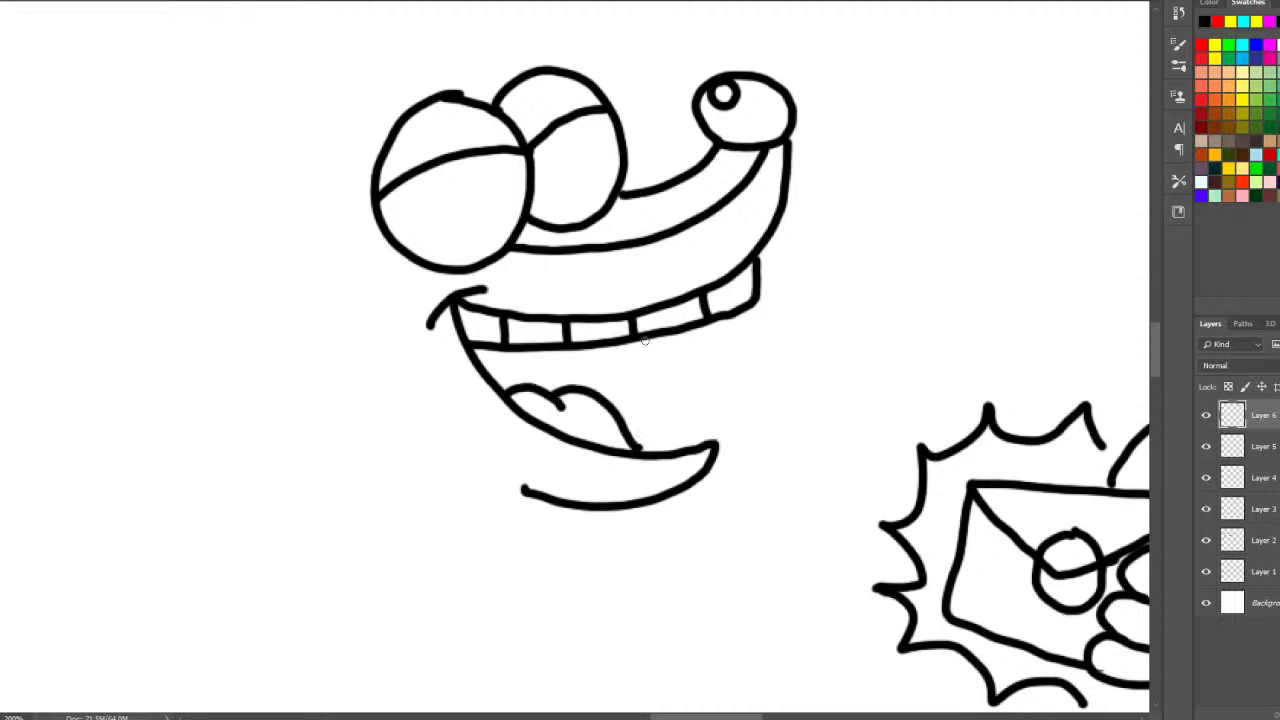
left_click_drag(640, 340, 641, 442)
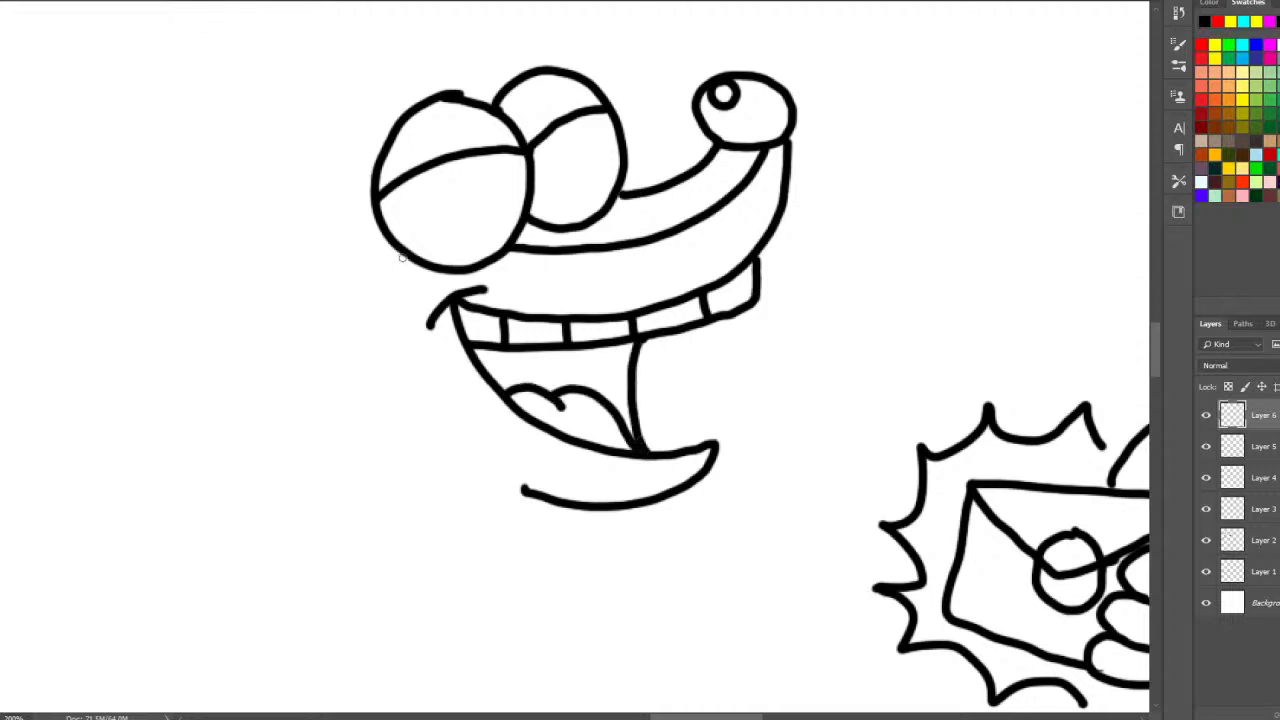
mouse_move(403, 256)
left_mouse_down()
mouse_move(362, 322)
mouse_move(486, 472)
mouse_move(526, 495)
left_mouse_up()
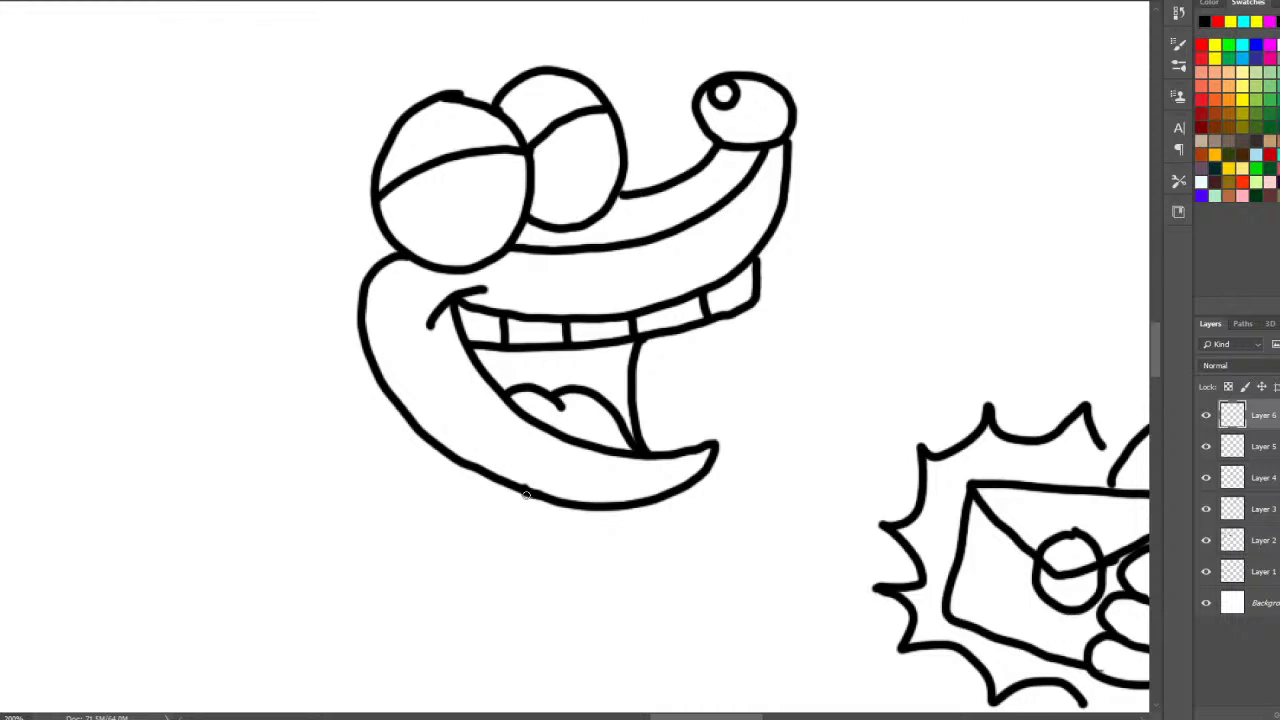
- Draw two pointed ears with a spiky hair tuft between them, and start blackening the mouth's interior above the tongue
scroll(1152, 292, "left", 3)
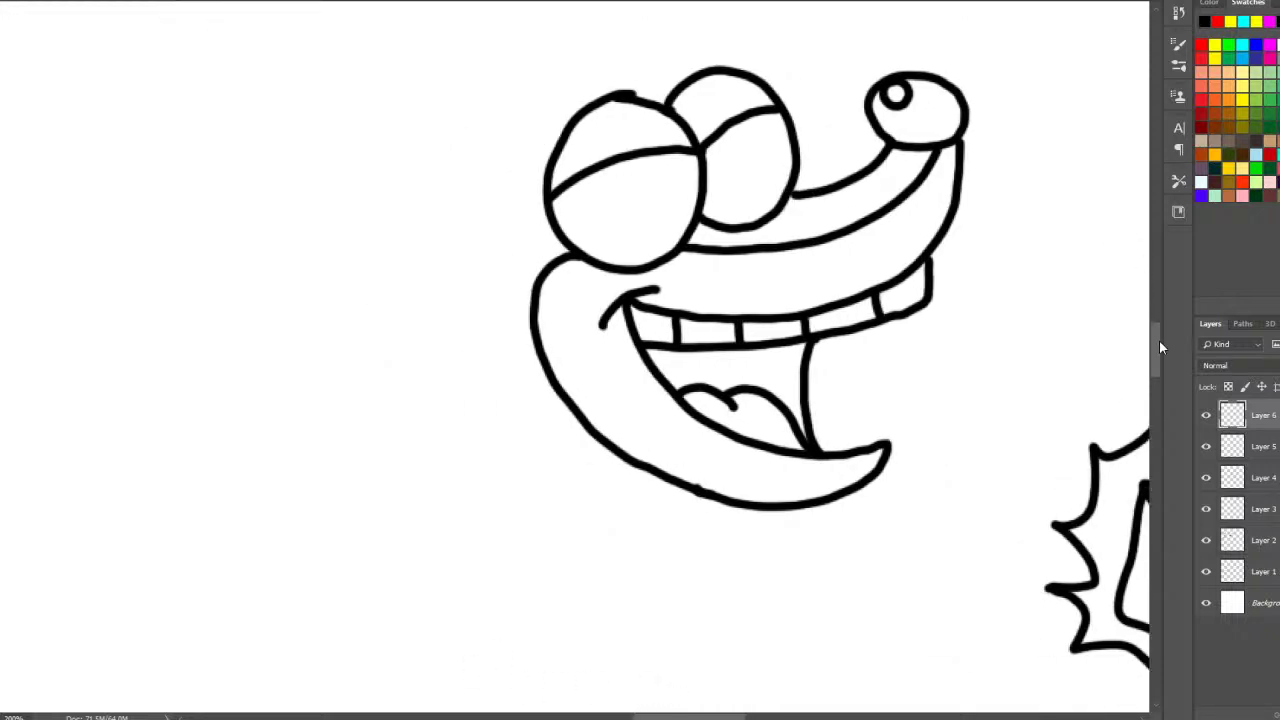
scroll(1159, 341, "up", 3)
mouse_move(566, 273)
left_mouse_down()
mouse_move(534, 257)
mouse_move(331, 279)
mouse_move(471, 363)
mouse_move(527, 487)
left_mouse_up()
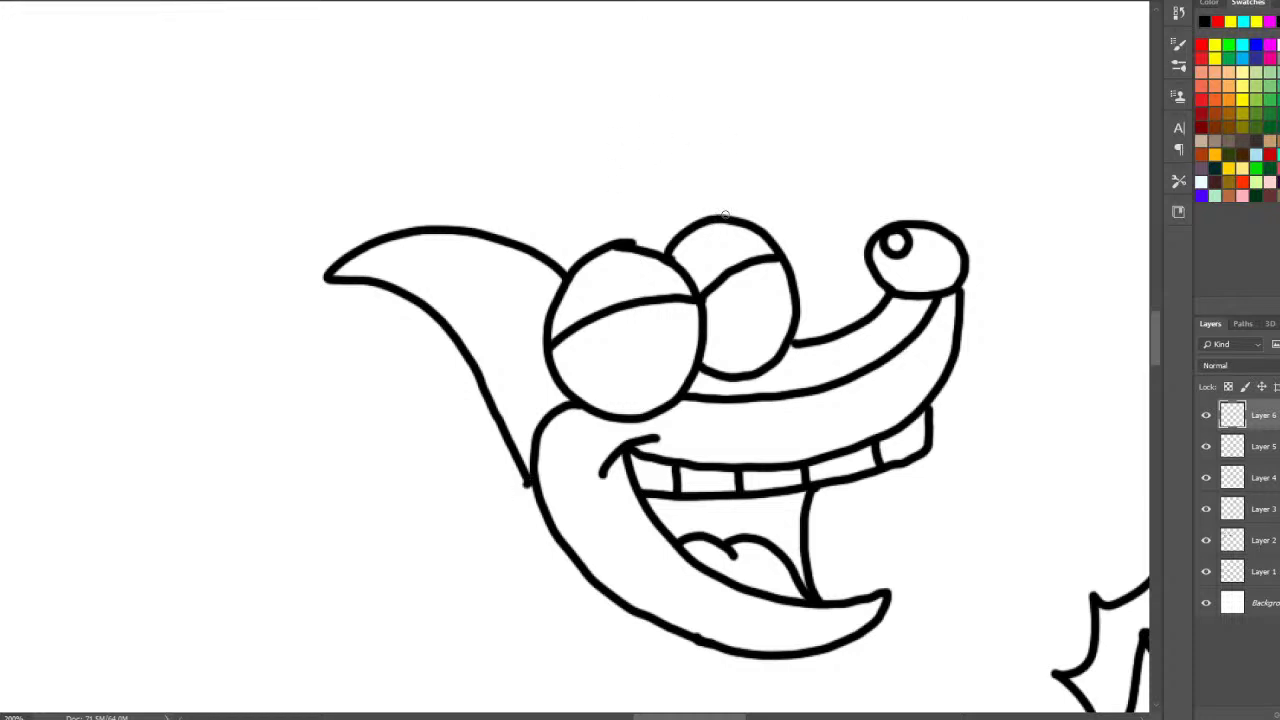
mouse_move(725, 215)
left_mouse_down()
mouse_move(838, 160)
mouse_move(790, 295)
left_mouse_up()
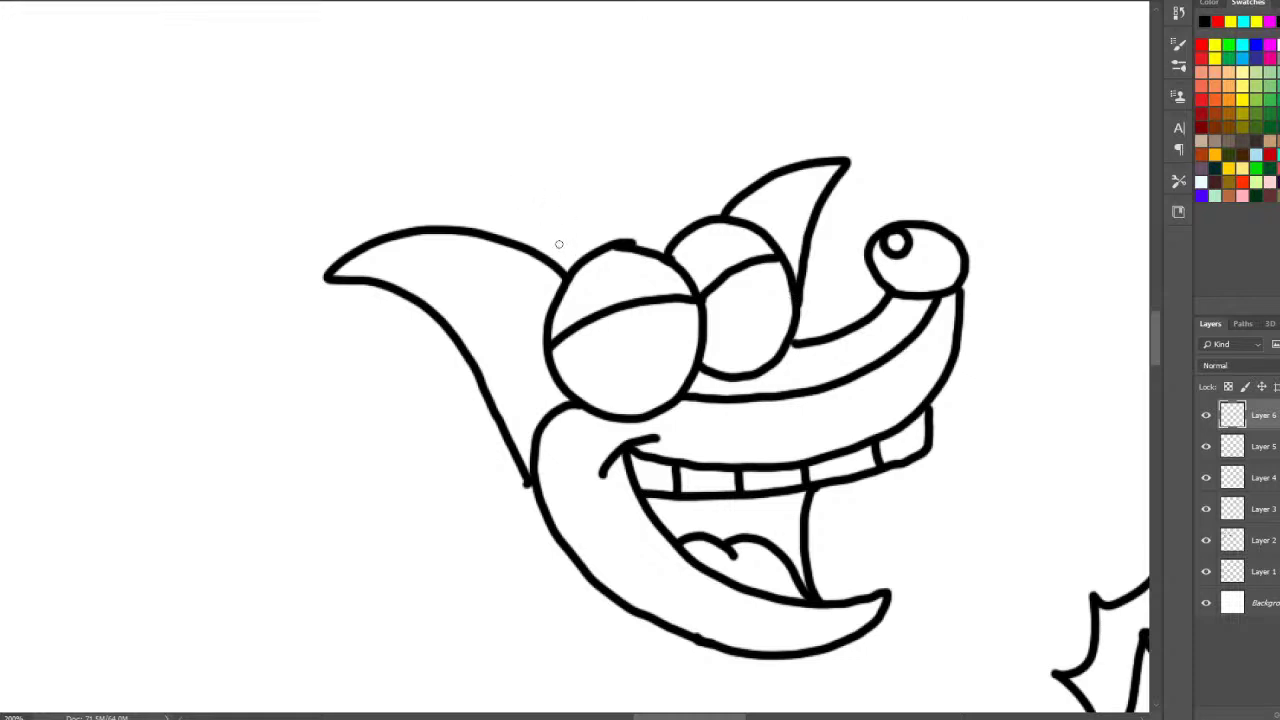
mouse_move(560, 265)
left_mouse_down()
mouse_move(650, 163)
mouse_move(710, 158)
mouse_move(719, 199)
left_mouse_up()
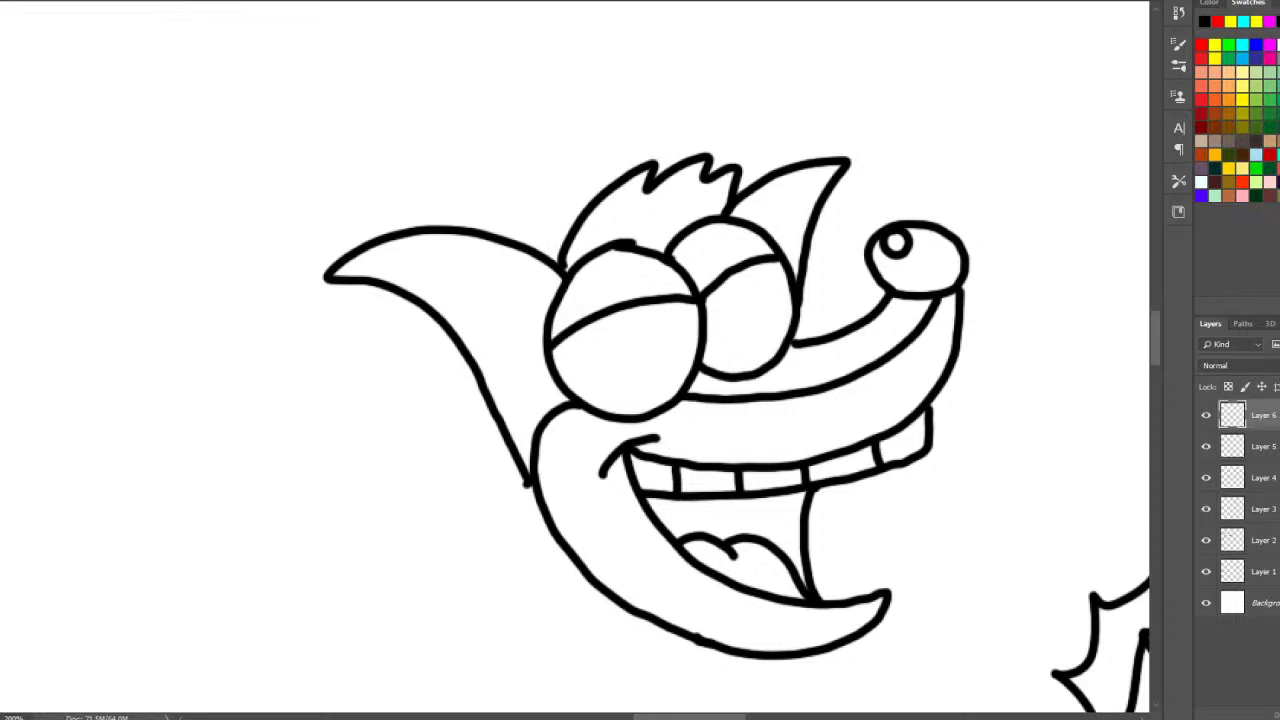
mouse_move(735, 498)
left_mouse_down()
mouse_move(737, 532)
mouse_move(713, 532)
mouse_move(669, 495)
mouse_move(658, 502)
mouse_move(652, 514)
mouse_move(670, 528)
mouse_move(721, 520)
mouse_move(716, 534)
mouse_move(729, 503)
mouse_move(726, 538)
mouse_move(700, 532)
left_mouse_up()
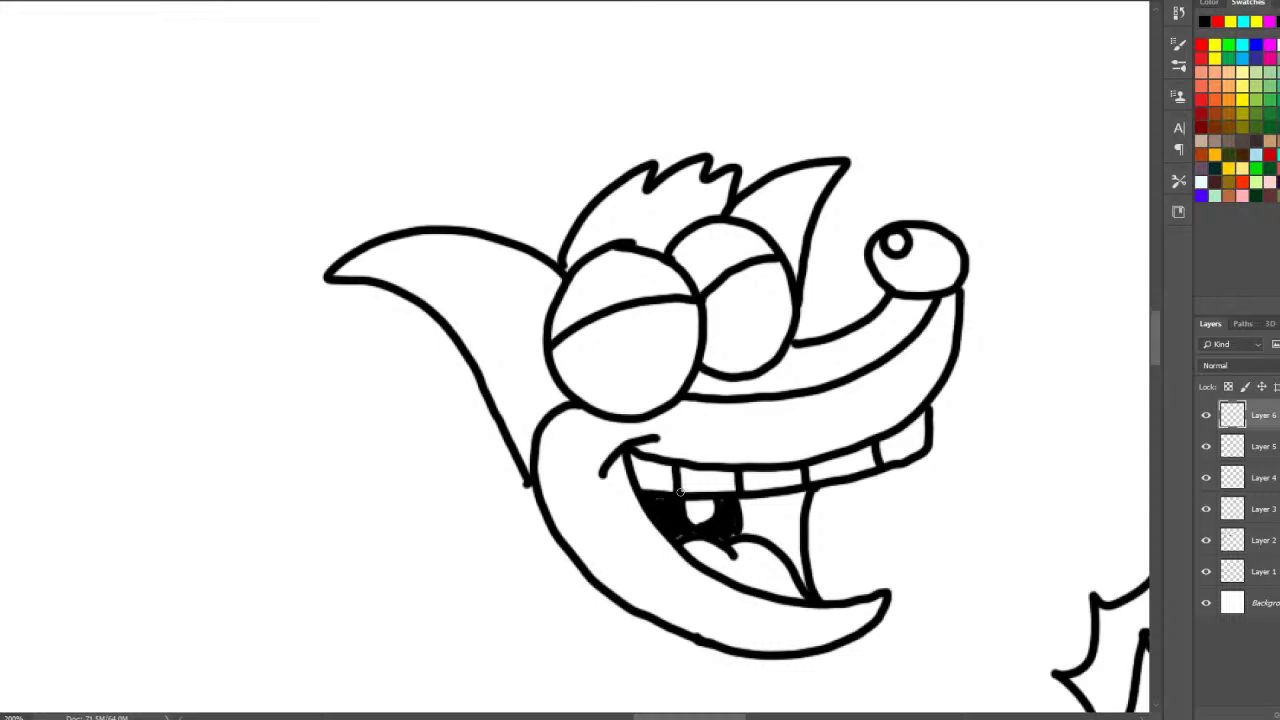
- Draw the upper edge of an outstretched arm behind the jaw, ending in an open hand with spread fingers
scroll(1145, 293, "down", 5)
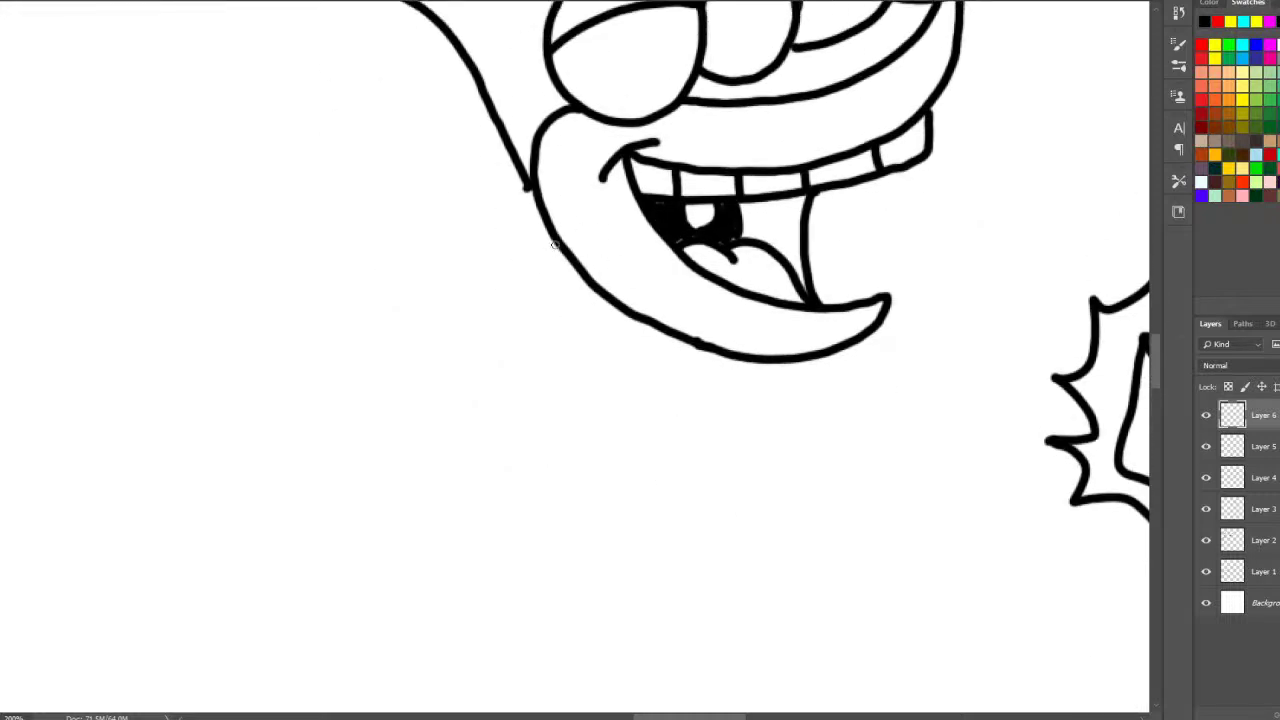
mouse_move(558, 246)
left_mouse_down()
mouse_move(354, 266)
mouse_move(284, 181)
mouse_move(245, 260)
left_mouse_up()
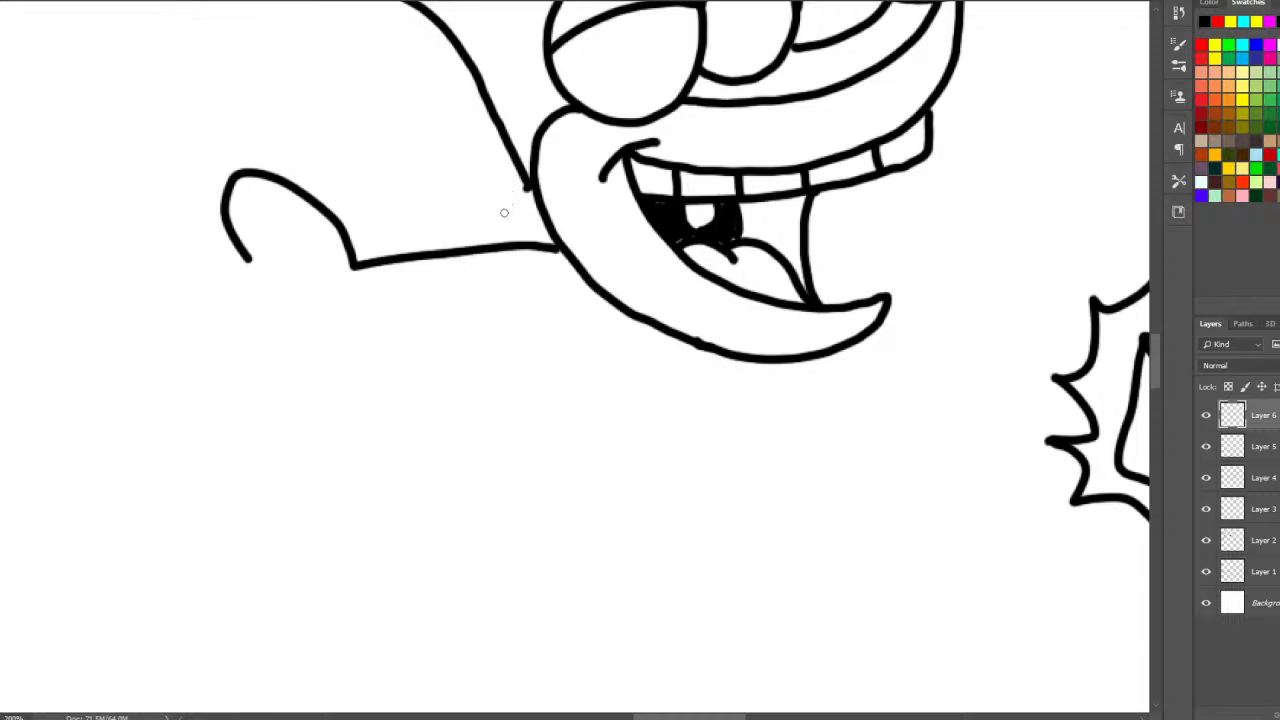
key("ctrl+z")
left_click_drag(560, 241, 368, 236)
mouse_move(373, 234)
left_mouse_down()
mouse_move(345, 147)
mouse_move(323, 201)
mouse_move(256, 158)
mouse_move(212, 203)
mouse_move(288, 214)
mouse_move(247, 217)
mouse_move(193, 254)
mouse_move(267, 249)
mouse_move(216, 309)
mouse_move(250, 316)
mouse_move(285, 282)
mouse_move(290, 232)
mouse_move(328, 208)
mouse_move(361, 219)
mouse_move(370, 241)
mouse_move(365, 273)
mouse_move(333, 302)
mouse_move(284, 287)
left_mouse_up()
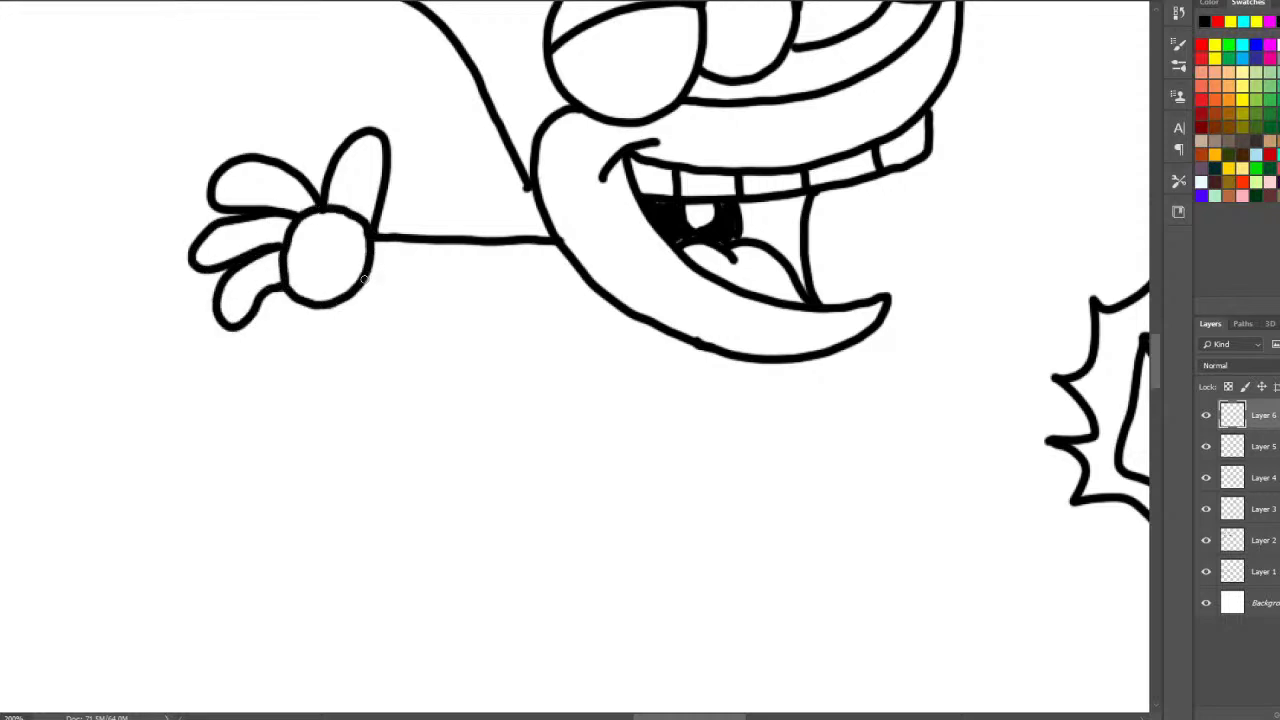
- Complete the arm's lower edge and draw the rounded torso beneath the jaw with a curved belly line inside
mouse_move(363, 281)
left_mouse_down()
mouse_move(555, 285)
mouse_move(541, 282)
mouse_move(559, 289)
mouse_move(564, 353)
mouse_move(609, 466)
mouse_move(676, 526)
mouse_move(734, 511)
mouse_move(756, 452)
left_mouse_up()
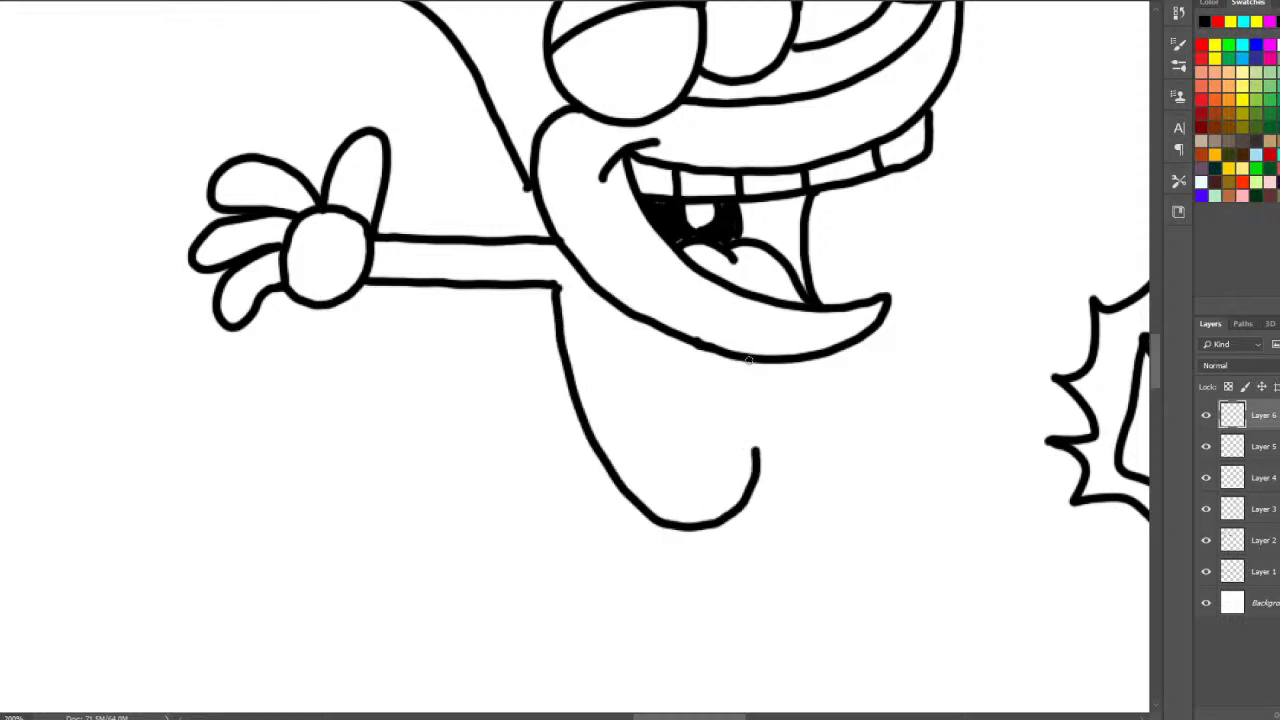
left_click_drag(749, 360, 757, 450)
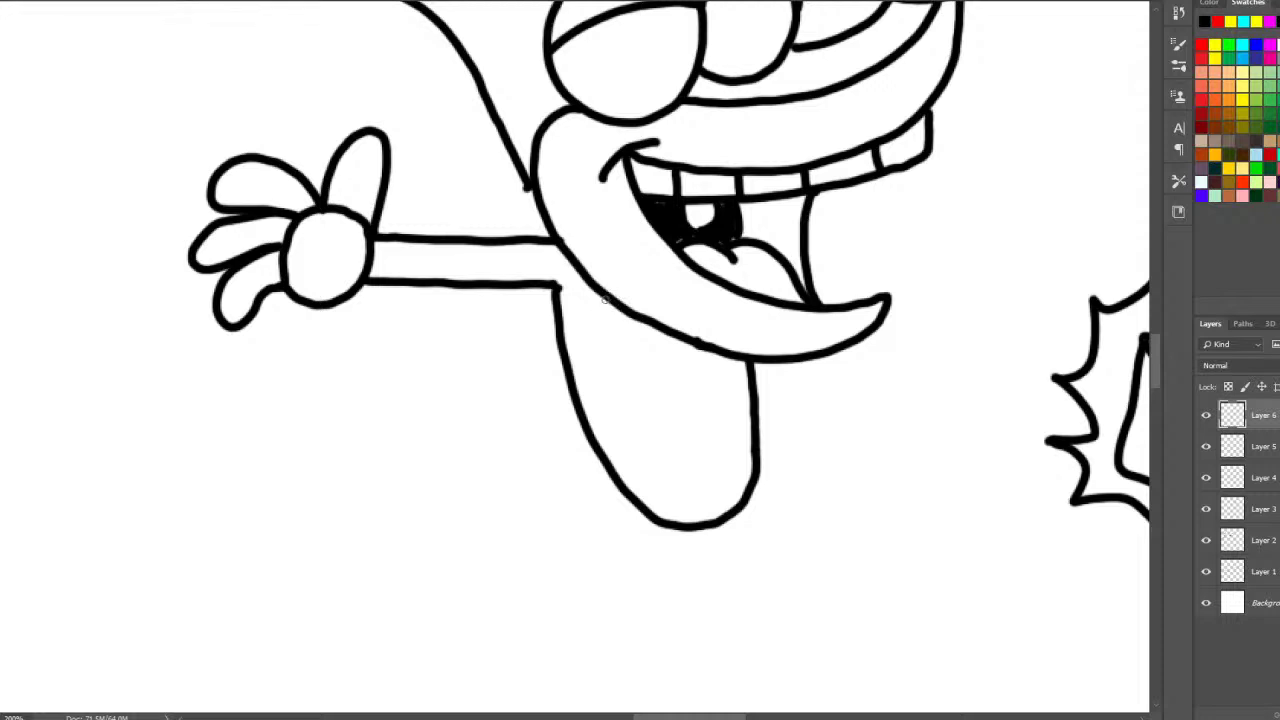
mouse_move(605, 301)
left_mouse_down()
mouse_move(641, 443)
mouse_move(674, 489)
mouse_move(739, 480)
left_mouse_up()
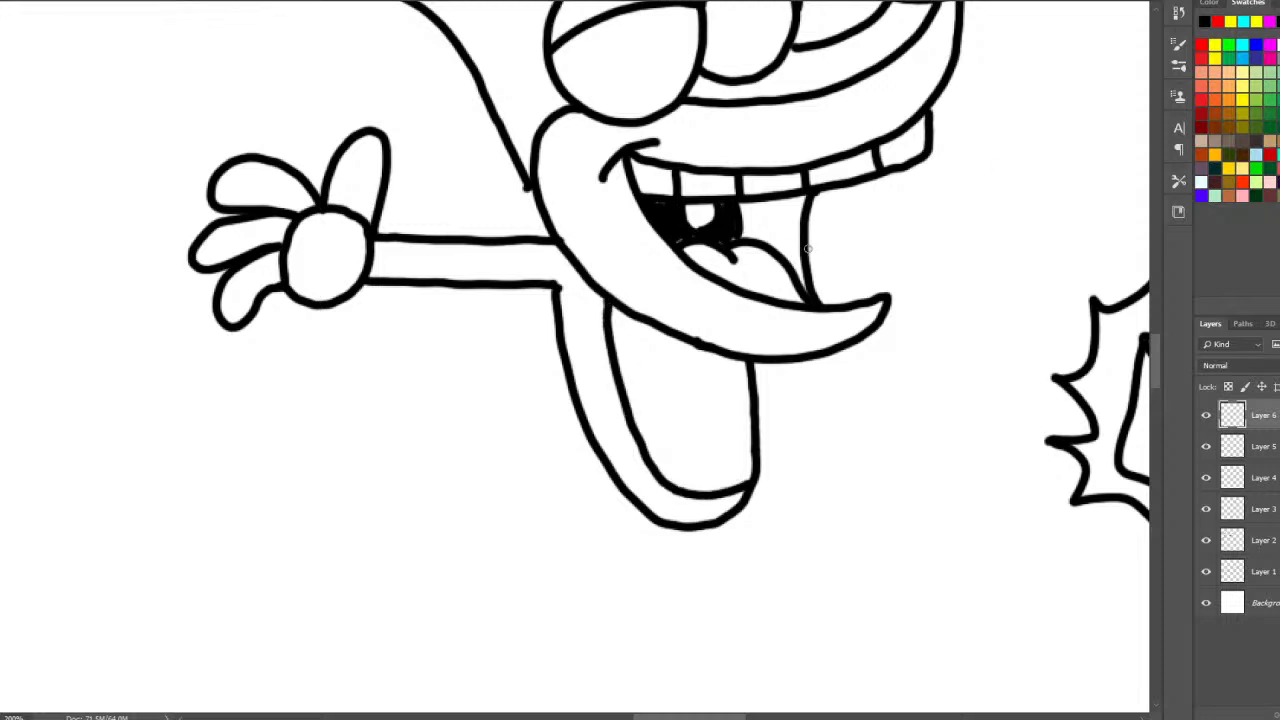
- Draw the other arm reaching out past the open mouth toward the envelope, ending in an open hand with spread fingers
mouse_move(808, 248)
left_mouse_down()
mouse_move(934, 230)
mouse_move(937, 261)
mouse_move(810, 284)
left_mouse_up()
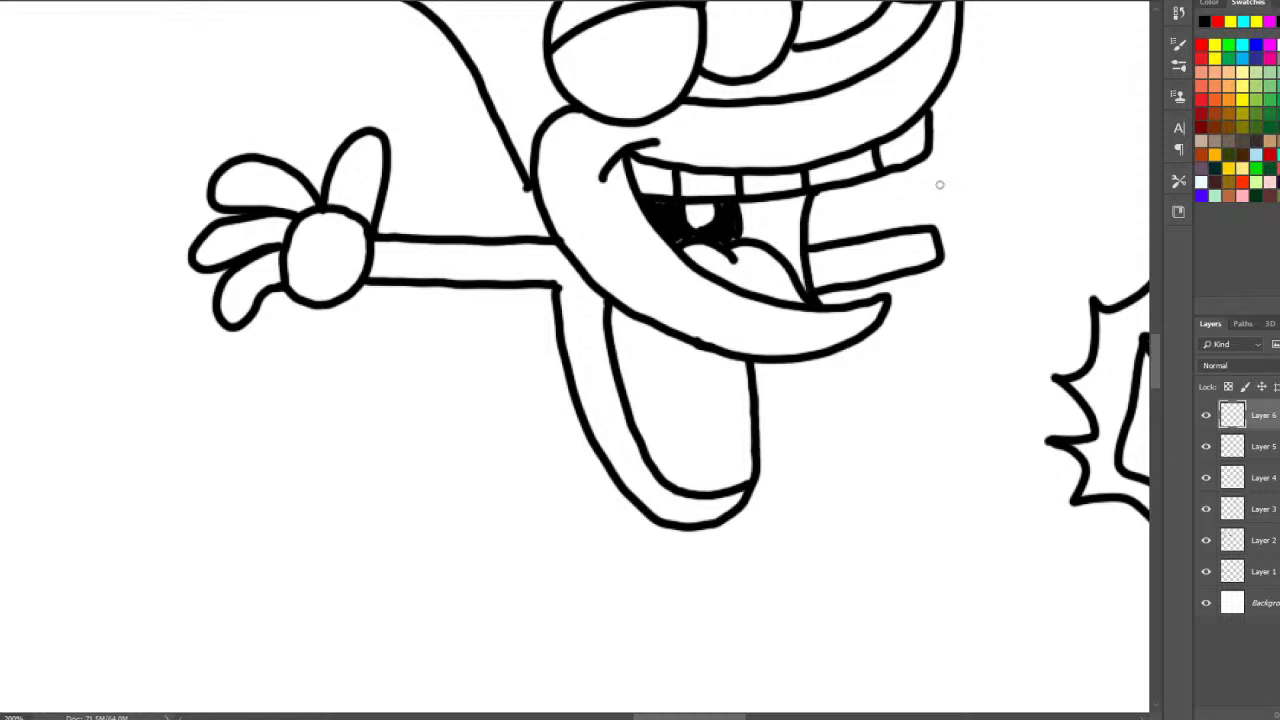
mouse_move(936, 226)
left_mouse_down()
mouse_move(986, 203)
mouse_move(1016, 249)
mouse_move(981, 282)
mouse_move(930, 247)
mouse_move(948, 204)
mouse_move(999, 200)
mouse_move(1020, 243)
mouse_move(984, 279)
mouse_move(939, 266)
mouse_move(948, 139)
mouse_move(985, 152)
mouse_move(994, 194)
mouse_move(1029, 169)
mouse_move(1091, 166)
mouse_move(1081, 201)
mouse_move(1031, 218)
mouse_move(1108, 236)
mouse_move(1095, 270)
mouse_move(1019, 262)
mouse_move(1042, 273)
mouse_move(1063, 315)
mouse_move(1026, 317)
mouse_move(950, 280)
left_mouse_up()
key("ctrl+z")
mouse_move(1157, 355)
left_mouse_down()
mouse_move(1158, 343)
mouse_move(1155, 363)
left_mouse_up()
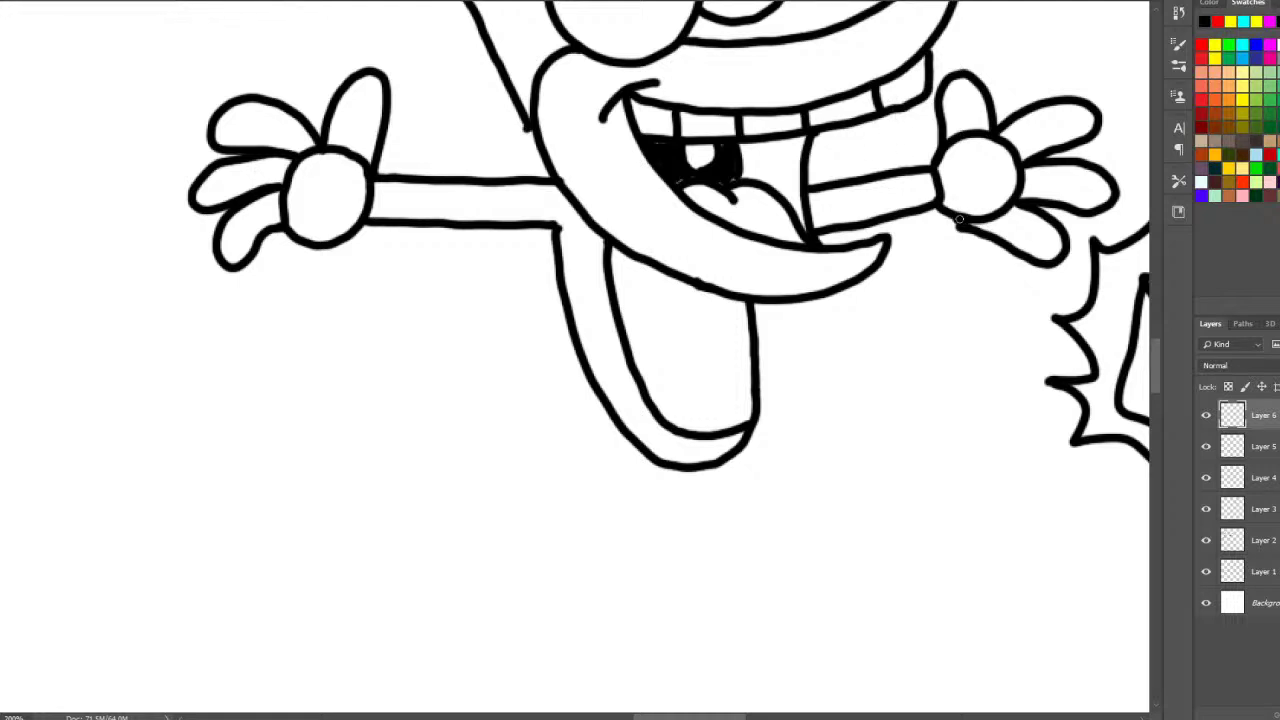
mouse_move(622, 437)
left_mouse_down()
mouse_move(561, 527)
mouse_move(505, 465)
left_mouse_up()
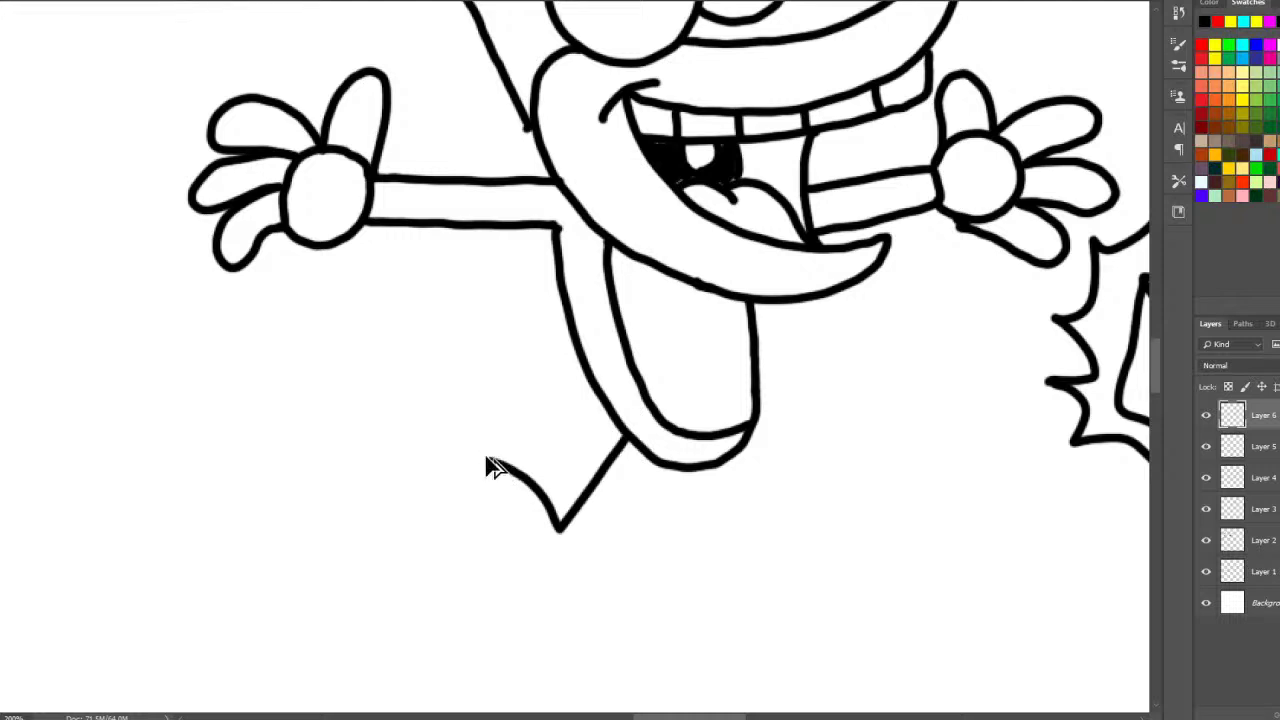
key("ctrl+z")
mouse_move(621, 428)
left_mouse_down()
mouse_move(592, 466)
mouse_move(574, 540)
mouse_move(737, 562)
left_mouse_up()
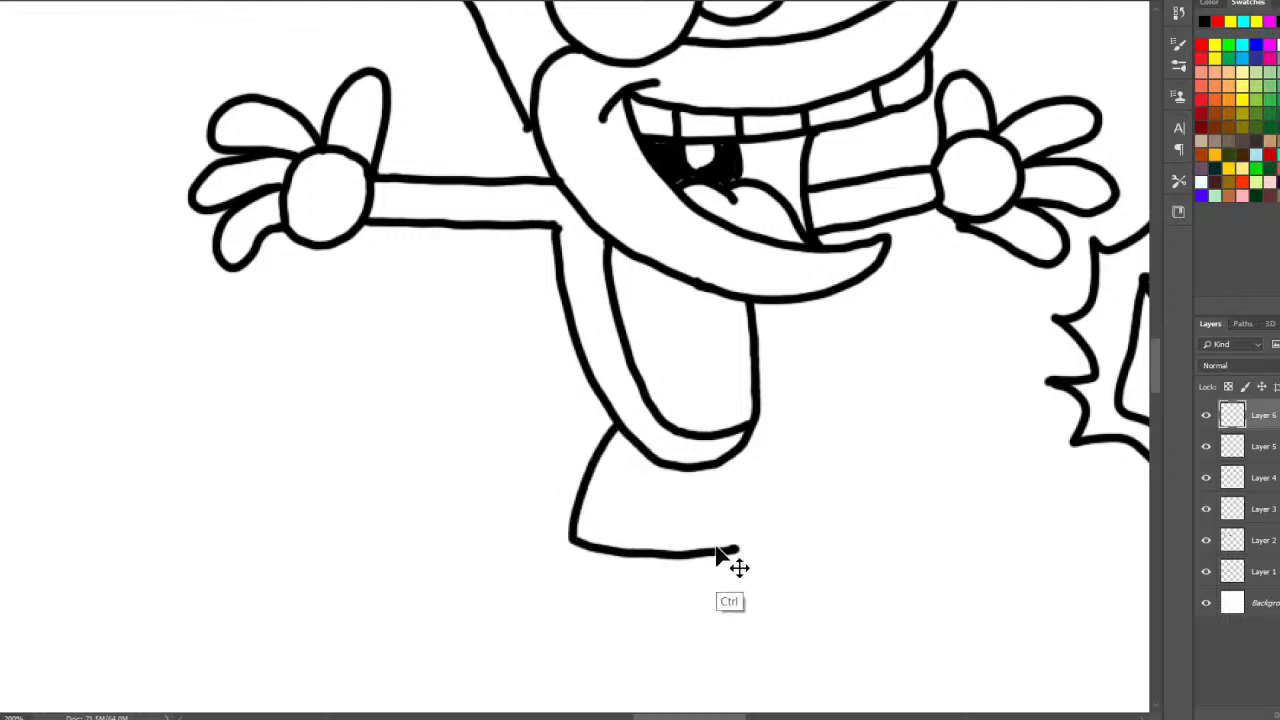
key("ctrl+z")
- Draw flared shorts below the torso, erase the torso and belly curves inside them, and close the top with a waistline
mouse_move(613, 421)
left_mouse_down()
mouse_move(614, 558)
mouse_move(672, 504)
mouse_move(738, 495)
left_mouse_up()
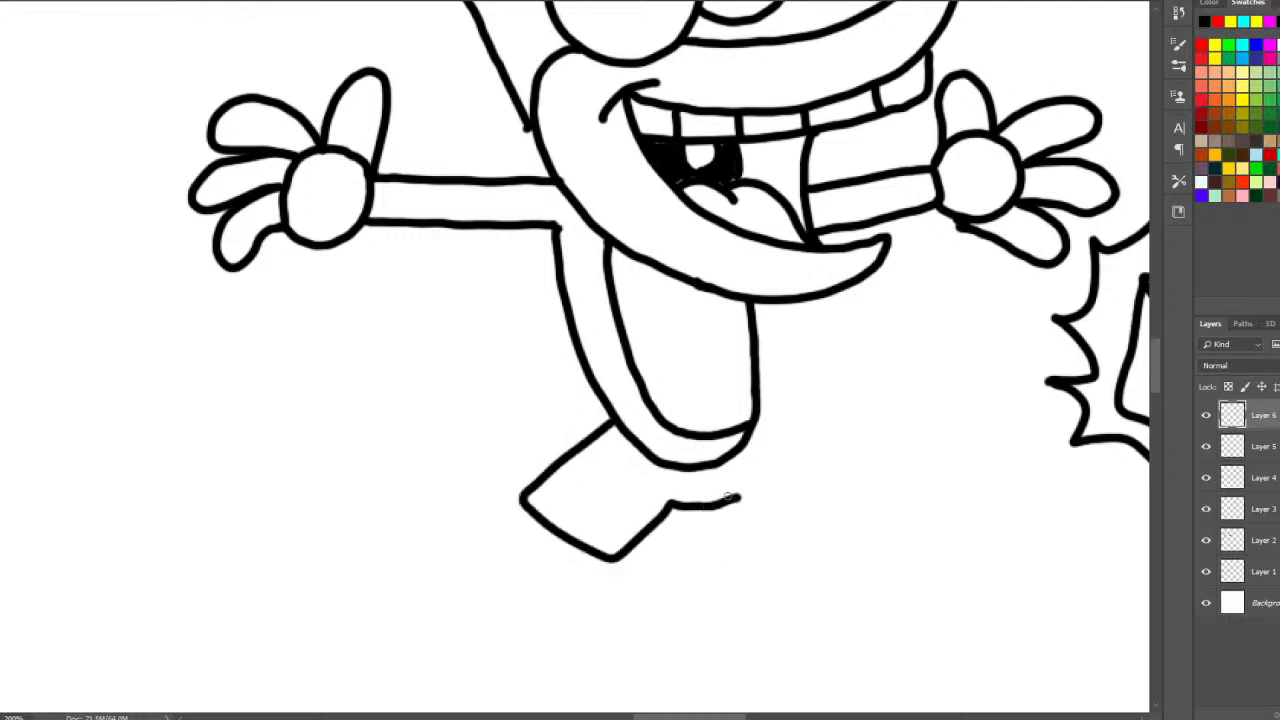
mouse_move(756, 425)
left_mouse_down()
mouse_move(862, 492)
mouse_move(805, 554)
mouse_move(762, 535)
mouse_move(726, 491)
left_mouse_up()
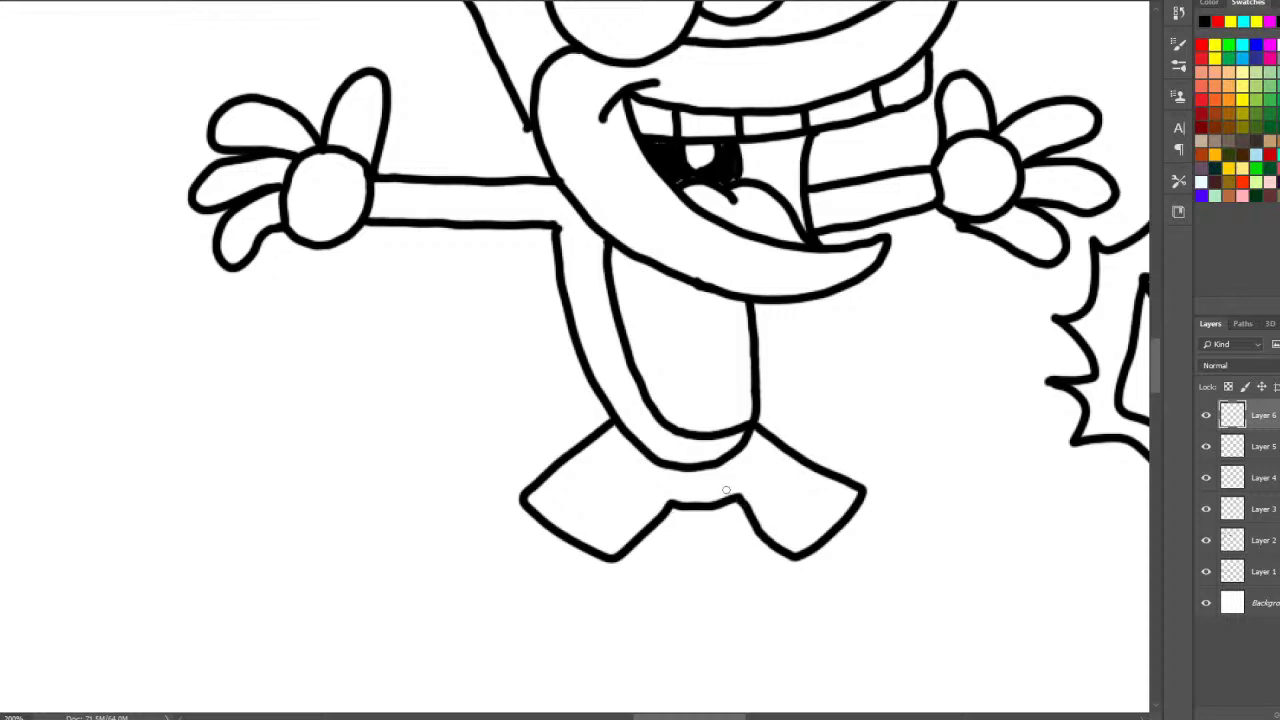
mouse_move(627, 428)
left_mouse_down()
mouse_move(661, 429)
mouse_move(662, 457)
mouse_move(680, 435)
mouse_move(650, 462)
left_mouse_up()
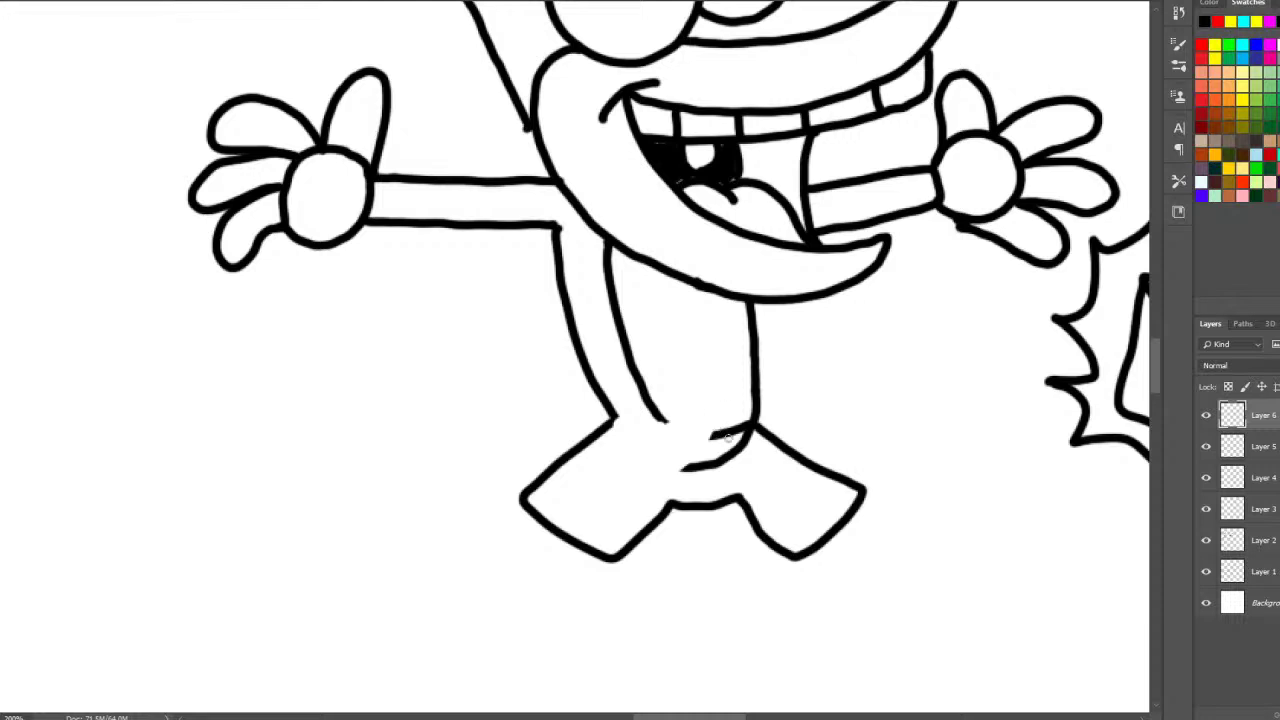
mouse_move(727, 437)
left_mouse_down()
mouse_move(702, 442)
mouse_move(749, 442)
mouse_move(706, 464)
left_mouse_up()
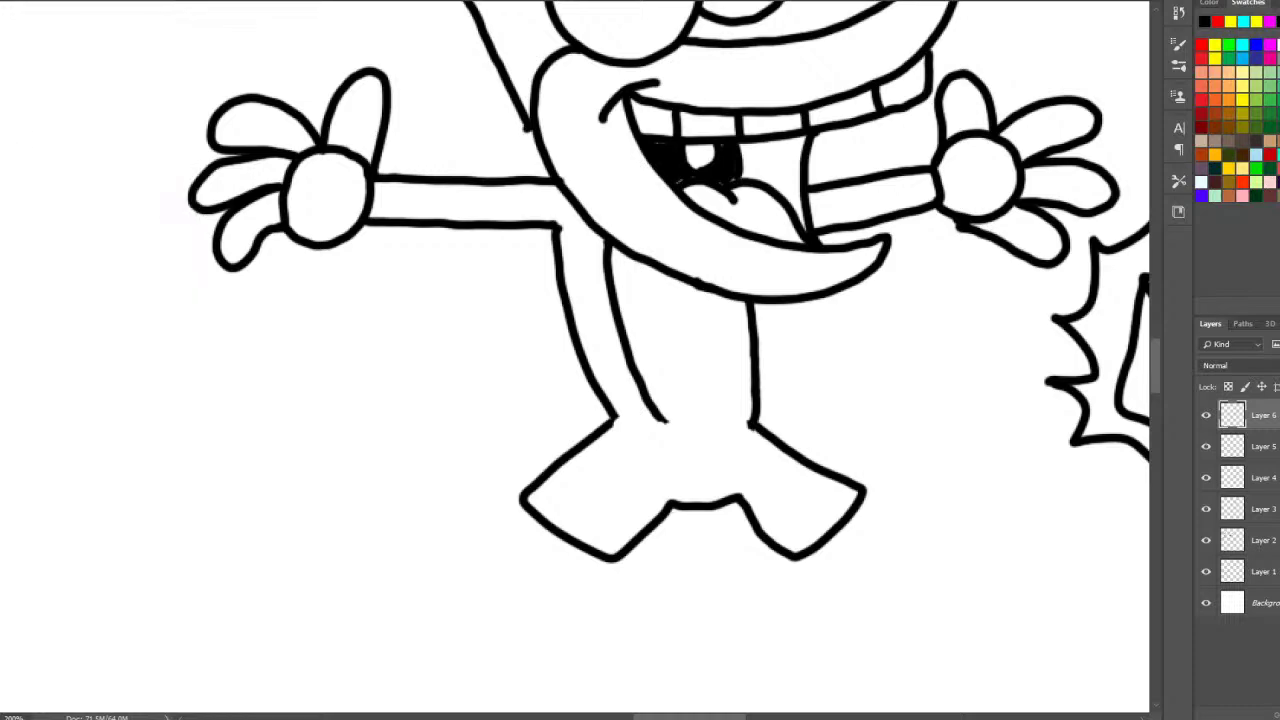
left_click_drag(606, 413, 745, 420)
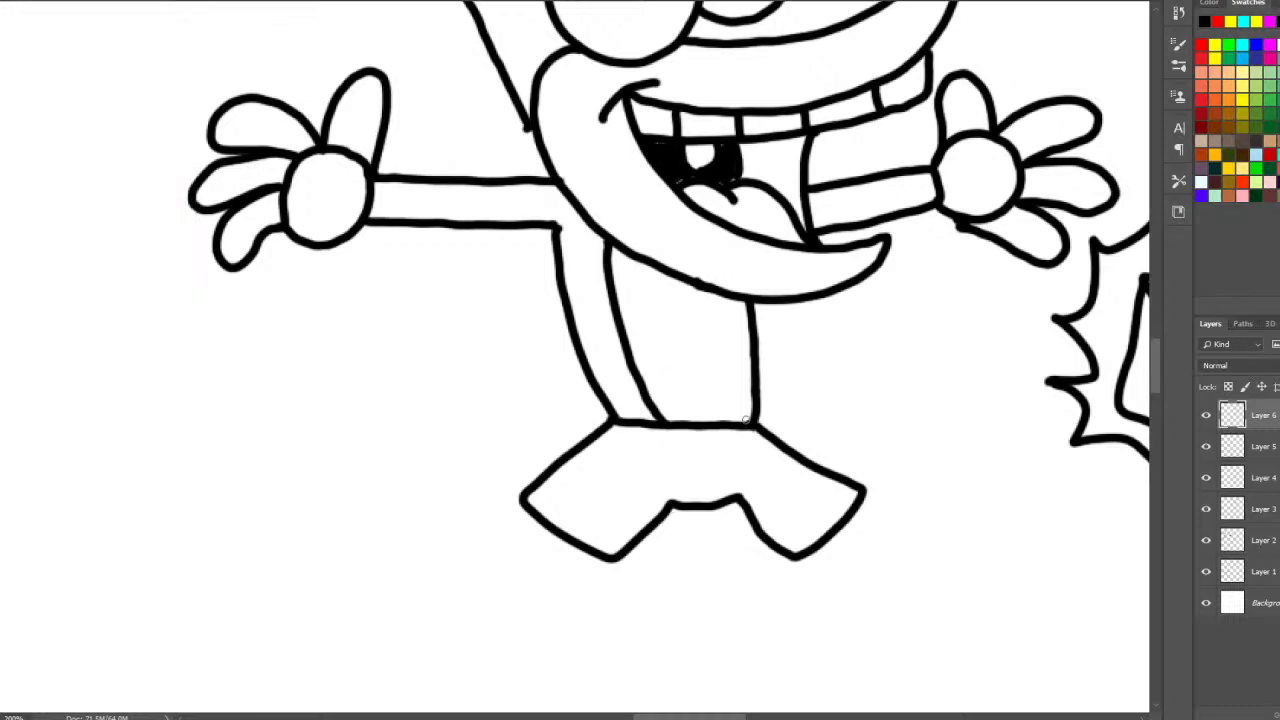
- Draw the leg kicked out behind the shorts, with folded sock cuffs and a thick-soled shoe standing on end
mouse_move(1159, 355)
left_mouse_down()
mouse_move(1157, 321)
mouse_move(1157, 370)
left_mouse_up()
mouse_move(533, 360)
left_mouse_down()
mouse_move(423, 413)
mouse_move(406, 399)
mouse_move(422, 412)
mouse_move(414, 374)
mouse_move(465, 341)
mouse_move(441, 294)
mouse_move(368, 284)
mouse_move(410, 304)
mouse_move(433, 355)
mouse_move(336, 387)
mouse_move(329, 300)
left_mouse_up()
key("ctrl+z")
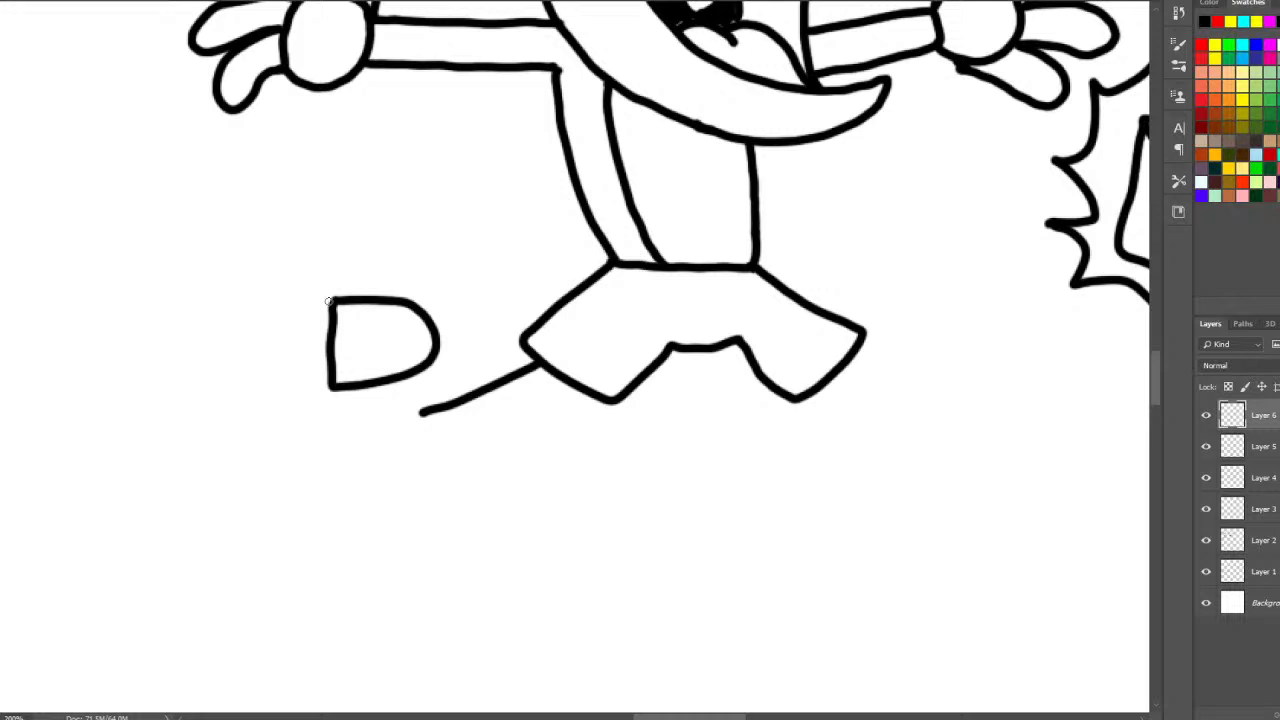
mouse_move(322, 298)
left_mouse_down()
mouse_move(303, 453)
mouse_move(310, 527)
mouse_move(326, 548)
mouse_move(337, 389)
mouse_move(422, 402)
mouse_move(400, 425)
mouse_move(364, 426)
mouse_move(350, 409)
mouse_move(378, 385)
mouse_move(420, 418)
mouse_move(429, 437)
mouse_move(401, 460)
mouse_move(356, 450)
mouse_move(358, 413)
mouse_move(426, 475)
mouse_move(472, 469)
mouse_move(585, 393)
left_mouse_up()
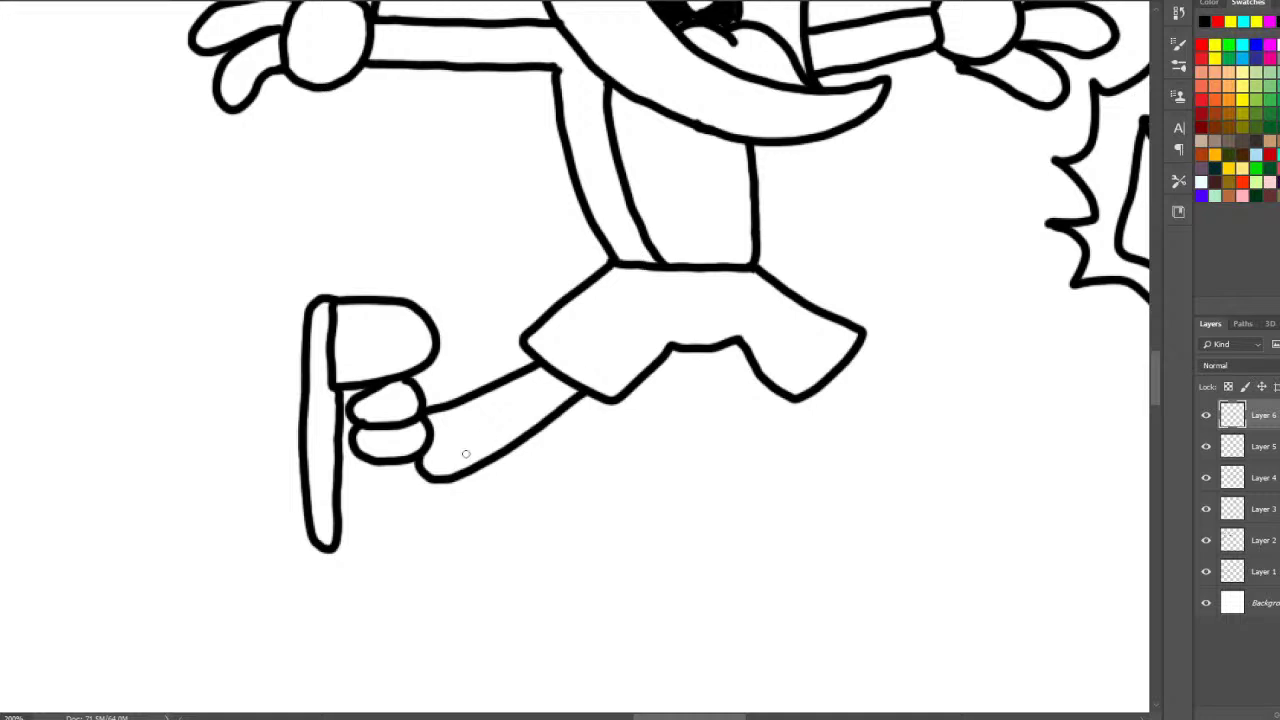
mouse_move(441, 481)
left_mouse_down()
mouse_move(434, 520)
mouse_move(402, 545)
mouse_move(329, 541)
left_mouse_up()
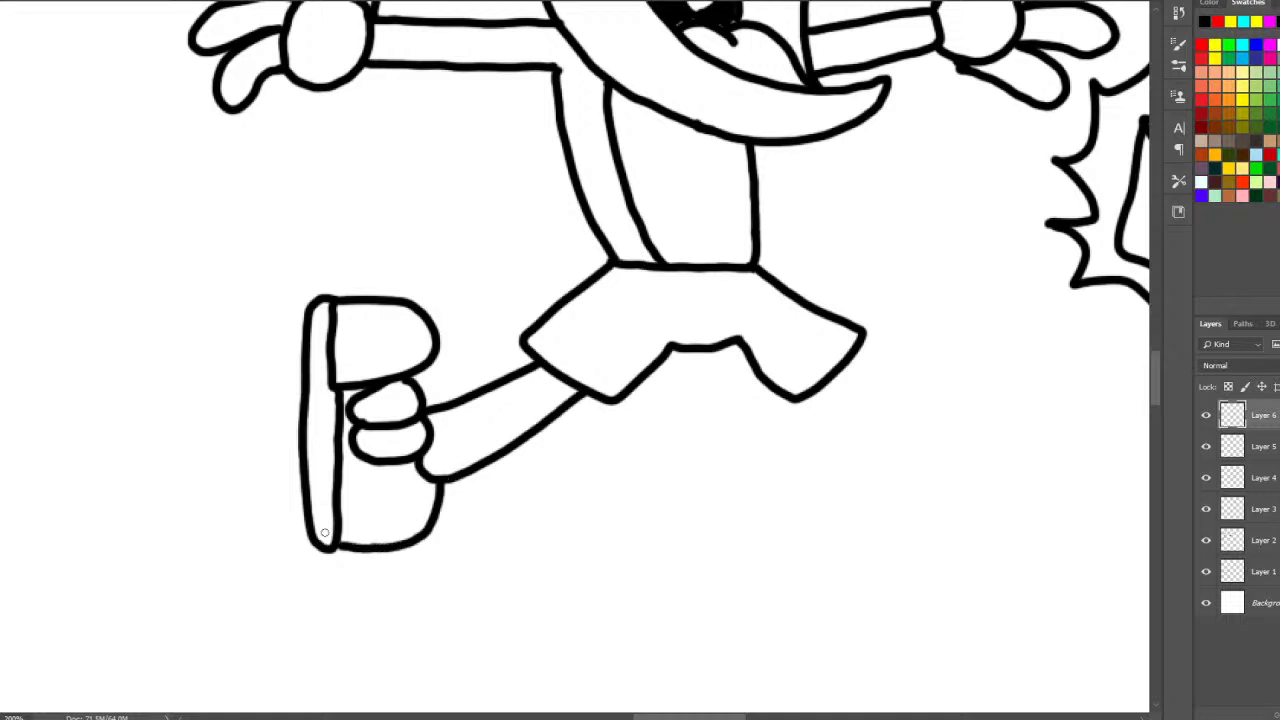
- Undo the kicked-out leg's shoe, sock cuffs and lower edge, keeping only the leg's upper line
key("ctrl+z")
key("ctrl+z")
key("ctrl+z")
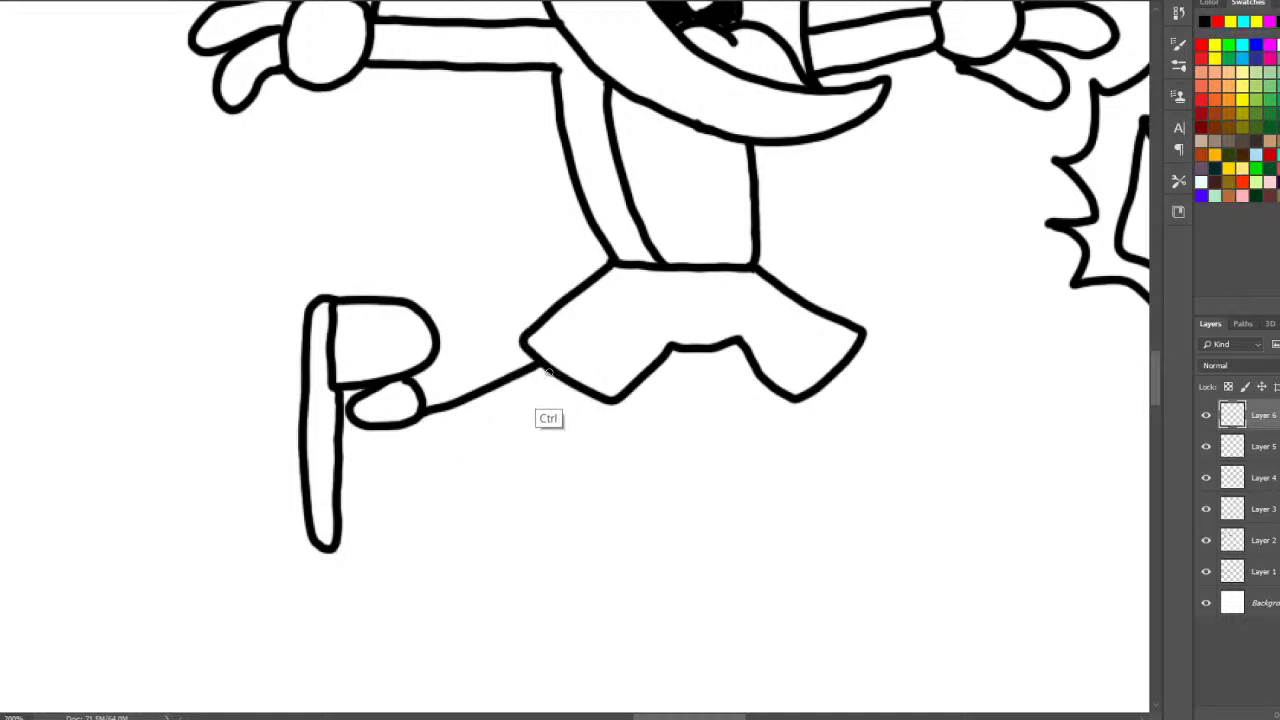
key("ctrl+alt+z")
key("ctrl+alt+z")
key("ctrl+alt+z")
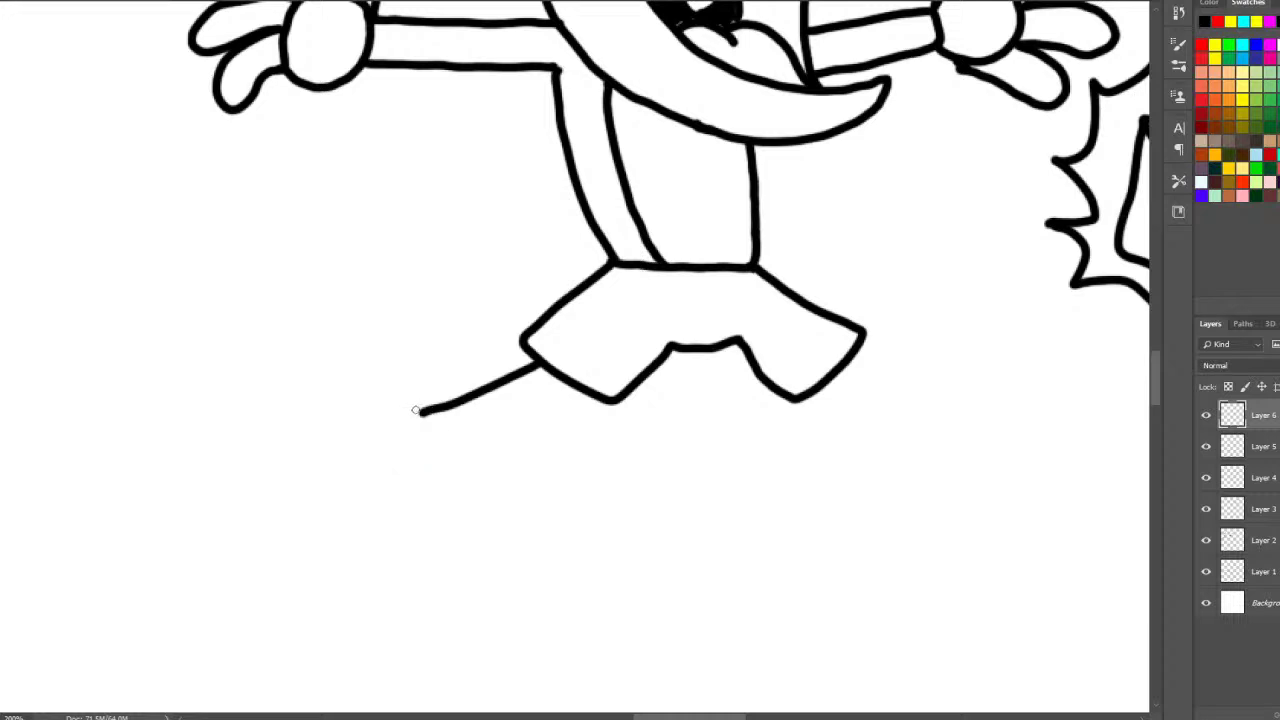
- Redraw the kicked-out leg's upright shoe larger, with a thick sole, toe cap and two laces, and add the leg's lower edge
mouse_move(278, 260)
left_mouse_down()
mouse_move(380, 262)
mouse_move(412, 297)
mouse_move(392, 327)
mouse_move(294, 342)
mouse_move(285, 287)
mouse_move(282, 530)
left_mouse_up()
mouse_move(280, 259)
left_mouse_down()
mouse_move(259, 410)
mouse_move(262, 520)
mouse_move(279, 521)
left_mouse_up()
mouse_move(409, 314)
left_mouse_down()
mouse_move(422, 460)
mouse_move(386, 520)
mouse_move(284, 534)
left_mouse_up()
mouse_move(408, 352)
left_mouse_down()
mouse_move(361, 370)
mouse_move(386, 396)
mouse_move(416, 390)
mouse_move(360, 423)
mouse_move(418, 414)
left_mouse_up()
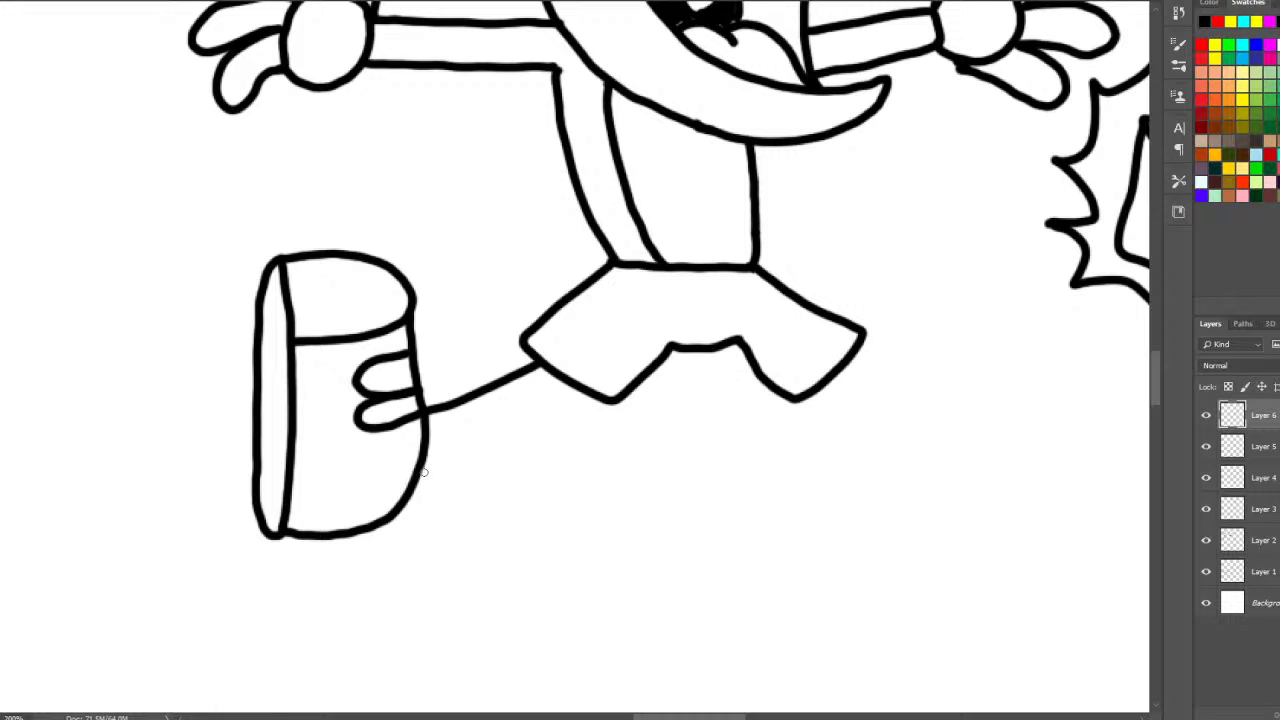
left_click_drag(420, 474, 574, 384)
left_click_drag(955, 369, 600, 369)
left_click_drag(500, 349, 630, 428)
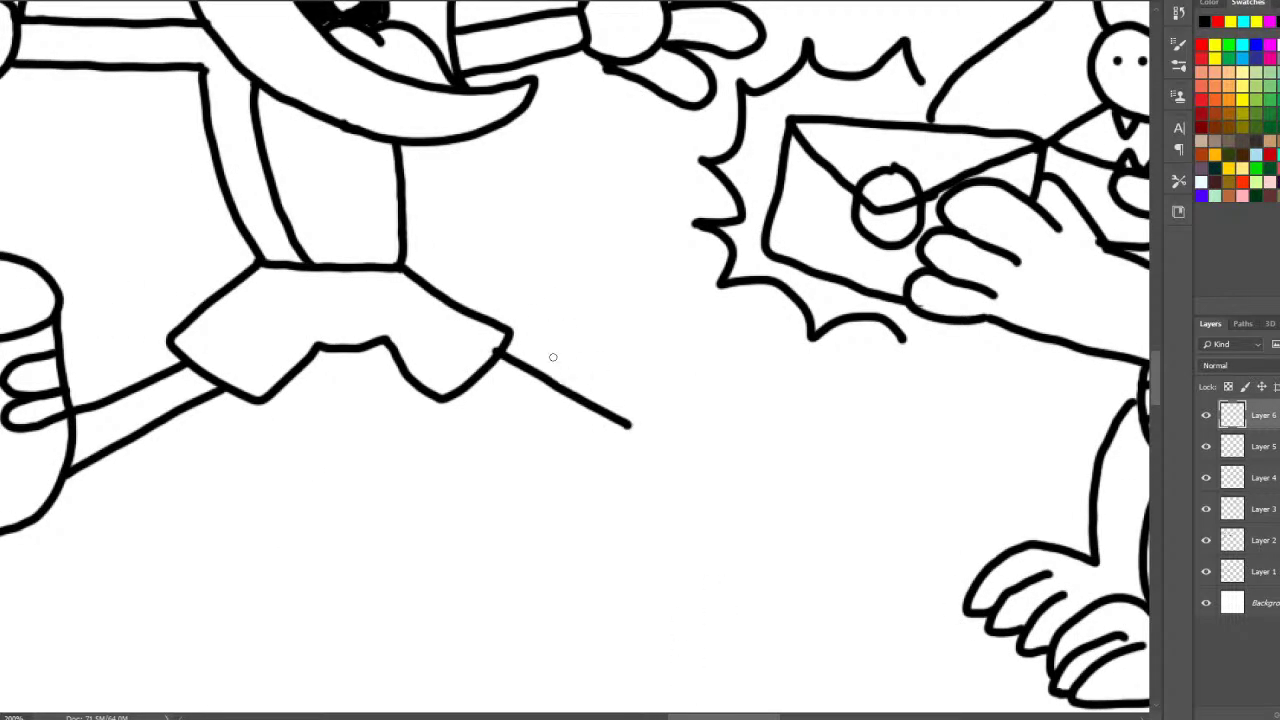
key("ctrl+z")
mouse_move(503, 353)
left_mouse_down()
mouse_move(613, 413)
mouse_move(538, 409)
mouse_move(585, 441)
mouse_move(736, 362)
mouse_move(672, 405)
mouse_move(729, 466)
mouse_move(800, 408)
mouse_move(784, 378)
mouse_move(722, 349)
left_mouse_up()
key("ctrl+z")
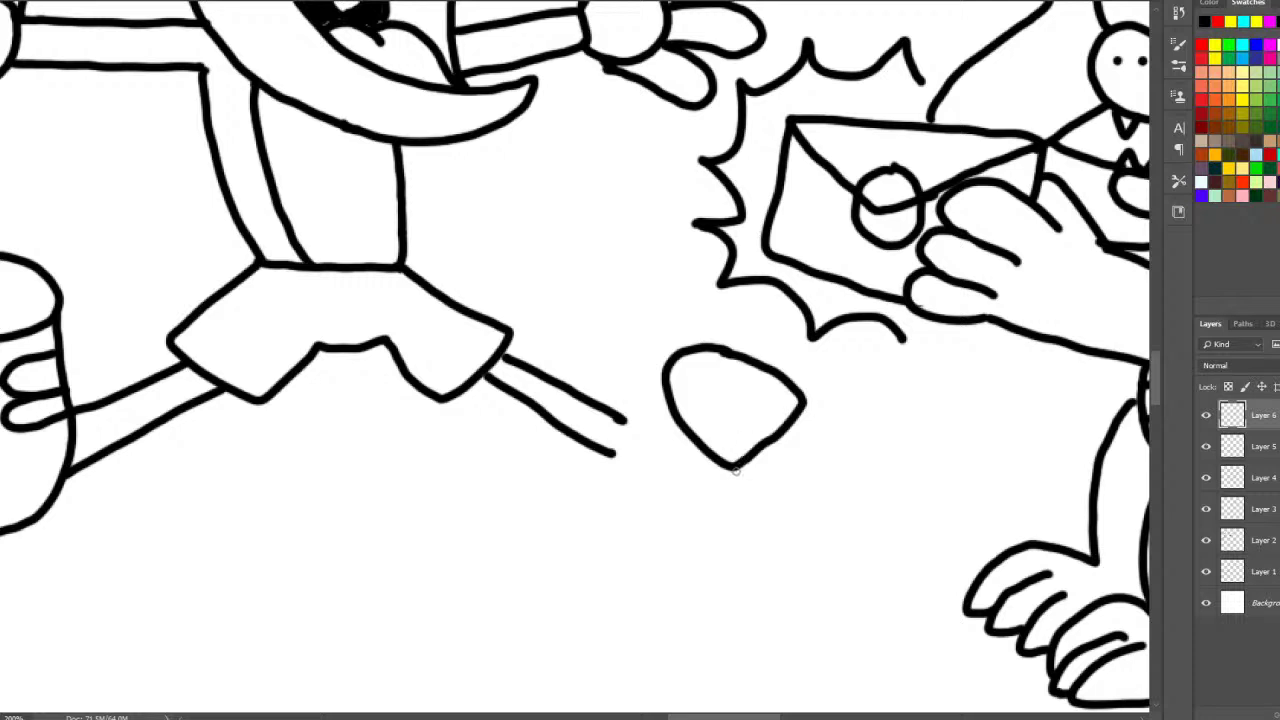
mouse_move(736, 470)
left_mouse_down()
mouse_move(629, 565)
mouse_move(624, 587)
mouse_move(668, 575)
mouse_move(777, 479)
mouse_move(814, 440)
mouse_move(800, 392)
left_mouse_up()
mouse_move(670, 391)
left_mouse_down()
mouse_move(604, 460)
mouse_move(587, 508)
mouse_move(613, 553)
left_mouse_up()
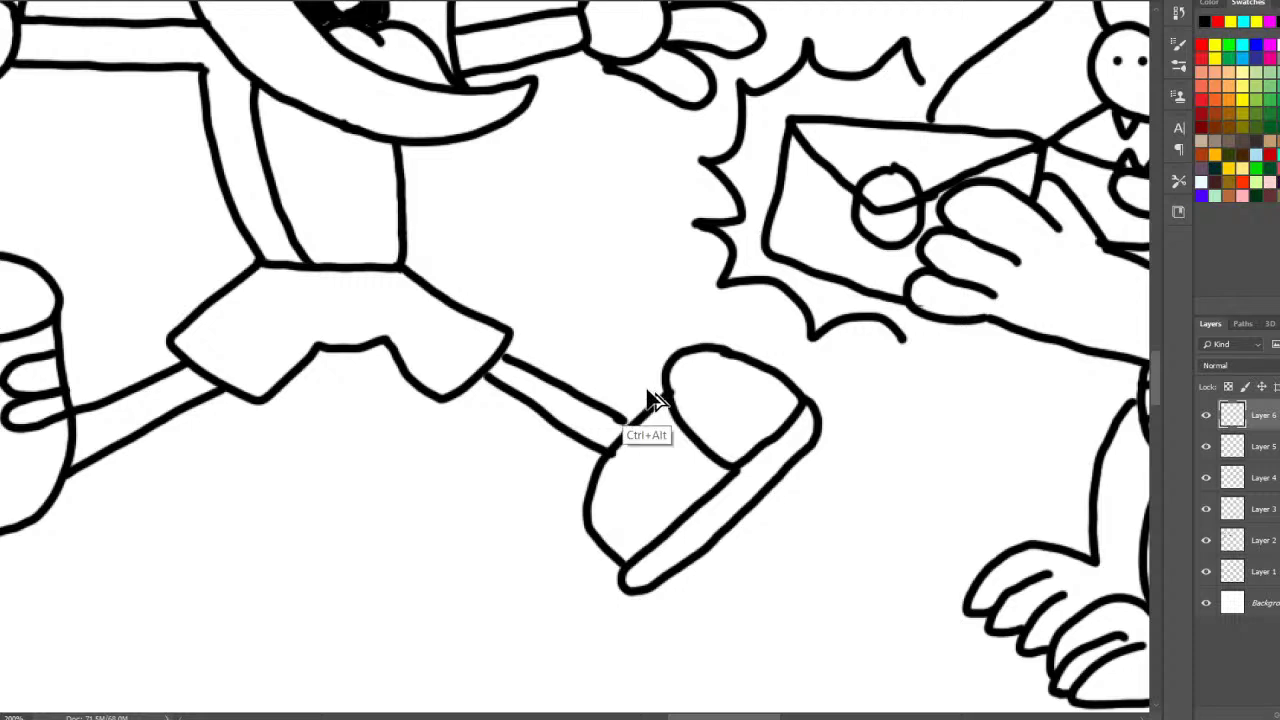
key("ctrl+alt+z")
key("ctrl+alt+z")
key("ctrl+alt+z")
key("ctrl+alt+z")
key("ctrl+alt+z")
- Draw the forward leg slanting down from the shorts to a tilted shoe with two rounded laces, a toe cap and a thick sole
left_click_drag(470, 390, 596, 507)
left_click_drag(504, 355, 641, 458)
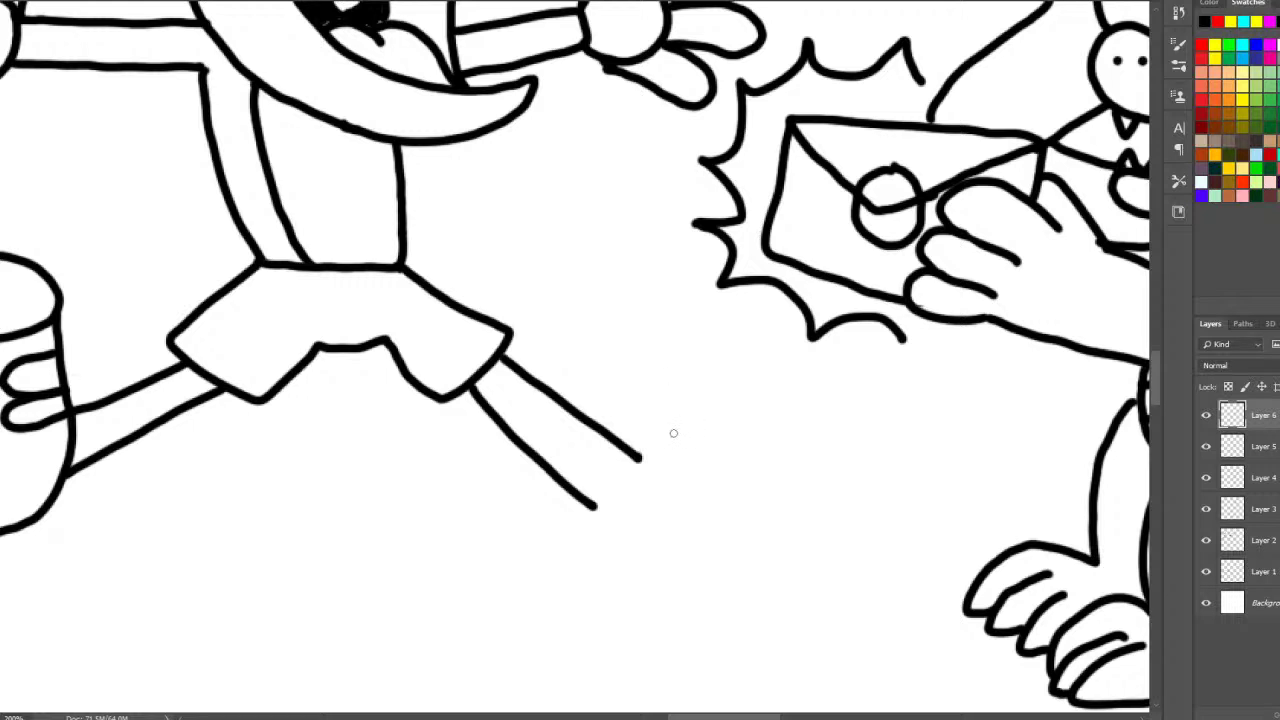
mouse_move(674, 420)
left_mouse_down()
mouse_move(695, 508)
mouse_move(717, 476)
mouse_move(713, 430)
mouse_move(672, 423)
mouse_move(646, 447)
mouse_move(642, 502)
mouse_move(680, 490)
left_mouse_up()
mouse_move(711, 432)
left_mouse_down()
mouse_move(709, 378)
mouse_move(753, 360)
mouse_move(809, 386)
mouse_move(843, 426)
mouse_move(769, 517)
mouse_move(676, 592)
mouse_move(636, 578)
mouse_move(600, 512)
left_mouse_up()
left_click_drag(716, 426, 778, 497)
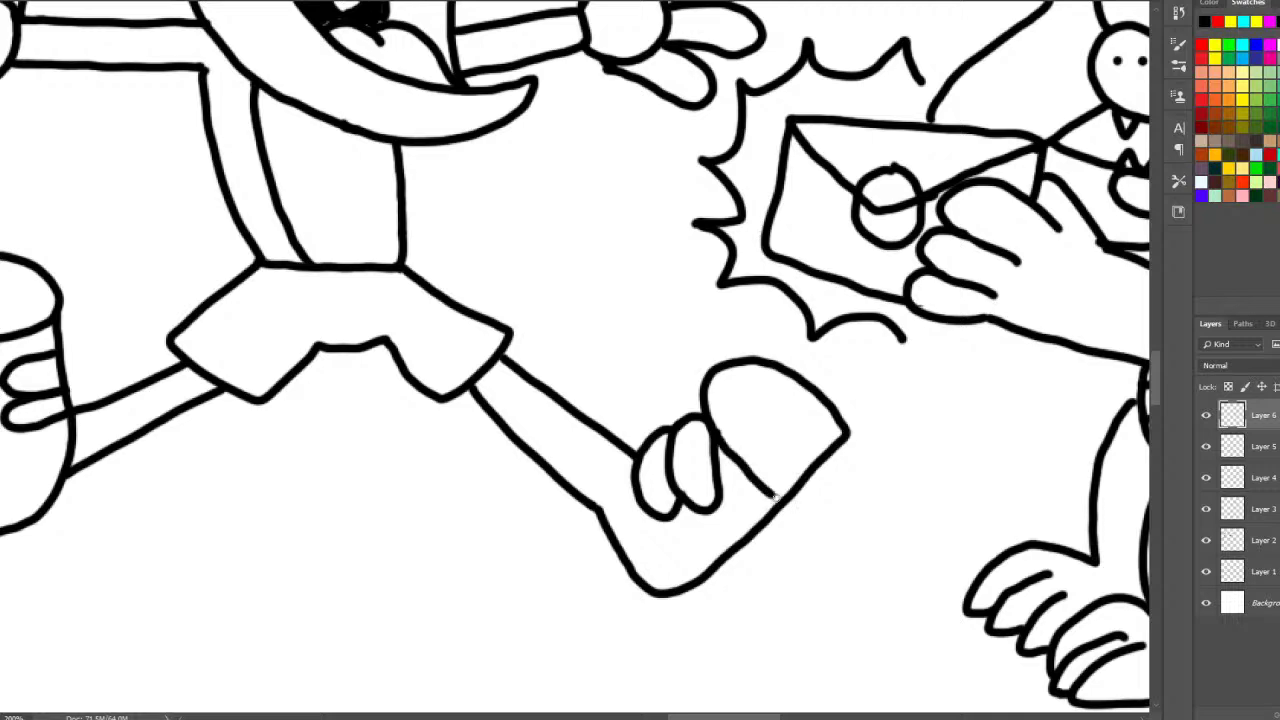
mouse_move(843, 432)
left_mouse_down()
mouse_move(837, 487)
mouse_move(746, 589)
mouse_move(675, 612)
mouse_move(632, 581)
left_mouse_up()
left_click_drag(600, 507, 632, 478)
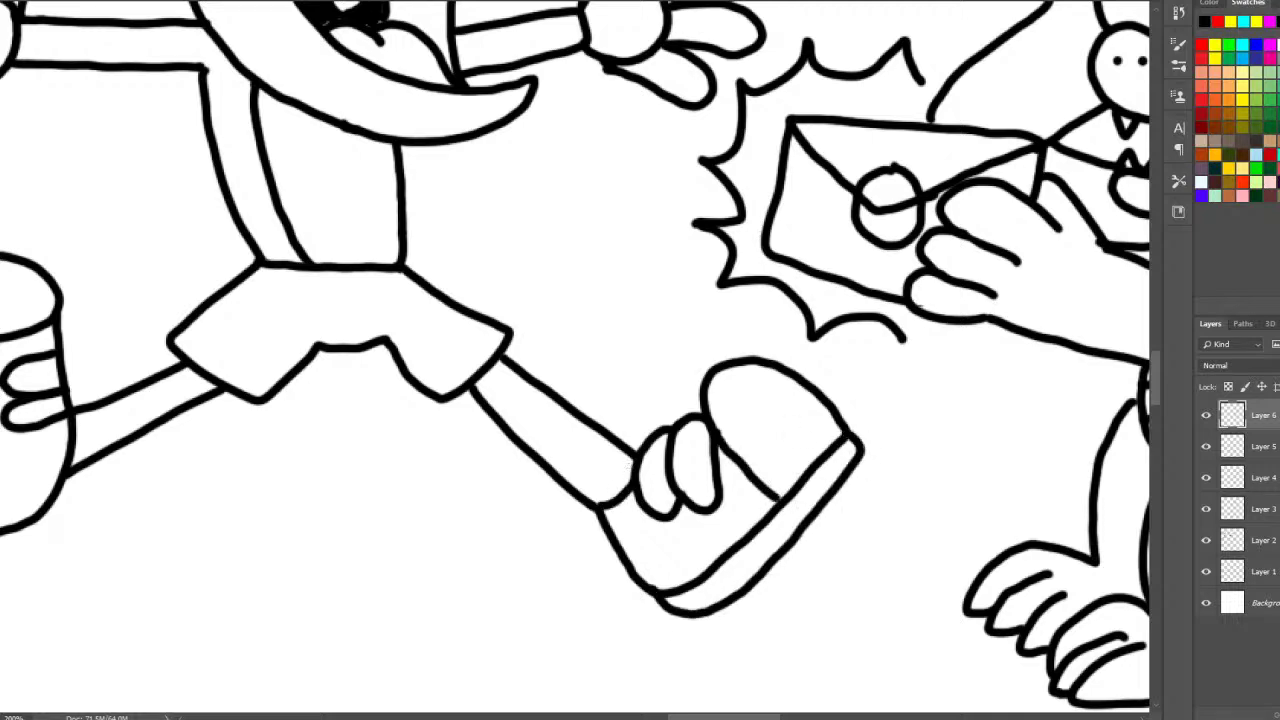
left_click_drag(731, 403, 794, 240)
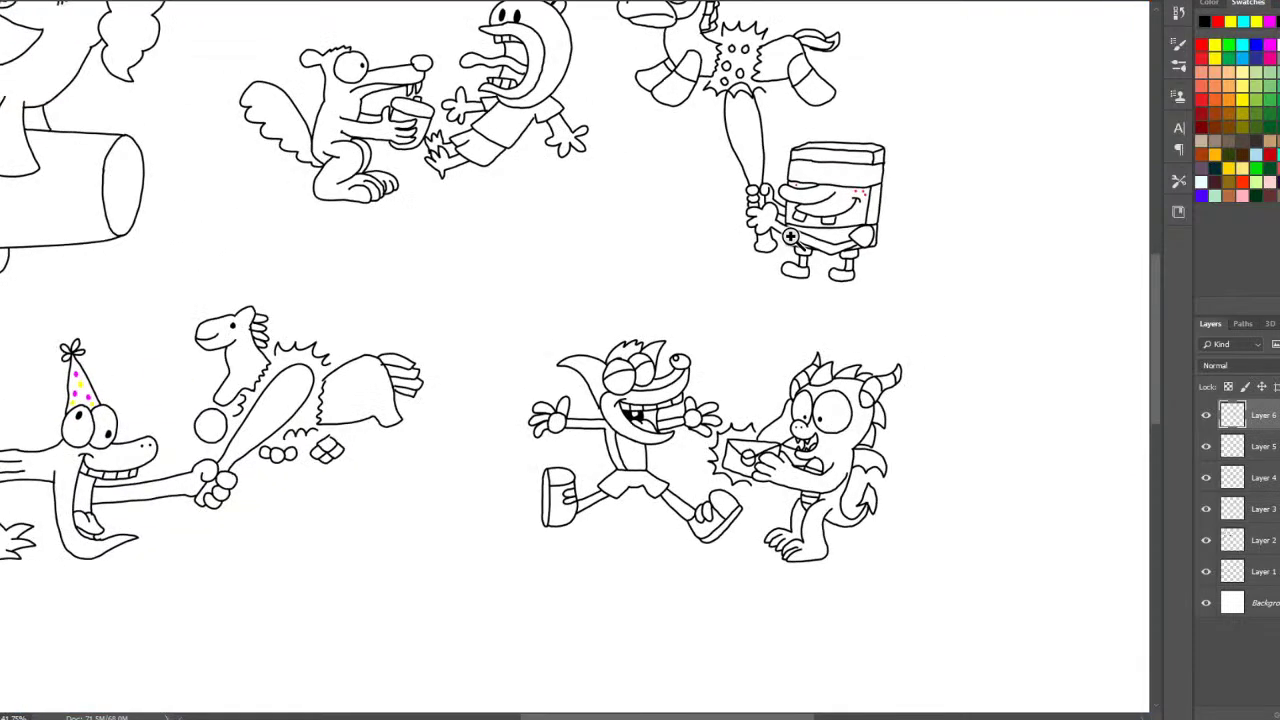
left_click(740, 530, "alt")
left_click_drag(734, 533, 793, 545)
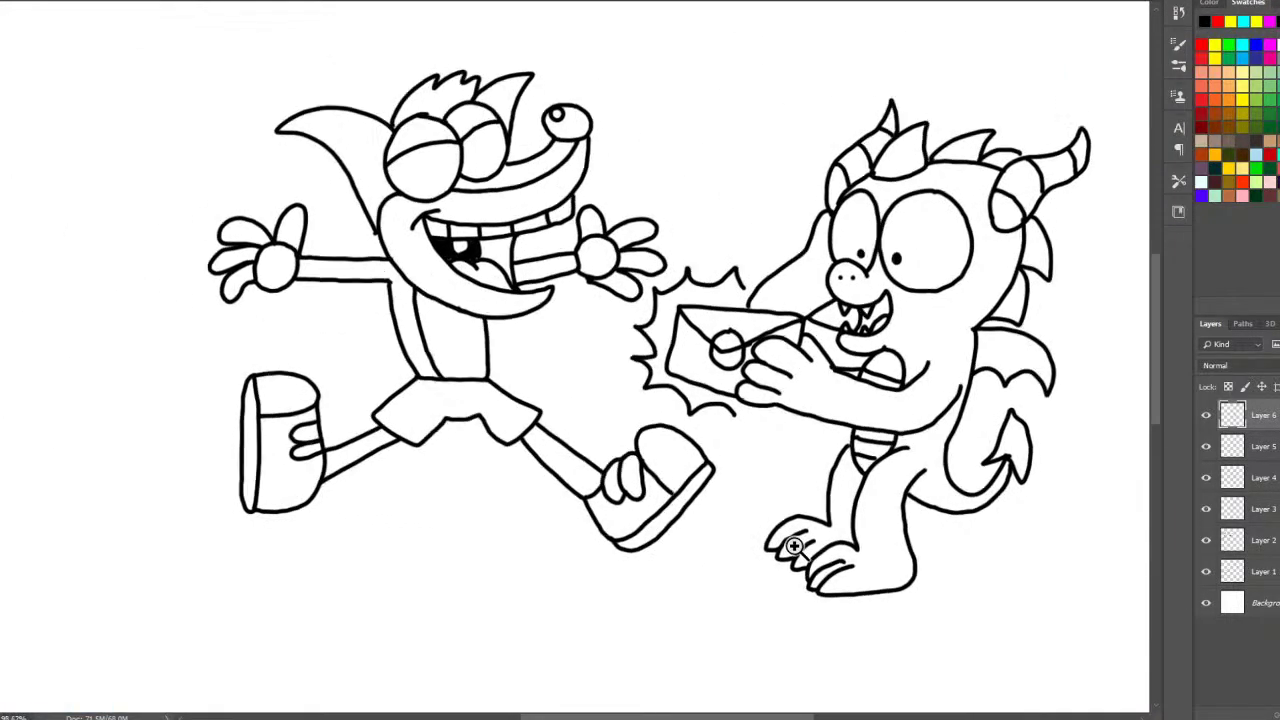
left_click(794, 545)
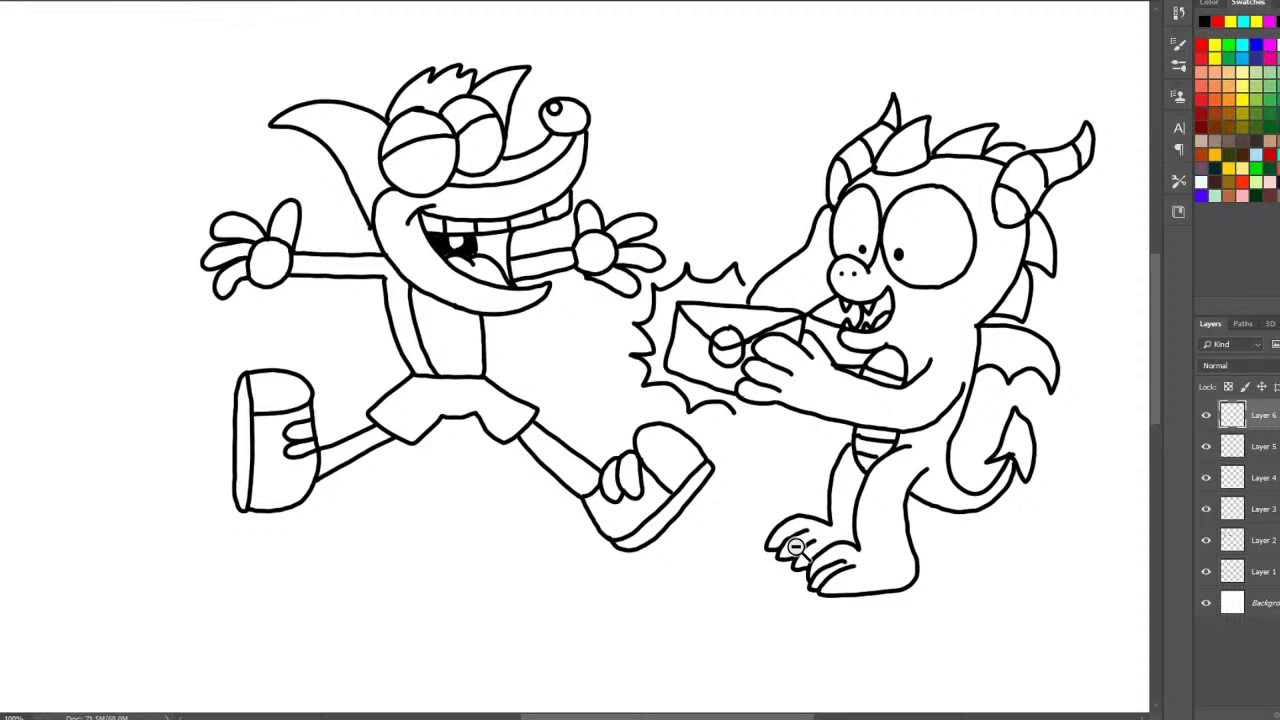
left_click(794, 545, "alt")
left_click(794, 545, "alt")
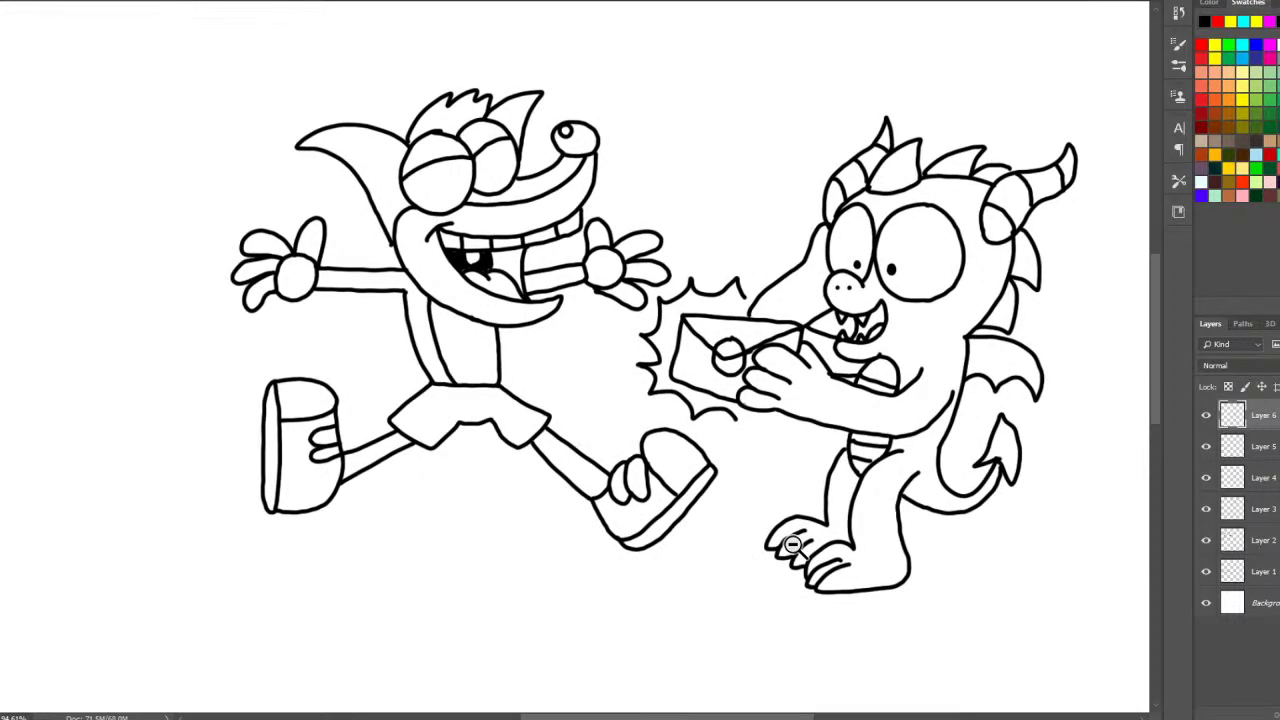
- Add a new empty layer above Layer 6 for a drawing below the crocodile in the party hat
scroll(794, 545, "down", 5)
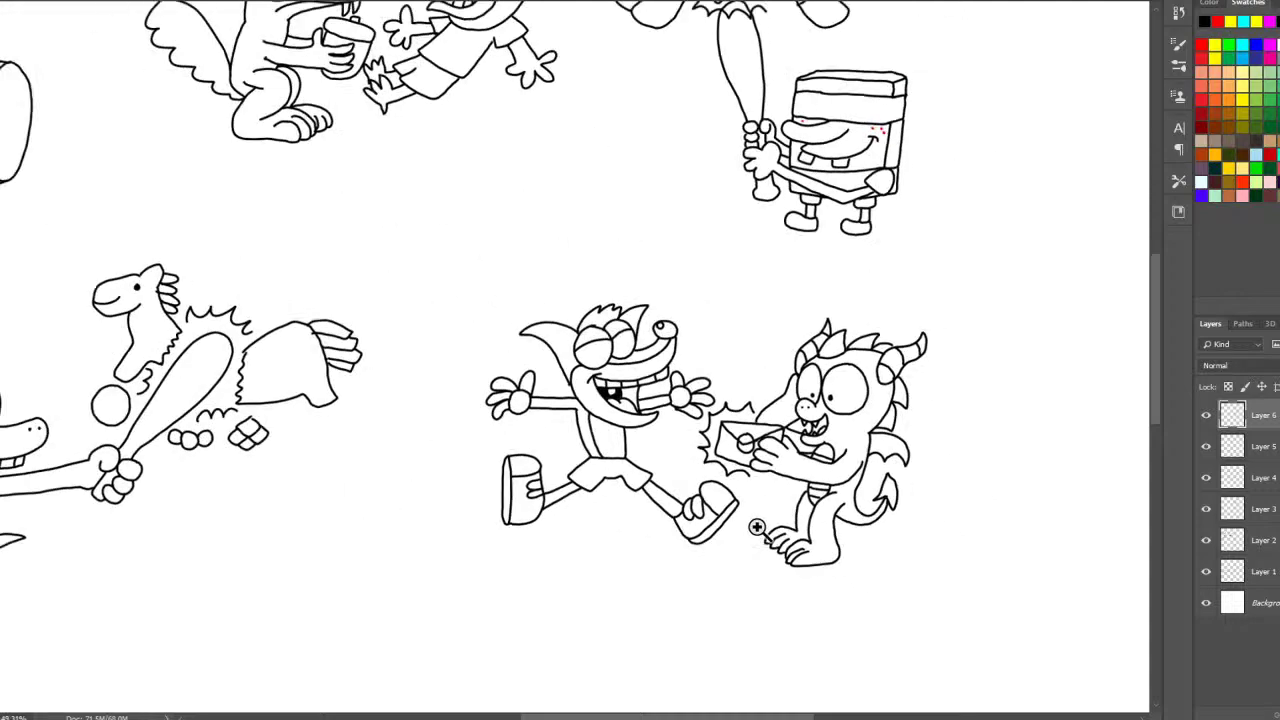
scroll(785, 535, "up", 4)
scroll(690, 348, "down", 5)
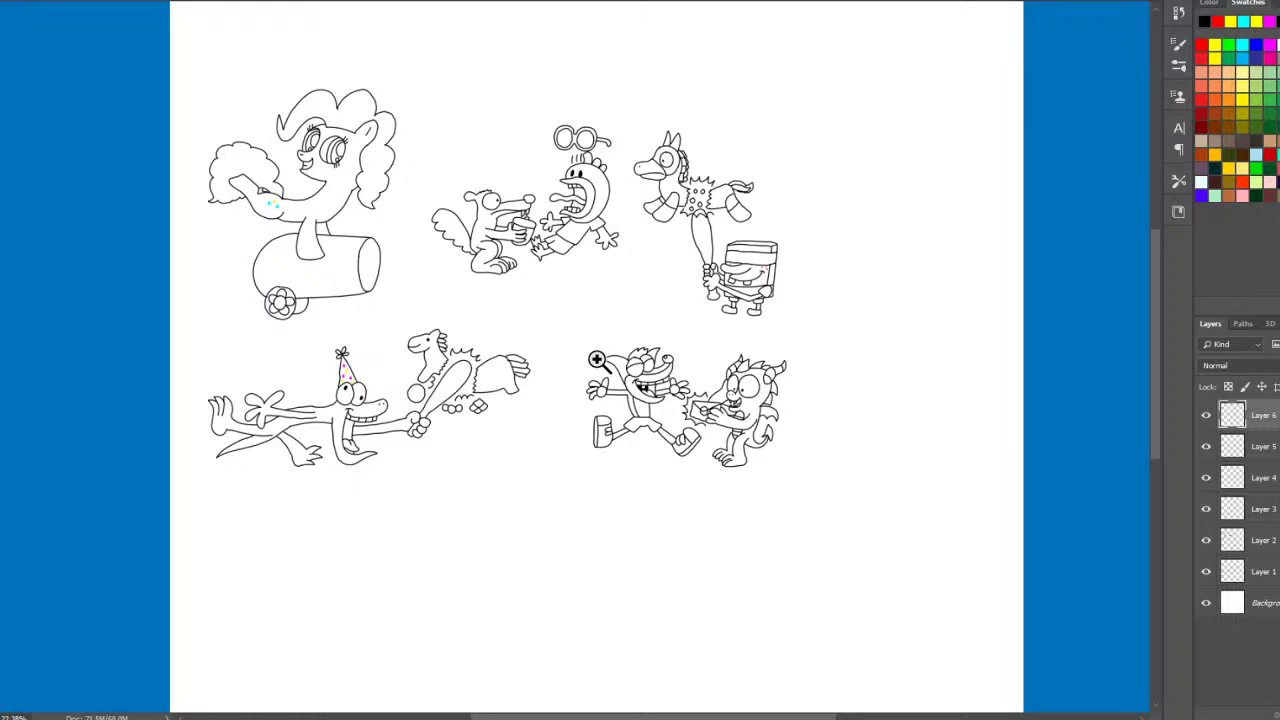
left_click(258, 521)
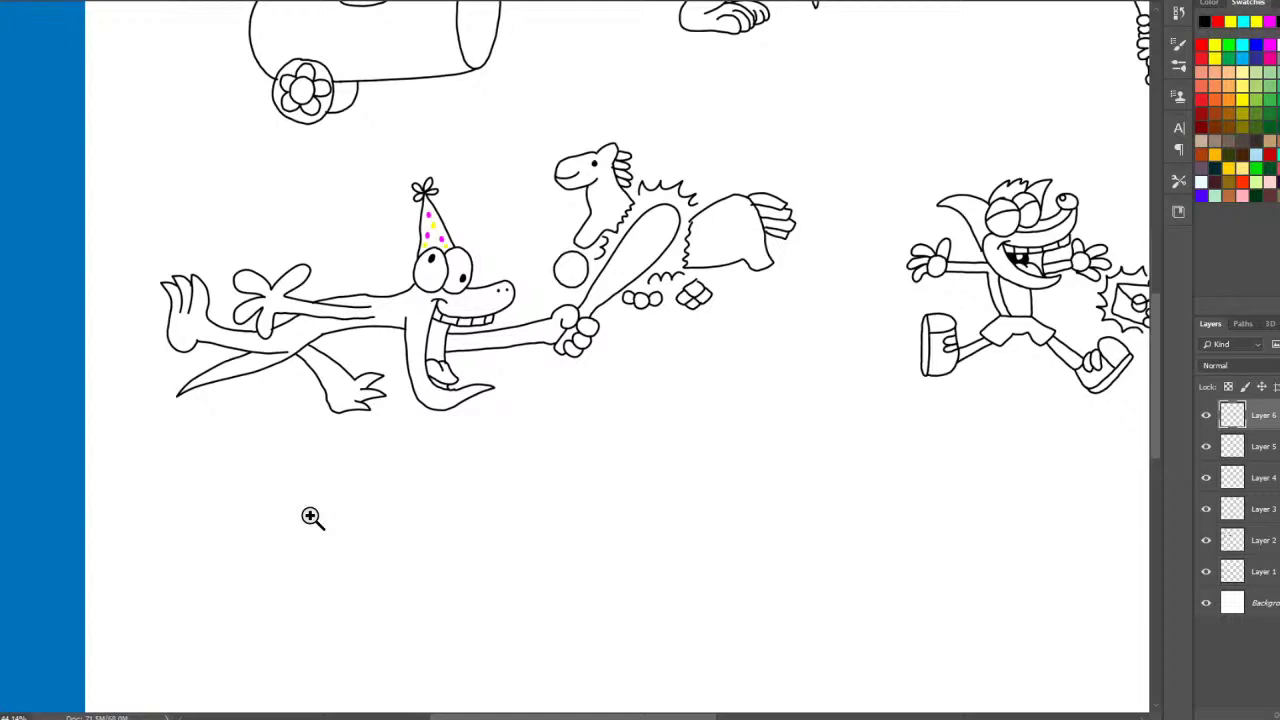
left_click(491, 530)
left_click(350, 443)
left_click(380, 443)
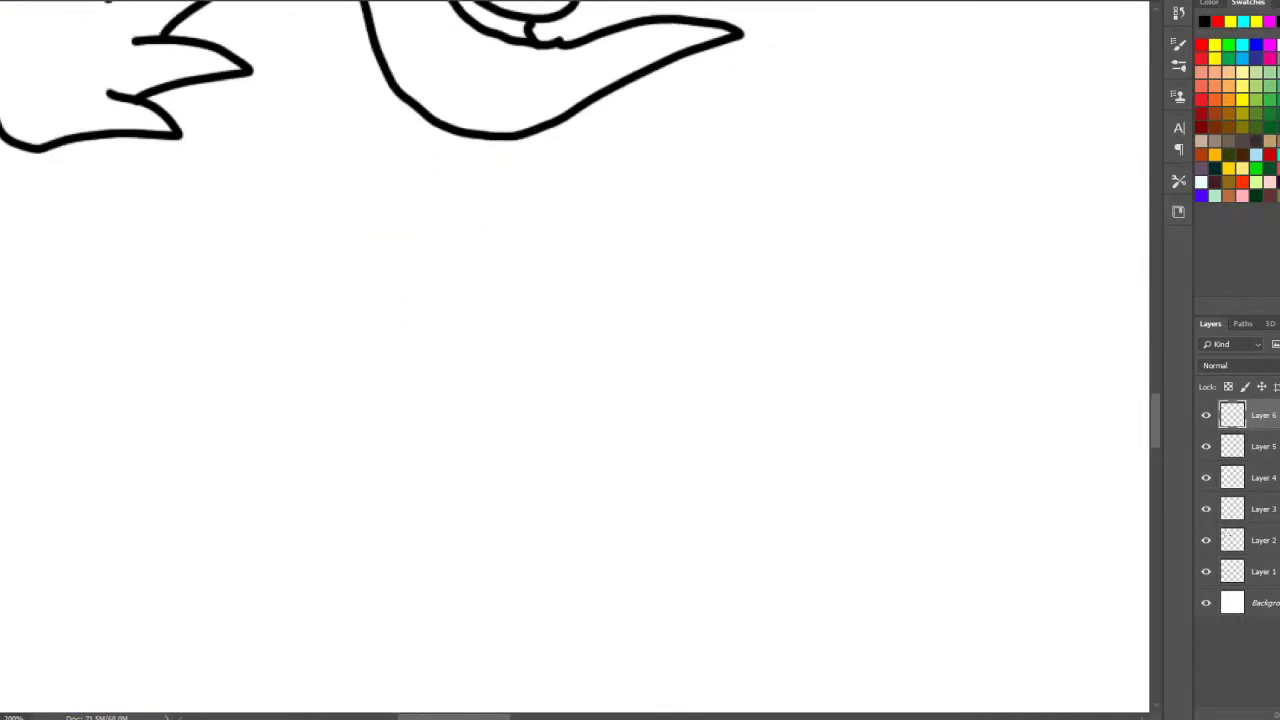
key("ctrl+shift+alt+n")
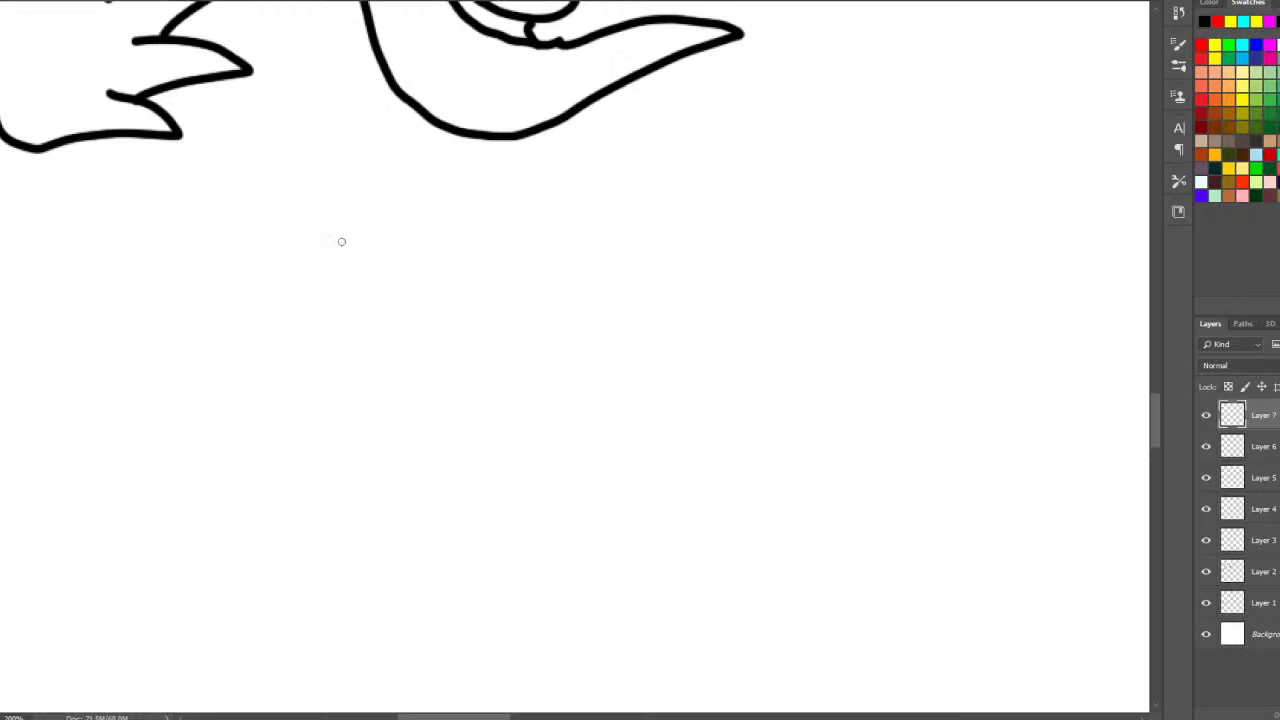
- Draw two pointed, teardrop-shaped eyes in the blank area below the crocodile, with a half-moon lower face beneath them
mouse_move(459, 708)
left_mouse_down()
mouse_move(346, 700)
mouse_move(373, 695)
left_mouse_up()
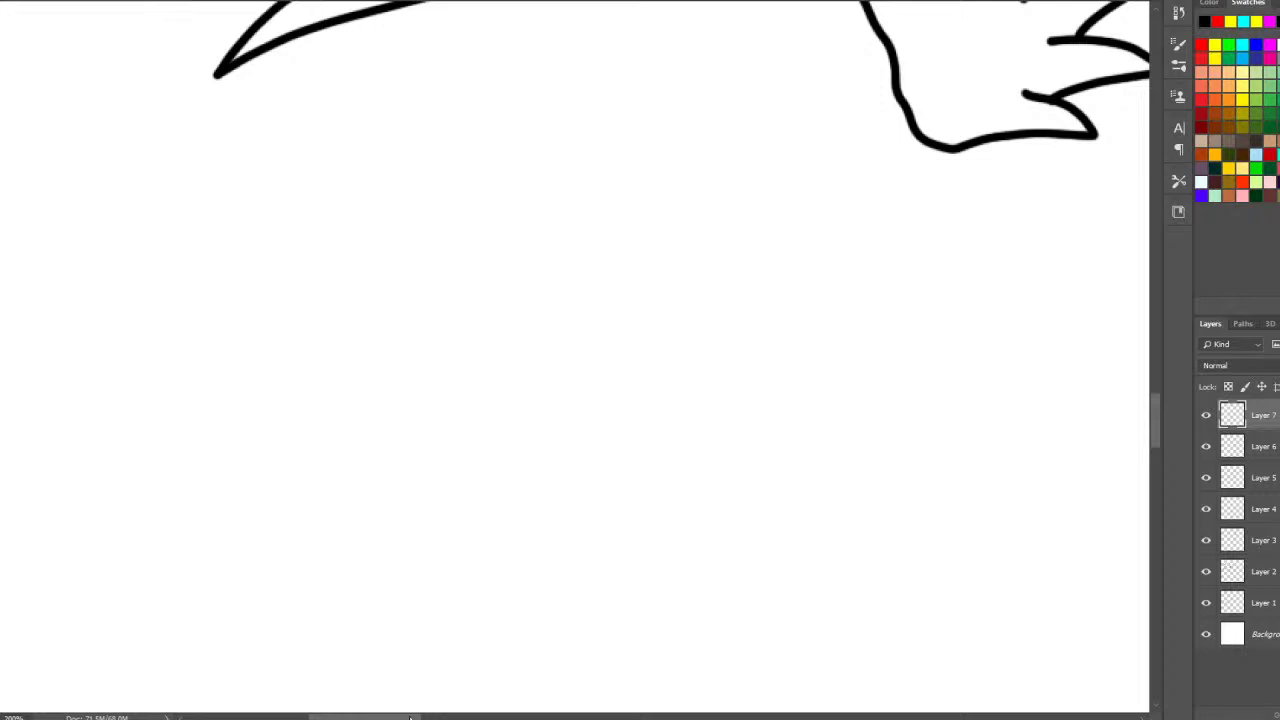
left_click_drag(410, 718, 466, 697)
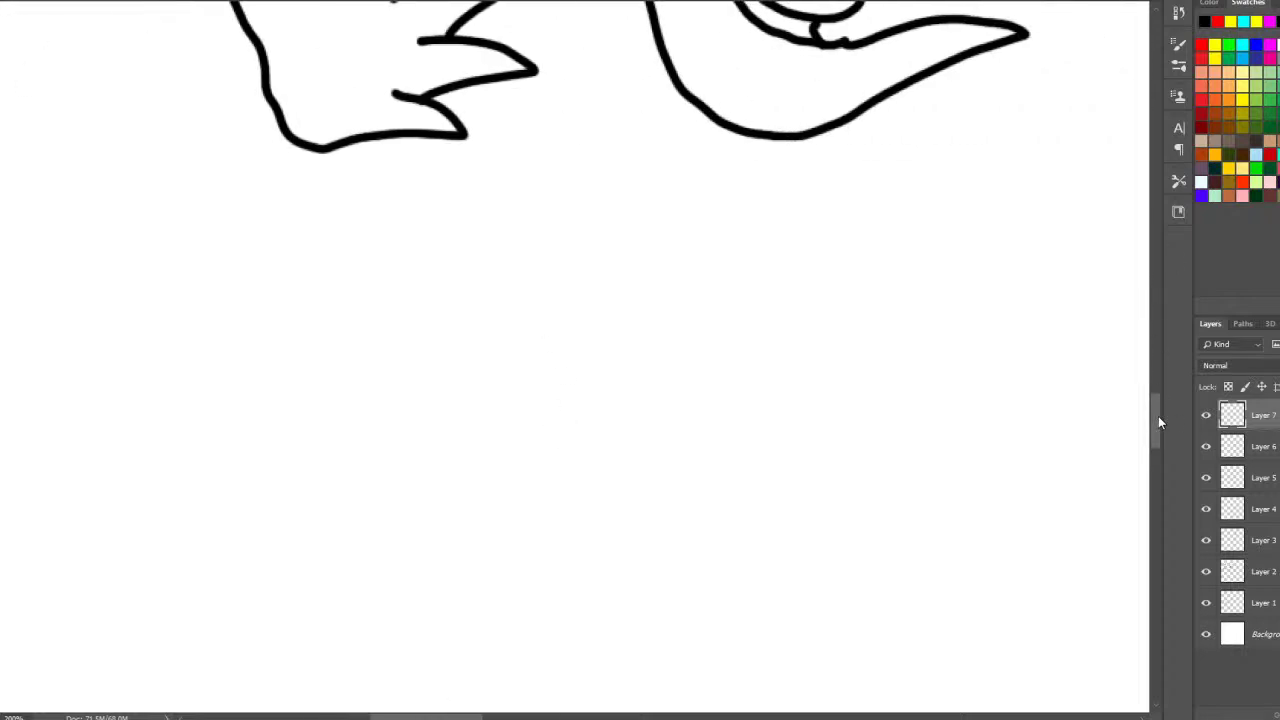
scroll(1141, 407, "down", 3)
mouse_move(553, 272)
left_mouse_down()
mouse_move(486, 86)
mouse_move(431, 194)
mouse_move(541, 270)
left_mouse_up()
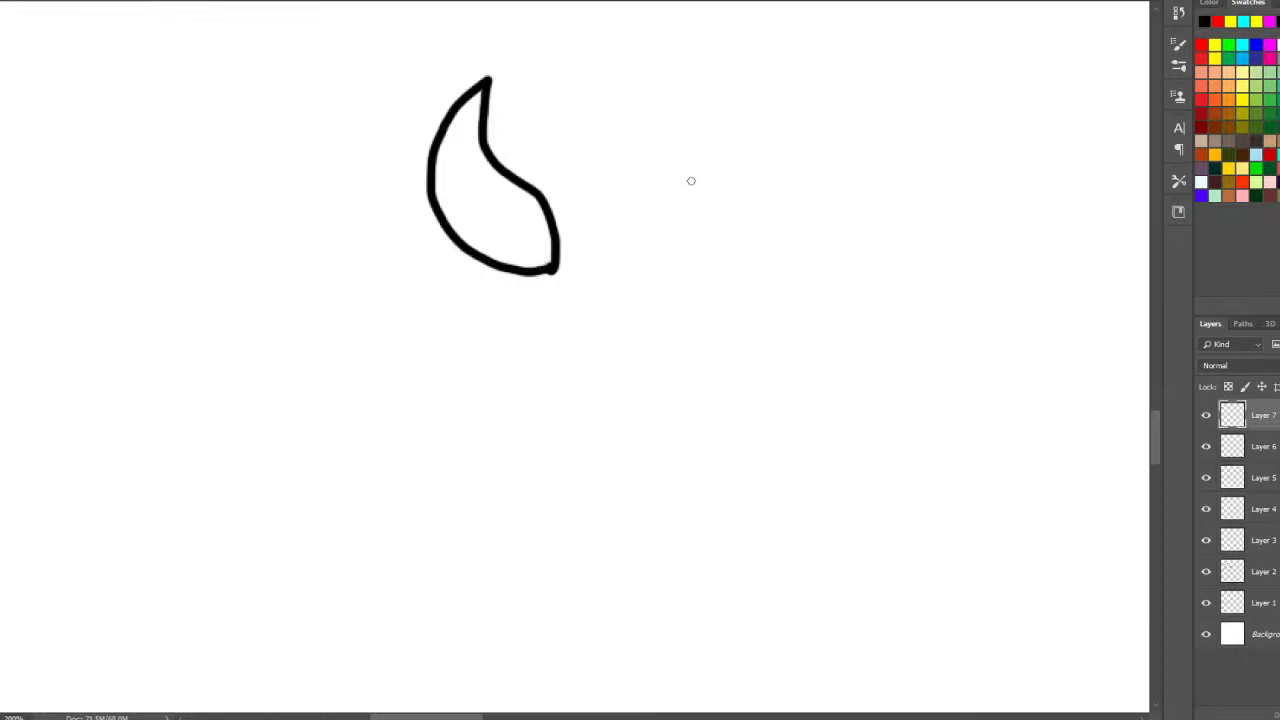
key("ctrl+z")
mouse_move(638, 262)
left_mouse_down()
mouse_move(689, 201)
mouse_move(755, 199)
mouse_move(799, 168)
mouse_move(814, 205)
mouse_move(773, 279)
mouse_move(704, 296)
mouse_move(653, 281)
mouse_move(628, 256)
left_mouse_up()
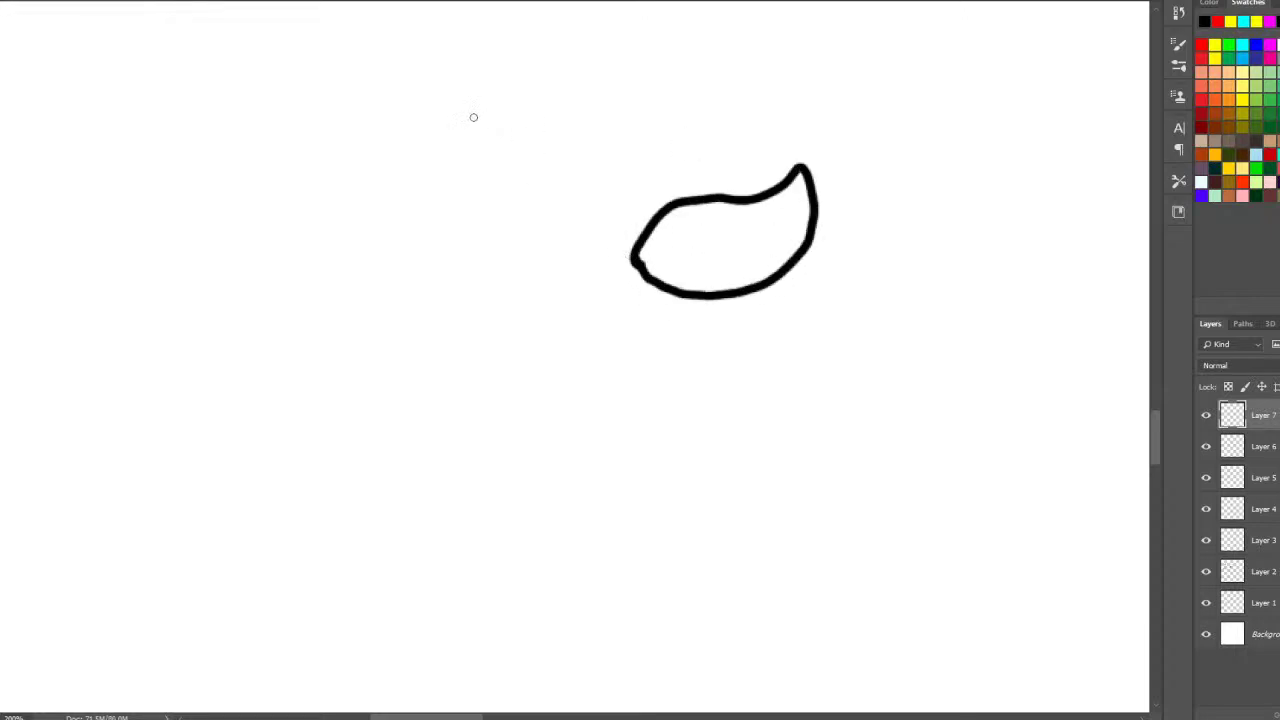
mouse_move(480, 126)
left_mouse_down()
mouse_move(543, 172)
mouse_move(576, 217)
mouse_move(562, 267)
mouse_move(503, 262)
mouse_move(470, 208)
mouse_move(478, 126)
left_mouse_up()
mouse_move(462, 243)
left_mouse_down()
mouse_move(611, 302)
mouse_move(694, 309)
mouse_move(775, 291)
mouse_move(743, 351)
mouse_move(673, 400)
mouse_move(589, 401)
mouse_move(516, 368)
mouse_move(484, 332)
mouse_move(448, 244)
left_mouse_up()
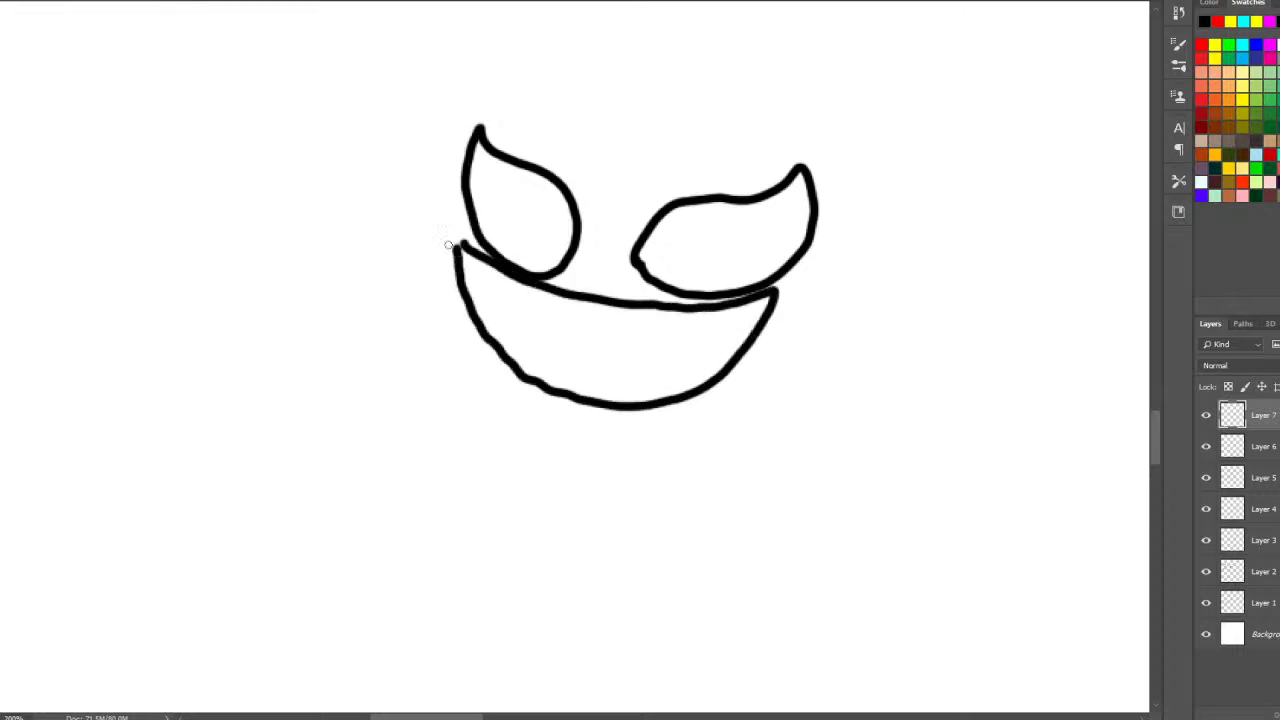
- Draw a rounded hair outline framing the eyes, with a long pointed ear on each side of the head
mouse_move(466, 142)
left_mouse_down()
mouse_move(436, 270)
mouse_move(399, 186)
mouse_move(422, 102)
mouse_move(802, 156)
mouse_move(818, 237)
mouse_move(795, 308)
mouse_move(847, 280)
mouse_move(878, 202)
mouse_move(847, 110)
mouse_move(744, 57)
mouse_move(557, 51)
mouse_move(429, 103)
left_mouse_up()
mouse_move(874, 148)
left_mouse_down()
mouse_move(955, 165)
mouse_move(864, 238)
left_mouse_up()
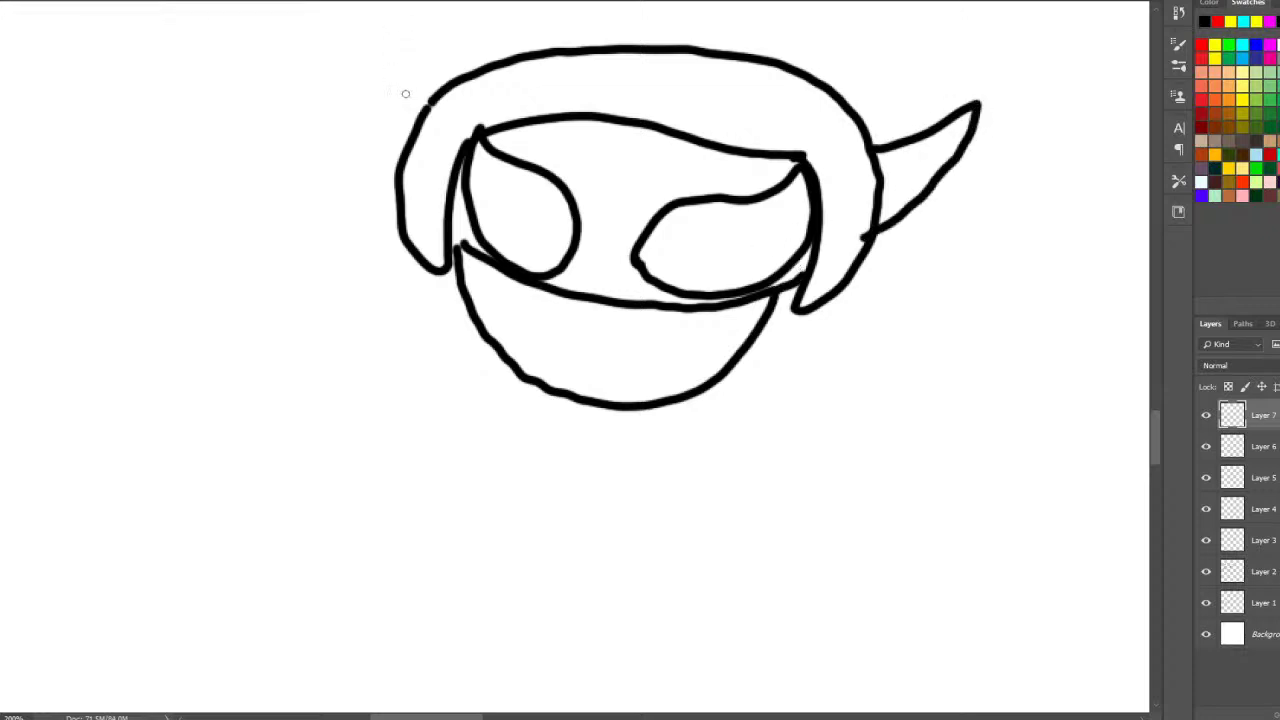
mouse_move(428, 103)
left_mouse_down()
mouse_move(345, 46)
mouse_move(336, 100)
mouse_move(391, 195)
left_mouse_up()
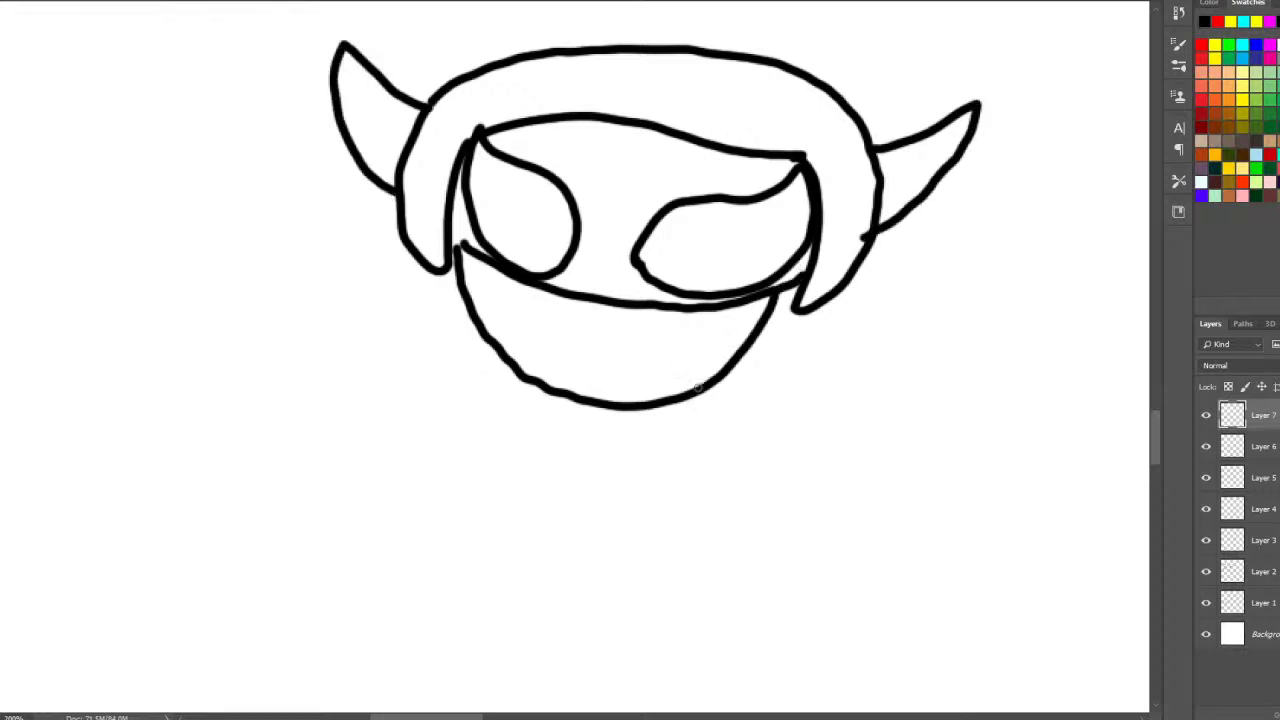
- Draw an arm with a four-fingered hand reaching down from the face, and two rounded chest shapes beside it
mouse_move(706, 392)
left_mouse_down()
mouse_move(715, 464)
mouse_move(688, 583)
left_mouse_up()
mouse_move(652, 405)
left_mouse_down()
mouse_move(620, 553)
mouse_move(686, 600)
mouse_move(586, 591)
mouse_move(614, 552)
mouse_move(512, 626)
mouse_move(585, 625)
mouse_move(580, 688)
mouse_move(668, 652)
mouse_move(677, 606)
left_mouse_up()
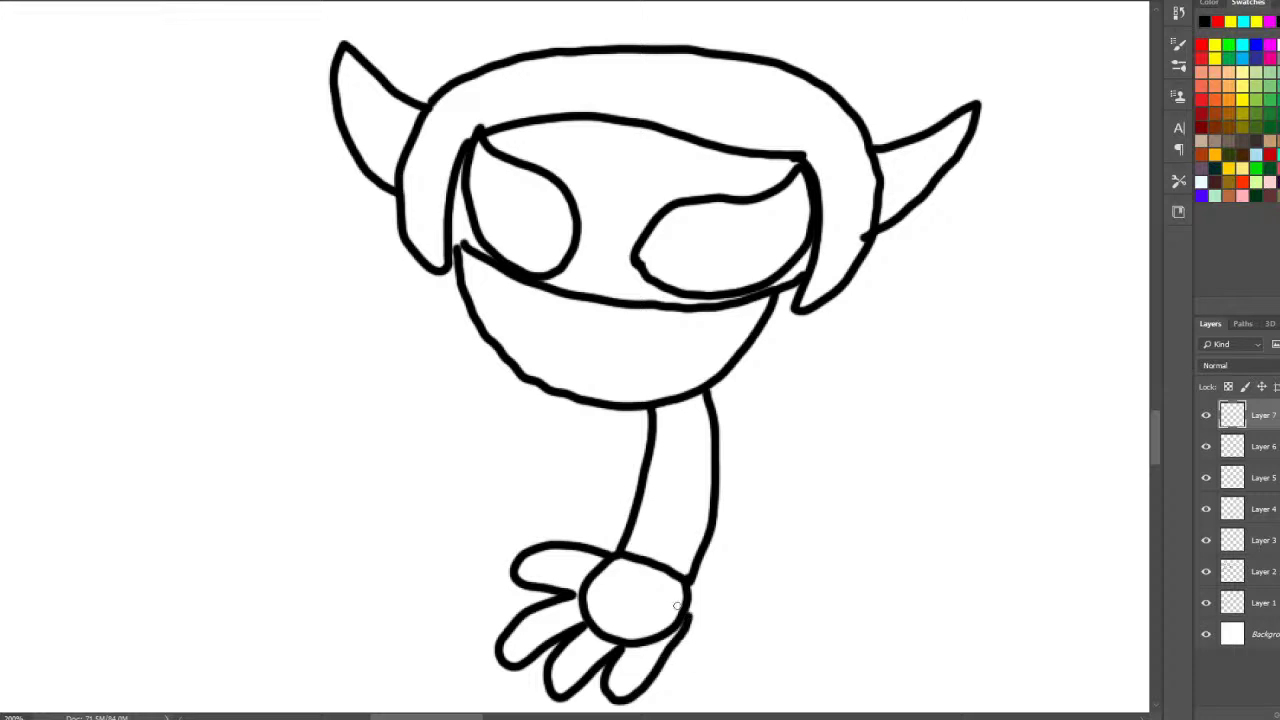
mouse_move(458, 318)
left_mouse_down()
mouse_move(438, 376)
mouse_move(481, 402)
mouse_move(490, 436)
mouse_move(561, 455)
mouse_move(615, 410)
left_mouse_up()
left_click_drag(485, 397, 500, 357)
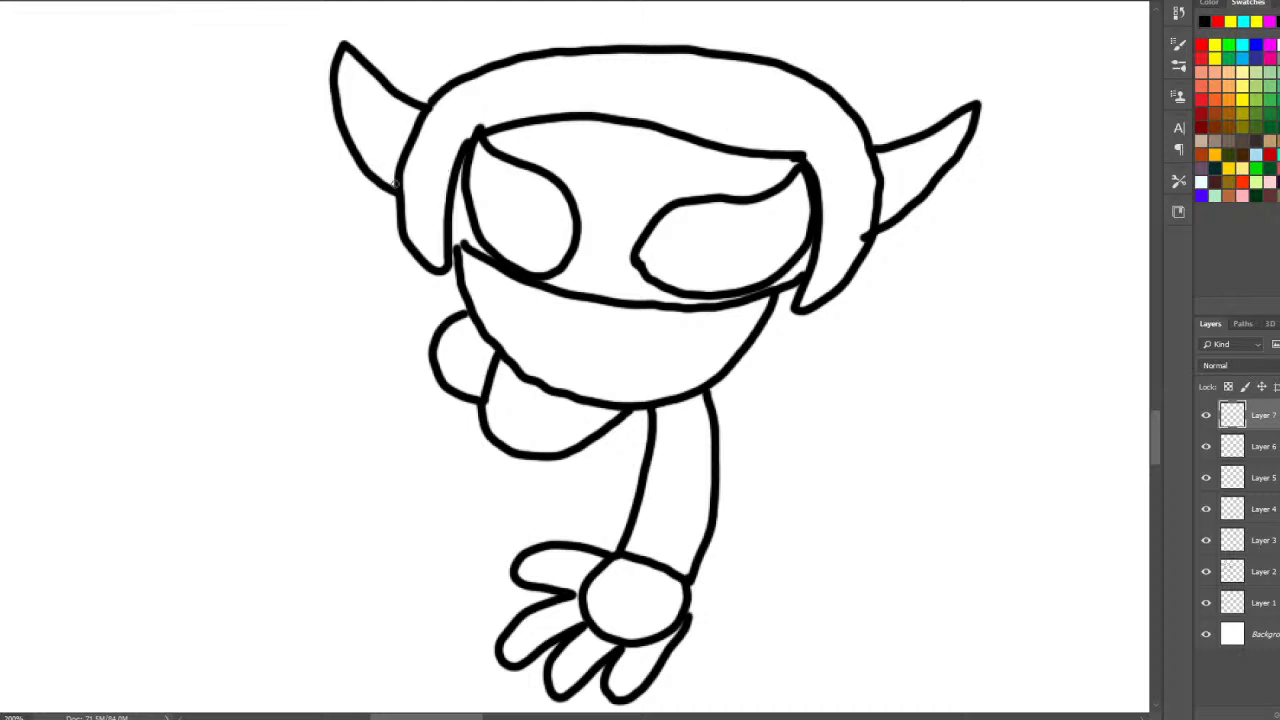
- Draw the other arm stretched out to the left of the head, ending in a round palm with four fingers
mouse_move(402, 205)
left_mouse_down()
mouse_move(356, 191)
mouse_move(268, 191)
mouse_move(272, 232)
mouse_move(200, 284)
mouse_move(160, 220)
mouse_move(211, 176)
mouse_move(272, 243)
mouse_move(230, 268)
mouse_move(190, 218)
mouse_move(208, 186)
mouse_move(237, 178)
mouse_move(156, 145)
mouse_move(164, 181)
mouse_move(200, 190)
mouse_move(124, 211)
mouse_move(150, 237)
mouse_move(193, 218)
mouse_move(155, 273)
mouse_move(201, 282)
mouse_move(251, 264)
left_mouse_up()
key("ctrl+z")
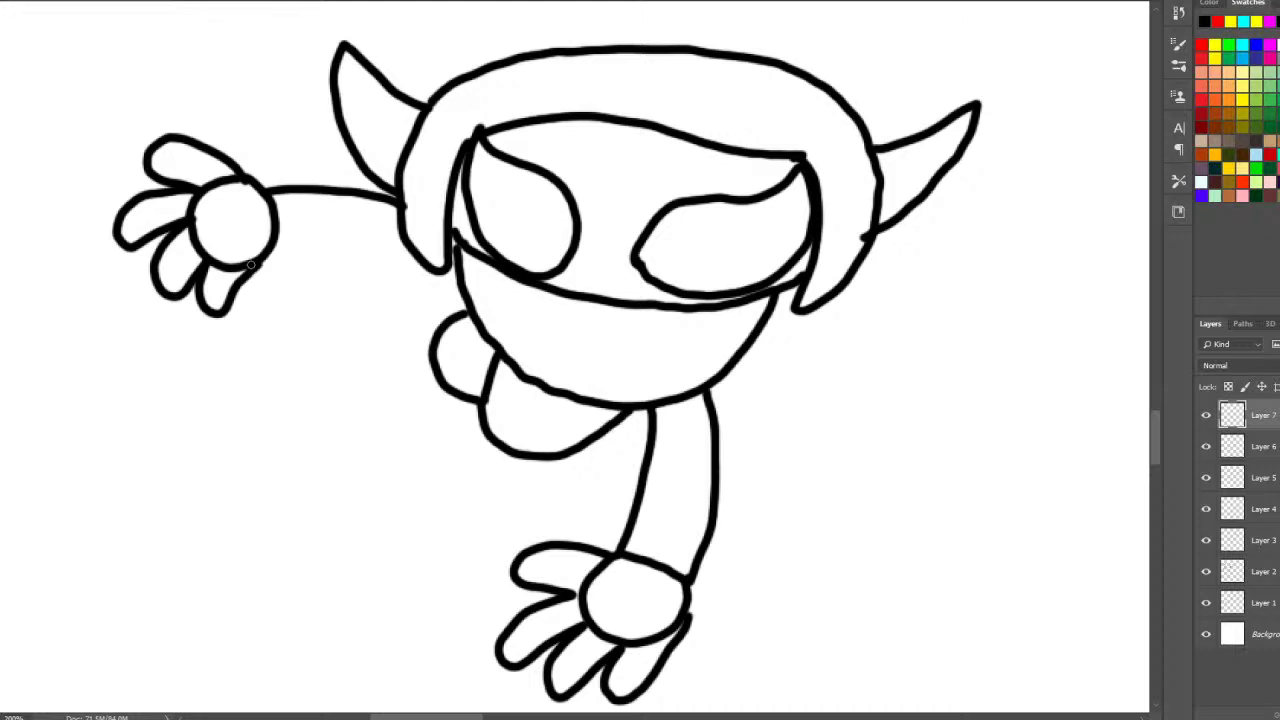
left_click_drag(275, 233, 462, 303)
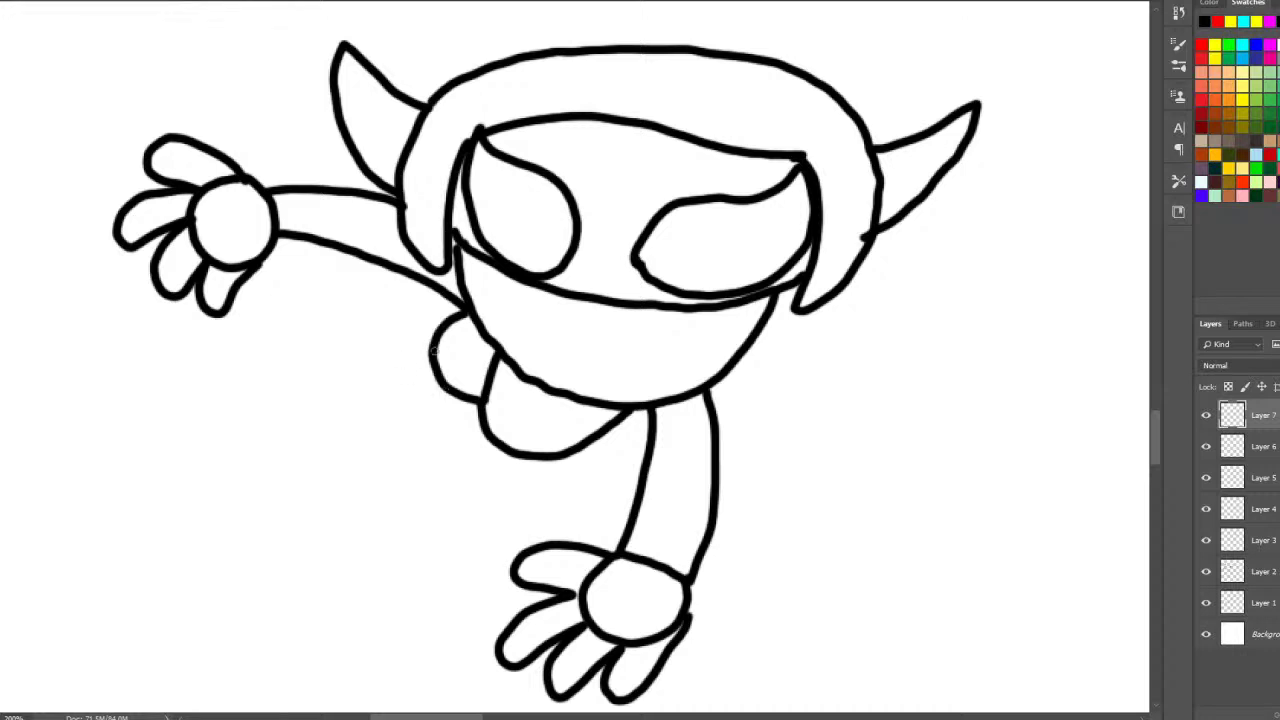
- Draw the midriff outline extending down-left from the chest, replacing the narrower first attempt
mouse_move(434, 369)
left_mouse_down()
mouse_move(406, 414)
mouse_move(429, 441)
mouse_move(484, 440)
left_mouse_up()
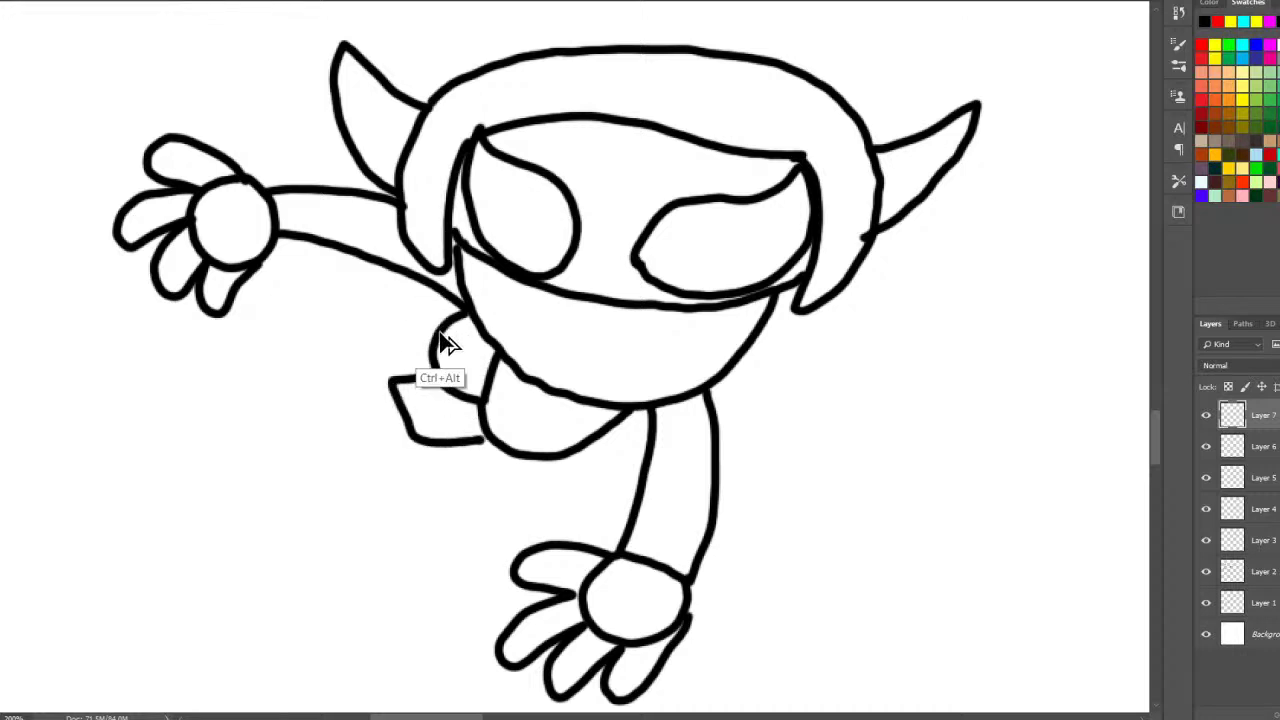
key("ctrl+z")
mouse_move(458, 318)
left_mouse_down()
mouse_move(373, 360)
mouse_move(395, 445)
mouse_move(484, 438)
left_mouse_up()
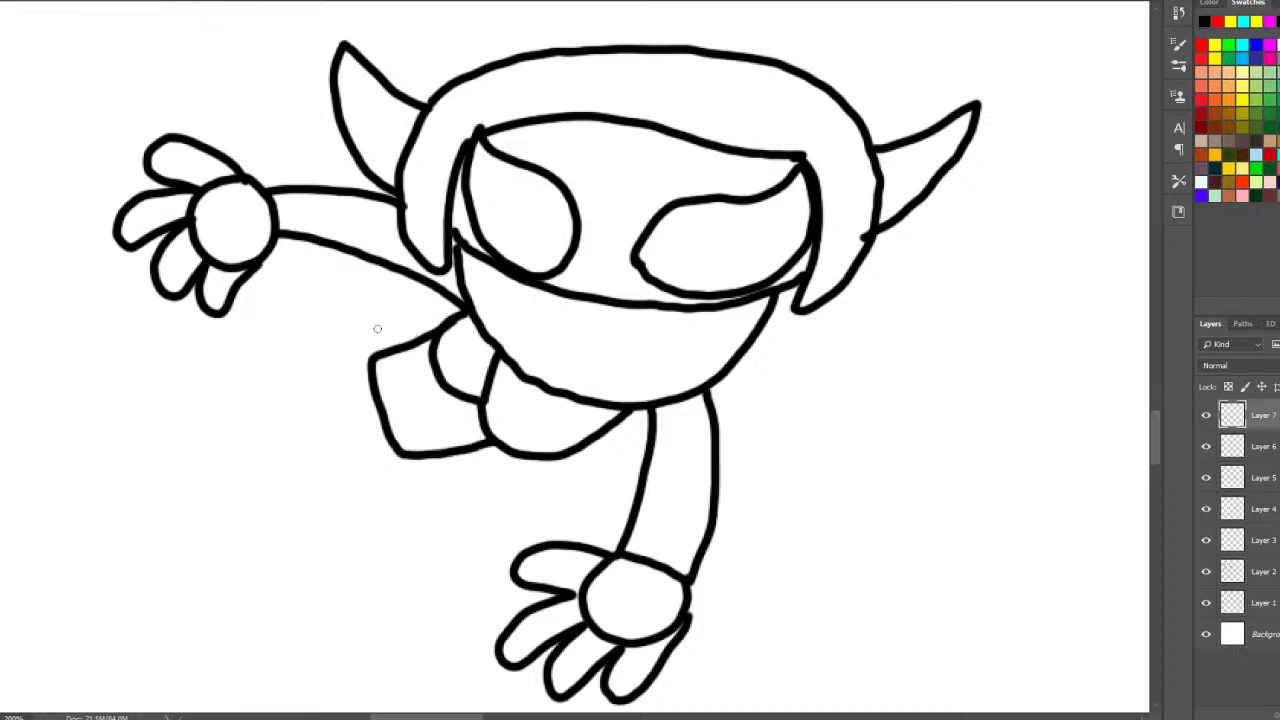
left_click_drag(372, 354, 204, 312)
key("ctrl+alt+z")
mouse_move(370, 357)
left_mouse_down()
mouse_move(337, 459)
mouse_move(405, 458)
left_mouse_up()
key("ctrl+alt+z")
- Draw the triangular hip section and the lower leg with a two-toed foot, adding a band line across the thigh
mouse_move(372, 352)
left_mouse_down()
mouse_move(324, 407)
mouse_move(395, 450)
mouse_move(327, 488)
mouse_move(210, 499)
mouse_move(168, 494)
left_mouse_up()
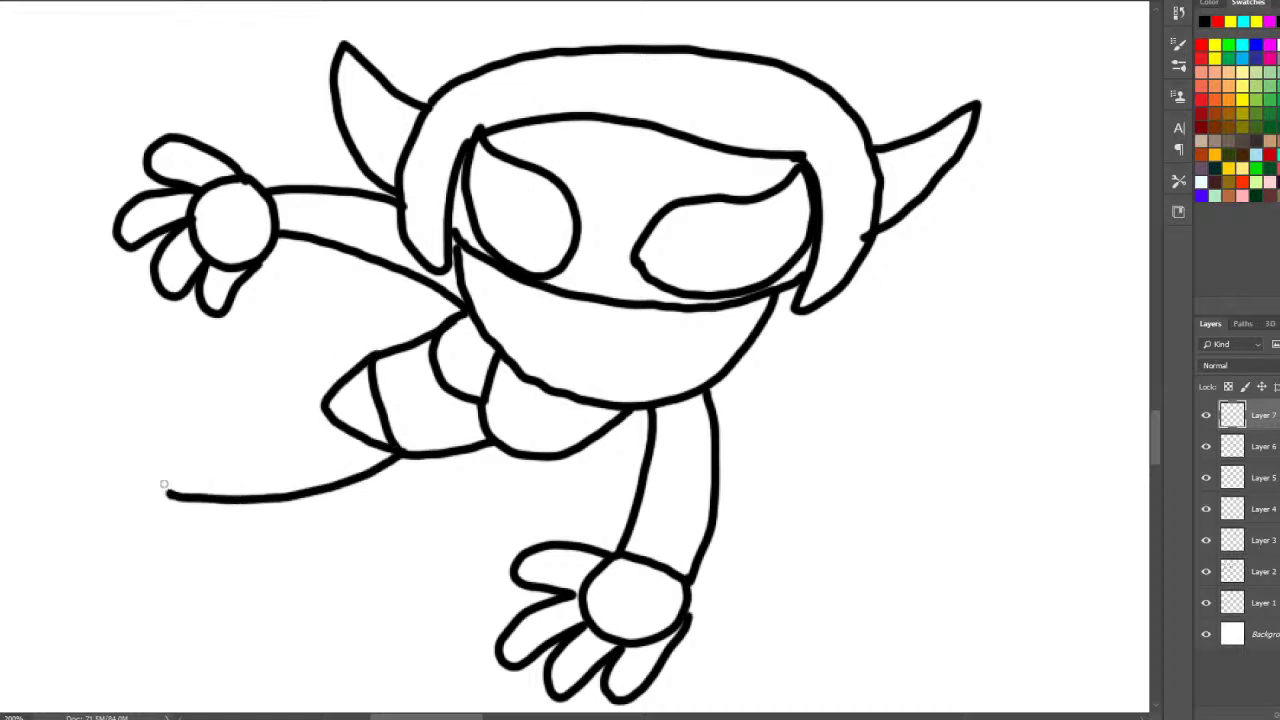
mouse_move(327, 418)
left_mouse_down()
mouse_move(246, 421)
mouse_move(168, 397)
mouse_move(49, 427)
mouse_move(26, 451)
mouse_move(36, 473)
mouse_move(57, 464)
mouse_move(38, 493)
mouse_move(66, 508)
mouse_move(172, 494)
left_mouse_up()
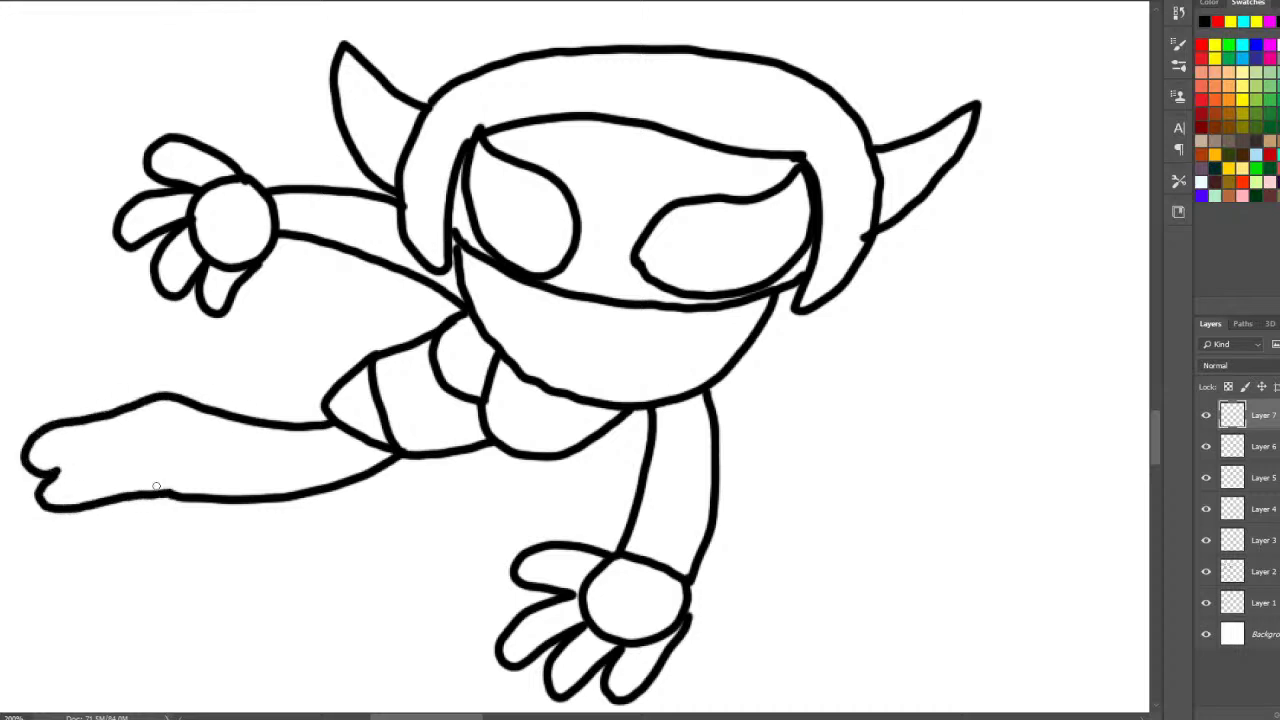
left_click_drag(306, 431, 352, 463)
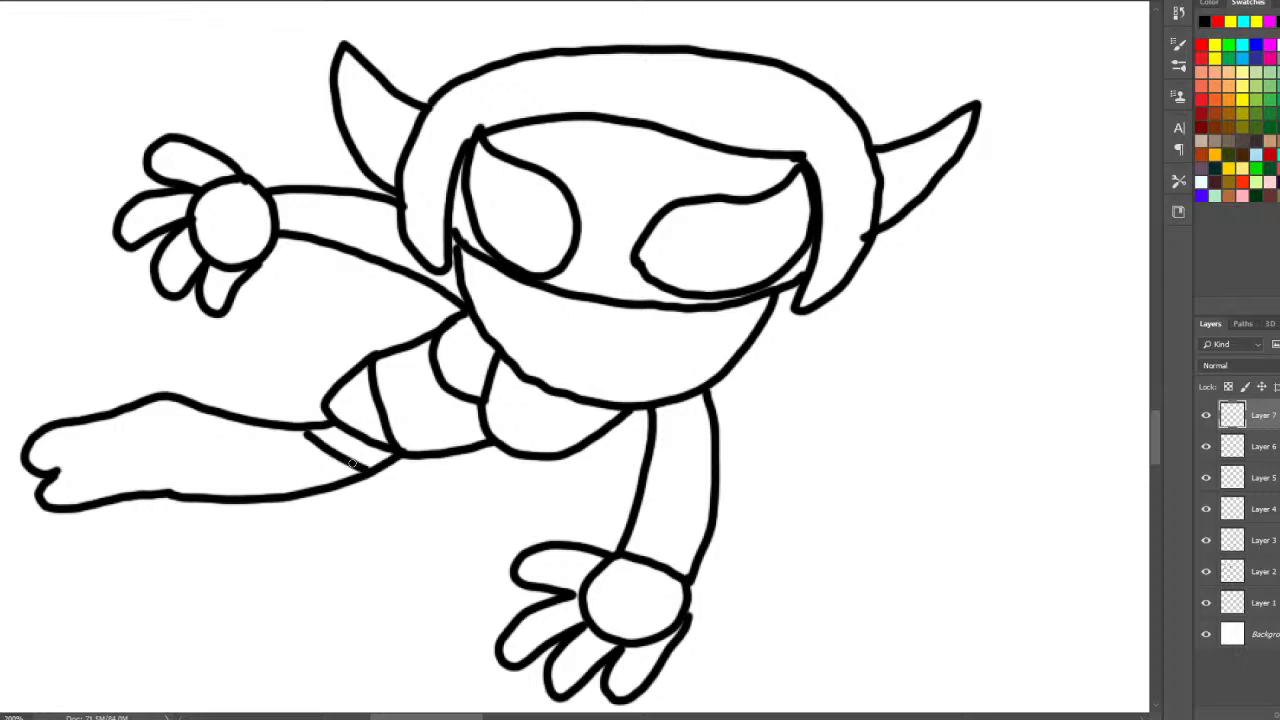
- Draw the upper leg extending behind the outstretched hand, with a raised two-toed foot and a band line across the thigh
left_click_drag(366, 350, 184, 310)
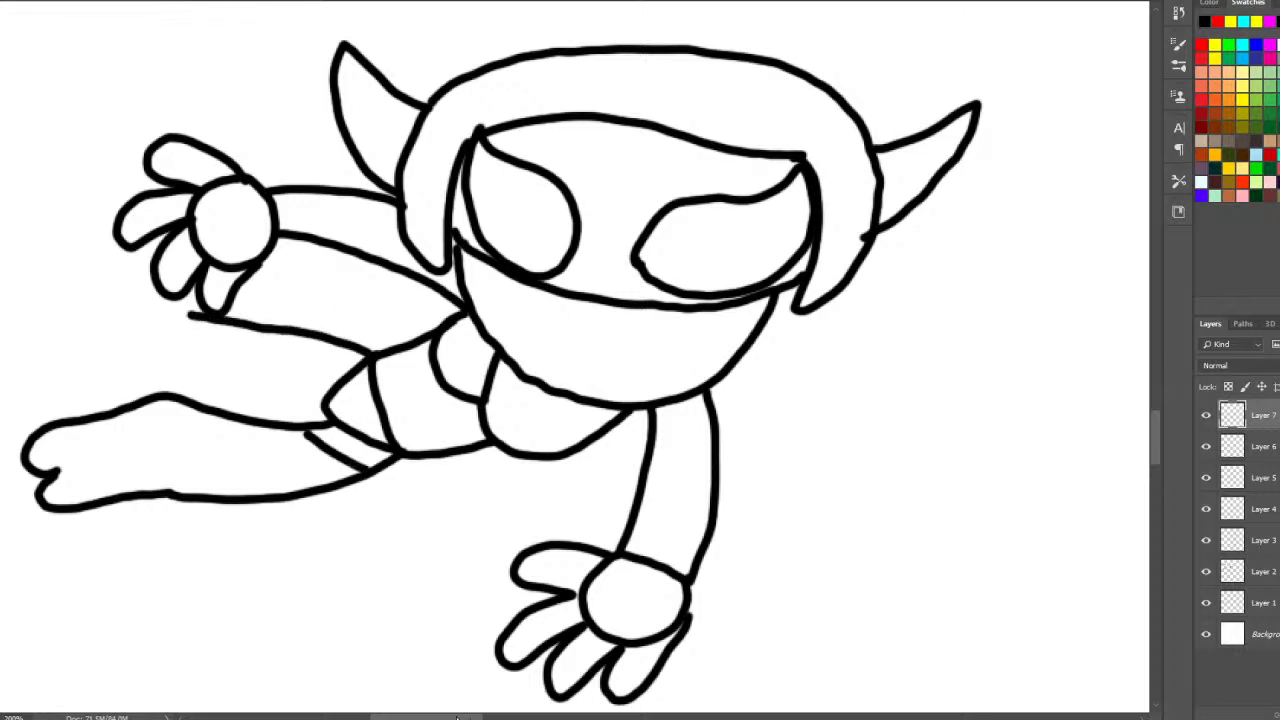
left_click_drag(457, 717, 430, 717)
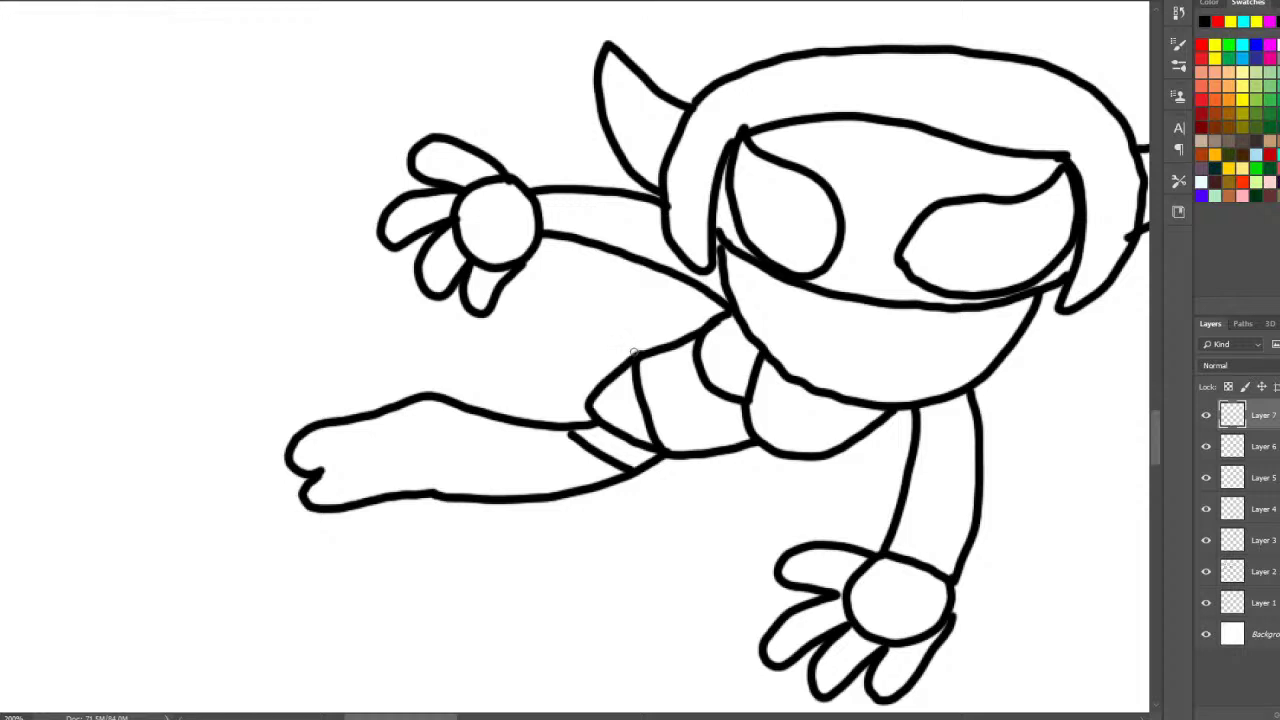
mouse_move(634, 353)
left_mouse_down()
mouse_move(479, 322)
mouse_move(422, 294)
mouse_move(359, 215)
mouse_move(332, 204)
mouse_move(313, 228)
mouse_move(323, 233)
mouse_move(278, 206)
mouse_move(256, 244)
mouse_move(283, 304)
mouse_move(333, 354)
mouse_move(573, 390)
mouse_move(588, 336)
left_mouse_up()
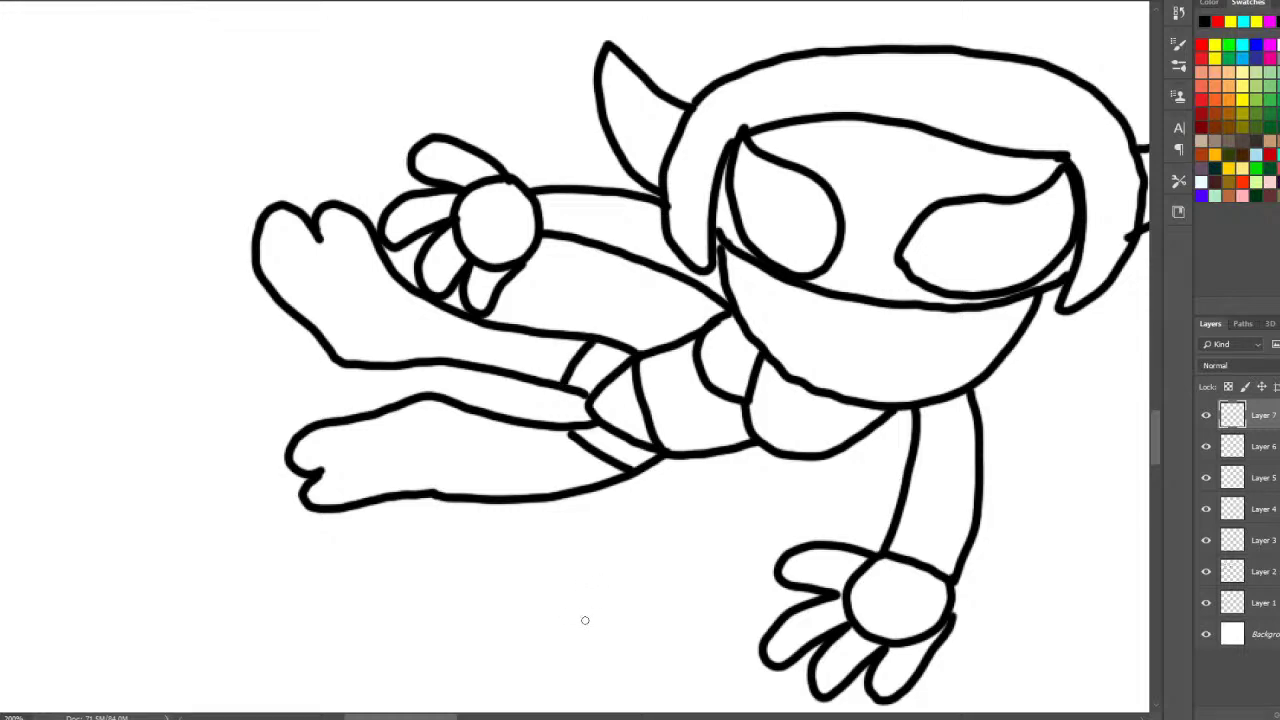
- Draw a curved strand with a pointed, leaf-shaped tip hanging from the right side of the hair
left_click_drag(451, 716, 506, 716)
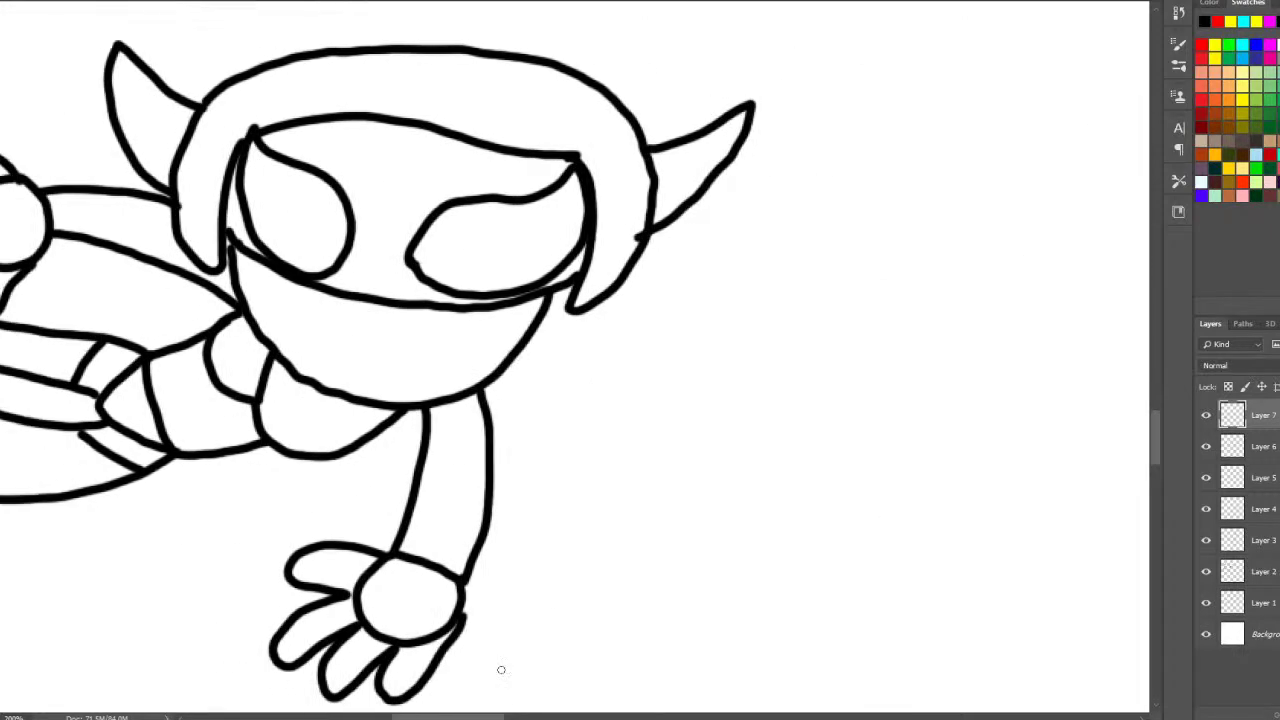
mouse_move(612, 288)
left_mouse_down()
mouse_move(602, 392)
mouse_move(625, 434)
mouse_move(718, 401)
mouse_move(723, 424)
mouse_move(692, 467)
mouse_move(645, 473)
mouse_move(609, 452)
mouse_move(567, 389)
mouse_move(558, 296)
left_mouse_up()
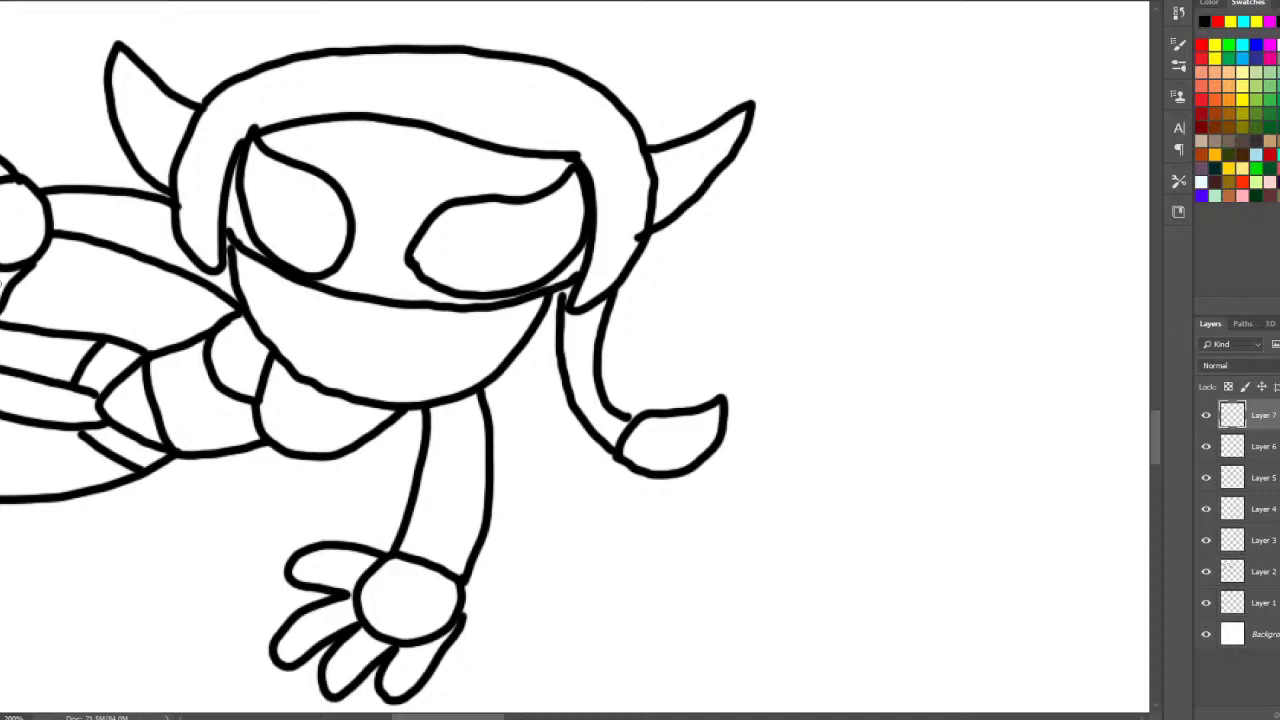
left_click_drag(471, 451, 411, 423)
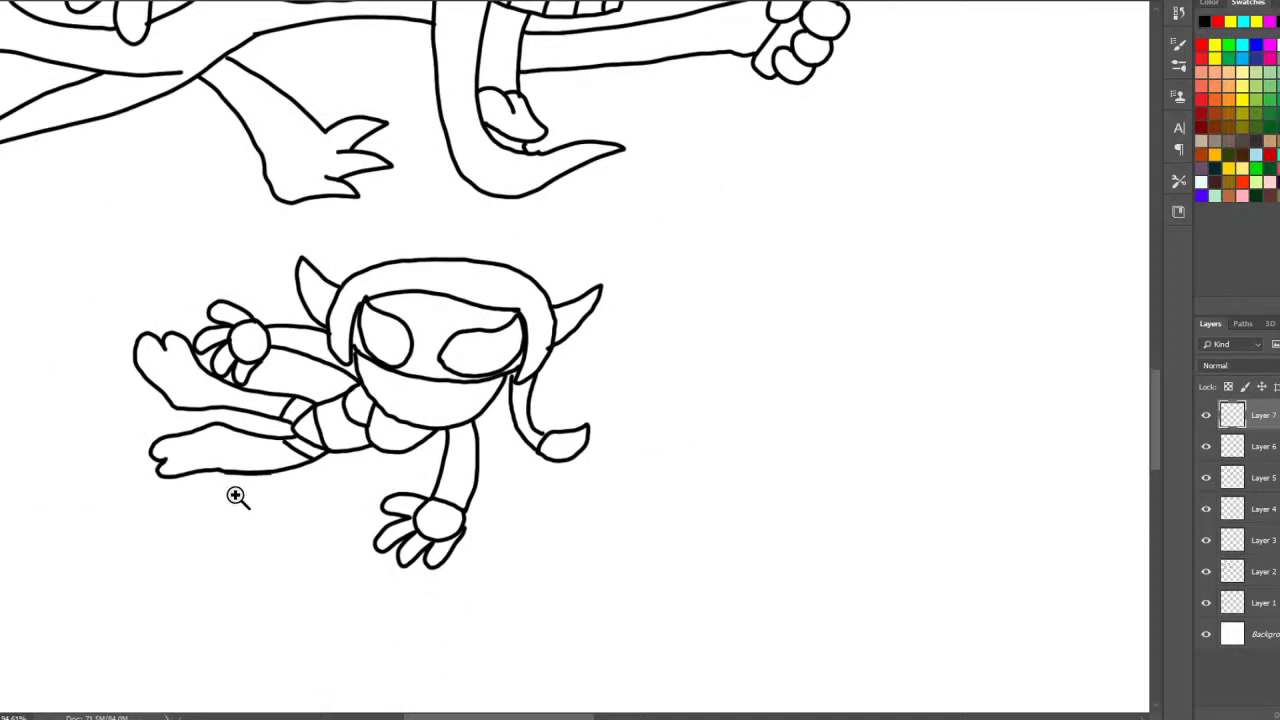
- Move the finished pointed-ear figure left, close to the left edge of the canvas
left_click_drag(237, 494, 297, 520)
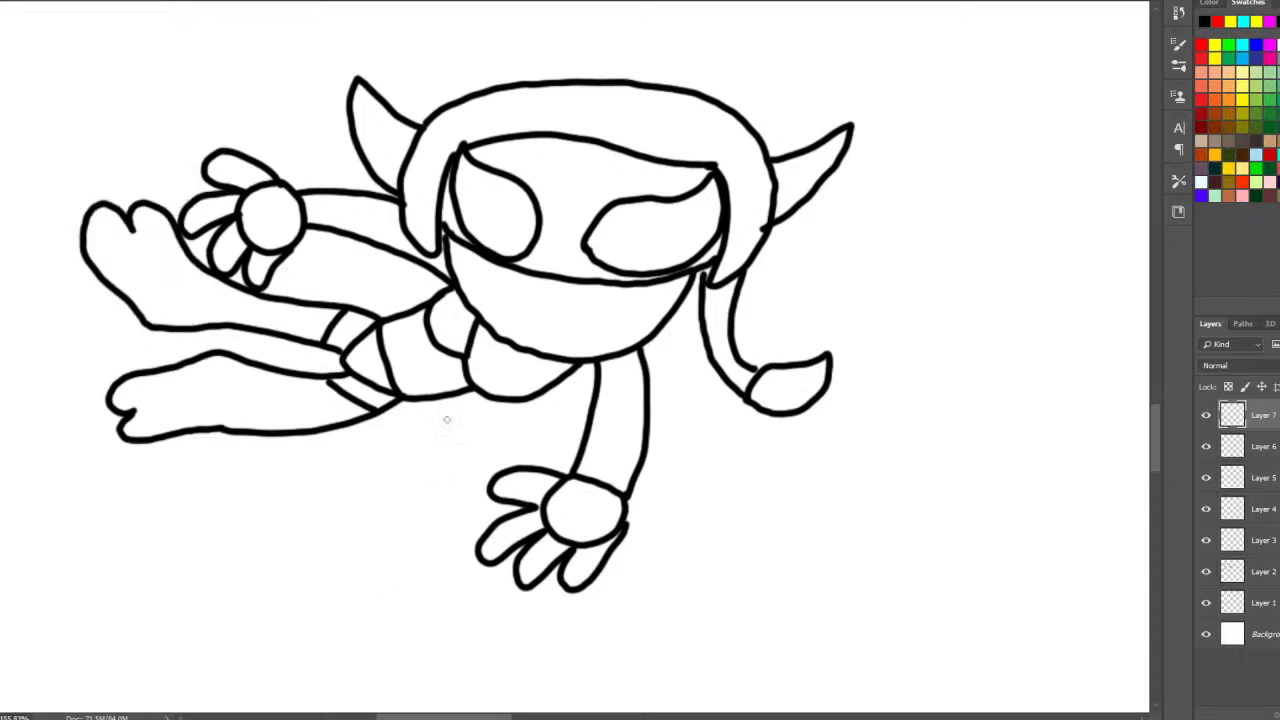
left_click_drag(434, 431, 400, 406)
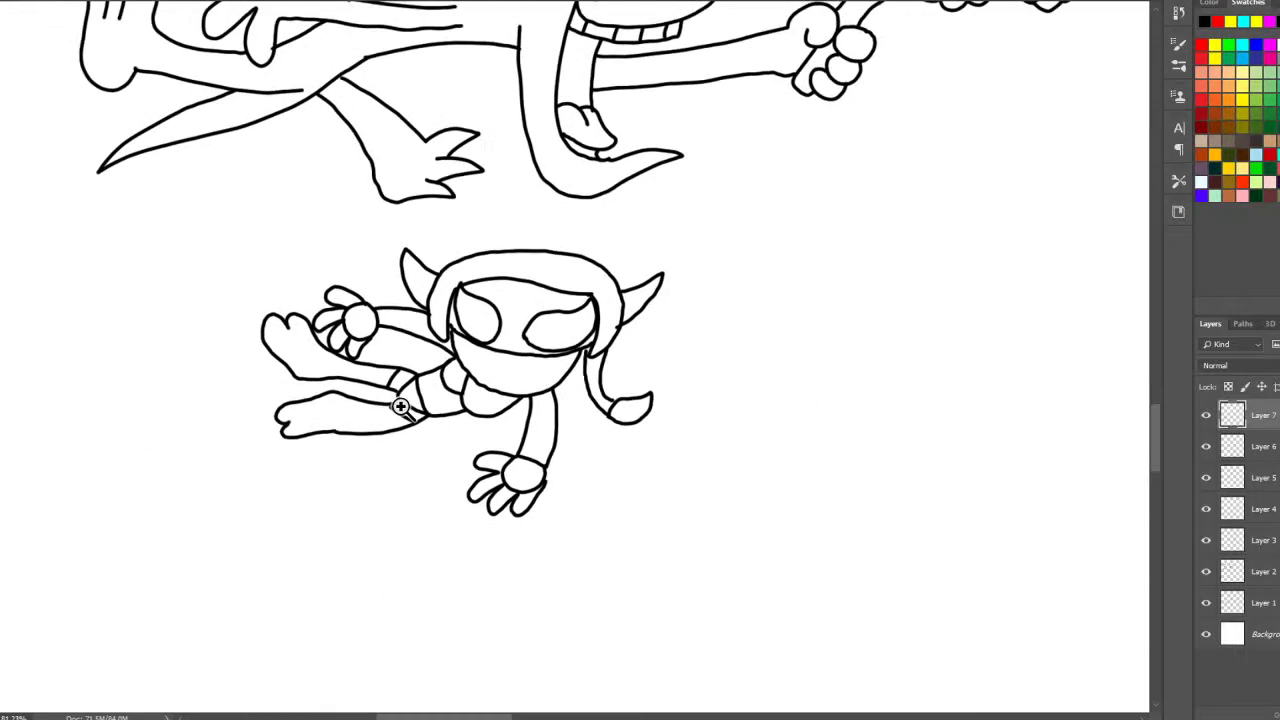
left_click(400, 406)
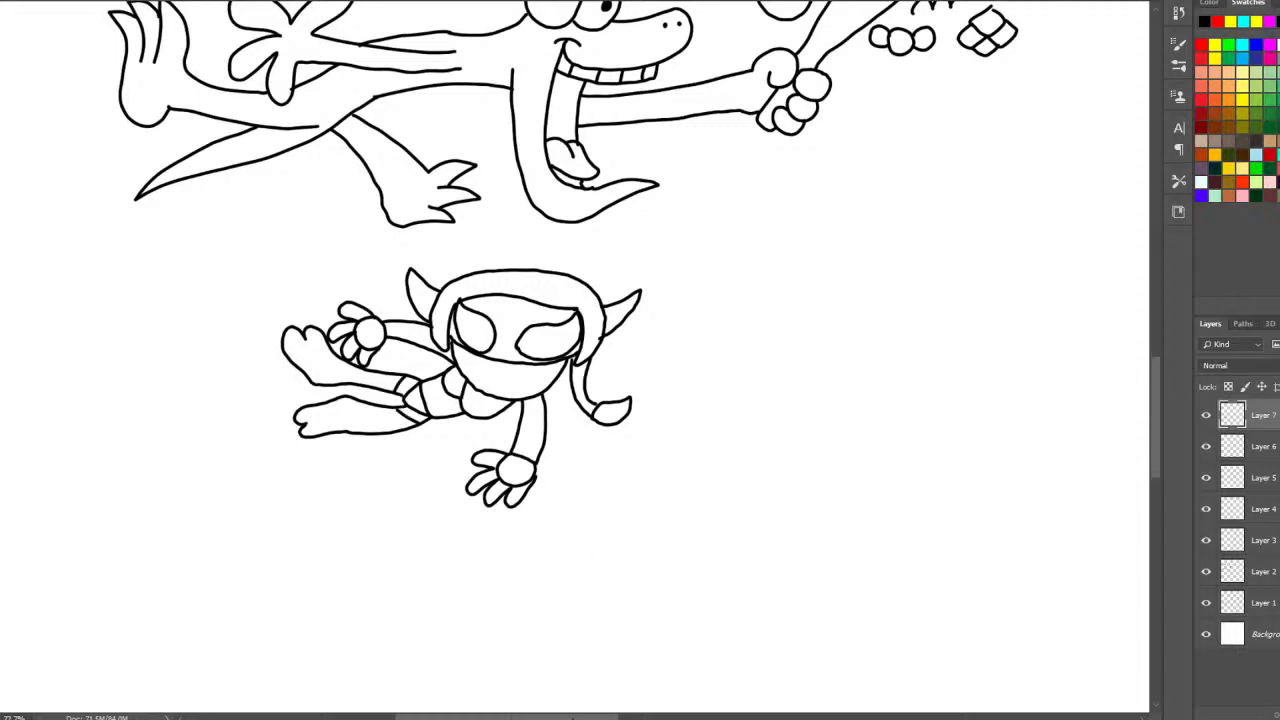
left_click_drag(560, 714, 543, 677)
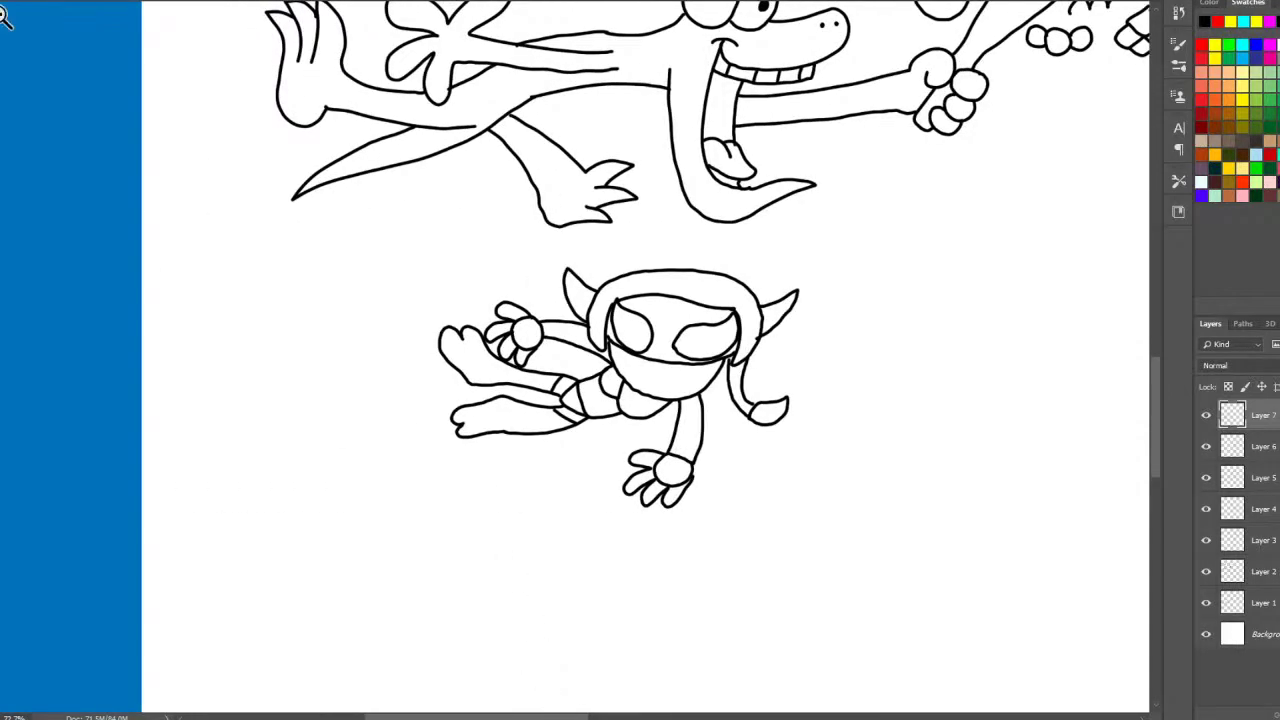
left_click_drag(717, 276, 465, 270)
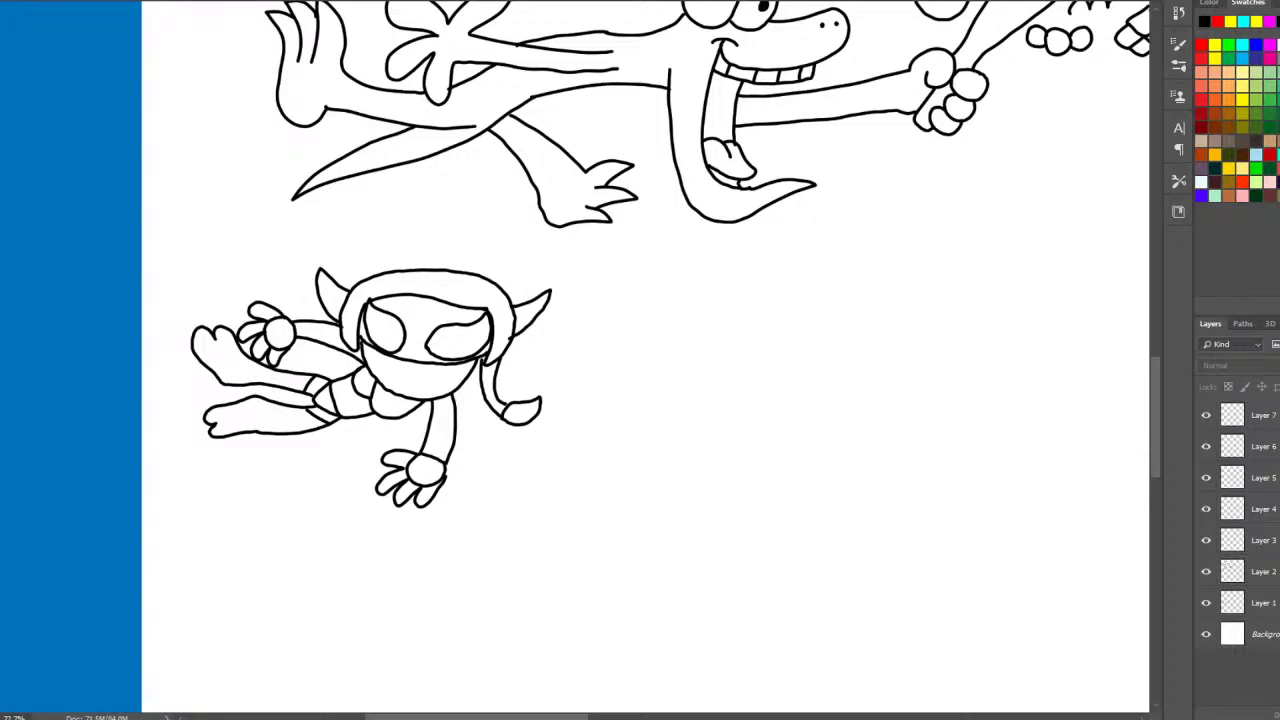
- Create a new empty layer above Layer 7 for another character in the blank area beside the pointed-ear figure
key("z")
left_click_drag(750, 317, 780, 344)
left_click(780, 344)
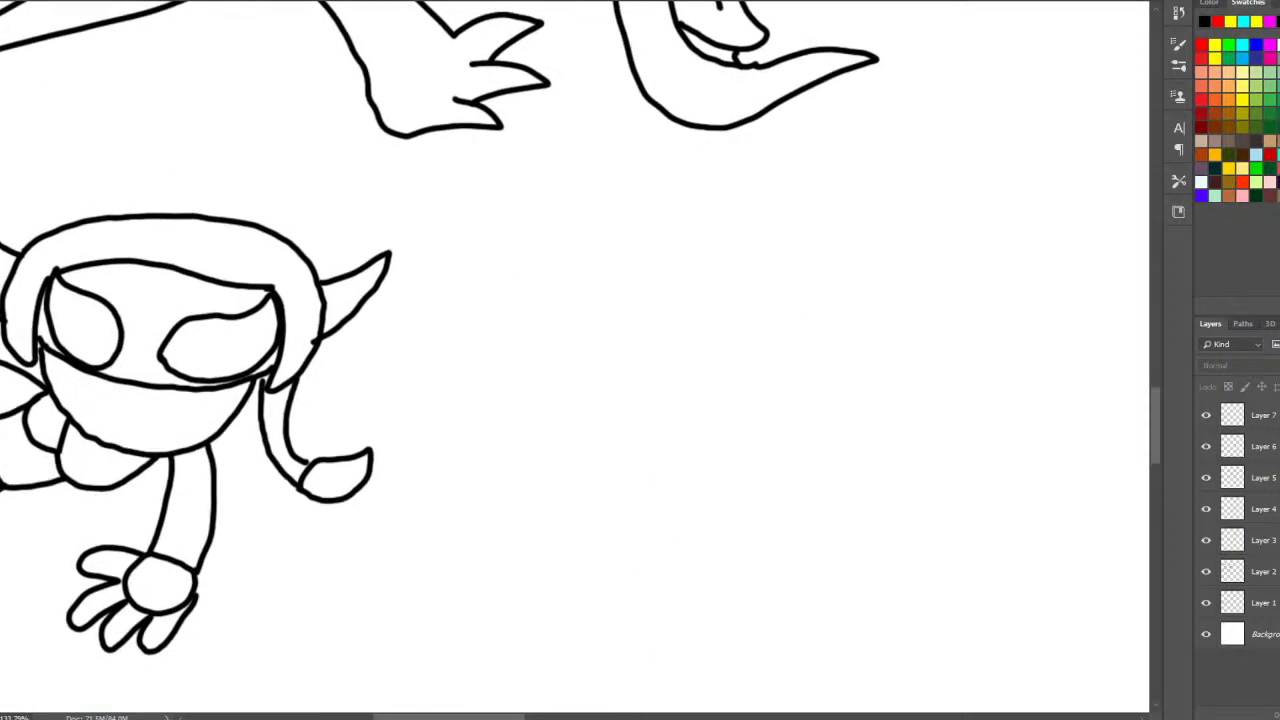
scroll(500, 705, "right", 3)
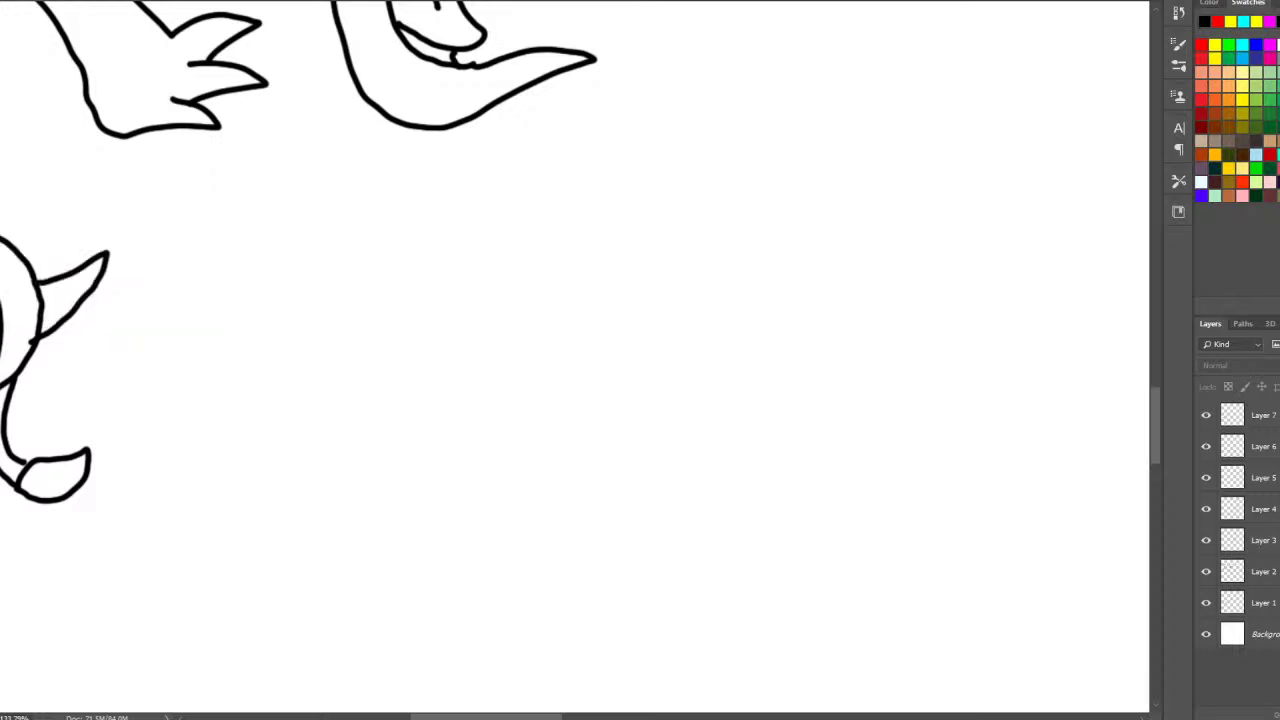
left_click_drag(286, 377, 290, 365)
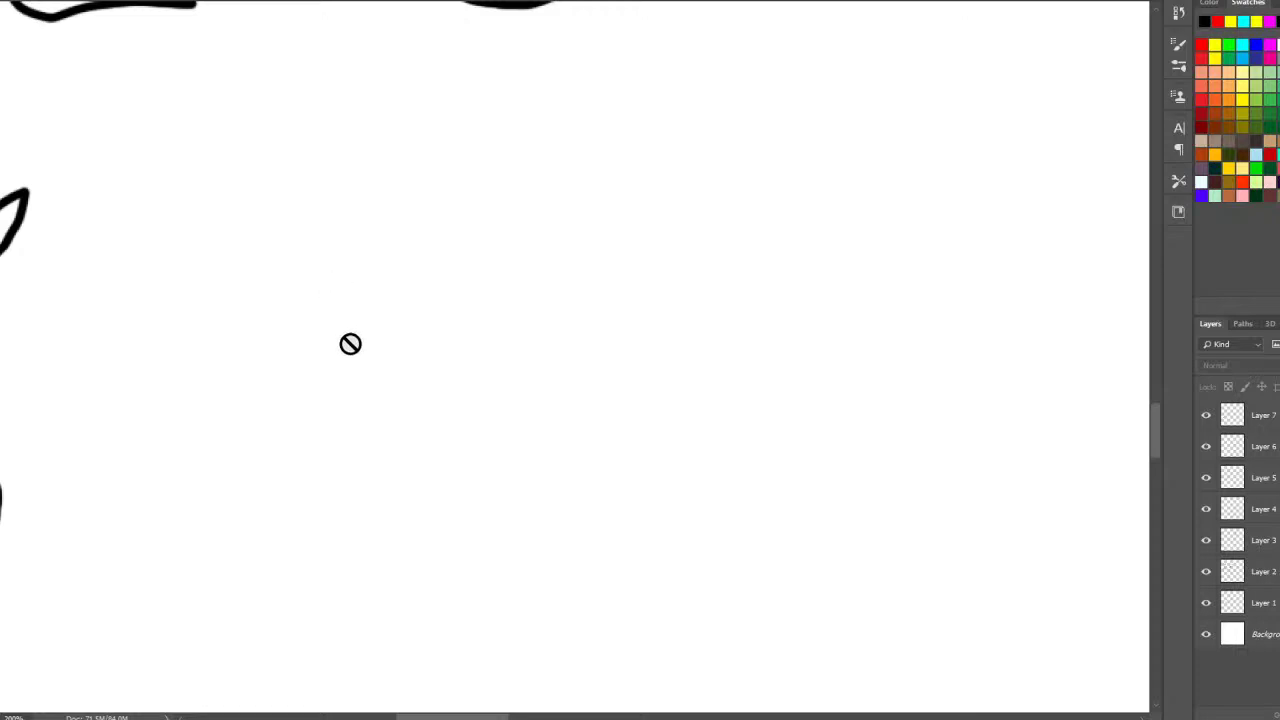
left_click_drag(471, 709, 557, 704)
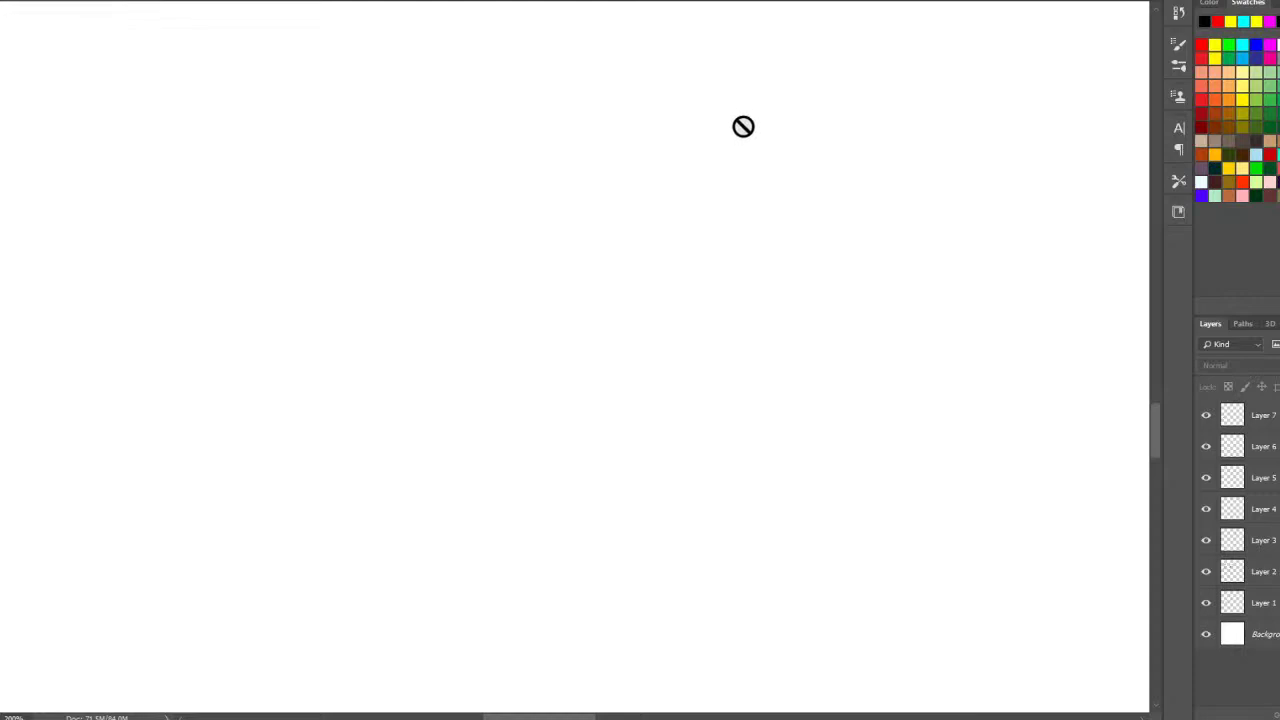
left_click(1274, 420)
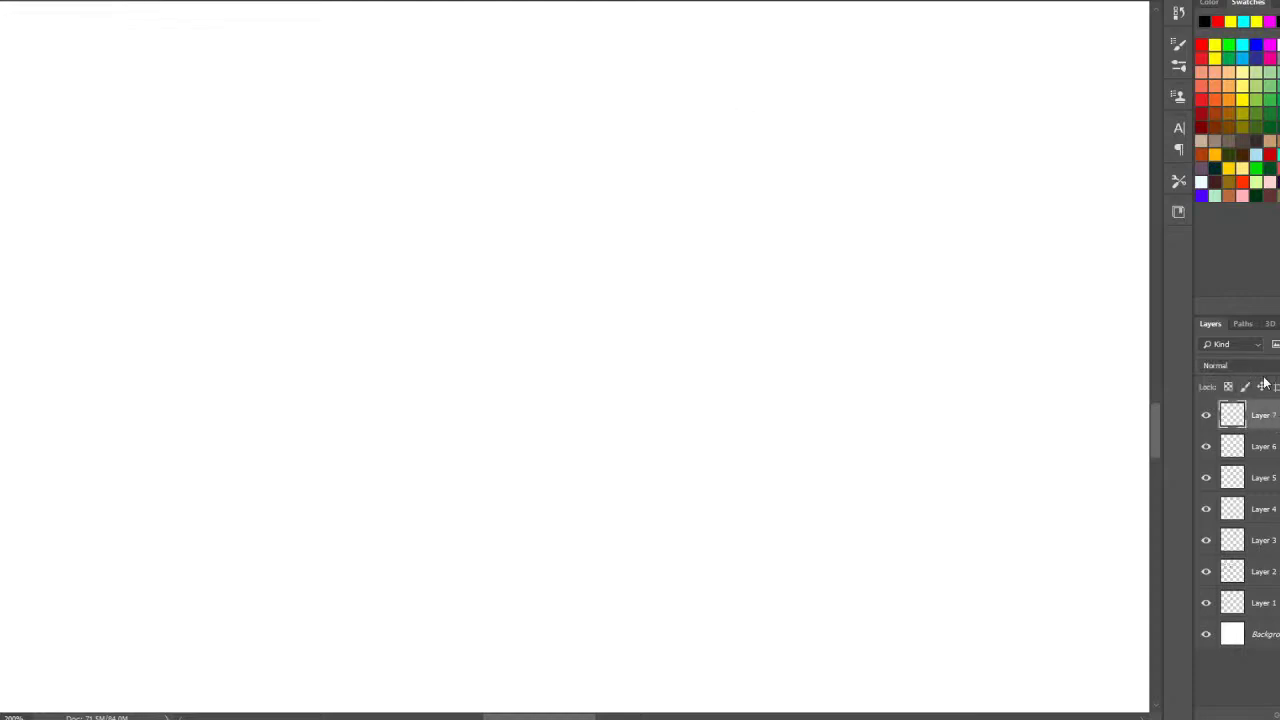
key("ctrl+shift+alt+n")
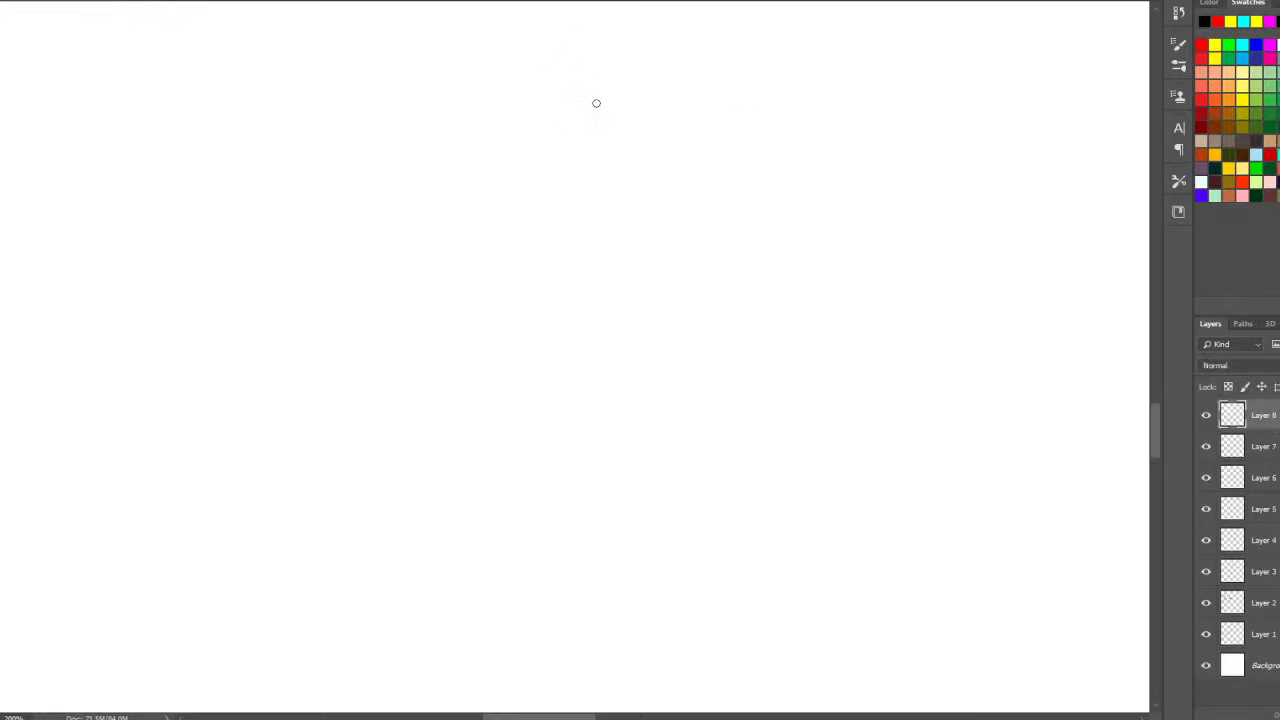
- Draw a large oval eye and a smaller flat-topped eye partly behind it, each with a black dot pupil near the inner edge
mouse_move(667, 76)
left_mouse_down()
mouse_move(596, 123)
mouse_move(597, 195)
mouse_move(656, 223)
mouse_move(701, 201)
mouse_move(714, 144)
mouse_move(708, 113)
mouse_move(659, 72)
left_mouse_up()
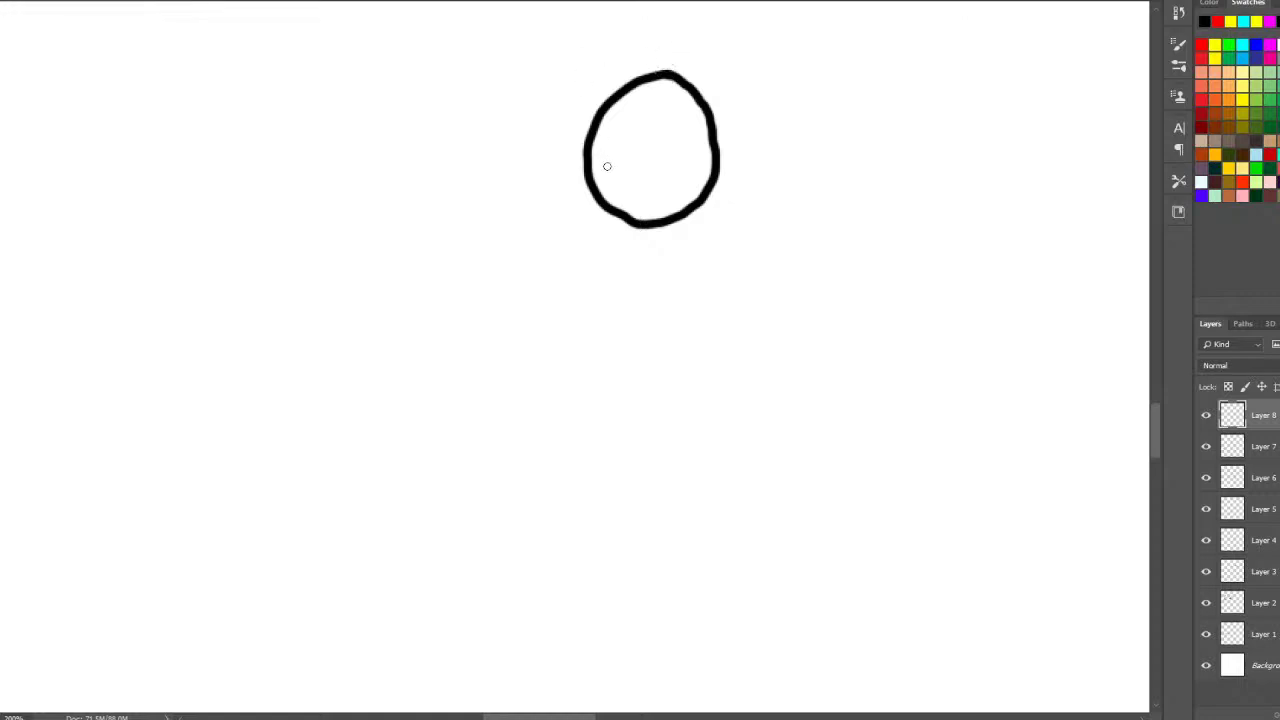
left_click_drag(607, 166, 607, 151)
mouse_move(615, 97)
left_mouse_down()
mouse_move(550, 79)
mouse_move(528, 102)
mouse_move(521, 147)
mouse_move(537, 187)
mouse_move(590, 205)
left_mouse_up()
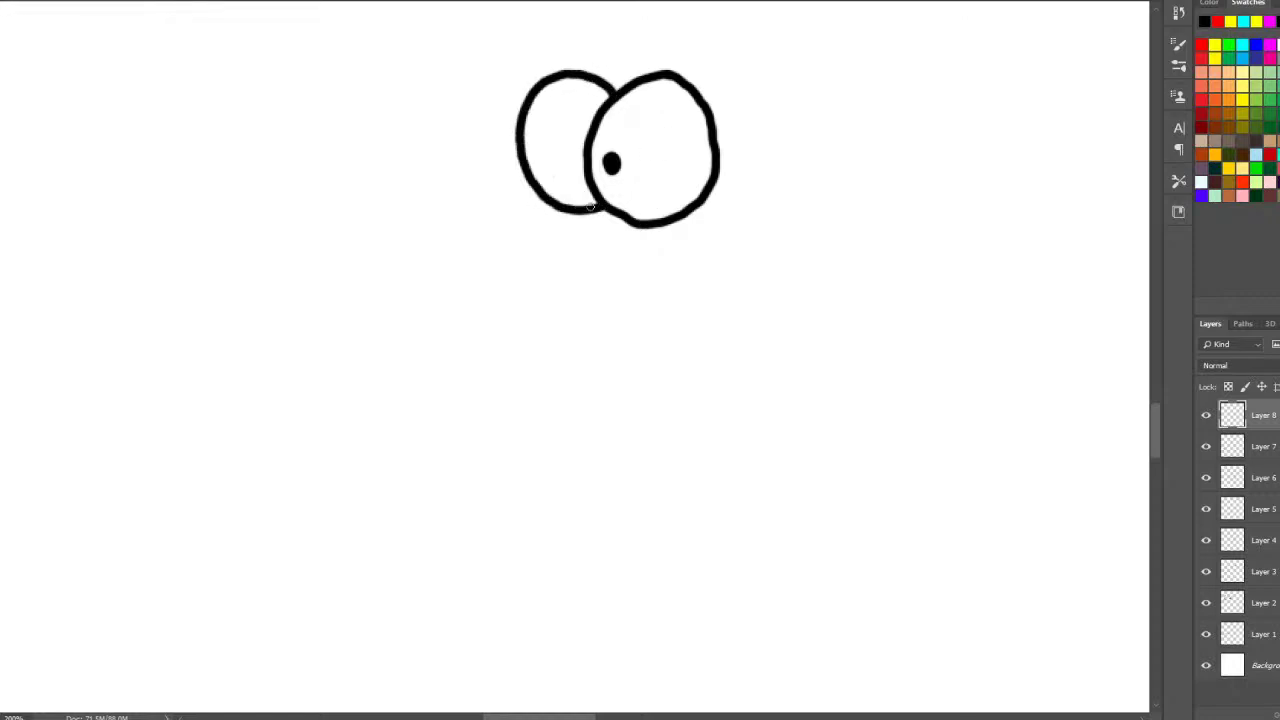
key("ctrl+z")
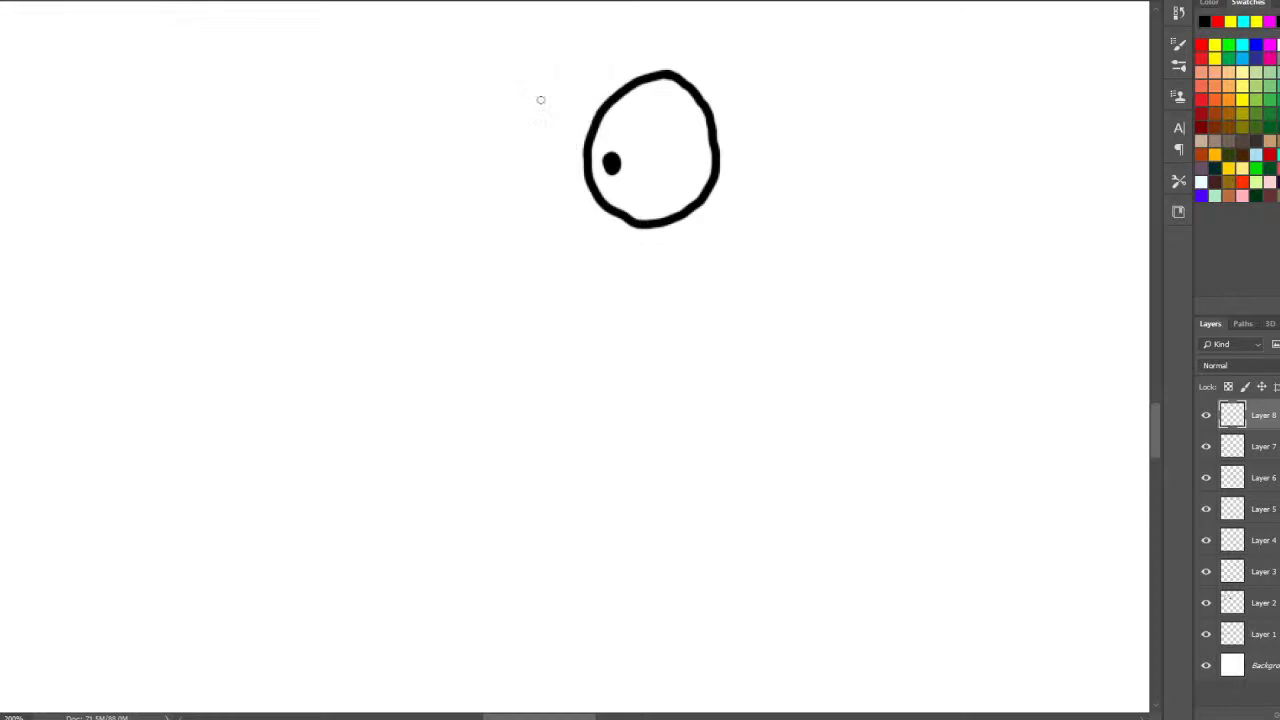
mouse_move(531, 100)
left_mouse_down()
mouse_move(592, 121)
mouse_move(528, 104)
mouse_move(522, 177)
mouse_move(563, 206)
mouse_move(598, 205)
left_mouse_up()
left_click_drag(576, 160, 564, 152)
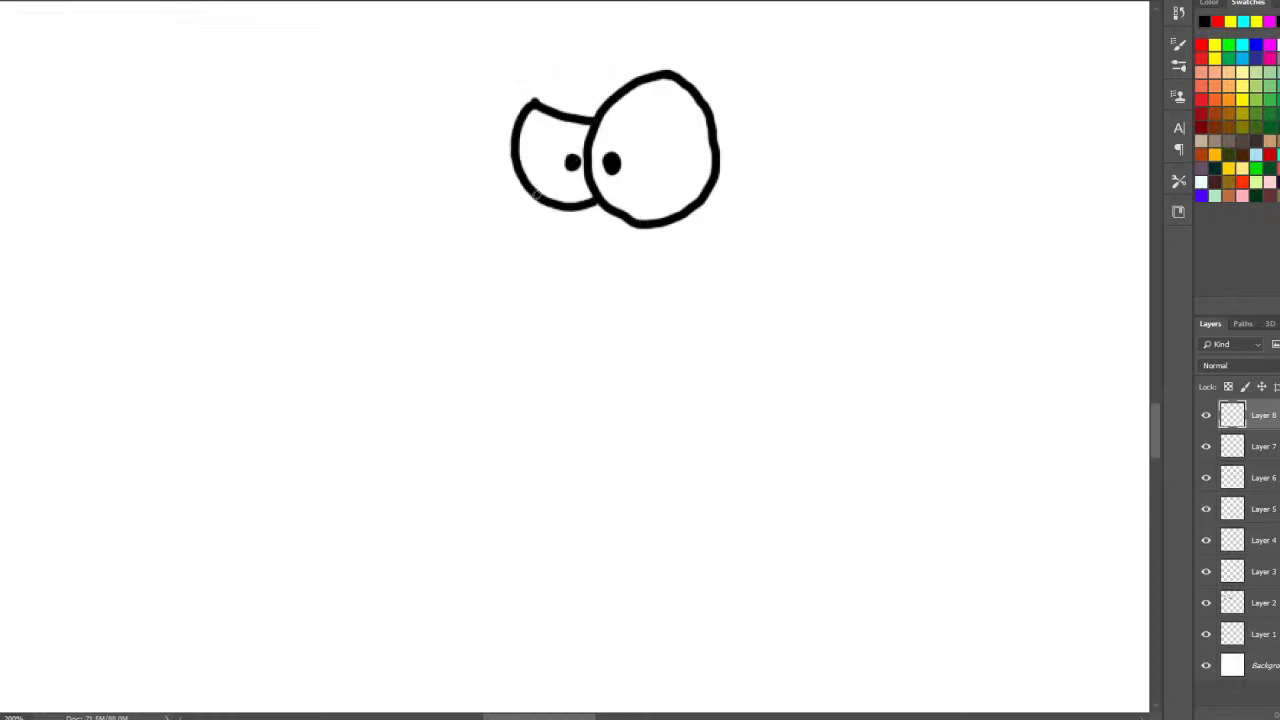
- Draw the long snout extending from the eyes, with a rounded nose, two nostril dots and a curved mouth line ending in a cheek crease
left_click_drag(538, 196, 456, 207)
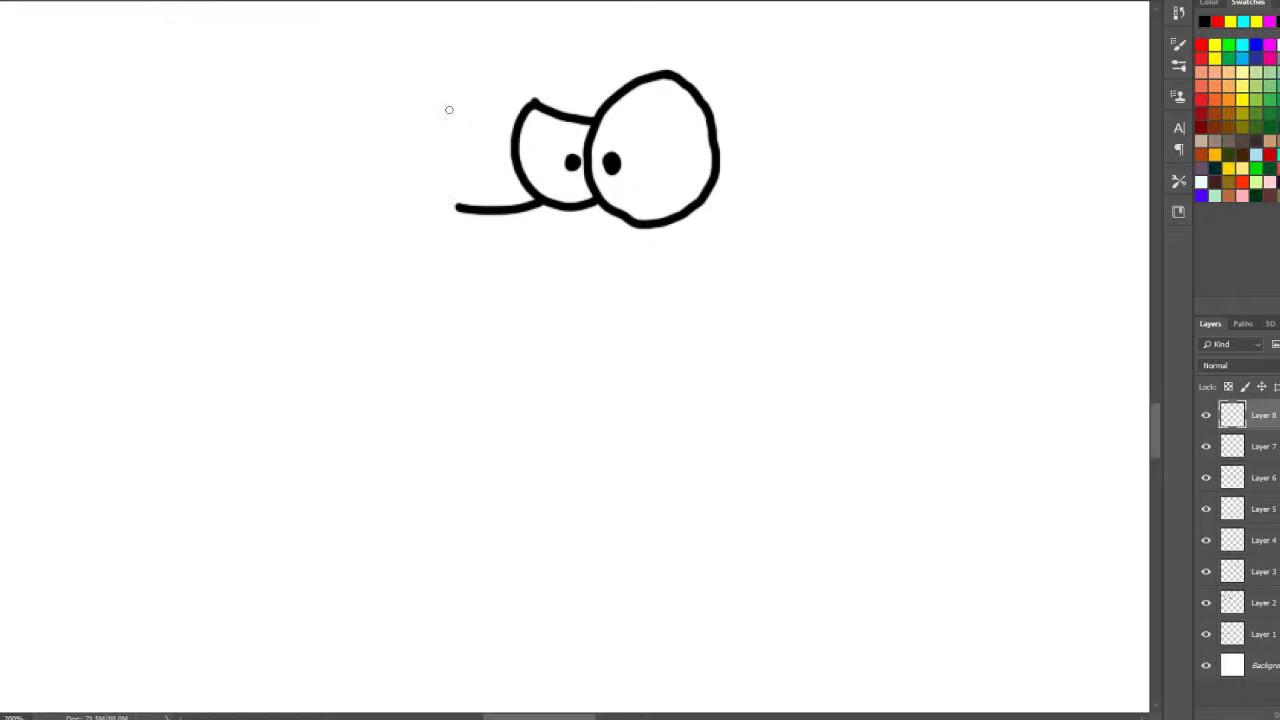
mouse_move(378, 212)
left_mouse_down()
mouse_move(430, 184)
mouse_move(464, 228)
mouse_move(438, 222)
mouse_move(403, 257)
mouse_move(654, 274)
mouse_move(692, 255)
mouse_move(709, 282)
left_mouse_up()
left_click(403, 216)
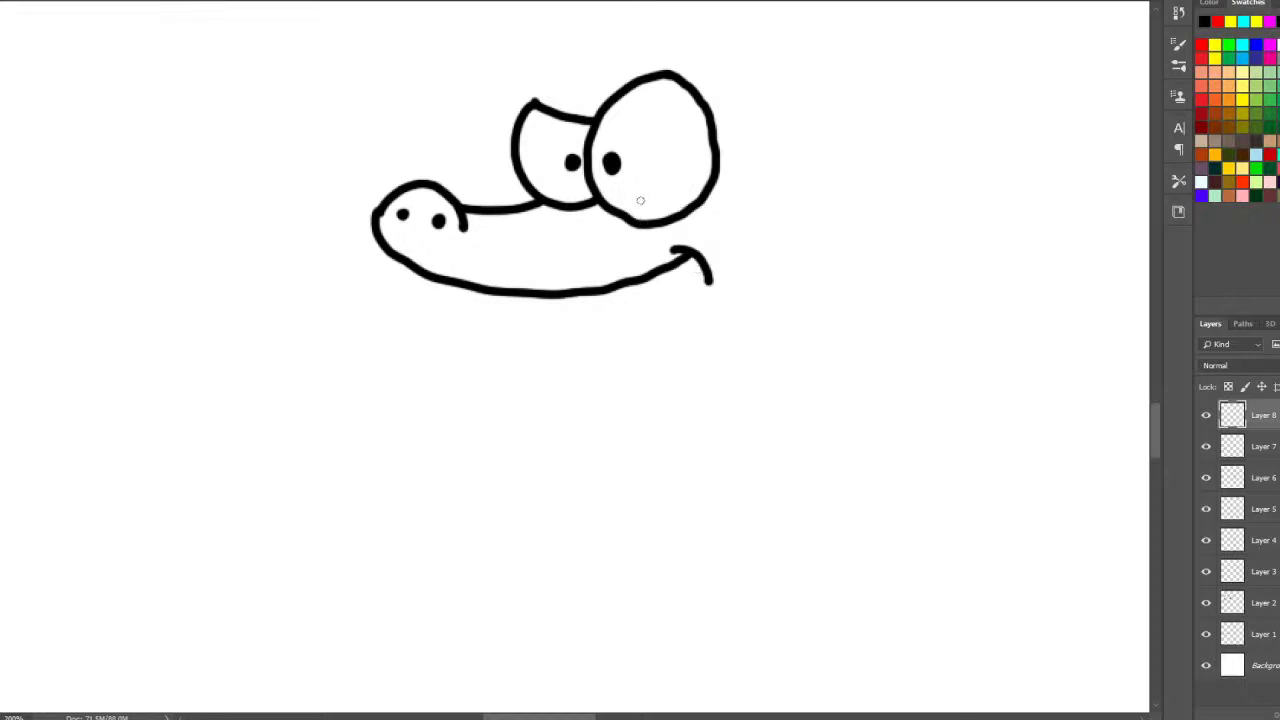
- Draw four pointed teeth along the mouth line and a curved brow ridge above each eye
mouse_move(398, 264)
left_mouse_down()
mouse_move(487, 344)
mouse_move(497, 291)
mouse_move(636, 306)
mouse_move(643, 281)
left_mouse_up()
left_click_drag(1154, 420, 1157, 401)
mouse_move(520, 296)
left_mouse_down()
mouse_move(553, 265)
mouse_move(678, 227)
mouse_move(716, 258)
left_mouse_up()
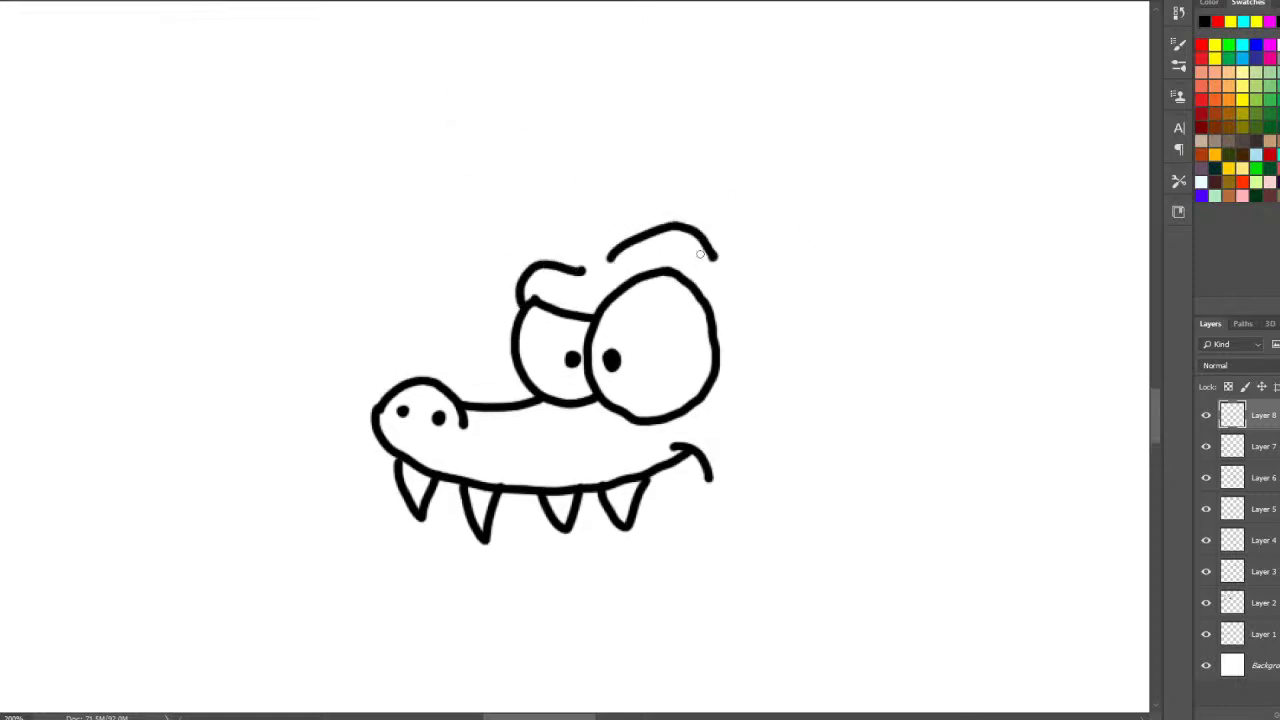
- Draw the top of the head with a three-pointed, ball-tipped crown, and continue the outline down the back of the neck
mouse_move(564, 262)
left_mouse_down()
mouse_move(639, 227)
mouse_move(623, 198)
mouse_move(644, 133)
mouse_move(654, 200)
mouse_move(691, 145)
mouse_move(692, 205)
mouse_move(748, 148)
mouse_move(729, 247)
mouse_move(714, 240)
mouse_move(761, 291)
mouse_move(792, 391)
mouse_move(792, 486)
mouse_move(745, 575)
left_mouse_up()
key("ctrl+z")
mouse_move(732, 242)
left_mouse_down()
mouse_move(742, 305)
mouse_move(733, 377)
left_mouse_up()
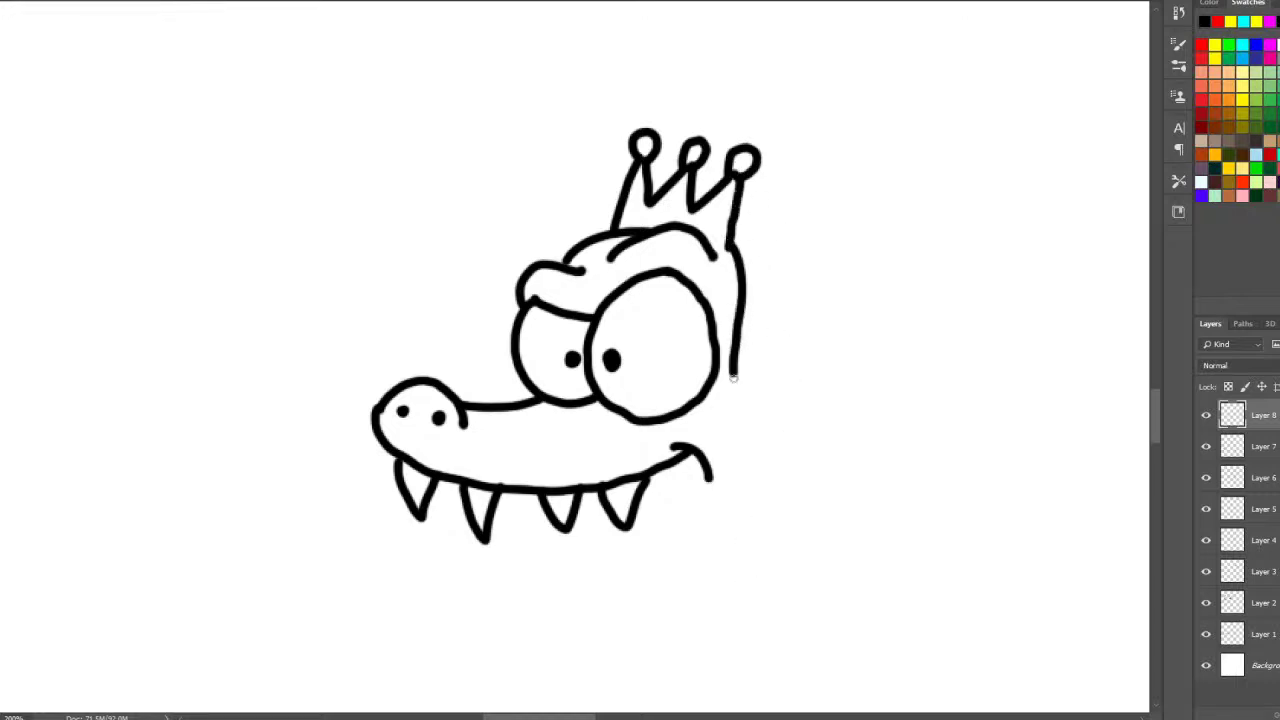
key("ctrl+z")
mouse_move(730, 240)
left_mouse_down()
mouse_move(753, 301)
mouse_move(756, 379)
mouse_move(792, 433)
mouse_move(796, 519)
mouse_move(768, 563)
left_mouse_up()
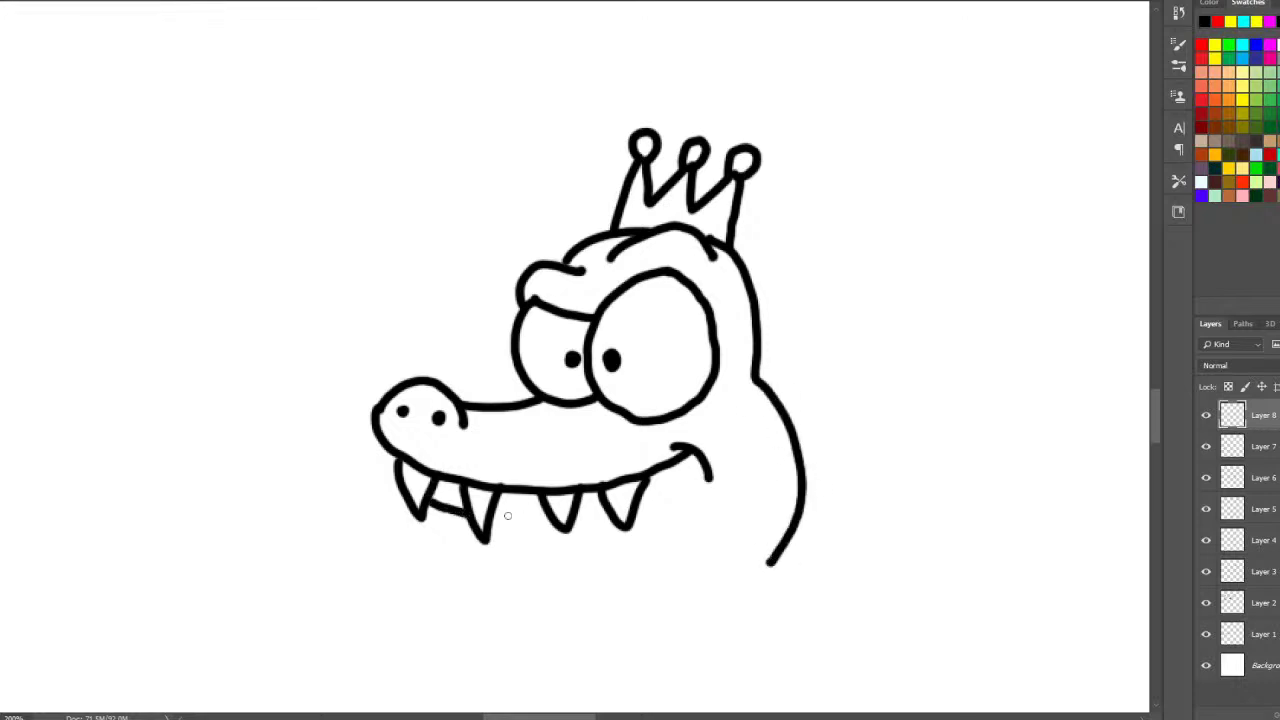
- Draw the lower jaw as one long curve below the teeth, from the front tooth to below the mouth corner
left_click_drag(494, 522, 581, 517)
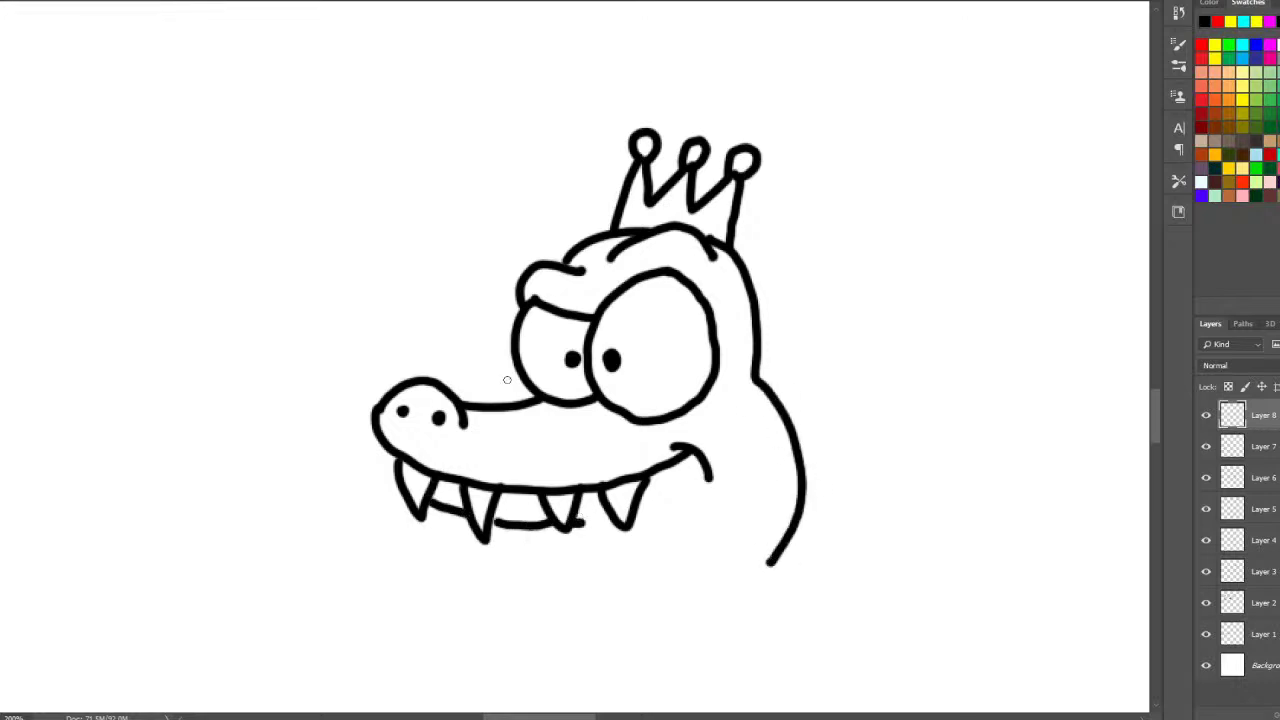
key("ctrl+alt+z")
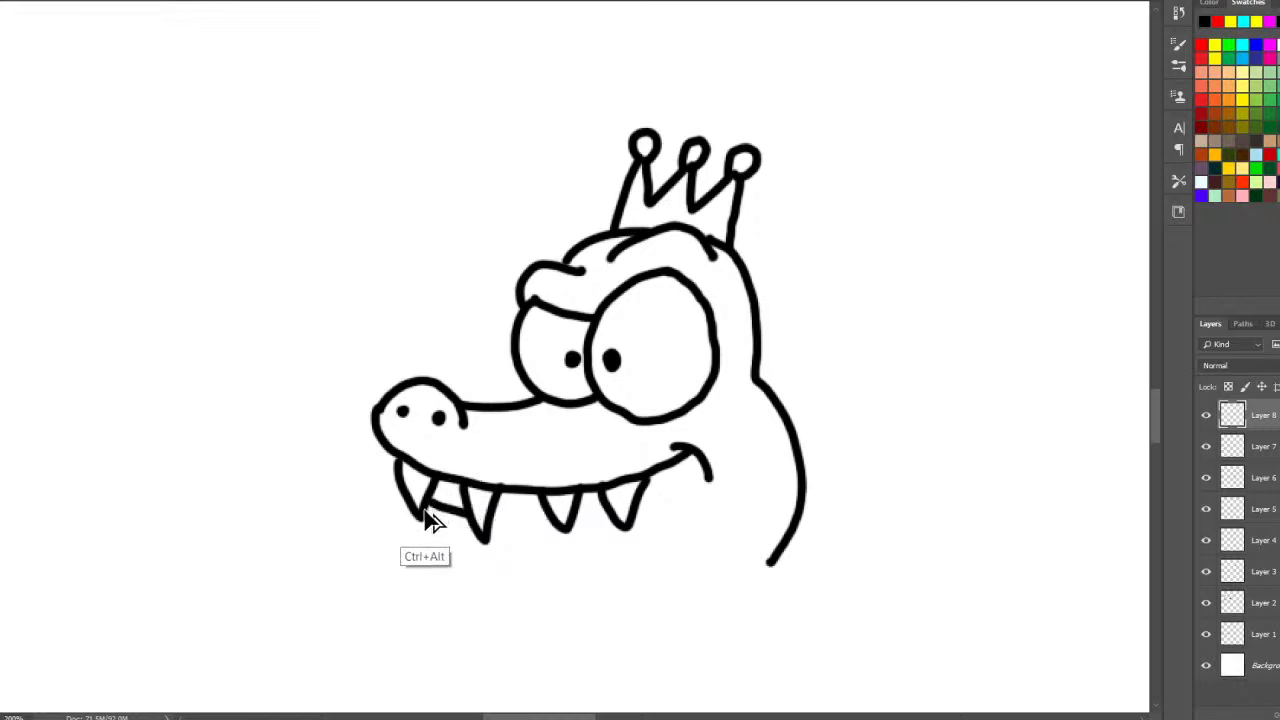
mouse_move(420, 512)
left_mouse_down()
mouse_move(502, 556)
mouse_move(615, 568)
mouse_move(701, 549)
left_mouse_up()
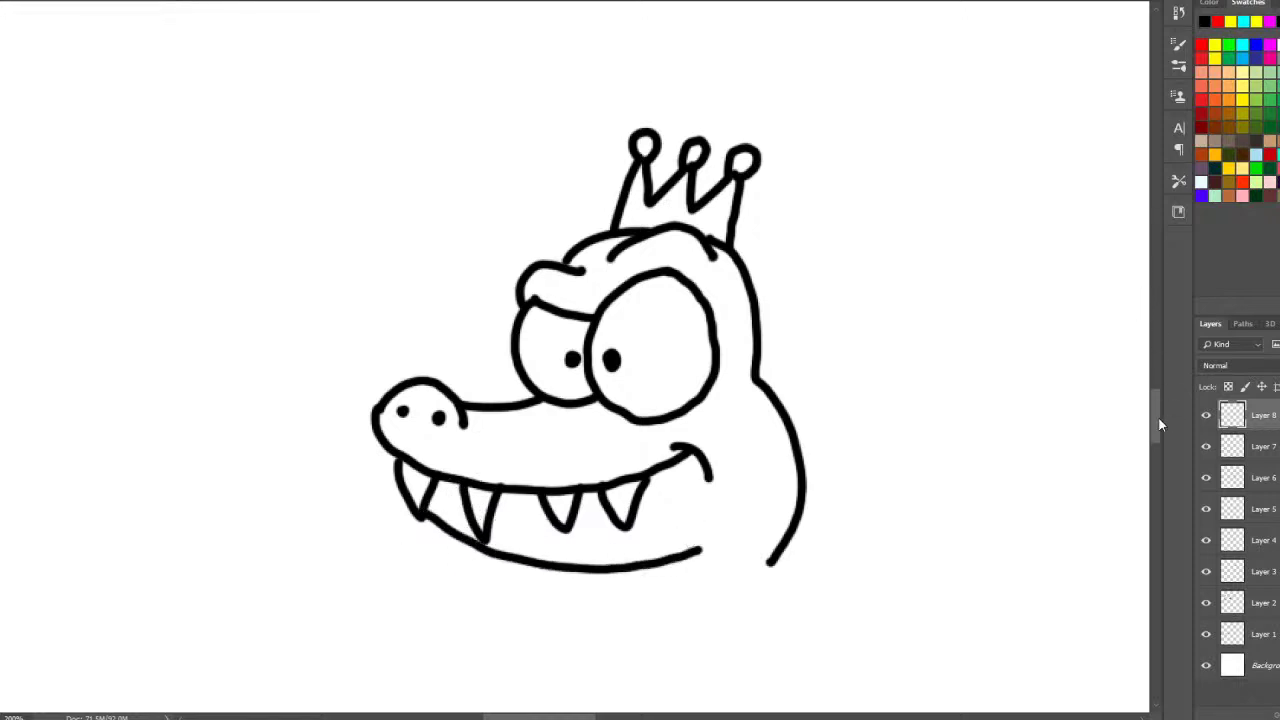
- Draw the rounded shoulder and bent arm from the base of the neck, with inner elbow creases and the outer forearm edge
left_click_drag(1160, 424, 1155, 431)
mouse_move(772, 332)
left_mouse_down()
mouse_move(977, 409)
mouse_move(1008, 533)
left_mouse_up()
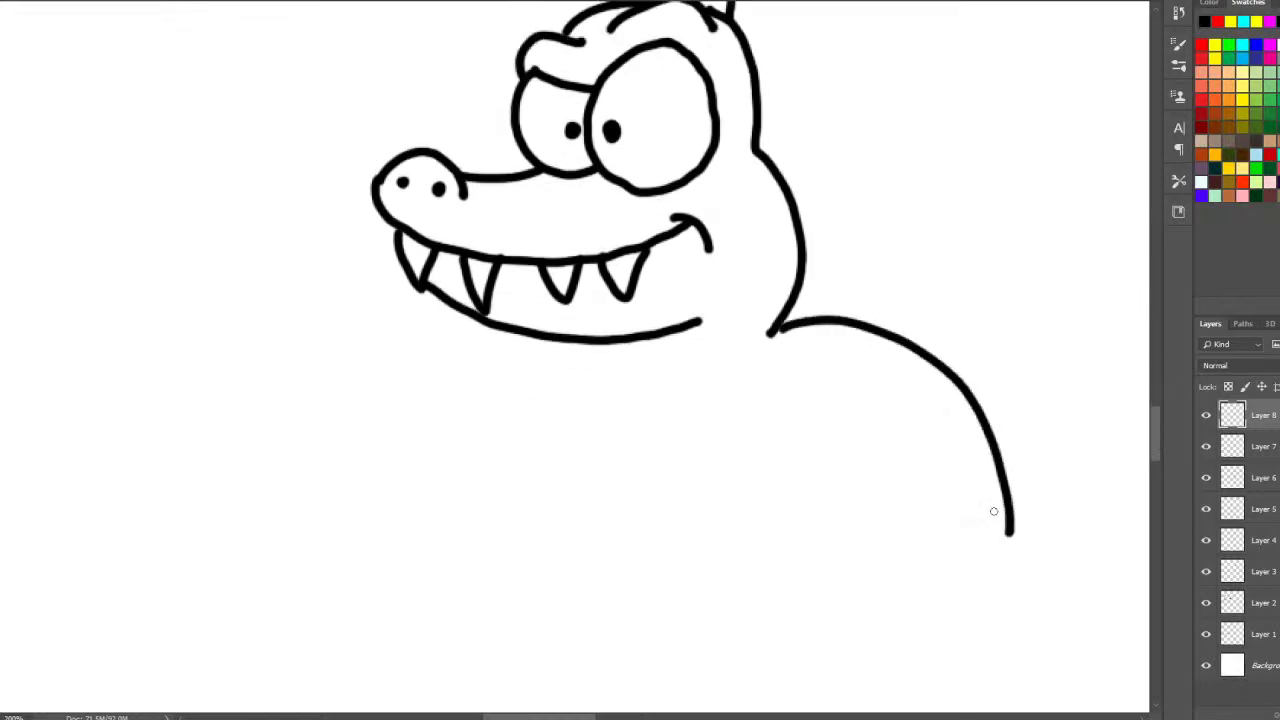
mouse_move(768, 383)
left_mouse_down()
mouse_move(892, 487)
mouse_move(761, 570)
left_mouse_up()
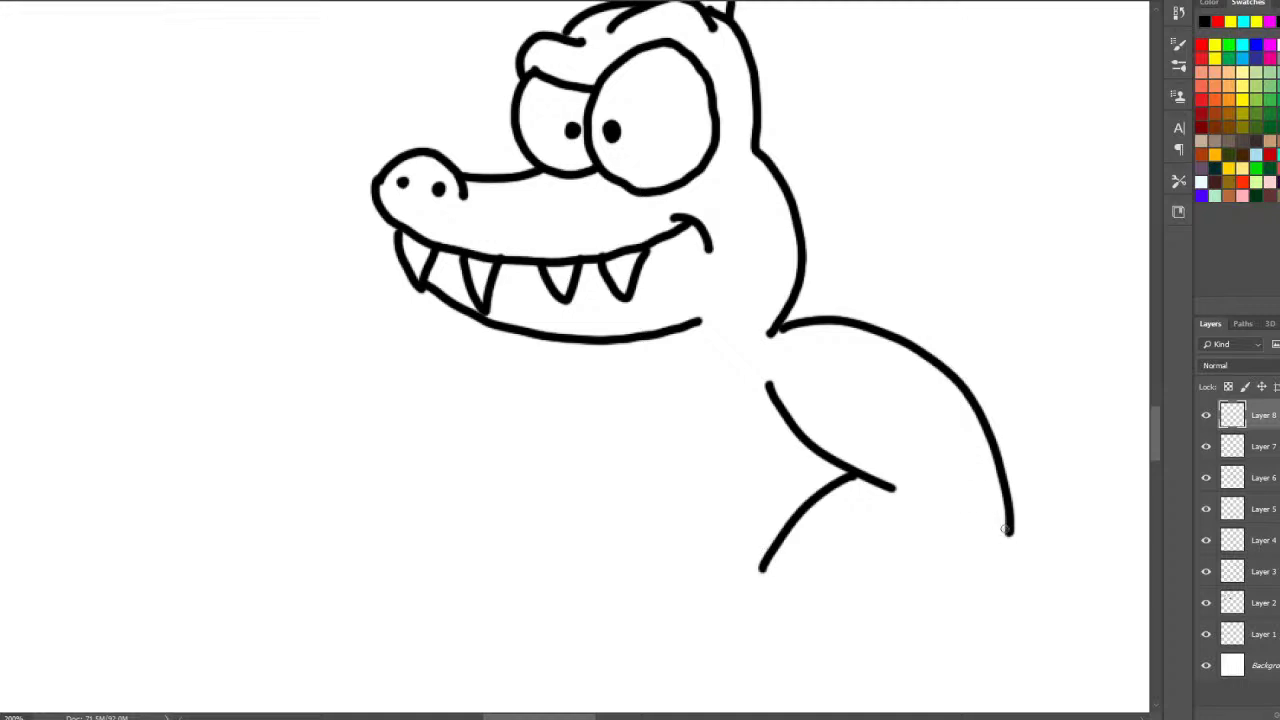
left_click_drag(1008, 532, 902, 655)
- Draw a wide wristband across the forearm and a clenched fist with curled thumb and fingers below it
left_click_drag(1160, 437, 1151, 453)
mouse_move(786, 252)
left_mouse_down()
mouse_move(875, 297)
mouse_move(935, 360)
left_mouse_up()
mouse_move(772, 276)
left_mouse_down()
mouse_move(747, 326)
mouse_move(796, 374)
mouse_move(851, 398)
mouse_move(910, 364)
left_mouse_up()
mouse_move(746, 337)
left_mouse_down()
mouse_move(690, 363)
mouse_move(732, 362)
mouse_move(684, 408)
left_mouse_up()
left_click(683, 363)
mouse_move(686, 363)
left_mouse_down()
mouse_move(727, 441)
mouse_move(781, 471)
mouse_move(772, 507)
mouse_move(862, 424)
mouse_move(852, 398)
left_mouse_up()
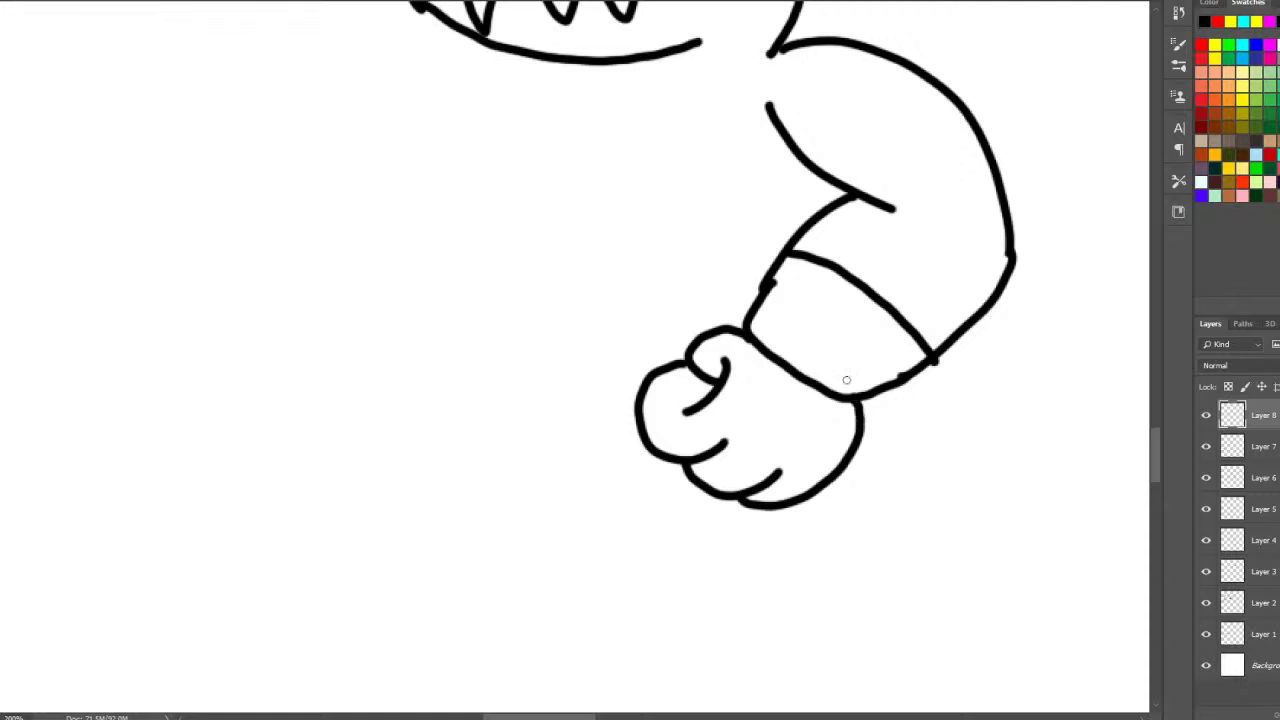
- Draw two rounded chest muscles under the jaw and a large round belly below them, closing the side behind the fist
mouse_move(606, 62)
left_mouse_down()
mouse_move(521, 186)
mouse_move(602, 271)
mouse_move(727, 257)
mouse_move(769, 189)
mouse_move(757, 118)
mouse_move(727, 94)
mouse_move(600, 60)
left_mouse_up()
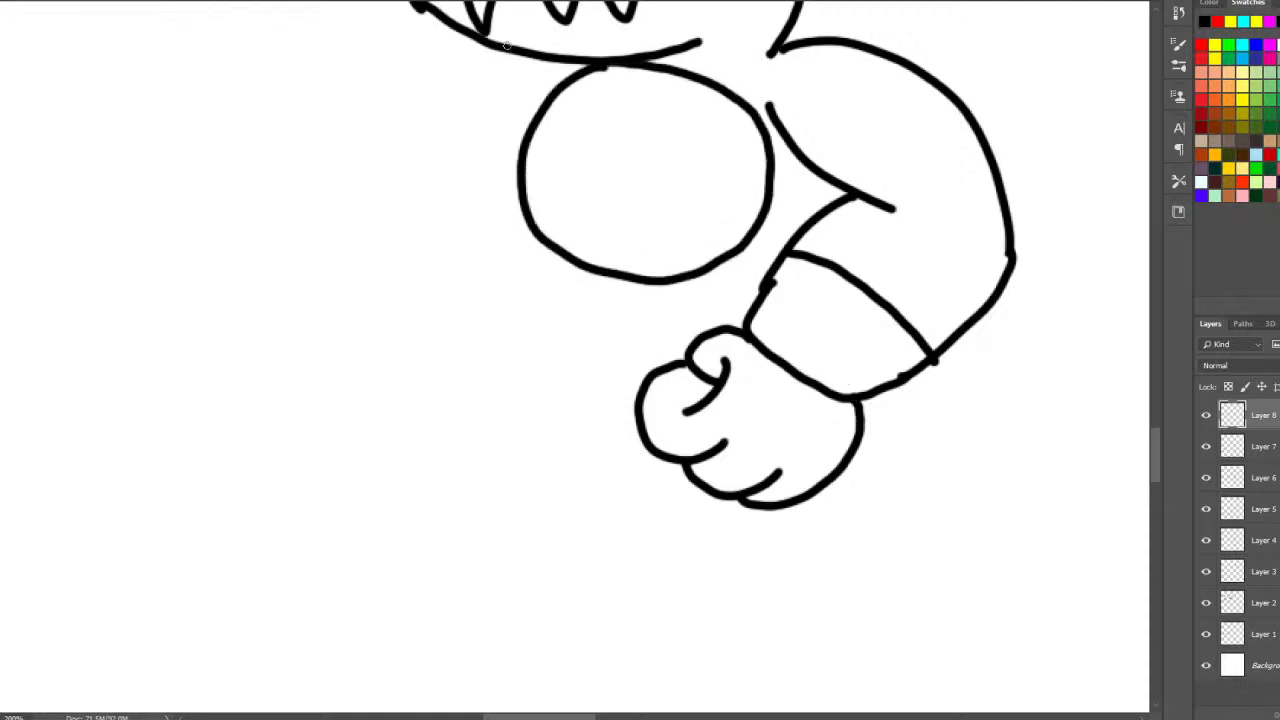
mouse_move(508, 44)
left_mouse_down()
mouse_move(393, 83)
mouse_move(391, 176)
mouse_move(489, 226)
mouse_move(538, 231)
left_mouse_up()
mouse_move(398, 183)
left_mouse_down()
mouse_move(289, 336)
mouse_move(332, 492)
mouse_move(424, 548)
mouse_move(571, 552)
mouse_move(684, 470)
left_mouse_up()
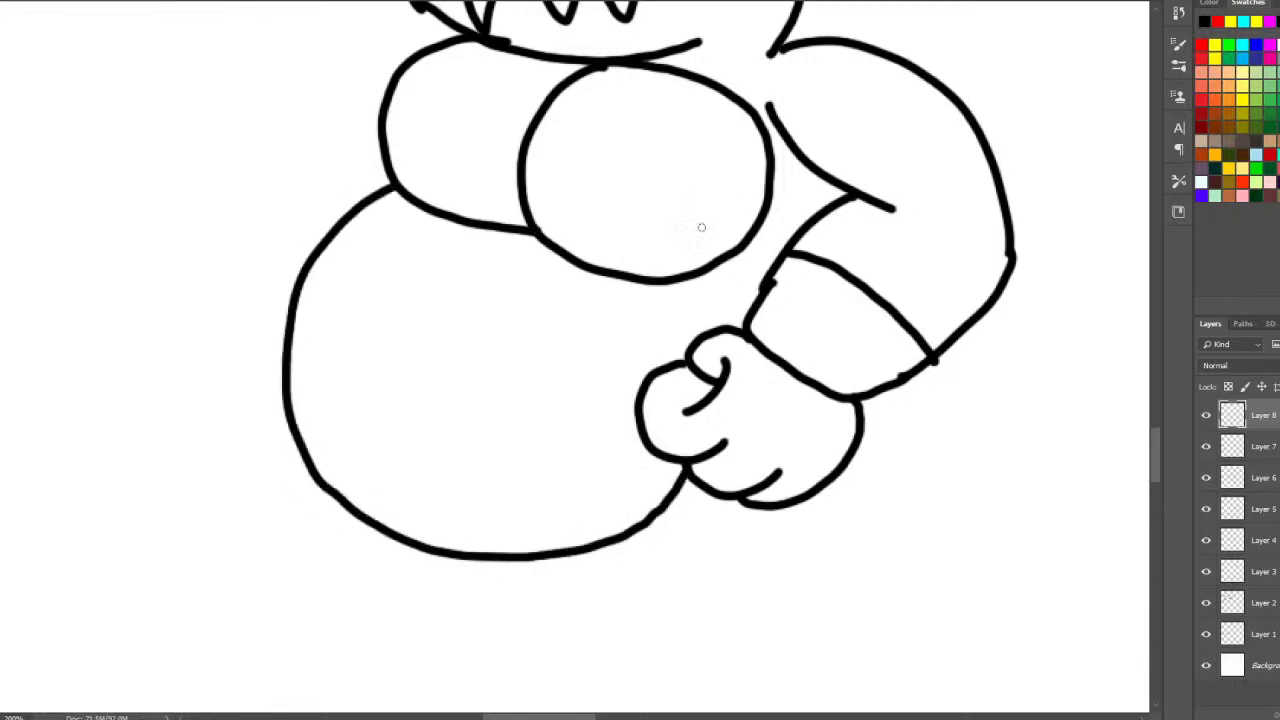
left_click_drag(704, 268, 690, 332)
- Draw the thick leg below the belly and fist, ending in a large foot with three pointed toes and a rounded heel
scroll(1142, 400, "down", 4)
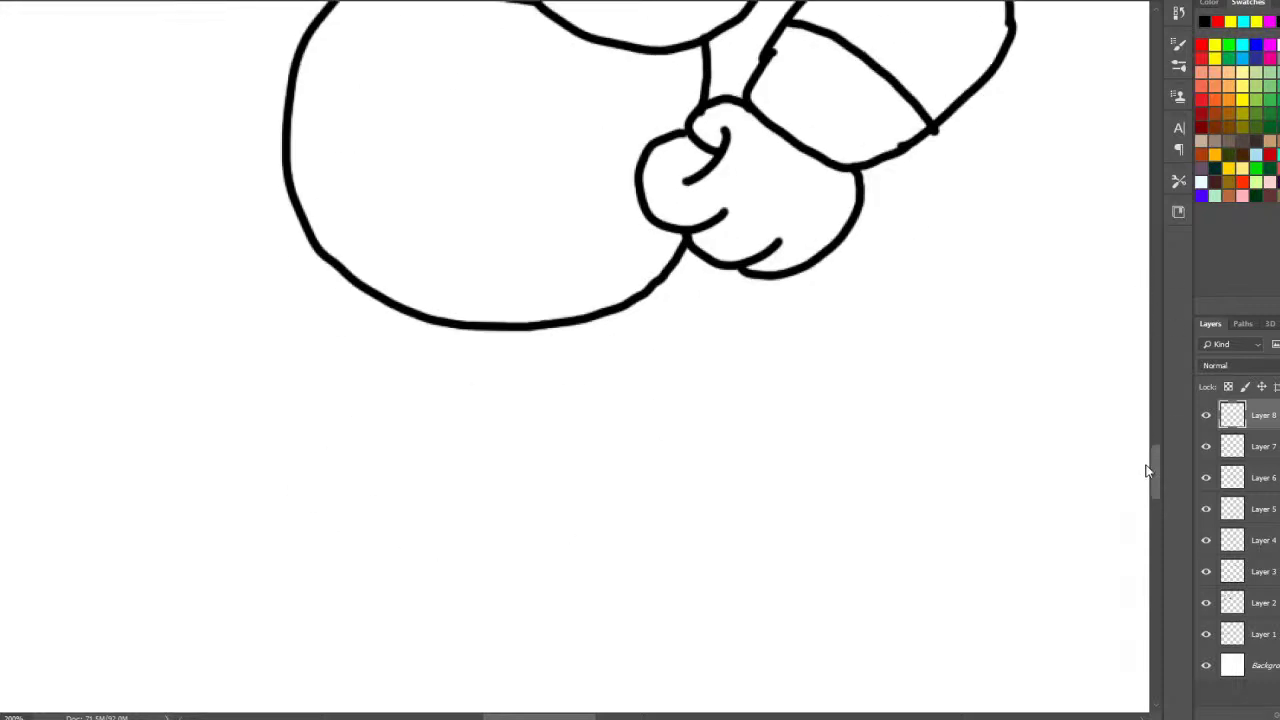
scroll(1151, 471, "up", 1)
mouse_move(526, 398)
left_mouse_down()
mouse_move(642, 545)
mouse_move(553, 605)
mouse_move(545, 636)
mouse_move(600, 625)
mouse_move(600, 668)
mouse_move(661, 645)
left_mouse_up()
left_click(587, 627)
key("ctrl+z")
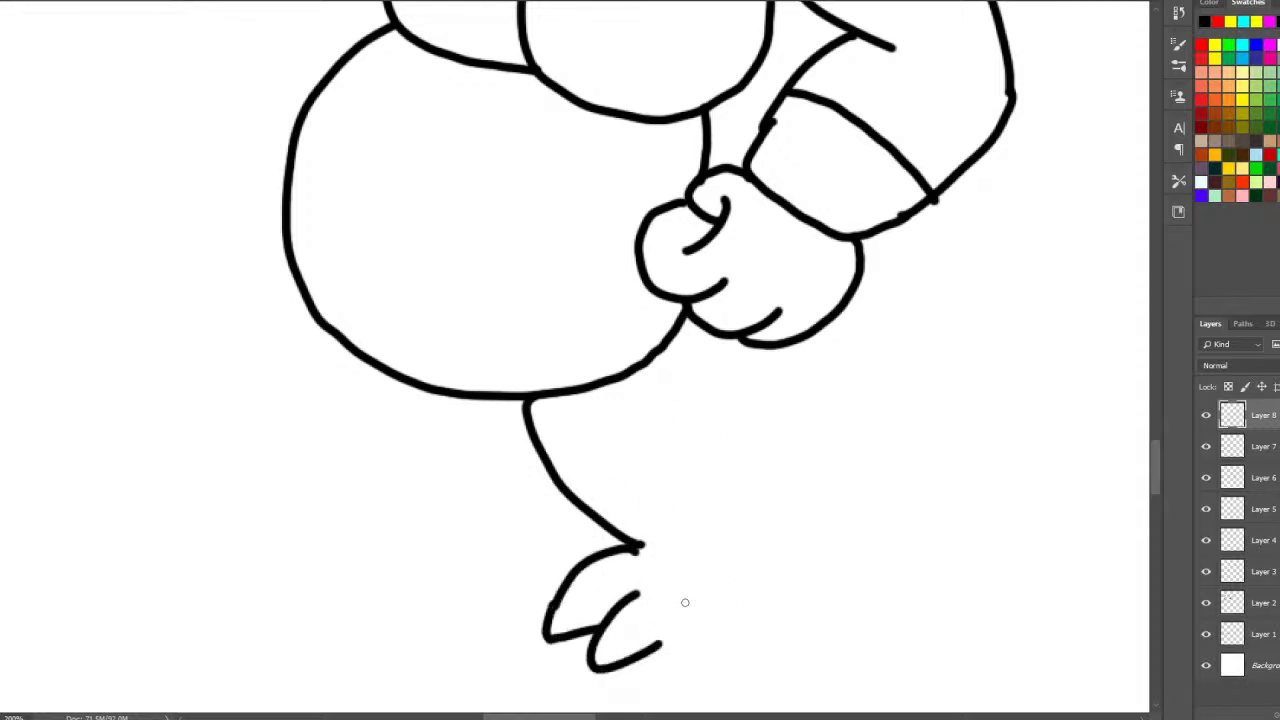
mouse_move(687, 604)
left_mouse_down()
mouse_move(660, 628)
mouse_move(757, 660)
mouse_move(787, 656)
left_mouse_up()
key("ctrl+z")
mouse_move(712, 604)
left_mouse_down()
mouse_move(677, 675)
mouse_move(785, 655)
mouse_move(844, 591)
mouse_move(728, 393)
mouse_move(732, 329)
left_mouse_up()
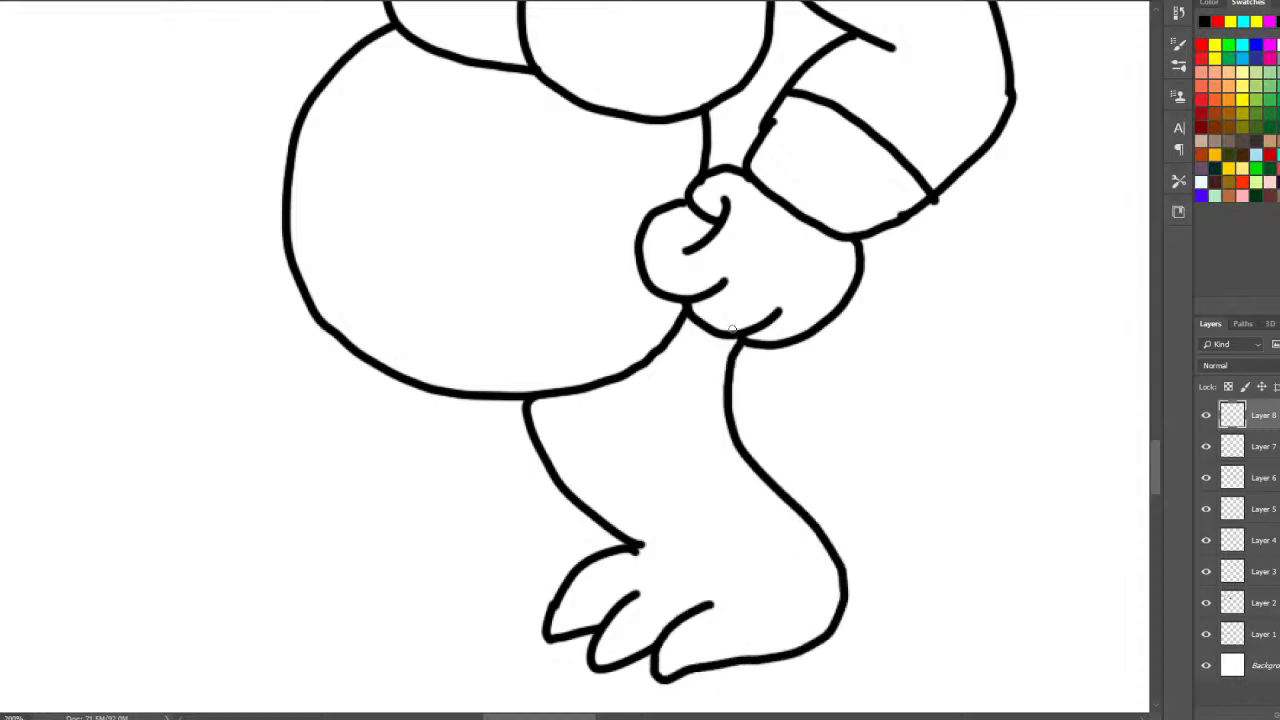
- Draw a cape with a round clasp, a neck strap and a jagged hem behind the arm, and erase the body lines crossing the collar
scroll(534, 697, "left", 5)
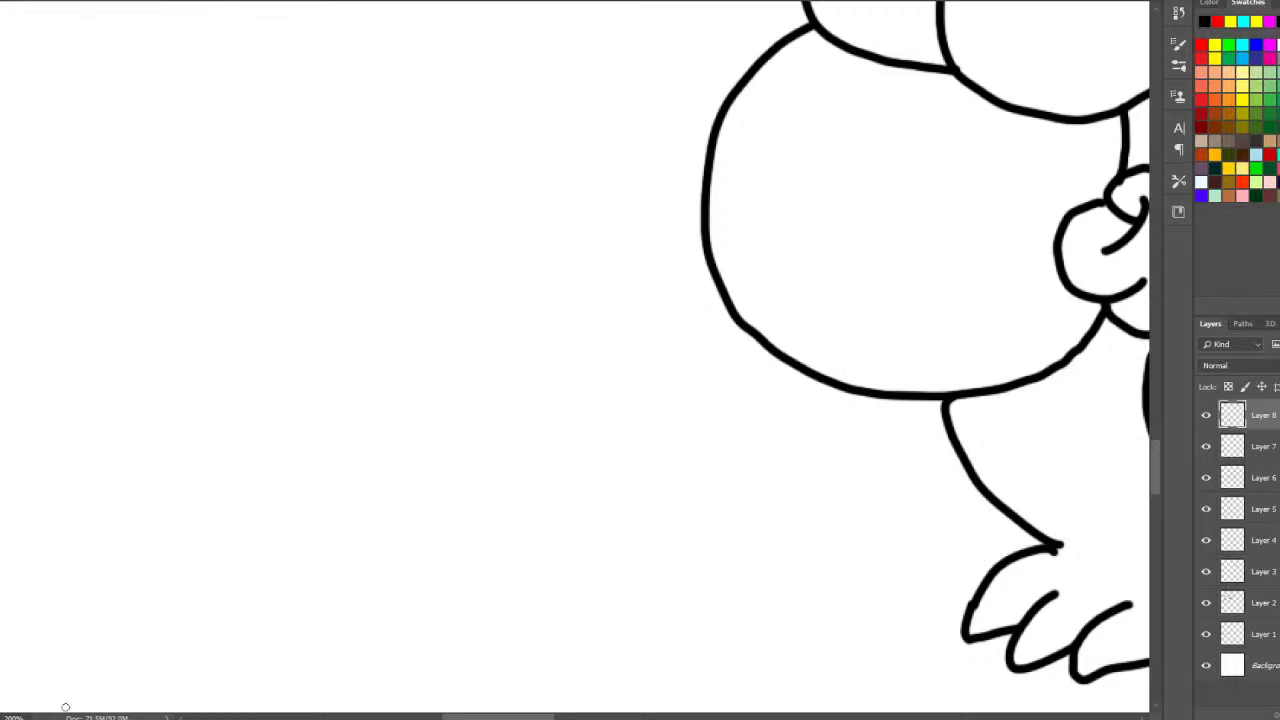
scroll(514, 716, "left", 7)
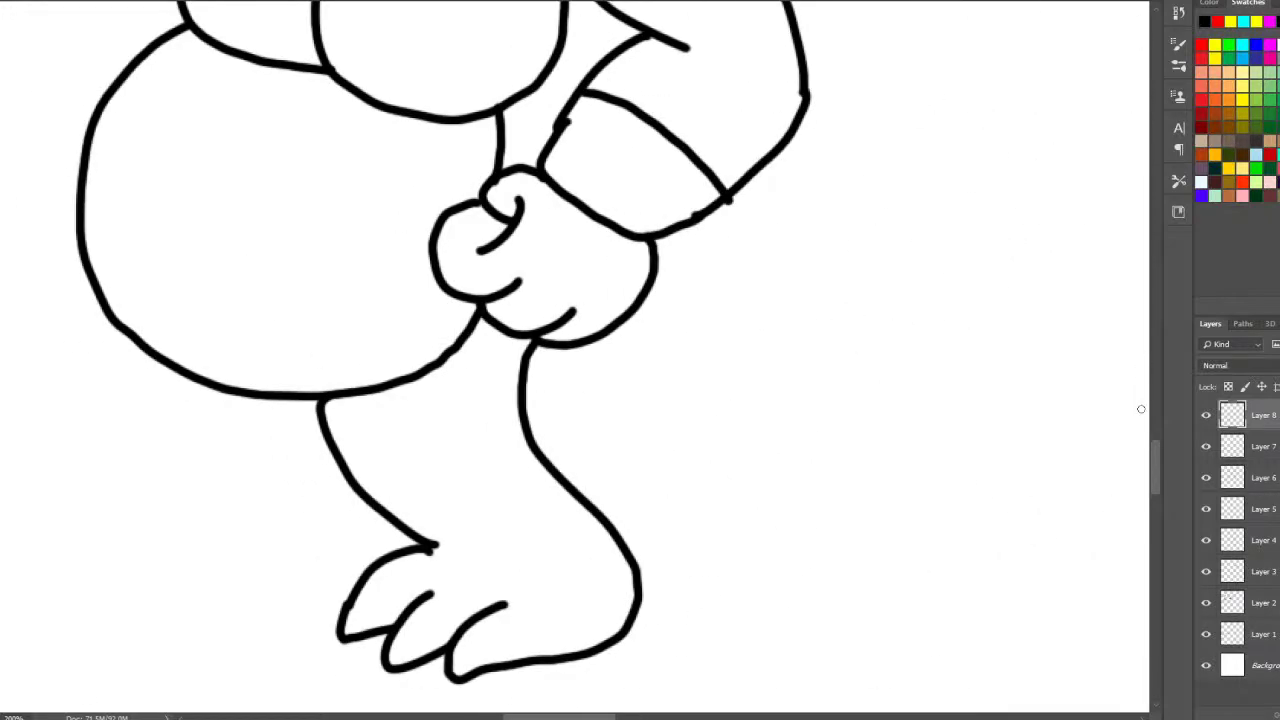
scroll(1160, 427, "up", 5)
scroll(1161, 422, "down", 1)
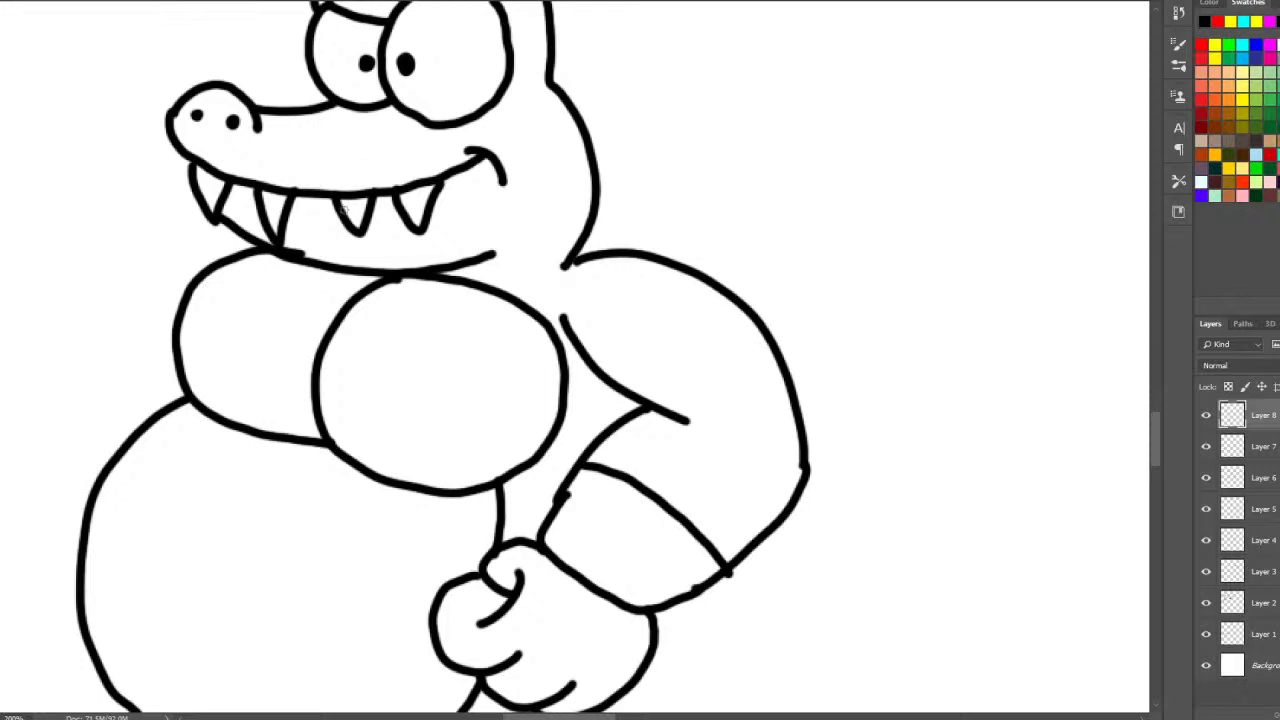
mouse_move(352, 272)
left_mouse_down()
mouse_move(395, 316)
mouse_move(396, 271)
mouse_move(570, 266)
left_mouse_up()
mouse_move(493, 253)
left_mouse_down()
mouse_move(659, 221)
mouse_move(765, 239)
mouse_move(907, 331)
mouse_move(1029, 381)
mouse_move(985, 476)
mouse_move(945, 463)
mouse_move(971, 537)
mouse_move(914, 575)
mouse_move(857, 580)
mouse_move(854, 620)
mouse_move(802, 655)
mouse_move(752, 650)
mouse_move(689, 697)
mouse_move(631, 668)
left_mouse_up()
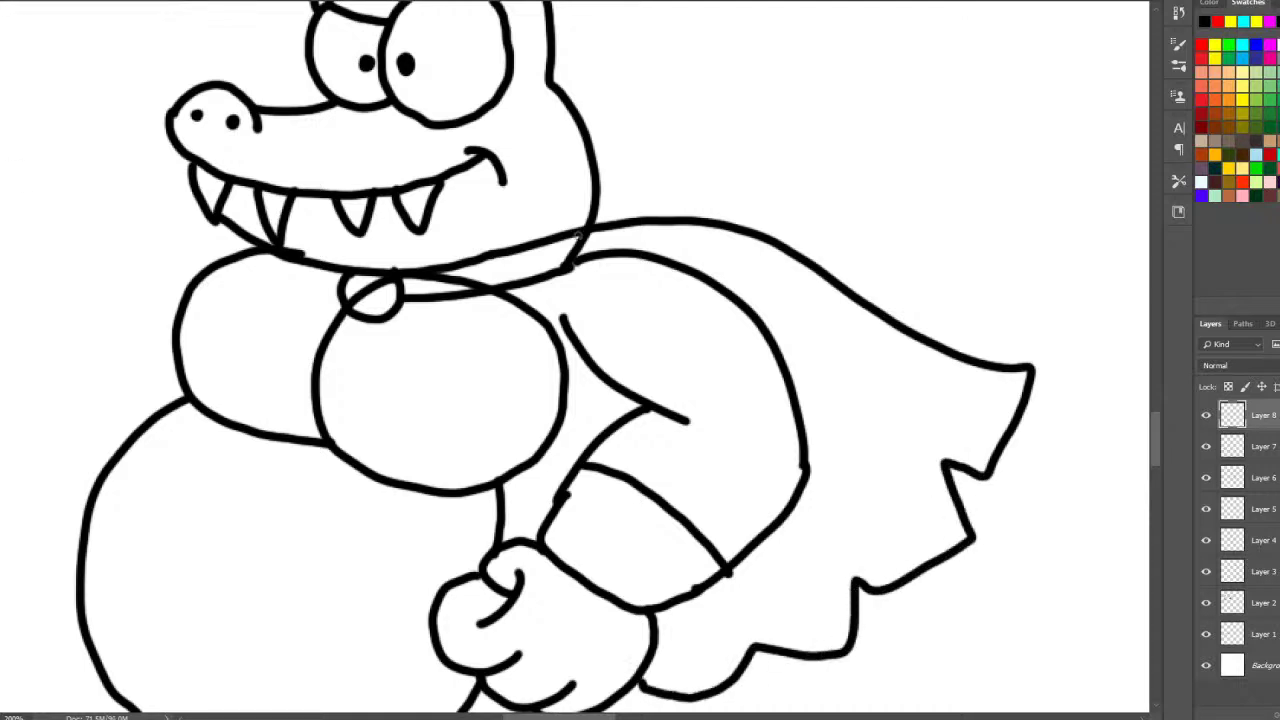
mouse_move(589, 242)
left_mouse_down()
mouse_move(562, 258)
mouse_move(556, 238)
left_mouse_up()
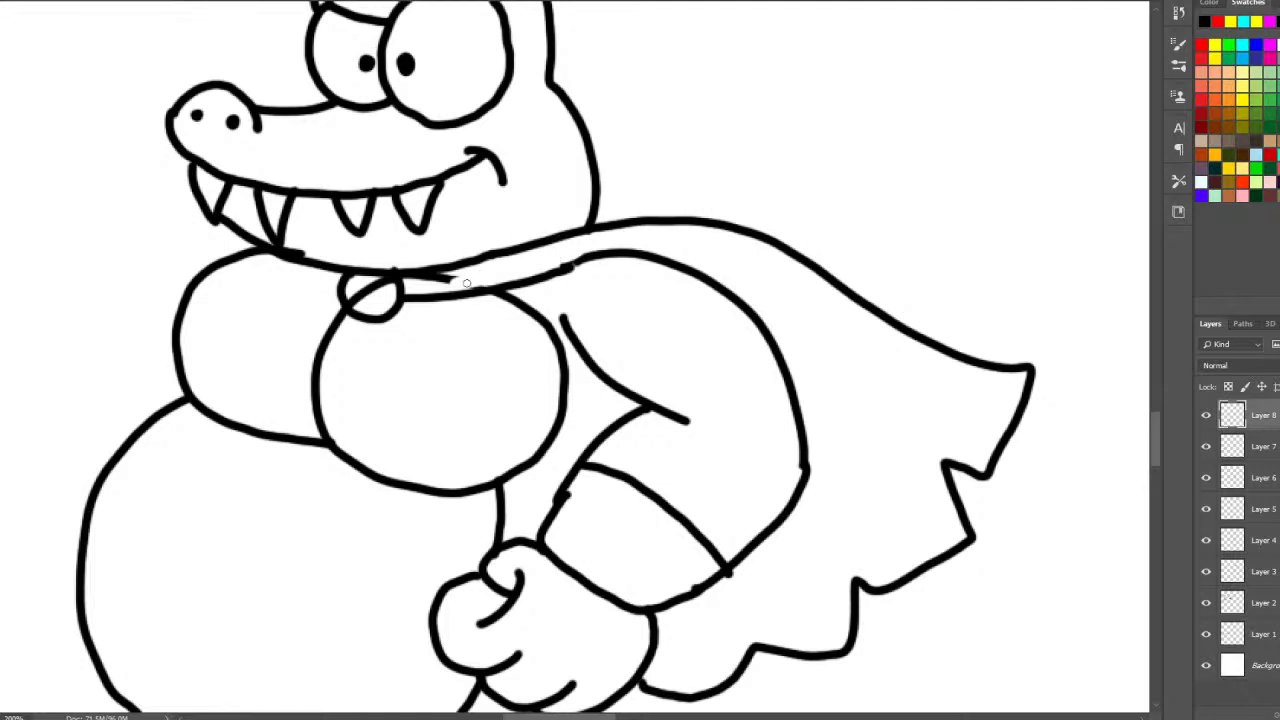
mouse_move(420, 272)
left_mouse_down()
mouse_move(463, 277)
mouse_move(374, 277)
mouse_move(360, 292)
mouse_move(386, 270)
left_mouse_up()
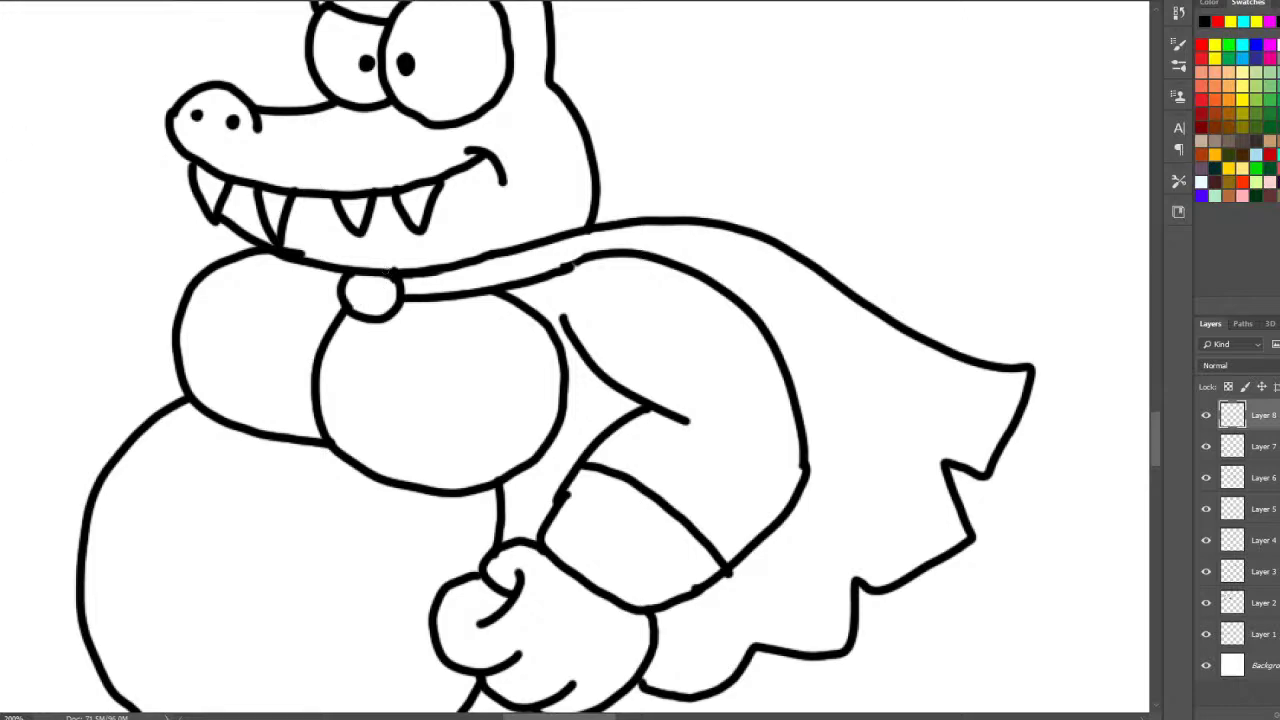
- Add curved claw lines across the three toes of the crocodile's standing foot
left_click_drag(1153, 429, 1154, 452)
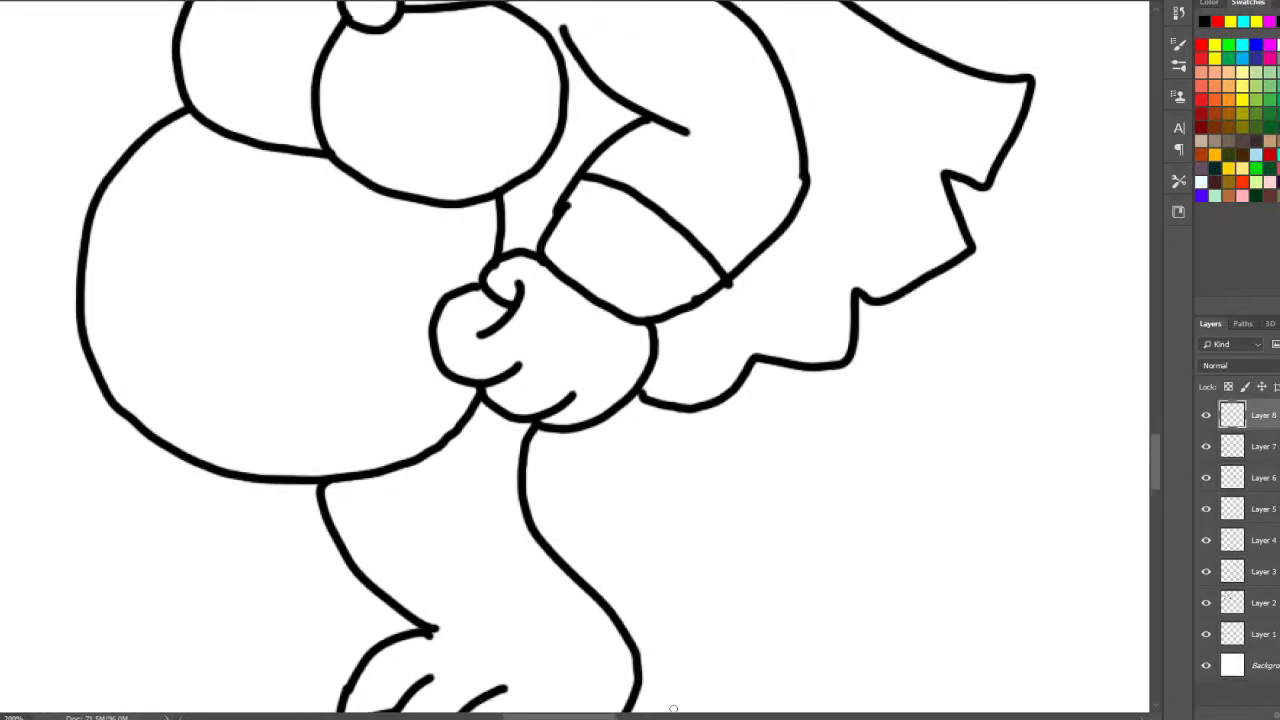
left_click_drag(577, 718, 543, 694)
scroll(901, 558, "down", 3)
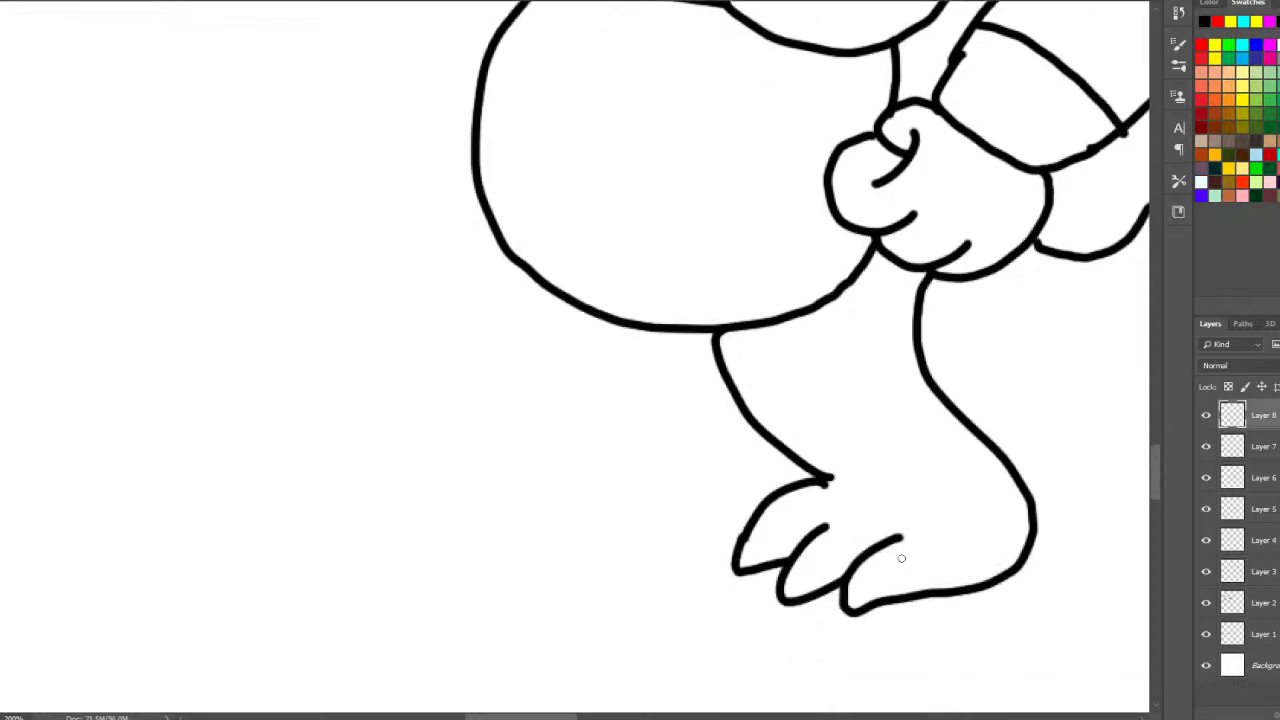
mouse_move(887, 560)
left_mouse_down()
mouse_move(862, 550)
mouse_move(845, 568)
left_mouse_up()
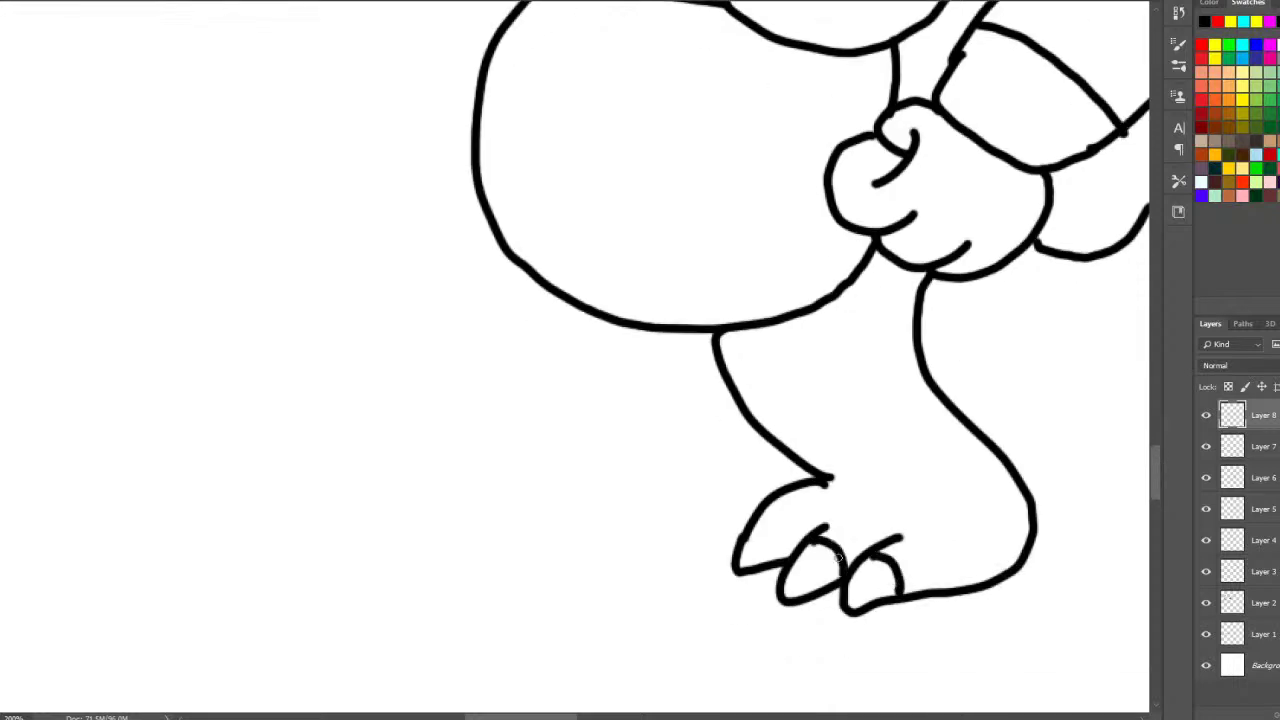
left_click_drag(766, 503, 800, 545)
- Draw the raised second leg extending from the belly, ending in an upturned foot with three clawed toes and a rounded heel
mouse_move(291, 185)
left_mouse_down()
mouse_move(208, 100)
mouse_move(215, 182)
left_mouse_up()
mouse_move(206, 122)
left_mouse_down()
mouse_move(177, 150)
mouse_move(176, 178)
left_mouse_up()
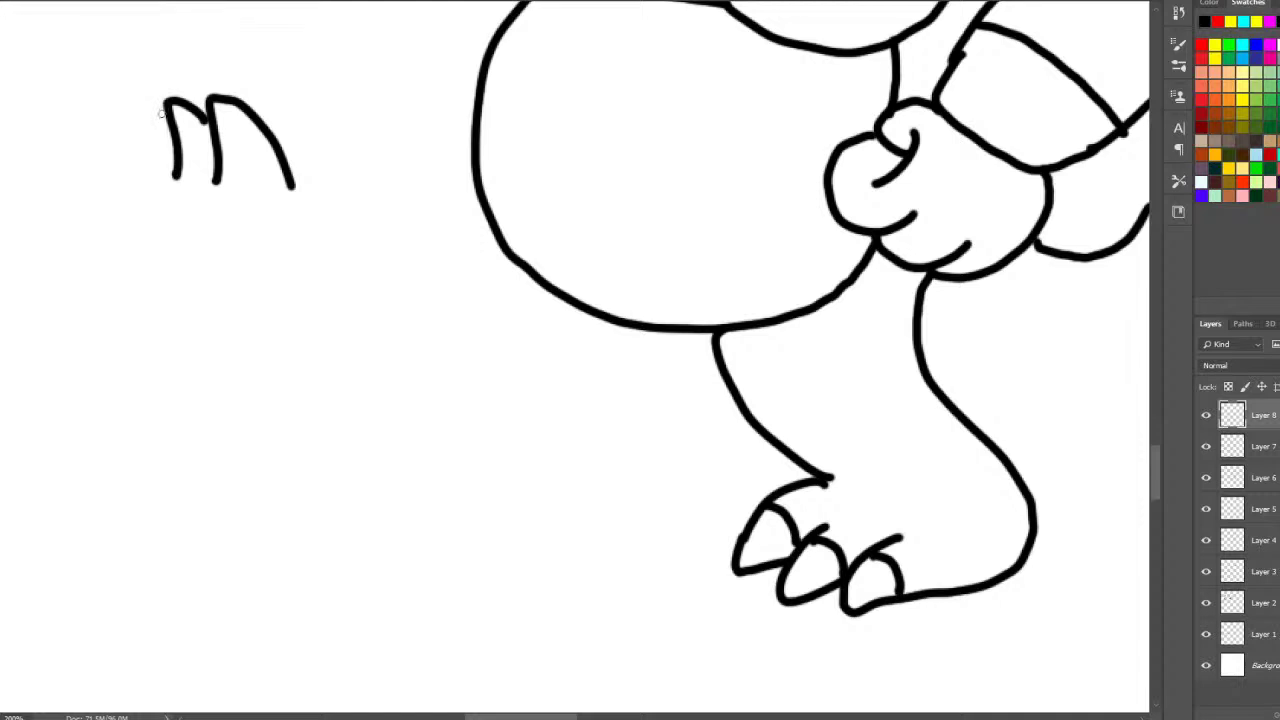
mouse_move(160, 112)
left_mouse_down()
mouse_move(155, 316)
mouse_move(251, 361)
mouse_move(320, 346)
left_mouse_up()
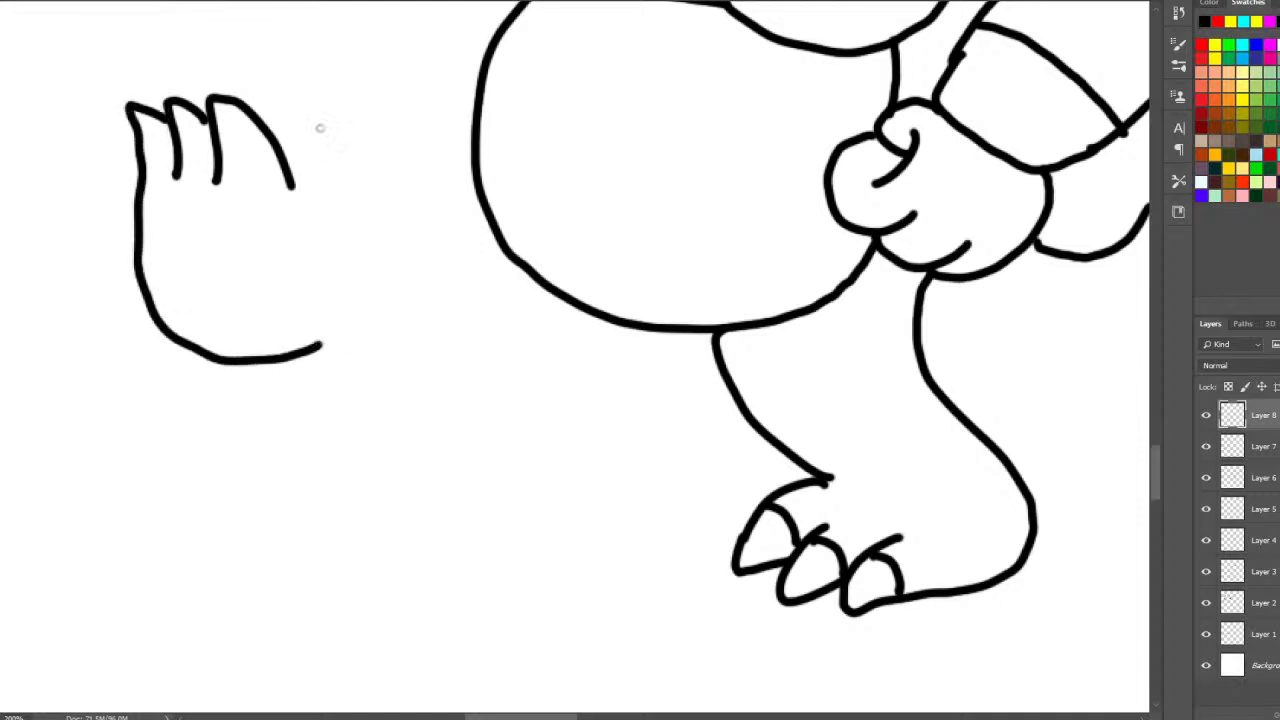
left_click_drag(290, 175, 478, 90)
left_click_drag(320, 346, 546, 281)
left_click_drag(221, 145, 269, 139)
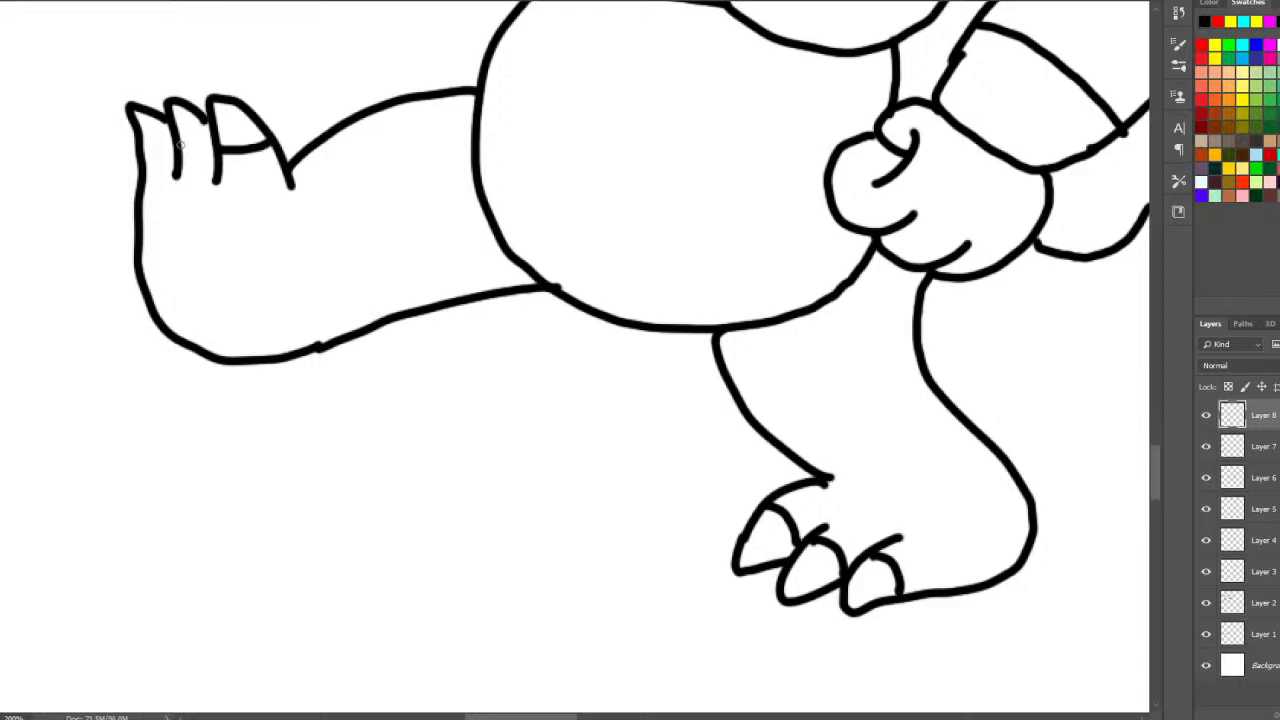
mouse_move(178, 148)
left_mouse_down()
mouse_move(212, 147)
mouse_move(160, 150)
mouse_move(173, 147)
left_mouse_up()
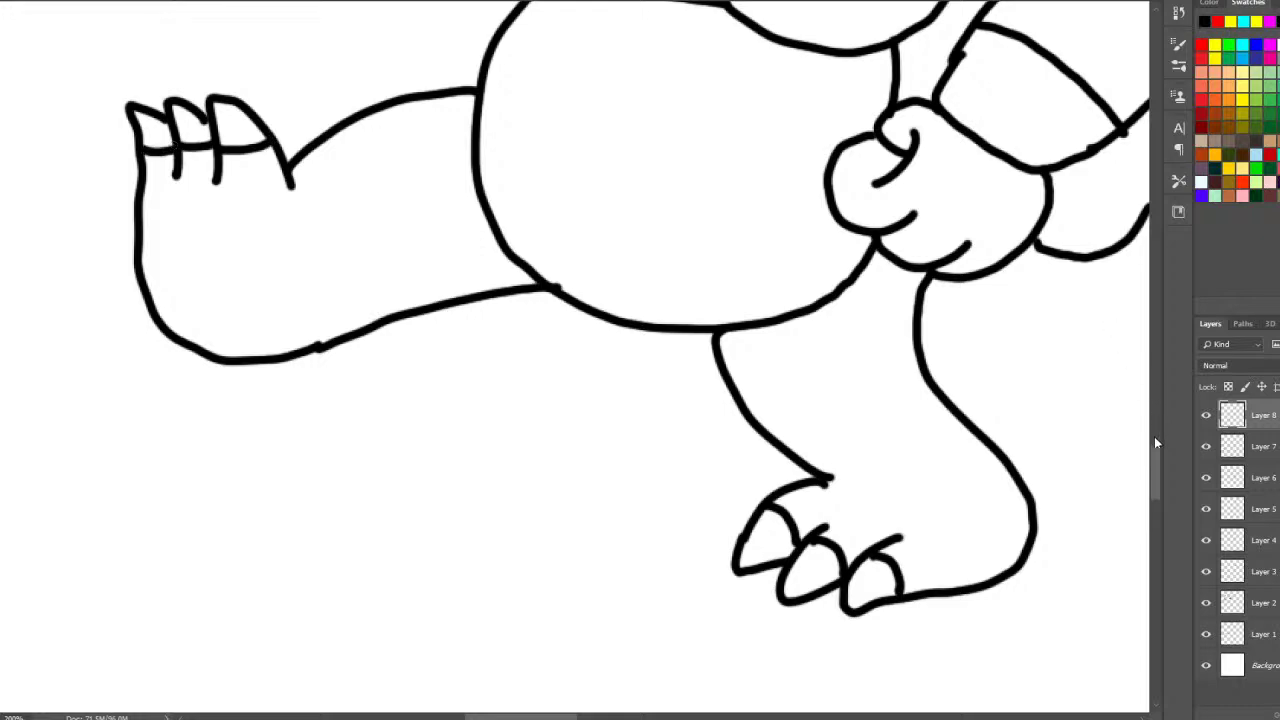
- Draw the second shoulder curving out from under the jaw and a small round navel on the belly
scroll(1155, 437, "up", 5)
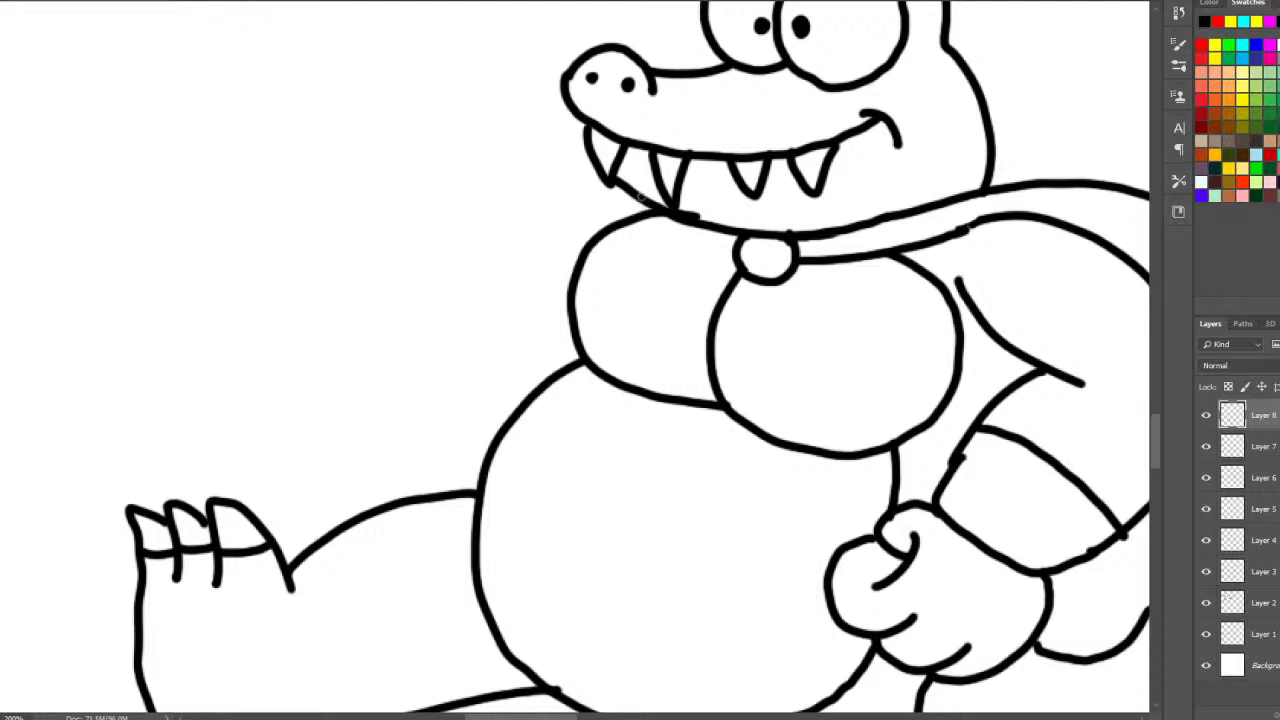
mouse_move(641, 196)
left_mouse_down()
mouse_move(583, 195)
mouse_move(437, 283)
mouse_move(410, 331)
left_mouse_up()
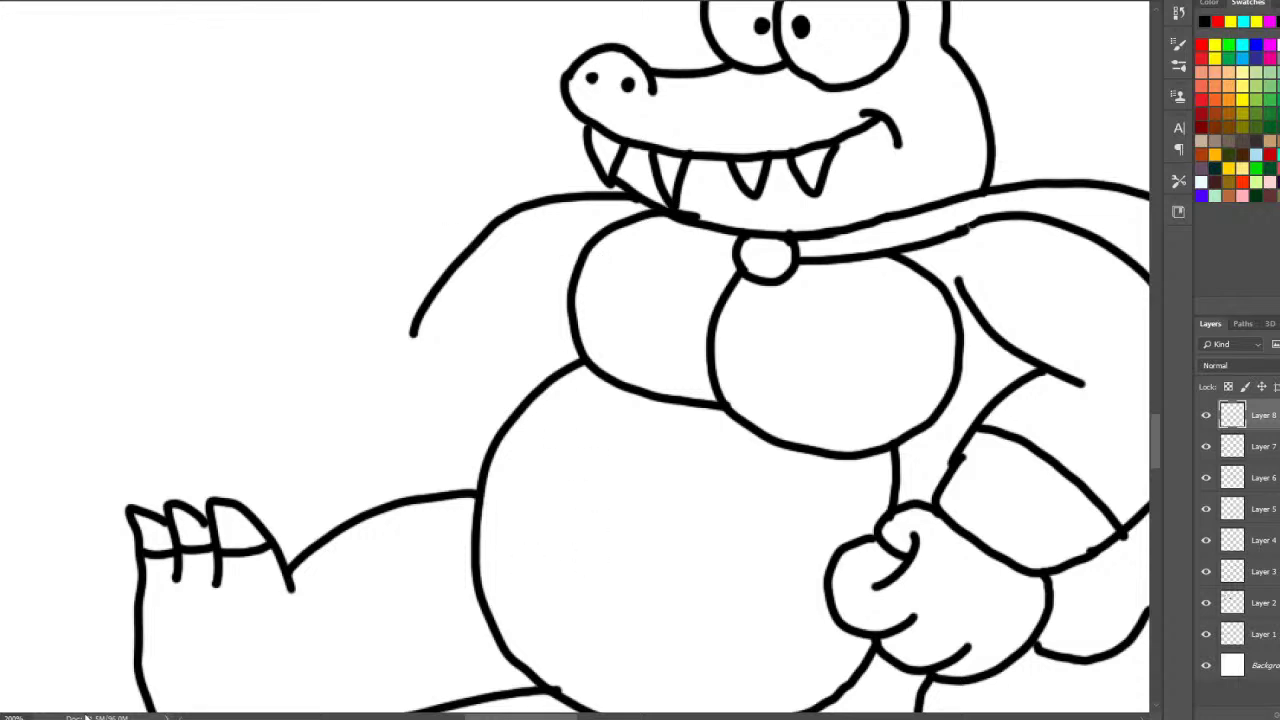
left_click_drag(622, 586, 619, 595)
key("ctrl+z")
mouse_move(606, 604)
left_mouse_down()
mouse_move(645, 585)
mouse_move(607, 600)
left_mouse_up()
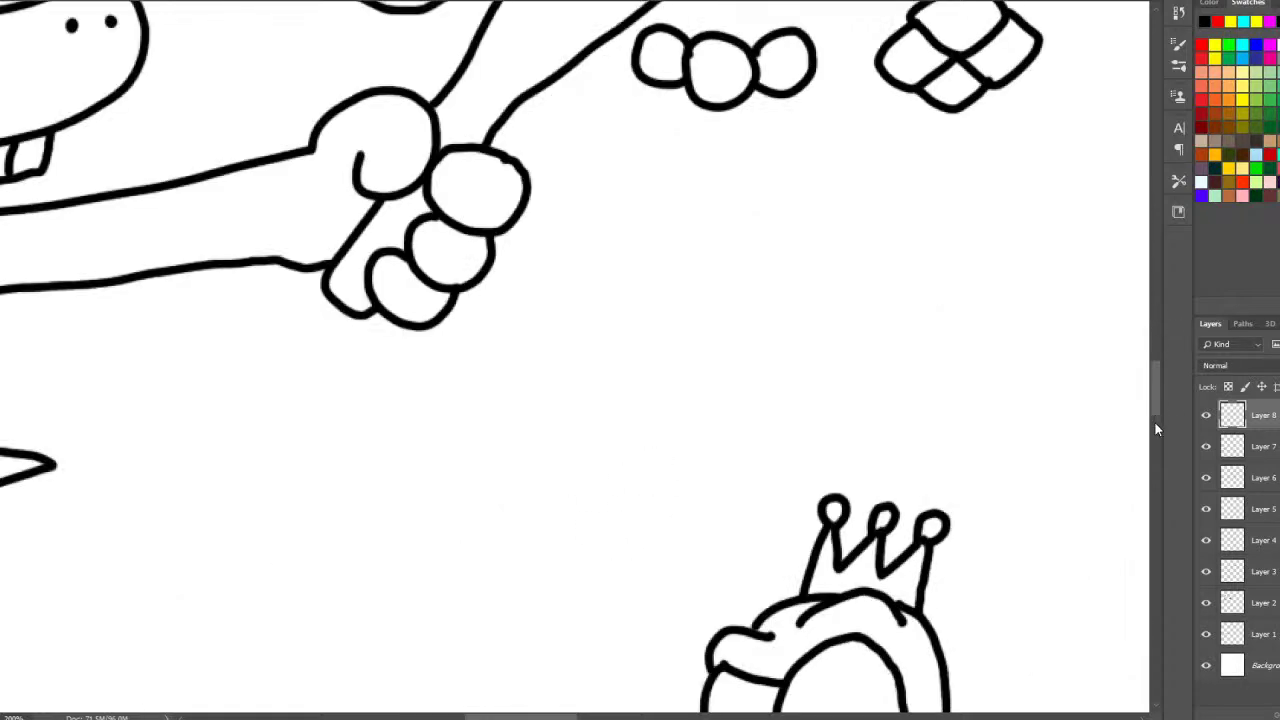
- Draw a curved tail with a row of pointed spikes behind the standing leg
left_click_drag(1157, 422, 1156, 452)
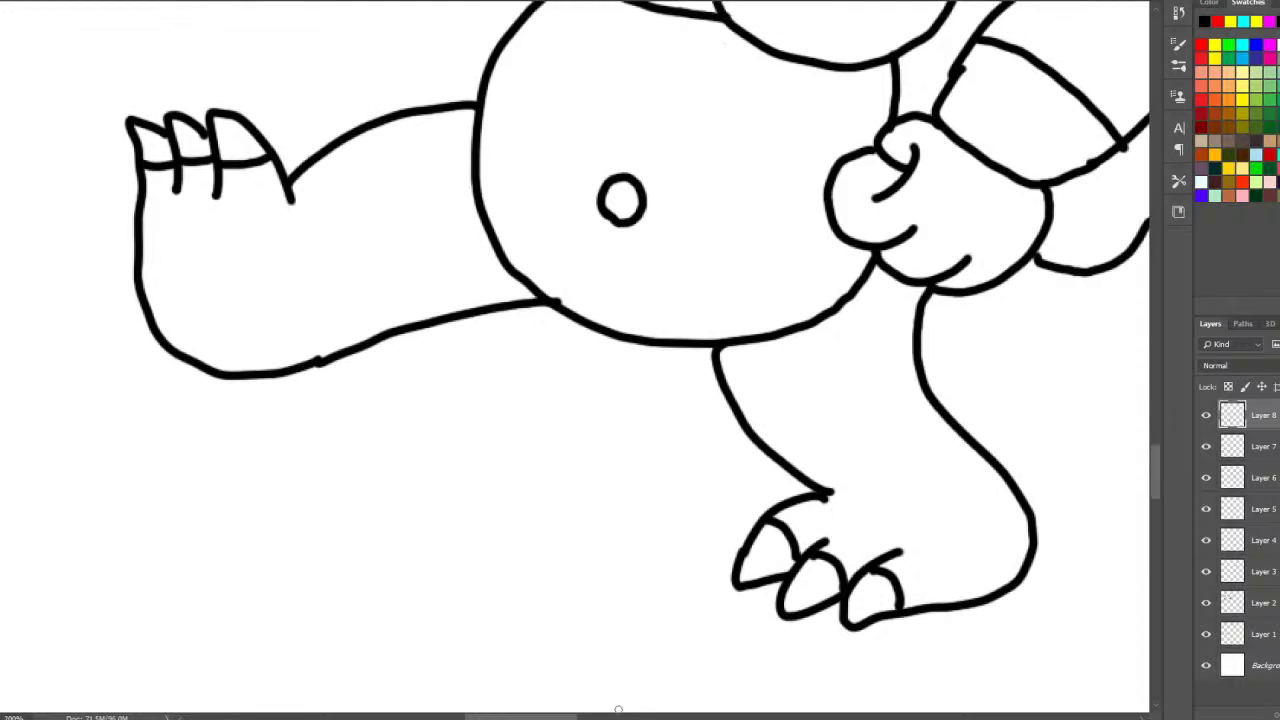
scroll(700, 480, "right", 5)
mouse_move(638, 292)
left_mouse_down()
mouse_move(717, 349)
mouse_move(749, 420)
mouse_move(614, 412)
mouse_move(680, 300)
mouse_move(712, 342)
mouse_move(779, 370)
left_mouse_up()
scroll(529, 693, "left", 5)
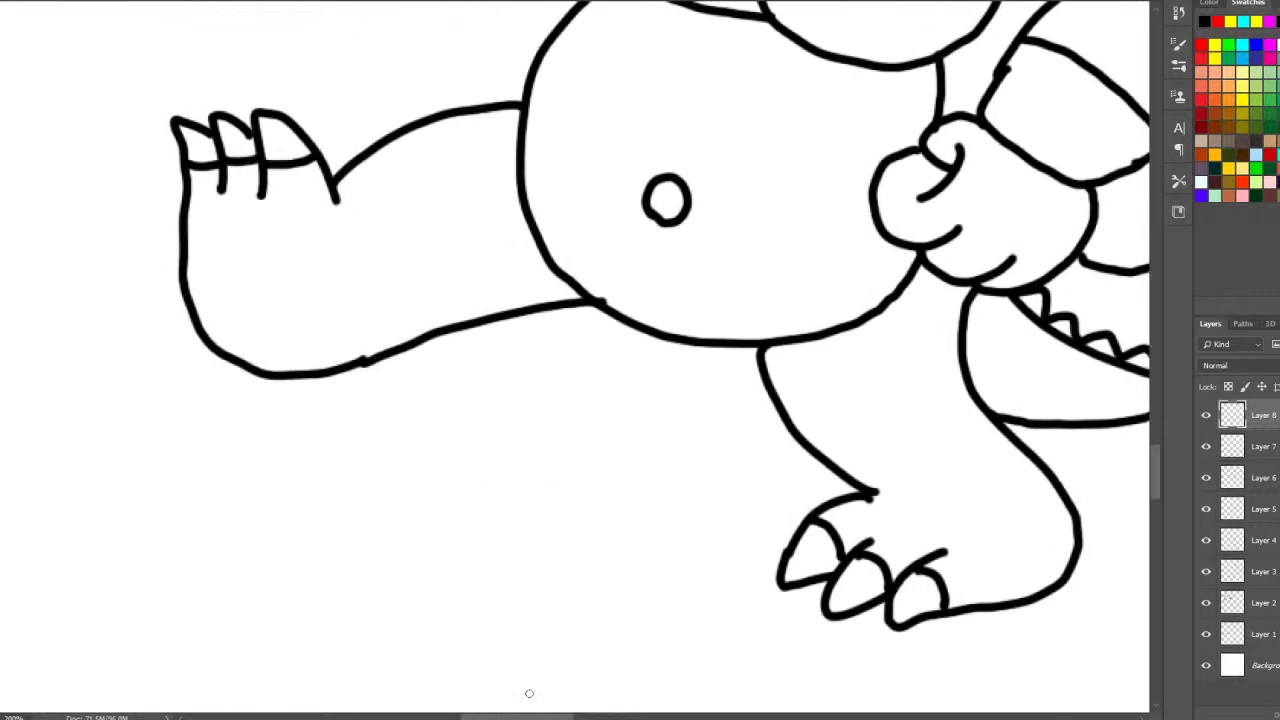
- Draw a wide wristband below the second shoulder and a hand with curled fingers resting on the raised leg
scroll(1158, 435, "up", 5)
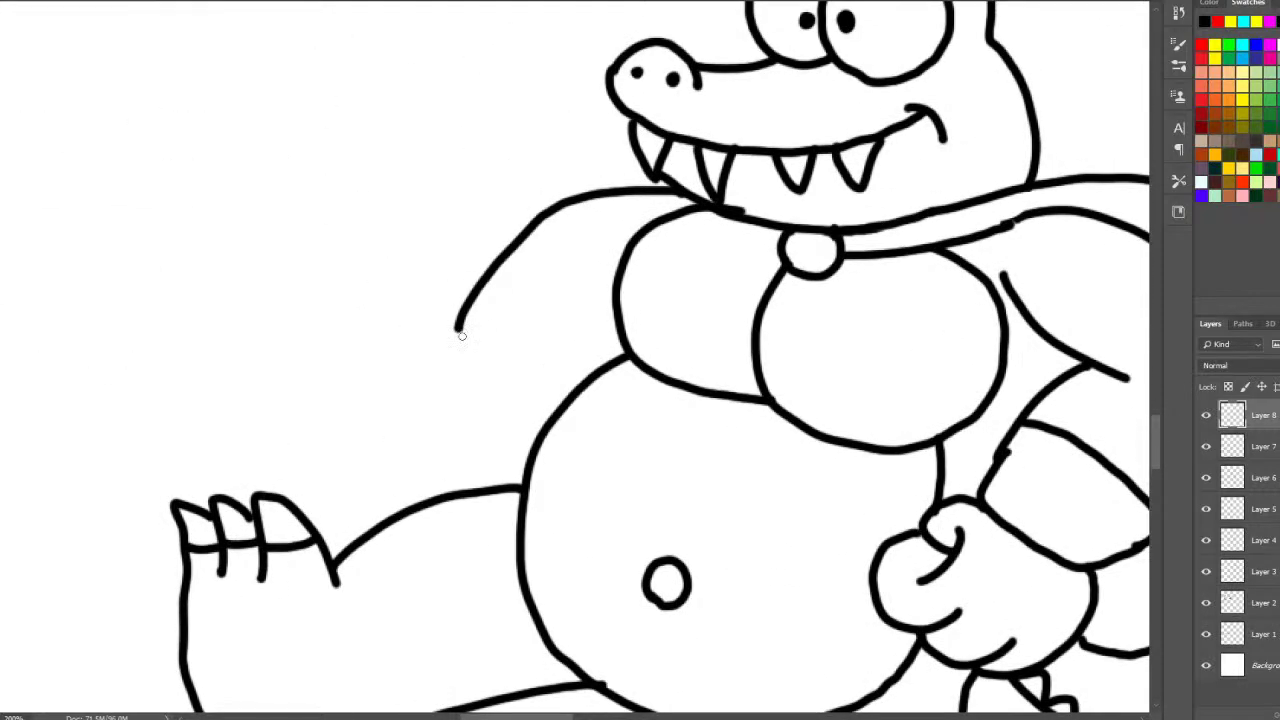
mouse_move(461, 335)
left_mouse_down()
mouse_move(462, 425)
mouse_move(548, 434)
left_mouse_up()
mouse_move(588, 337)
left_mouse_down()
mouse_move(590, 370)
mouse_move(625, 346)
mouse_move(457, 334)
left_mouse_up()
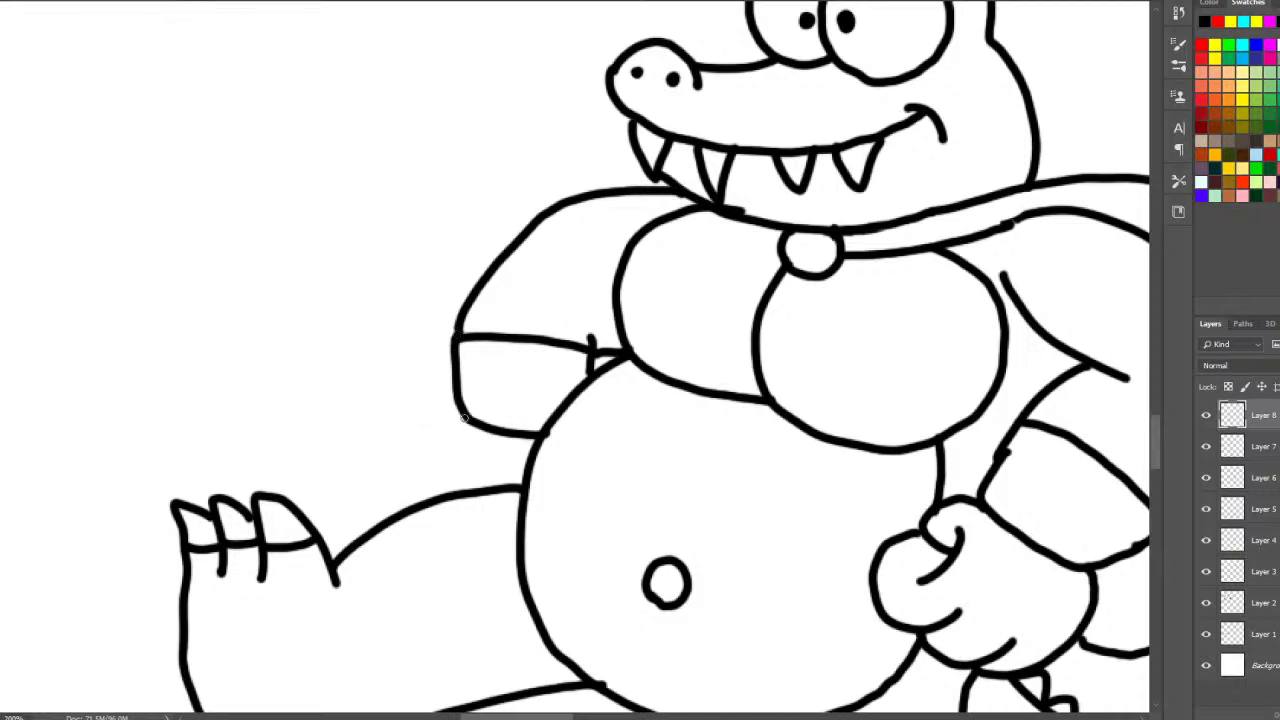
left_click_drag(464, 418, 443, 488)
left_click_drag(440, 433, 412, 492)
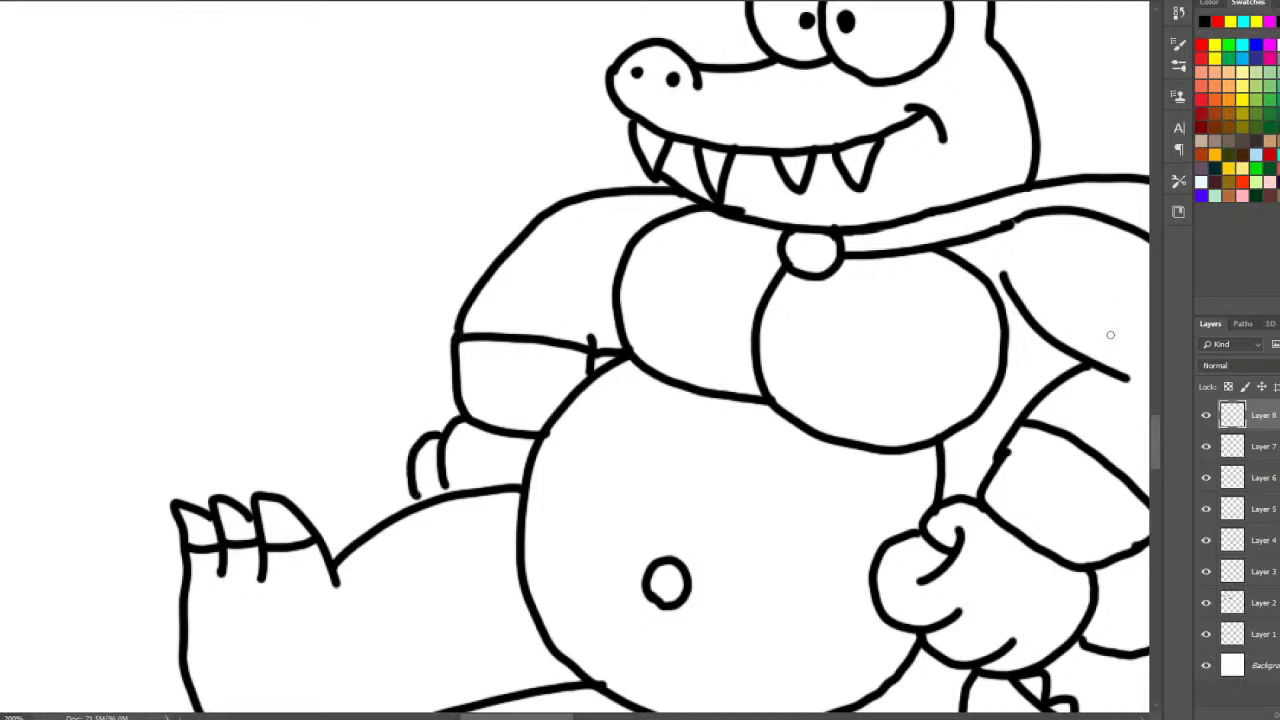
- Add a new layer and draw two large overlapping oval eyes with dot pupils in the empty space beside the crocodile
scroll(1150, 426, "down", 3)
left_click_drag(562, 716, 477, 707)
key("ctrl+j")
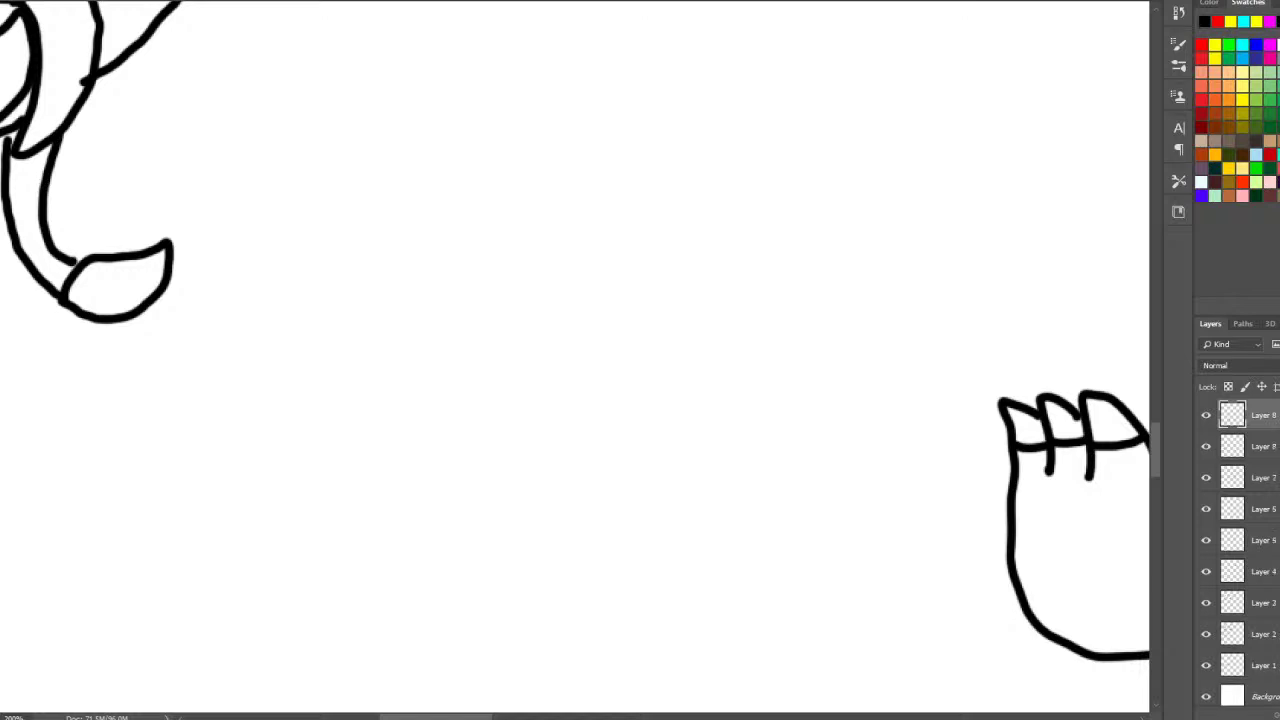
mouse_move(358, 350)
left_mouse_down()
mouse_move(371, 258)
mouse_move(469, 230)
mouse_move(483, 333)
mouse_move(402, 399)
mouse_move(340, 341)
left_mouse_up()
left_click(465, 278)
mouse_move(386, 236)
left_mouse_down()
mouse_move(325, 223)
mouse_move(282, 268)
mouse_move(271, 332)
mouse_move(294, 371)
mouse_move(344, 380)
mouse_move(303, 400)
mouse_move(316, 438)
left_mouse_up()
left_click(298, 323)
key("ctrl+z")
- Draw a rounded nose with a curled end directly beneath the two oval eyes
mouse_move(321, 385)
left_mouse_down()
mouse_move(279, 396)
mouse_move(302, 447)
mouse_move(363, 456)
mouse_move(391, 426)
mouse_move(360, 418)
left_mouse_up()
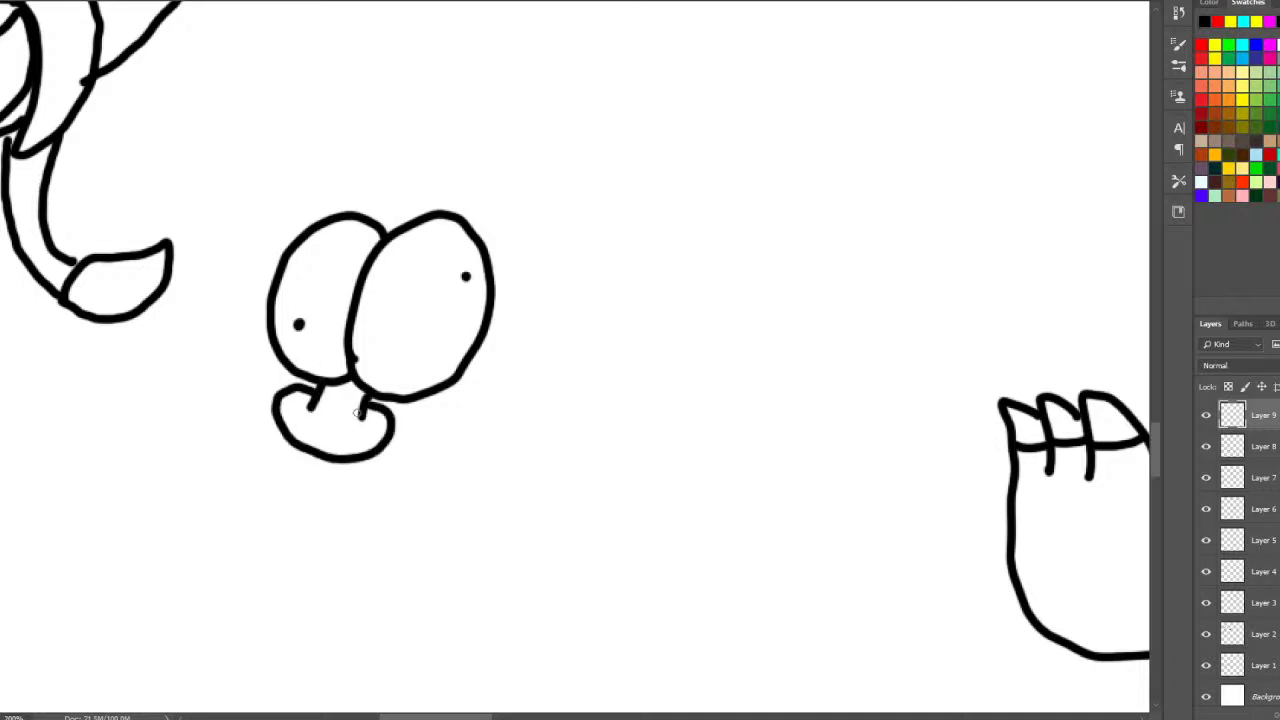
key("ctrl+alt+z")
key("ctrl+alt+z")
key("ctrl+alt+z")
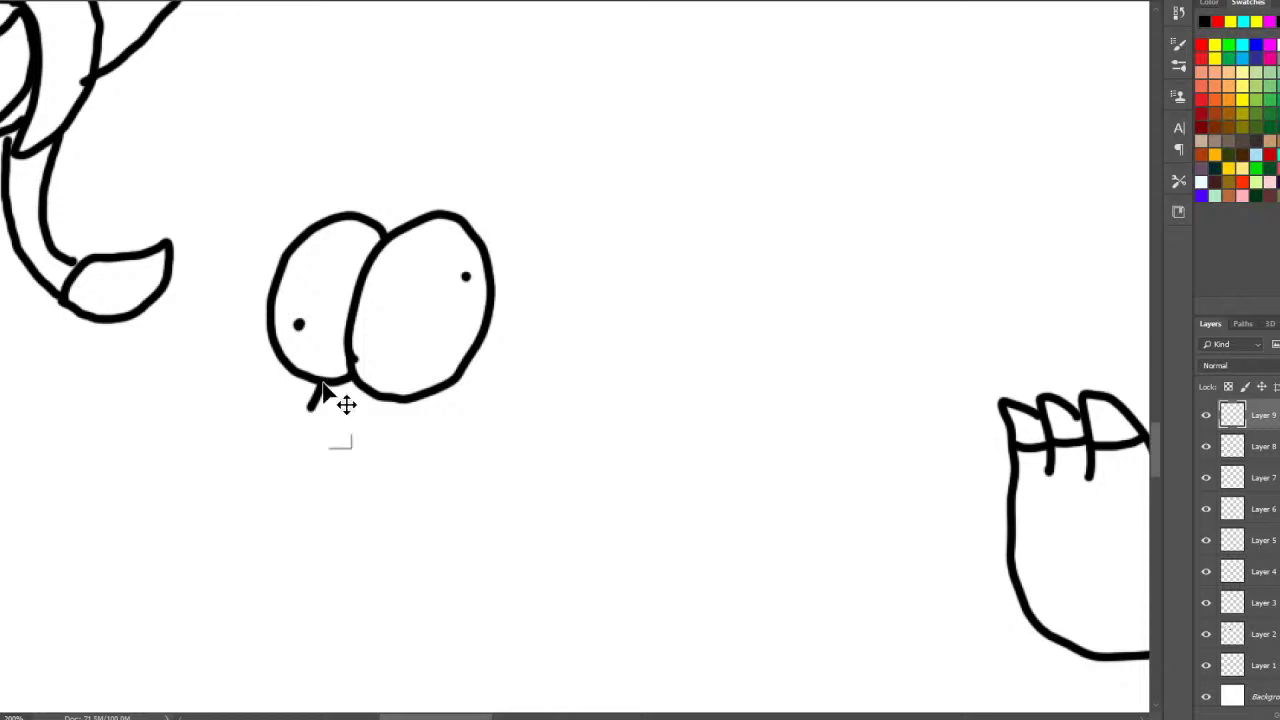
mouse_move(309, 400)
left_mouse_down()
mouse_move(317, 451)
mouse_move(339, 412)
left_mouse_up()
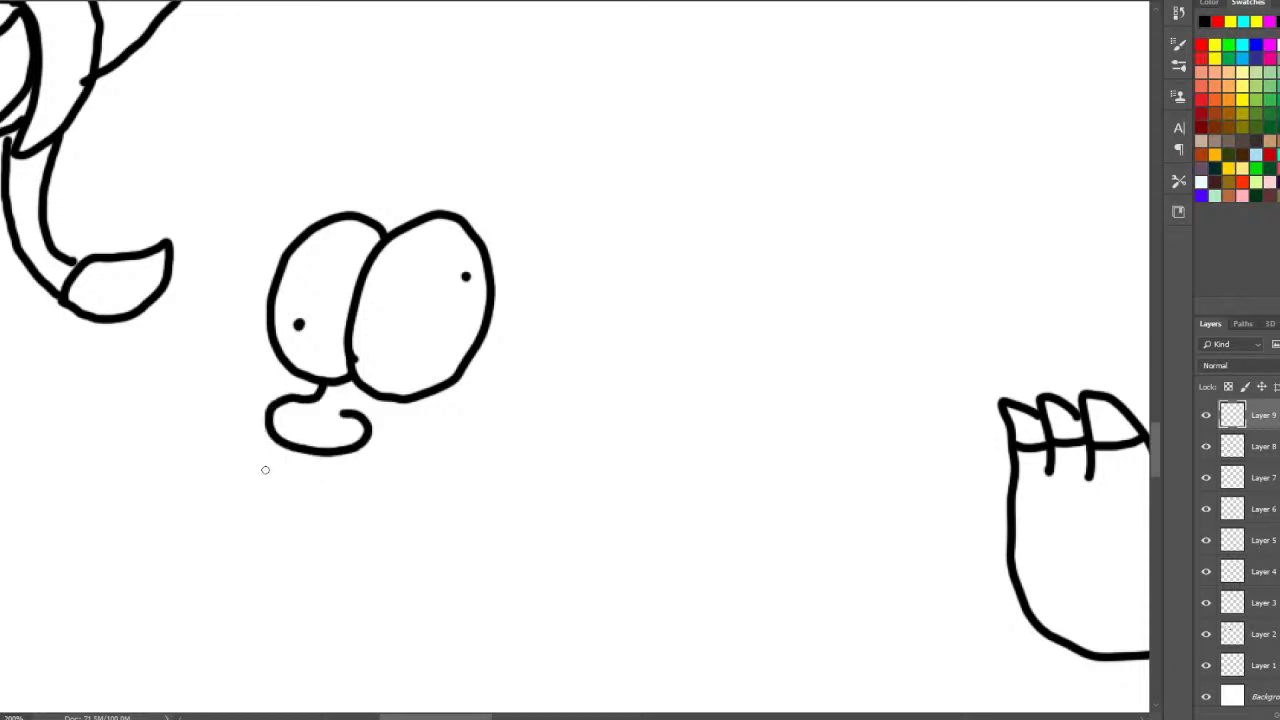
- Draw a wide open mouth under the nose with square upper teeth, pointed lower teeth and a tongue
mouse_move(263, 469)
left_mouse_down()
mouse_move(346, 453)
mouse_move(469, 506)
mouse_move(423, 620)
left_mouse_up()
key("ctrl+alt+z")
mouse_move(266, 471)
left_mouse_down()
mouse_move(353, 463)
mouse_move(433, 497)
mouse_move(455, 565)
mouse_move(399, 602)
mouse_move(320, 572)
mouse_move(245, 571)
mouse_move(222, 539)
mouse_move(238, 495)
mouse_move(266, 477)
mouse_move(305, 494)
mouse_move(417, 498)
left_mouse_up()
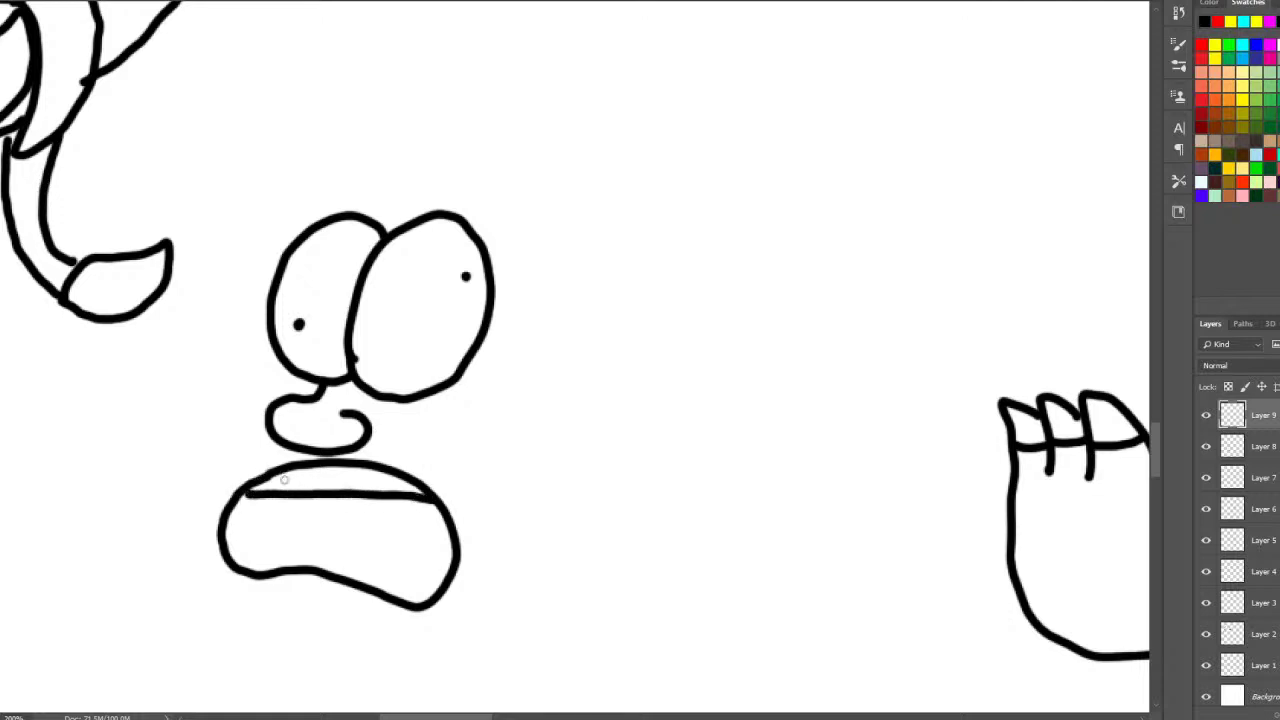
left_click_drag(282, 469, 281, 492)
mouse_move(312, 467)
left_mouse_down()
mouse_move(314, 490)
mouse_move(367, 494)
left_mouse_up()
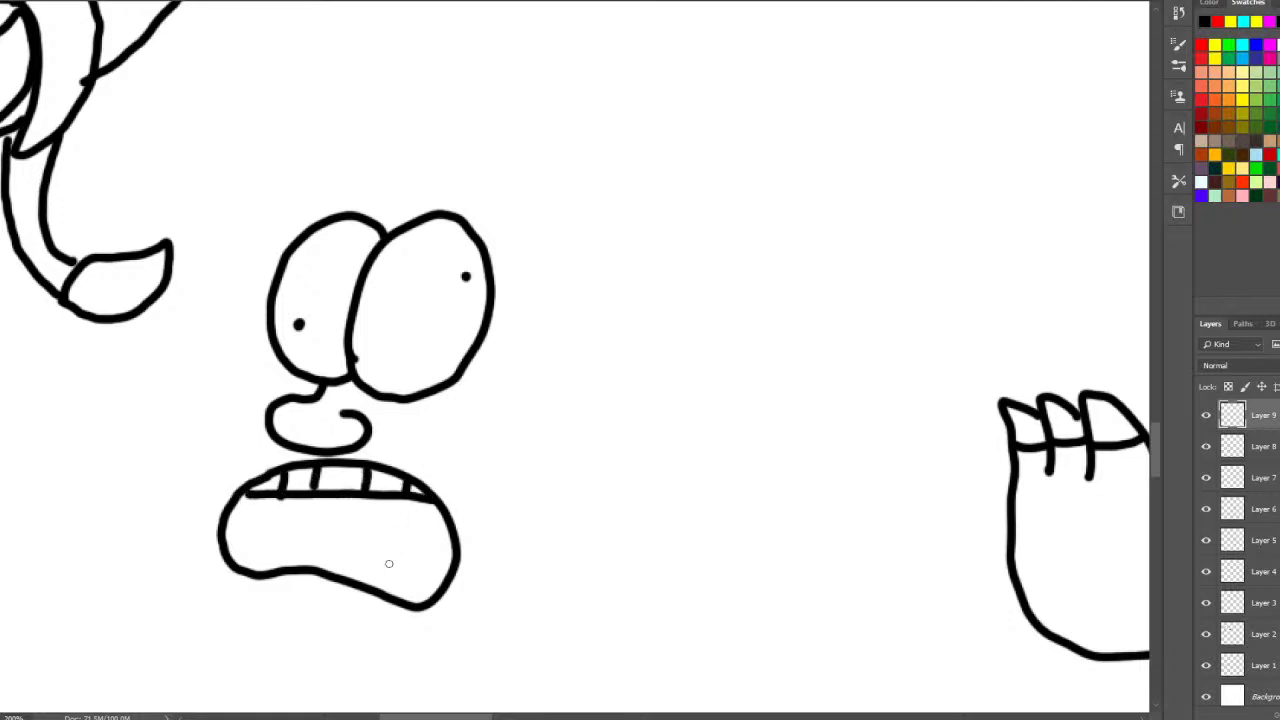
mouse_move(247, 567)
left_mouse_down()
mouse_move(301, 564)
mouse_move(327, 548)
mouse_move(341, 573)
mouse_move(421, 601)
left_mouse_up()
mouse_move(456, 544)
left_mouse_down()
mouse_move(394, 537)
mouse_move(339, 552)
left_mouse_up()
- Draw pointed spike markings above and below both eyes
mouse_move(267, 361)
left_mouse_down()
mouse_move(275, 404)
mouse_move(298, 380)
left_mouse_up()
mouse_move(409, 402)
left_mouse_down()
mouse_move(450, 420)
mouse_move(474, 378)
mouse_move(467, 350)
left_mouse_up()
mouse_move(327, 218)
left_mouse_down()
mouse_move(323, 175)
mouse_move(282, 230)
left_mouse_up()
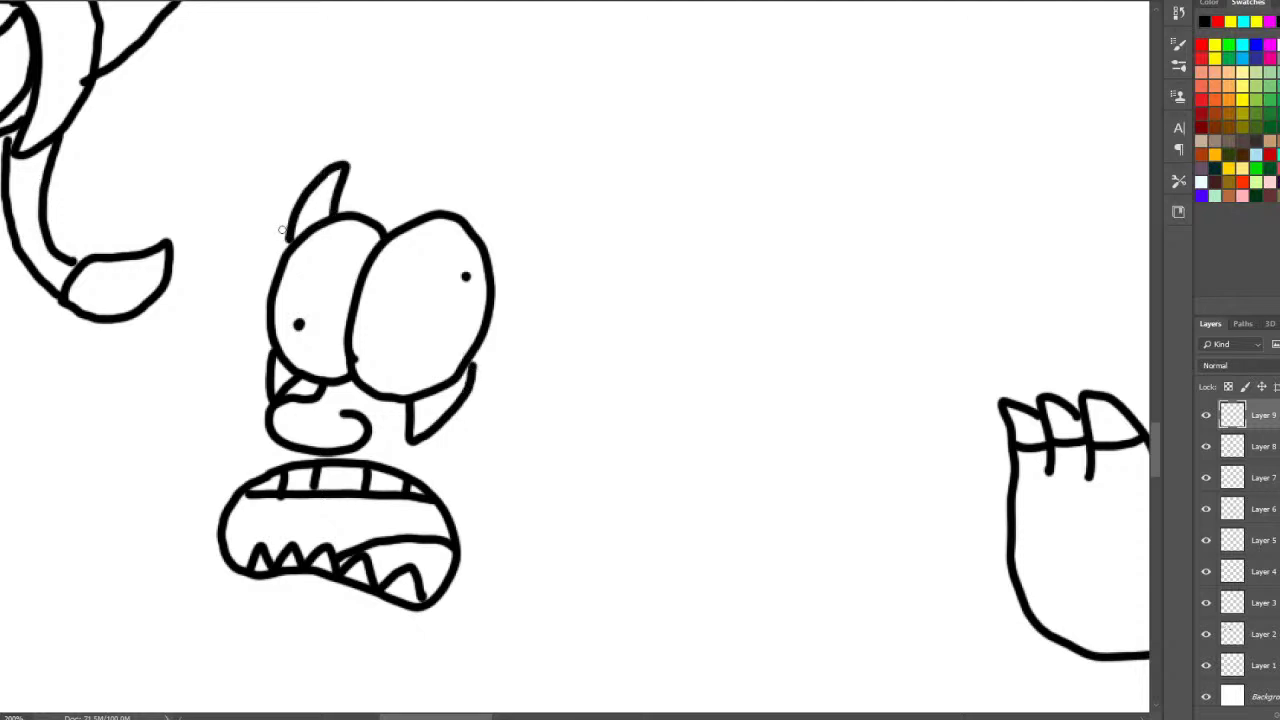
mouse_move(431, 206)
left_mouse_down()
mouse_move(468, 194)
mouse_move(464, 213)
left_mouse_up()
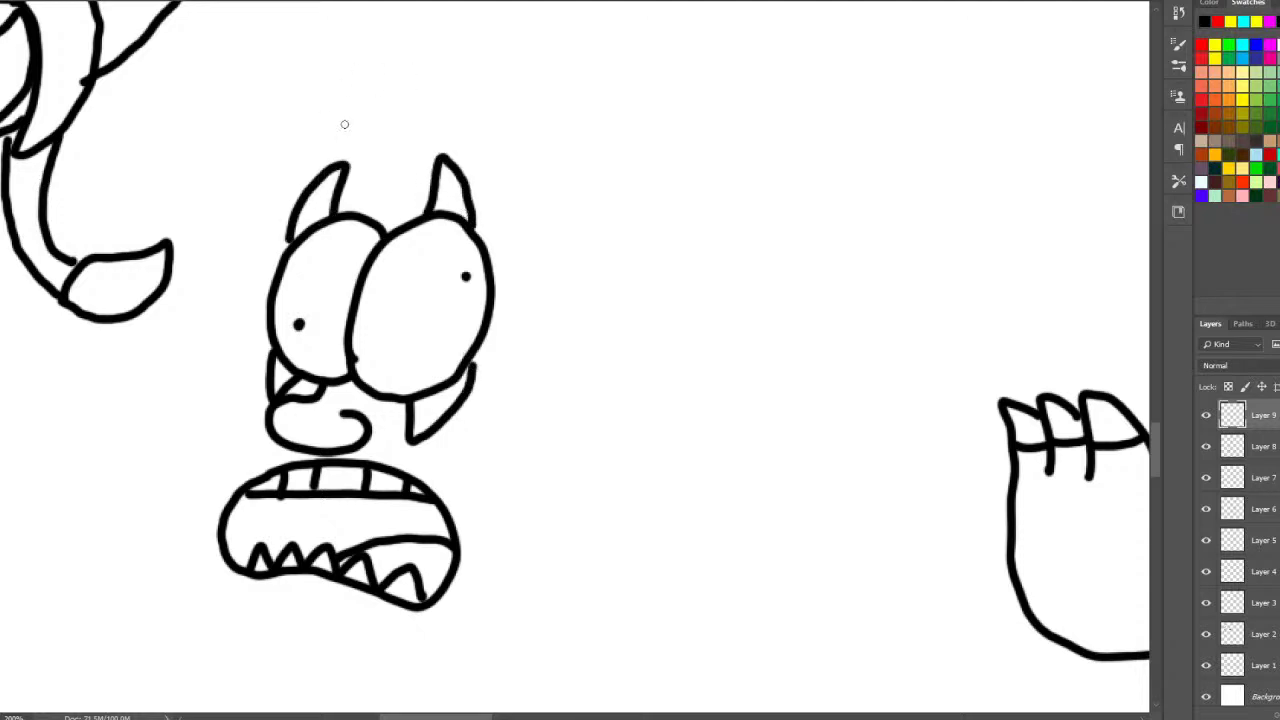
- Outline the tall head with a bulging cheek and rounded chin around the face, and add an ear with inner lines
mouse_move(350, 116)
left_mouse_down()
mouse_move(271, 188)
mouse_move(241, 284)
mouse_move(241, 371)
mouse_move(186, 460)
mouse_move(185, 536)
mouse_move(257, 628)
mouse_move(376, 657)
mouse_move(464, 642)
mouse_move(520, 588)
mouse_move(545, 535)
mouse_move(540, 464)
left_mouse_up()
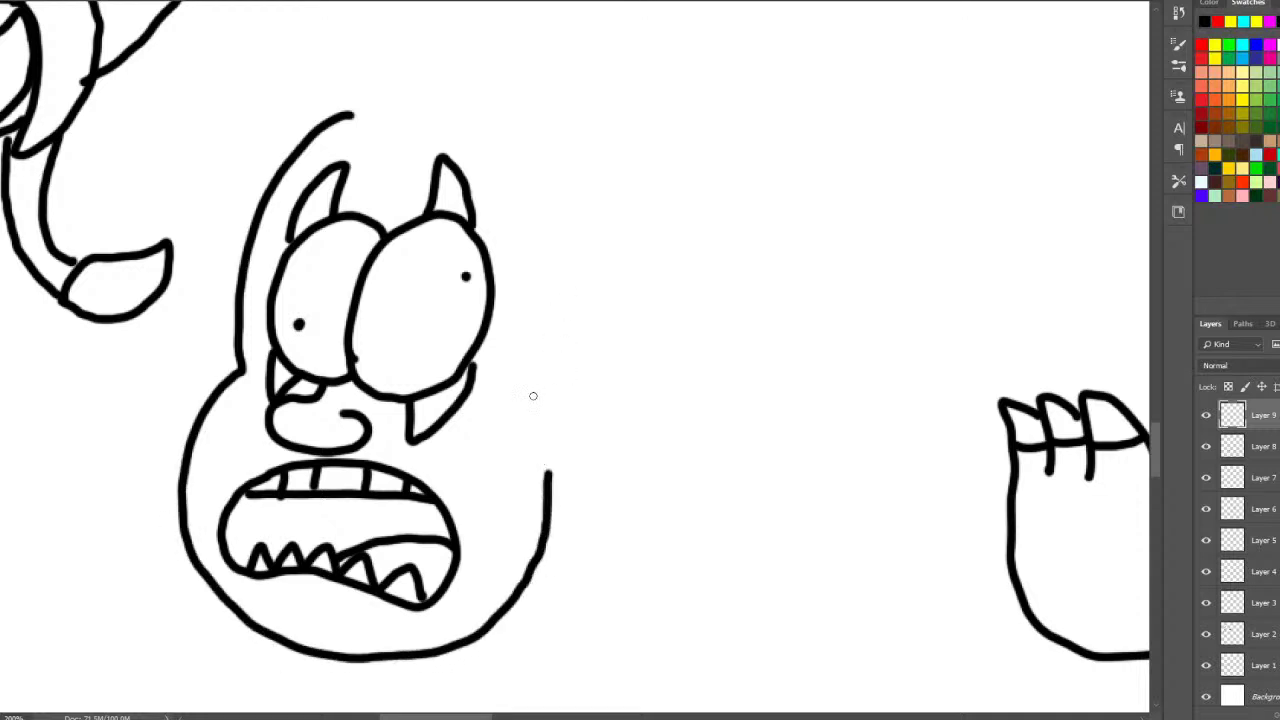
mouse_move(533, 396)
left_mouse_down()
mouse_move(599, 391)
mouse_move(608, 442)
mouse_move(580, 473)
mouse_move(540, 463)
left_mouse_up()
mouse_move(575, 393)
left_mouse_down()
mouse_move(549, 436)
mouse_move(569, 428)
left_mouse_up()
mouse_move(347, 114)
left_mouse_down()
mouse_move(475, 134)
mouse_move(541, 221)
mouse_move(563, 328)
mouse_move(381, 100)
mouse_move(467, 100)
mouse_move(554, 180)
mouse_move(578, 282)
mouse_move(567, 357)
left_mouse_up()
- Draw two rows of three small filled ovals on the forehead between the upper spikes
key("ctrl+z")
mouse_move(384, 138)
left_mouse_down()
mouse_move(357, 156)
mouse_move(403, 160)
mouse_move(357, 200)
left_mouse_up()
left_click_drag(378, 185, 380, 205)
left_click_drag(396, 186, 400, 195)
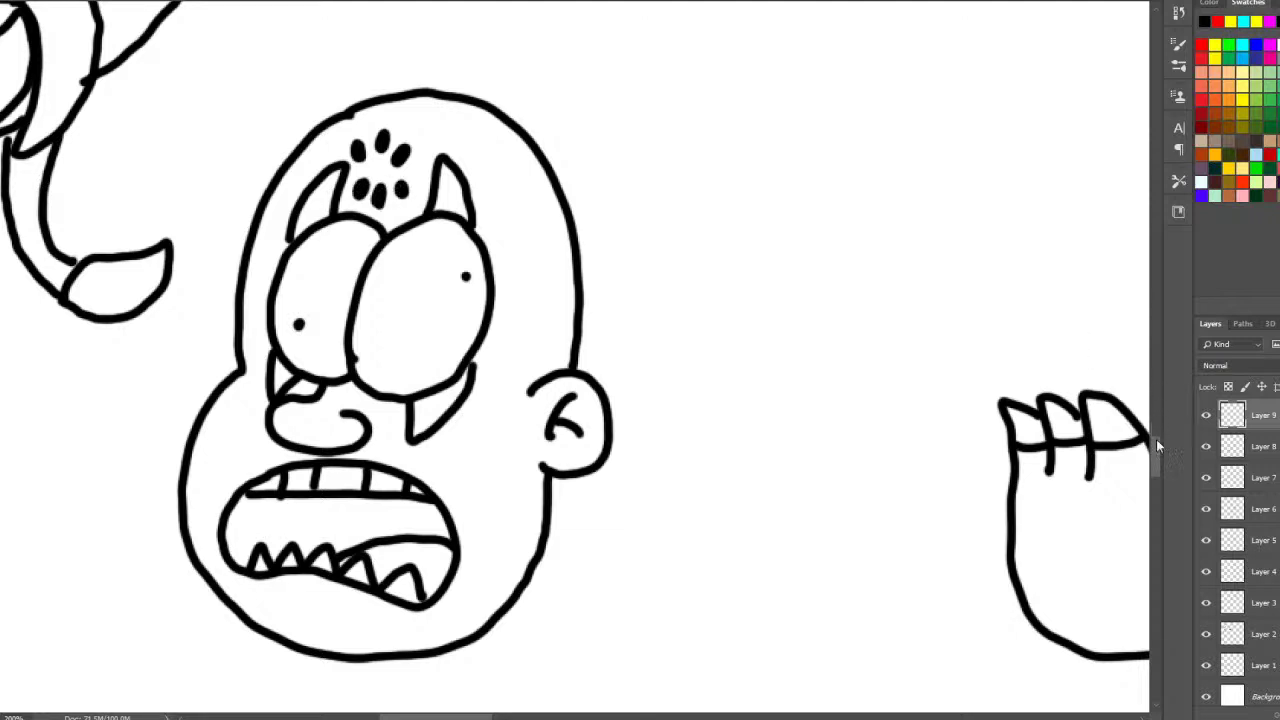
- Draw a raised sleeved arm with an open hand beside the ear, and a bent lower body with an outstretched leg and foot
scroll(1156, 439, "down", 3)
mouse_move(612, 330)
left_mouse_down()
mouse_move(669, 179)
mouse_move(731, 168)
mouse_move(784, 207)
mouse_move(744, 335)
mouse_move(676, 400)
left_mouse_up()
mouse_move(672, 147)
left_mouse_down()
mouse_move(702, 66)
mouse_move(776, 43)
mouse_move(794, 96)
mouse_move(824, 102)
mouse_move(762, 170)
left_mouse_up()
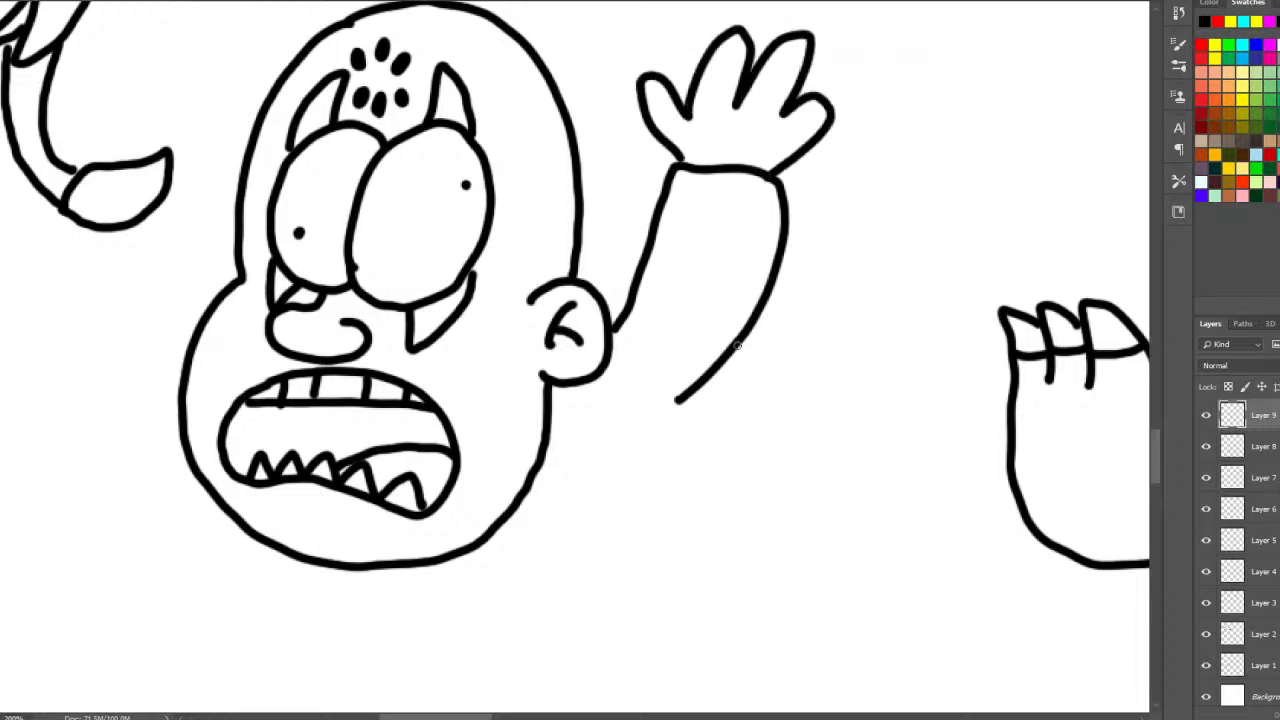
mouse_move(737, 345)
left_mouse_down()
mouse_move(796, 381)
mouse_move(843, 480)
mouse_move(798, 568)
mouse_move(779, 586)
mouse_move(728, 506)
mouse_move(682, 473)
mouse_move(628, 542)
mouse_move(562, 527)
mouse_move(566, 623)
mouse_move(649, 653)
mouse_move(621, 546)
left_mouse_up()
left_click_drag(655, 645, 768, 580)
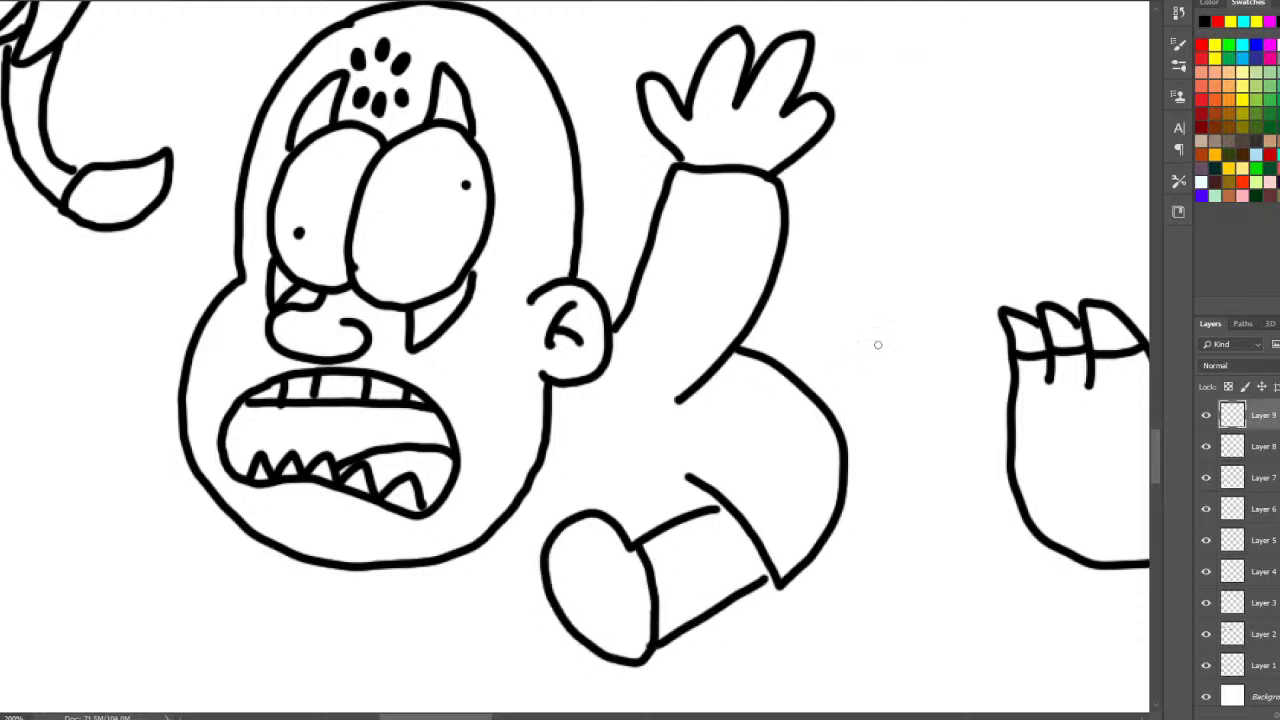
- Draw a jagged impact burst line behind the character's lower body
mouse_move(850, 373)
left_mouse_down()
mouse_move(893, 382)
mouse_move(926, 433)
mouse_move(920, 517)
mouse_move(878, 578)
mouse_move(903, 604)
left_mouse_up()
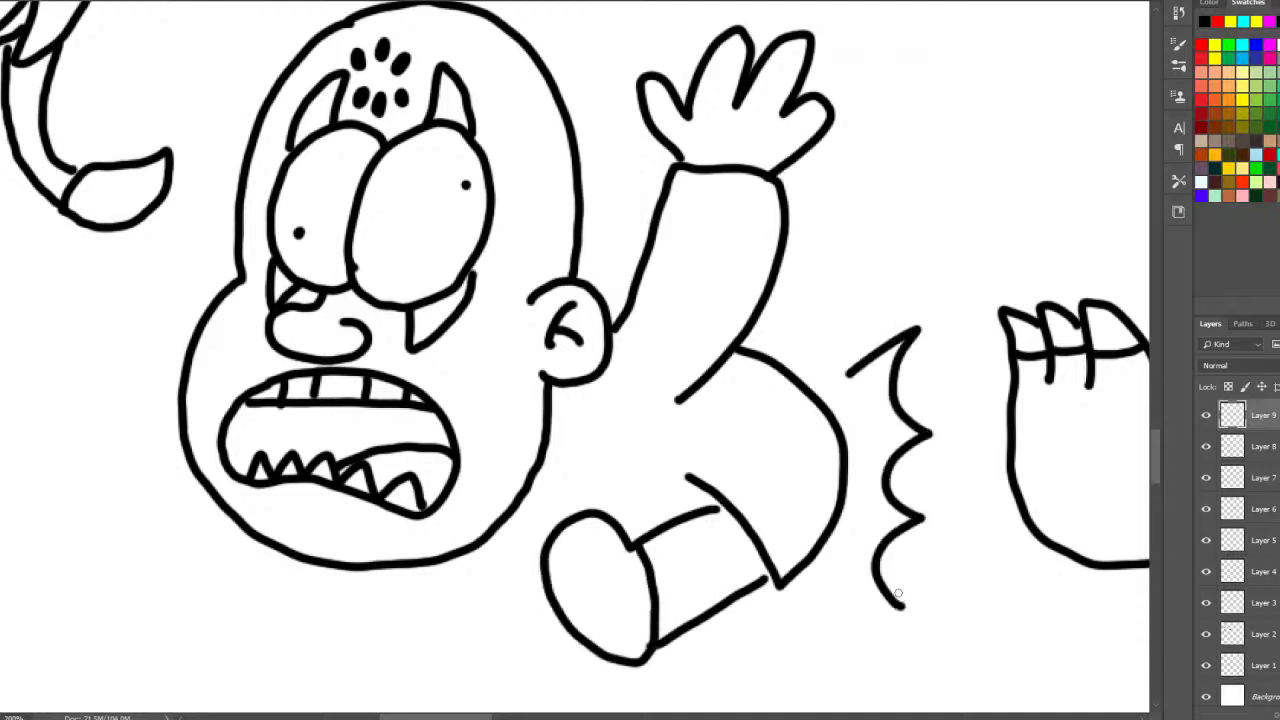
left_click_drag(936, 362, 972, 347)
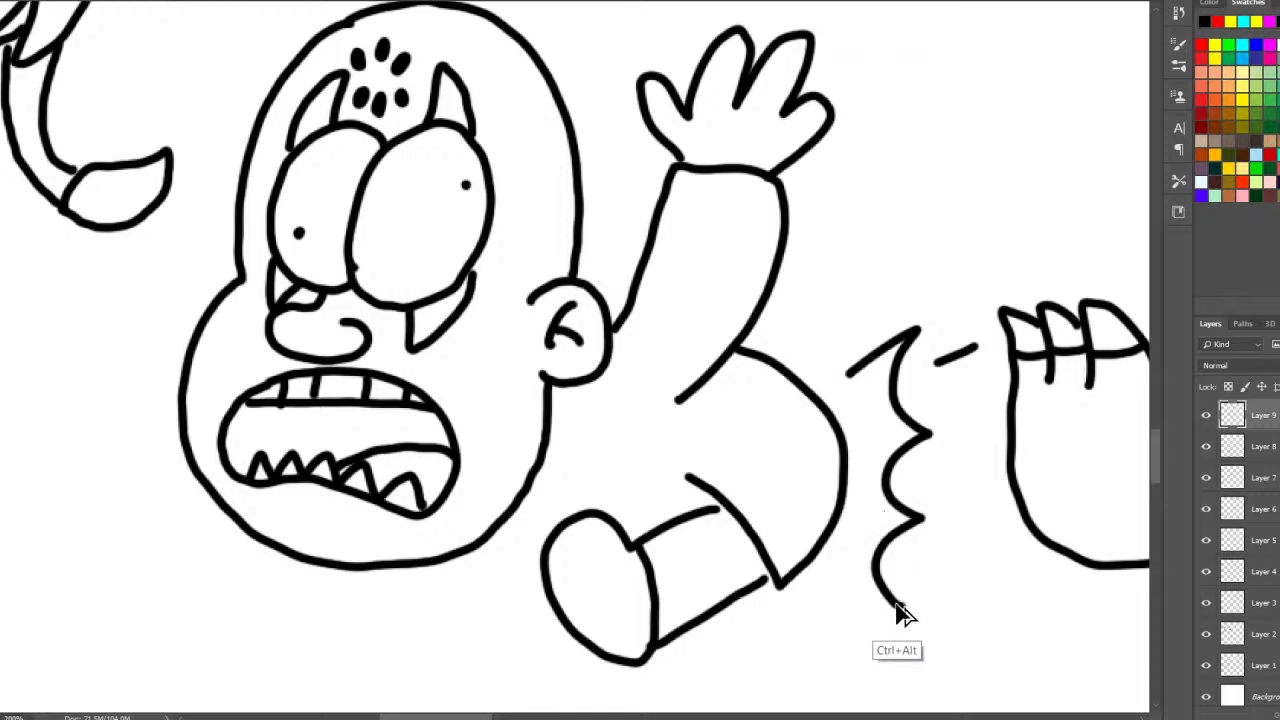
key("ctrl+alt+z")
left_click_drag(903, 601, 840, 597)
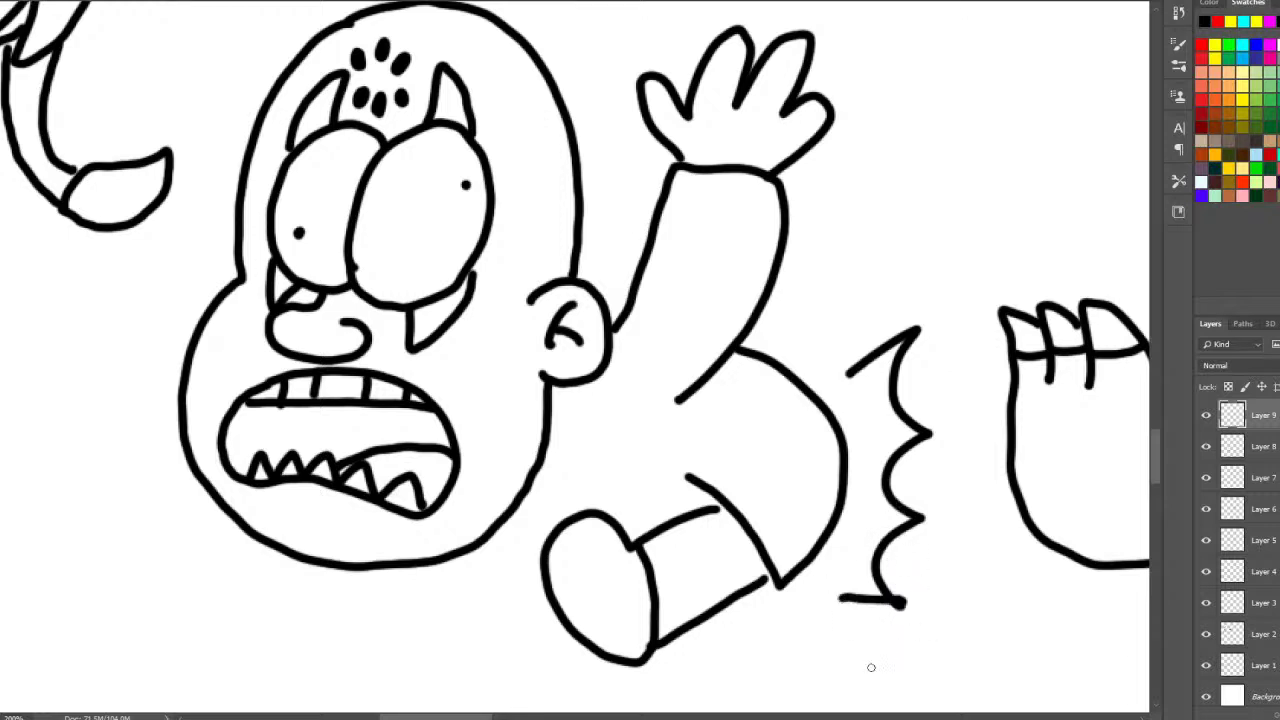
left_click_drag(871, 667, 795, 614)
mouse_move(966, 594)
left_mouse_down()
mouse_move(920, 548)
mouse_move(895, 588)
left_mouse_up()
key("ctrl+alt+z")
key("ctrl+alt+z")
key("ctrl+alt+z")
left_click_drag(848, 660, 791, 621)
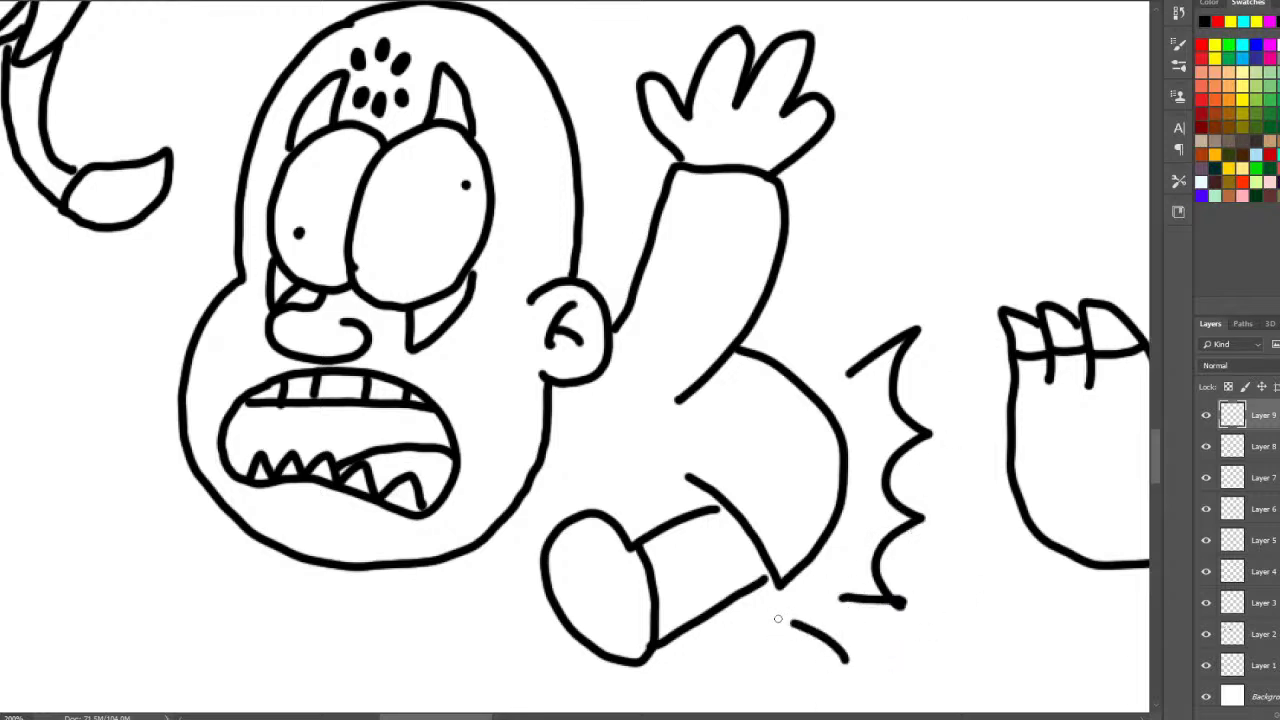
left_click_drag(962, 592, 902, 556)
left_click_drag(969, 496, 918, 464)
key("ctrl+alt+z")
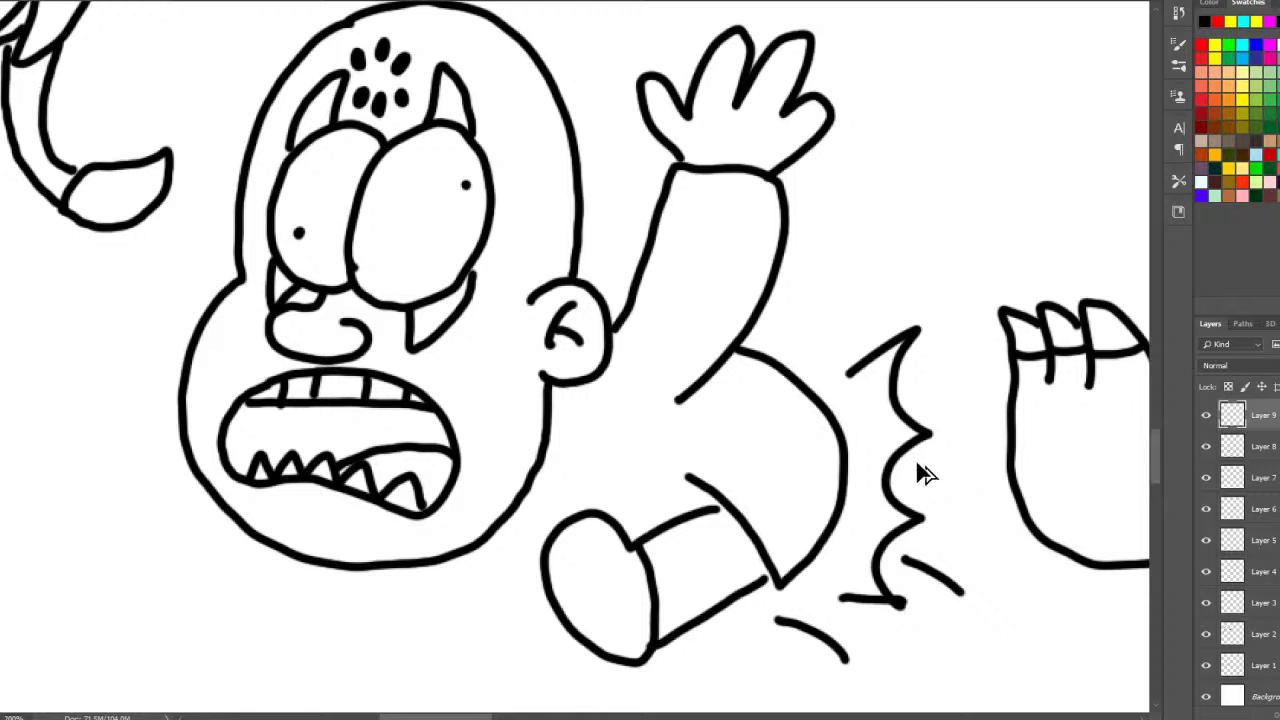
key("ctrl+alt+z")
key("ctrl+alt+z")
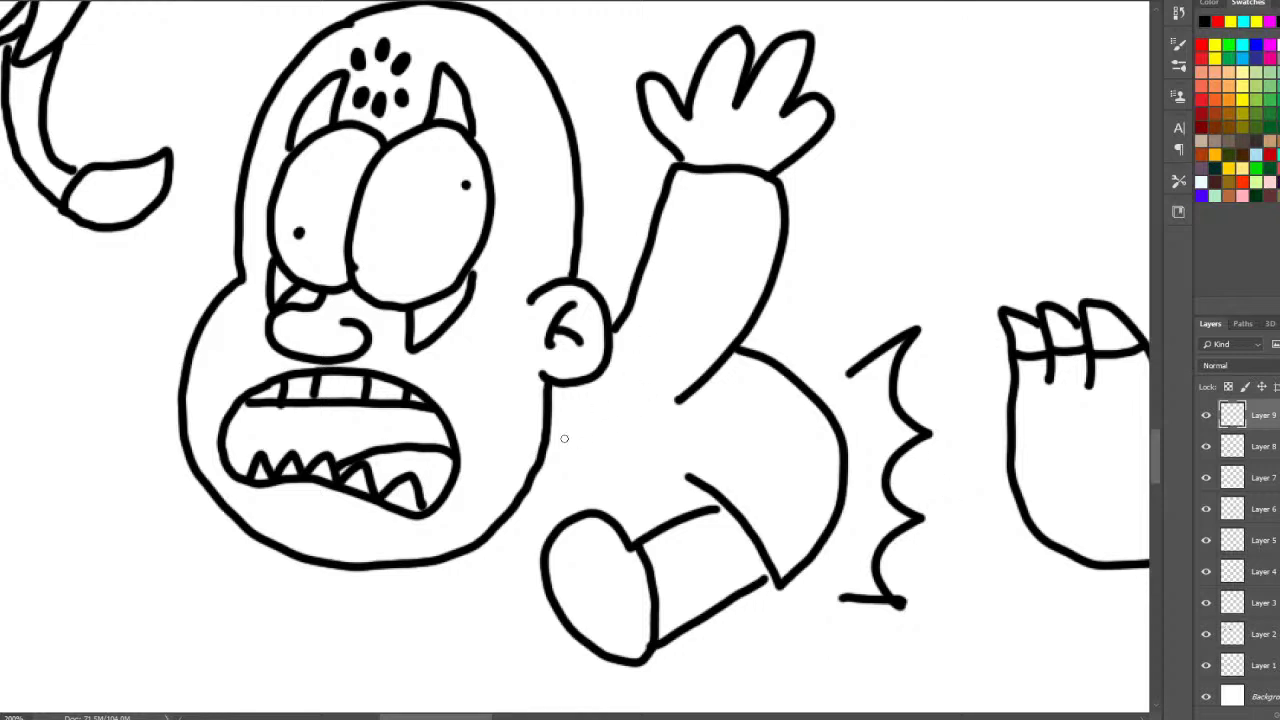
- Draw the second leg and foot behind the first, and close the torso with a curved line to the jaw
left_click(552, 440)
mouse_move(686, 474)
left_mouse_down()
mouse_move(597, 486)
mouse_move(606, 509)
mouse_move(554, 463)
left_mouse_up()
left_click_drag(506, 513, 543, 545)
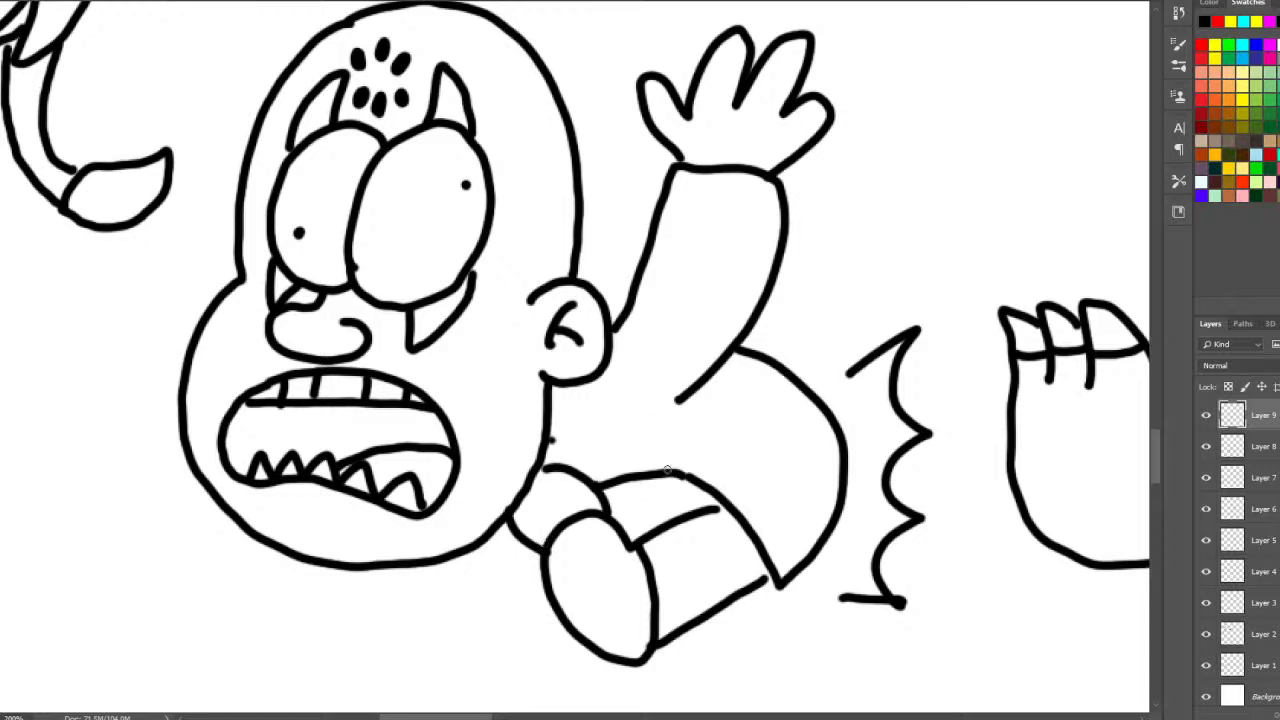
left_click_drag(668, 470, 542, 429)
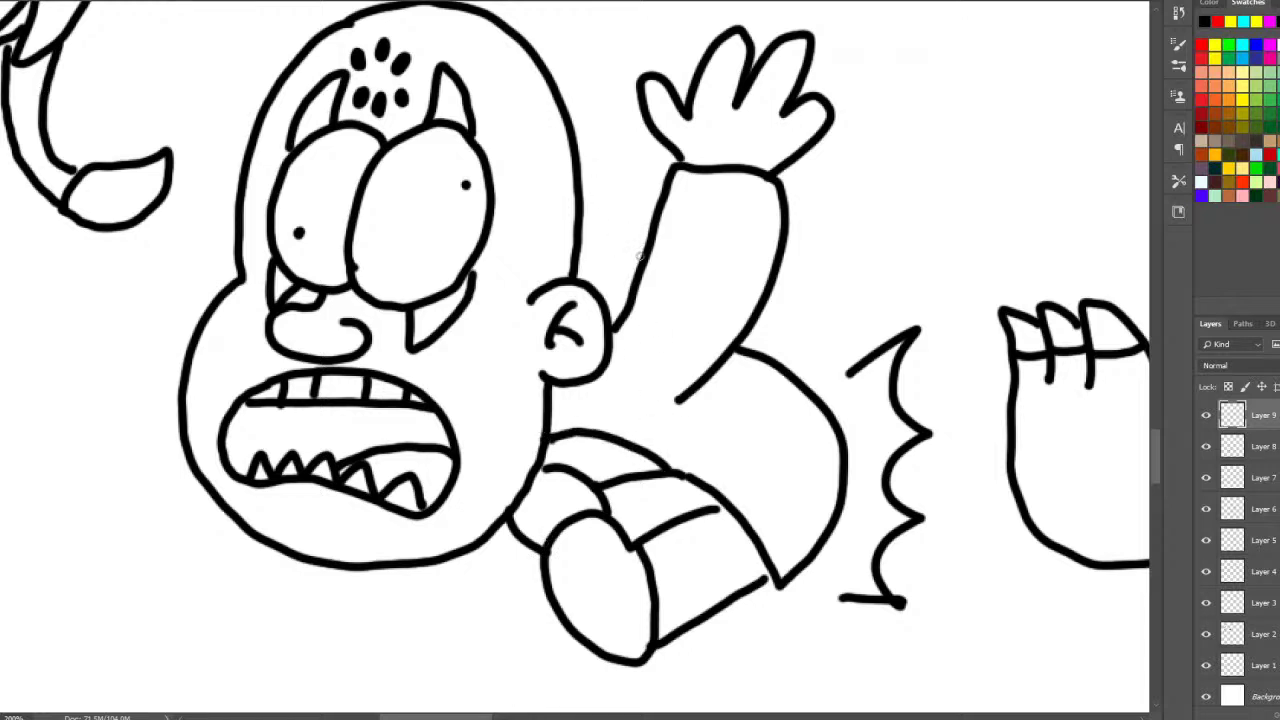
- Draw the bald character's second raised arm with its hand, partly hidden behind the head
mouse_move(638, 262)
left_mouse_down()
mouse_move(627, 170)
mouse_move(576, 150)
mouse_move(626, 150)
mouse_move(612, 68)
mouse_move(593, 97)
mouse_move(566, 47)
mouse_move(528, 44)
left_mouse_up()
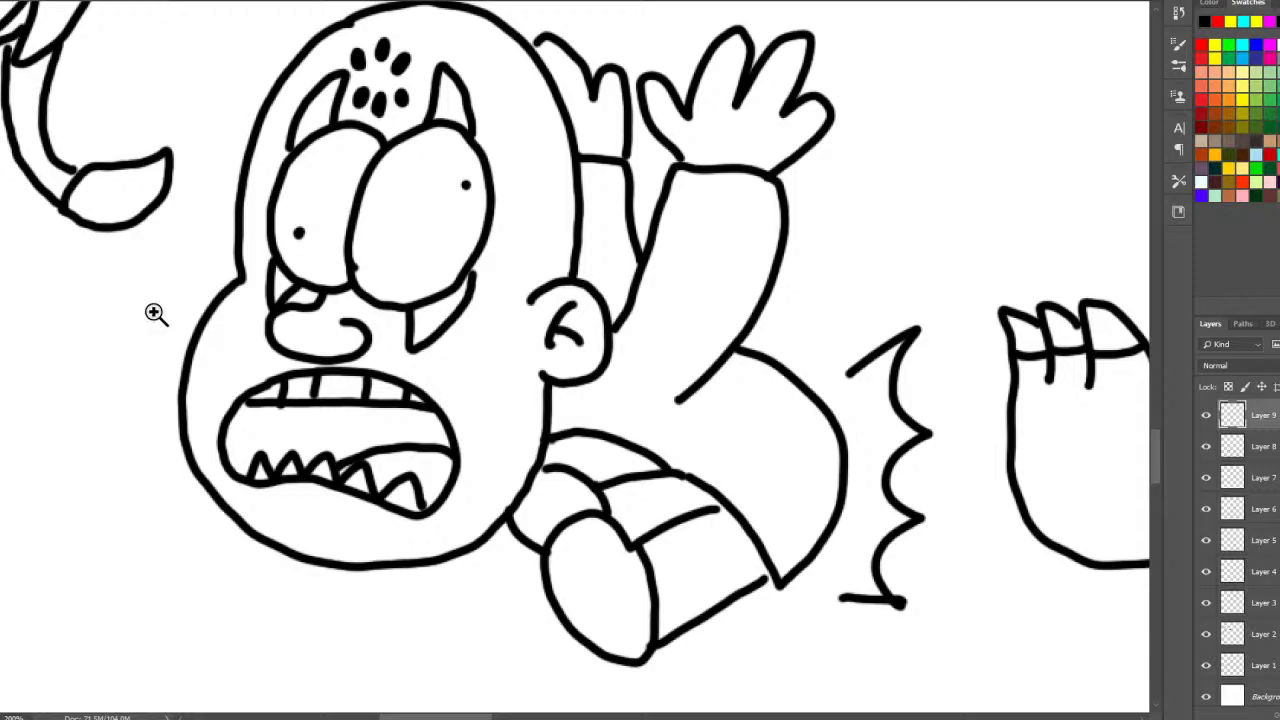
left_click(680, 502, "alt")
left_click(925, 560)
left_click(925, 560)
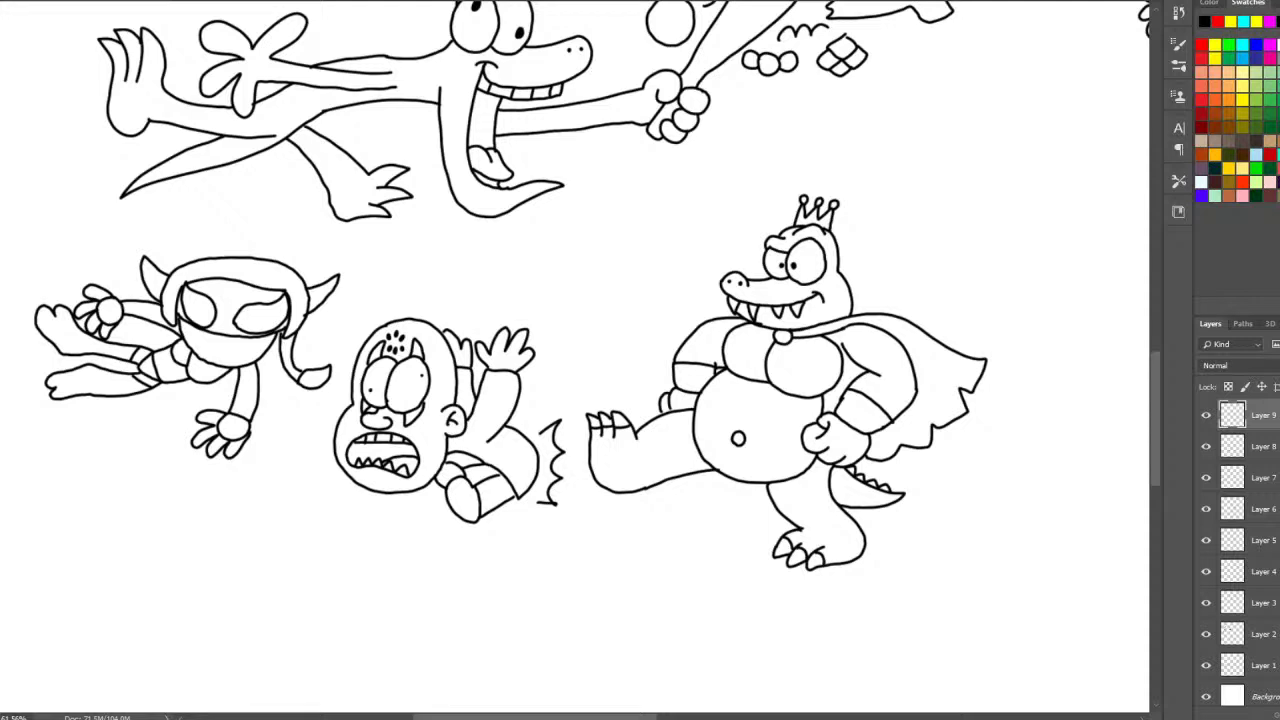
- Draw two large round eyes with round inner pupils in the empty area beyond the crocodile's cape
mouse_move(576, 715)
left_mouse_down()
mouse_move(766, 700)
mouse_move(660, 700)
left_mouse_up()
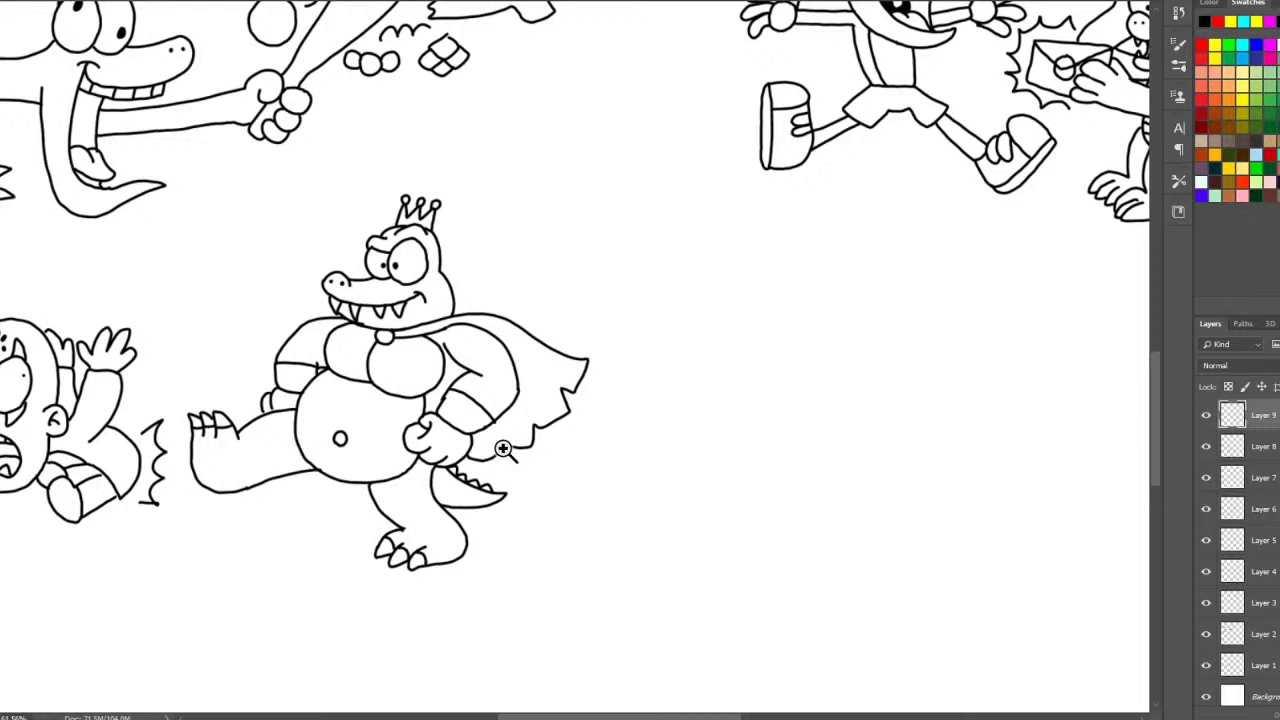
key("z")
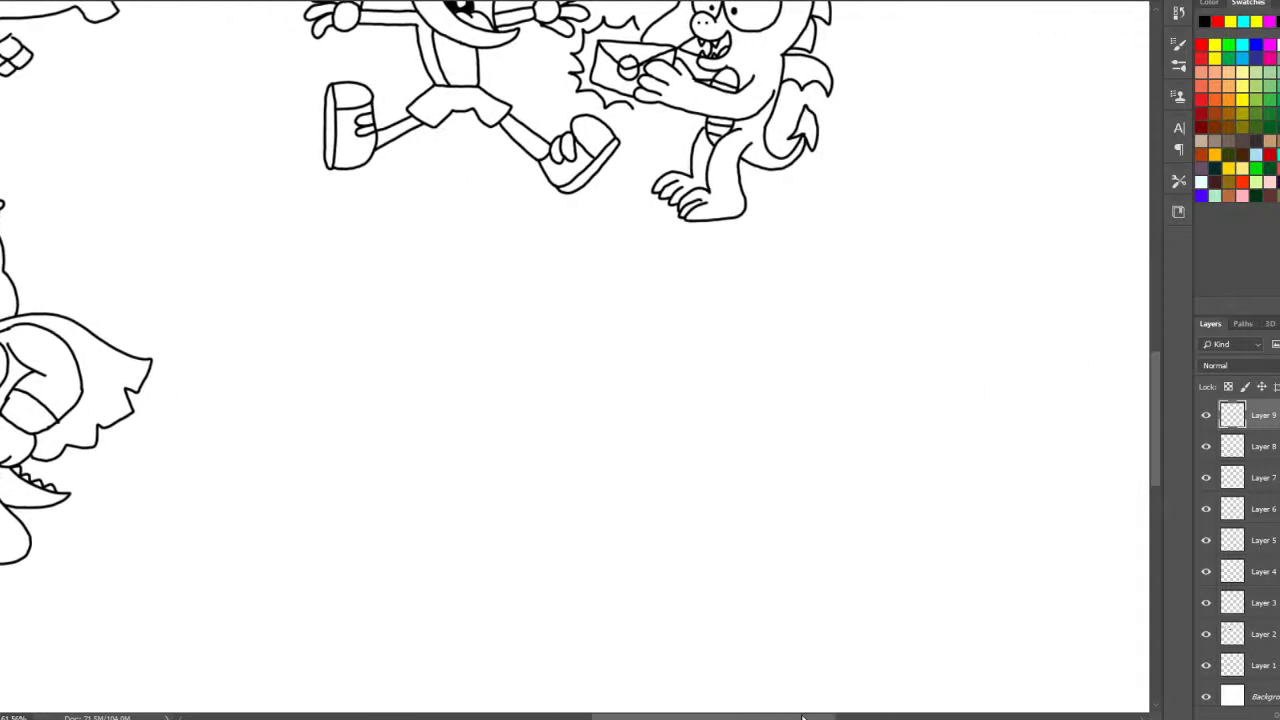
left_click(223, 446)
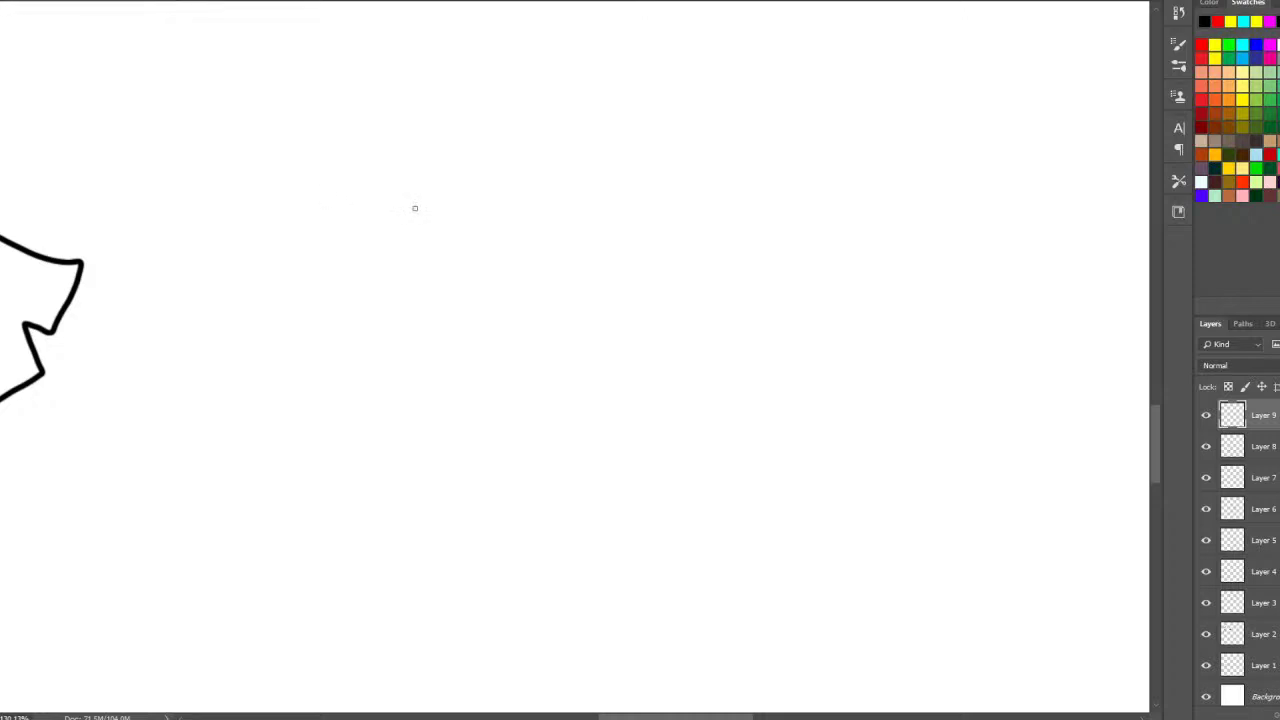
mouse_move(445, 202)
left_mouse_down()
mouse_move(392, 222)
mouse_move(377, 297)
mouse_move(455, 317)
left_mouse_up()
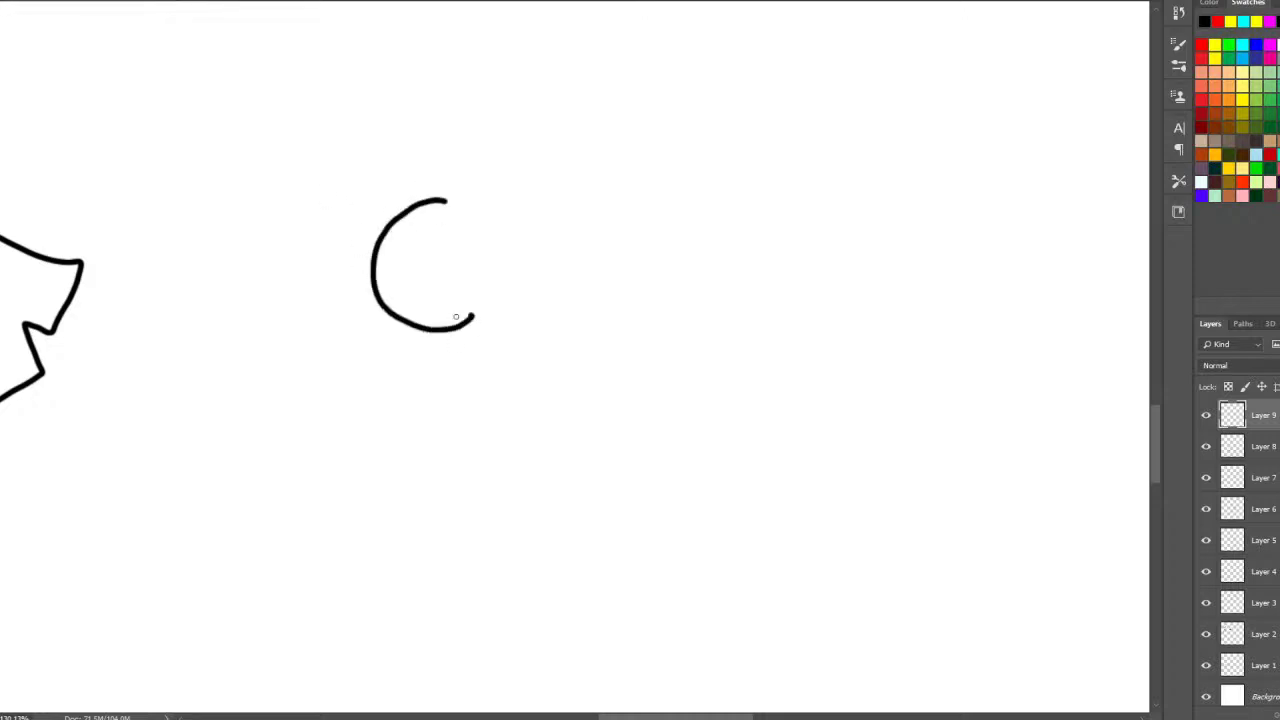
left_click_drag(298, 201, 357, 211)
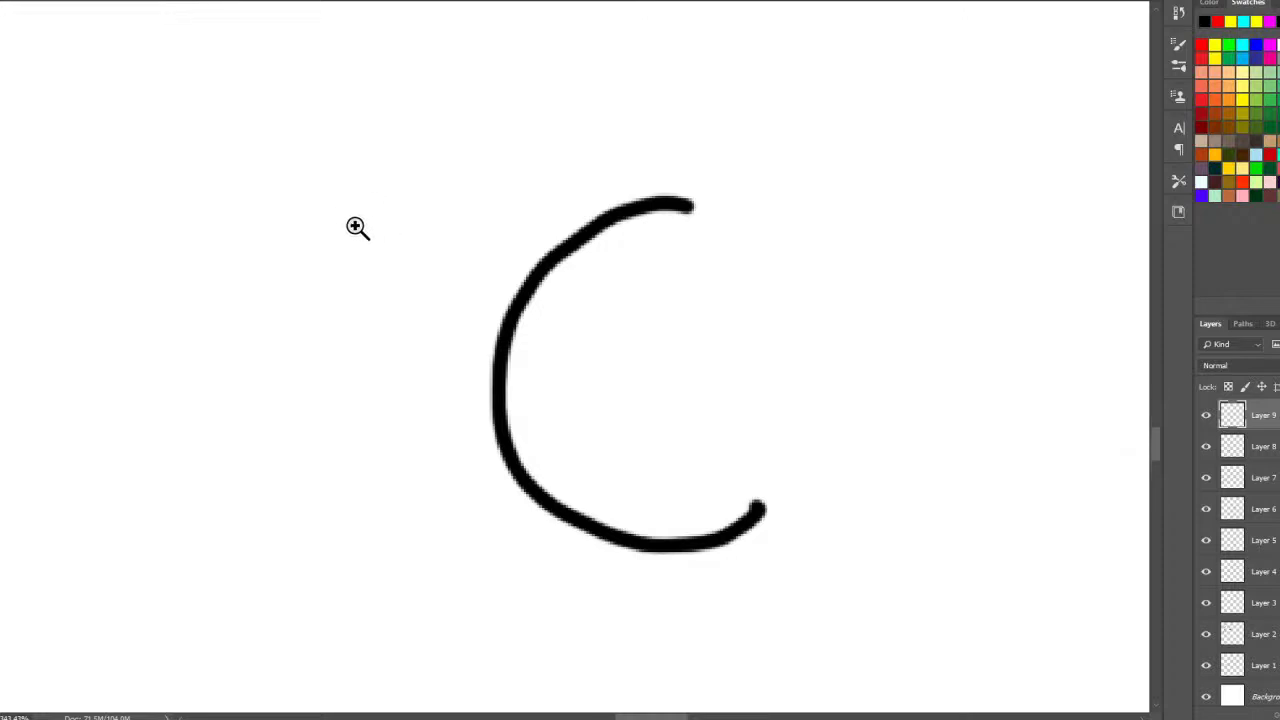
left_click(330, 226, "alt")
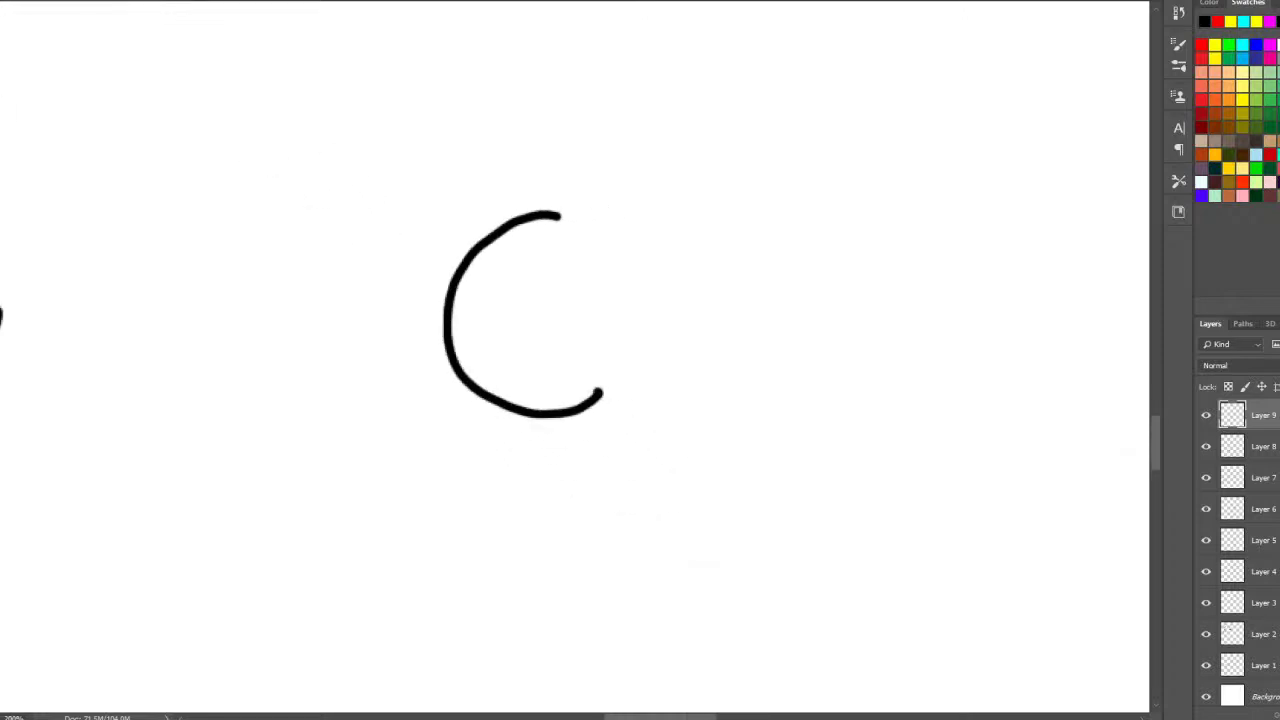
key("ctrl+z")
mouse_move(544, 196)
left_mouse_down()
mouse_move(460, 271)
mouse_move(603, 309)
mouse_move(585, 203)
mouse_move(524, 195)
mouse_move(497, 250)
mouse_move(558, 306)
mouse_move(545, 225)
mouse_move(520, 216)
left_mouse_up()
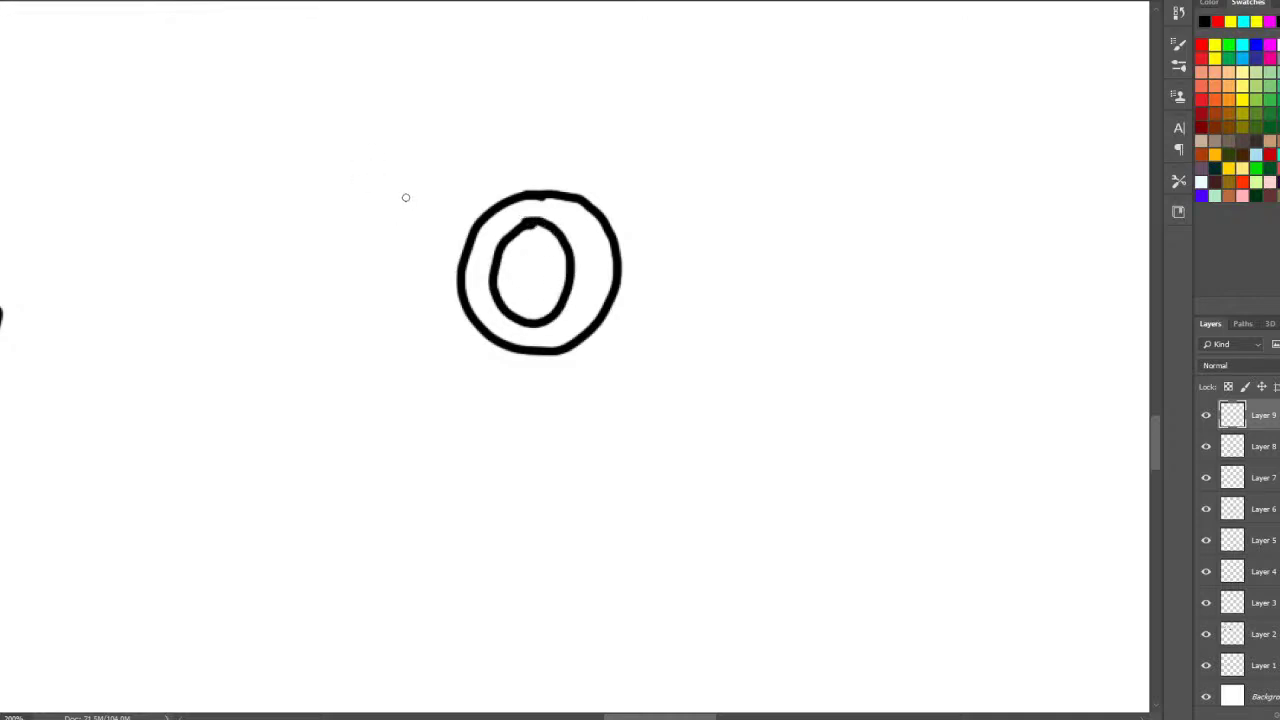
mouse_move(406, 197)
left_mouse_down()
mouse_move(342, 322)
mouse_move(435, 254)
mouse_move(393, 189)
mouse_move(360, 331)
mouse_move(443, 237)
mouse_move(380, 190)
left_mouse_up()
key("ctrl+z")
mouse_move(364, 295)
left_mouse_down()
mouse_move(381, 254)
mouse_move(418, 283)
mouse_move(400, 315)
mouse_move(352, 280)
left_mouse_up()
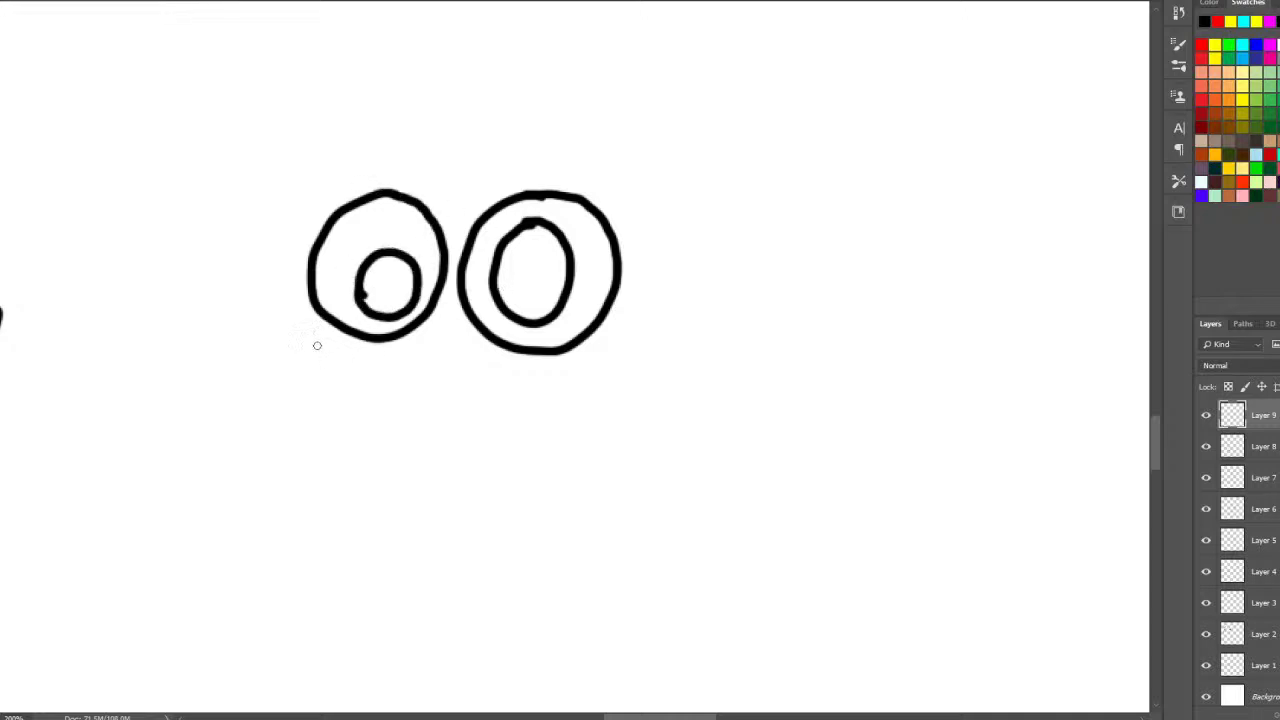
- Draw a wide smiling mouth line below the eyes and enclose it with thick rounded lips
mouse_move(317, 345)
left_mouse_down()
mouse_move(437, 400)
mouse_move(583, 391)
mouse_move(606, 370)
left_mouse_up()
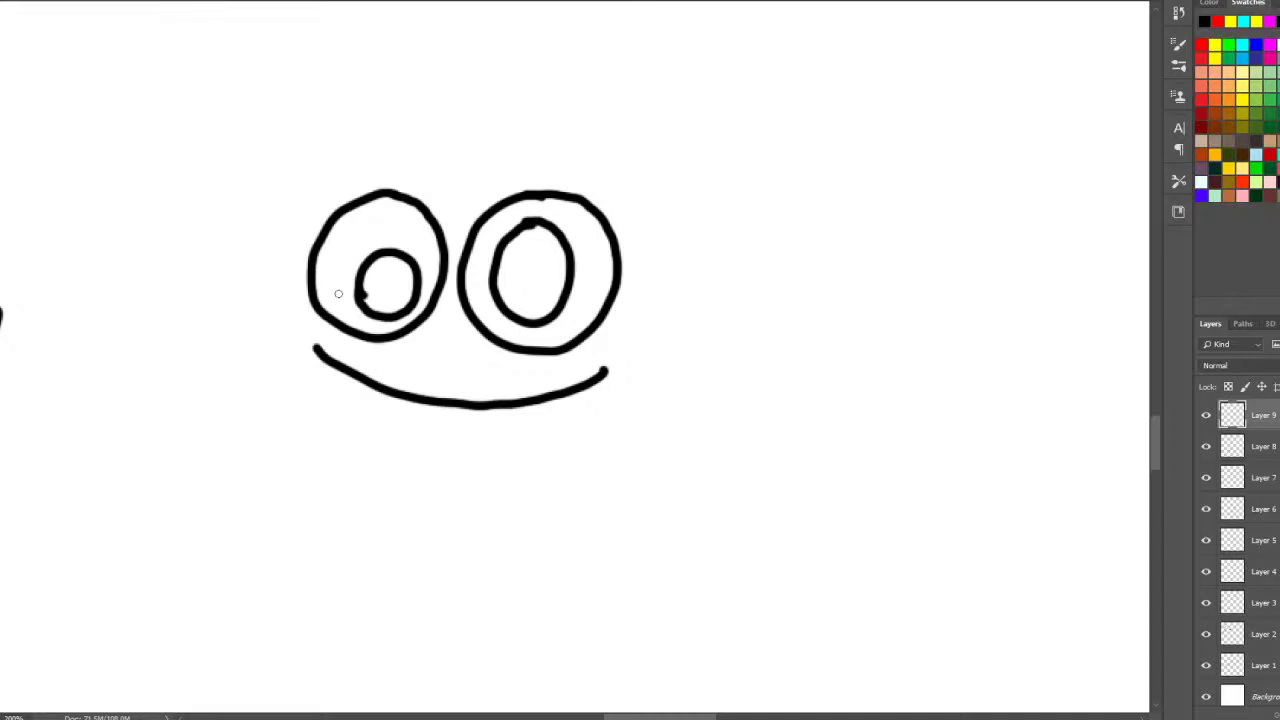
key("ctrl+z")
mouse_move(322, 350)
left_mouse_down()
mouse_move(429, 389)
mouse_move(573, 374)
left_mouse_up()
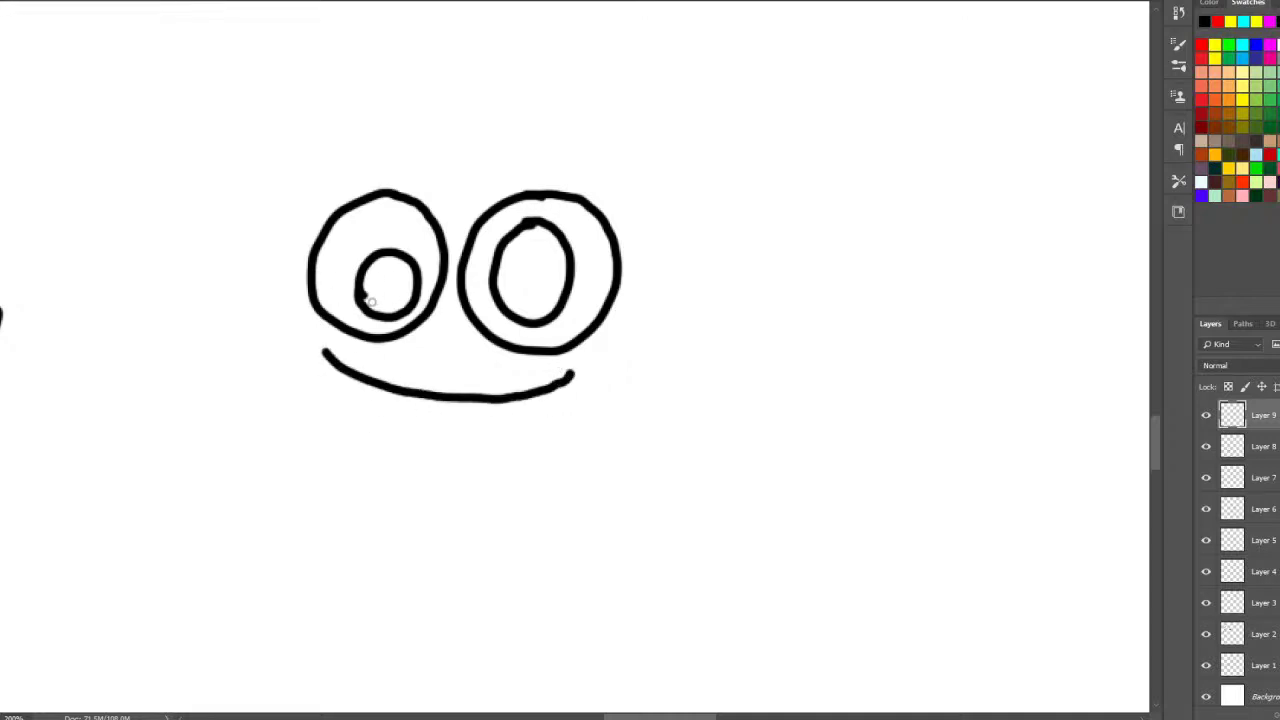
mouse_move(395, 362)
left_mouse_down()
mouse_move(296, 338)
mouse_move(403, 422)
mouse_move(556, 430)
mouse_move(602, 364)
mouse_move(384, 354)
left_mouse_up()
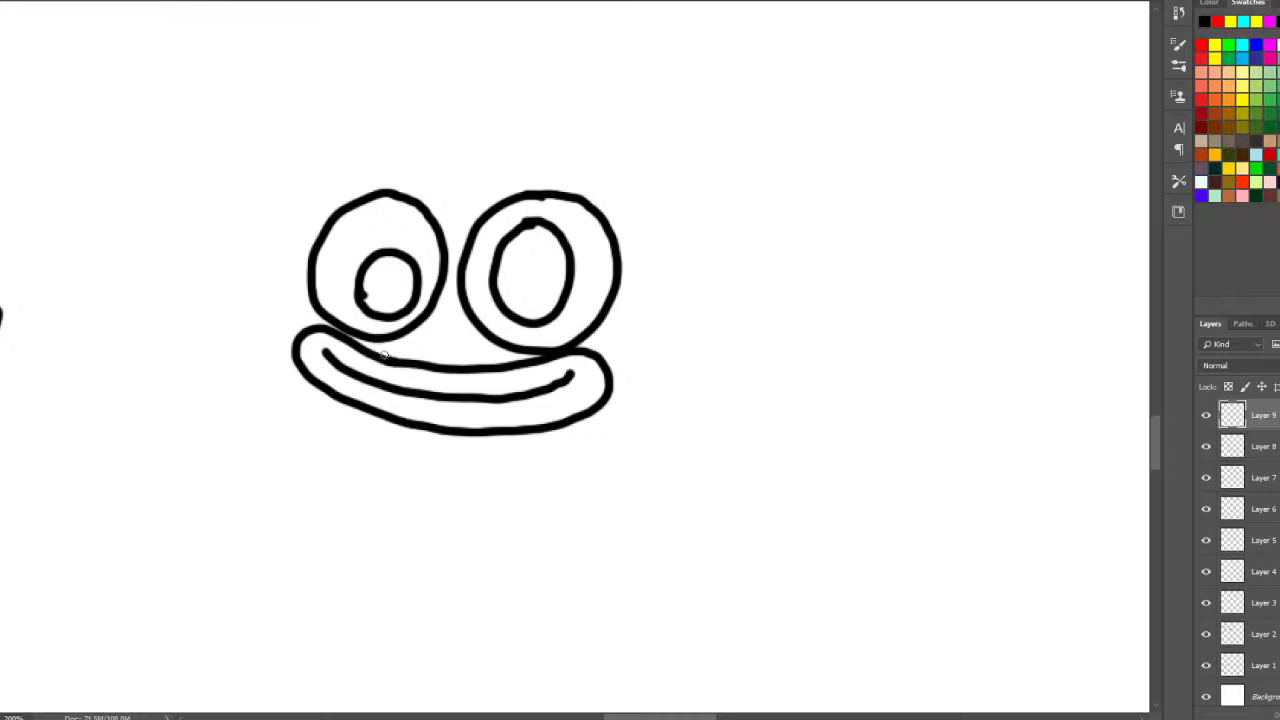
- Draw the head outline around the eyes, topped by a pointed hat with a five-loop tuft and three small spikes under its brim
scroll(1145, 400, "up", 5)
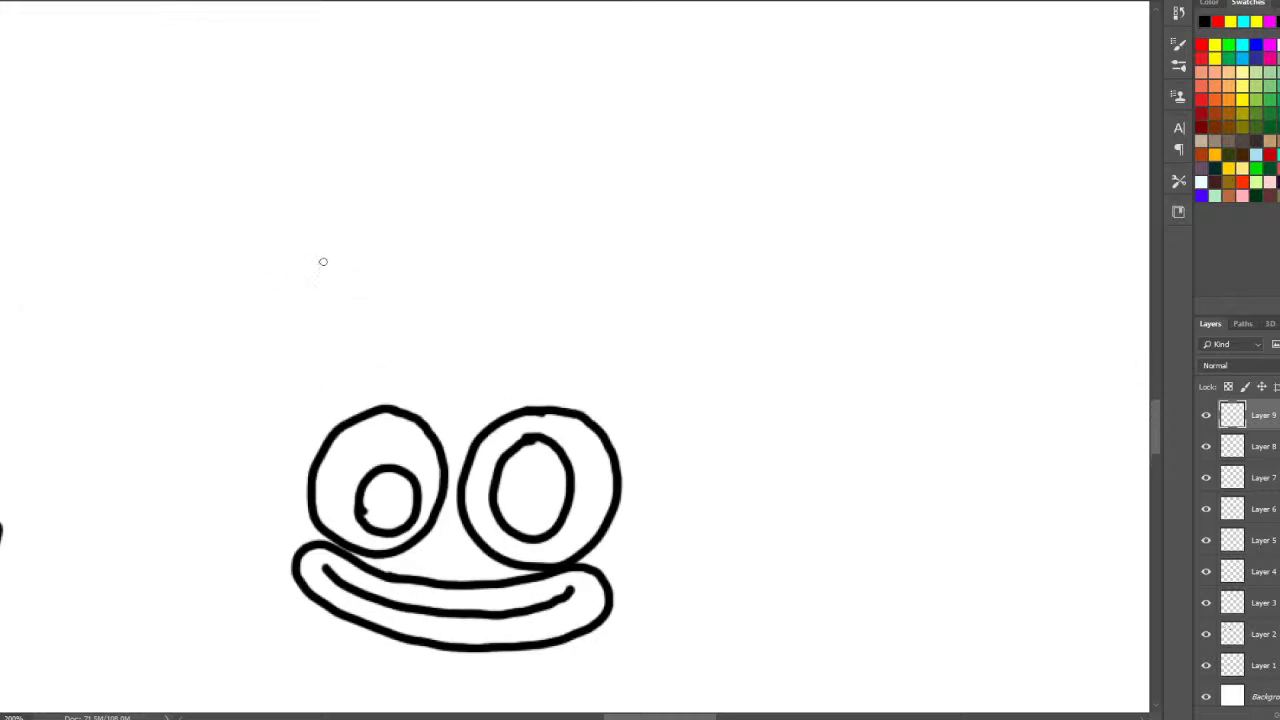
mouse_move(299, 546)
left_mouse_down()
mouse_move(337, 383)
mouse_move(398, 312)
mouse_move(637, 318)
mouse_move(617, 60)
mouse_move(390, 300)
left_mouse_up()
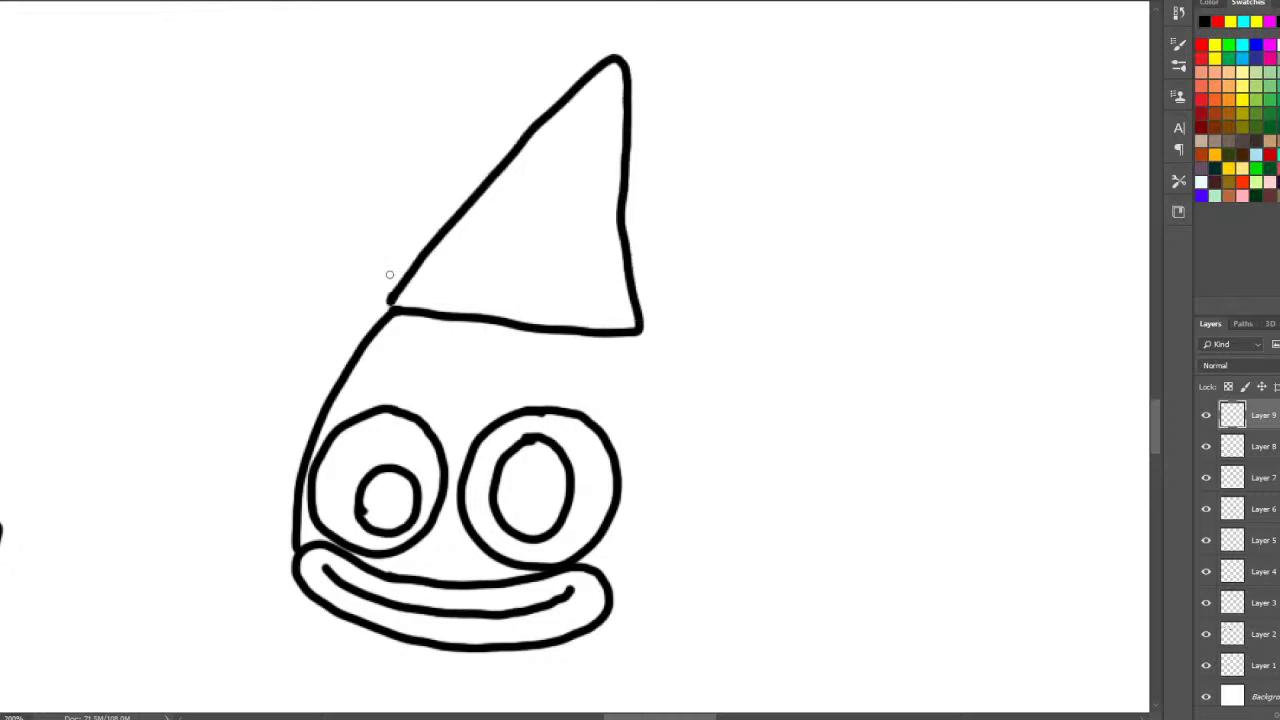
mouse_move(613, 58)
left_mouse_down()
mouse_move(607, 29)
mouse_move(617, 58)
mouse_move(657, 46)
mouse_move(663, 80)
mouse_move(600, 68)
mouse_move(616, 59)
left_mouse_up()
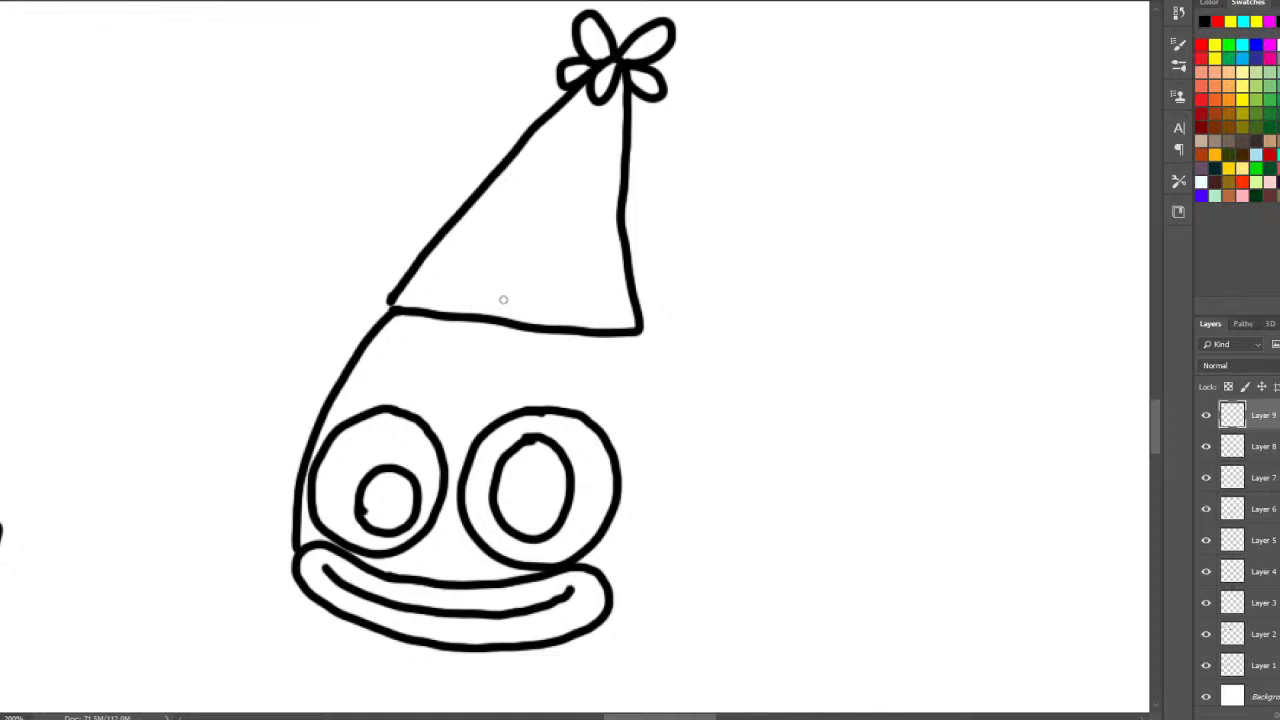
mouse_move(617, 337)
left_mouse_down()
mouse_move(631, 450)
mouse_move(605, 590)
left_mouse_up()
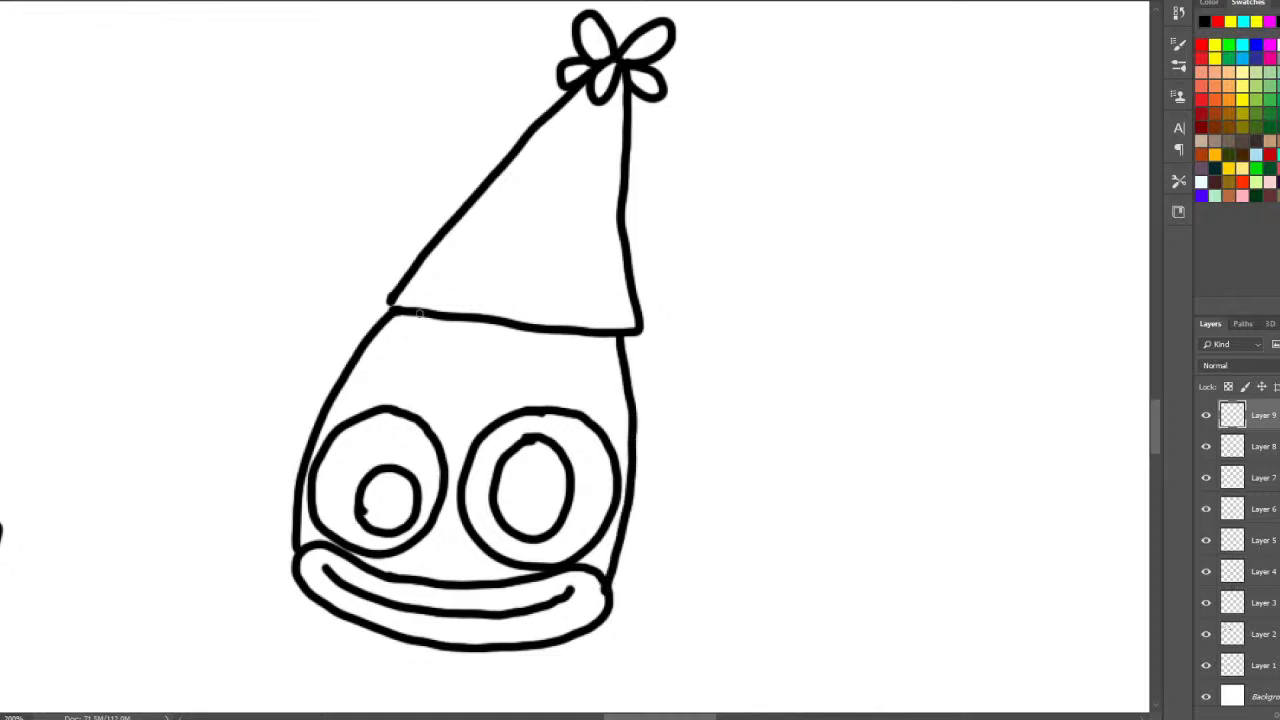
mouse_move(411, 317)
left_mouse_down()
mouse_move(424, 345)
mouse_move(437, 318)
mouse_move(476, 362)
mouse_move(511, 321)
mouse_move(545, 380)
mouse_move(578, 333)
left_mouse_up()
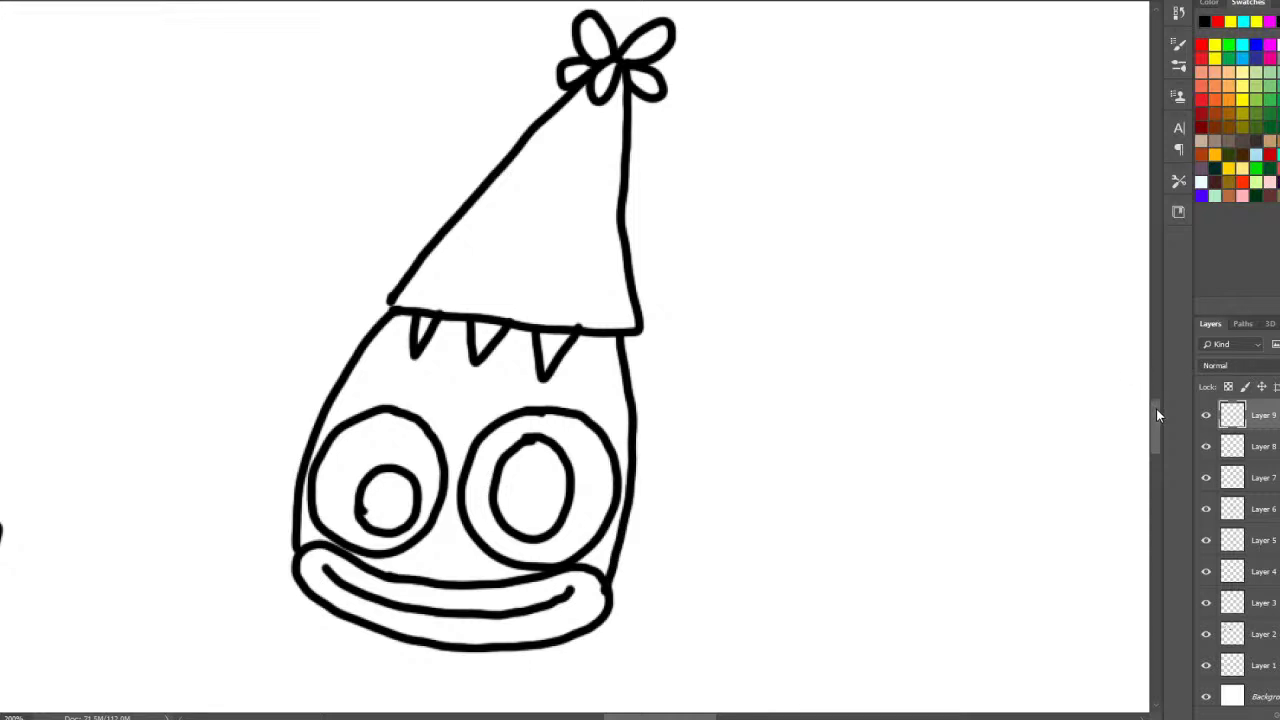
left_click_drag(1156, 415, 1152, 431)
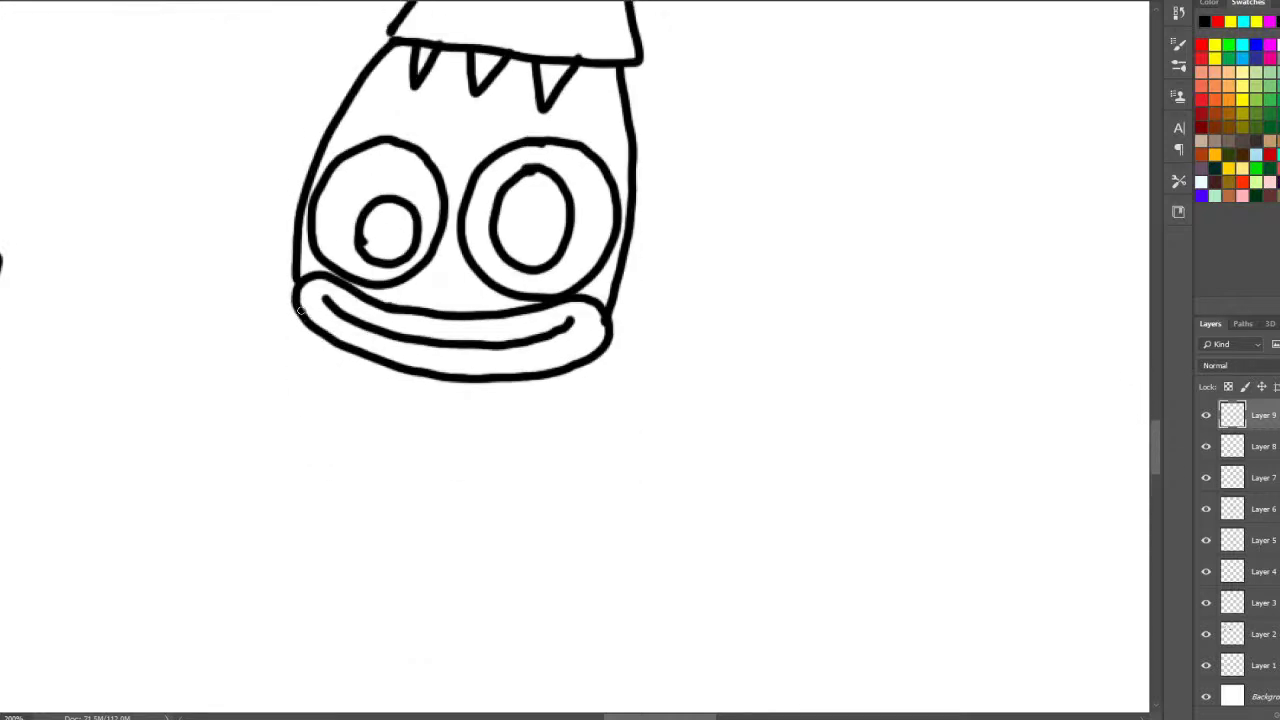
left_click_drag(300, 310, 365, 421)
left_click_drag(586, 357, 503, 443)
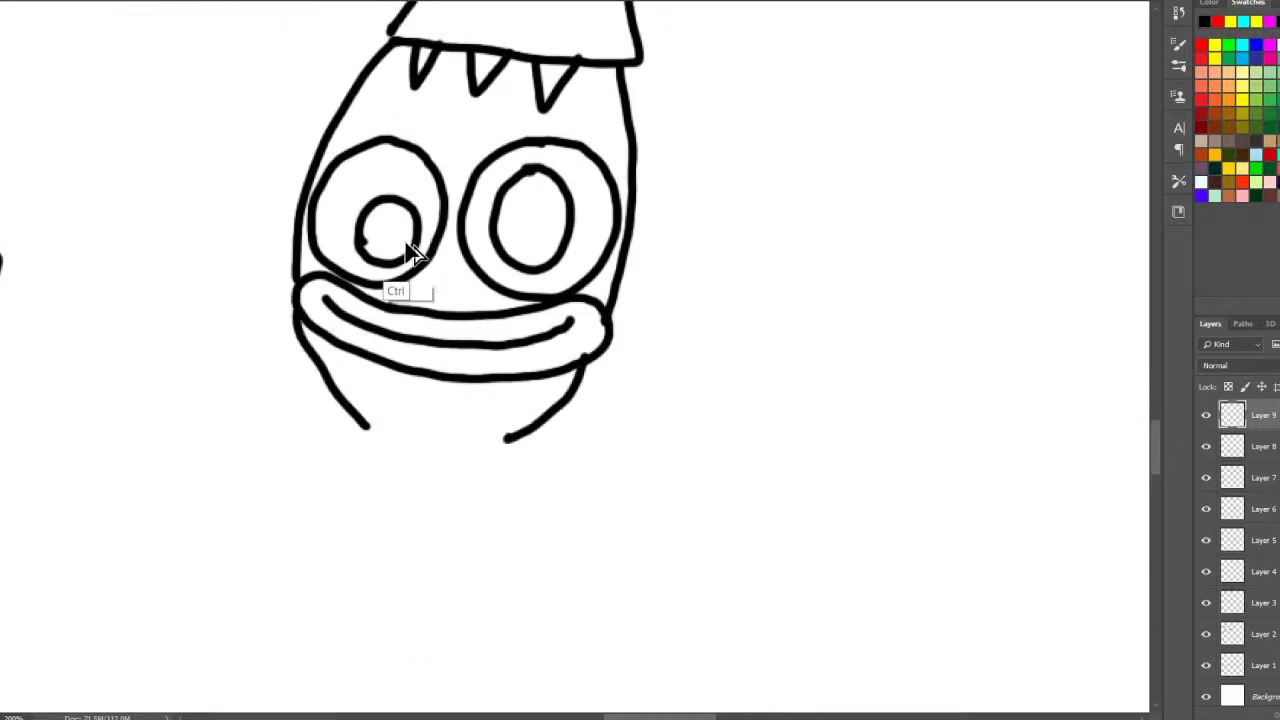
key("ctrl+alt+z")
key("ctrl+alt+z")
- Draw the tapering jaw below the lips and extend it into a long, narrow handle-like body ending in a rounded knob
left_click_drag(300, 322, 362, 426)
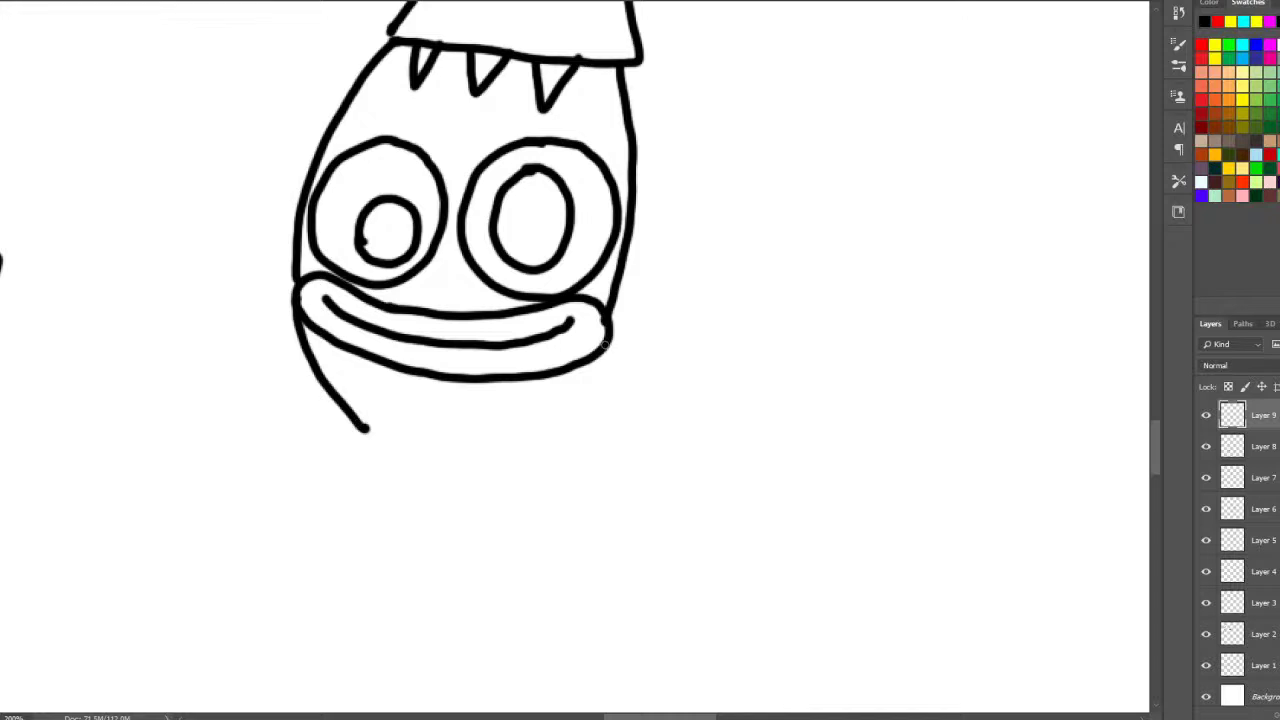
left_click_drag(604, 344, 498, 449)
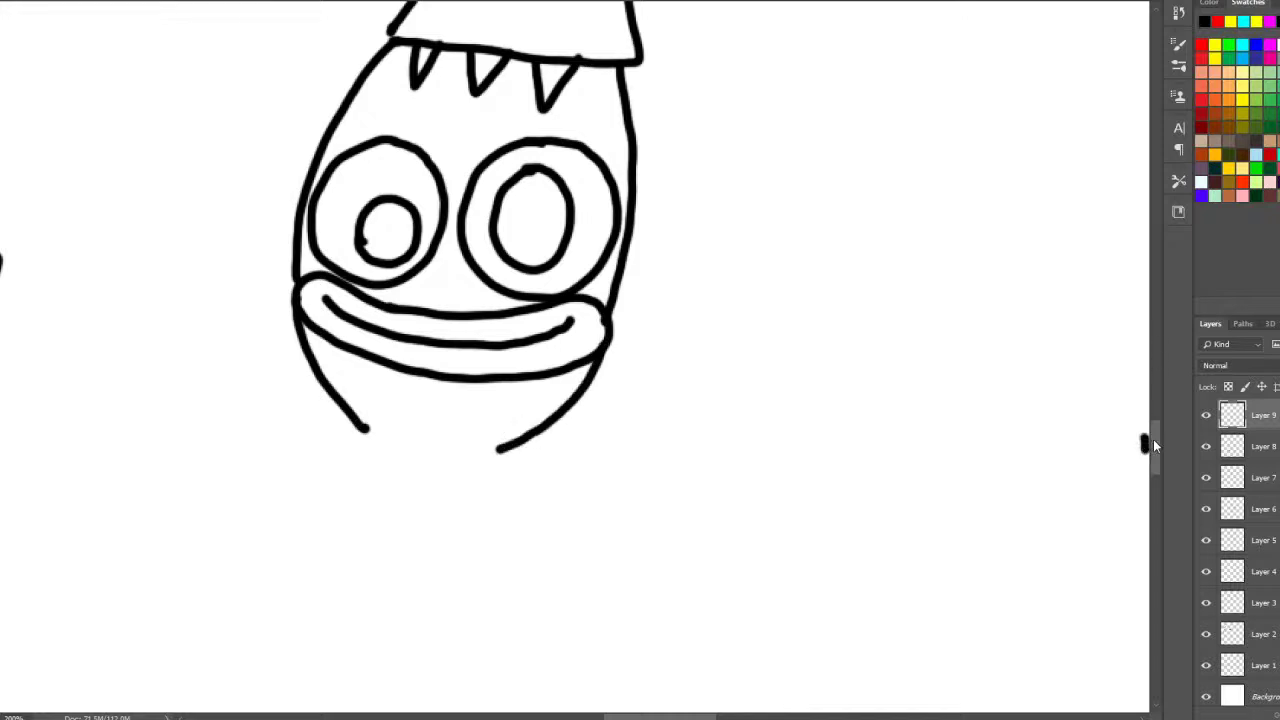
left_click_drag(1146, 443, 1143, 271)
mouse_move(367, 254)
left_mouse_down()
mouse_move(380, 277)
mouse_move(366, 460)
left_mouse_up()
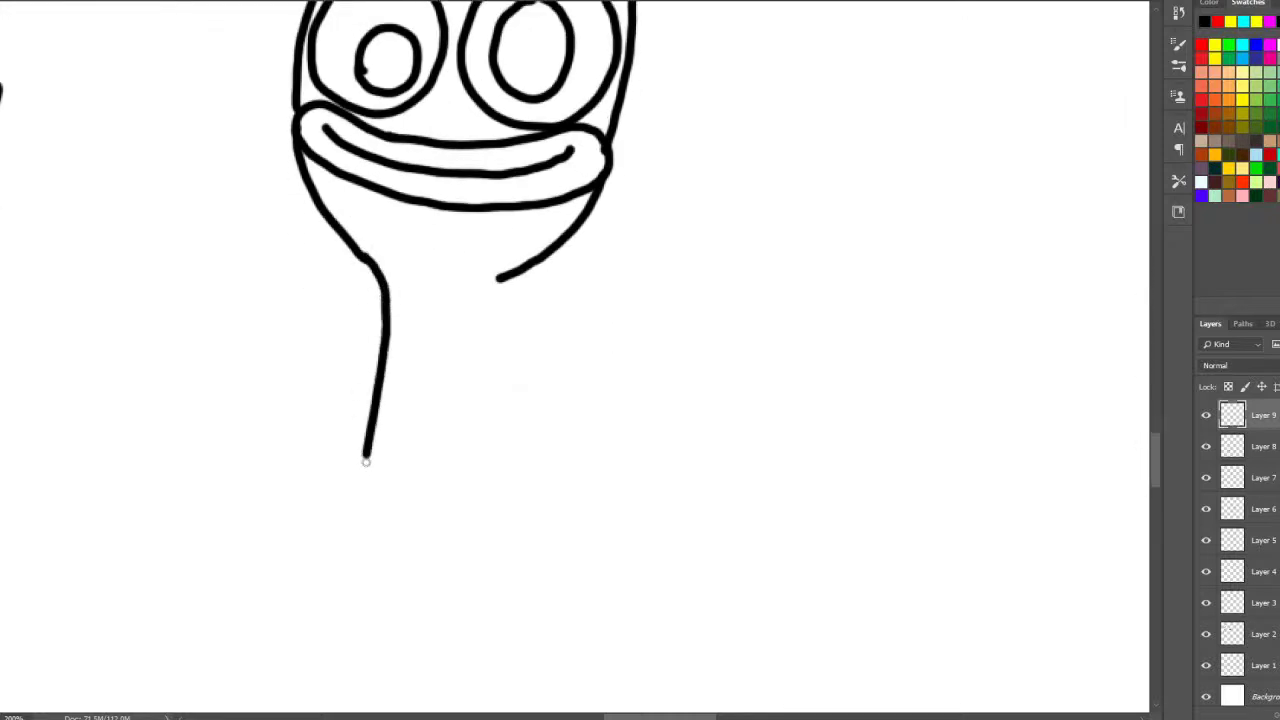
left_click_drag(500, 277, 460, 355)
left_click_drag(428, 510, 420, 574)
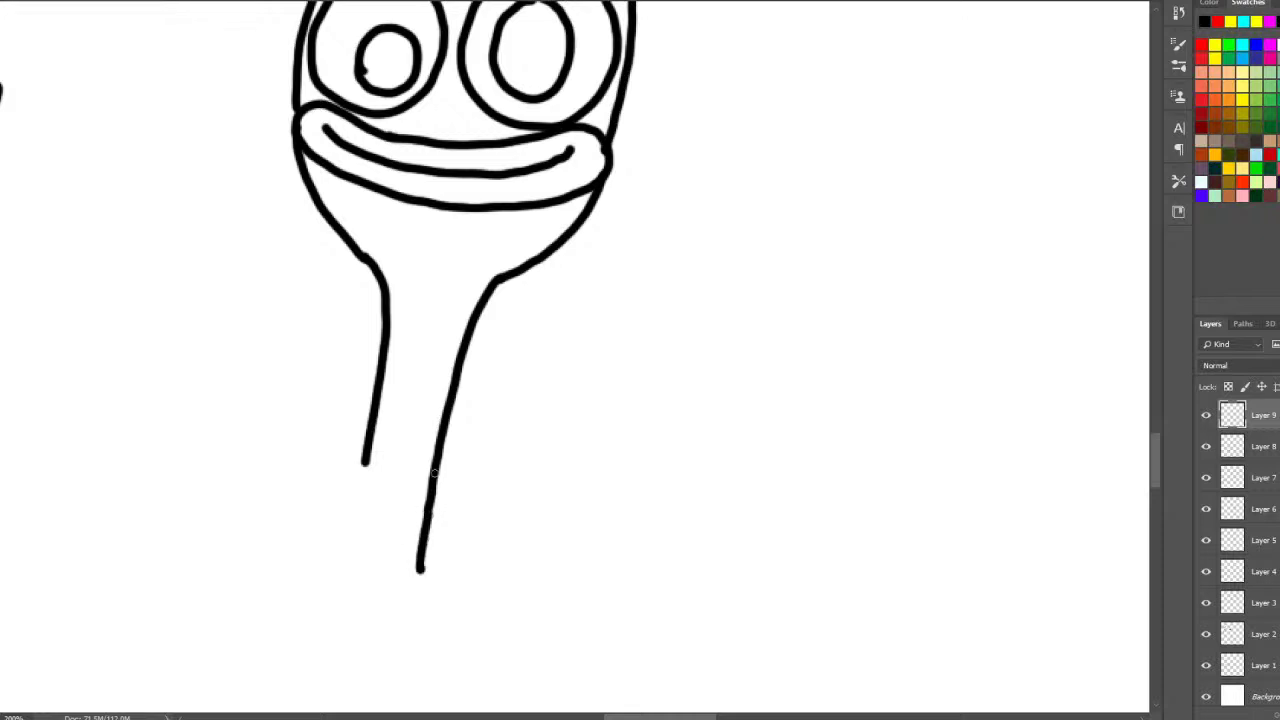
mouse_move(366, 460)
left_mouse_down()
mouse_move(352, 538)
mouse_move(379, 570)
mouse_move(434, 580)
mouse_move(425, 631)
mouse_move(343, 620)
mouse_move(354, 553)
left_mouse_up()
mouse_move(432, 584)
left_mouse_down()
mouse_move(481, 577)
mouse_move(542, 540)
mouse_move(650, 430)
mouse_move(668, 361)
mouse_move(646, 326)
mouse_move(637, 234)
mouse_move(683, 229)
mouse_move(720, 298)
left_mouse_up()
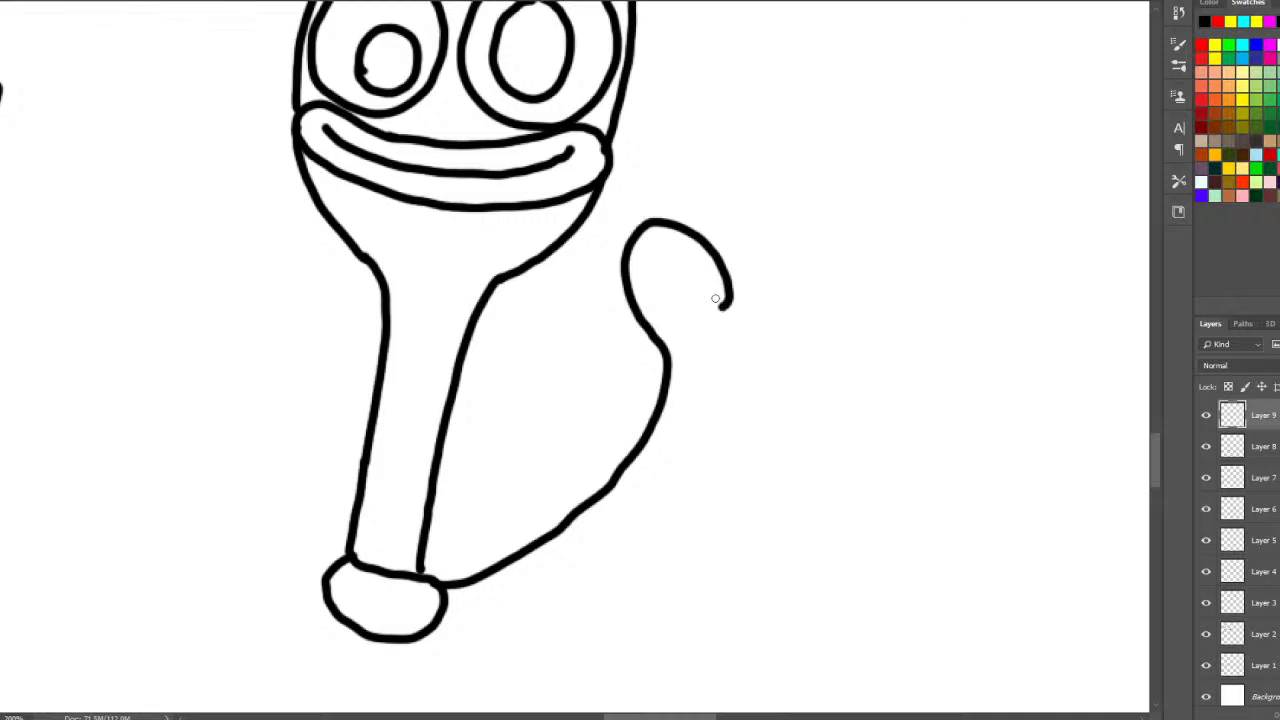
key("ctrl+z")
mouse_move(436, 582)
left_mouse_down()
mouse_move(509, 560)
mouse_move(639, 438)
mouse_move(662, 350)
mouse_move(591, 275)
mouse_move(636, 234)
mouse_move(684, 247)
mouse_move(711, 287)
mouse_move(748, 282)
mouse_move(750, 204)
mouse_move(805, 178)
mouse_move(841, 218)
mouse_move(825, 261)
mouse_move(792, 287)
mouse_move(799, 316)
mouse_move(892, 308)
mouse_move(891, 348)
mouse_move(853, 385)
mouse_move(792, 400)
mouse_move(754, 390)
mouse_move(770, 373)
mouse_move(817, 375)
mouse_move(857, 354)
mouse_move(864, 329)
mouse_move(794, 341)
mouse_move(770, 320)
mouse_move(769, 291)
mouse_move(810, 225)
mouse_move(802, 206)
mouse_move(783, 209)
mouse_move(762, 296)
mouse_move(744, 310)
mouse_move(711, 313)
mouse_move(649, 258)
mouse_move(632, 273)
mouse_move(658, 316)
mouse_move(696, 340)
mouse_move(704, 374)
mouse_move(678, 428)
mouse_move(556, 545)
mouse_move(442, 598)
left_mouse_up()
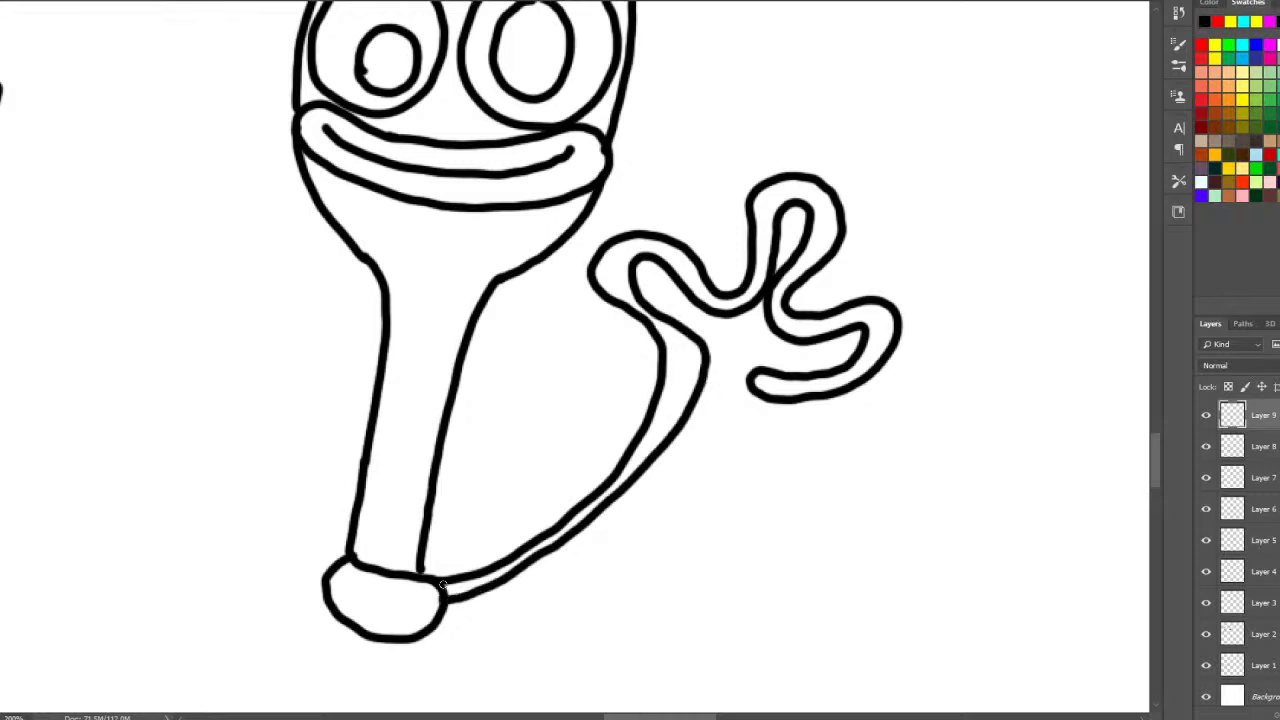
key("ctrl+z")
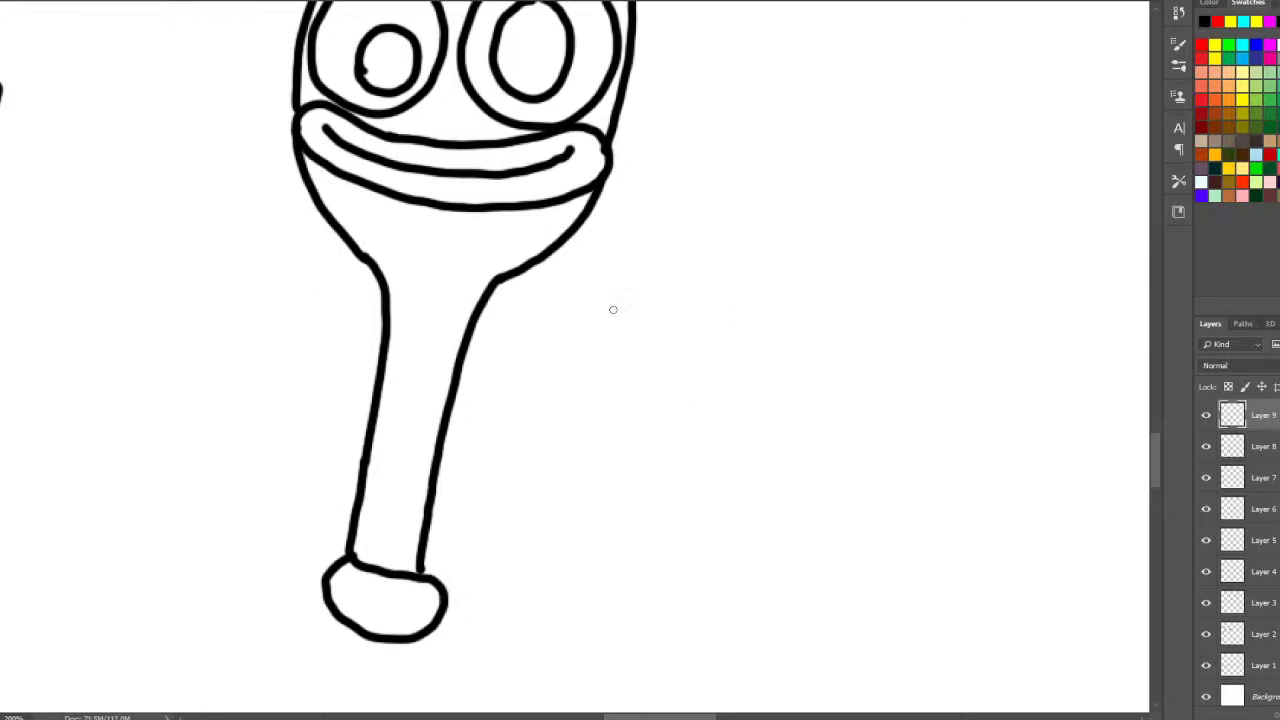
- Draw a thin curved arm rising from the knob and ending in a wavy three-fingered hand
mouse_move(442, 578)
left_mouse_down()
mouse_move(474, 567)
mouse_move(571, 495)
mouse_move(609, 428)
mouse_move(606, 394)
mouse_move(560, 364)
mouse_move(568, 294)
mouse_move(613, 284)
mouse_move(628, 343)
mouse_move(643, 348)
mouse_move(680, 250)
mouse_move(750, 250)
mouse_move(731, 325)
mouse_move(692, 365)
mouse_move(796, 351)
mouse_move(800, 398)
mouse_move(760, 429)
mouse_move(698, 437)
left_mouse_up()
mouse_move(447, 599)
left_mouse_down()
mouse_move(582, 531)
mouse_move(614, 489)
mouse_move(639, 410)
mouse_move(584, 351)
mouse_move(584, 316)
mouse_move(614, 364)
mouse_move(653, 369)
mouse_move(675, 344)
mouse_move(693, 267)
mouse_move(723, 264)
mouse_move(720, 296)
mouse_move(667, 367)
mouse_move(687, 397)
mouse_move(776, 382)
mouse_move(764, 405)
mouse_move(710, 432)
left_mouse_up()
left_click_drag(482, 654, 654, 654)
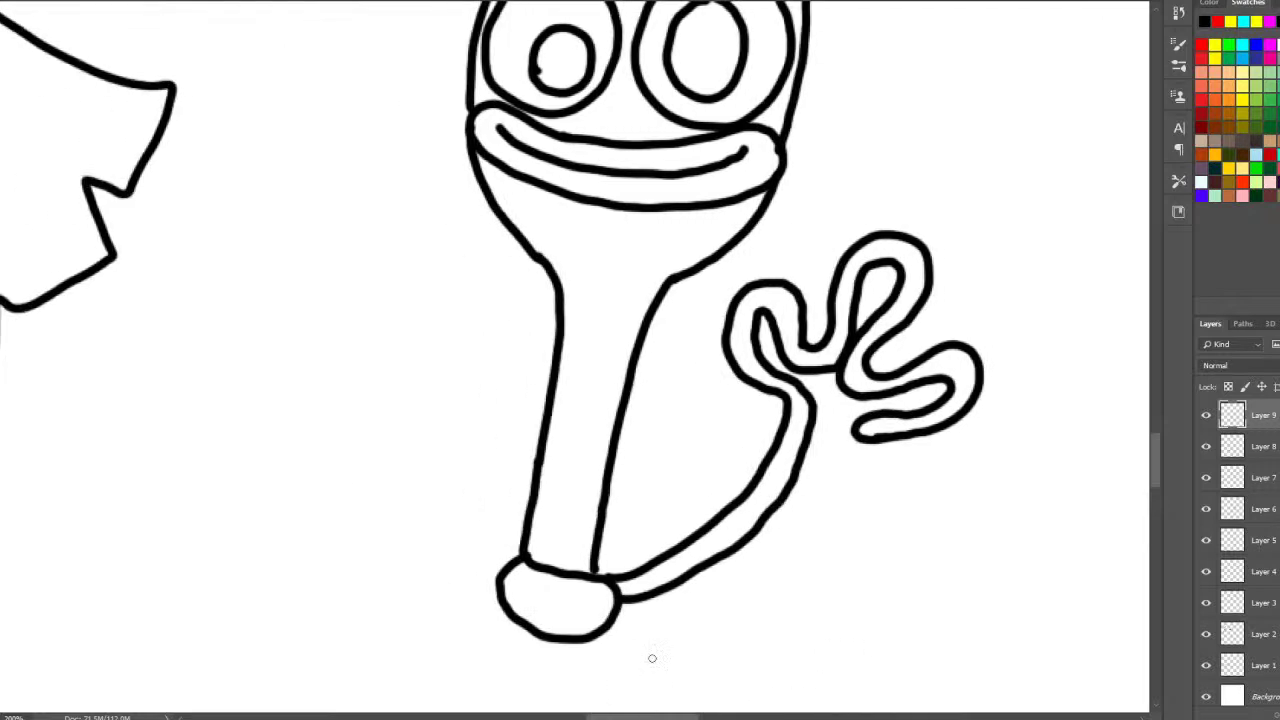
mouse_move(518, 556)
left_mouse_down()
mouse_move(477, 504)
mouse_move(451, 396)
left_mouse_up()
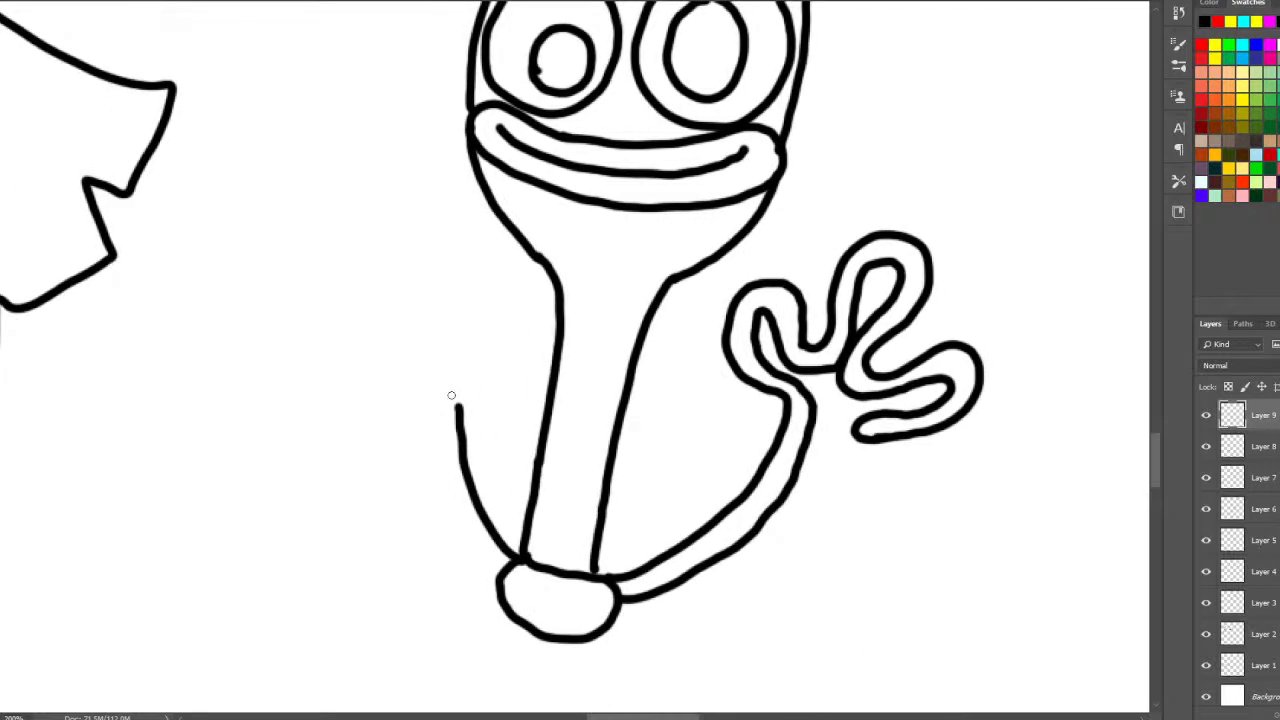
scroll(580, 360, "down", 5)
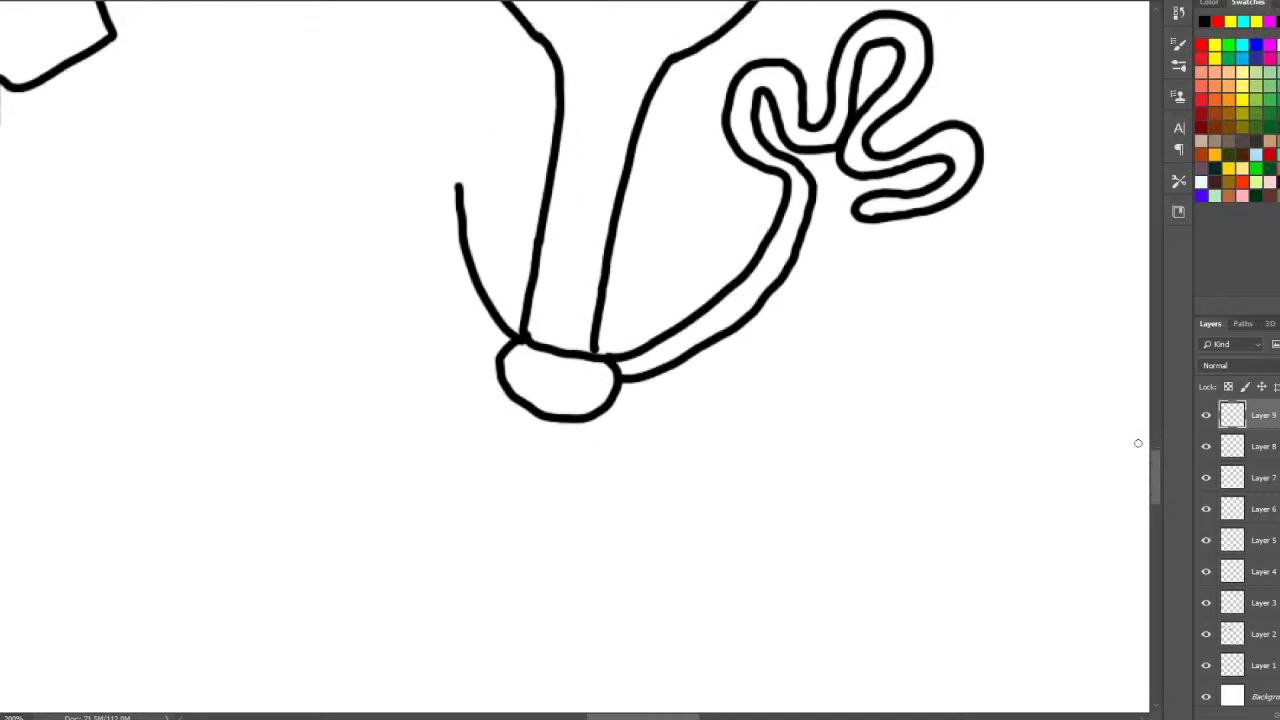
key("ctrl+z")
- Draw a short stem below the knob, standing on a wavy-edged mound with two rounded feet
left_click_drag(520, 402, 518, 525)
left_click_drag(580, 420, 590, 508)
mouse_move(515, 526)
left_mouse_down()
mouse_move(593, 511)
mouse_move(643, 540)
mouse_move(682, 611)
mouse_move(595, 617)
mouse_move(426, 578)
mouse_move(518, 521)
left_mouse_up()
scroll(500, 500, "down", 4)
mouse_move(433, 420)
left_mouse_down()
mouse_move(375, 526)
mouse_move(468, 513)
mouse_move(539, 446)
mouse_move(640, 554)
mouse_move(705, 554)
mouse_move(708, 494)
mouse_move(675, 437)
left_mouse_up()
left_click_drag(1157, 480, 1152, 435)
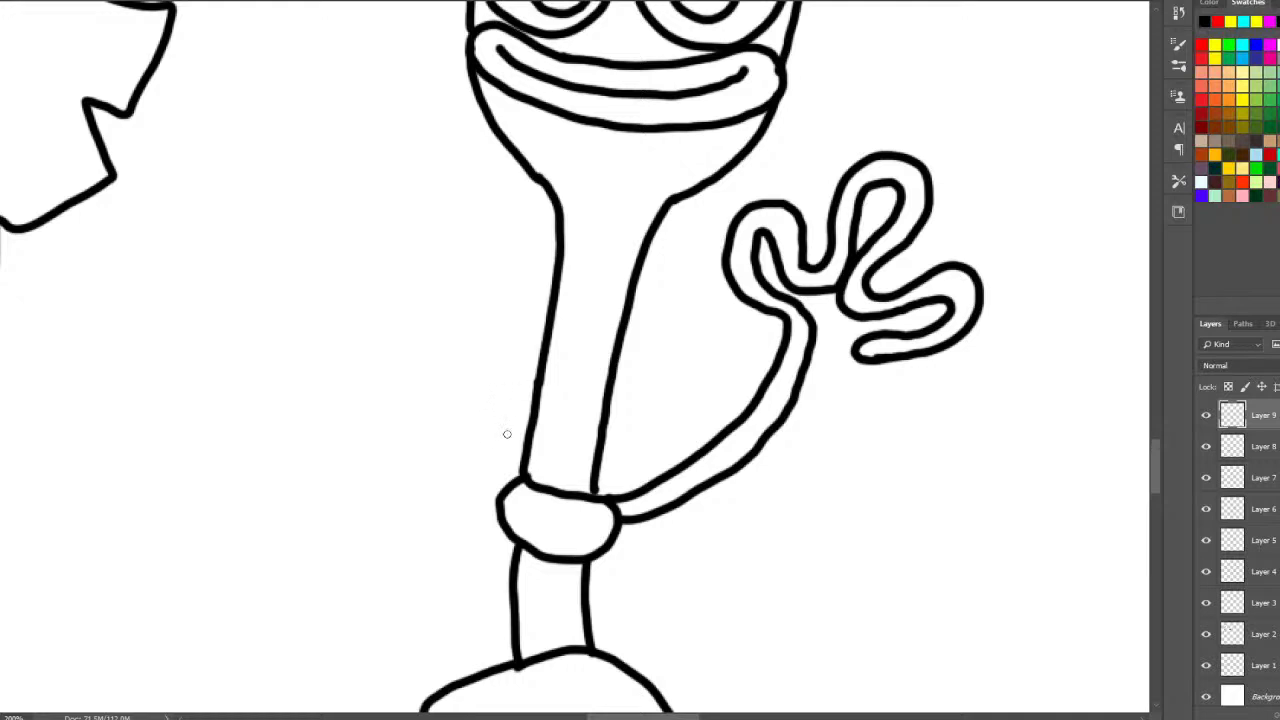
mouse_move(518, 478)
left_mouse_down()
mouse_move(475, 451)
mouse_move(437, 388)
mouse_move(428, 291)
mouse_move(455, 235)
mouse_move(449, 172)
mouse_move(408, 153)
mouse_move(402, 223)
mouse_move(375, 241)
mouse_move(355, 167)
mouse_move(315, 122)
mouse_move(274, 167)
mouse_move(328, 239)
mouse_move(291, 261)
mouse_move(229, 235)
mouse_move(198, 265)
mouse_move(209, 327)
mouse_move(329, 342)
mouse_move(304, 317)
mouse_move(247, 305)
mouse_move(230, 272)
mouse_move(324, 291)
mouse_move(343, 265)
mouse_move(330, 221)
mouse_move(294, 184)
mouse_move(296, 148)
mouse_move(326, 153)
mouse_move(357, 267)
mouse_move(394, 261)
mouse_move(408, 200)
left_mouse_up()
key("ctrl+z")
mouse_move(522, 476)
left_mouse_down()
mouse_move(452, 407)
mouse_move(452, 330)
mouse_move(482, 260)
mouse_move(481, 185)
mouse_move(446, 152)
mouse_move(423, 246)
left_mouse_up()
key("ctrl+z")
- Draw the second thin curved arm with a wavy three-fingered hand on the opposite side of the handle-like body
mouse_move(522, 476)
left_mouse_down()
mouse_move(484, 458)
mouse_move(471, 369)
mouse_move(508, 272)
mouse_move(503, 201)
mouse_move(463, 144)
mouse_move(420, 148)
mouse_move(406, 193)
mouse_move(424, 235)
mouse_move(406, 232)
mouse_move(372, 181)
mouse_move(297, 177)
mouse_move(285, 243)
mouse_move(391, 267)
mouse_move(373, 285)
mouse_move(297, 291)
mouse_move(279, 340)
mouse_move(336, 363)
mouse_move(383, 353)
mouse_move(395, 331)
mouse_move(343, 331)
mouse_move(313, 314)
mouse_move(400, 297)
mouse_move(408, 266)
mouse_move(325, 234)
mouse_move(319, 193)
mouse_move(358, 203)
mouse_move(404, 255)
mouse_move(436, 249)
mouse_move(442, 174)
mouse_move(468, 185)
mouse_move(486, 255)
mouse_move(433, 361)
mouse_move(434, 424)
mouse_move(497, 498)
left_mouse_up()
left_click_drag(827, 555, 718, 484)
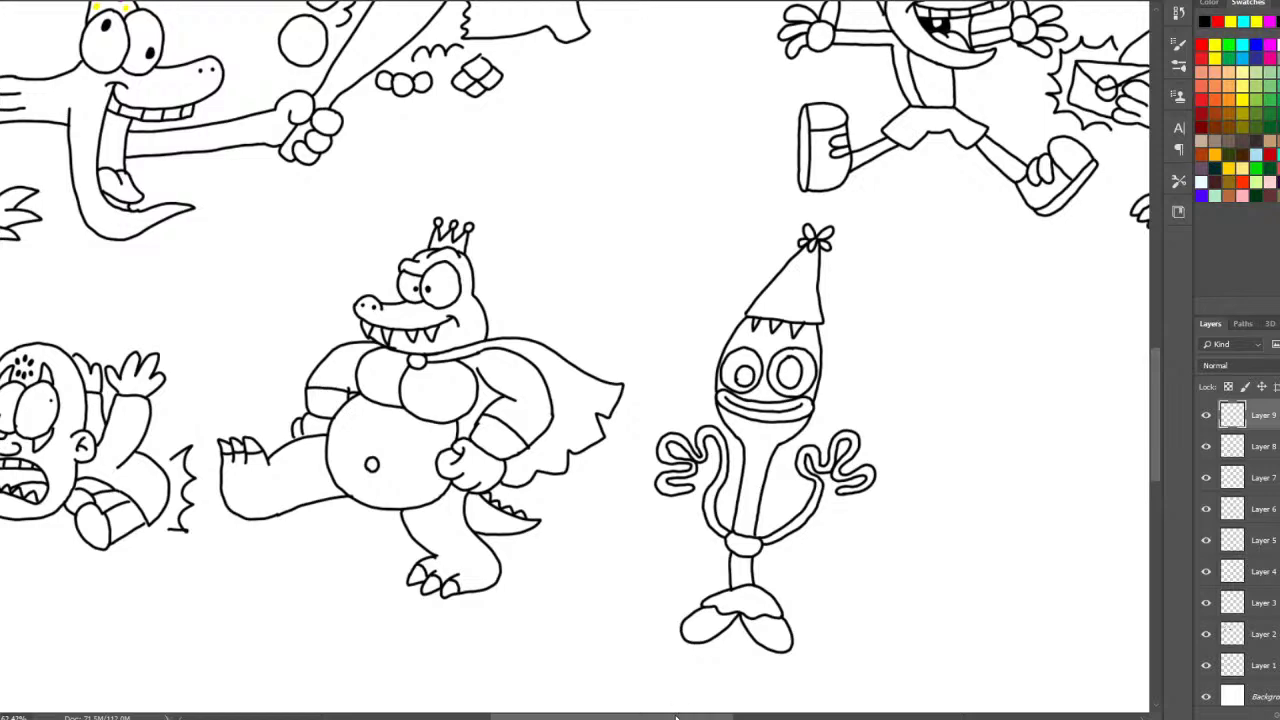
left_click_drag(690, 716, 786, 716)
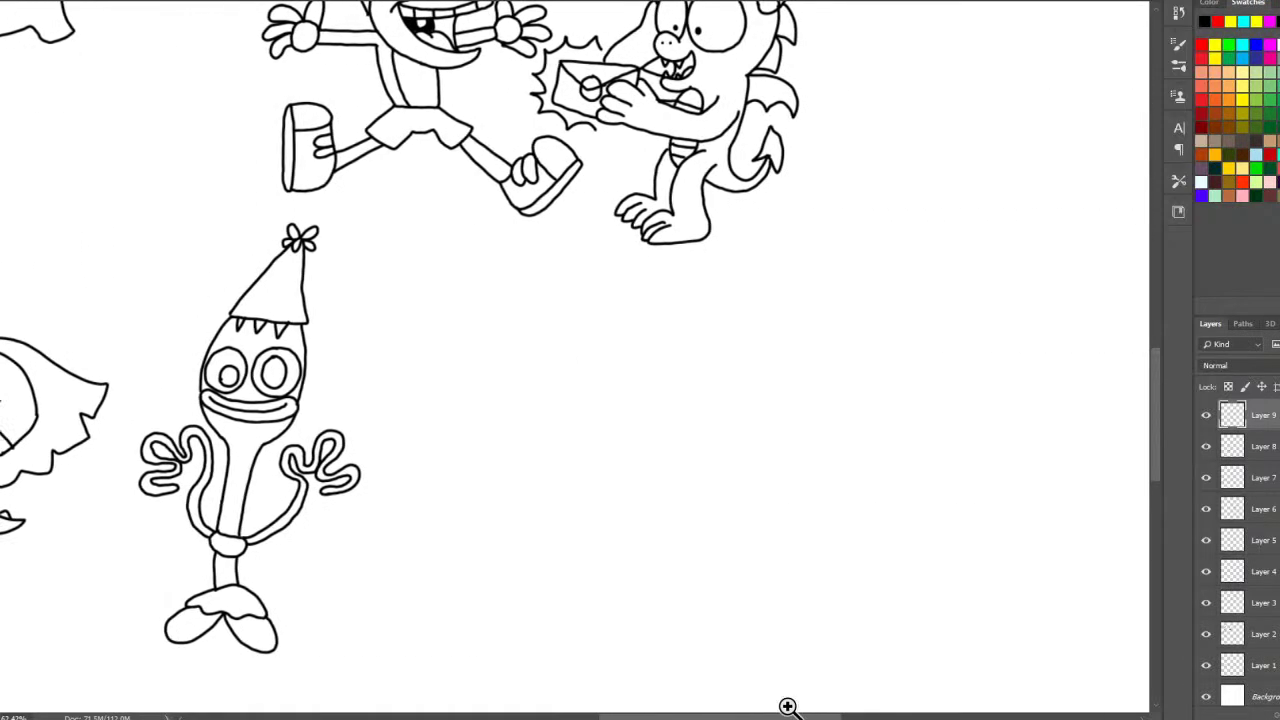
left_click_drag(480, 446, 522, 443)
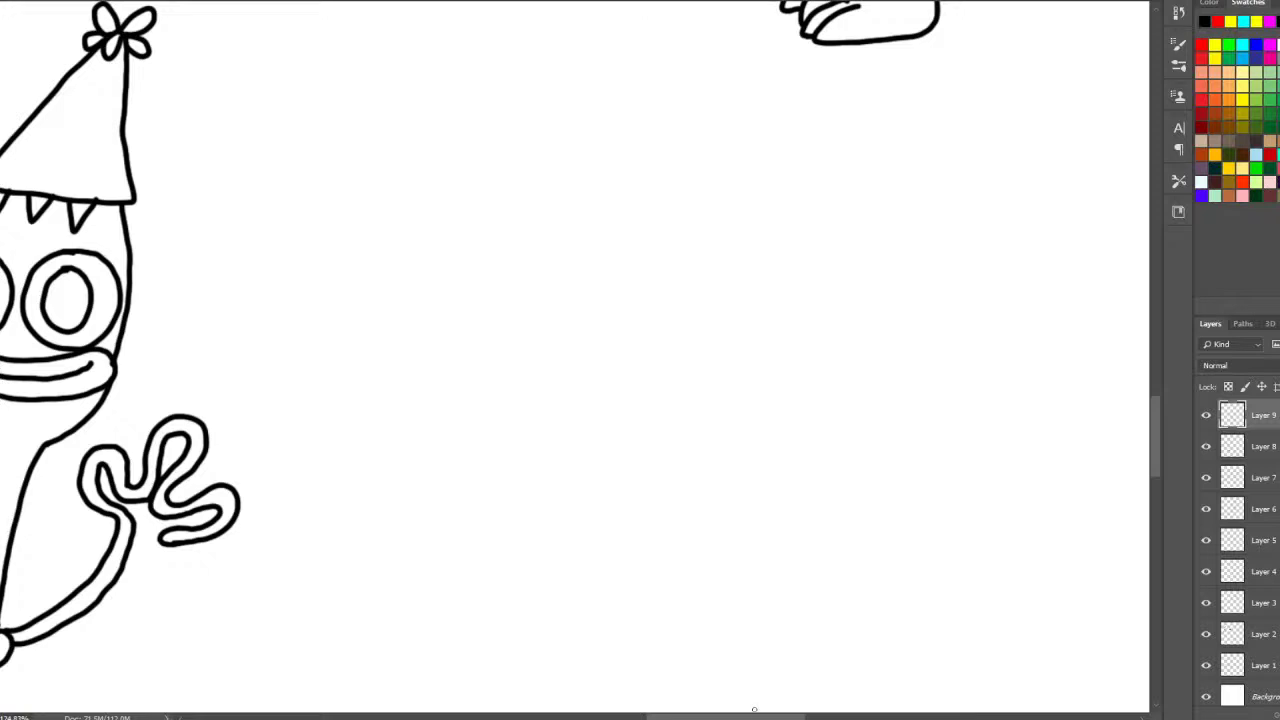
left_click_drag(754, 709, 740, 714)
scroll(576, 360, "left", 10)
scroll(576, 360, "right", 10)
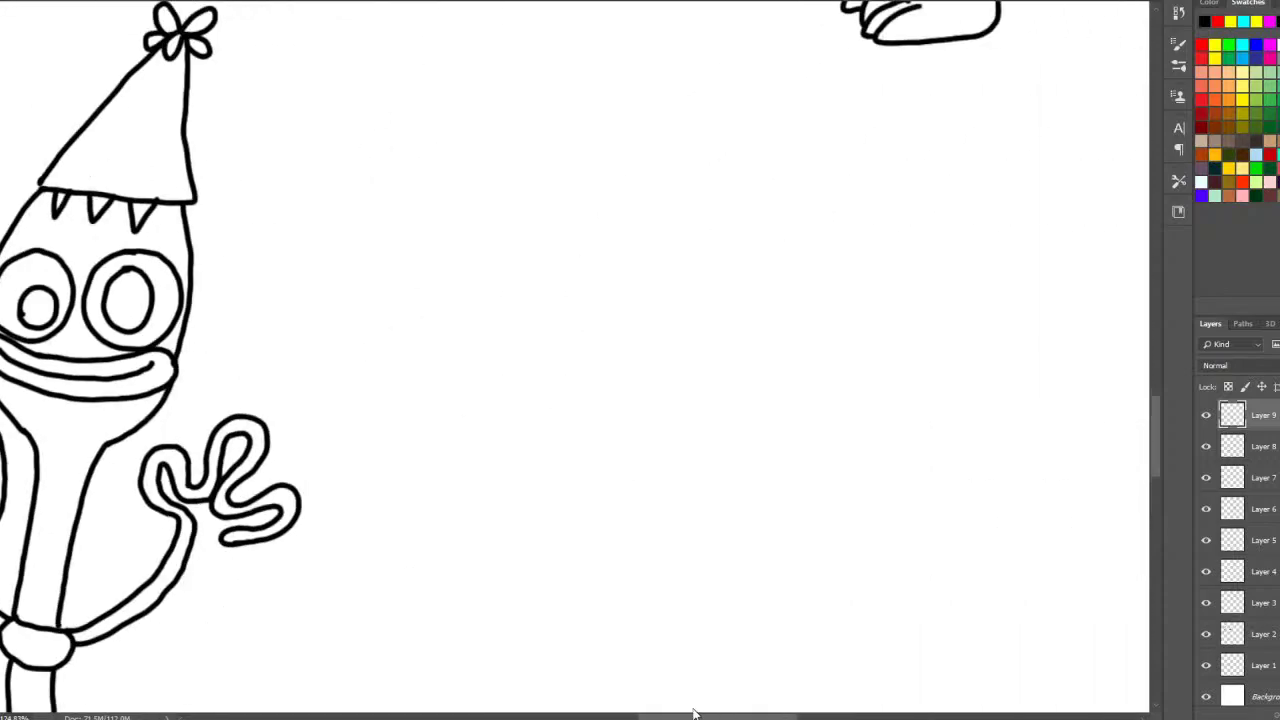
- Add a new layer and draw two large touching round eyes with small solid pupils beside the party-hat figure
scroll(576, 360, "left", 5)
key("ctrl+0")
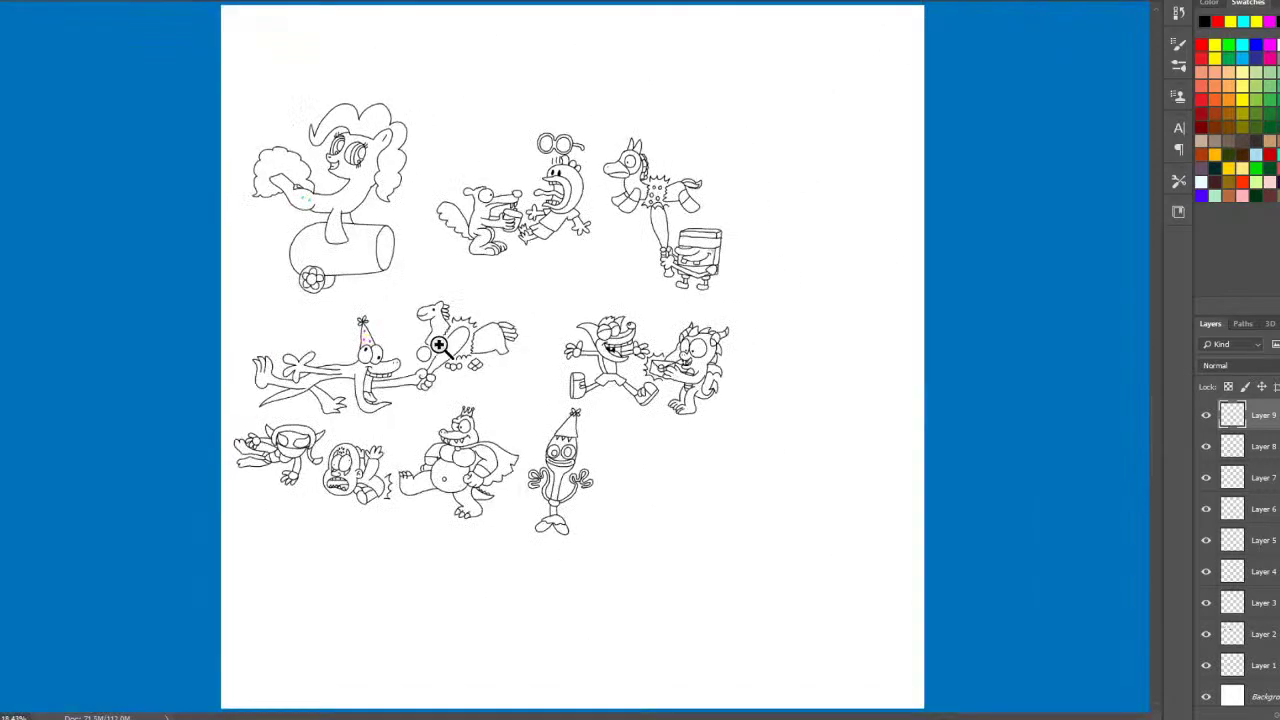
left_click_drag(659, 464, 684, 458)
left_click(684, 458)
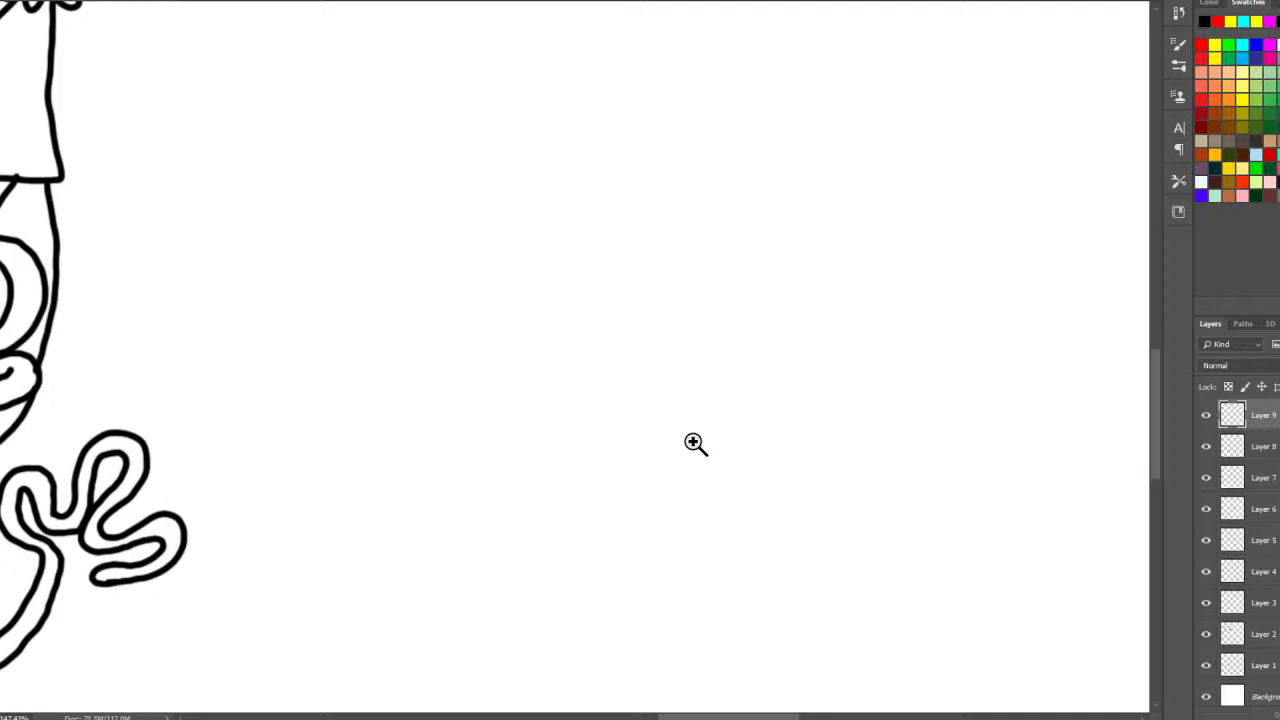
left_click(400, 250)
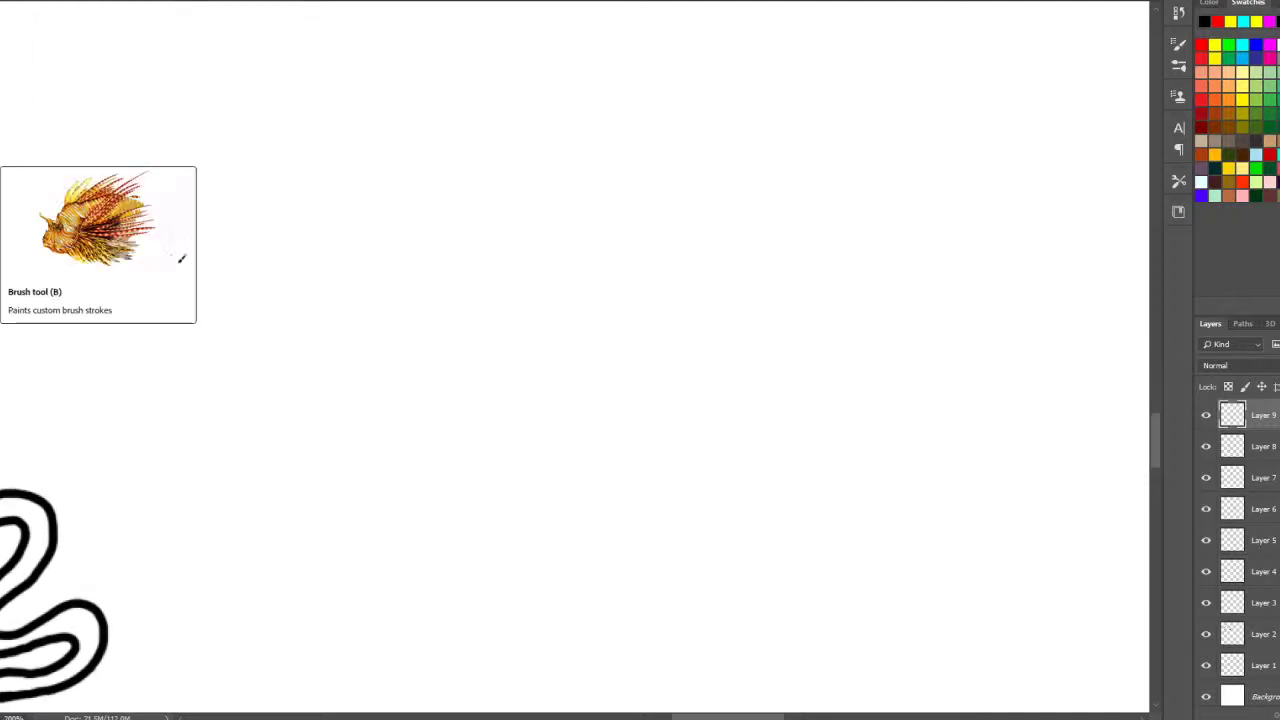
key("ctrl+shift+alt+n")
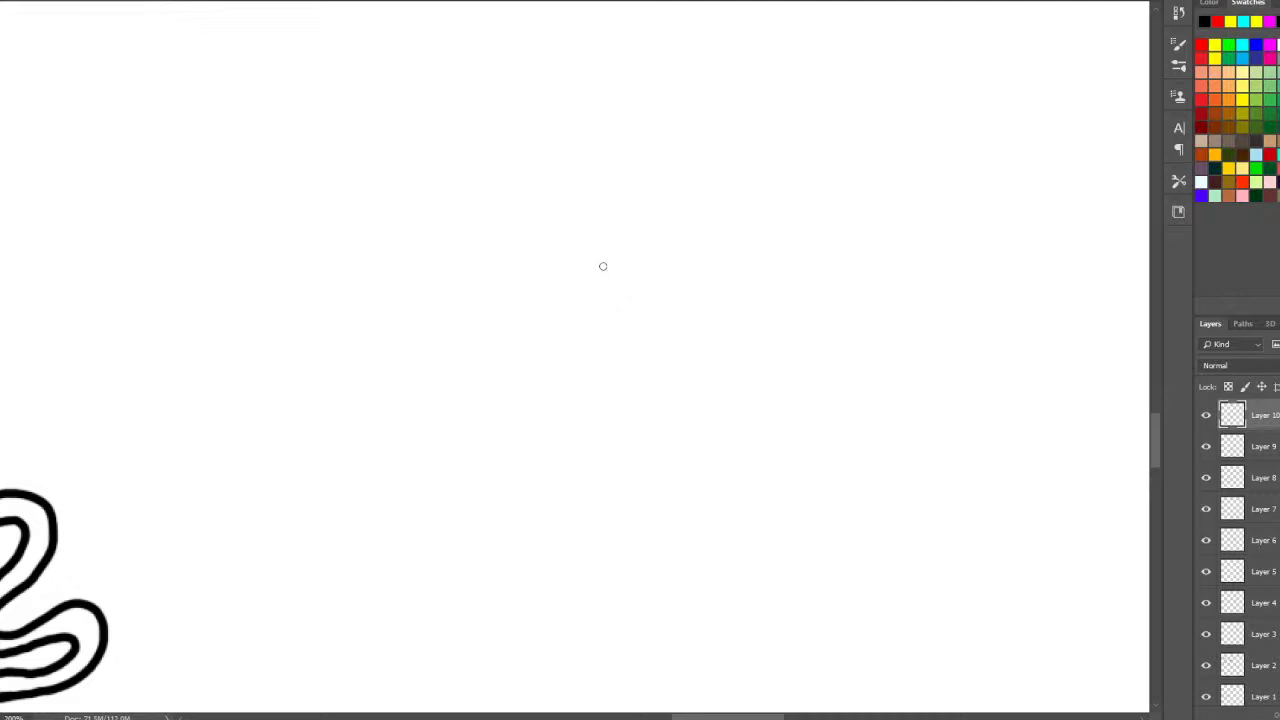
mouse_move(624, 254)
left_mouse_down()
mouse_move(572, 274)
mouse_move(550, 342)
mouse_move(601, 394)
mouse_move(659, 380)
mouse_move(685, 319)
mouse_move(672, 274)
mouse_move(649, 256)
mouse_move(608, 254)
left_mouse_up()
mouse_move(617, 324)
left_mouse_down()
mouse_move(547, 266)
mouse_move(495, 252)
mouse_move(443, 299)
mouse_move(457, 355)
mouse_move(516, 375)
mouse_move(543, 359)
mouse_move(524, 325)
left_mouse_up()
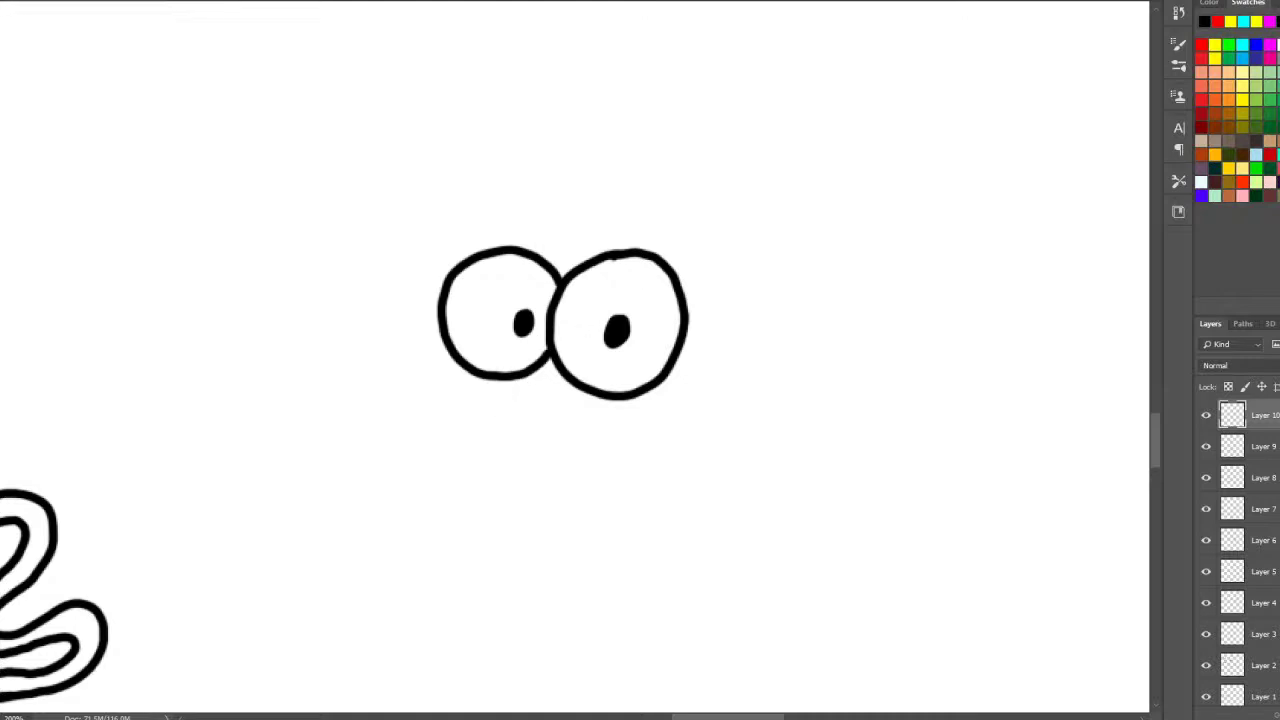
- Draw a rounded nose below the eyes with two puffy muzzle cheeks beneath it
mouse_move(506, 431)
left_mouse_down()
mouse_move(508, 387)
mouse_move(596, 399)
mouse_move(588, 434)
mouse_move(528, 446)
mouse_move(534, 500)
mouse_move(600, 520)
mouse_move(658, 506)
mouse_move(697, 437)
left_mouse_up()
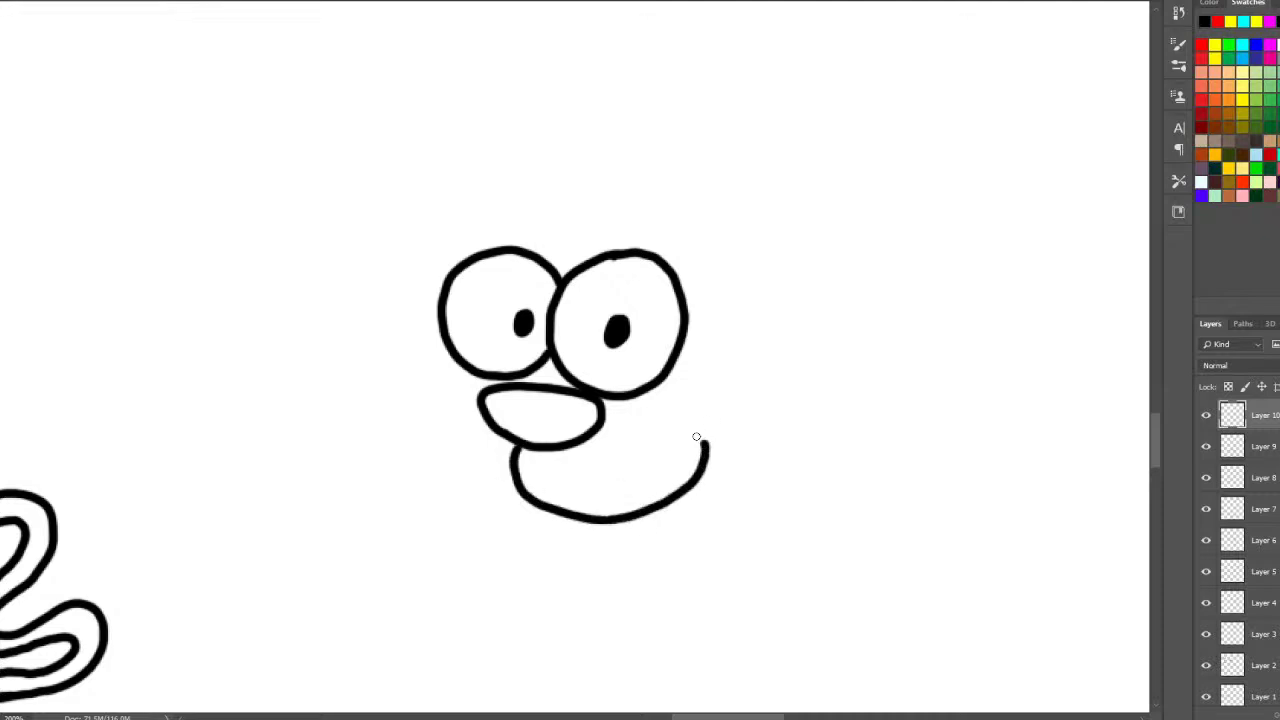
mouse_move(602, 398)
left_mouse_down()
mouse_move(640, 400)
mouse_move(678, 460)
mouse_move(676, 499)
left_mouse_up()
mouse_move(522, 497)
left_mouse_down()
mouse_move(425, 490)
mouse_move(391, 439)
mouse_move(420, 401)
mouse_move(482, 389)
left_mouse_up()
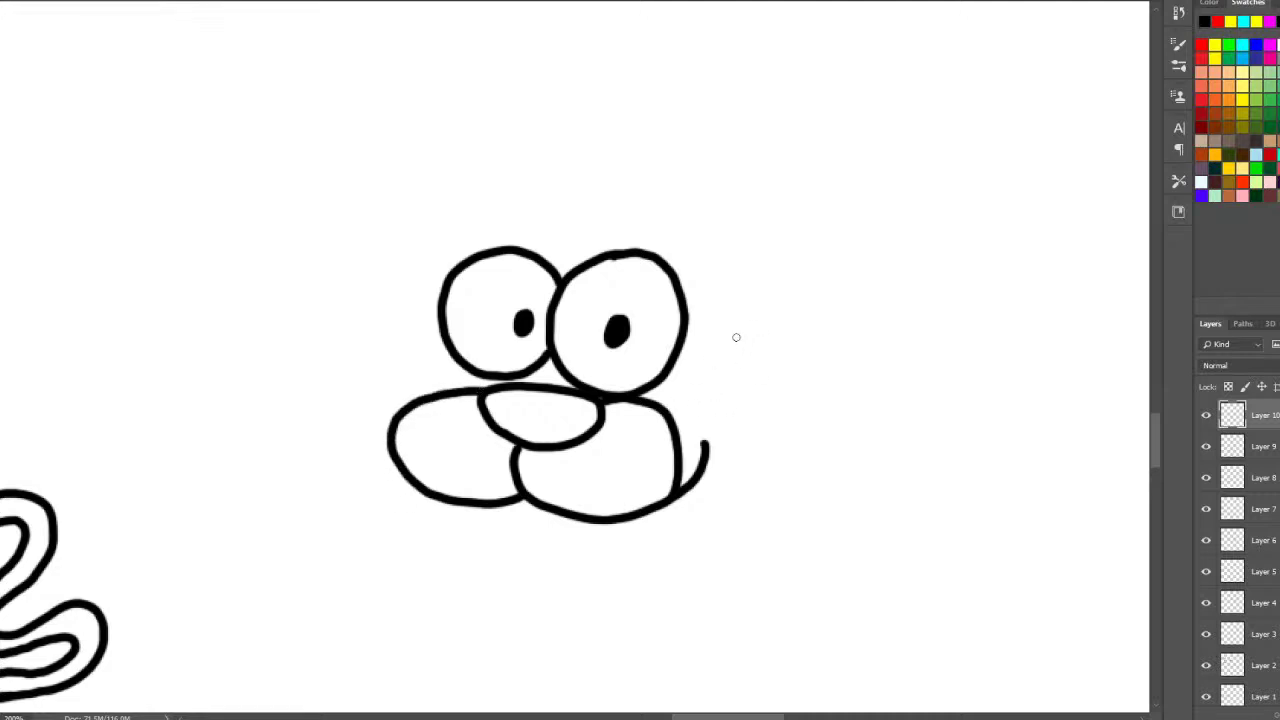
- Outline the bear's domed head around the eyes and add a round ear on each side
mouse_move(705, 443)
left_mouse_down()
mouse_move(773, 378)
mouse_move(765, 317)
mouse_move(690, 204)
mouse_move(625, 172)
mouse_move(558, 172)
mouse_move(488, 199)
mouse_move(446, 240)
mouse_move(409, 389)
left_mouse_up()
mouse_move(725, 238)
left_mouse_down()
mouse_move(798, 203)
mouse_move(817, 252)
mouse_move(790, 291)
mouse_move(745, 285)
left_mouse_up()
mouse_move(458, 214)
left_mouse_down()
mouse_move(408, 195)
mouse_move(369, 232)
mouse_move(377, 280)
mouse_move(416, 297)
left_mouse_up()
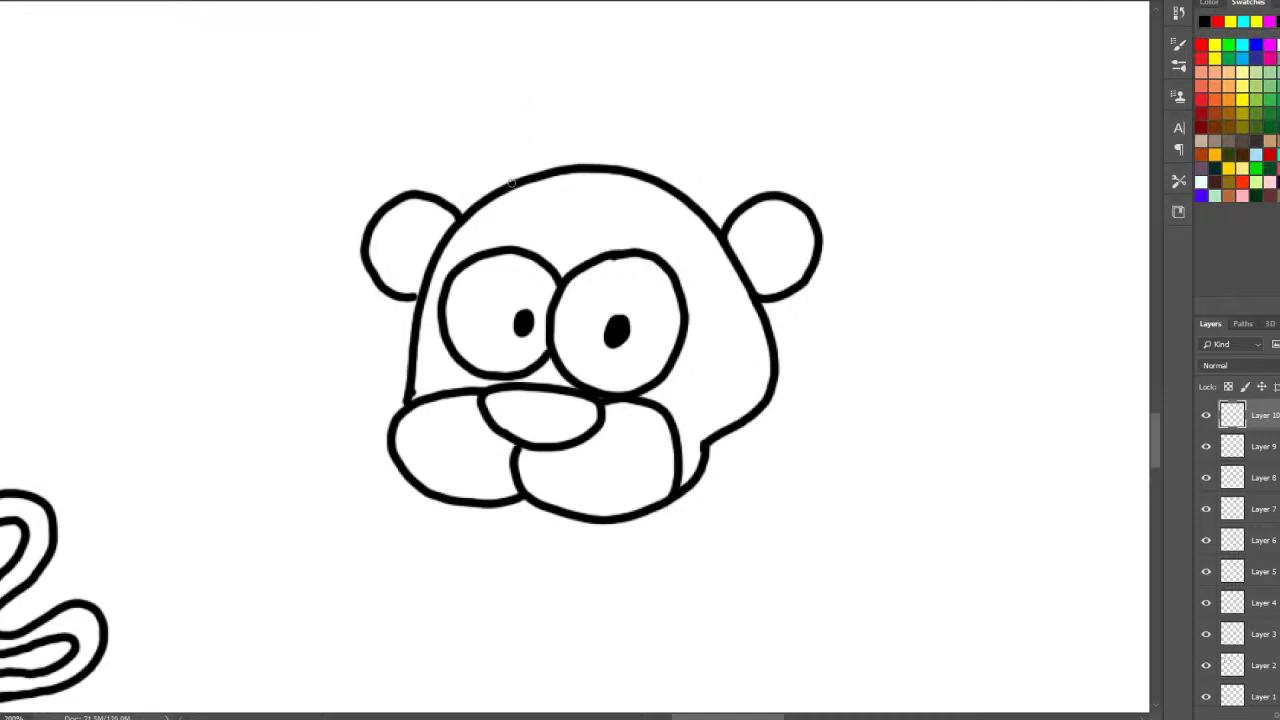
- Draw a top hat on the bear's head, with a narrow rounded brim and a tall flared crown
mouse_move(493, 186)
left_mouse_down()
mouse_move(478, 160)
mouse_move(643, 155)
mouse_move(712, 164)
mouse_move(733, 188)
mouse_move(682, 202)
left_mouse_up()
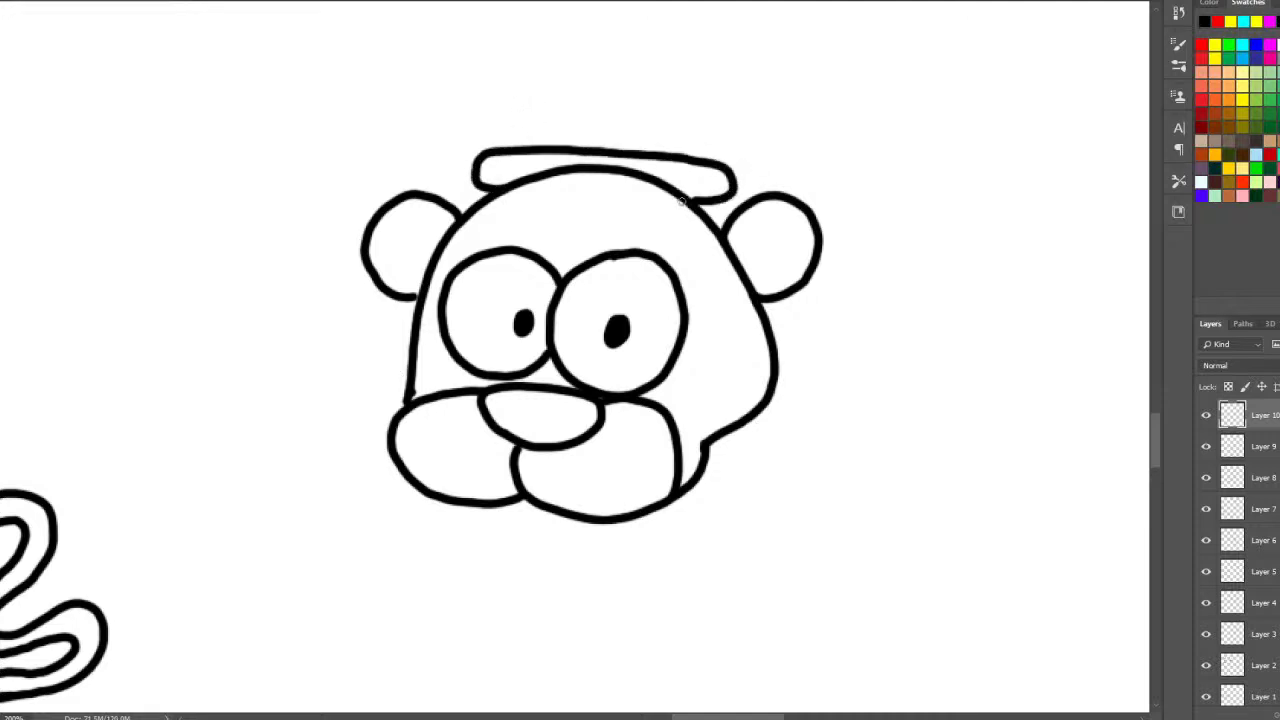
scroll(600, 300, "up", 2)
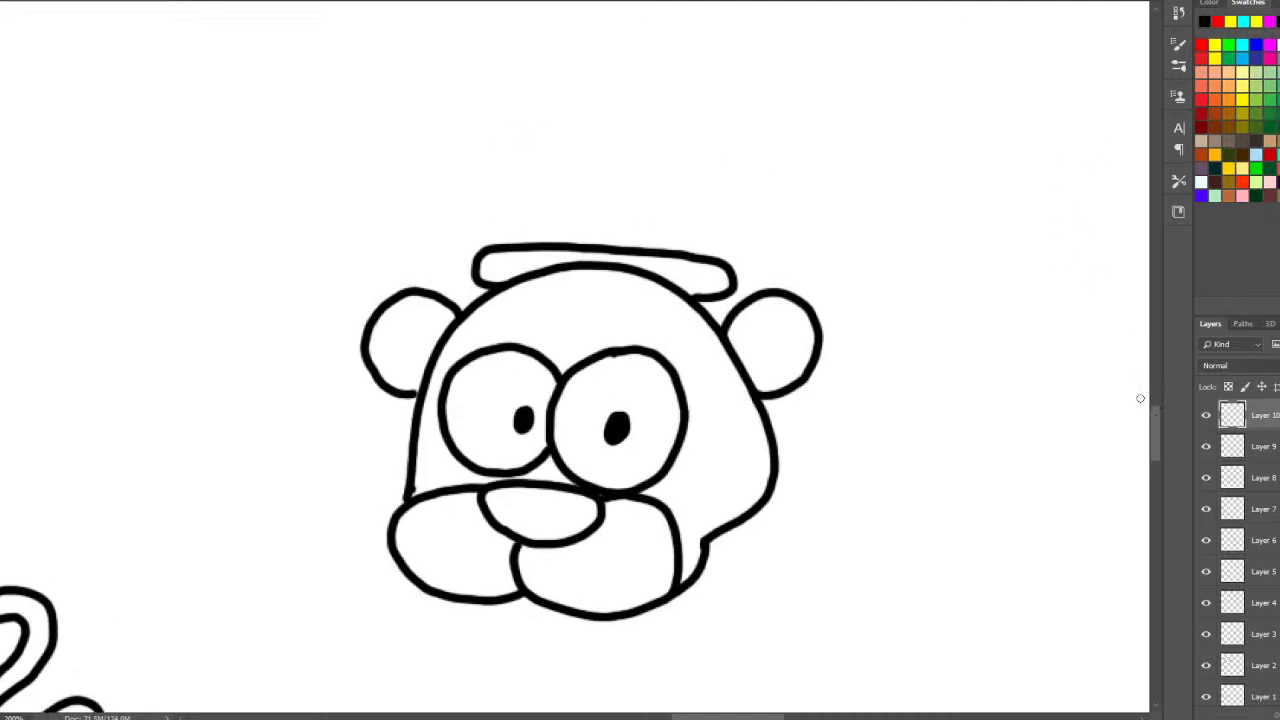
mouse_move(516, 242)
left_mouse_down()
mouse_move(512, 114)
mouse_move(548, 98)
mouse_move(687, 105)
mouse_move(758, 130)
mouse_move(714, 241)
left_mouse_up()
mouse_move(514, 380)
left_mouse_down()
mouse_move(484, 438)
mouse_move(523, 453)
mouse_move(546, 417)
mouse_move(509, 374)
left_mouse_up()
mouse_move(608, 391)
left_mouse_down()
mouse_move(578, 437)
mouse_move(618, 463)
mouse_move(644, 427)
mouse_move(597, 387)
left_mouse_up()
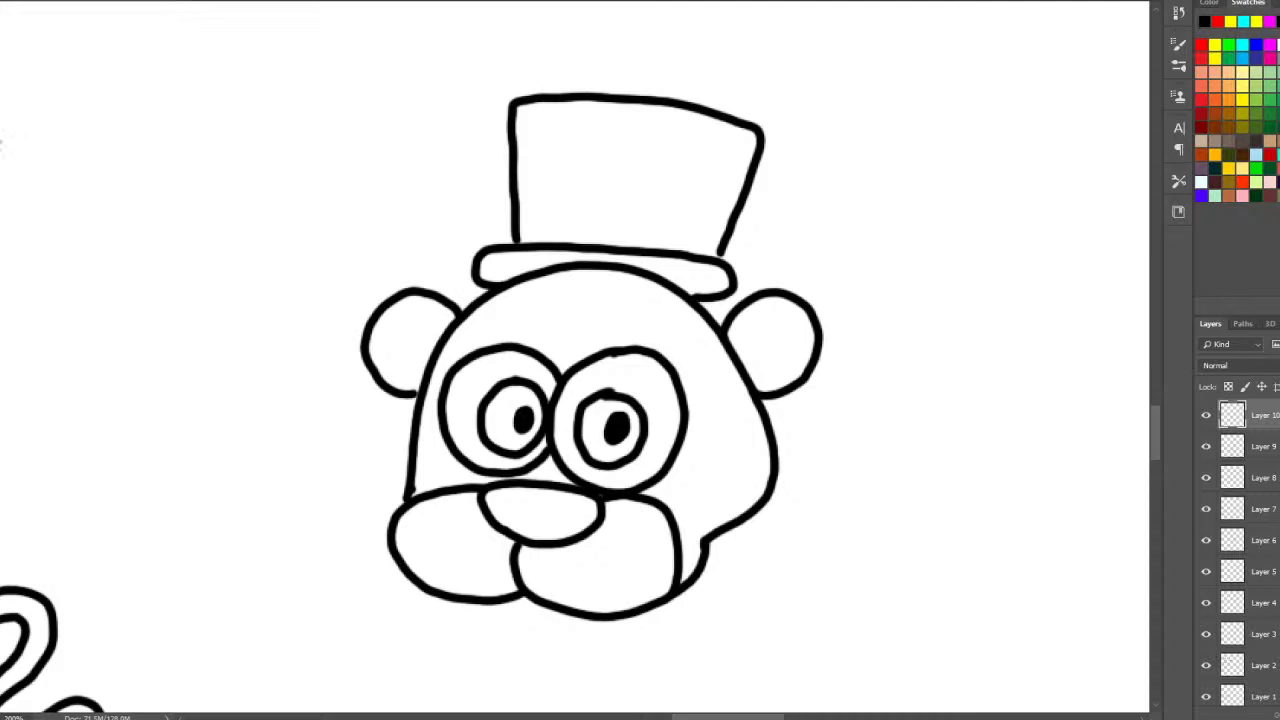
left_click(645, 386)
left_click(543, 365)
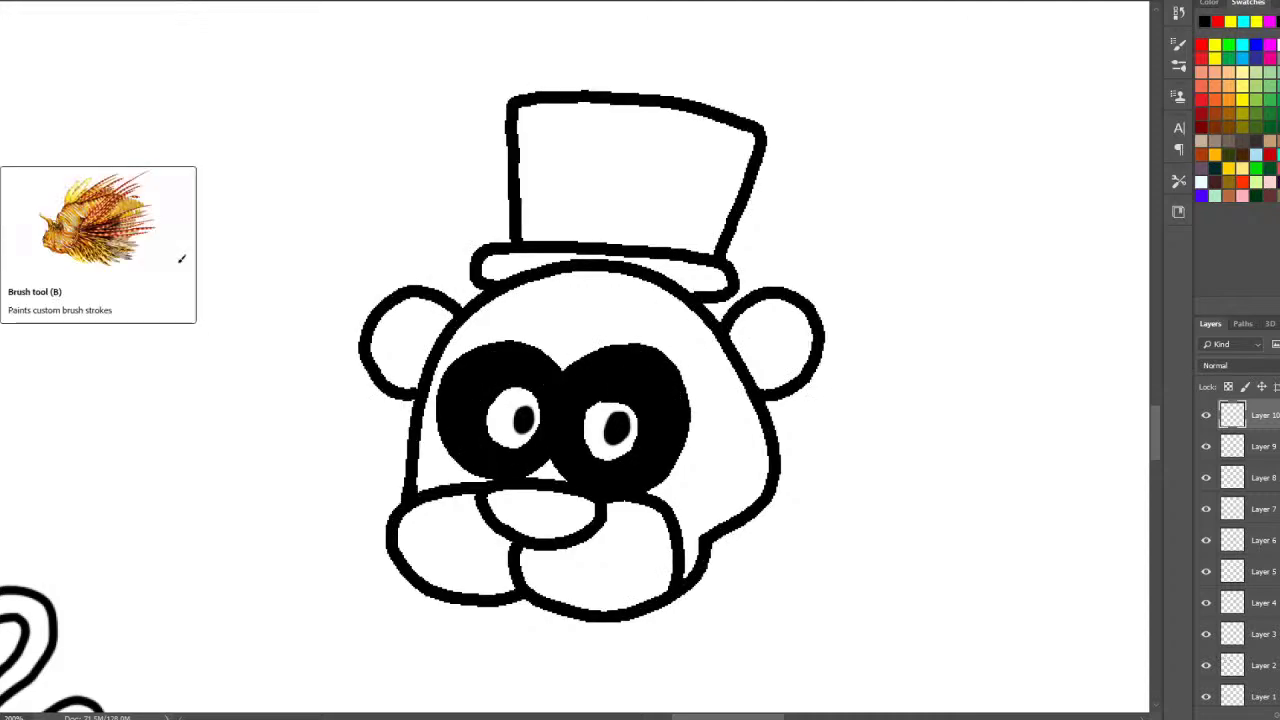
key("ctrl+z")
key("ctrl+z")
key("ctrl+z")
key("ctrl+z")
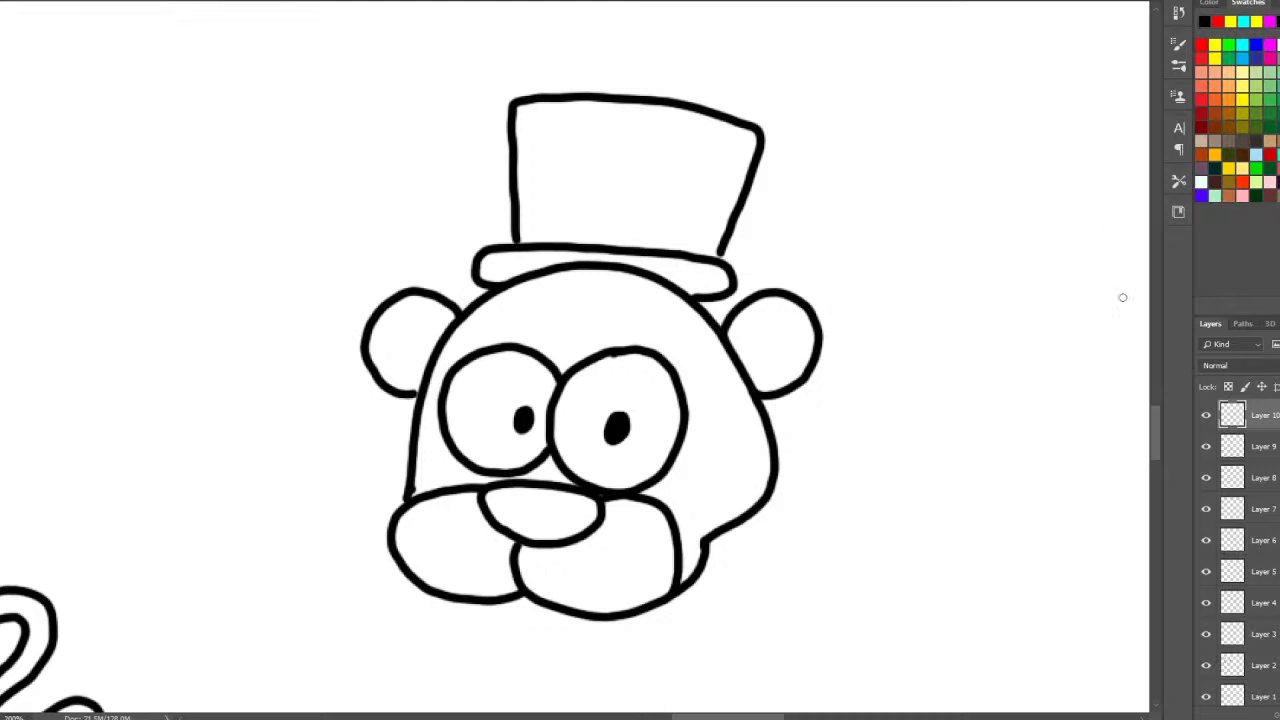
- Draw the curved lower jaw beneath the muzzle and connect it to the side of the bear's head
left_click_drag(1154, 428, 1149, 446)
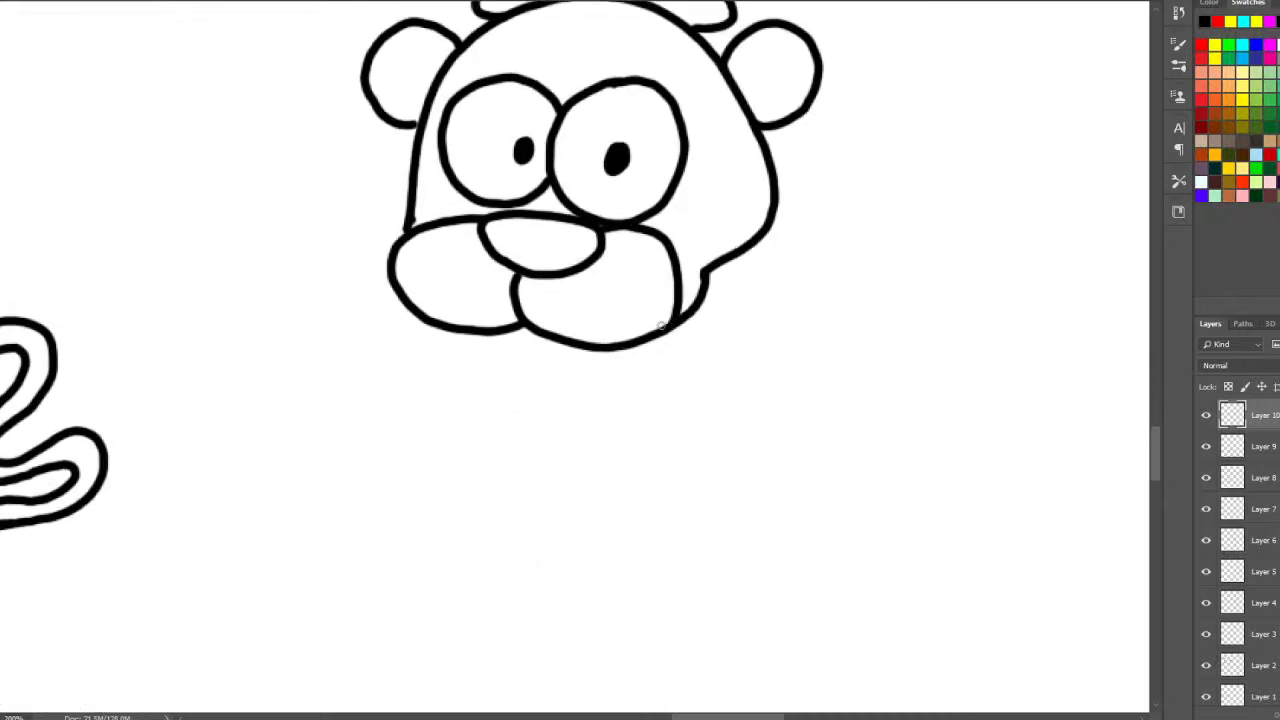
mouse_move(408, 312)
left_mouse_down()
mouse_move(433, 360)
mouse_move(502, 393)
mouse_move(592, 400)
mouse_move(653, 380)
mouse_move(665, 309)
left_mouse_up()
mouse_move(755, 243)
left_mouse_down()
mouse_move(726, 329)
mouse_move(656, 379)
left_mouse_up()
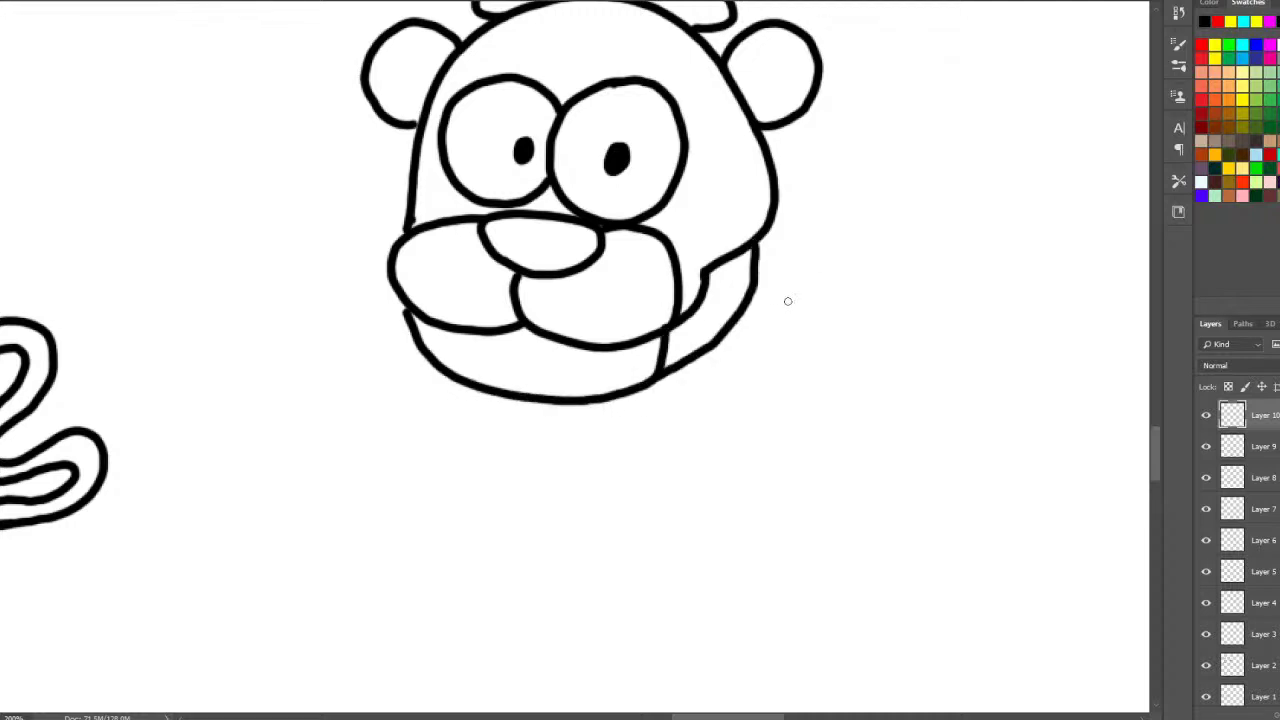
- Draw the bear's hanging arm from an oval upper arm, an oval forearm and a hand with a thumb and three fingers
mouse_move(782, 332)
left_mouse_down()
mouse_move(716, 347)
mouse_move(726, 462)
mouse_move(803, 511)
mouse_move(853, 448)
mouse_move(834, 378)
mouse_move(775, 332)
left_mouse_up()
mouse_move(755, 502)
left_mouse_down()
mouse_move(795, 631)
mouse_move(851, 582)
mouse_move(849, 472)
left_mouse_up()
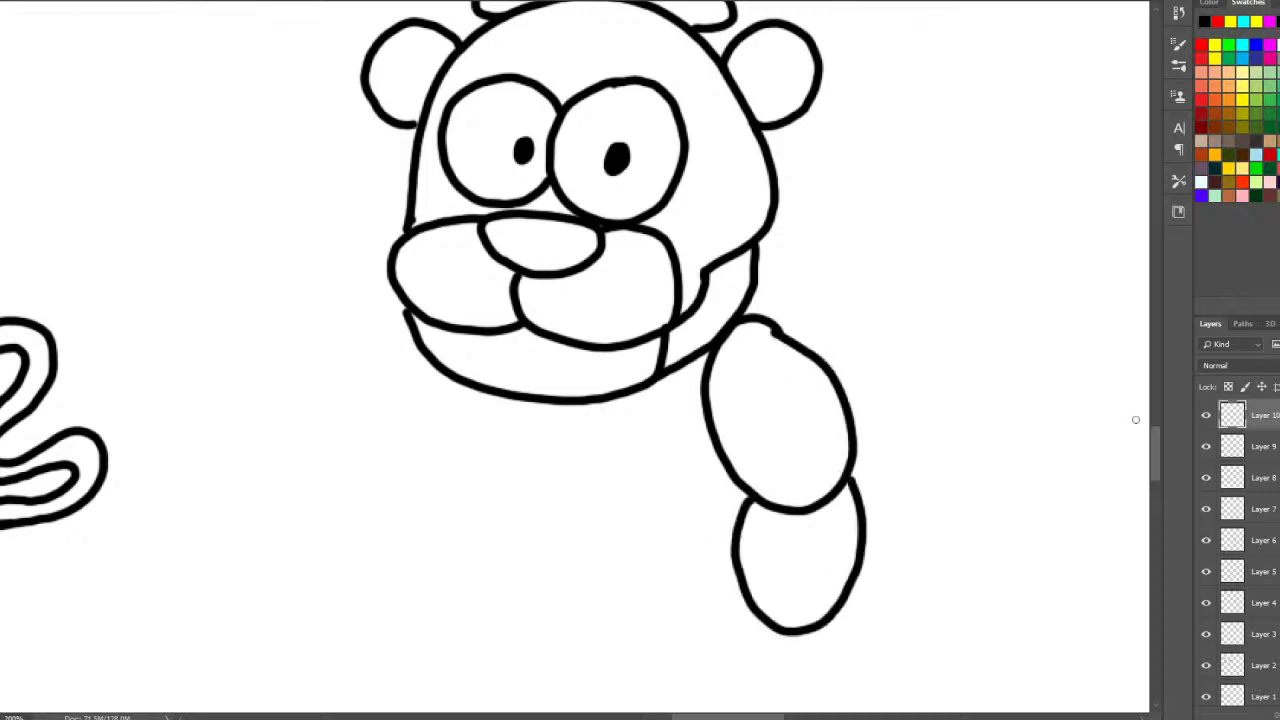
scroll(1127, 443, "down", 5)
mouse_move(748, 386)
left_mouse_down()
mouse_move(710, 393)
mouse_move(714, 471)
mouse_move(766, 457)
left_mouse_up()
left_click_drag(766, 531, 810, 466)
mouse_move(790, 512)
left_mouse_down()
mouse_move(838, 455)
mouse_move(838, 398)
left_mouse_up()
- Draw the bear's long rounded torso below the jaw, replacing the first oval attempt with a wider one
mouse_move(466, 176)
left_mouse_down()
mouse_move(472, 394)
mouse_move(565, 450)
mouse_move(630, 431)
mouse_move(677, 381)
mouse_move(709, 302)
mouse_move(706, 236)
left_mouse_up()
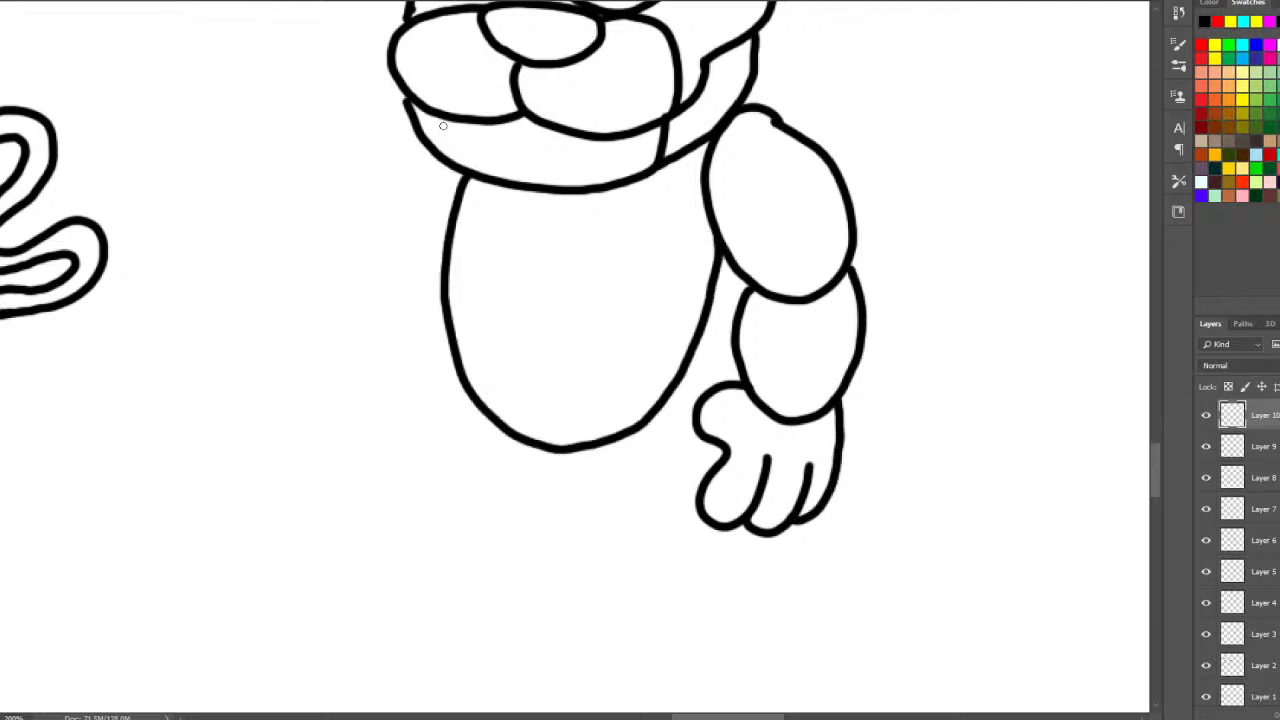
key("ctrl+z")
mouse_move(446, 168)
left_mouse_down()
mouse_move(451, 367)
mouse_move(515, 452)
mouse_move(609, 484)
mouse_move(690, 435)
left_mouse_up()
mouse_move(716, 228)
left_mouse_down()
mouse_move(720, 300)
mouse_move(678, 416)
left_mouse_up()
- Draw two rounded thighs side by side below the torso and start one straight shin
left_click_drag(1160, 455, 1160, 472)
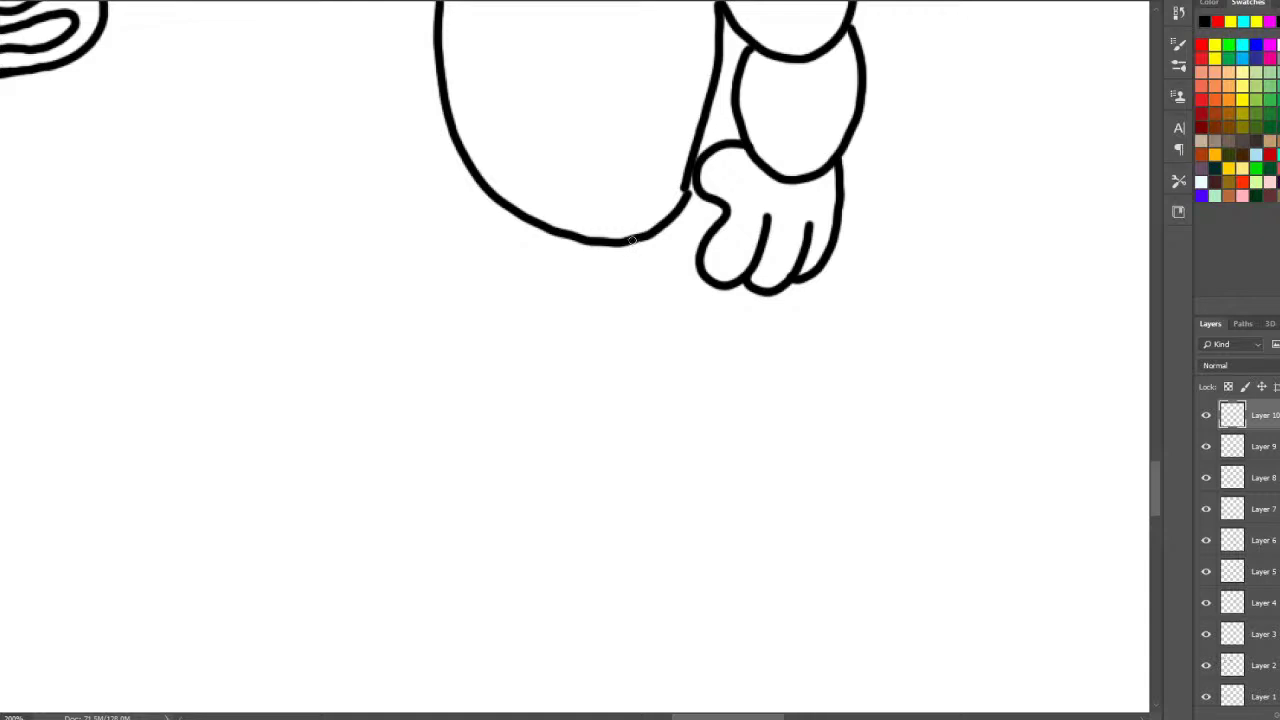
mouse_move(582, 242)
left_mouse_down()
mouse_move(603, 367)
mouse_move(677, 374)
mouse_move(701, 287)
mouse_move(692, 190)
left_mouse_up()
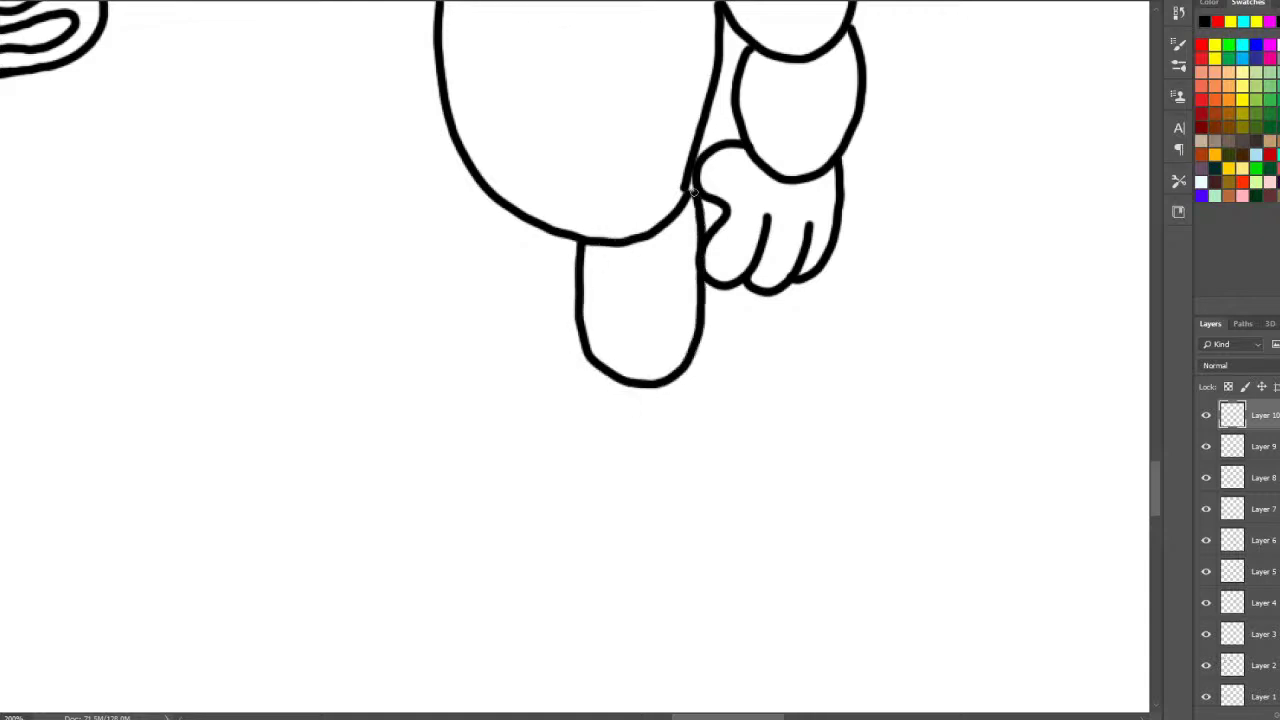
mouse_move(483, 192)
left_mouse_down()
mouse_move(470, 271)
mouse_move(487, 347)
mouse_move(548, 365)
mouse_move(578, 348)
mouse_move(601, 518)
left_mouse_up()
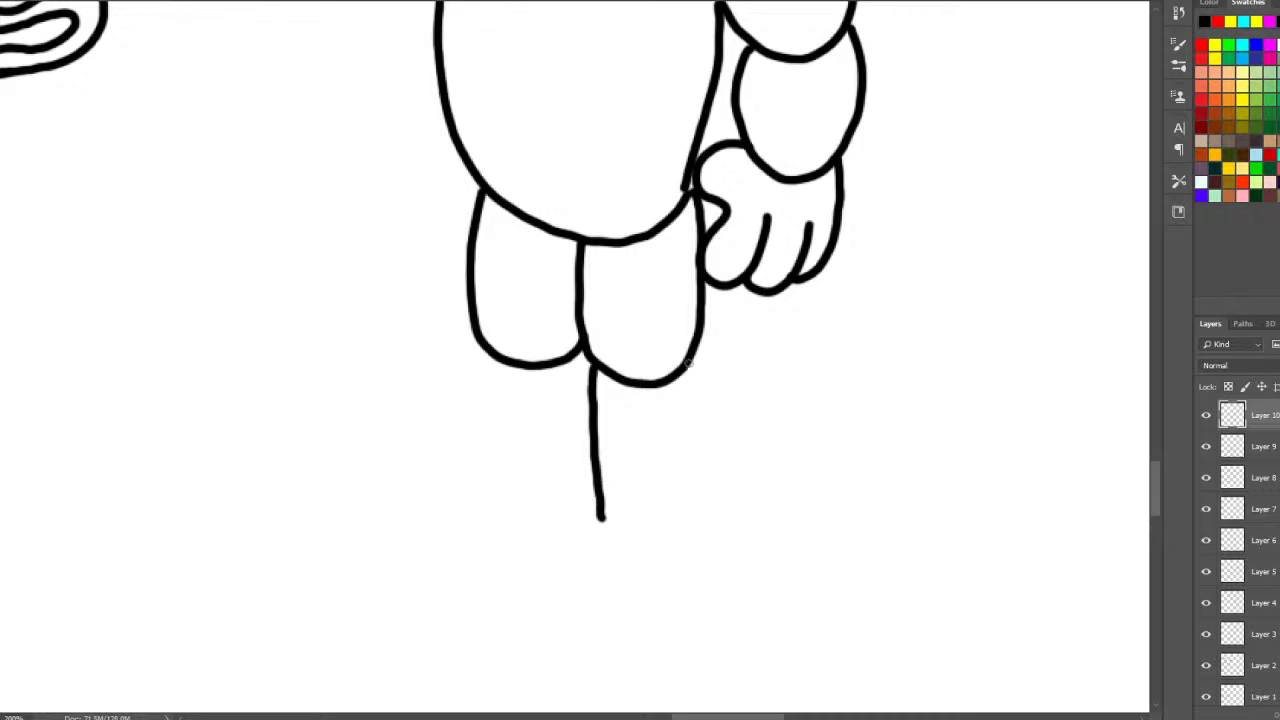
- Complete the shin below the nearer thigh and draw its large three-toed foot
left_click_drag(689, 363, 699, 498)
mouse_move(603, 517)
left_mouse_down()
mouse_move(579, 563)
mouse_move(617, 614)
mouse_move(755, 640)
mouse_move(741, 583)
mouse_move(708, 578)
left_mouse_up()
mouse_move(757, 634)
left_mouse_down()
mouse_move(796, 618)
mouse_move(757, 561)
left_mouse_up()
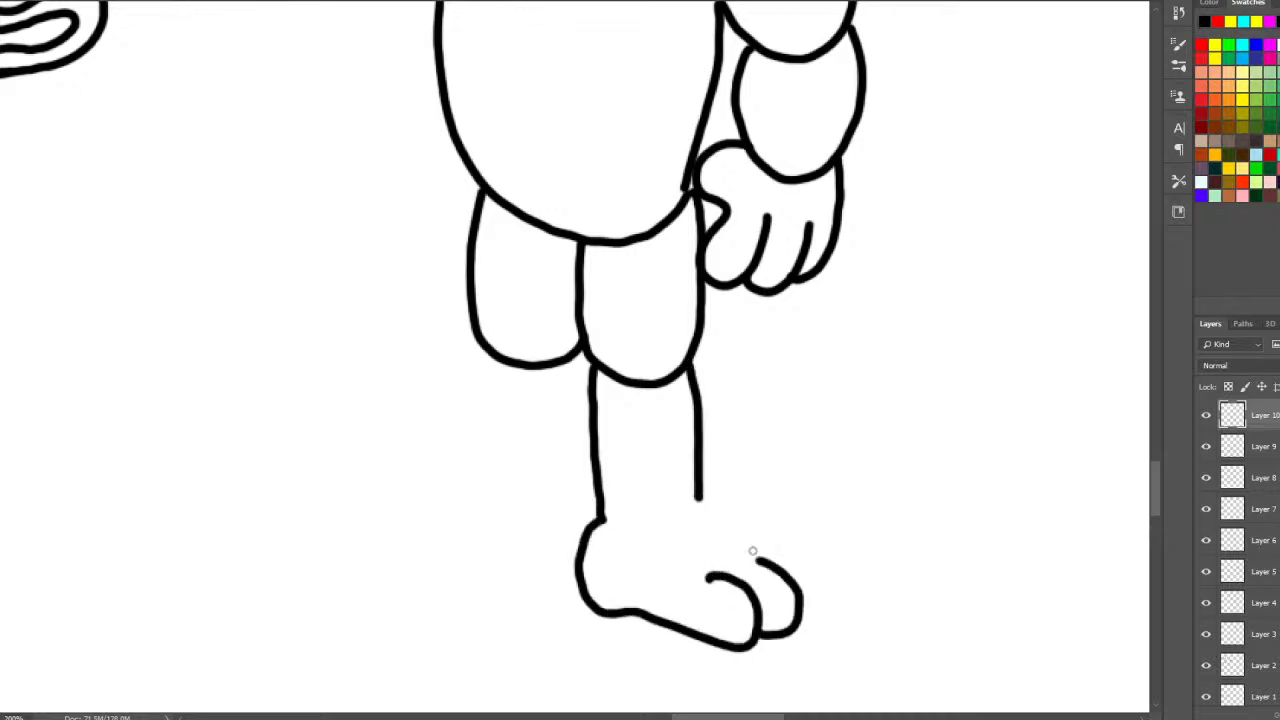
mouse_move(795, 628)
left_mouse_down()
mouse_move(820, 582)
mouse_move(805, 548)
mouse_move(762, 519)
mouse_move(682, 507)
mouse_move(604, 522)
left_mouse_up()
- Draw the other shin, slanting outward, with a three-toed foot pointing the opposite way
left_click_drag(486, 350, 452, 487)
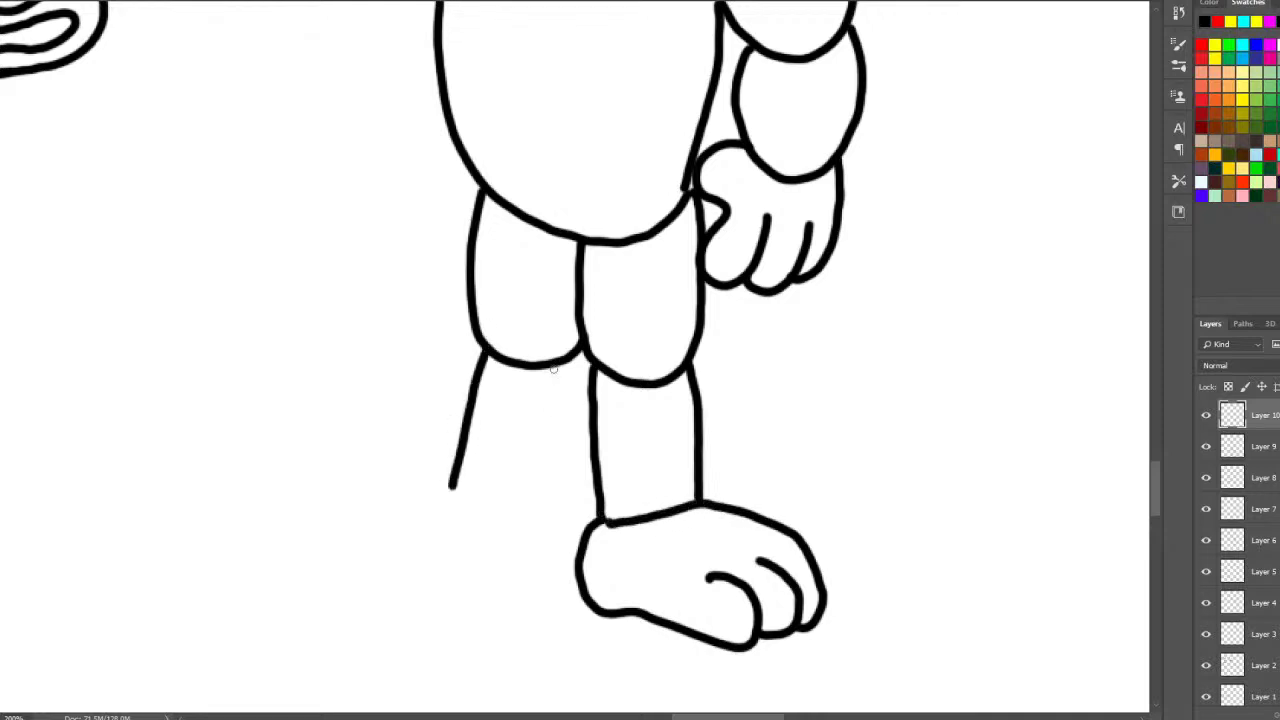
mouse_move(576, 350)
left_mouse_down()
mouse_move(545, 536)
mouse_move(445, 488)
mouse_move(453, 495)
mouse_move(384, 494)
mouse_move(333, 530)
mouse_move(358, 560)
left_mouse_up()
mouse_move(397, 521)
left_mouse_down()
mouse_move(368, 537)
mouse_move(392, 590)
left_mouse_up()
mouse_move(432, 540)
left_mouse_down()
mouse_move(393, 573)
mouse_move(417, 609)
mouse_move(547, 585)
mouse_move(531, 525)
left_mouse_up()
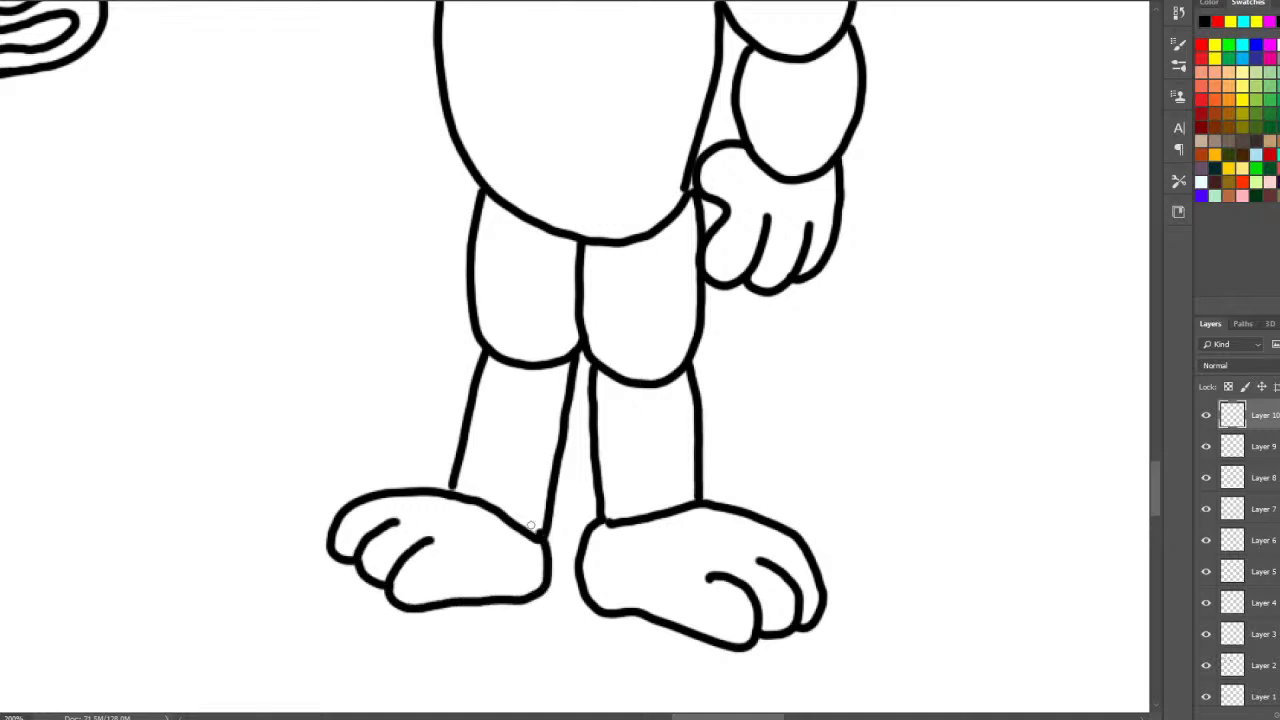
- Draw the bear's other arm from a rounded shoulder and a narrow forearm, ending in a hand with a thumb and three fingers
left_click_drag(1154, 477, 1154, 450)
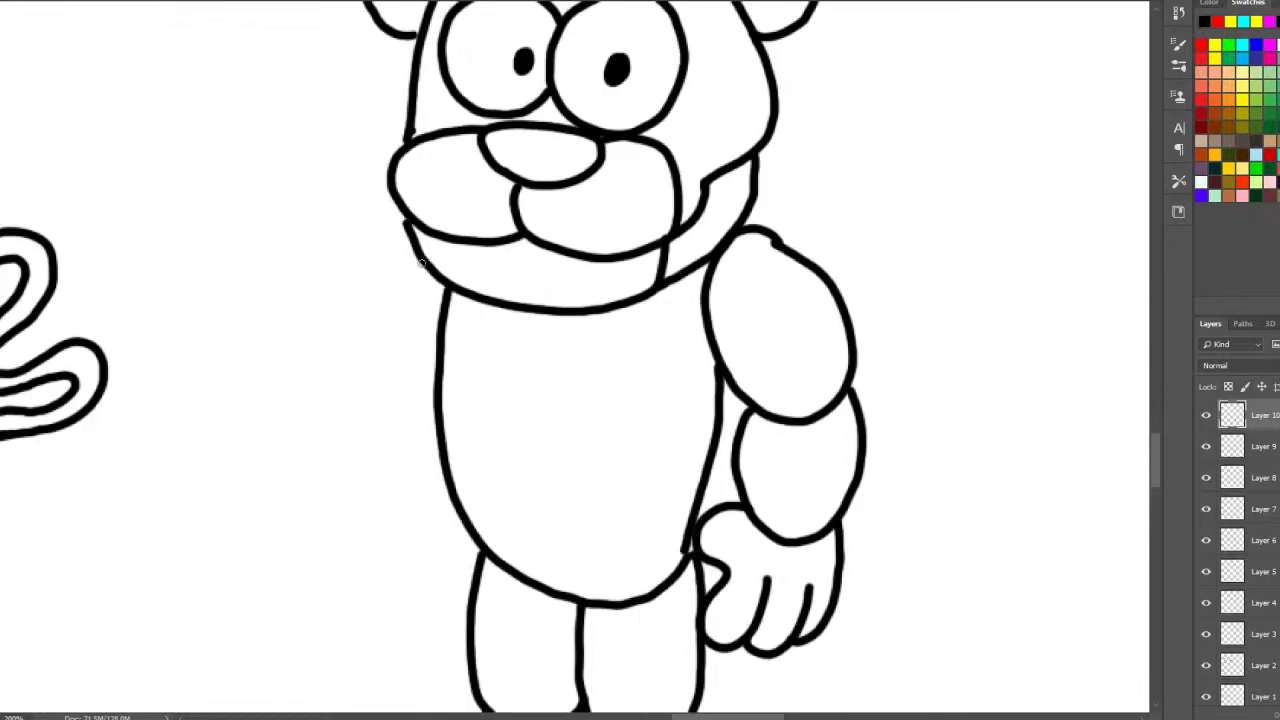
mouse_move(420, 260)
left_mouse_down()
mouse_move(358, 316)
mouse_move(367, 368)
mouse_move(410, 376)
mouse_move(431, 342)
left_mouse_up()
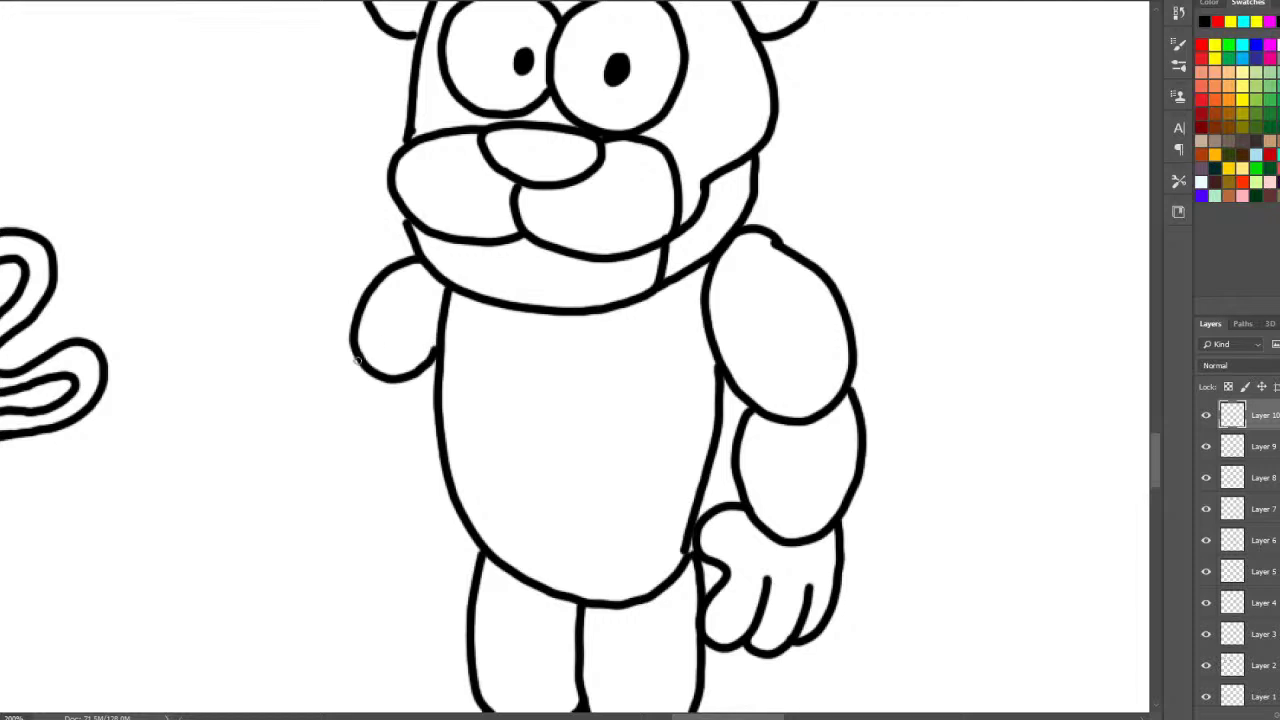
mouse_move(357, 362)
left_mouse_down()
mouse_move(367, 463)
mouse_move(411, 472)
mouse_move(420, 396)
mouse_move(341, 377)
mouse_move(340, 448)
mouse_move(378, 492)
mouse_move(416, 482)
mouse_move(418, 354)
left_mouse_up()
key("ctrl+z")
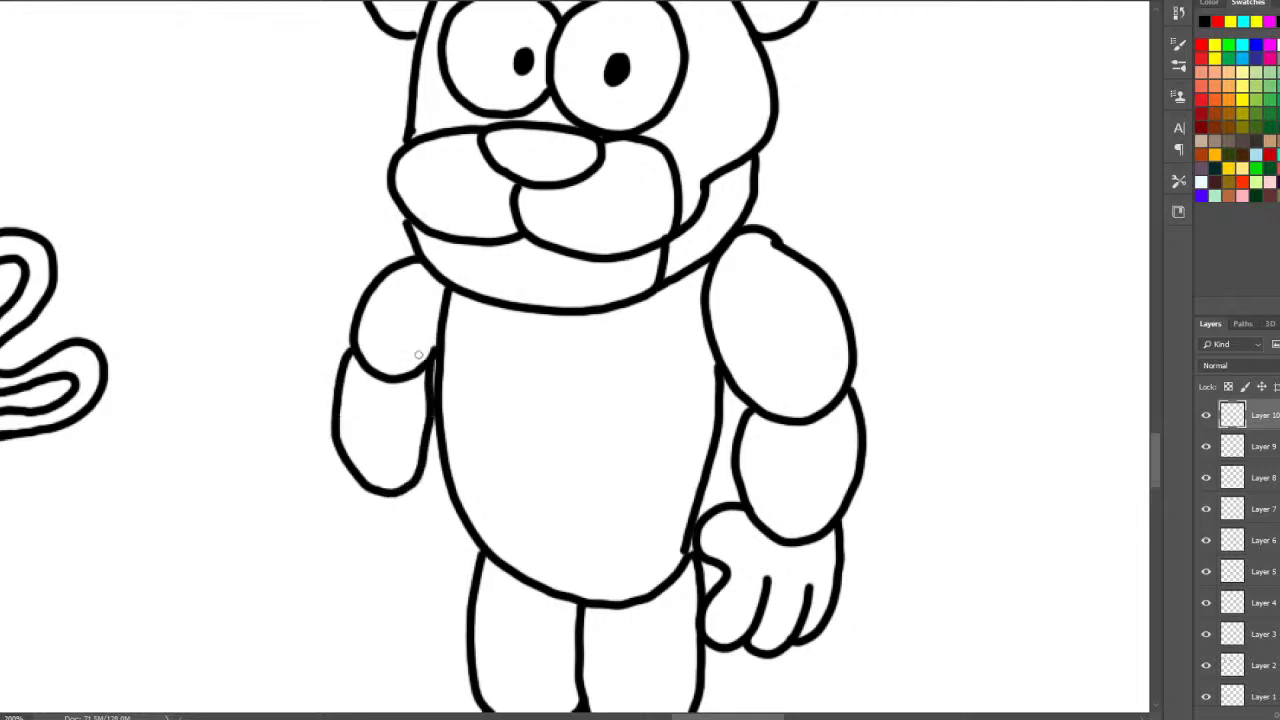
mouse_move(424, 466)
left_mouse_down()
mouse_move(452, 514)
mouse_move(426, 524)
mouse_move(405, 607)
mouse_move(360, 532)
mouse_move(338, 530)
mouse_move(326, 507)
mouse_move(348, 474)
left_mouse_up()
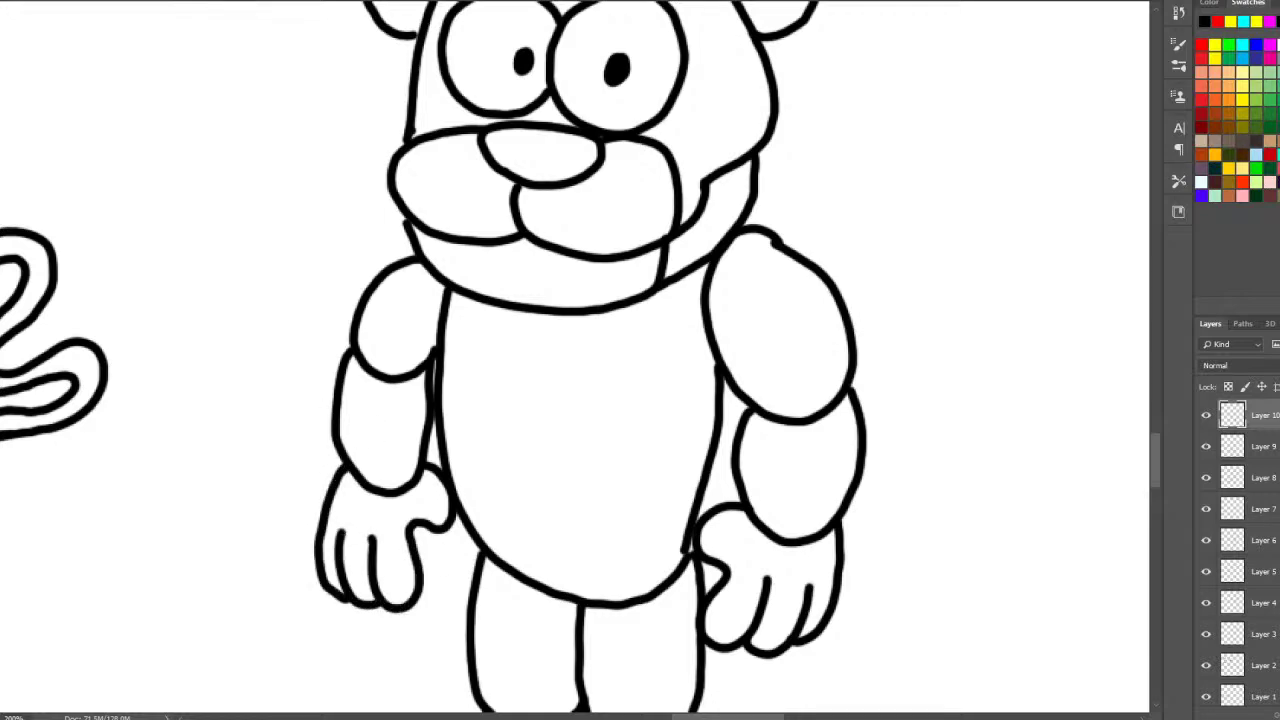
- Draw a bow tie of two rounded loops and a center knot under the bear's chin and fill it solid black
left_click_drag(645, 436, 531, 380)
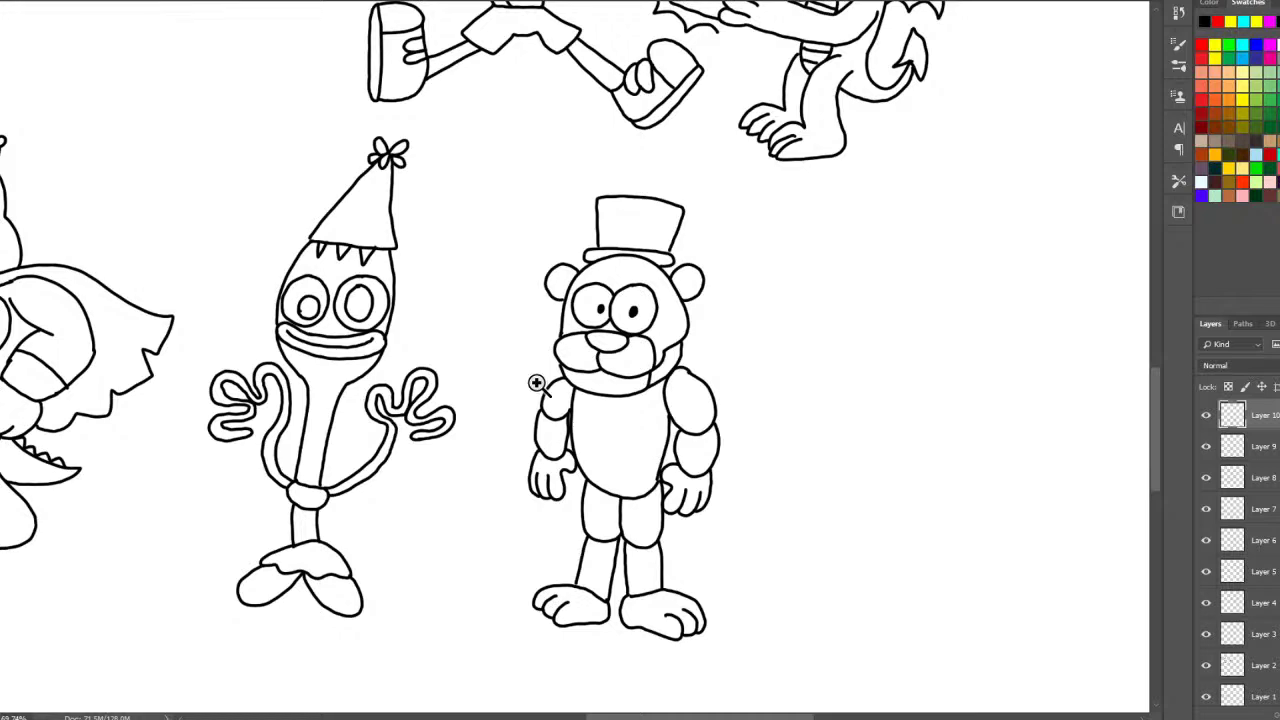
left_click_drag(659, 391, 800, 418)
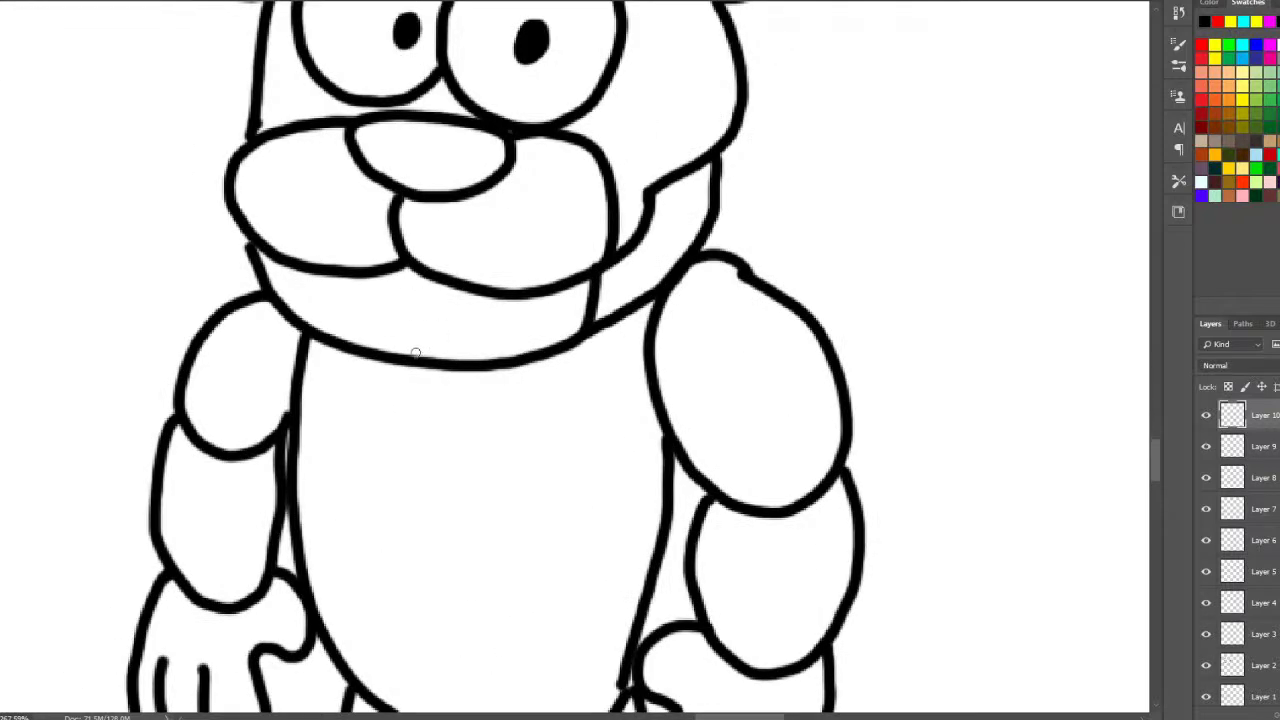
mouse_move(416, 353)
left_mouse_down()
mouse_move(439, 414)
mouse_move(502, 399)
mouse_move(521, 350)
left_mouse_up()
mouse_move(549, 324)
left_mouse_down()
mouse_move(576, 372)
mouse_move(529, 423)
mouse_move(492, 400)
left_mouse_up()
mouse_move(428, 362)
left_mouse_down()
mouse_move(386, 338)
mouse_move(361, 385)
mouse_move(407, 428)
mouse_move(446, 360)
mouse_move(434, 364)
mouse_move(500, 368)
left_mouse_up()
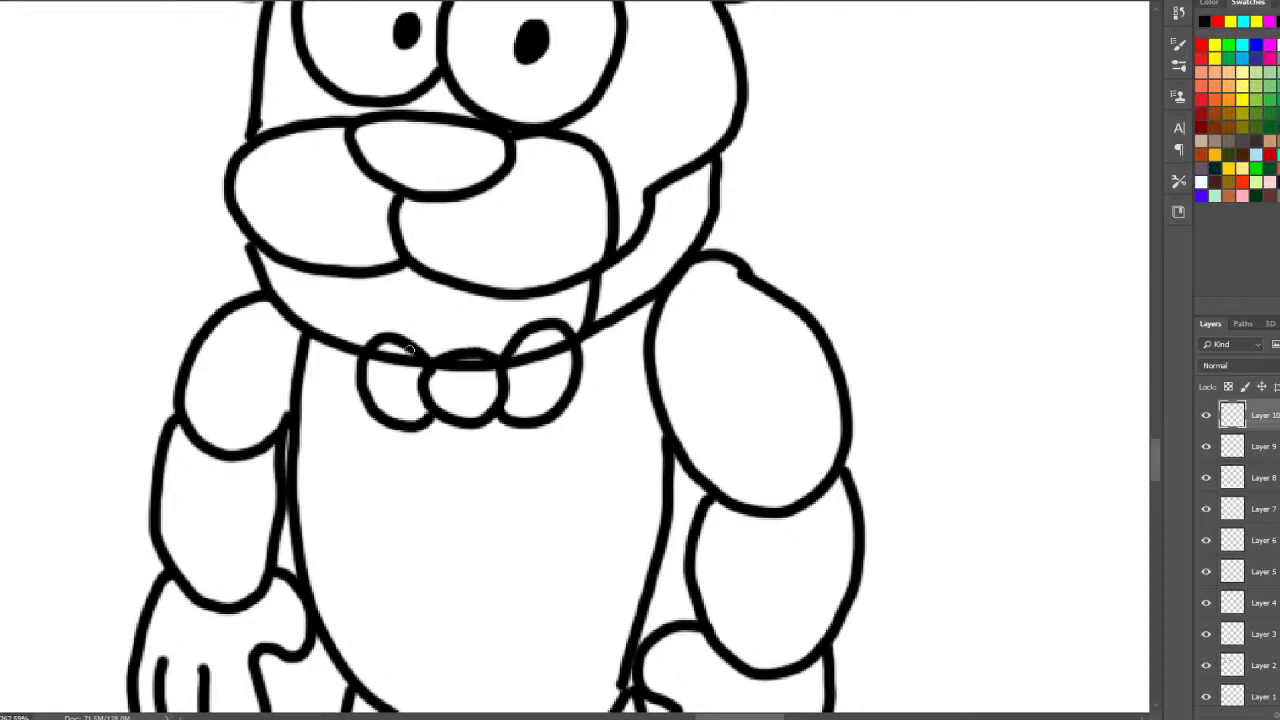
mouse_move(410, 352)
left_mouse_down()
mouse_move(377, 351)
mouse_move(370, 388)
mouse_move(391, 364)
mouse_move(424, 405)
mouse_move(385, 414)
mouse_move(438, 376)
mouse_move(434, 395)
mouse_move(452, 360)
mouse_move(471, 361)
mouse_move(491, 395)
mouse_move(470, 407)
mouse_move(473, 376)
mouse_move(465, 413)
mouse_move(434, 362)
left_mouse_up()
mouse_move(517, 354)
left_mouse_down()
mouse_move(560, 332)
mouse_move(551, 397)
mouse_move(524, 402)
mouse_move(512, 382)
mouse_move(520, 366)
mouse_move(514, 416)
mouse_move(530, 403)
left_mouse_up()
- Draw two oval eyes with solid black pupils and a pointed nose line in the blank area beside the bear
scroll(530, 403, "down", 10)
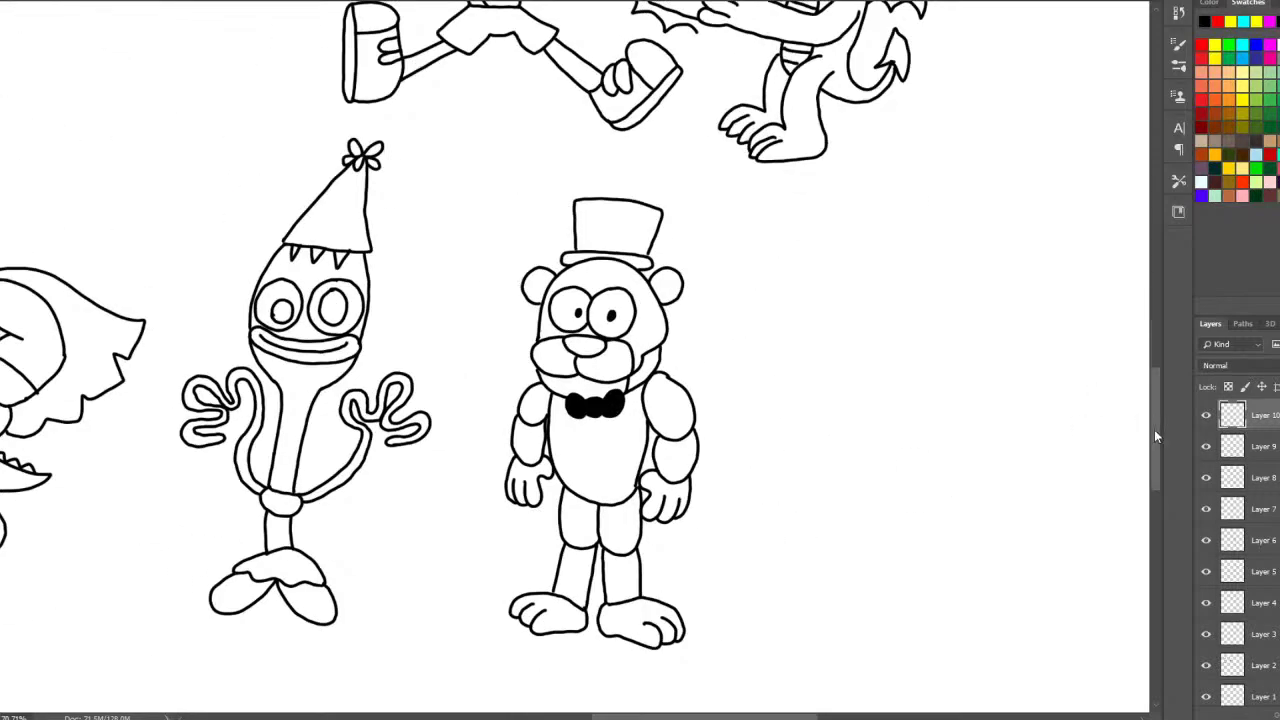
left_click_drag(1154, 429, 1149, 449)
left_click(829, 474)
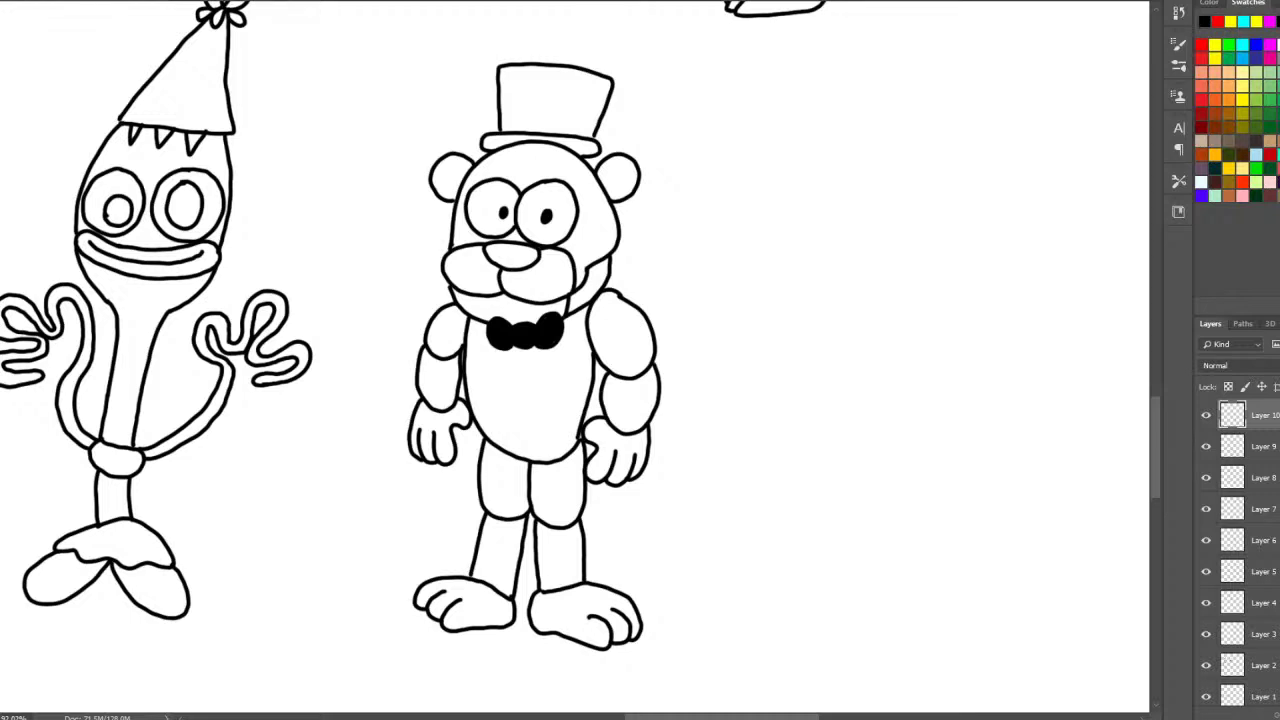
left_click_drag(694, 717, 751, 717)
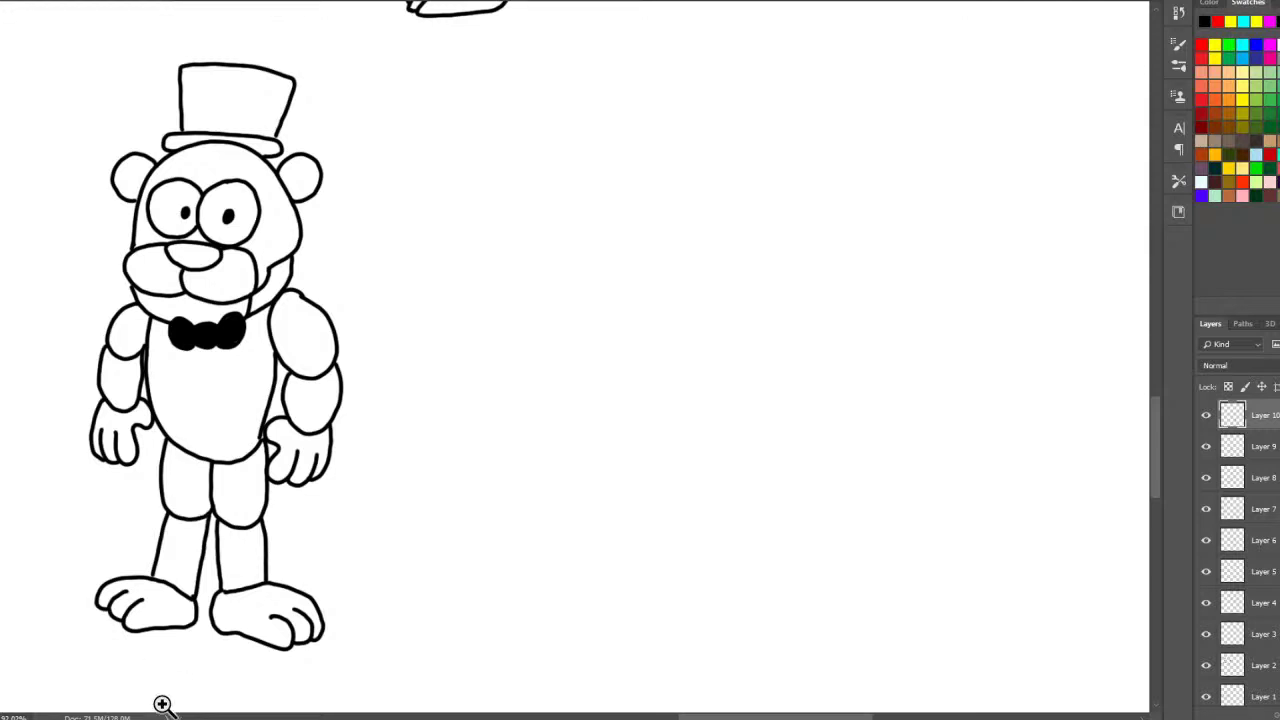
left_click(553, 488)
left_click(486, 606)
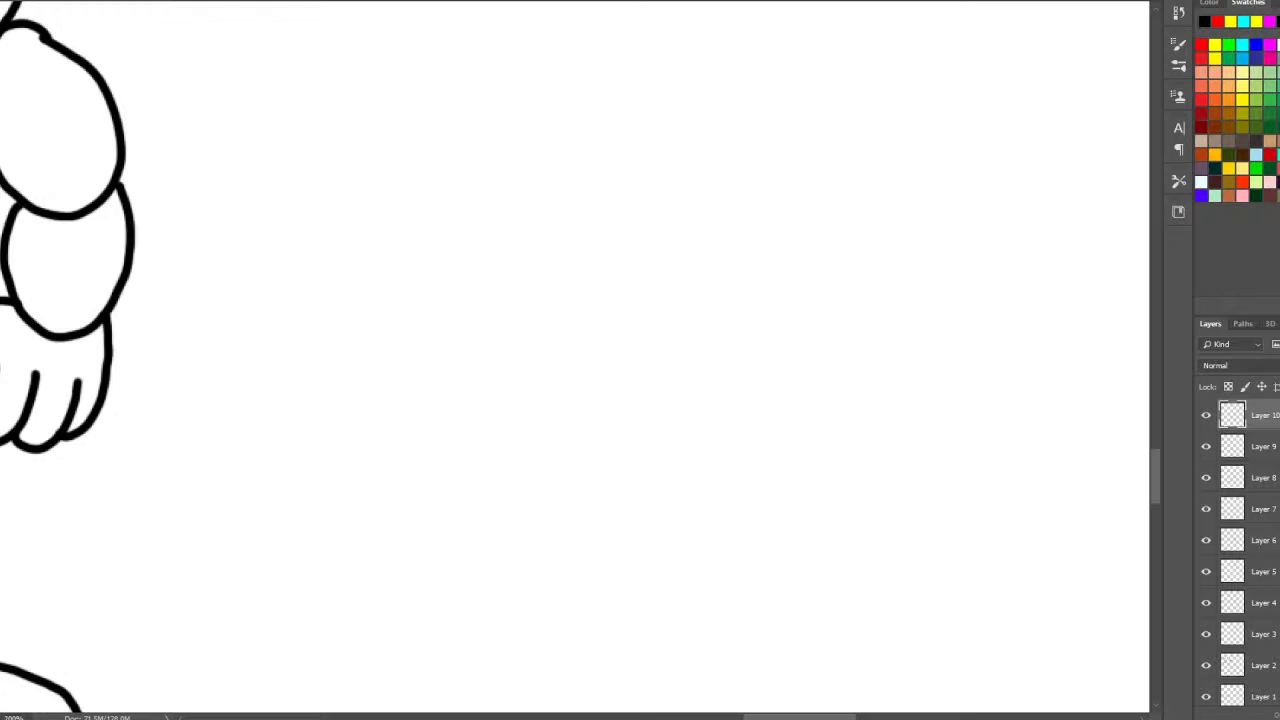
mouse_move(494, 372)
left_mouse_down()
mouse_move(456, 377)
mouse_move(430, 435)
mouse_move(503, 456)
mouse_move(548, 412)
mouse_move(529, 383)
mouse_move(474, 366)
left_mouse_up()
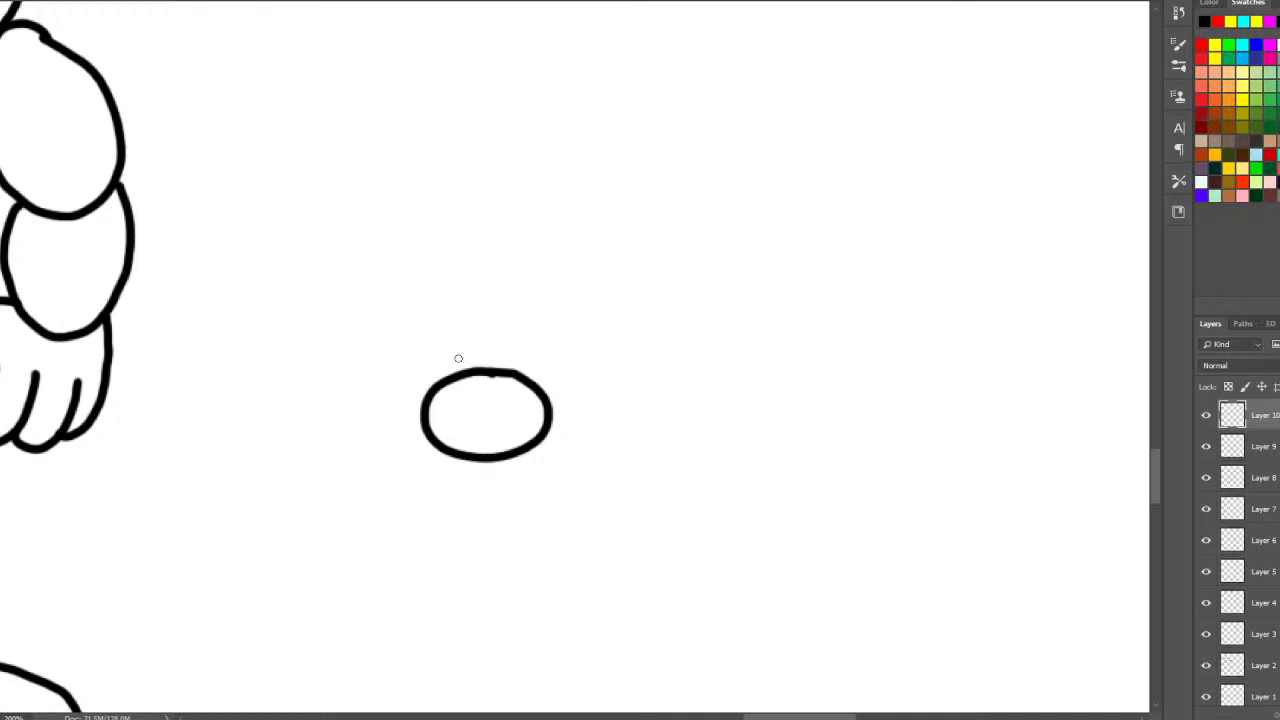
left_click_drag(474, 423, 478, 406)
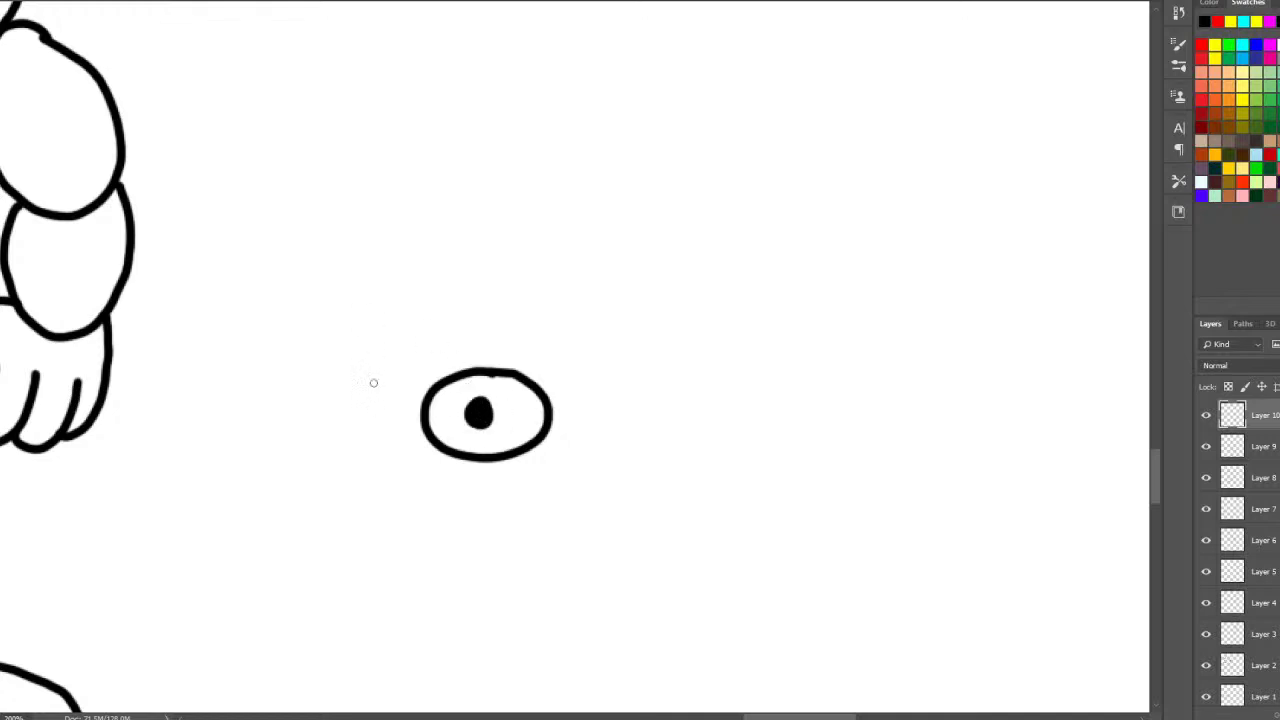
mouse_move(375, 380)
left_mouse_down()
mouse_move(293, 392)
mouse_move(298, 437)
mouse_move(316, 459)
mouse_move(414, 497)
mouse_move(372, 428)
left_mouse_up()
left_click_drag(337, 407, 337, 406)
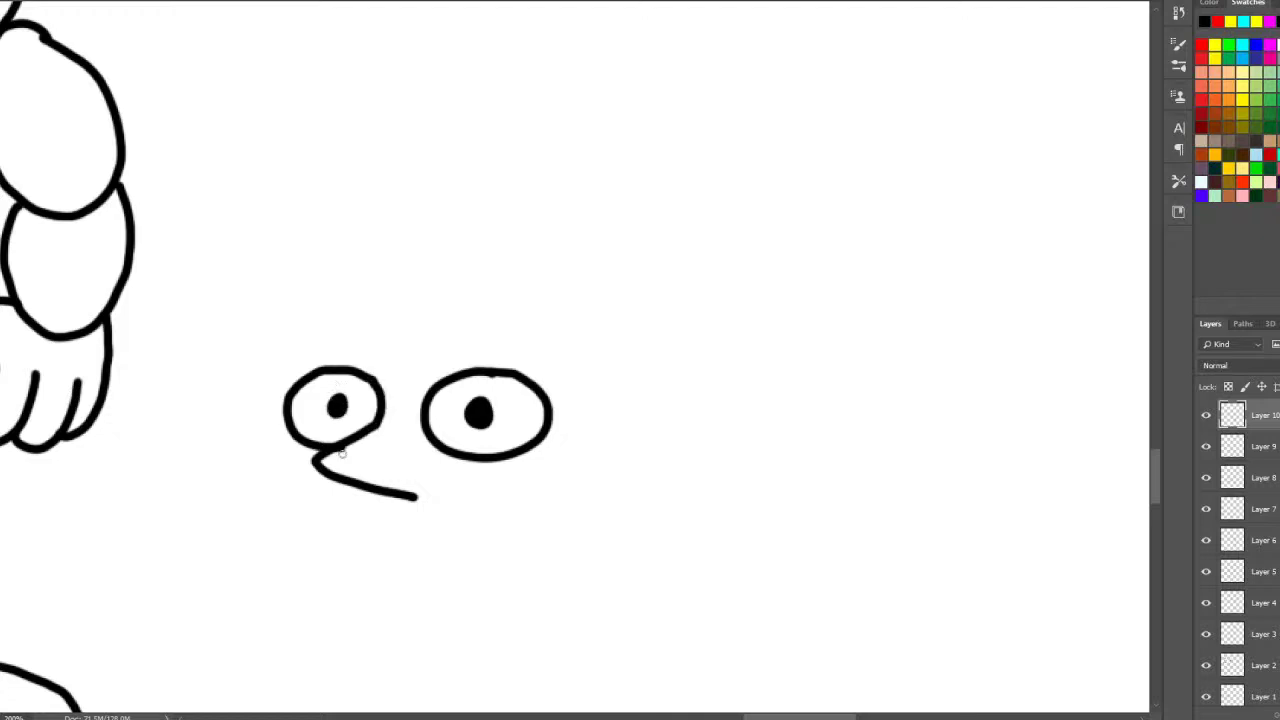
- Draw the head's curved sides and a stalk bending up to a tilted party hat topped with a four-loop tassel
mouse_move(327, 305)
left_mouse_down()
mouse_move(297, 324)
mouse_move(264, 385)
mouse_move(270, 491)
mouse_move(326, 567)
left_mouse_up()
mouse_move(540, 323)
left_mouse_down()
mouse_move(540, 524)
mouse_move(498, 570)
left_mouse_up()
mouse_move(328, 303)
left_mouse_down()
mouse_move(406, 201)
mouse_move(526, 130)
mouse_move(604, 206)
mouse_move(701, 100)
mouse_move(663, 85)
mouse_move(518, 110)
left_mouse_up()
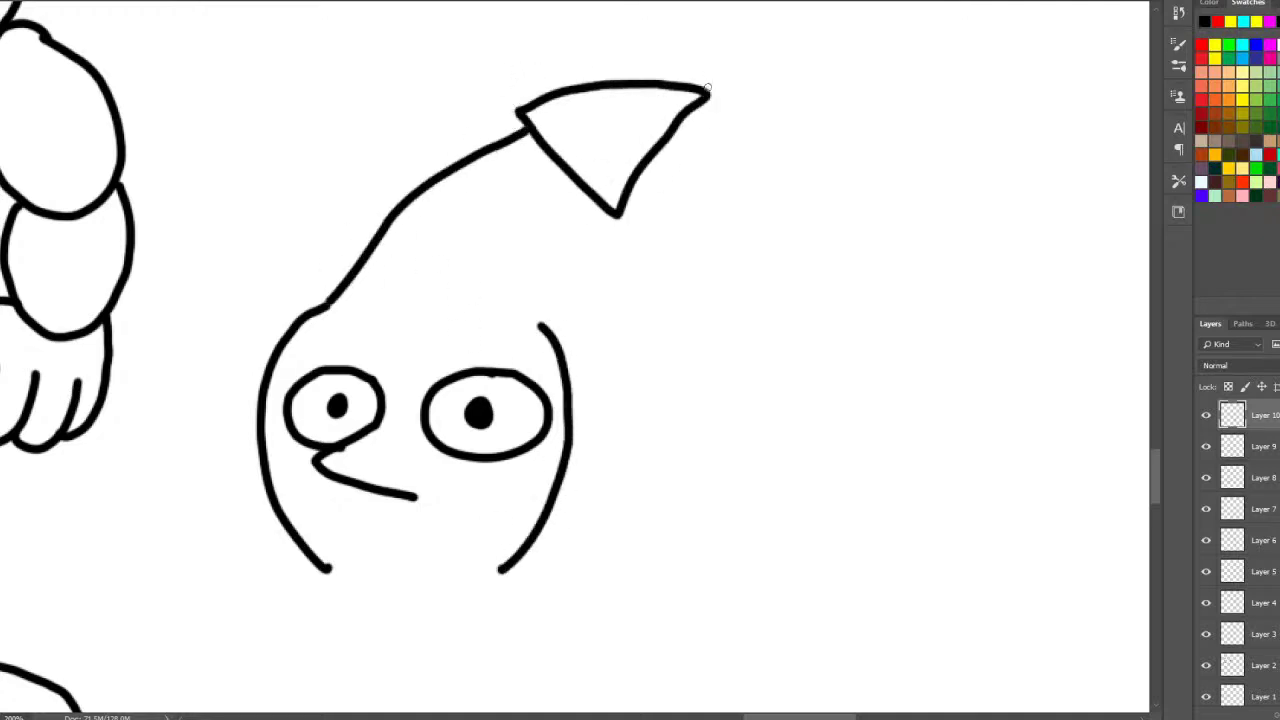
mouse_move(708, 88)
left_mouse_down()
mouse_move(757, 90)
mouse_move(689, 117)
mouse_move(703, 87)
mouse_move(673, 62)
mouse_move(690, 90)
left_mouse_up()
mouse_move(588, 188)
left_mouse_down()
mouse_move(533, 277)
mouse_move(530, 318)
left_mouse_up()
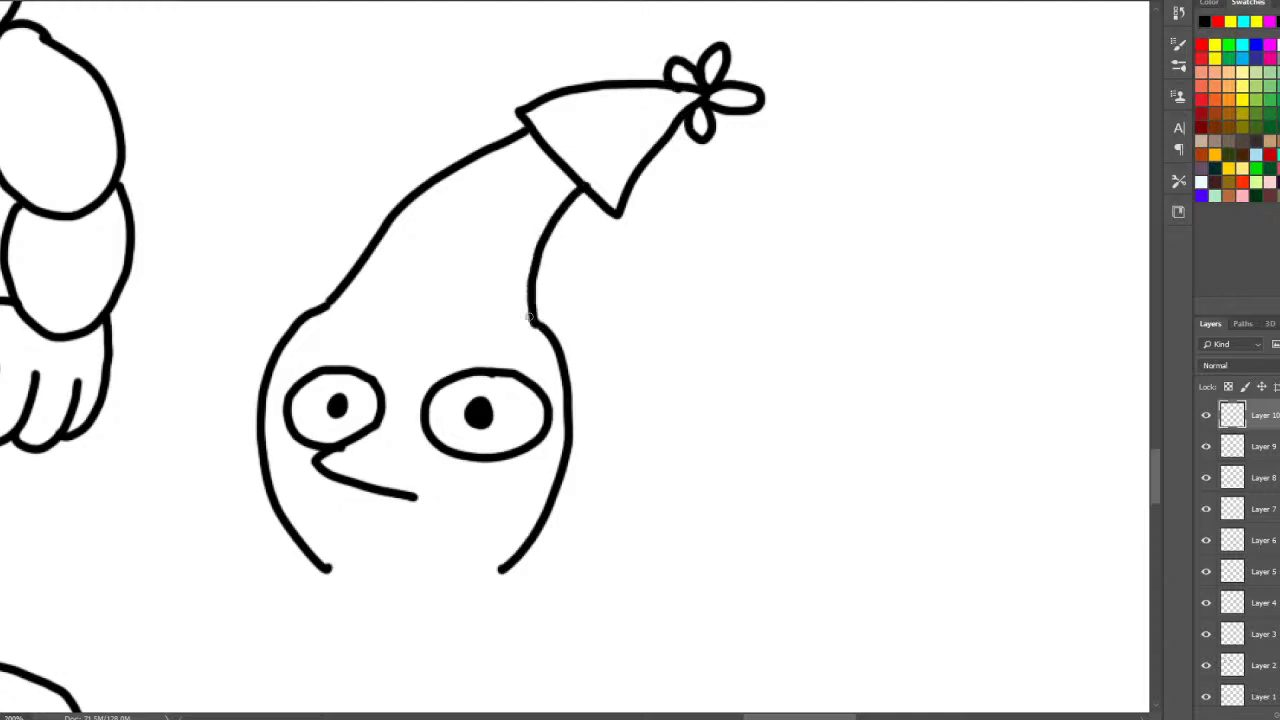
- Undo the stalk's inner edge, redraw the stalk narrower with the top of the head joining its base, and erase the old outer line
scroll(1151, 500, "down", 5)
scroll(1153, 477, "up", 6)
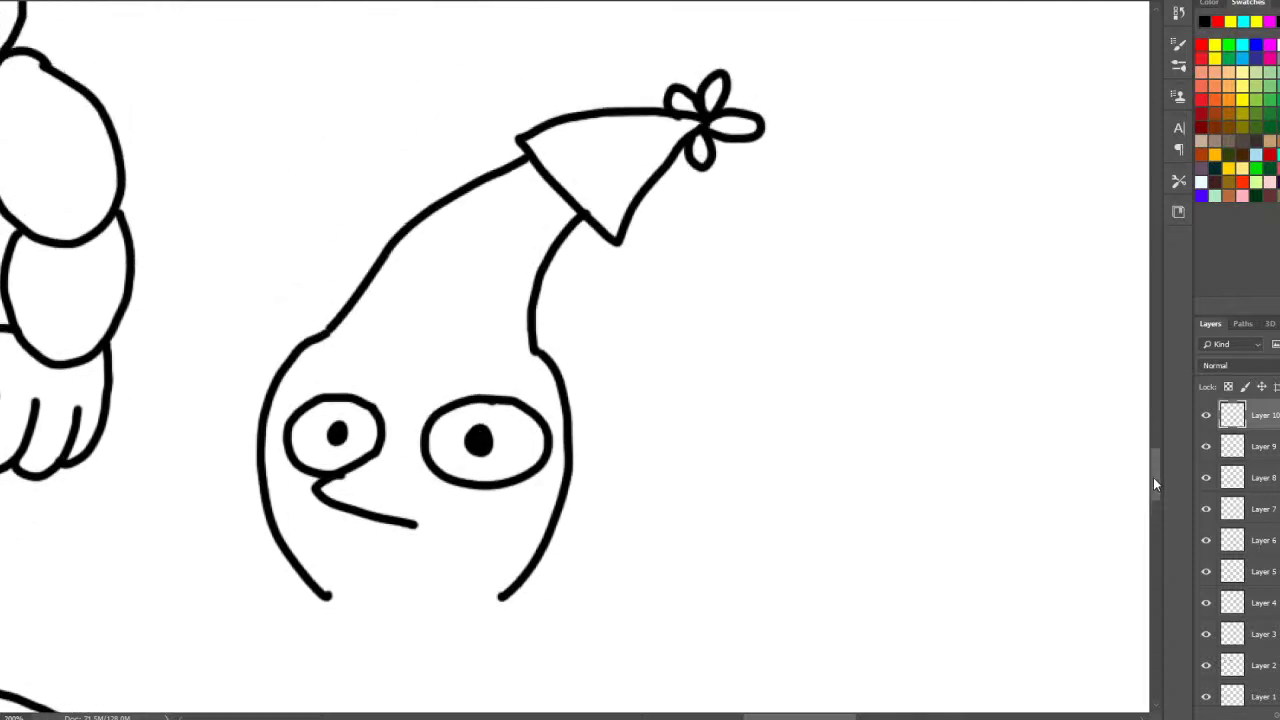
scroll(1153, 477, "up", 3)
key("ctrl+z")
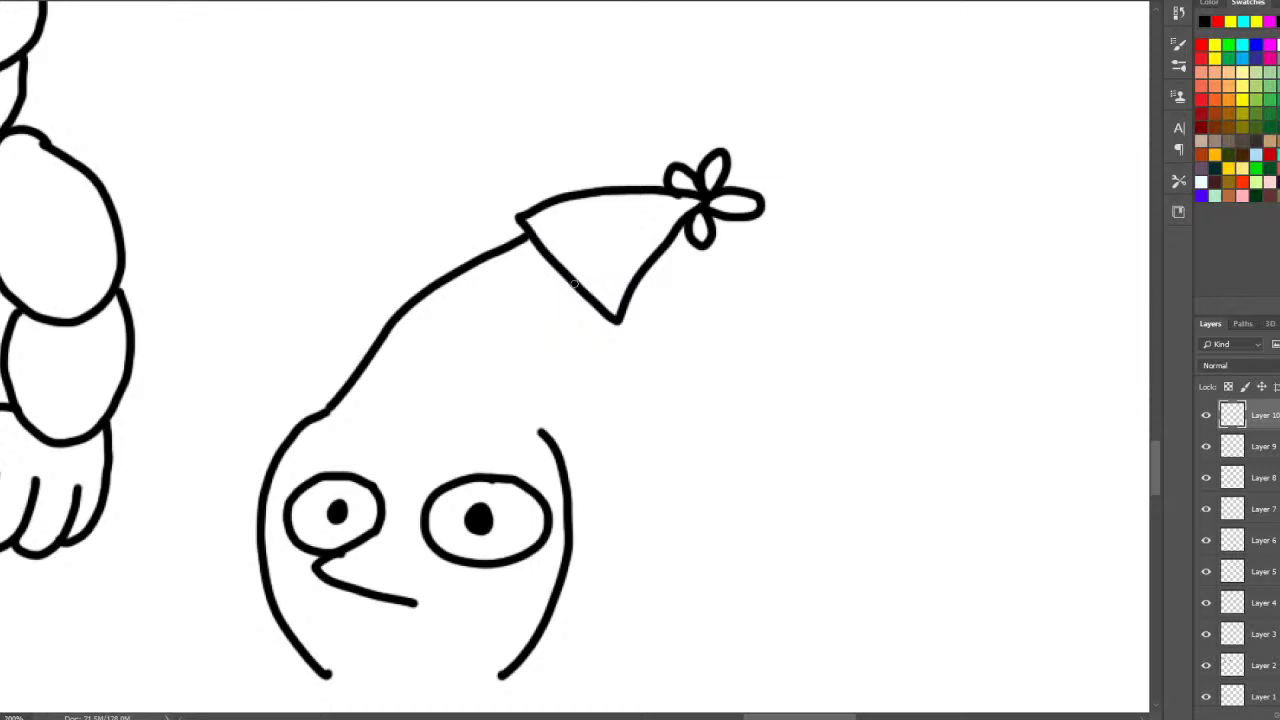
mouse_move(574, 284)
left_mouse_down()
mouse_move(513, 332)
mouse_move(475, 395)
mouse_move(543, 435)
mouse_move(481, 413)
left_mouse_up()
mouse_move(505, 246)
left_mouse_down()
mouse_move(405, 339)
mouse_move(374, 409)
mouse_move(305, 413)
left_mouse_up()
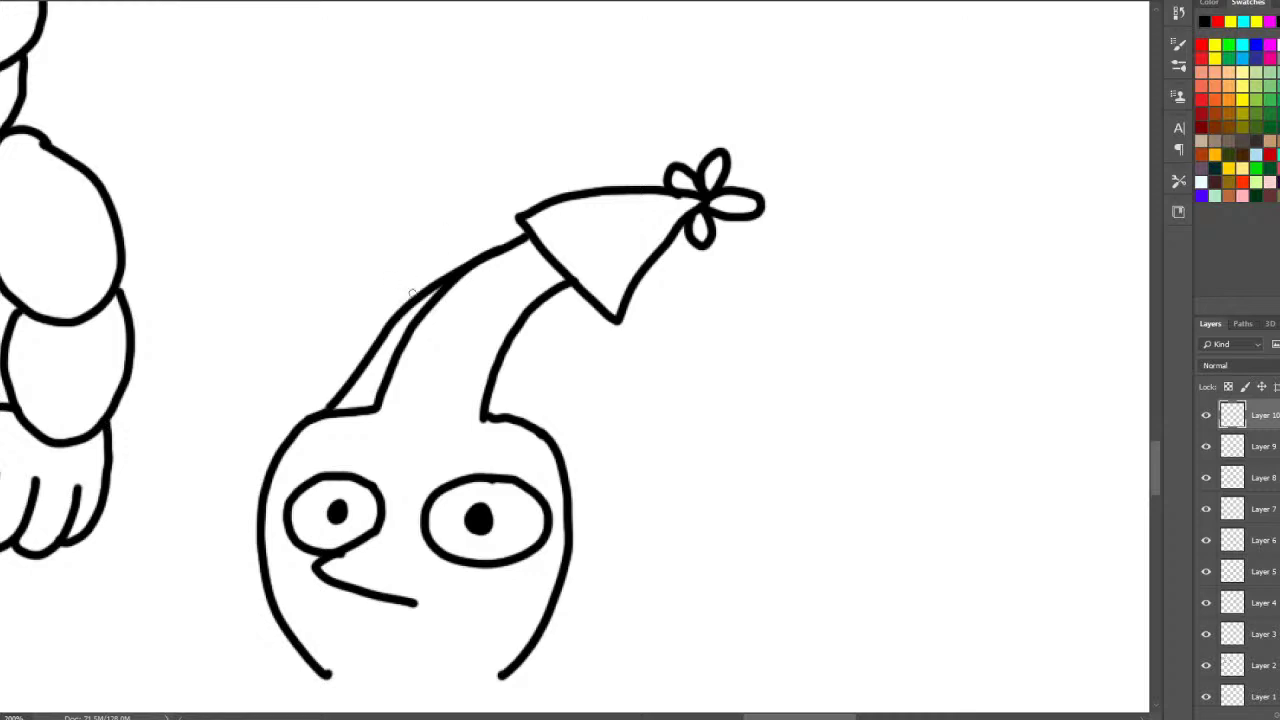
mouse_move(411, 292)
left_mouse_down()
mouse_move(469, 253)
mouse_move(397, 308)
mouse_move(332, 401)
left_mouse_up()
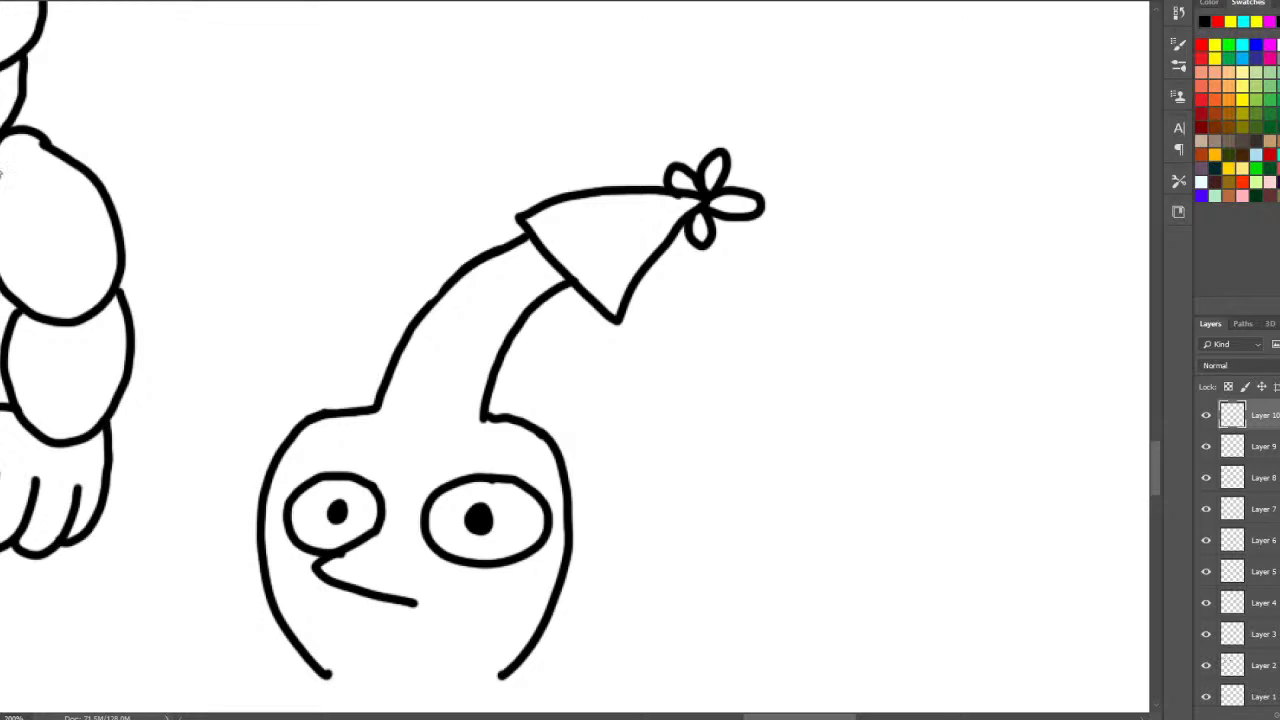
- Draw the nearer arm hanging down from below the head, ending in a small hand with rounded fingers
scroll(1151, 476, "down", 5)
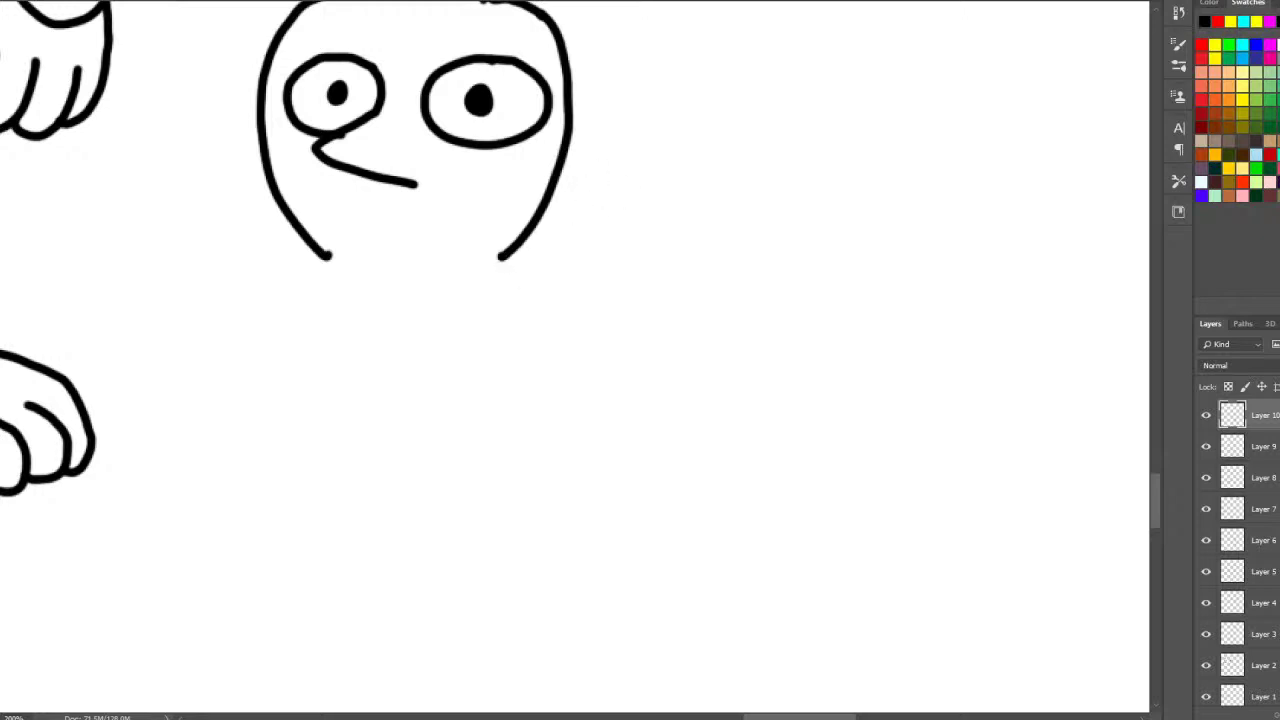
mouse_move(502, 256)
left_mouse_down()
mouse_move(490, 272)
mouse_move(555, 398)
mouse_move(527, 402)
left_mouse_up()
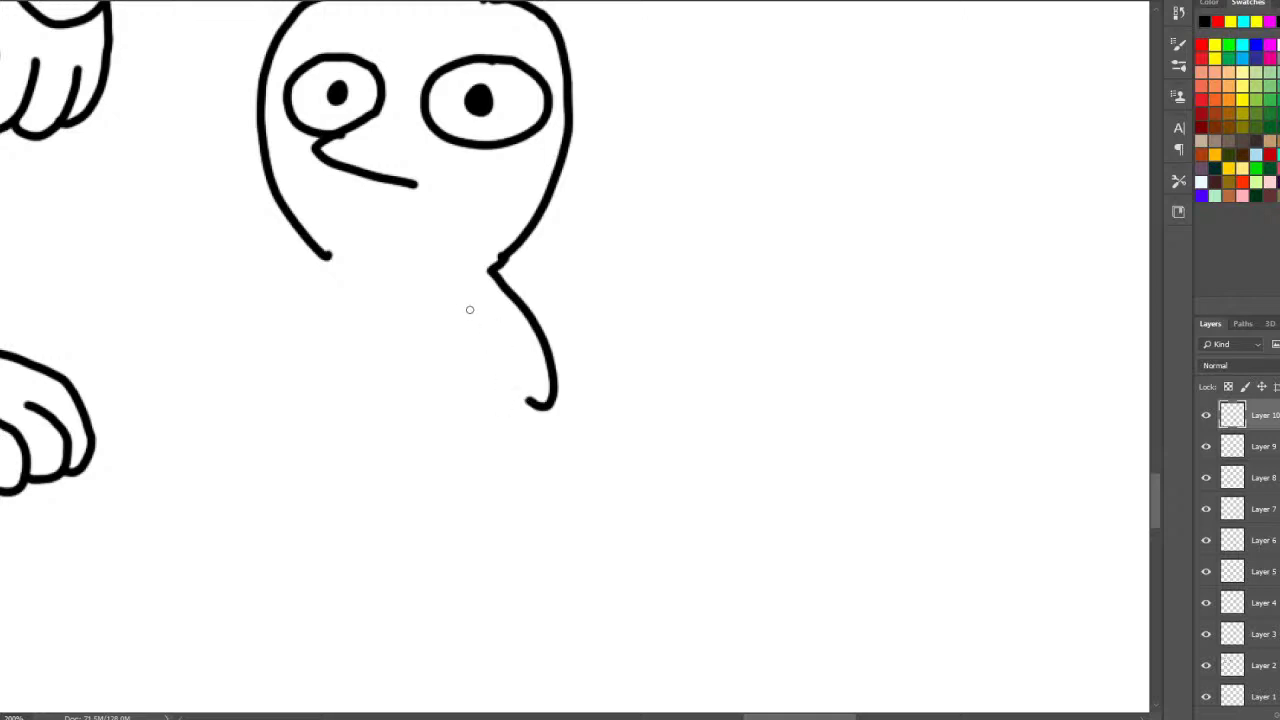
key("ctrl+z")
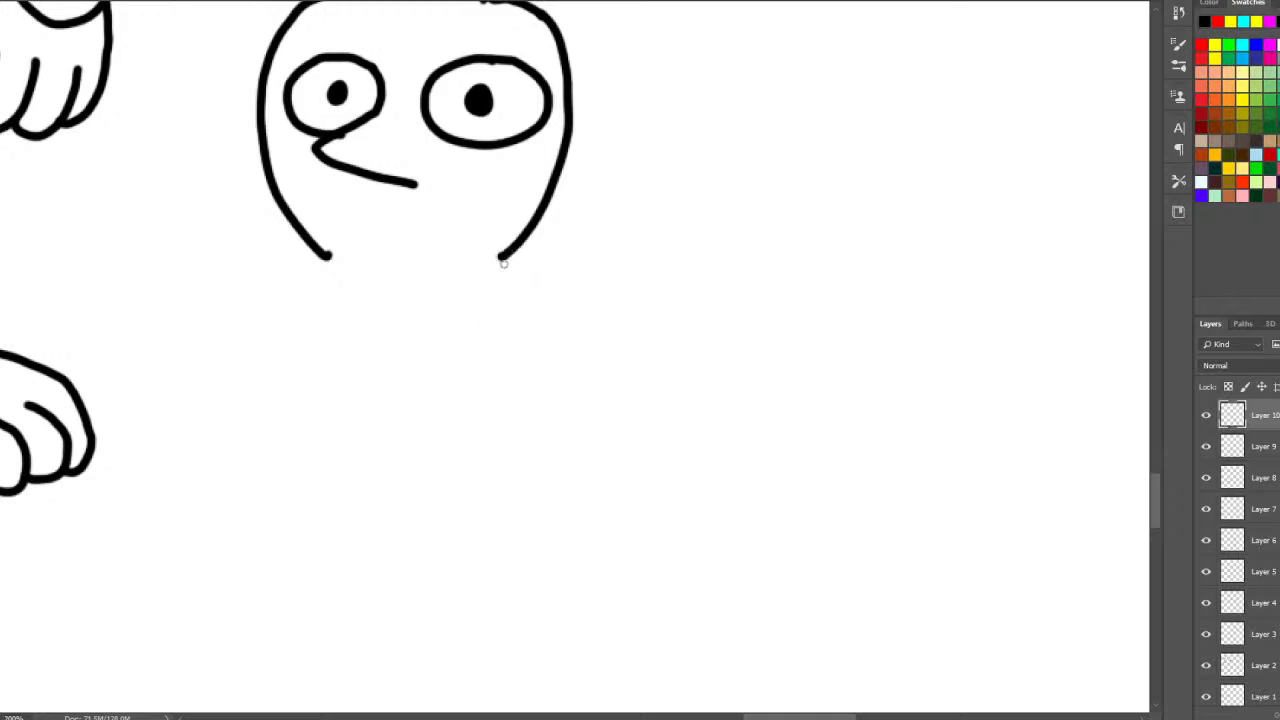
left_click_drag(504, 262, 538, 402)
mouse_move(455, 323)
left_mouse_down()
mouse_move(474, 406)
mouse_move(505, 461)
mouse_move(544, 430)
mouse_move(523, 387)
left_mouse_up()
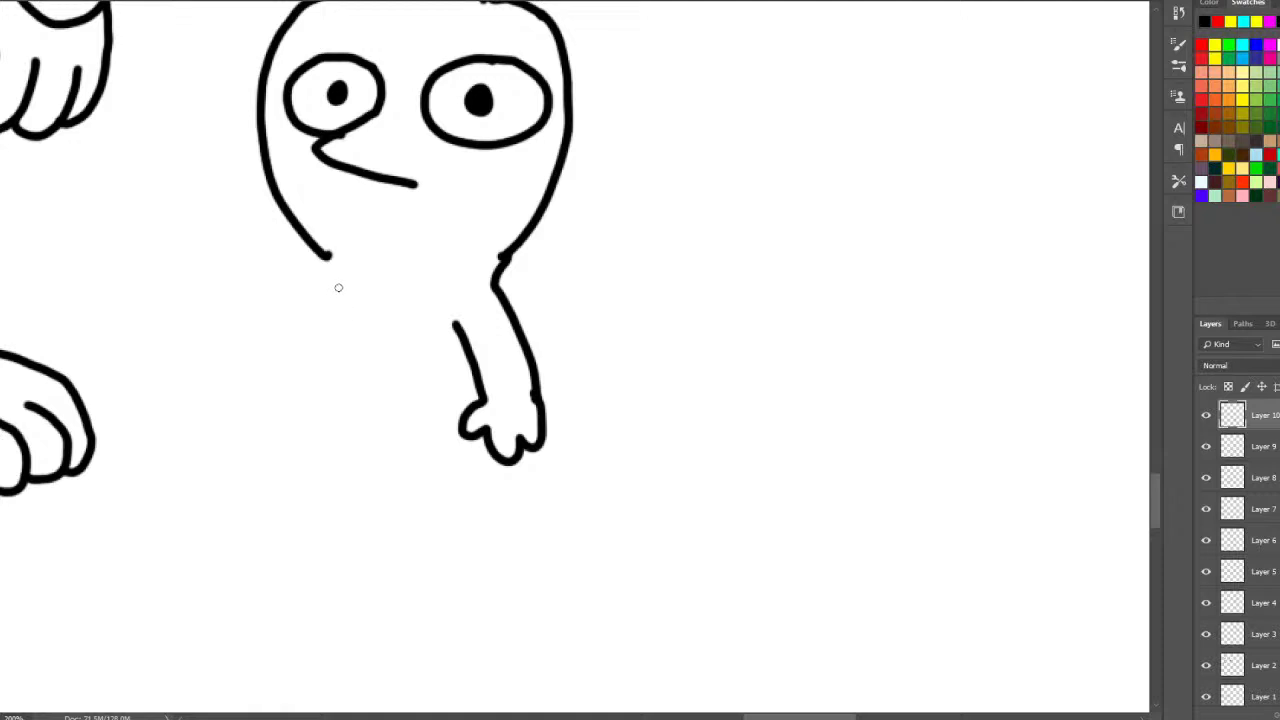
- Draw the rounded belly, two short legs with feet, and the other arm with a small fingered hand
mouse_move(338, 287)
left_mouse_down()
mouse_move(324, 328)
mouse_move(338, 436)
mouse_move(397, 488)
mouse_move(365, 568)
mouse_move(465, 569)
mouse_move(480, 446)
left_mouse_up()
mouse_move(352, 460)
left_mouse_down()
mouse_move(393, 490)
mouse_move(345, 508)
mouse_move(318, 549)
mouse_move(348, 545)
left_mouse_up()
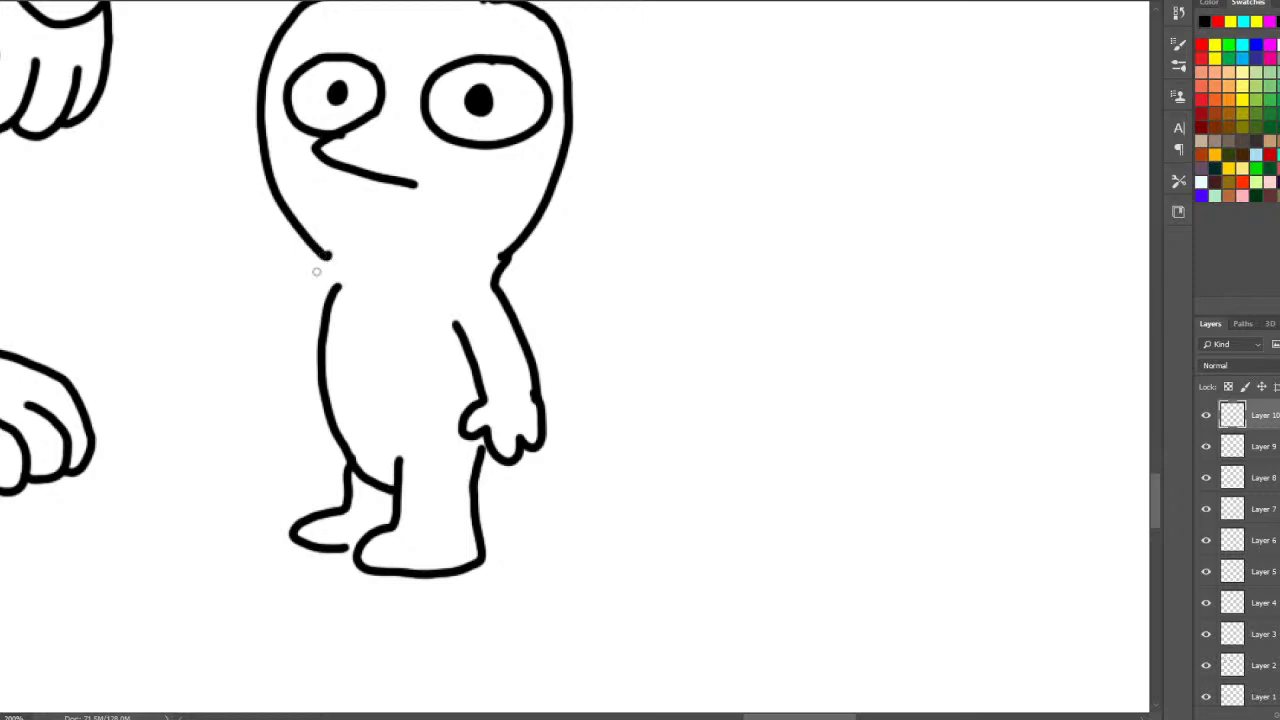
mouse_move(326, 258)
left_mouse_down()
mouse_move(239, 384)
mouse_move(265, 429)
mouse_move(305, 400)
mouse_move(314, 358)
left_mouse_up()
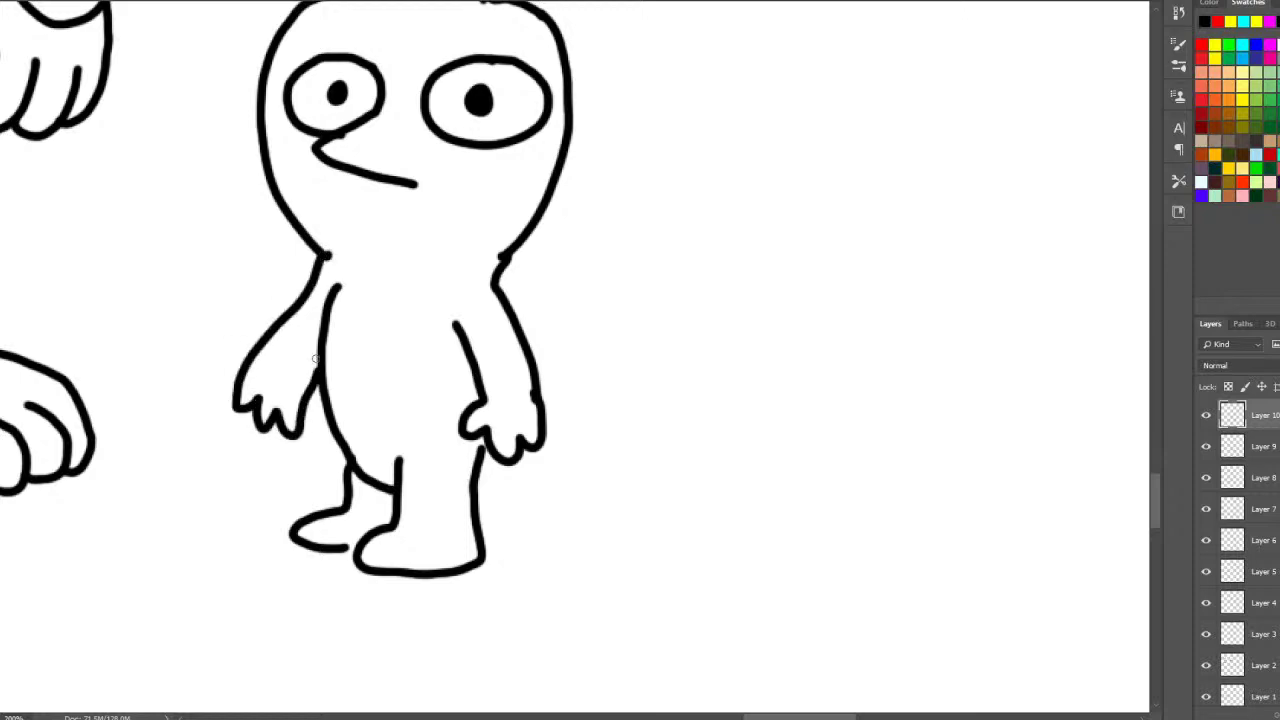
- Review the whole canvas of characters and frame the empty area beside the upper row
key("z")
key("ctrl+minus")
key("ctrl+minus")
key("ctrl+minus")
key("ctrl+minus")
key("ctrl+minus")
key("ctrl+minus")
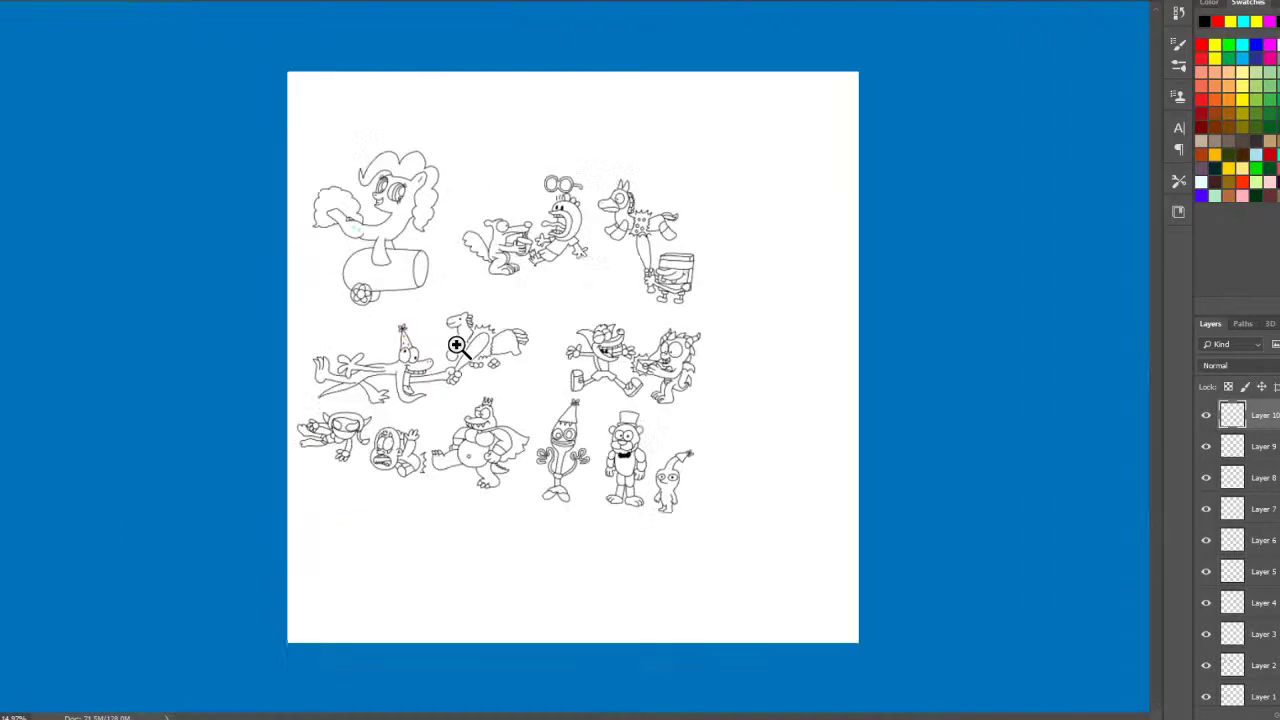
left_click_drag(569, 554, 600, 542)
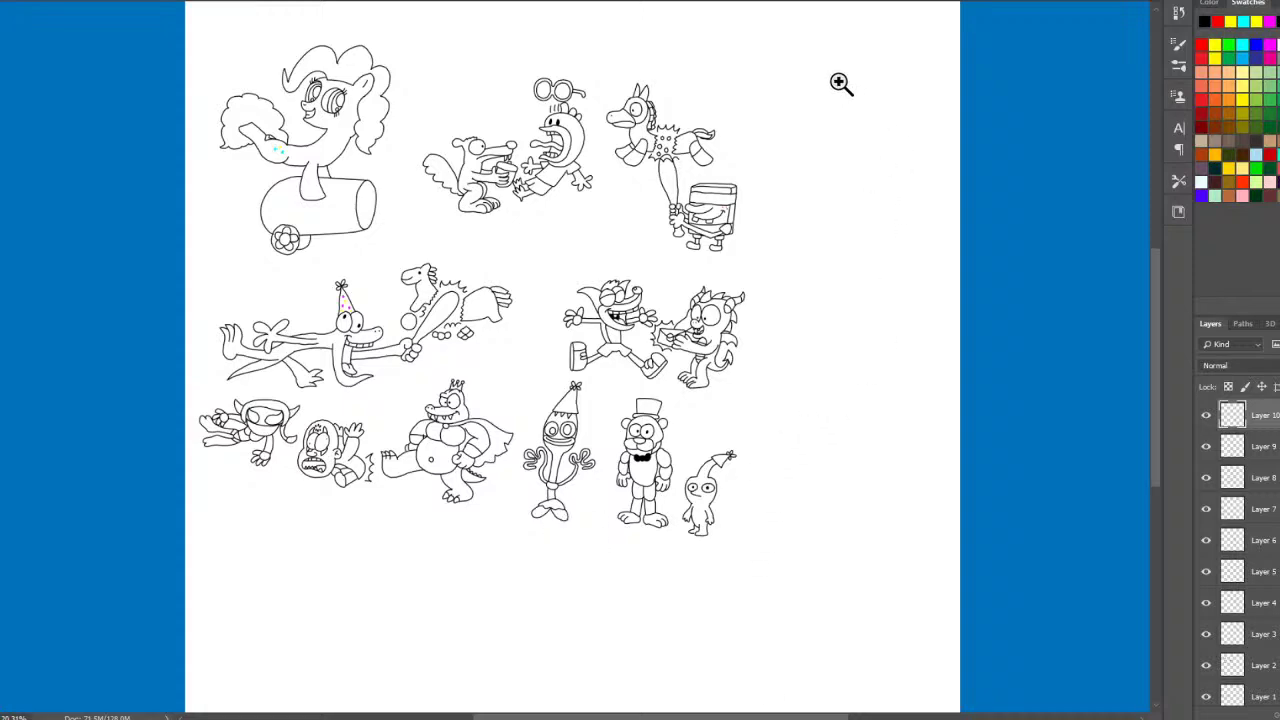
left_click_drag(840, 83, 775, 280)
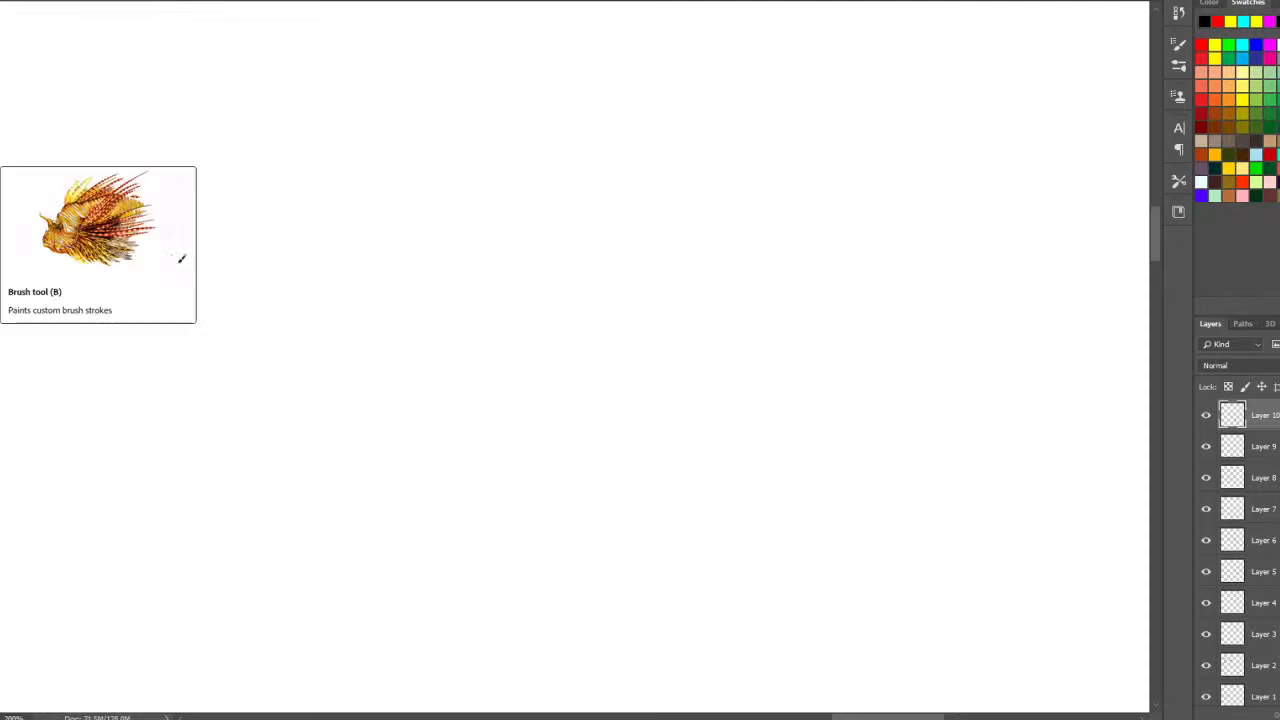
mouse_move(276, 164)
left_mouse_down()
mouse_move(215, 201)
mouse_move(222, 288)
mouse_move(324, 292)
mouse_move(349, 227)
mouse_move(319, 181)
mouse_move(263, 163)
left_mouse_up()
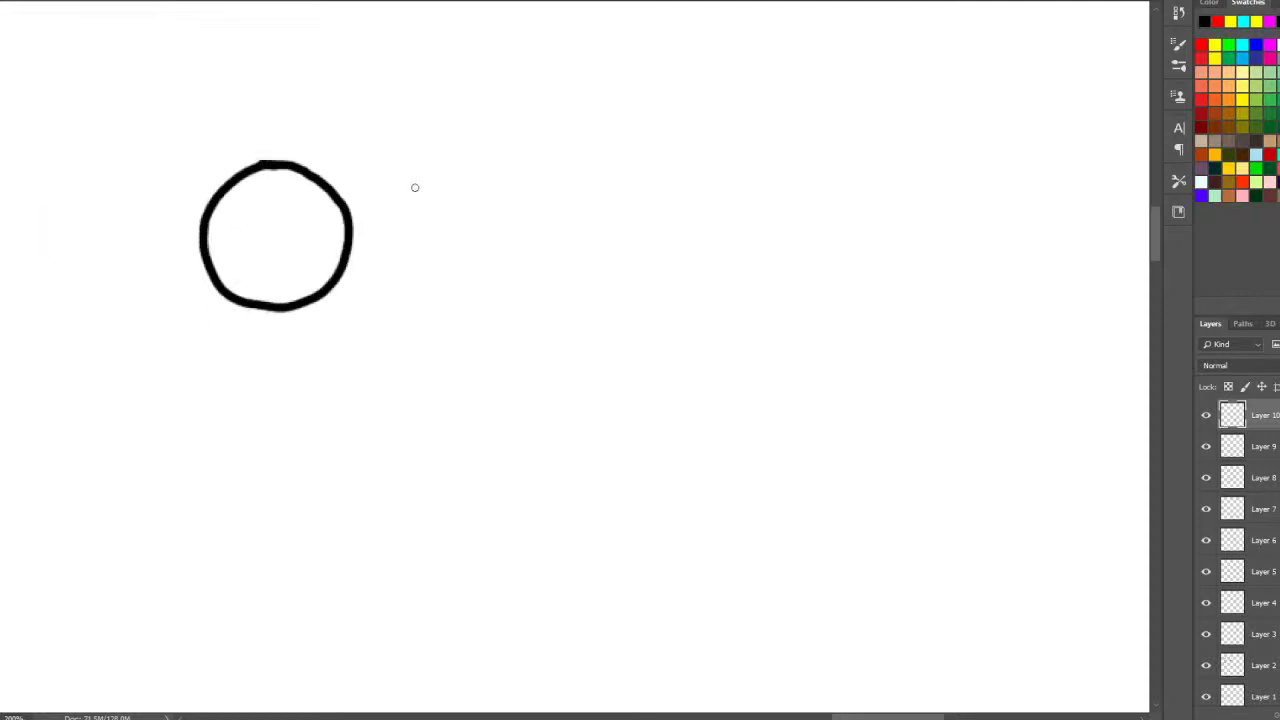
mouse_move(411, 254)
left_mouse_down()
mouse_move(532, 259)
mouse_move(519, 323)
mouse_move(422, 348)
mouse_move(364, 294)
mouse_move(365, 344)
mouse_move(421, 401)
mouse_move(529, 410)
mouse_move(490, 456)
mouse_move(379, 442)
left_mouse_up()
mouse_move(371, 348)
left_mouse_down()
mouse_move(388, 336)
mouse_move(397, 385)
left_mouse_up()
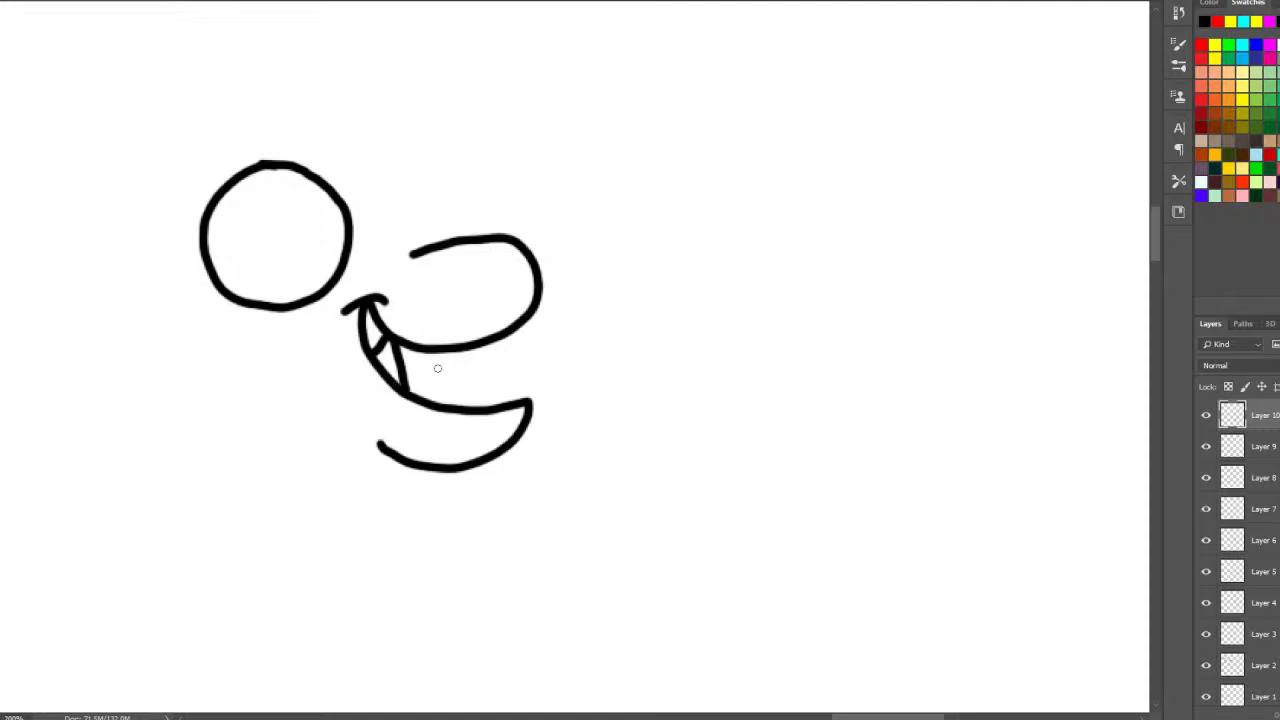
left_click_drag(406, 392, 435, 350)
key("ctrl+alt+z")
key("ctrl+alt+z")
key("ctrl+alt+z")
key("ctrl+alt+z")
key("ctrl+alt+z")
key("ctrl+alt+z")
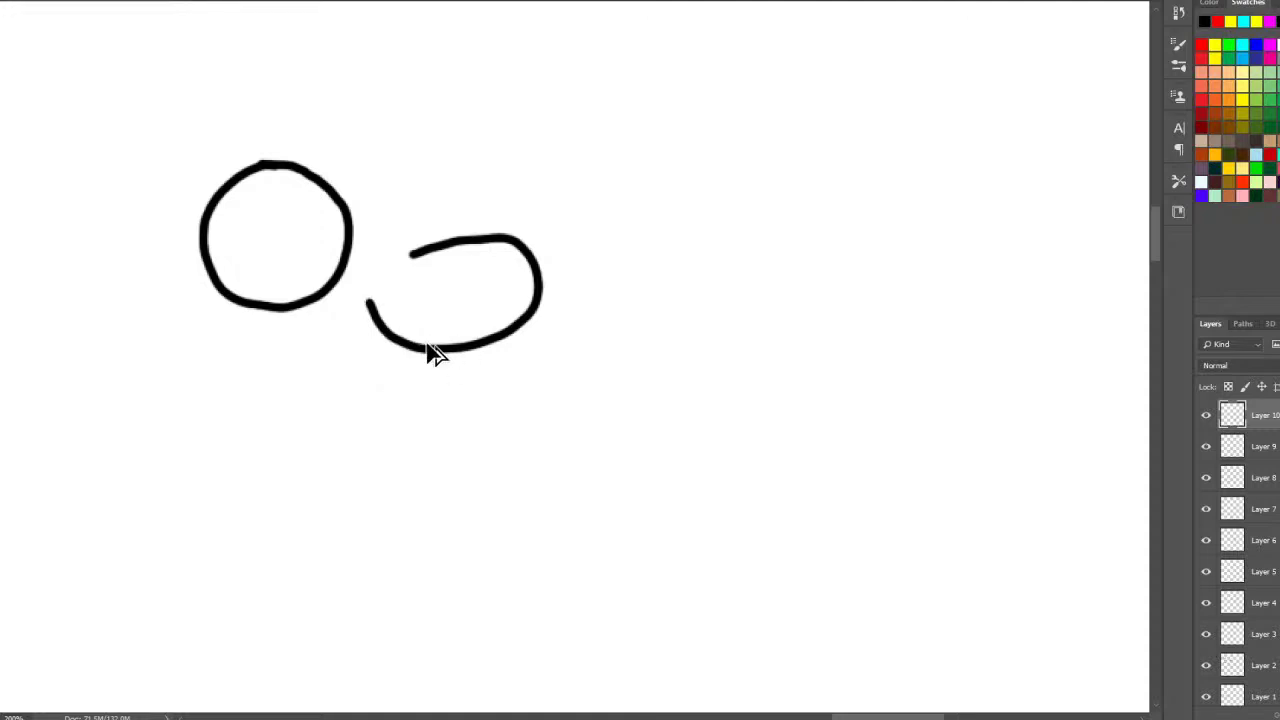
key("ctrl+alt+z")
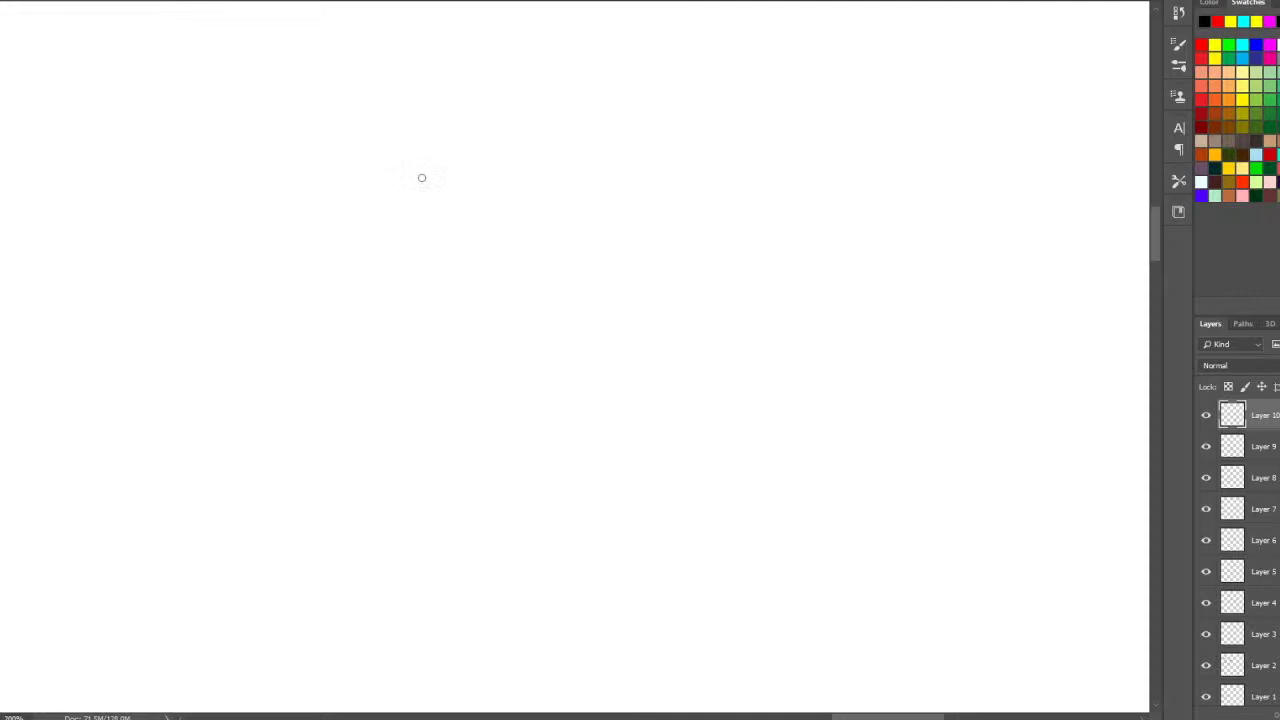
mouse_move(388, 188)
left_mouse_down()
mouse_move(353, 195)
mouse_move(320, 266)
mouse_move(373, 361)
left_mouse_up()
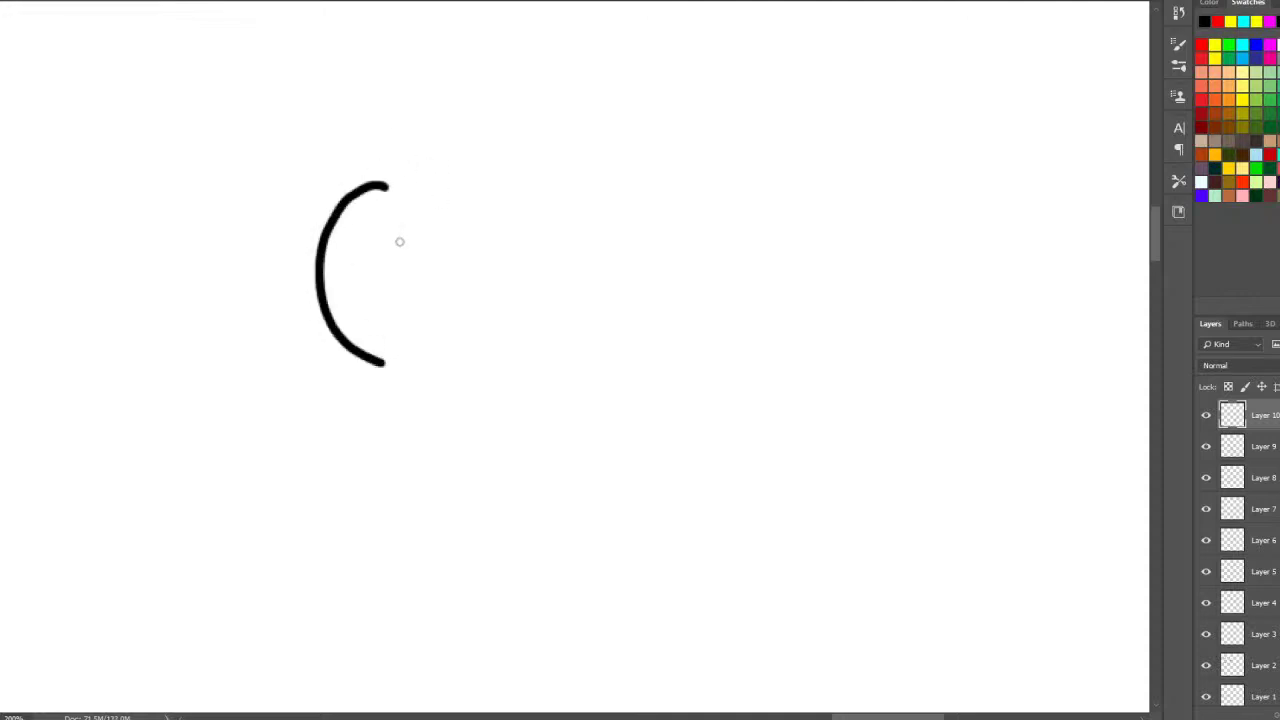
key("ctrl+z")
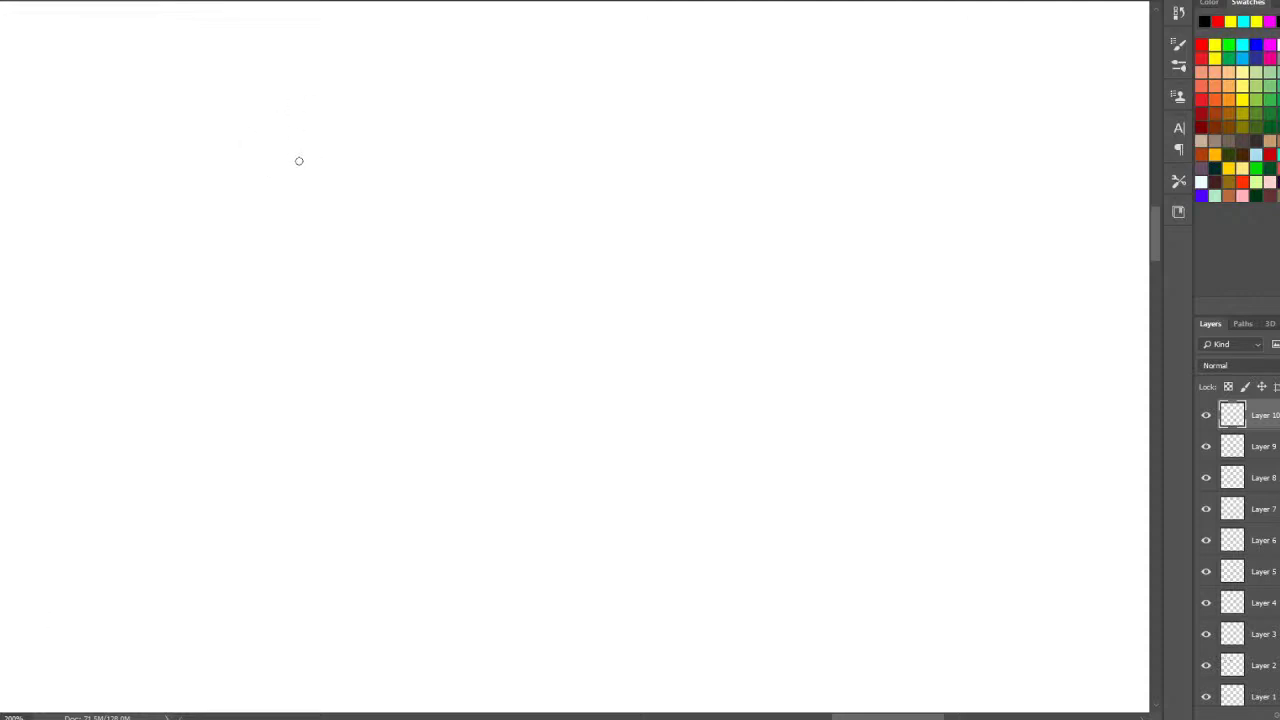
- Draw a large round eye with a curved iris and an oval highlight, plus a small oval nose below it
mouse_move(306, 157)
left_mouse_down()
mouse_move(230, 186)
mouse_move(210, 239)
mouse_move(231, 299)
mouse_move(283, 323)
mouse_move(342, 310)
mouse_move(370, 256)
mouse_move(366, 213)
mouse_move(335, 166)
mouse_move(300, 148)
mouse_move(315, 233)
mouse_move(344, 245)
mouse_move(362, 229)
mouse_move(316, 190)
mouse_move(322, 181)
mouse_move(294, 220)
mouse_move(289, 269)
mouse_move(318, 314)
left_mouse_up()
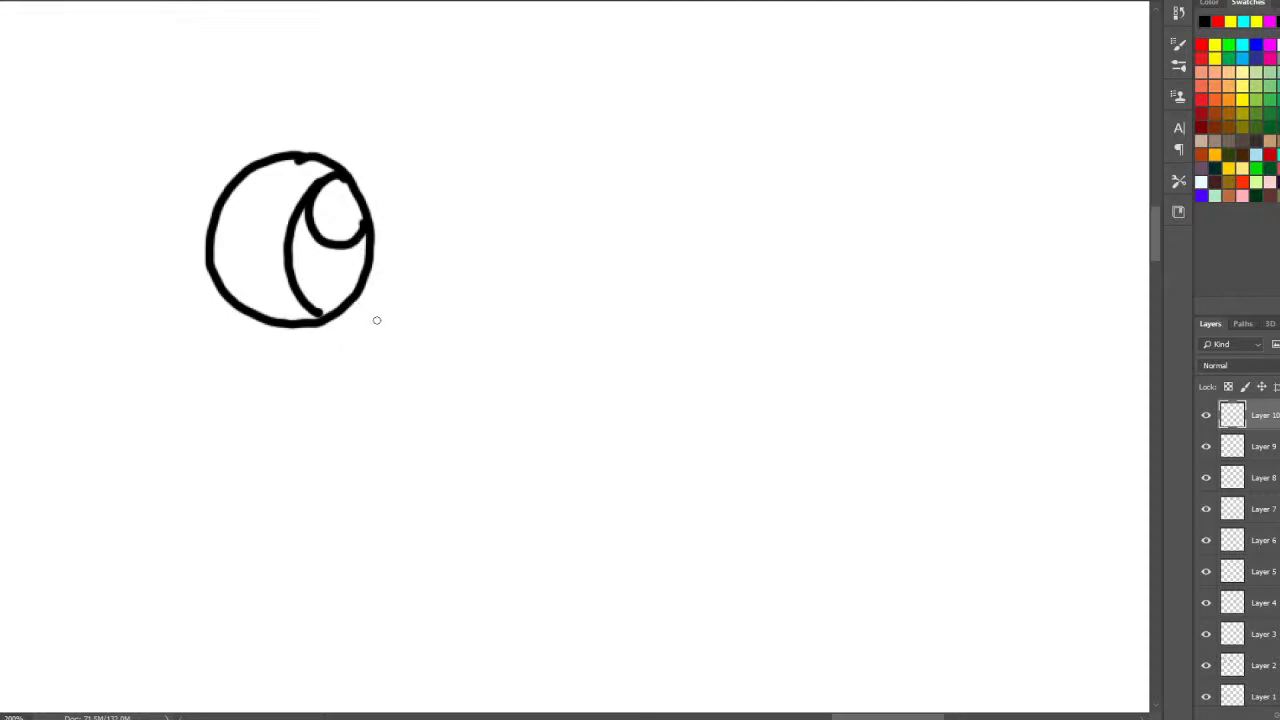
mouse_move(389, 326)
left_mouse_down()
mouse_move(426, 323)
mouse_move(372, 332)
mouse_move(398, 346)
left_mouse_up()
key("ctrl+z")
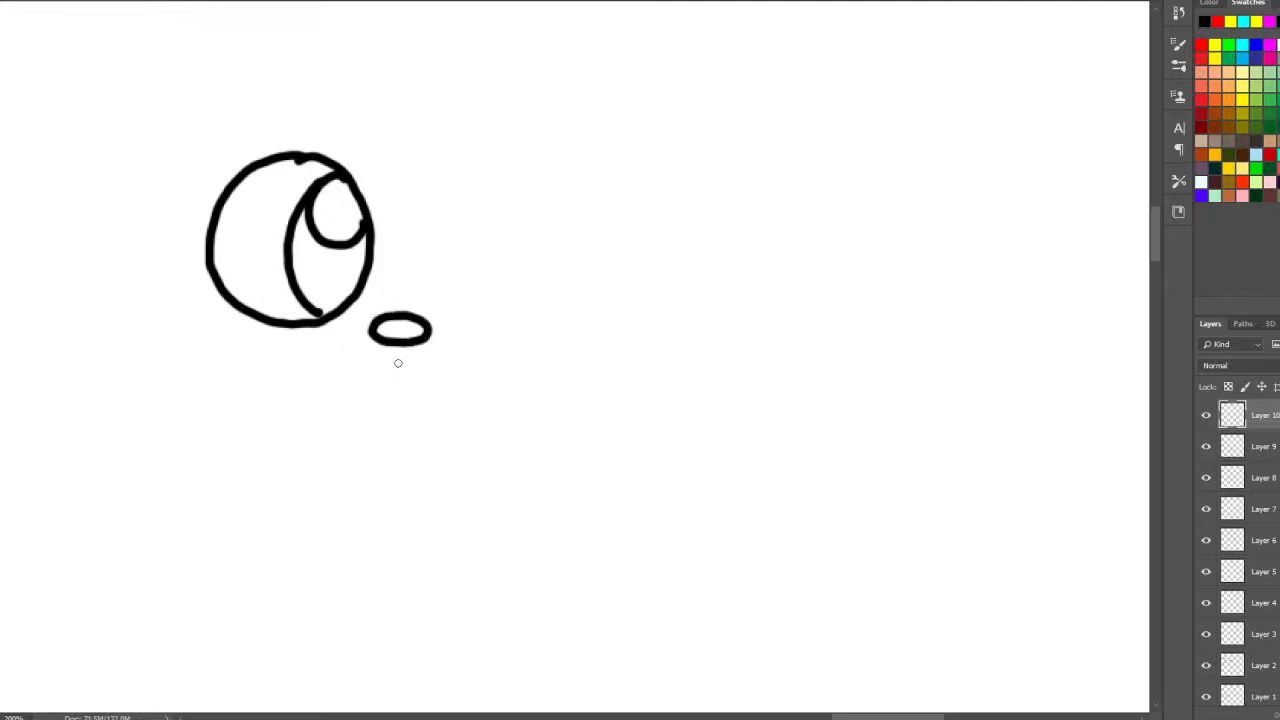
- Draw a wide open mouth slanting below the nose, with one small pointed tooth and a curved tongue
left_click_drag(397, 363, 381, 375)
key("ctrl+z")
left_click_drag(329, 360, 466, 366)
key("ctrl+z")
left_click(330, 344)
mouse_move(330, 344)
left_mouse_down()
mouse_move(453, 402)
mouse_move(390, 481)
mouse_move(324, 480)
mouse_move(298, 418)
mouse_move(328, 351)
mouse_move(346, 386)
mouse_move(371, 367)
left_mouse_up()
mouse_move(302, 432)
left_mouse_down()
mouse_move(340, 428)
mouse_move(399, 461)
left_mouse_up()
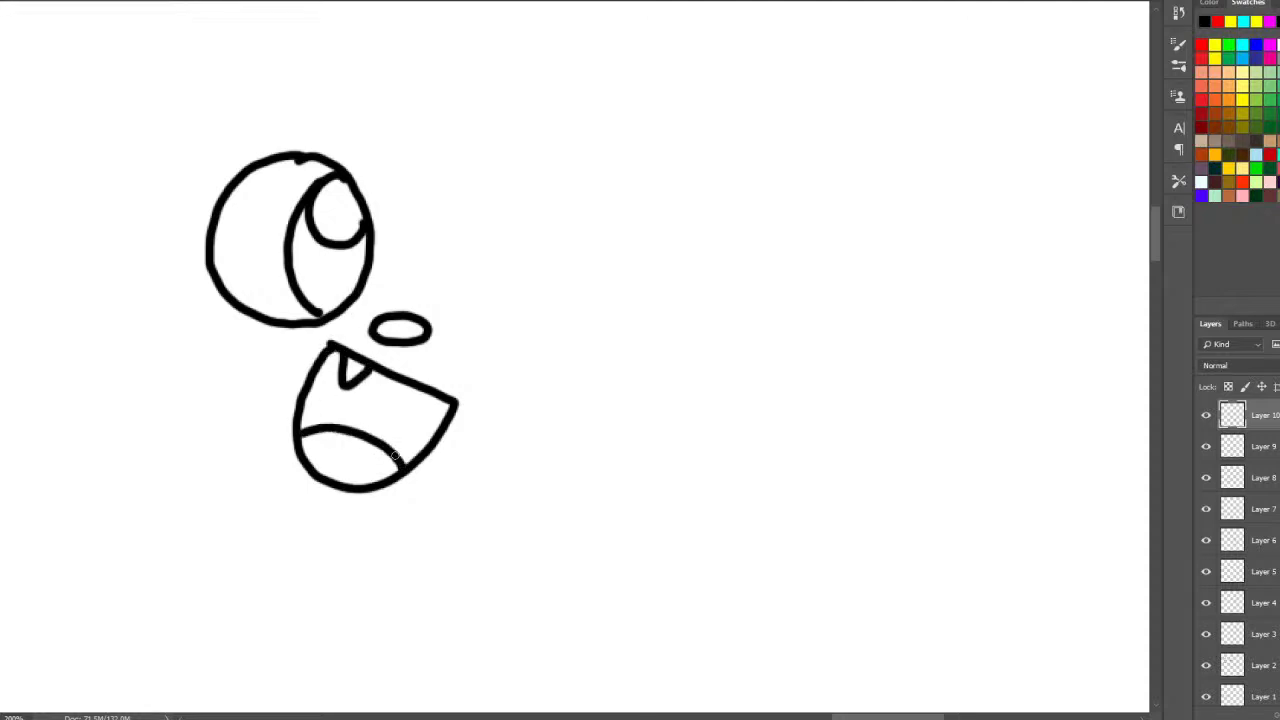
- Draw the matching second eye with iris and highlight, and add an extra curved iris line to both eyes
mouse_move(432, 313)
left_mouse_down()
mouse_move(425, 235)
mouse_move(473, 171)
mouse_move(519, 171)
mouse_move(548, 213)
mouse_move(546, 270)
mouse_move(513, 318)
mouse_move(476, 330)
mouse_move(447, 321)
mouse_move(426, 290)
left_mouse_up()
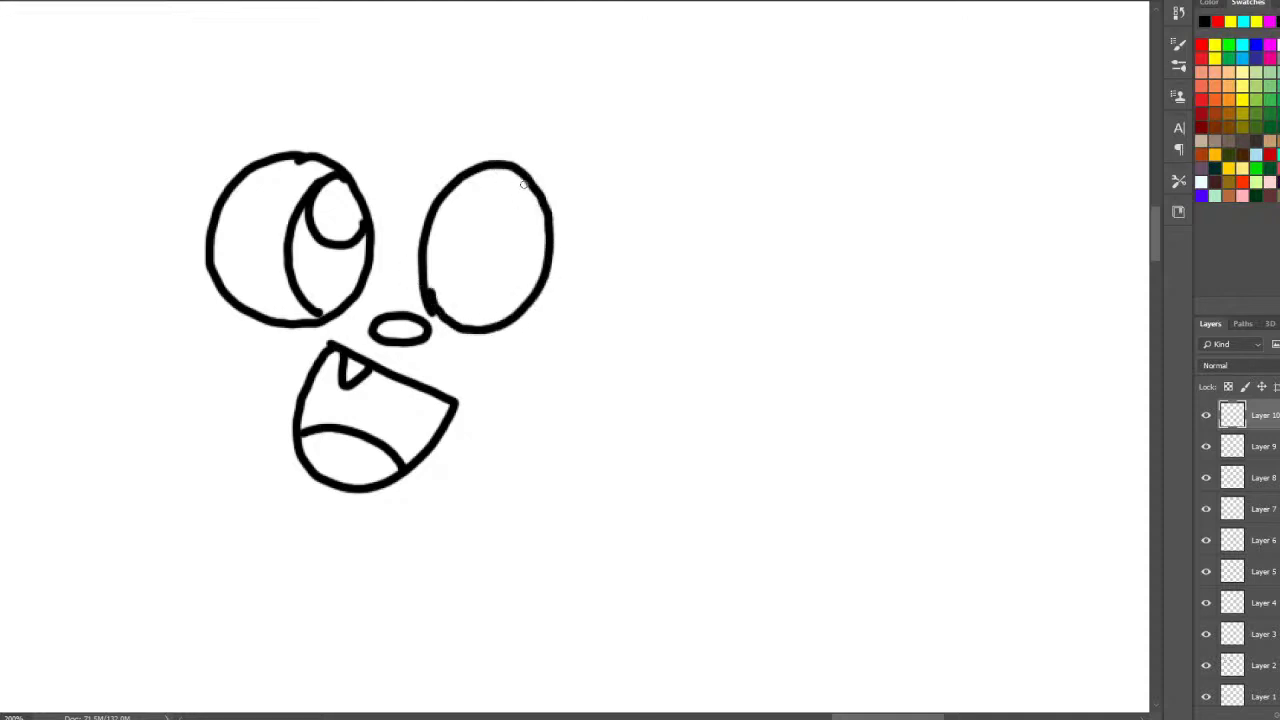
mouse_move(527, 182)
left_mouse_down()
mouse_move(487, 217)
mouse_move(481, 300)
mouse_move(516, 313)
mouse_move(512, 196)
mouse_move(525, 245)
mouse_move(540, 230)
left_mouse_up()
key("ctrl+z")
mouse_move(510, 190)
left_mouse_down()
mouse_move(511, 250)
mouse_move(540, 234)
left_mouse_up()
mouse_move(505, 167)
left_mouse_down()
mouse_move(469, 193)
mouse_move(454, 285)
mouse_move(482, 318)
left_mouse_up()
mouse_move(323, 160)
left_mouse_down()
mouse_move(264, 214)
mouse_move(266, 300)
mouse_move(284, 318)
left_mouse_up()
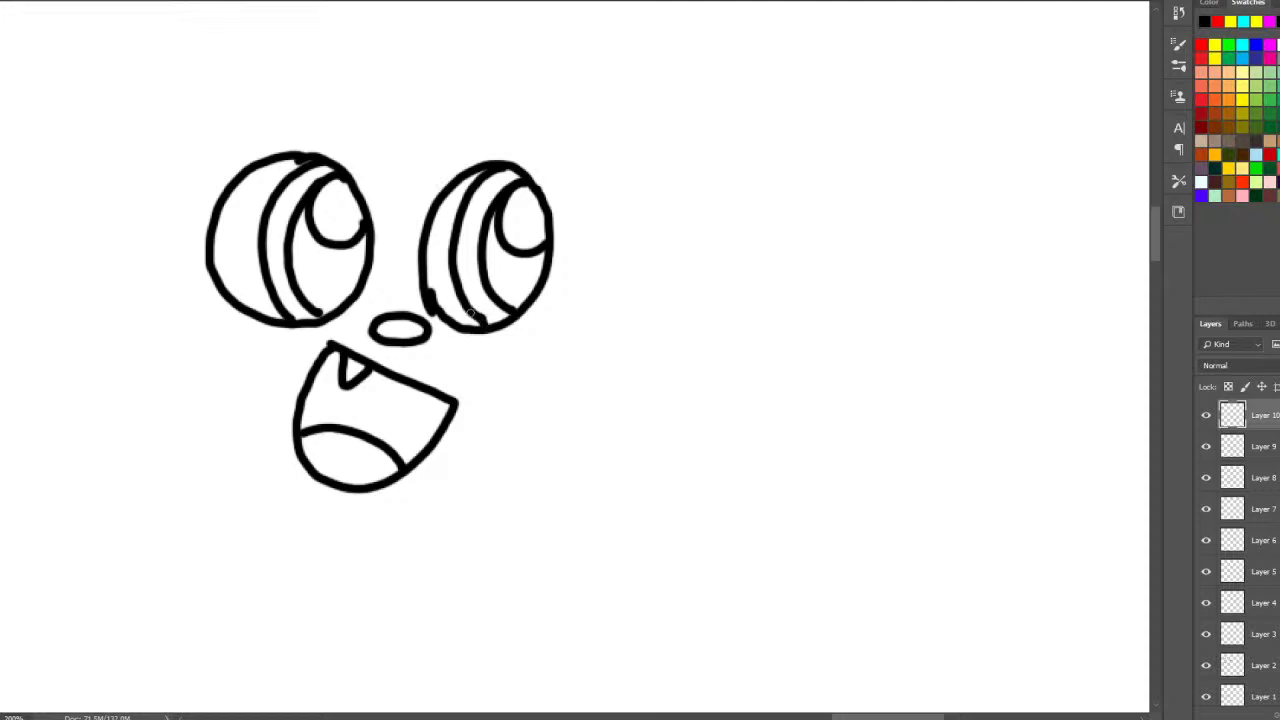
- Draw a slightly tilted square head outline around the face and add a narrow side panel to make it a box
mouse_move(342, 120)
left_mouse_down()
mouse_move(249, 123)
mouse_move(186, 214)
mouse_move(172, 292)
left_mouse_up()
key("ctrl+z")
mouse_move(371, 108)
left_mouse_down()
mouse_move(212, 92)
mouse_move(163, 445)
mouse_move(222, 472)
mouse_move(530, 517)
left_mouse_up()
mouse_move(370, 108)
left_mouse_down()
mouse_move(523, 127)
mouse_move(589, 166)
mouse_move(546, 503)
mouse_move(527, 516)
left_mouse_up()
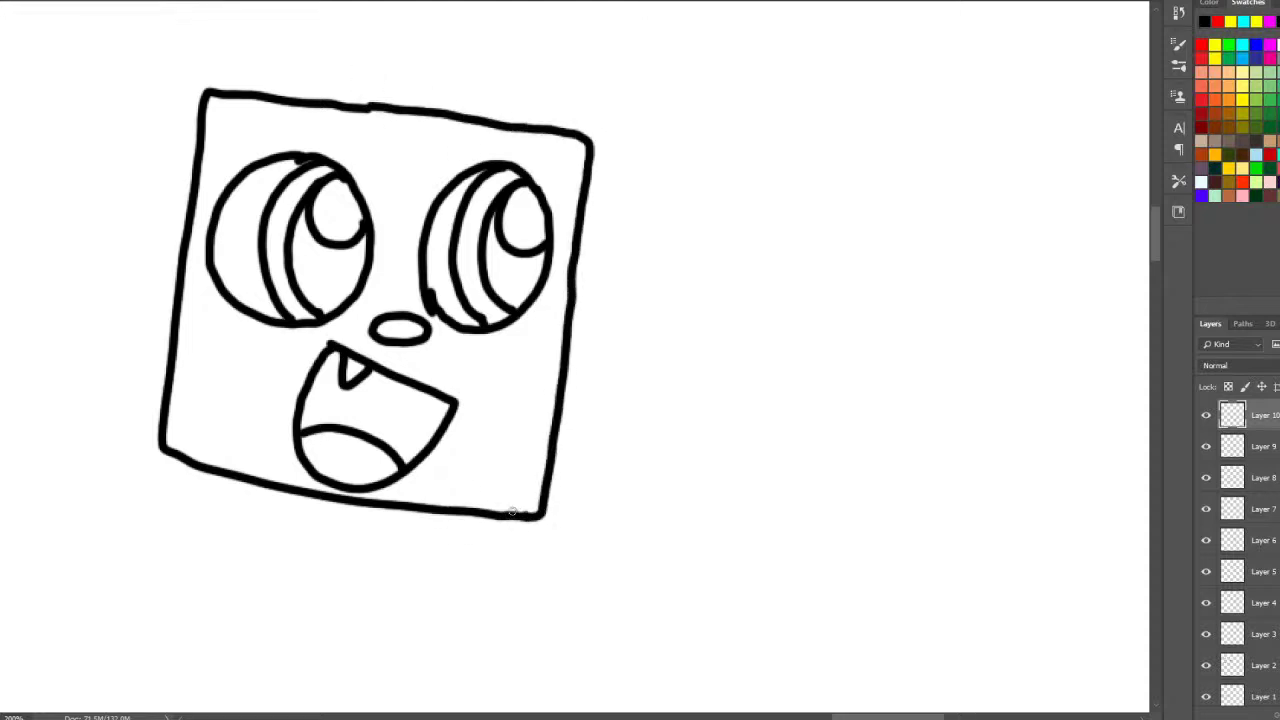
mouse_move(207, 91)
left_mouse_down()
mouse_move(149, 107)
mouse_move(98, 355)
mouse_move(96, 421)
mouse_move(176, 461)
left_mouse_up()
key("ctrl+z")
mouse_move(210, 89)
left_mouse_down()
mouse_move(158, 87)
mouse_move(108, 398)
mouse_move(106, 436)
mouse_move(182, 462)
left_mouse_up()
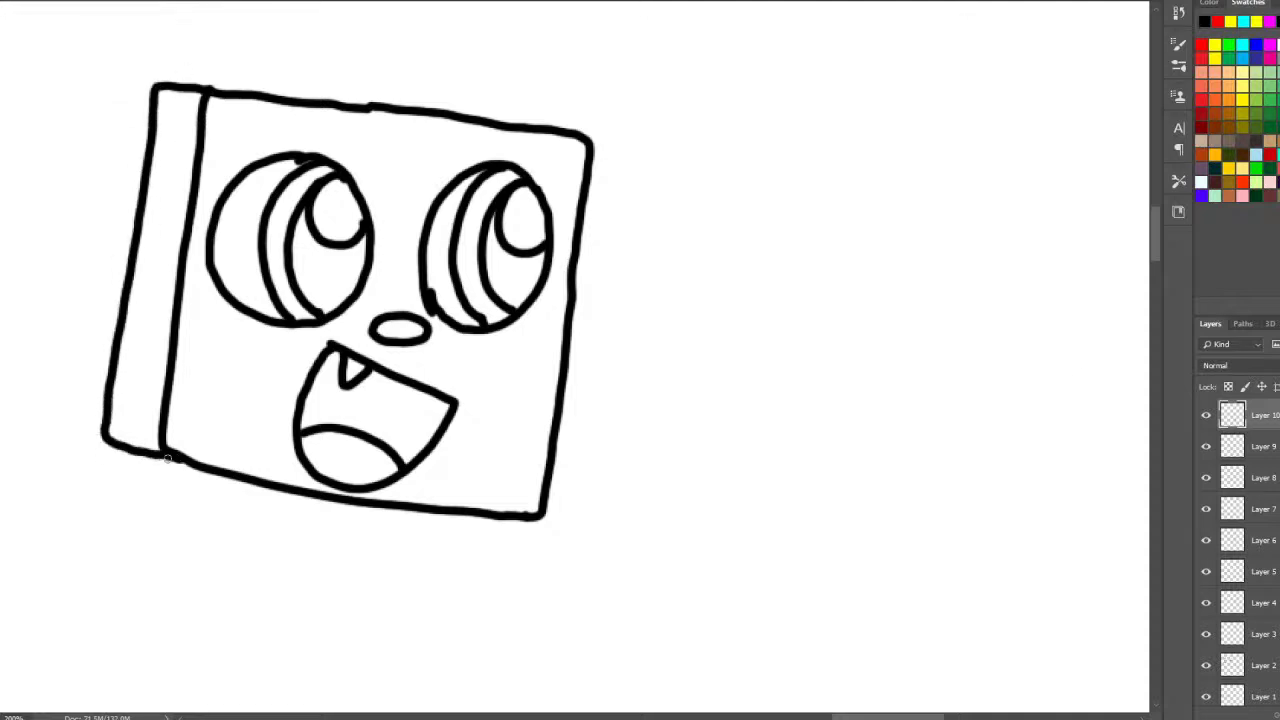
- Draw two pointed ears on top of the box head, each with a narrow side panel for thickness
scroll(1150, 230, "up", 3)
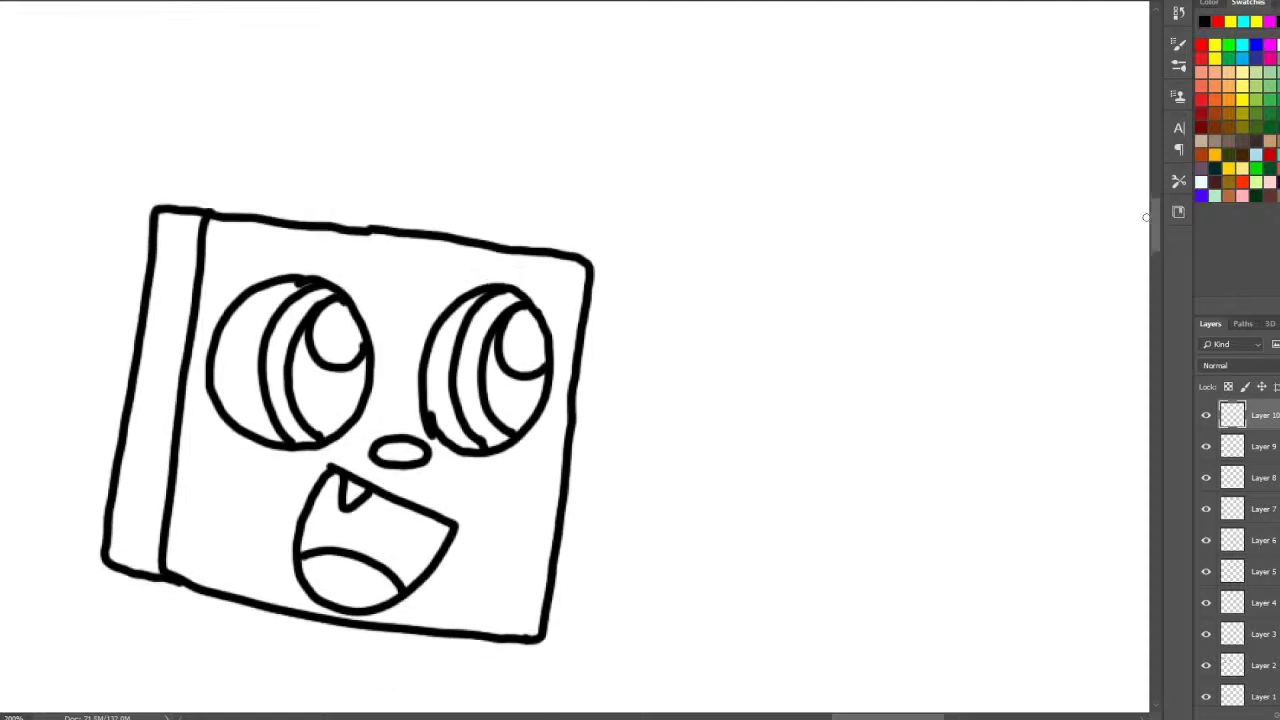
mouse_move(161, 206)
left_mouse_down()
mouse_move(184, 77)
mouse_move(196, 73)
mouse_move(219, 75)
mouse_move(206, 210)
left_mouse_up()
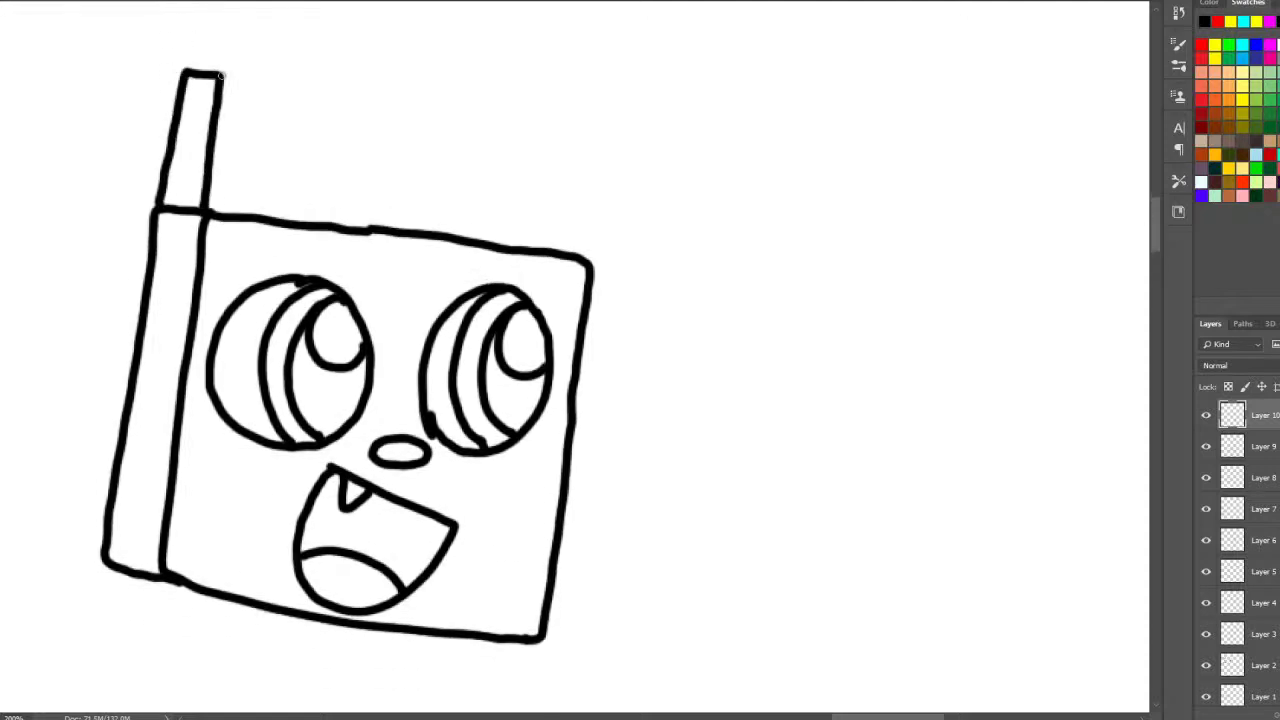
left_click_drag(222, 75, 306, 218)
mouse_move(587, 259)
left_mouse_down()
mouse_move(617, 112)
mouse_move(486, 235)
left_mouse_up()
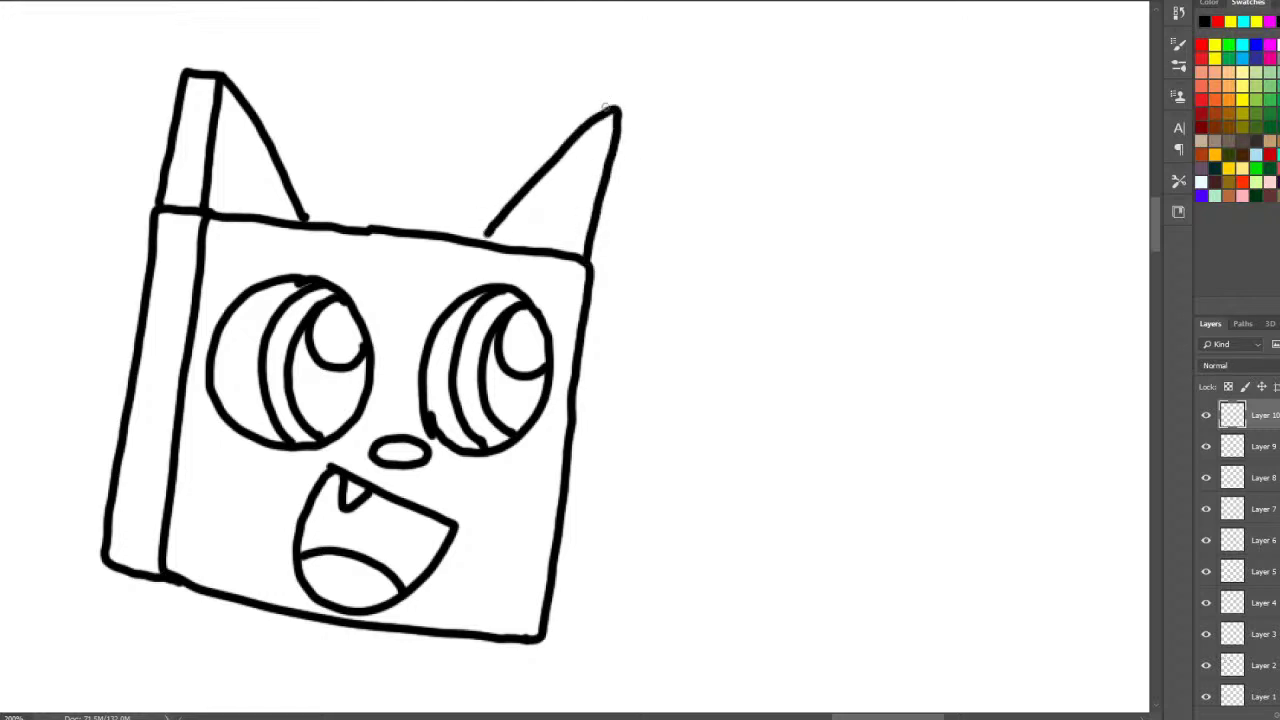
mouse_move(612, 110)
left_mouse_down()
mouse_move(568, 101)
mouse_move(467, 190)
left_mouse_up()
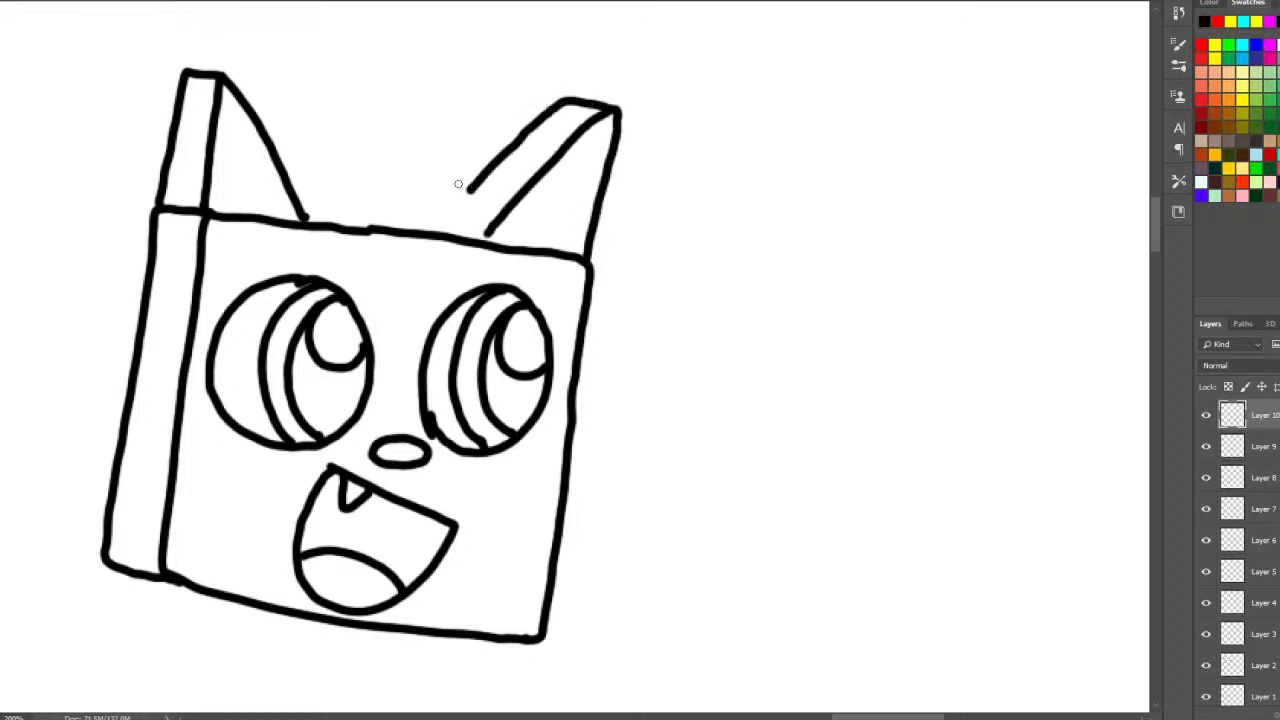
- Draw a pointed horn with a flat base and three stripes between the ears, and extend the ear lines to the head
mouse_move(340, 228)
left_mouse_down()
mouse_move(342, 214)
mouse_move(407, 208)
mouse_move(440, 231)
left_mouse_up()
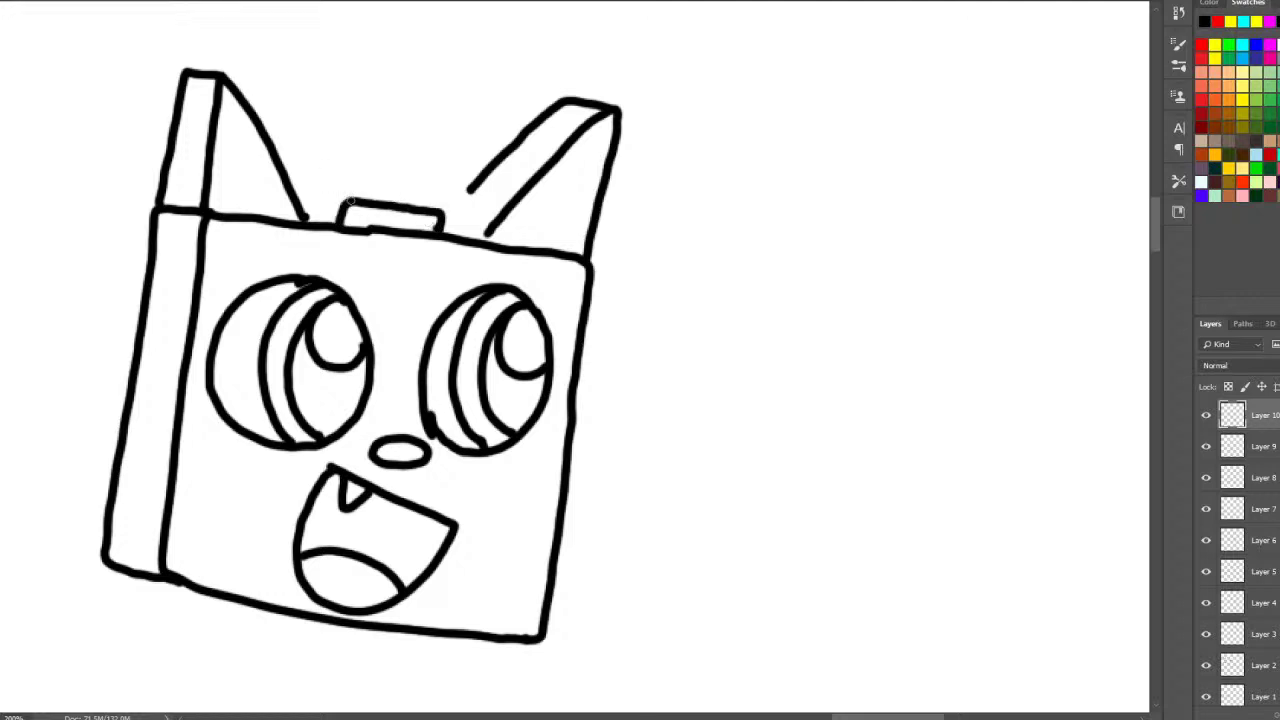
mouse_move(350, 204)
left_mouse_down()
mouse_move(404, 86)
mouse_move(440, 68)
mouse_move(430, 214)
left_mouse_up()
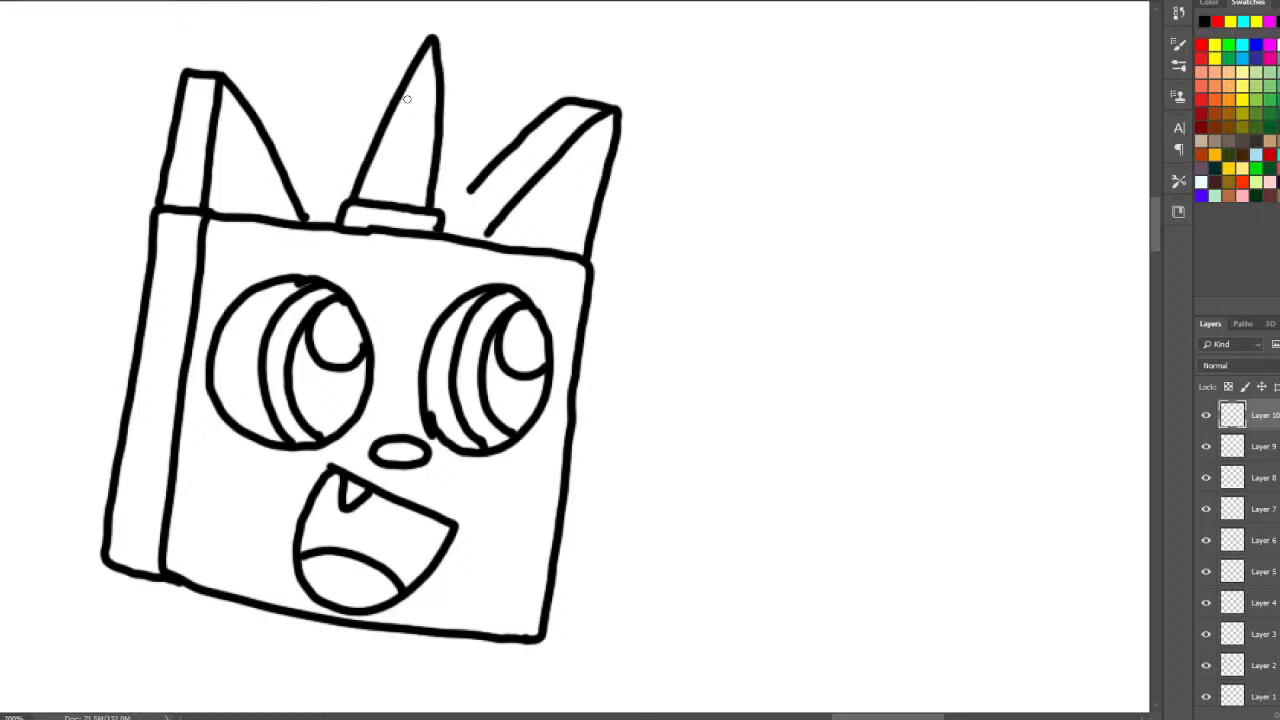
left_click(406, 99)
mouse_move(405, 100)
left_mouse_down()
mouse_move(436, 101)
mouse_move(432, 131)
left_mouse_up()
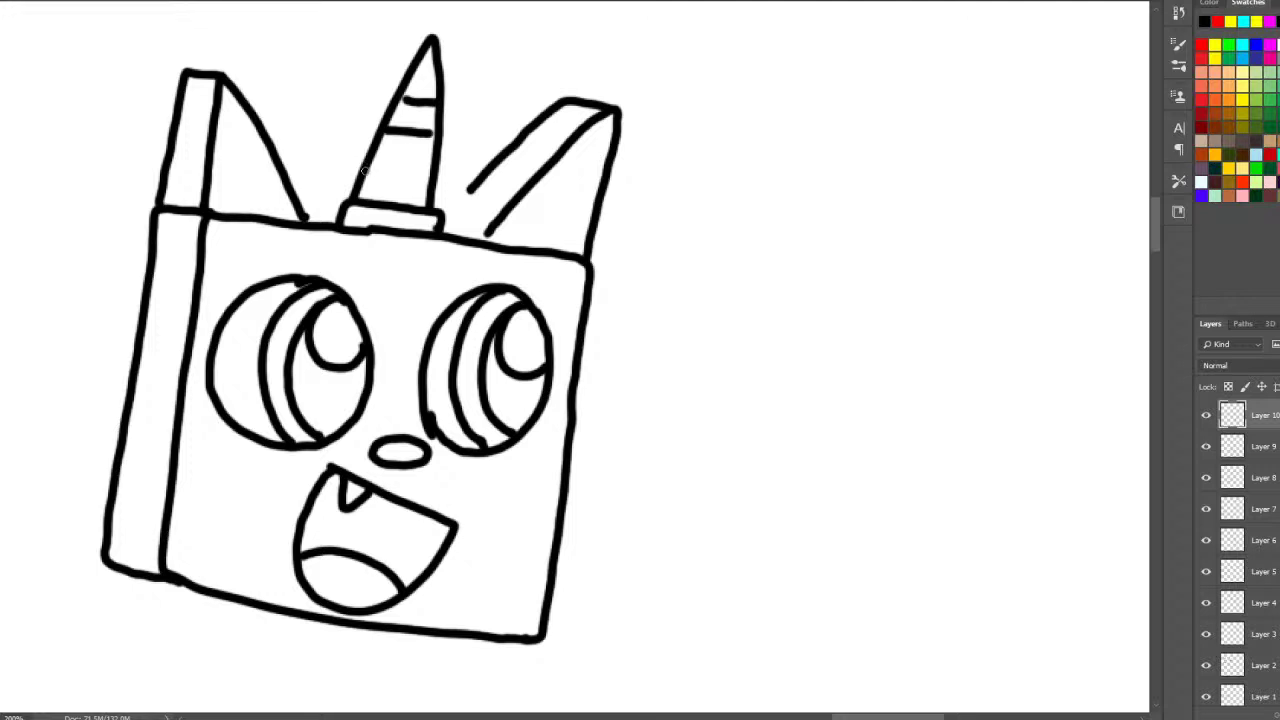
mouse_move(363, 171)
left_mouse_down()
mouse_move(410, 172)
mouse_move(444, 220)
left_mouse_up()
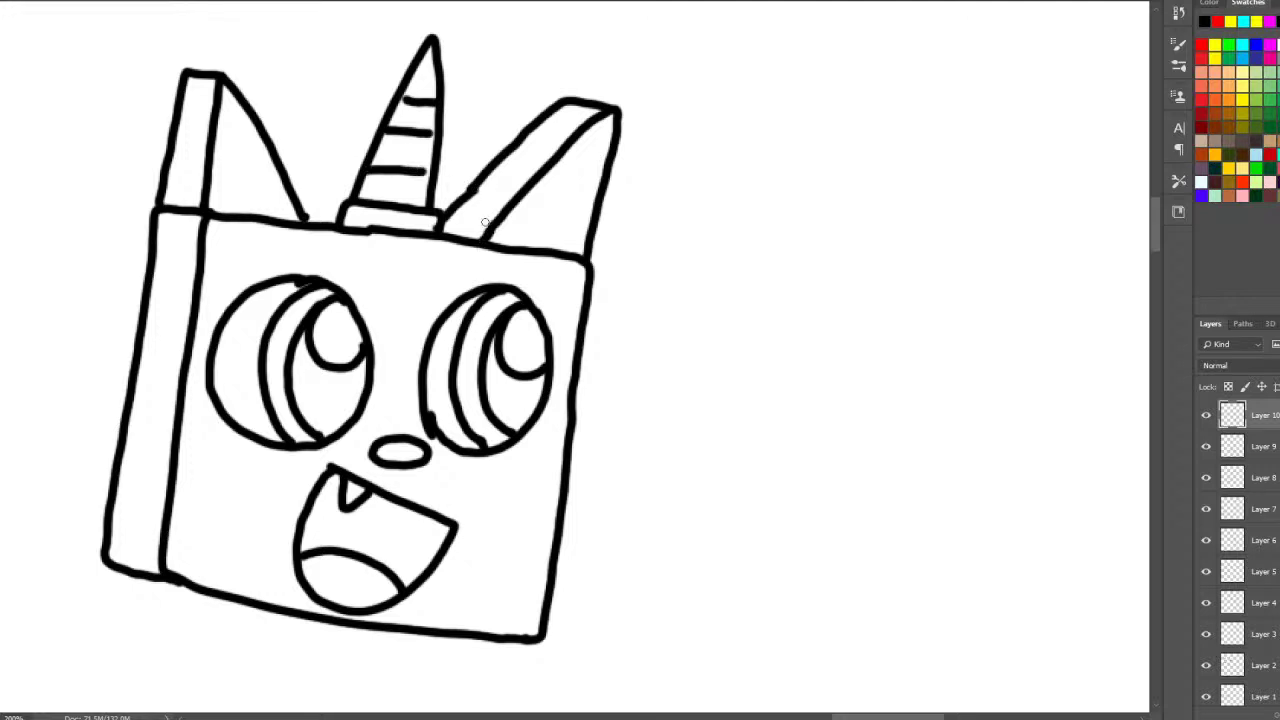
- Add one looped eyelash to the outer side of each eye and a curved muzzle line across the face behind the eyes
mouse_move(212, 334)
left_mouse_down()
mouse_move(175, 288)
mouse_move(160, 306)
mouse_move(211, 352)
left_mouse_up()
mouse_move(553, 358)
left_mouse_down()
mouse_move(618, 323)
mouse_move(606, 360)
mouse_move(535, 373)
left_mouse_up()
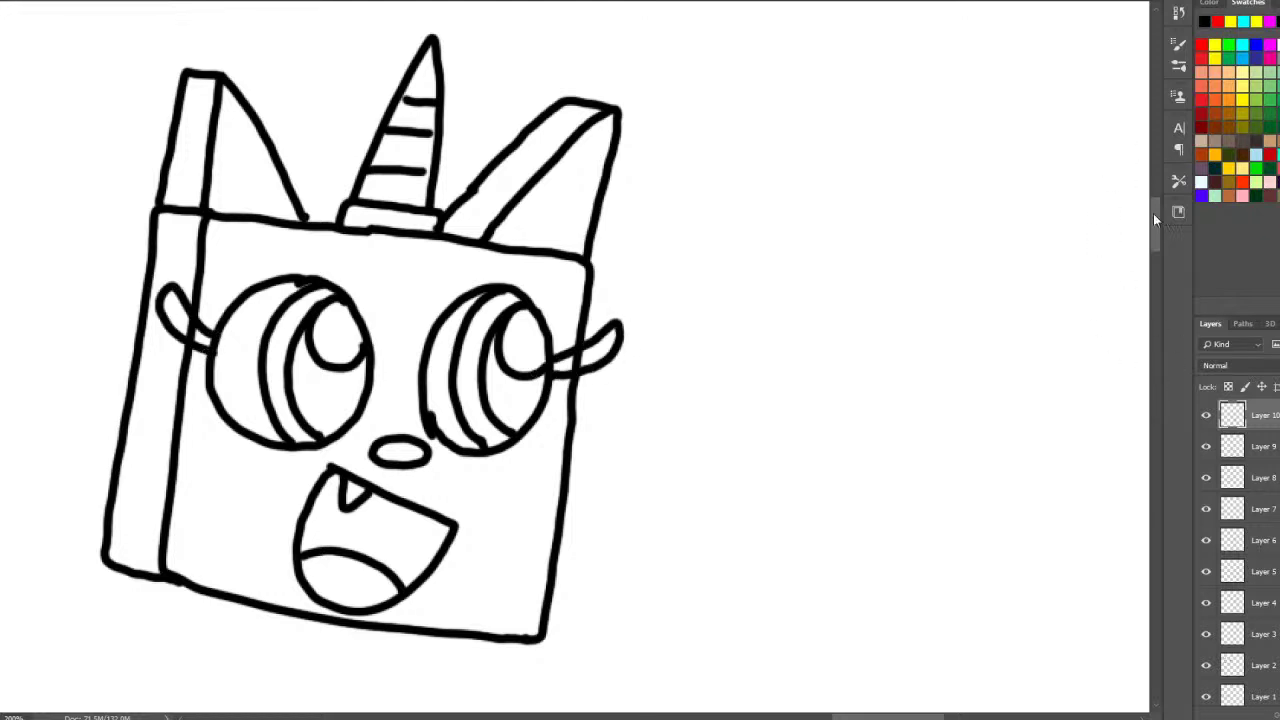
scroll(1155, 248, "down", 5)
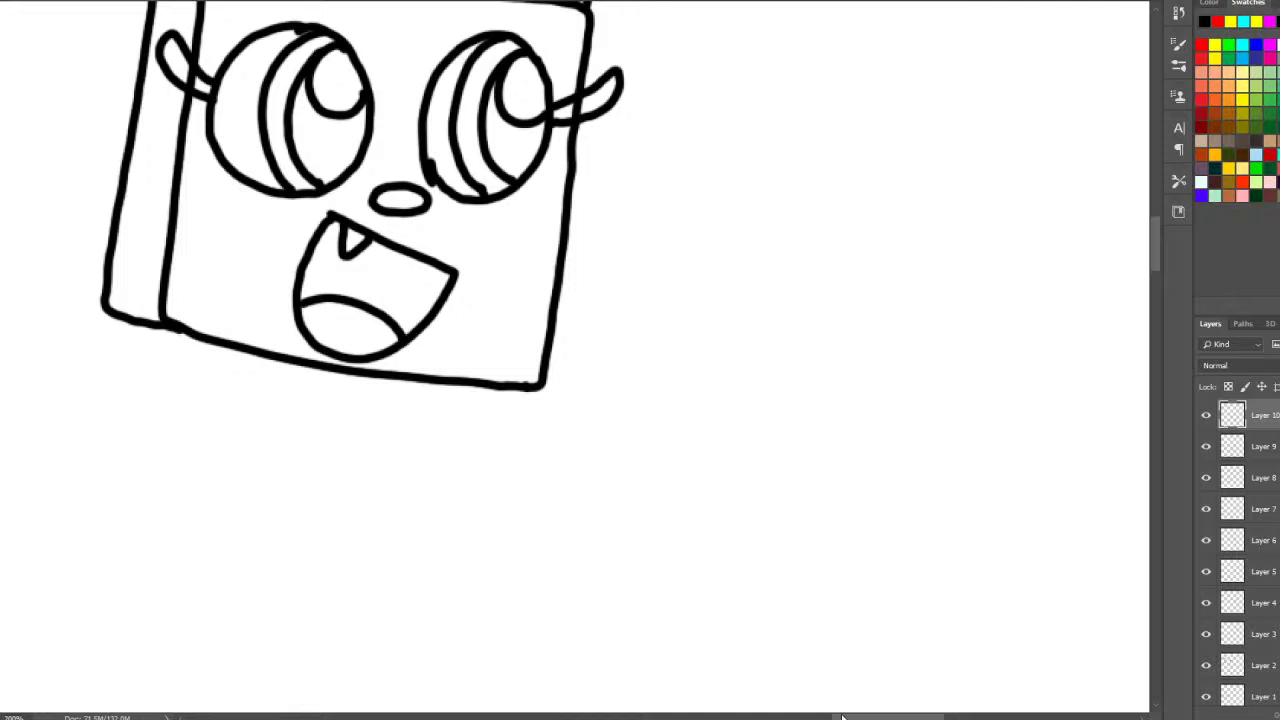
scroll(841, 712, "left", 3)
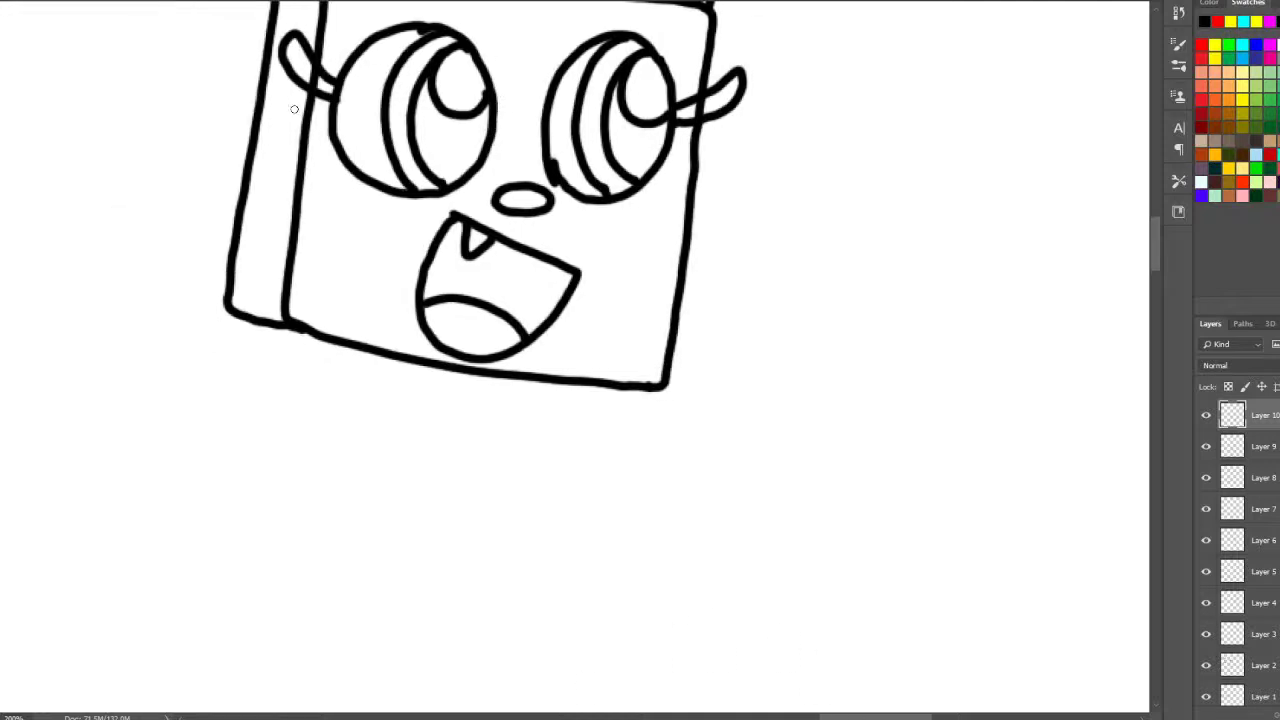
left_click_drag(247, 175, 340, 151)
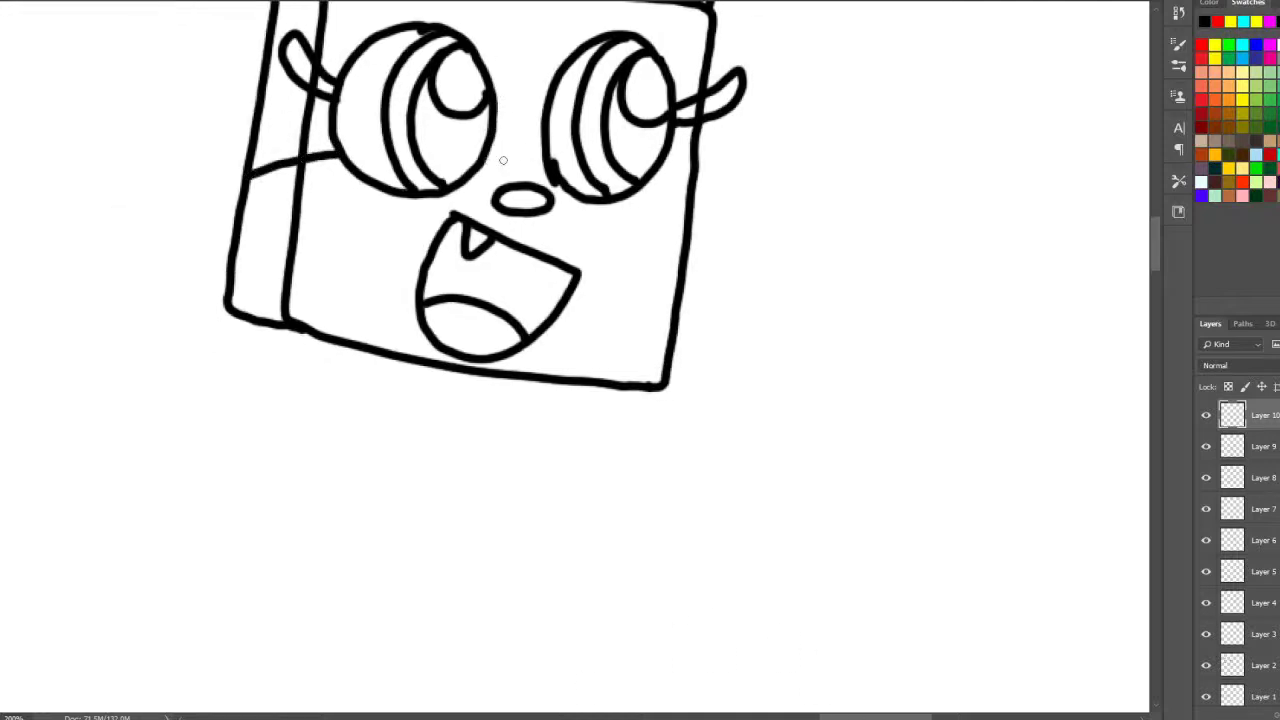
left_click_drag(486, 160, 531, 159)
left_click_drag(648, 187, 689, 218)
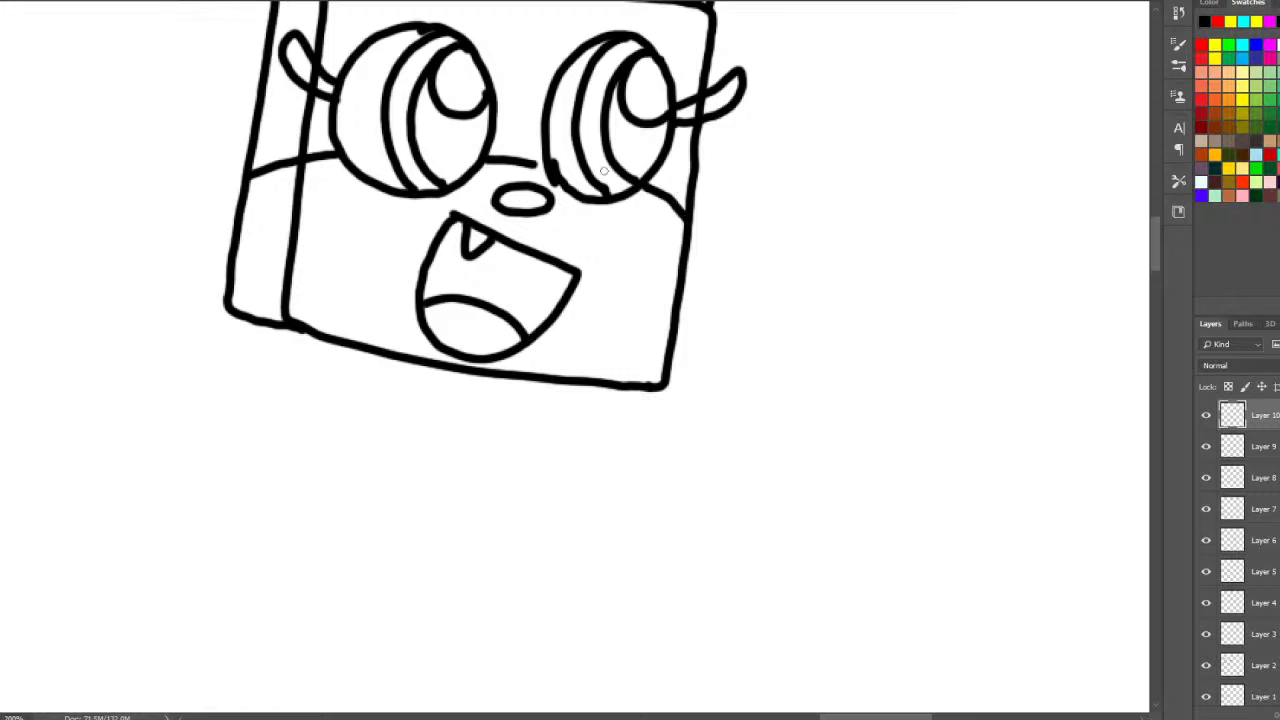
left_click_drag(543, 165, 531, 160)
- Draw a short neck and an arched body with banded feet below the box head, plus a bushy tail with a curled tip
mouse_move(380, 357)
left_mouse_down()
mouse_move(471, 399)
mouse_move(495, 382)
mouse_move(529, 445)
mouse_move(513, 565)
mouse_move(384, 552)
mouse_move(389, 458)
mouse_move(322, 408)
mouse_move(265, 409)
mouse_move(218, 447)
mouse_move(192, 512)
mouse_move(343, 365)
mouse_move(262, 359)
mouse_move(193, 373)
mouse_move(147, 416)
mouse_move(127, 499)
mouse_move(134, 512)
mouse_move(276, 525)
mouse_move(324, 441)
mouse_move(355, 425)
left_mouse_up()
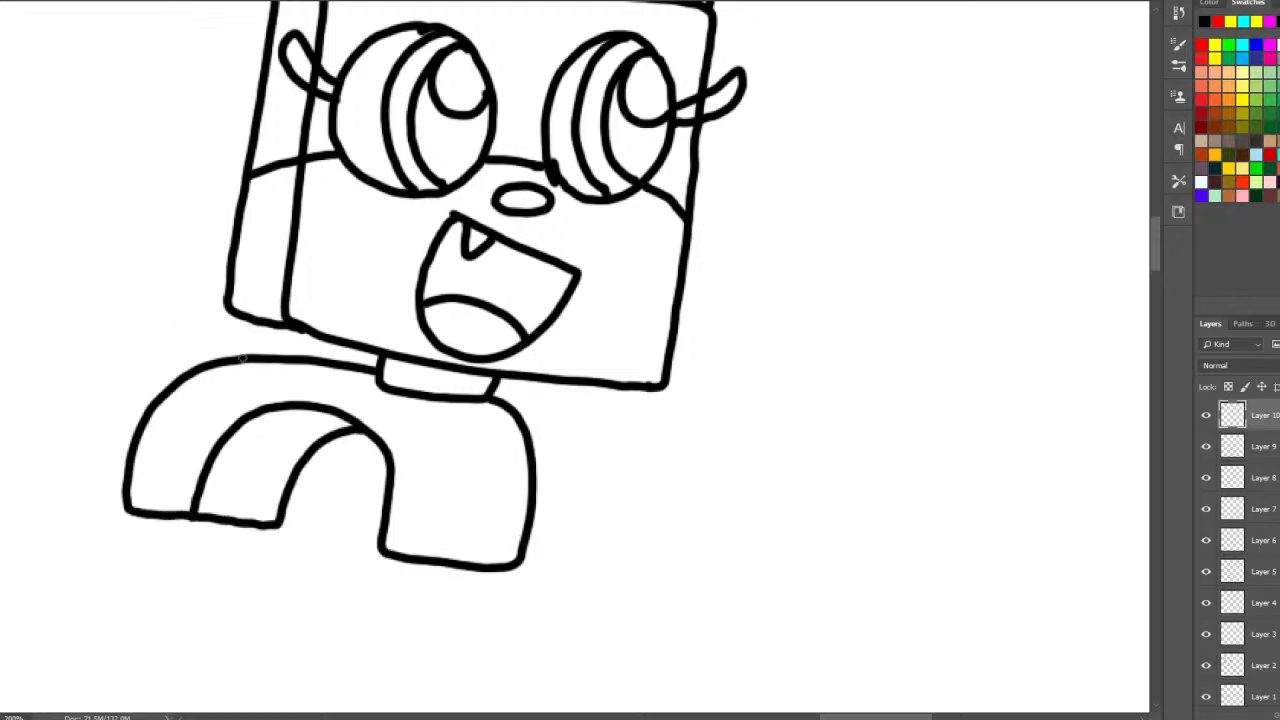
mouse_move(242, 357)
left_mouse_down()
mouse_move(169, 291)
mouse_move(85, 293)
mouse_move(25, 371)
mouse_move(61, 488)
mouse_move(18, 468)
mouse_move(9, 480)
mouse_move(47, 511)
mouse_move(124, 505)
left_mouse_up()
left_click_drag(136, 457, 290, 478)
left_click_drag(397, 497, 528, 511)
left_click_drag(397, 497, 391, 496)
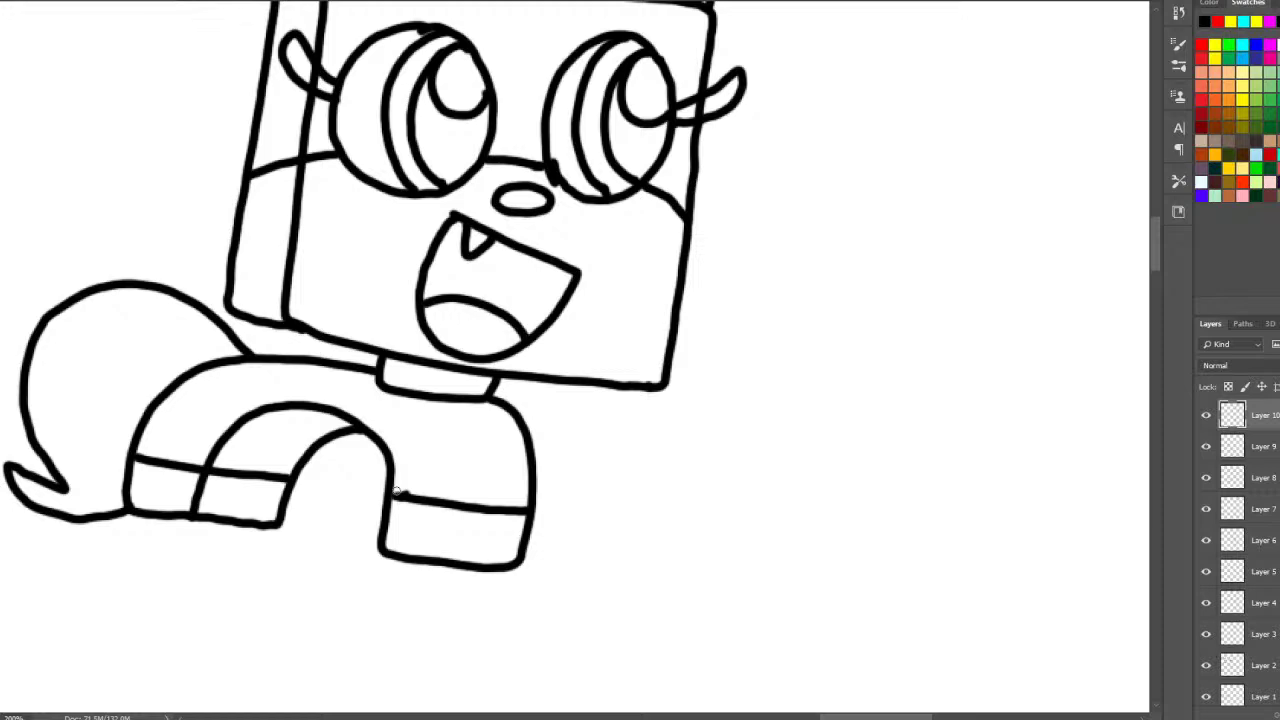
- Draw a small red circle on each cheek of the box-headed character, either side of the mouth
scroll(114, 289, "down", 2)
scroll(923, 120, "down", 2)
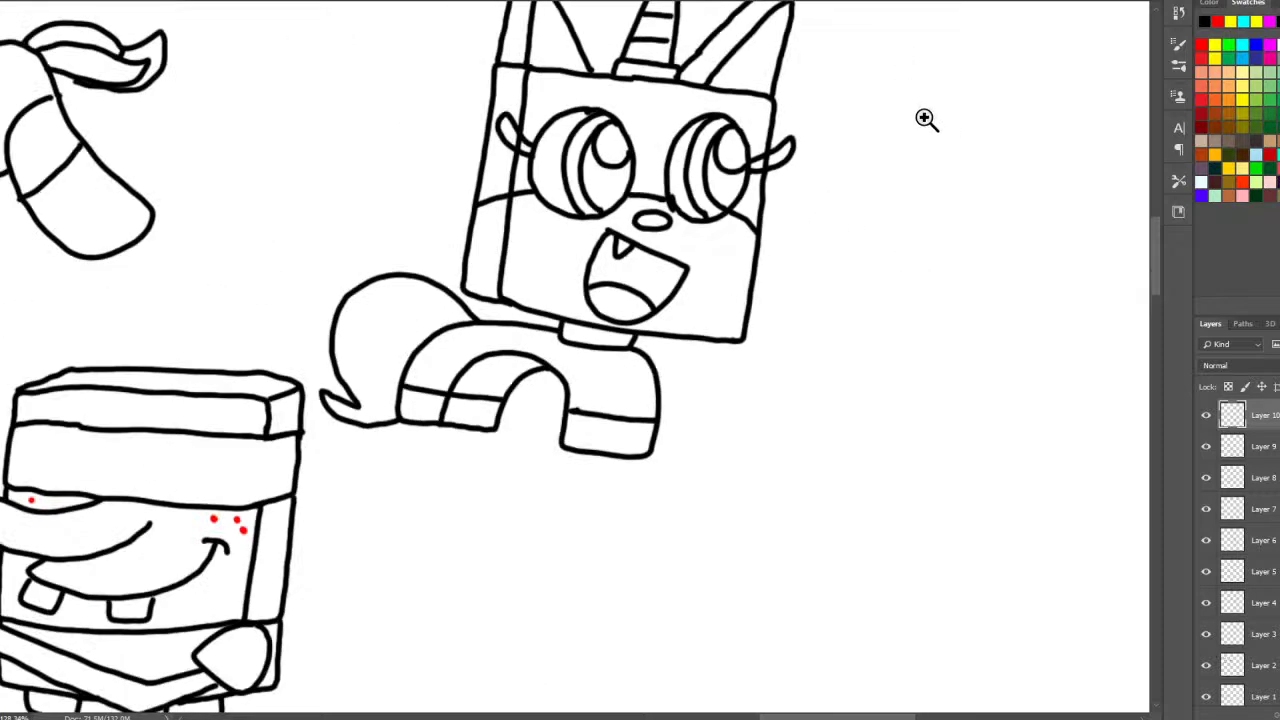
scroll(783, 123, "up", 3)
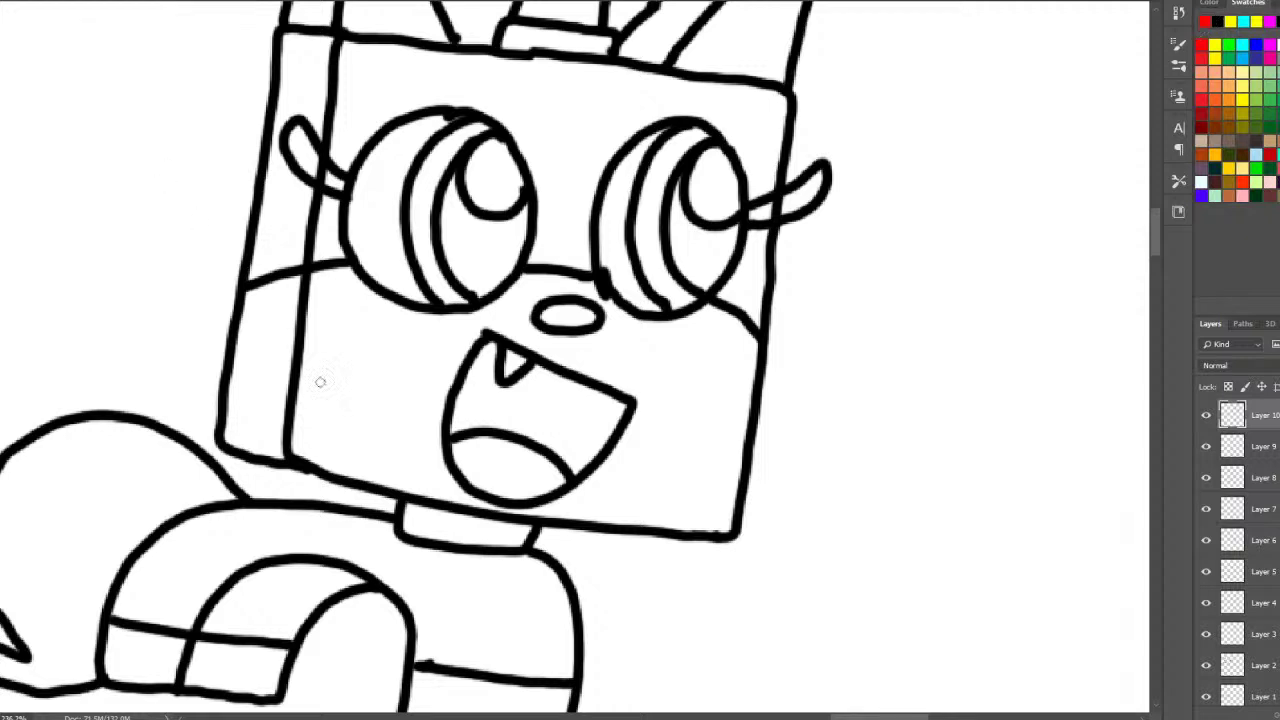
mouse_move(335, 440)
left_mouse_down()
mouse_move(388, 408)
mouse_move(345, 462)
mouse_move(326, 432)
left_mouse_up()
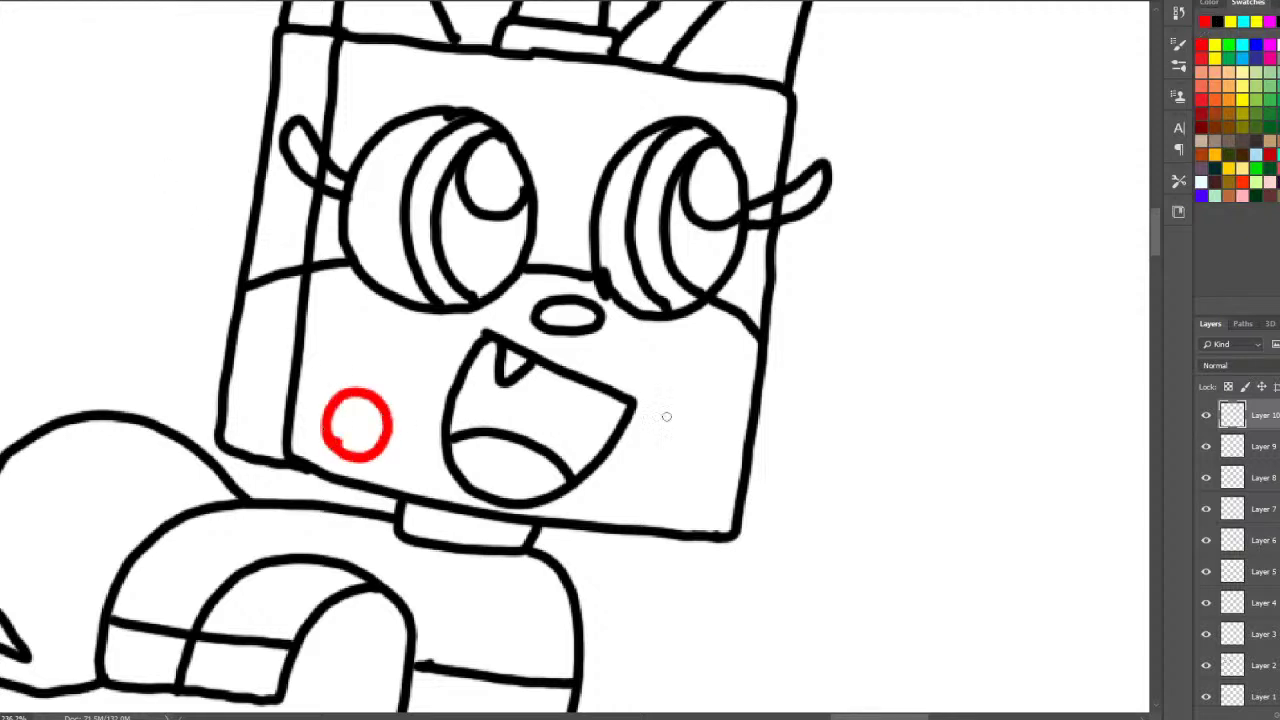
mouse_move(644, 487)
left_mouse_down()
mouse_move(662, 444)
mouse_move(694, 449)
mouse_move(702, 479)
mouse_move(677, 502)
mouse_move(640, 476)
left_mouse_up()
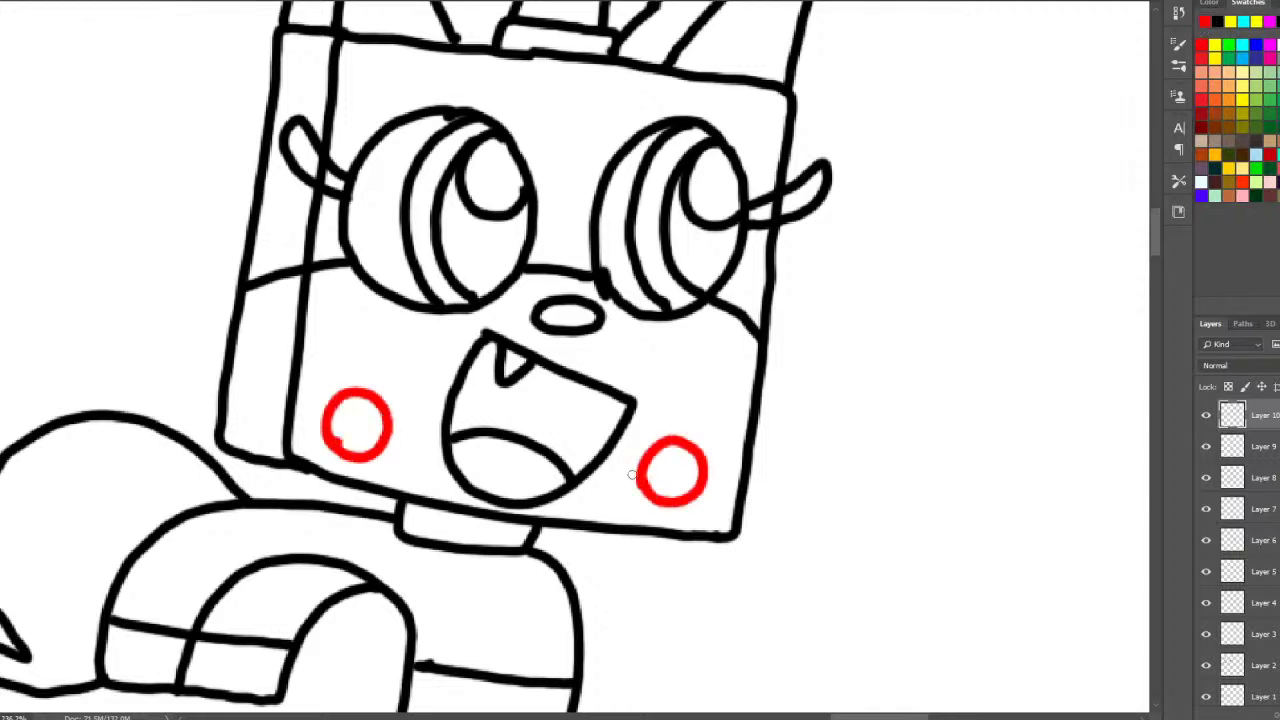
- Start a new black face beside the horned character with two large eyes, a bulbous snout, a zigzag-toothed mouth and a lower jaw line
scroll(880, 703, "right", 5)
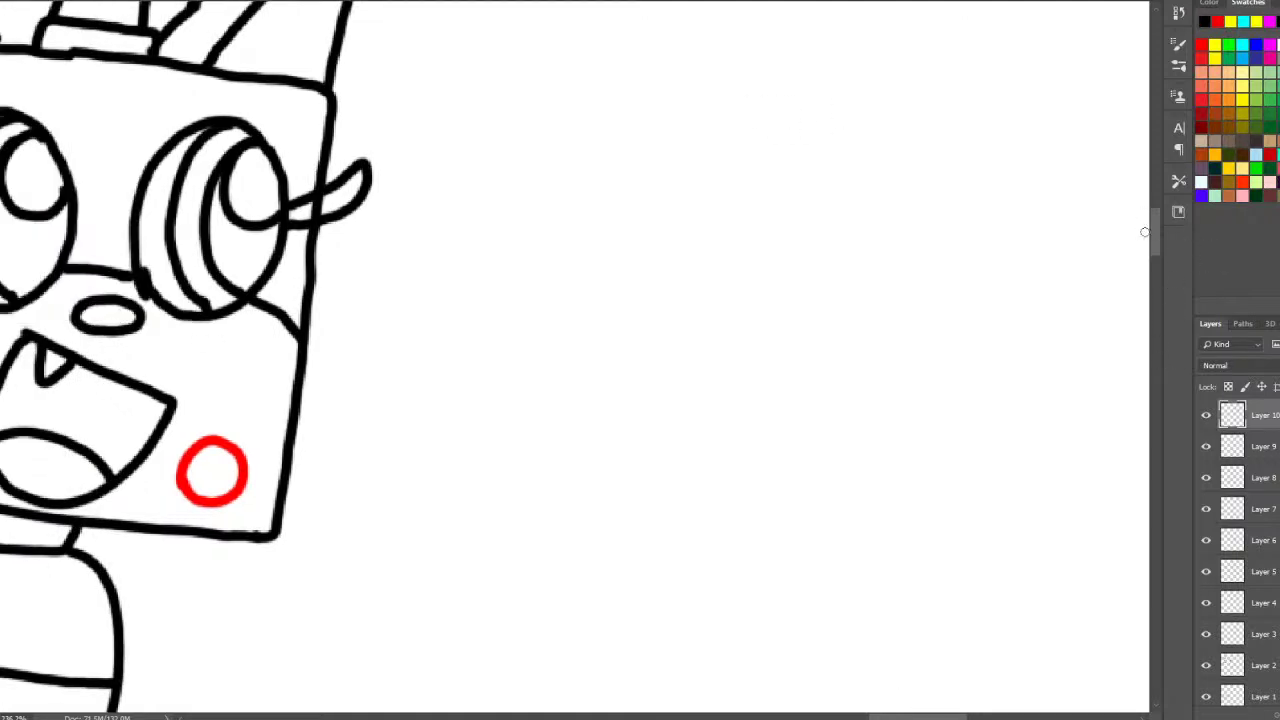
scroll(1145, 232, "up", 5)
scroll(893, 716, "right", 3)
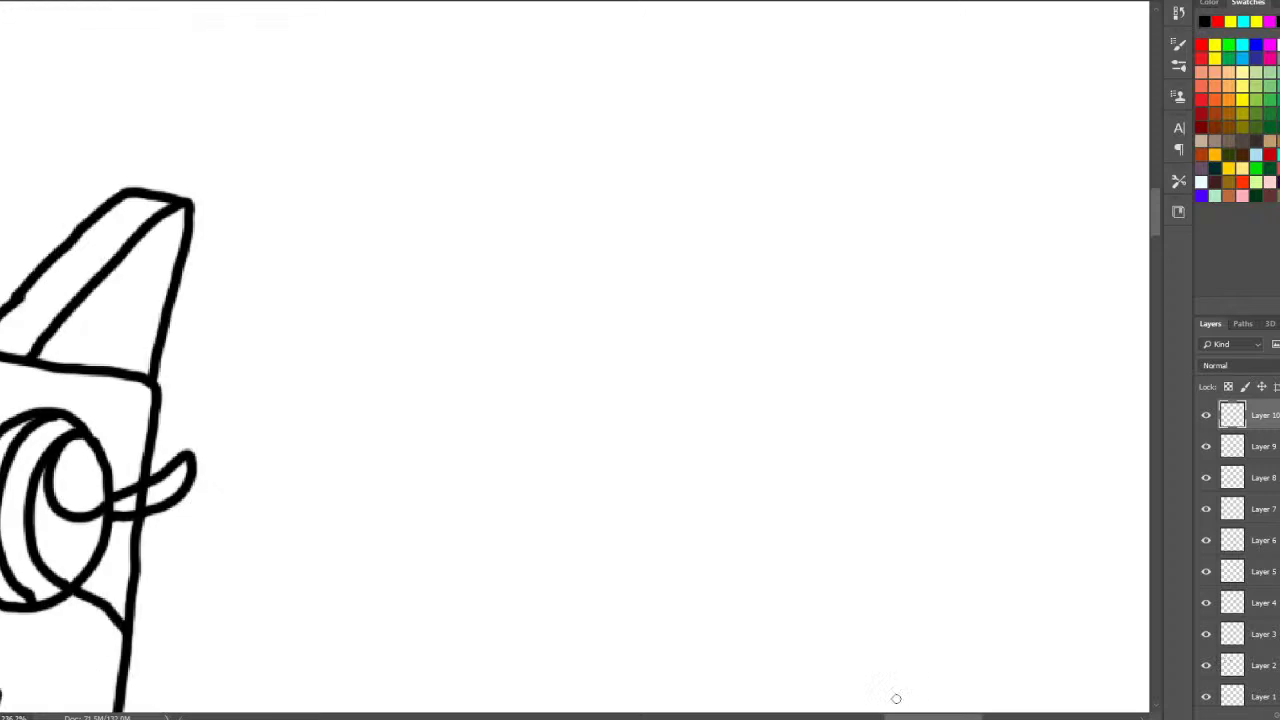
scroll(1156, 237, "down", 4)
mouse_move(733, 132)
left_mouse_down()
mouse_move(685, 142)
mouse_move(639, 248)
mouse_move(701, 313)
mouse_move(786, 289)
mouse_move(816, 212)
mouse_move(794, 158)
mouse_move(722, 121)
left_mouse_up()
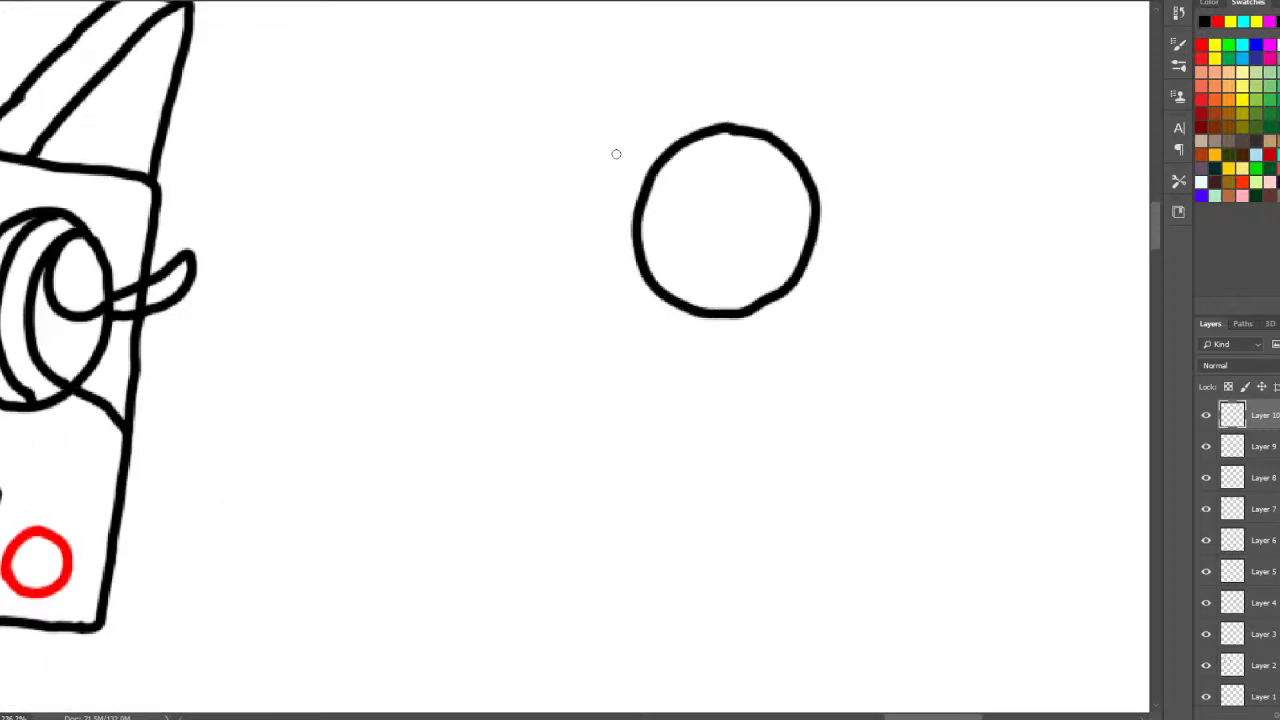
mouse_move(616, 289)
left_mouse_down()
mouse_move(498, 264)
mouse_move(481, 339)
mouse_move(562, 362)
mouse_move(645, 337)
mouse_move(740, 345)
mouse_move(774, 399)
mouse_move(715, 436)
mouse_move(620, 347)
mouse_move(674, 337)
mouse_move(677, 390)
mouse_move(752, 356)
mouse_move(712, 424)
mouse_move(764, 399)
left_mouse_up()
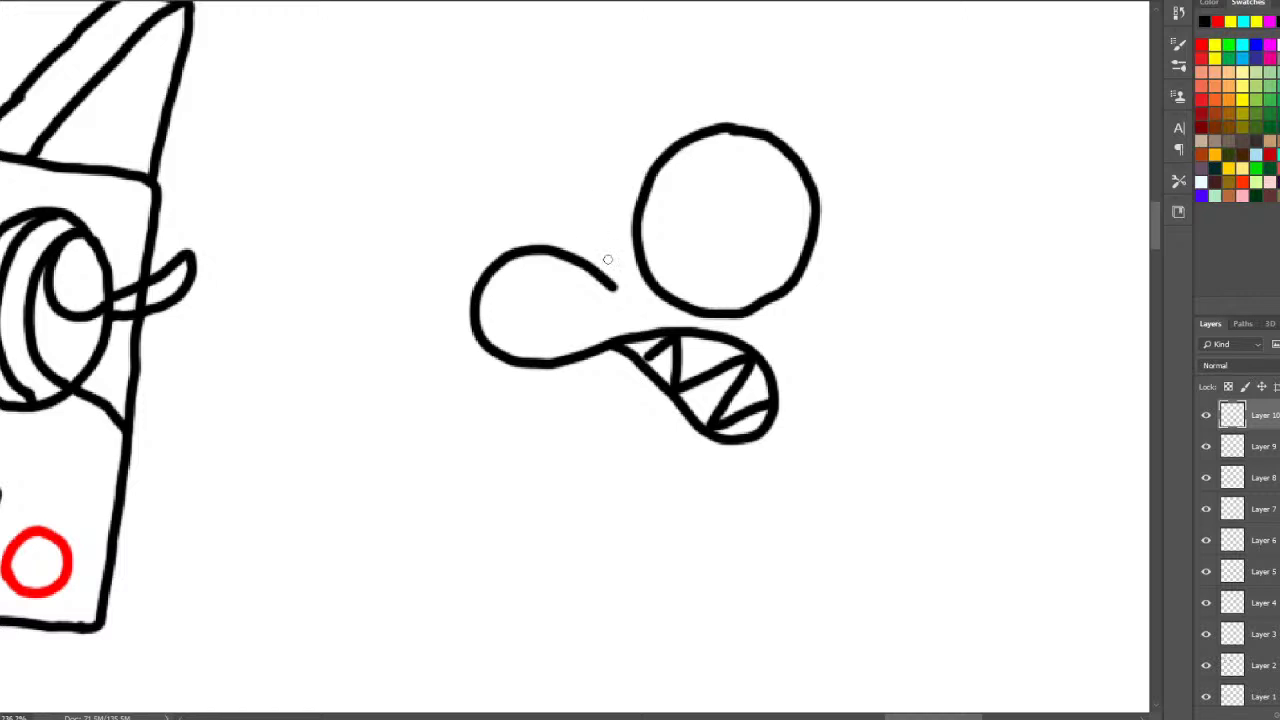
mouse_move(607, 259)
left_mouse_down()
mouse_move(597, 117)
mouse_move(536, 123)
mouse_move(504, 176)
mouse_move(500, 250)
left_mouse_up()
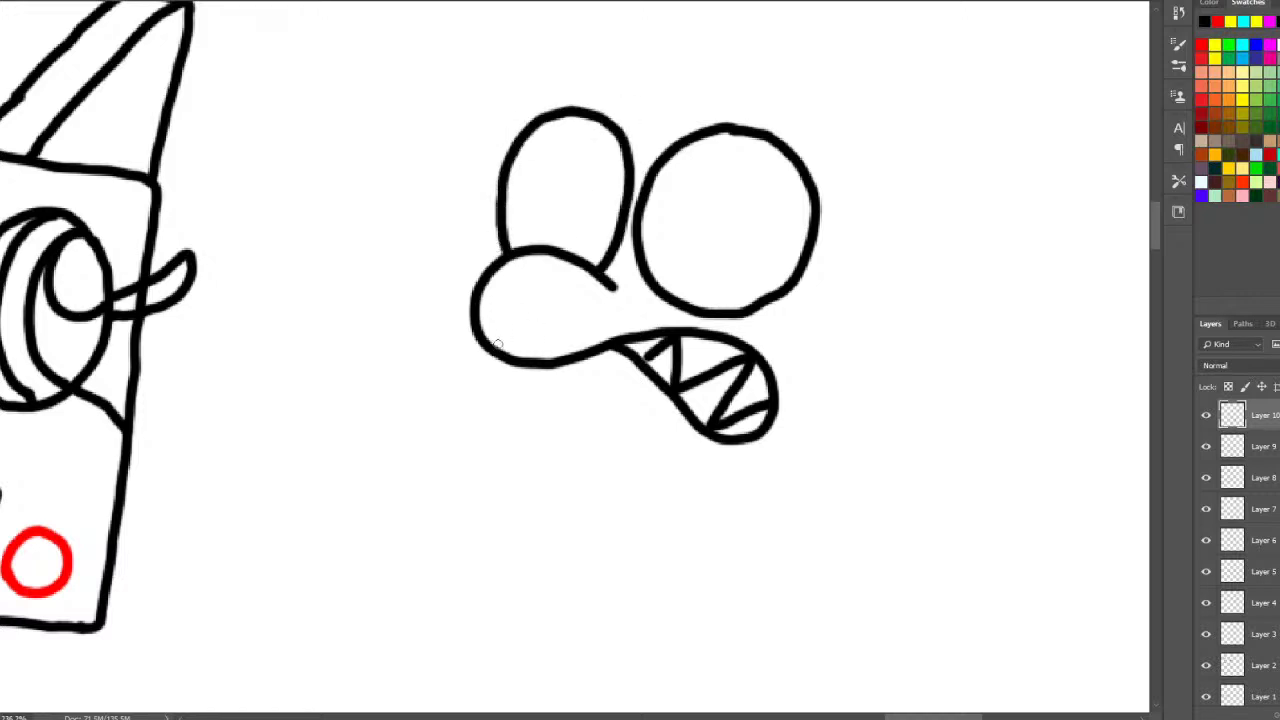
mouse_move(494, 354)
left_mouse_down()
mouse_move(554, 403)
mouse_move(651, 446)
left_mouse_up()
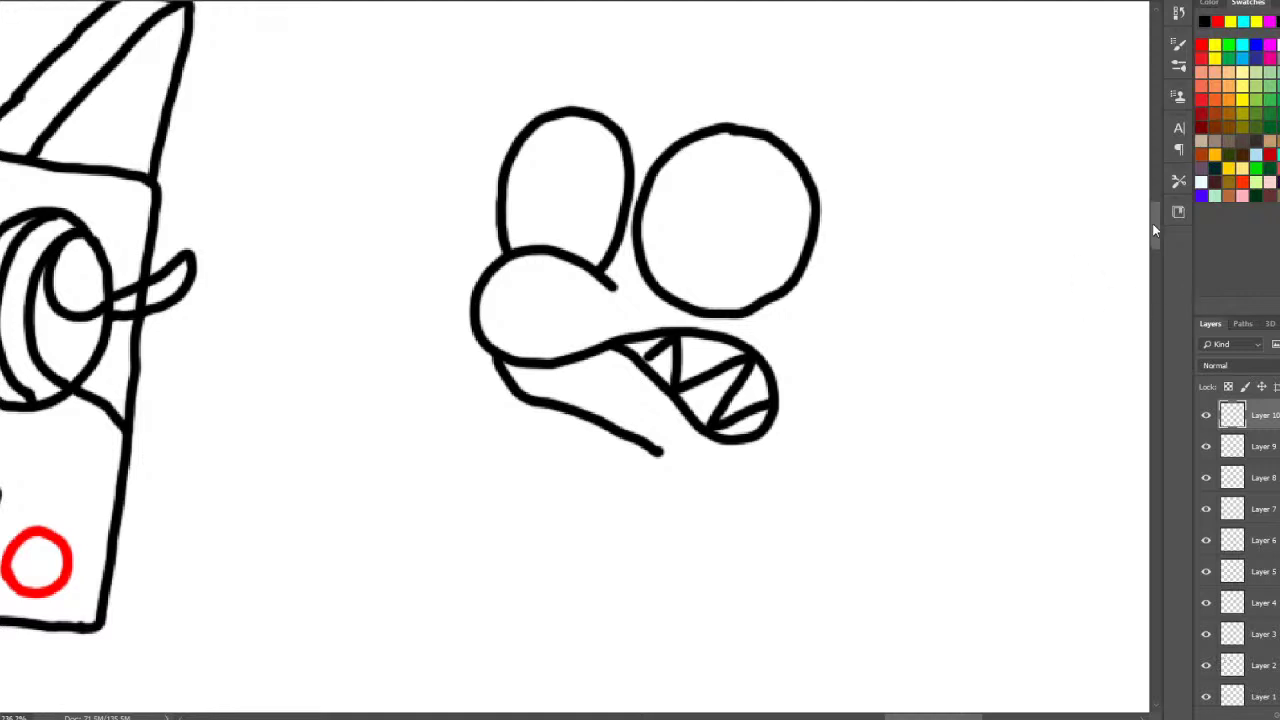
- Draw the curved top of the new character's head with a pointed ear at each end
left_click_drag(1153, 229, 1144, 212)
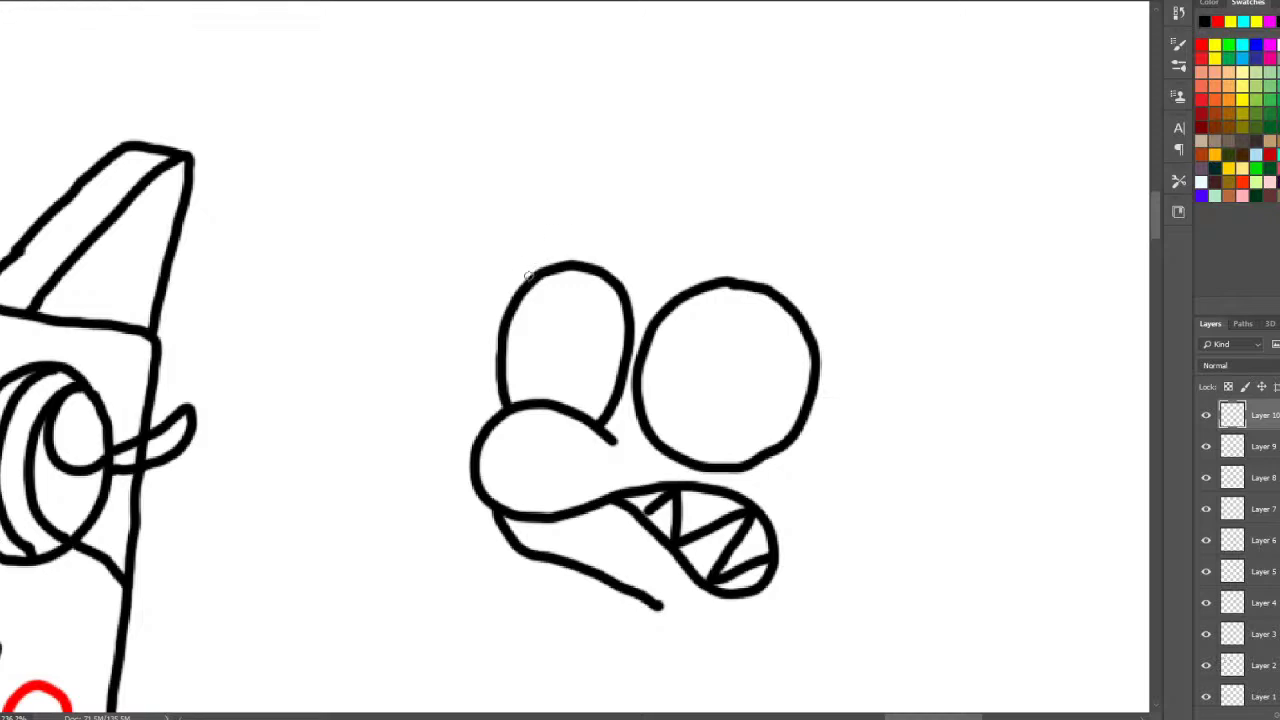
mouse_move(524, 282)
left_mouse_down()
mouse_move(575, 234)
mouse_move(686, 212)
mouse_move(799, 235)
mouse_move(943, 197)
mouse_move(890, 336)
left_mouse_up()
mouse_move(612, 214)
left_mouse_down()
mouse_move(557, 161)
mouse_move(528, 157)
mouse_move(526, 257)
left_mouse_up()
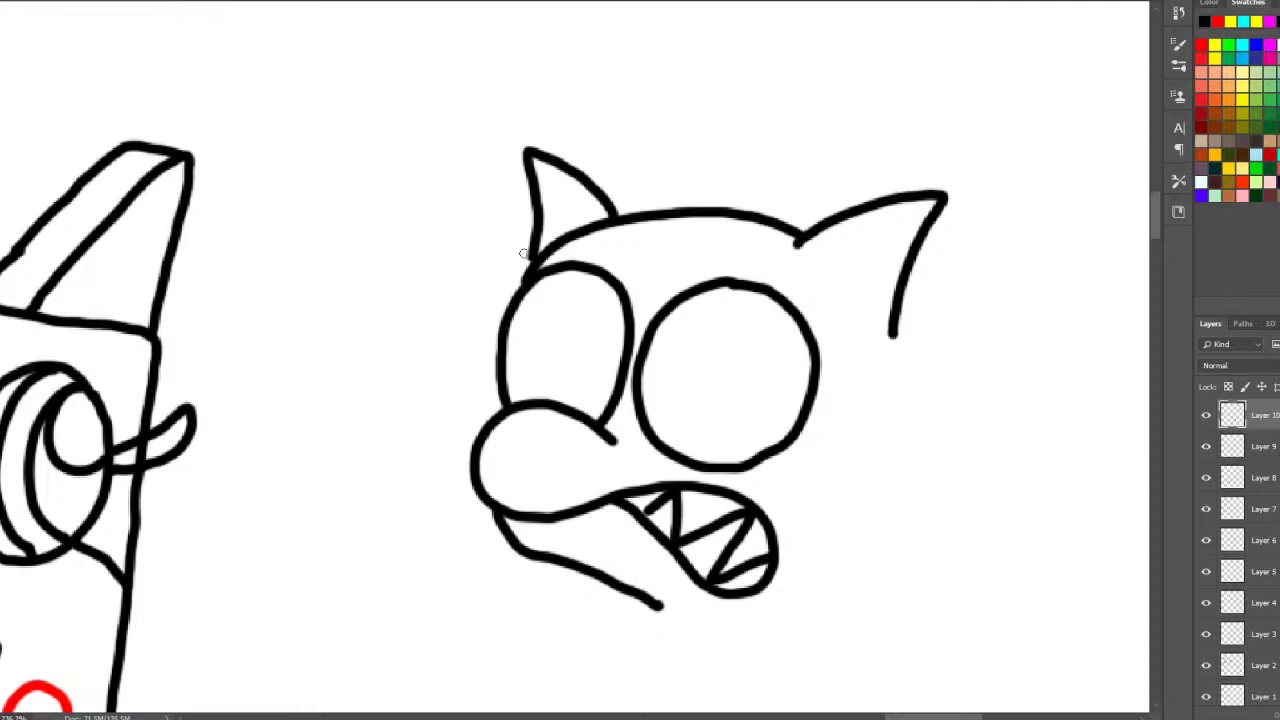
- Draw the back of the head down to the neck, a bent arm with a clawed hand, and the near vest edge
mouse_move(1160, 207)
left_mouse_down()
mouse_move(1157, 242)
mouse_move(1157, 228)
left_mouse_up()
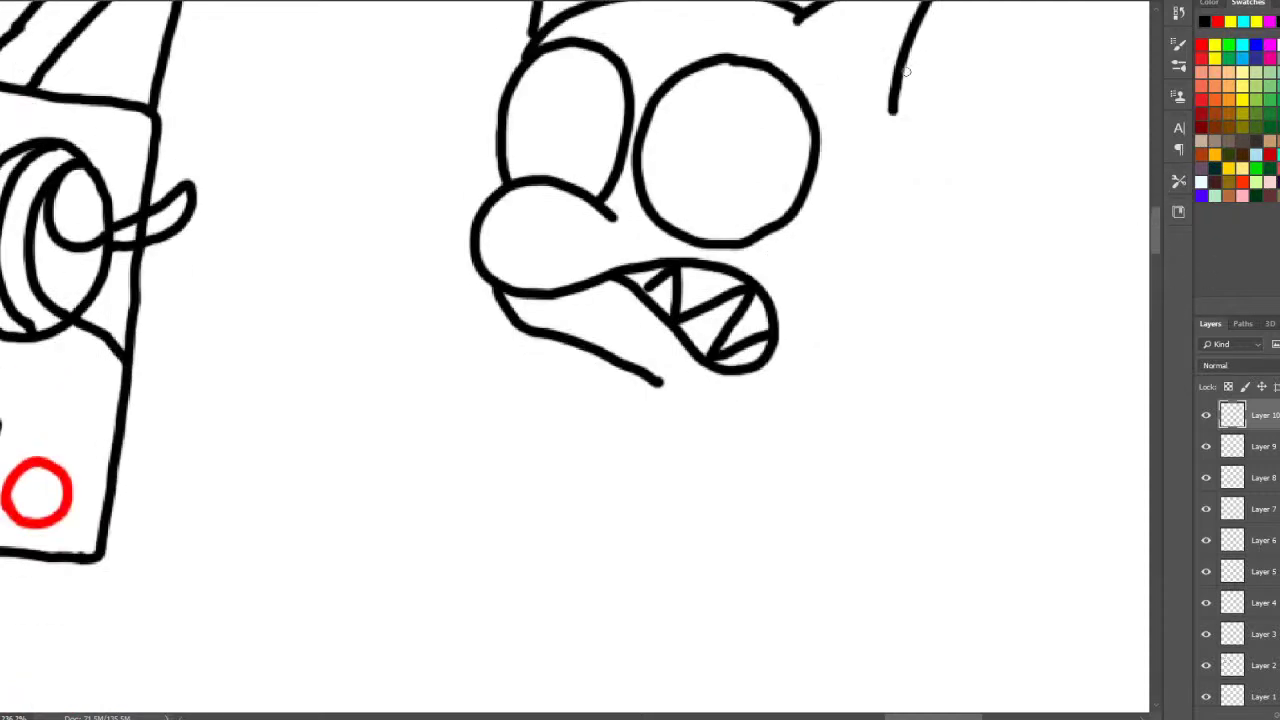
mouse_move(892, 114)
left_mouse_down()
mouse_move(891, 211)
mouse_move(853, 313)
mouse_move(807, 375)
mouse_move(883, 397)
mouse_move(959, 455)
mouse_move(948, 576)
left_mouse_up()
mouse_move(853, 448)
left_mouse_down()
mouse_move(846, 495)
mouse_move(815, 518)
mouse_move(749, 469)
mouse_move(695, 522)
mouse_move(780, 525)
mouse_move(703, 569)
mouse_move(767, 569)
mouse_move(758, 627)
mouse_move(902, 619)
mouse_move(950, 556)
left_mouse_up()
mouse_move(808, 378)
left_mouse_down()
mouse_move(748, 410)
mouse_move(687, 482)
mouse_move(650, 575)
left_mouse_up()
left_click_drag(866, 396, 800, 494)
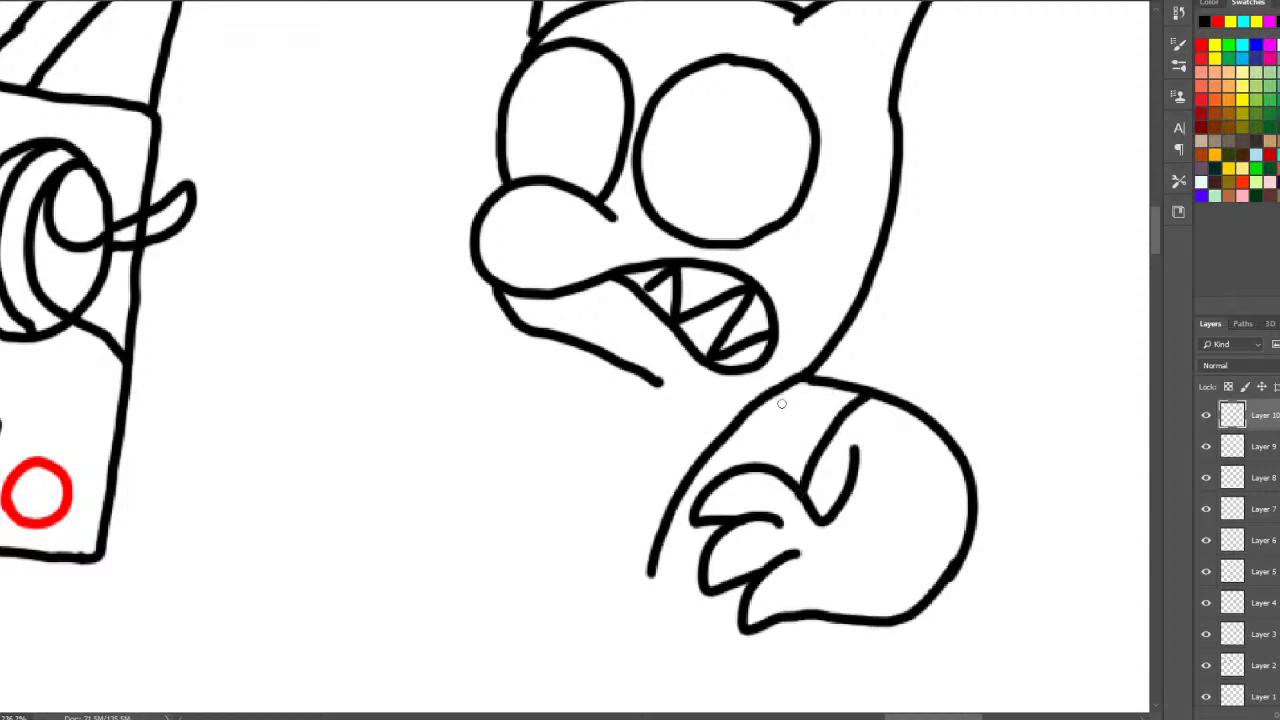
- Draw the far vest panel and bottom hem, and add short horizontal stripes across both vest panels
left_click_drag(770, 404, 826, 421)
left_click_drag(720, 447, 804, 470)
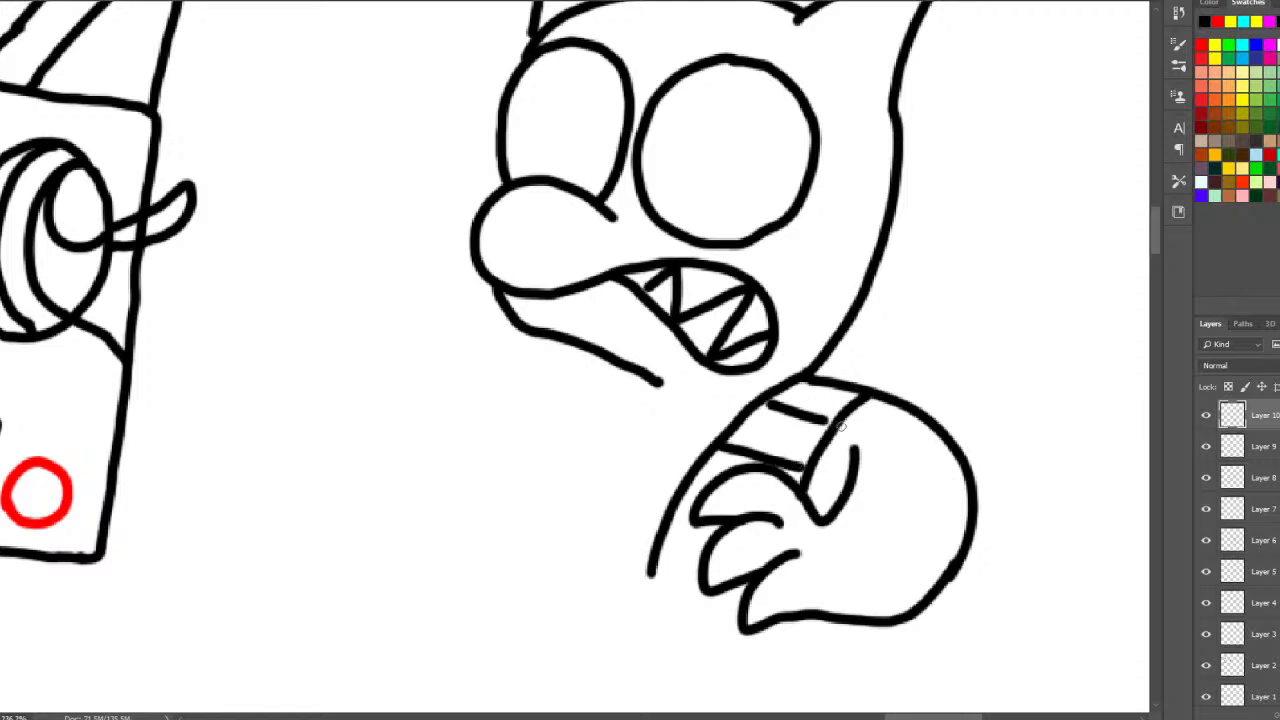
left_click_drag(826, 421, 846, 424)
mouse_move(660, 381)
left_mouse_down()
mouse_move(606, 442)
mouse_move(577, 523)
mouse_move(583, 397)
mouse_move(532, 488)
mouse_move(526, 564)
mouse_move(693, 588)
left_mouse_up()
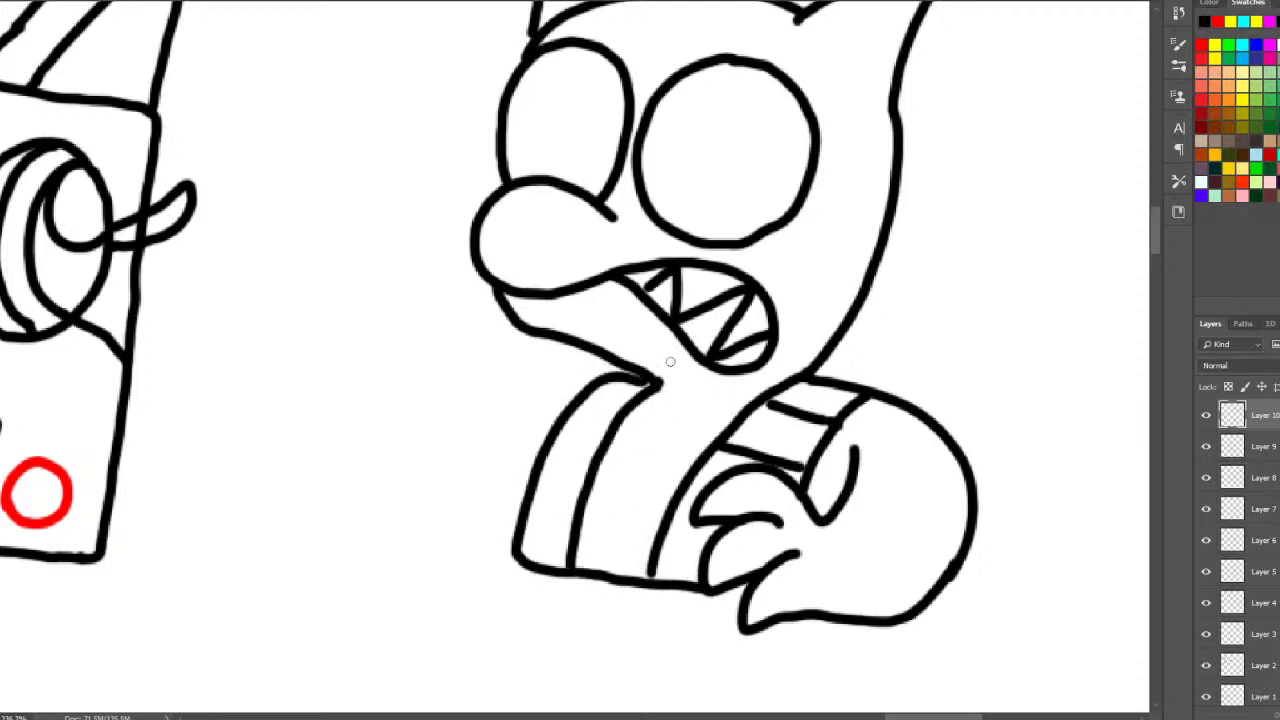
left_click_drag(580, 401, 628, 393)
left_click_drag(553, 444, 597, 448)
left_click_drag(533, 496, 572, 497)
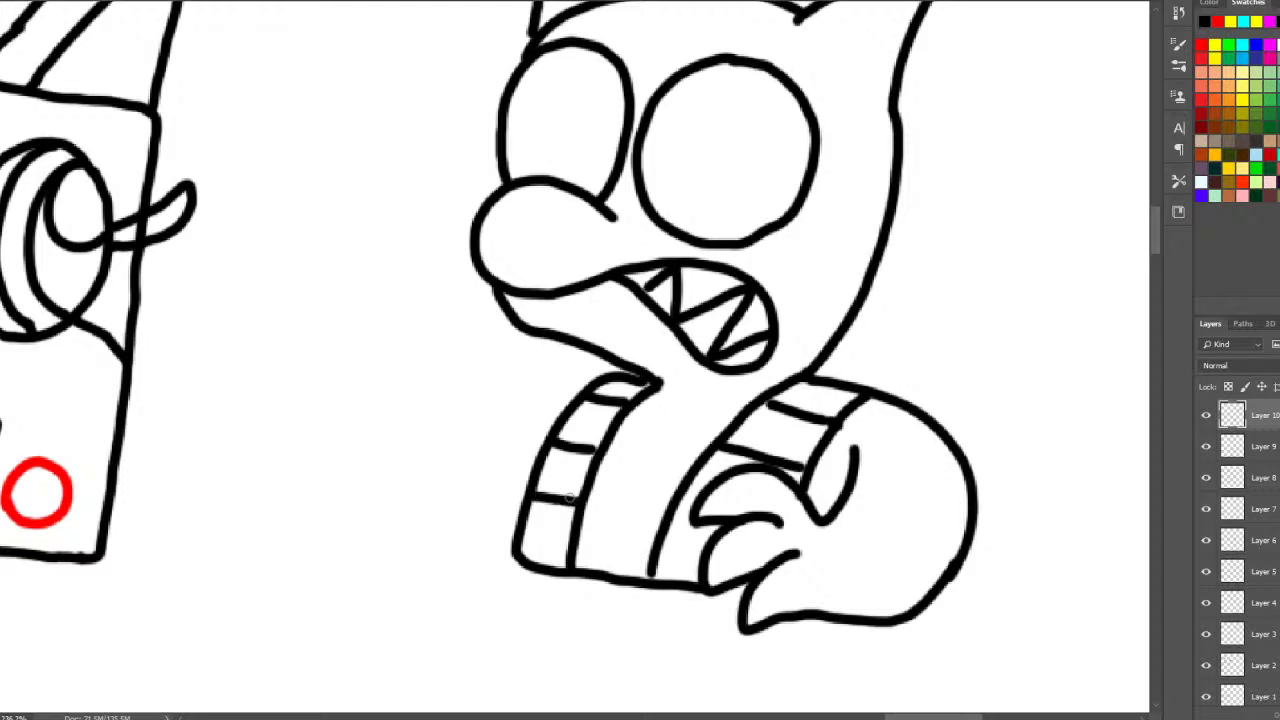
- Close the jaw and cheek around the toothed mouth, and draw the outstretched far arm with a clawed hand
left_click_drag(772, 290, 797, 375)
left_click_drag(664, 380, 762, 391)
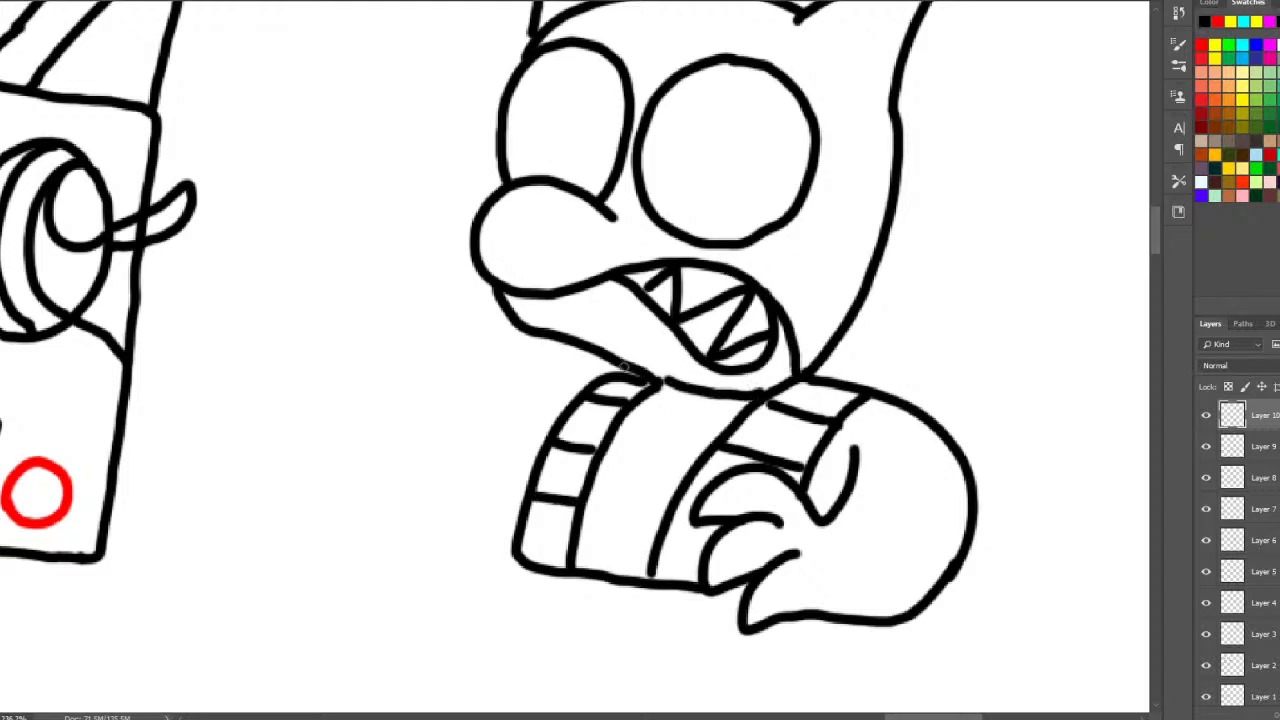
mouse_move(624, 367)
left_mouse_down()
mouse_move(542, 380)
mouse_move(458, 435)
mouse_move(397, 387)
mouse_move(315, 387)
mouse_move(366, 440)
left_mouse_up()
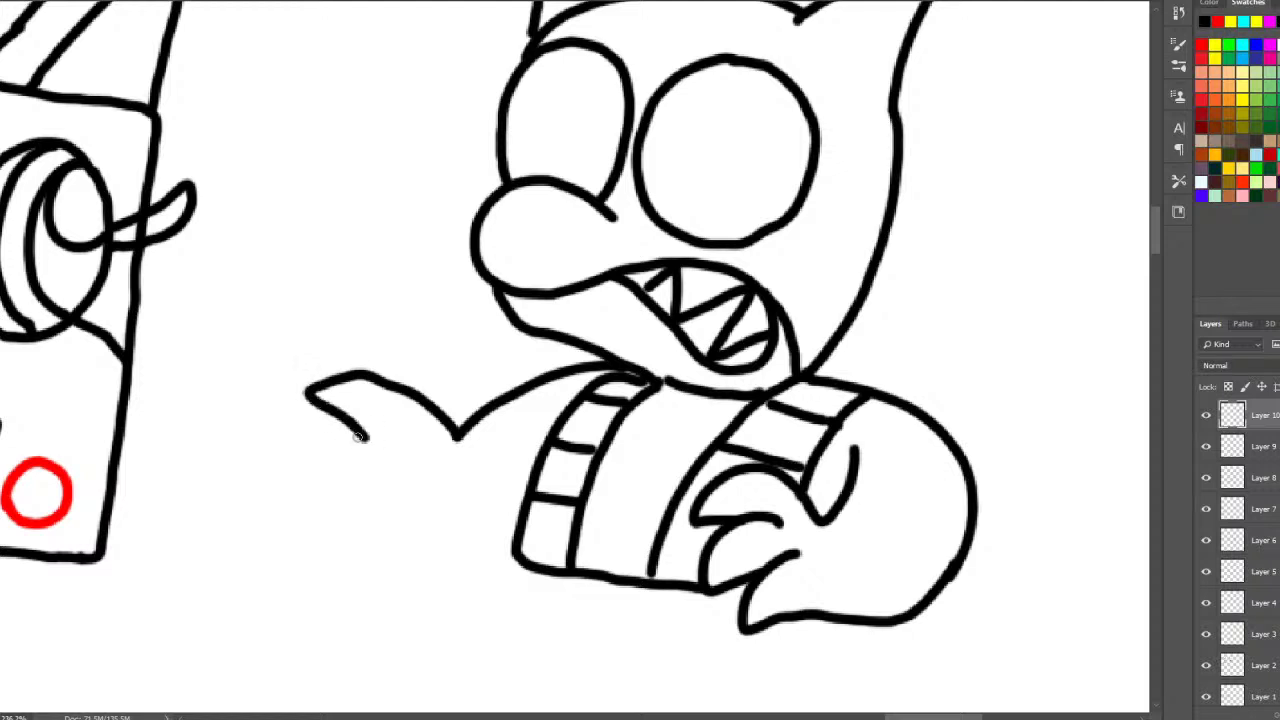
mouse_move(320, 376)
left_mouse_down()
mouse_move(266, 432)
mouse_move(332, 465)
mouse_move(376, 522)
mouse_move(462, 498)
left_mouse_up()
left_click_drag(332, 470, 373, 488)
left_click_drag(456, 499, 514, 505)
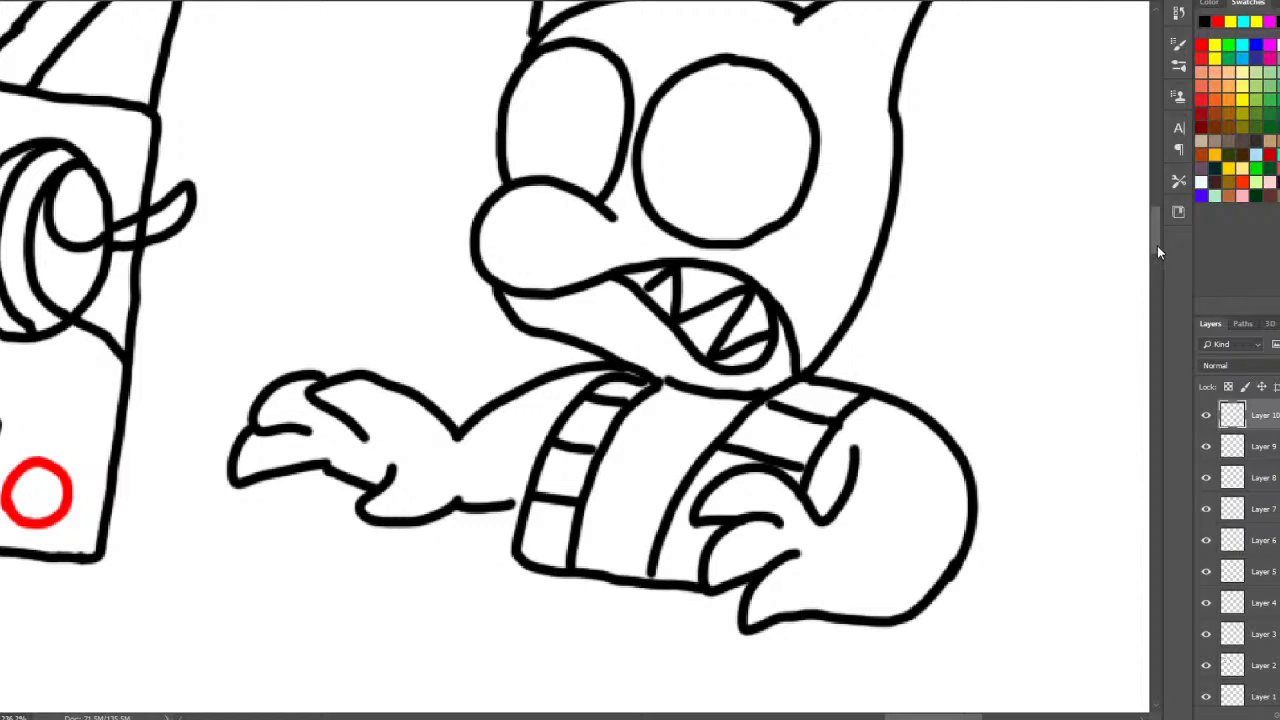
- Draw both legs of the vest-wearing character below the vest hem, each ending in a three-toed clawed foot
scroll(1157, 245, "up", 3)
scroll(1158, 240, "down", 8)
left_click_drag(532, 176, 409, 314)
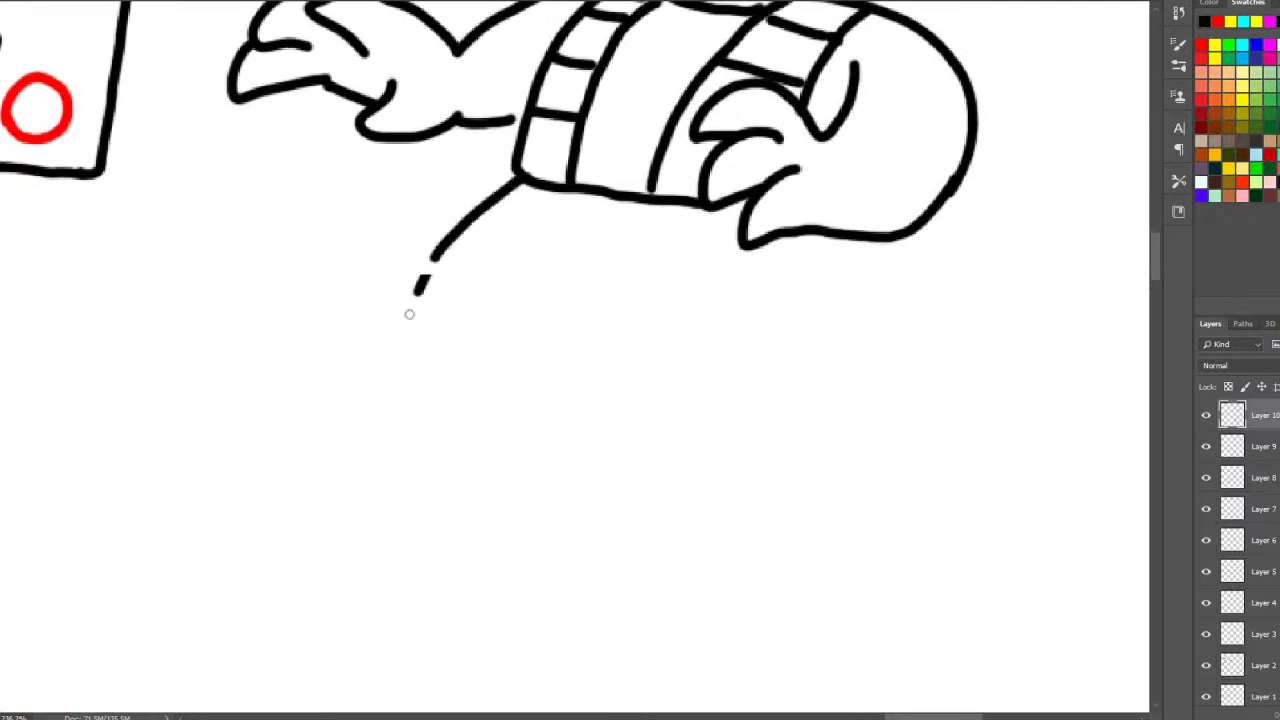
mouse_move(616, 236)
left_mouse_down()
mouse_move(586, 326)
mouse_move(731, 445)
mouse_move(763, 443)
left_mouse_up()
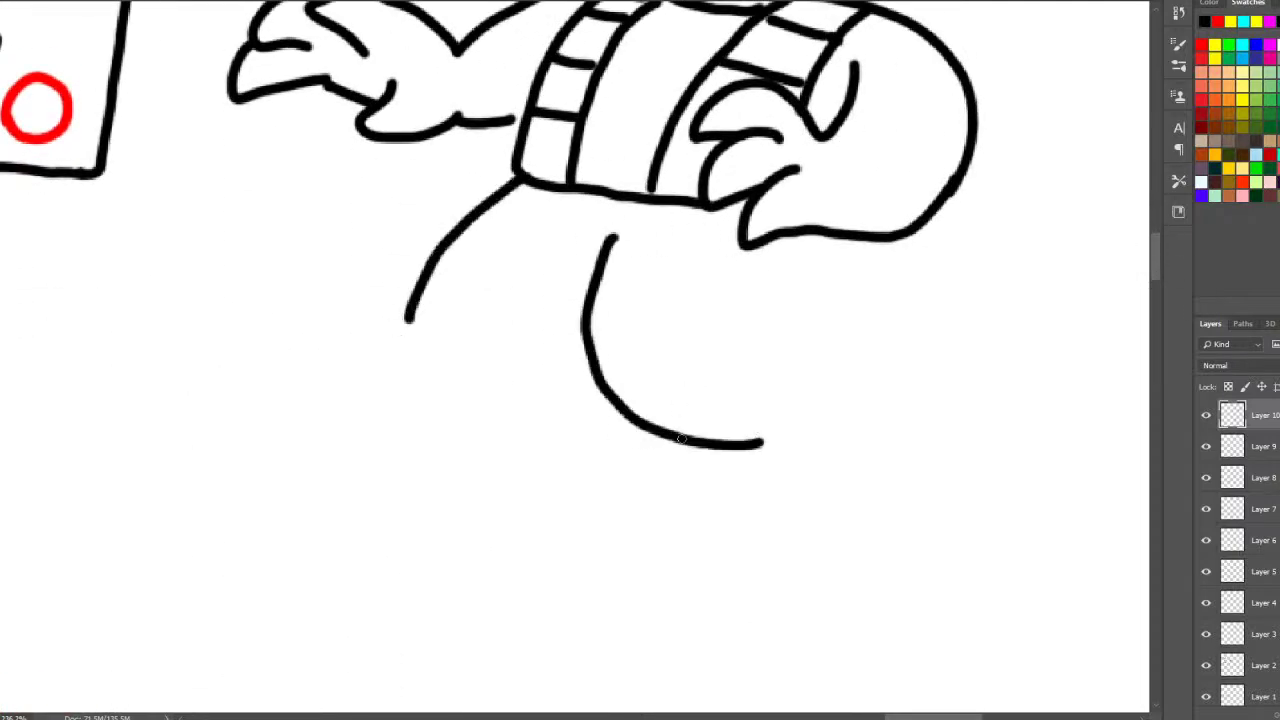
left_click_drag(681, 438, 660, 500)
mouse_move(720, 470)
left_mouse_down()
mouse_move(663, 543)
mouse_move(700, 522)
left_mouse_up()
mouse_move(762, 488)
left_mouse_down()
mouse_move(769, 557)
mouse_move(897, 409)
mouse_move(780, 345)
left_mouse_up()
left_click_drag(752, 246, 785, 350)
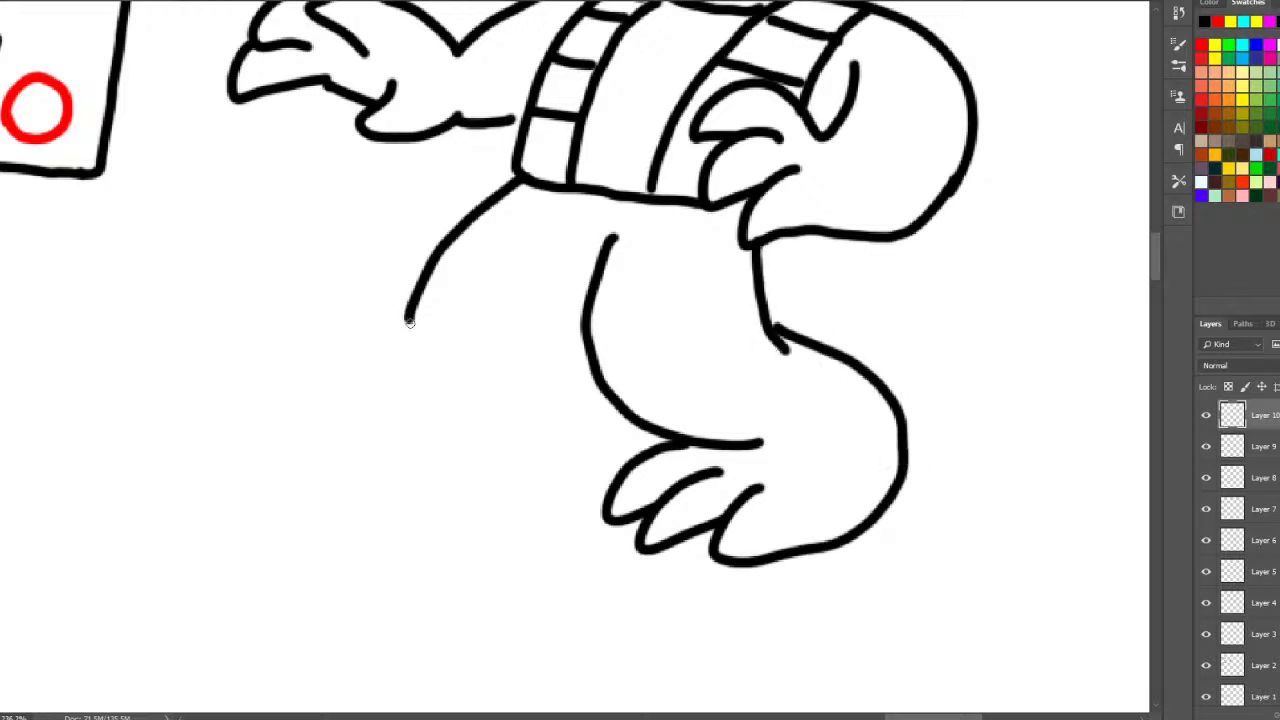
mouse_move(409, 320)
left_mouse_down()
mouse_move(337, 357)
mouse_move(360, 354)
left_mouse_up()
mouse_move(364, 388)
left_mouse_down()
mouse_move(326, 403)
mouse_move(371, 449)
mouse_move(519, 382)
mouse_move(592, 282)
left_mouse_up()
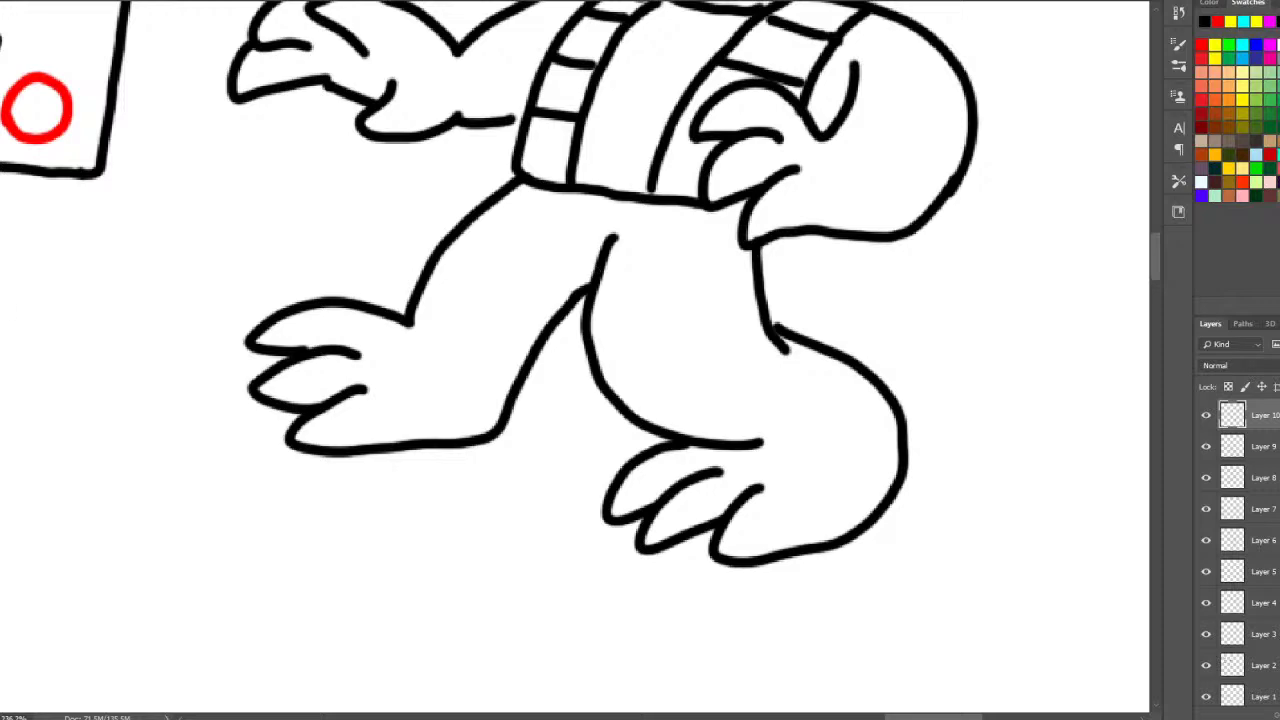
- Draw a square gift box with two vertical ribbon lines in the blank area below the characters, and try a bow loop on top
scroll(585, 300, "down", 5)
left_click_drag(631, 80, 657, 91)
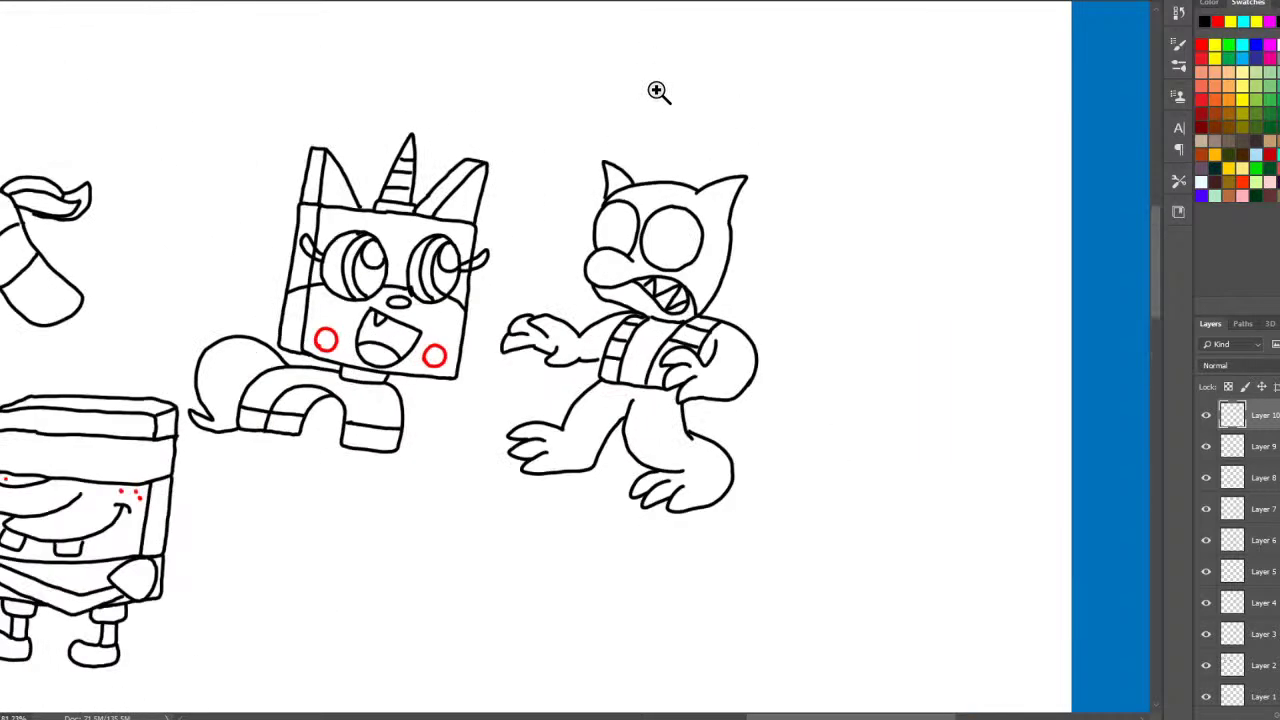
left_click(445, 280)
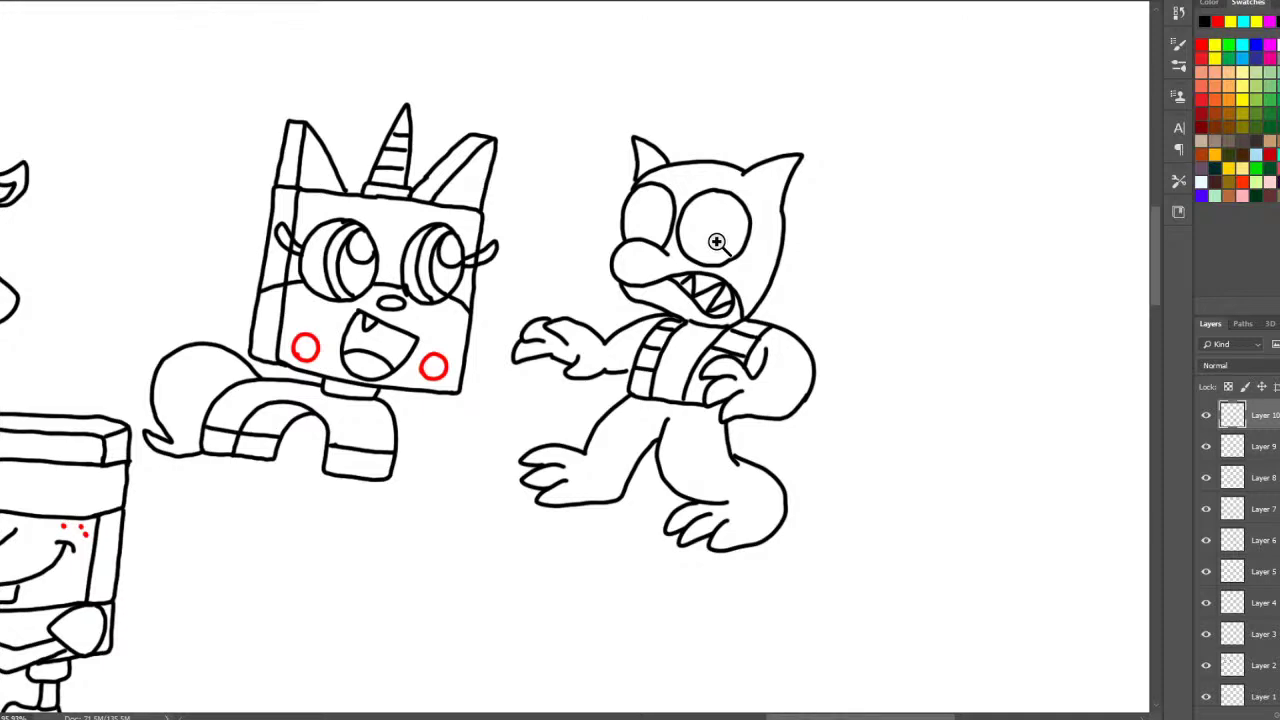
left_click_drag(1158, 294, 1137, 314)
left_click_drag(348, 462, 380, 460)
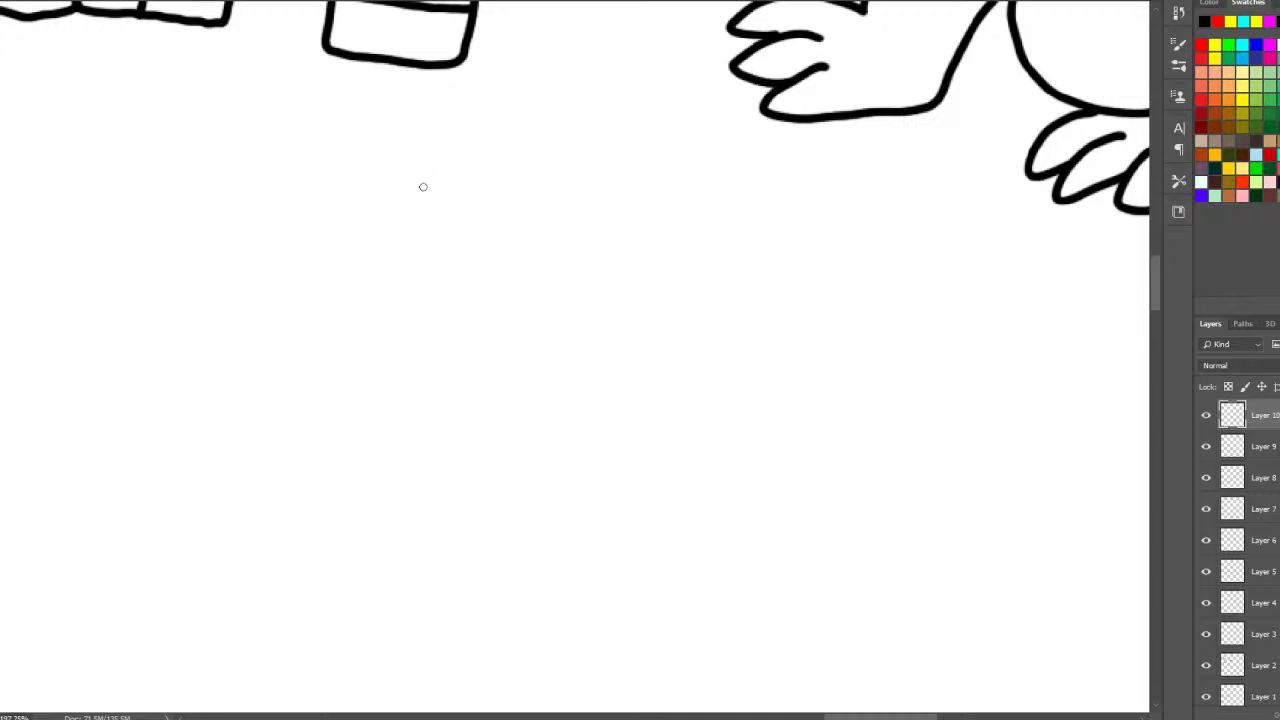
mouse_move(401, 175)
left_mouse_down()
mouse_move(543, 177)
mouse_move(666, 357)
mouse_move(391, 403)
mouse_move(376, 207)
mouse_move(410, 176)
left_mouse_up()
mouse_move(494, 187)
left_mouse_down()
mouse_move(484, 406)
mouse_move(551, 366)
mouse_move(554, 170)
mouse_move(397, 100)
mouse_move(449, 182)
left_mouse_up()
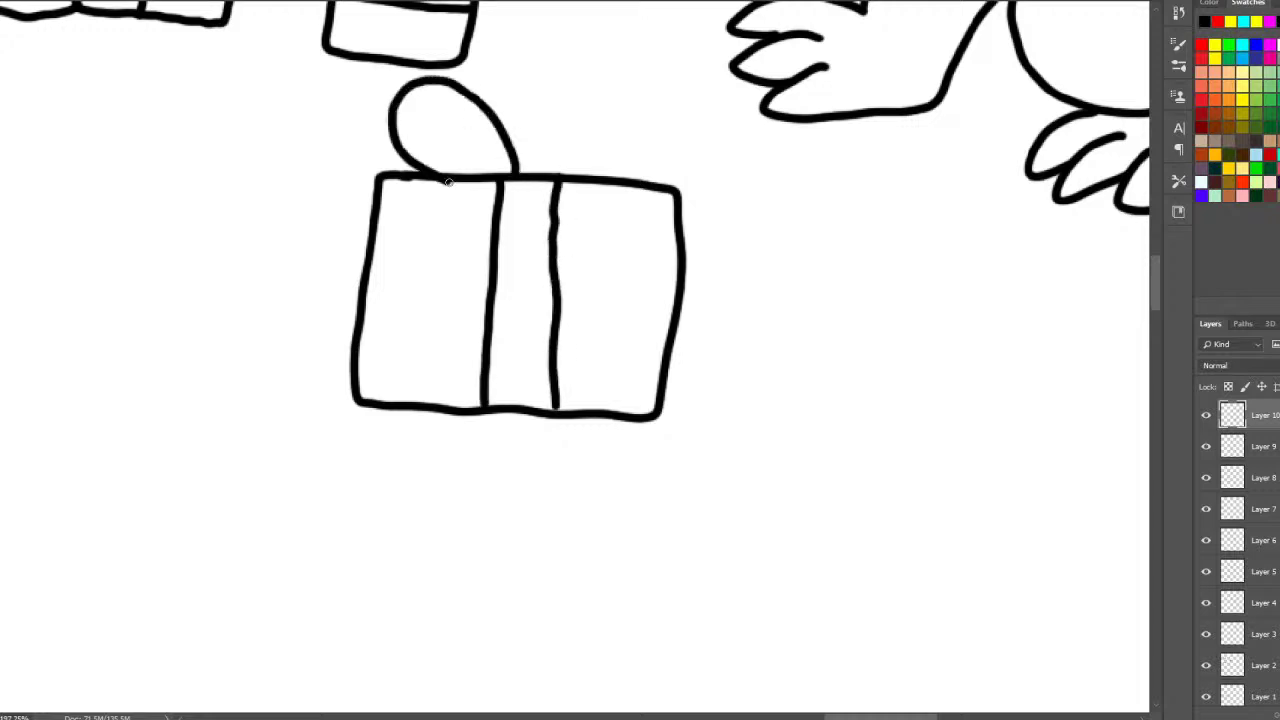
- Undo the bow loop and move the gift box outline onto a new layer, lower on the canvas
left_click(1206, 414)
left_click(1206, 414)
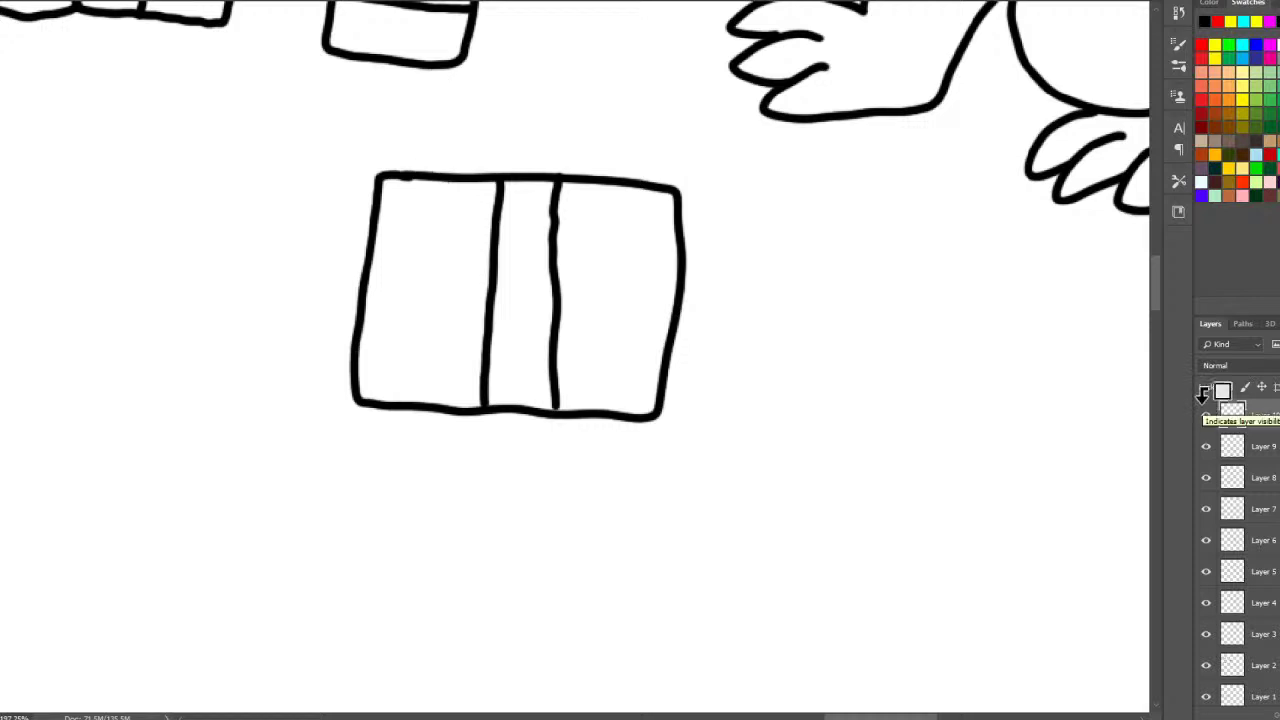
key("ctrl+z")
left_click(555, 178)
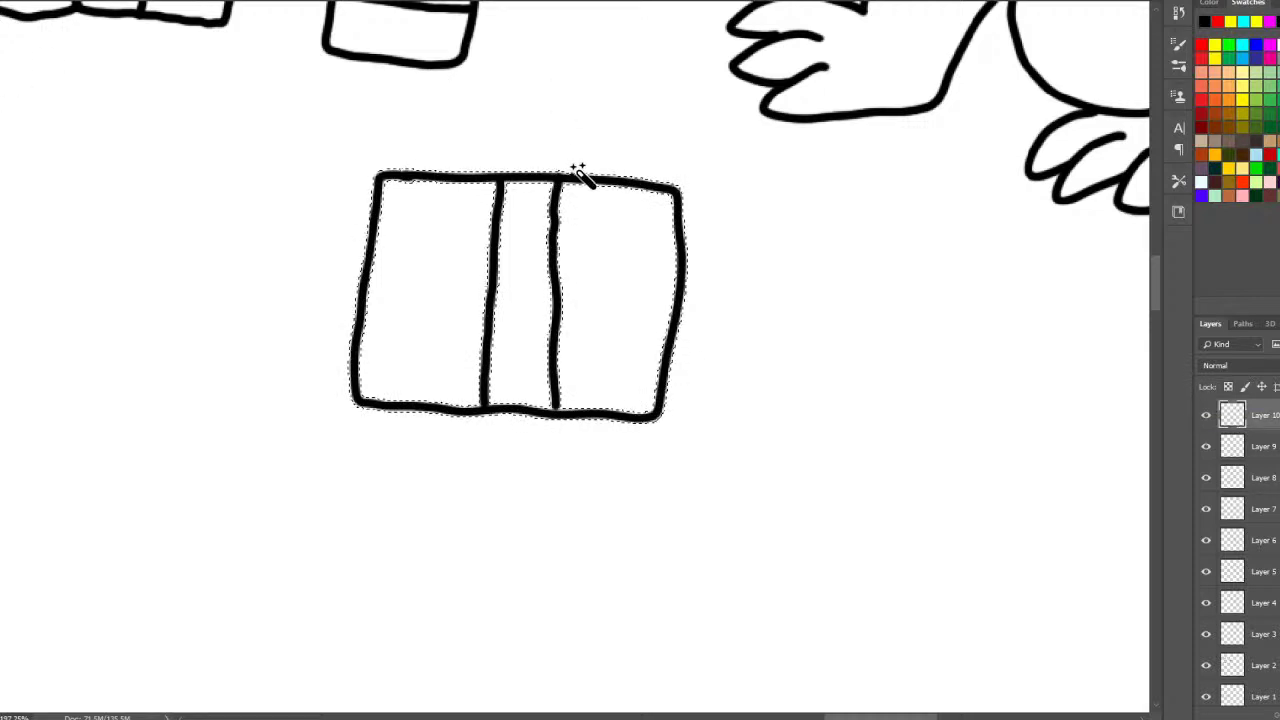
key("Delete")
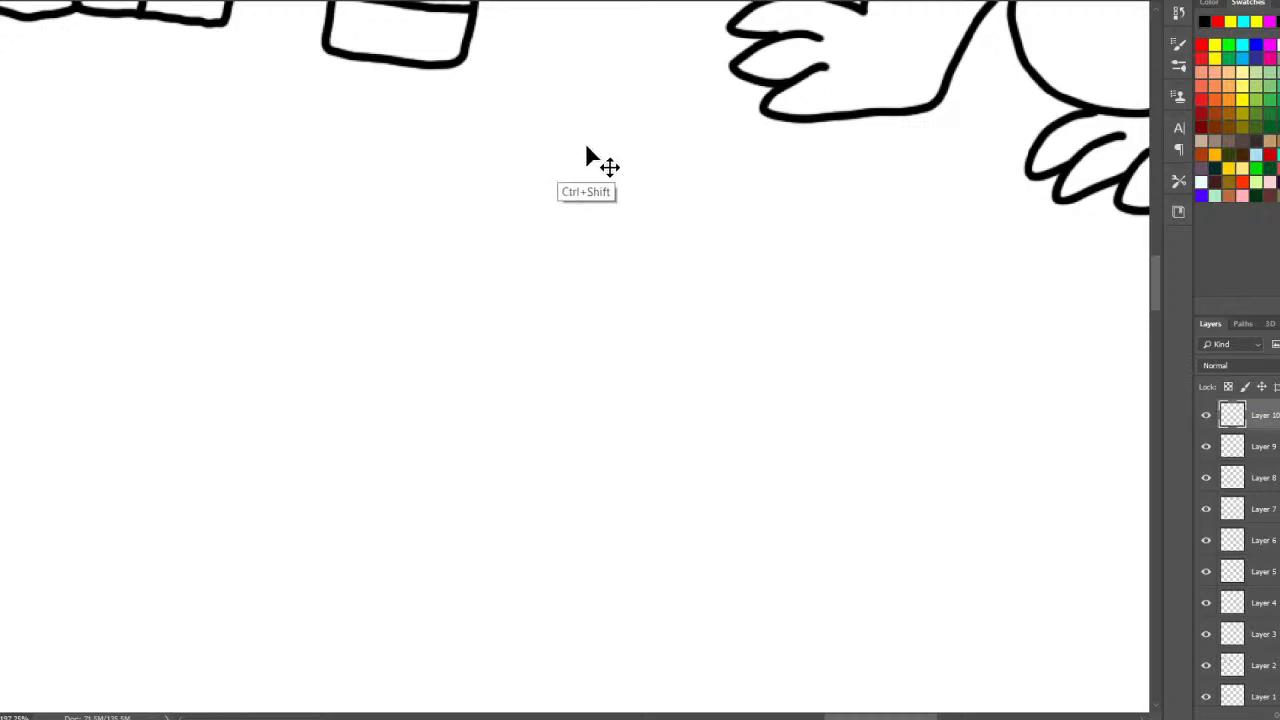
key("ctrl+v")
- Draw a two-loop ribbon bow with inner loop outlines on top of the gift box
mouse_move(563, 177)
left_mouse_down()
mouse_move(557, 334)
mouse_move(509, 253)
mouse_move(408, 280)
mouse_move(460, 326)
left_mouse_up()
mouse_move(556, 259)
left_mouse_down()
mouse_move(646, 212)
mouse_move(667, 260)
mouse_move(604, 336)
left_mouse_up()
mouse_move(508, 326)
left_mouse_down()
mouse_move(485, 278)
mouse_move(430, 258)
mouse_move(470, 322)
mouse_move(638, 245)
mouse_move(605, 318)
mouse_move(580, 326)
left_mouse_up()
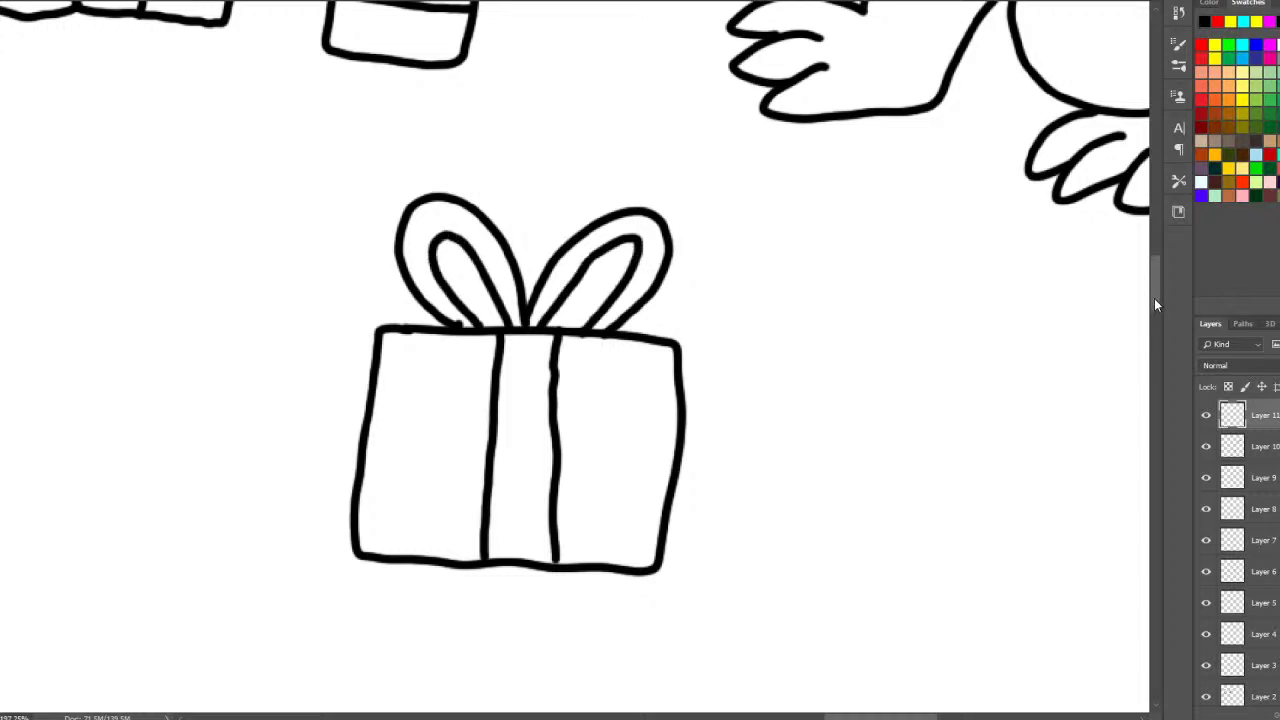
- Draw two overlapping round eyes with dot pupils and a wide open smile with upper teeth and a tongue below the gift box
left_click_drag(1154, 298, 1136, 323)
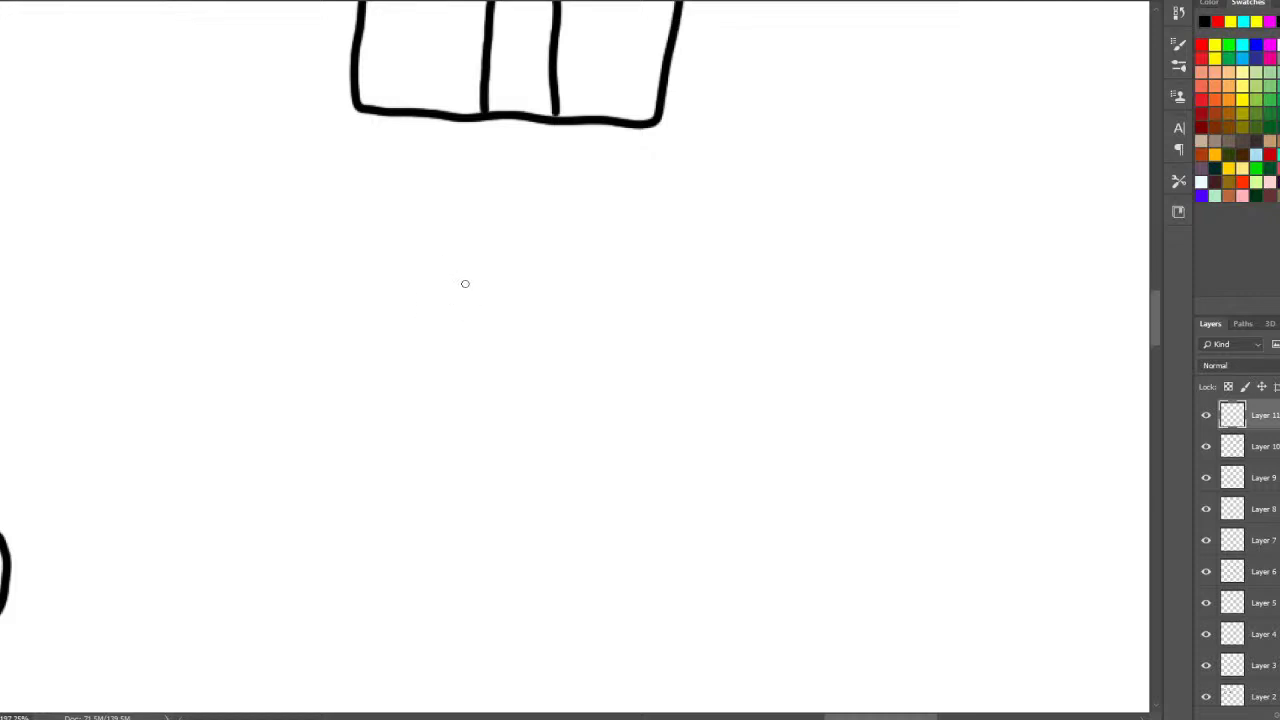
mouse_move(465, 283)
left_mouse_down()
mouse_move(383, 309)
mouse_move(390, 411)
mouse_move(483, 414)
mouse_move(506, 330)
mouse_move(487, 291)
mouse_move(453, 271)
mouse_move(554, 277)
mouse_move(603, 304)
mouse_move(609, 373)
mouse_move(560, 432)
mouse_move(480, 424)
left_mouse_up()
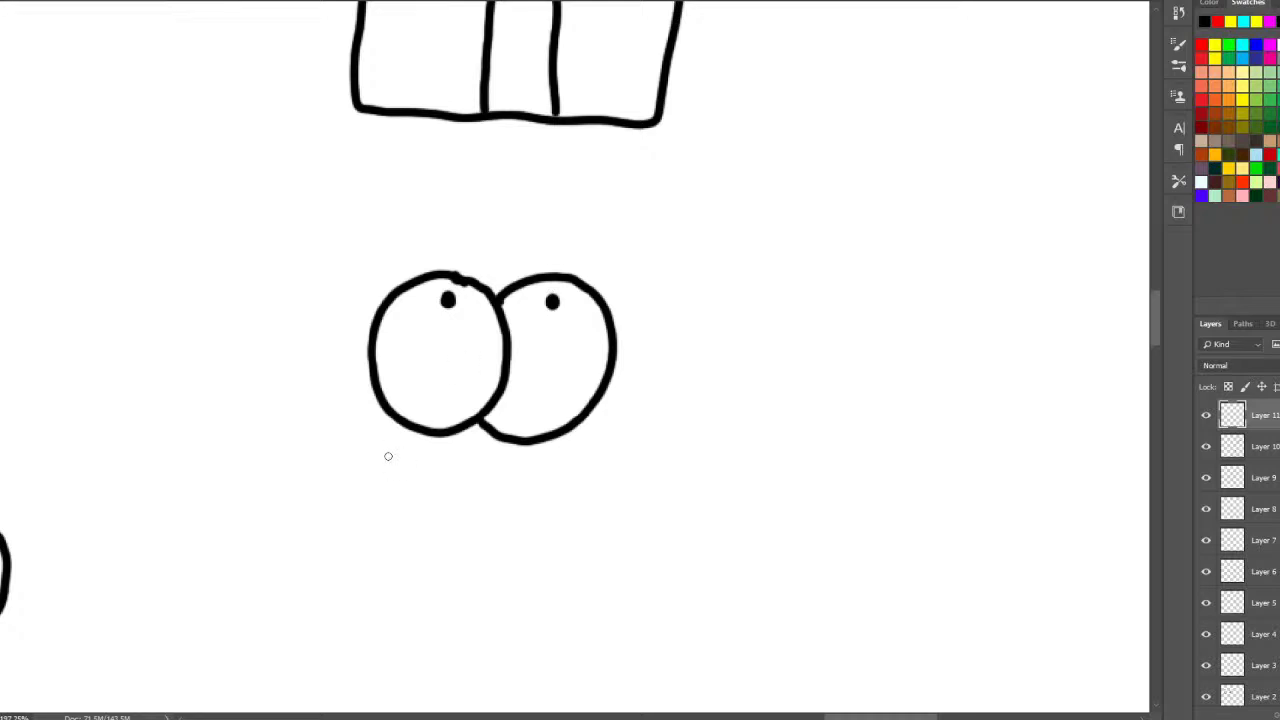
mouse_move(385, 450)
left_mouse_down()
mouse_move(484, 497)
mouse_move(605, 466)
mouse_move(591, 538)
mouse_move(490, 595)
mouse_move(410, 568)
mouse_move(383, 501)
mouse_move(385, 449)
mouse_move(496, 522)
mouse_move(603, 494)
left_mouse_up()
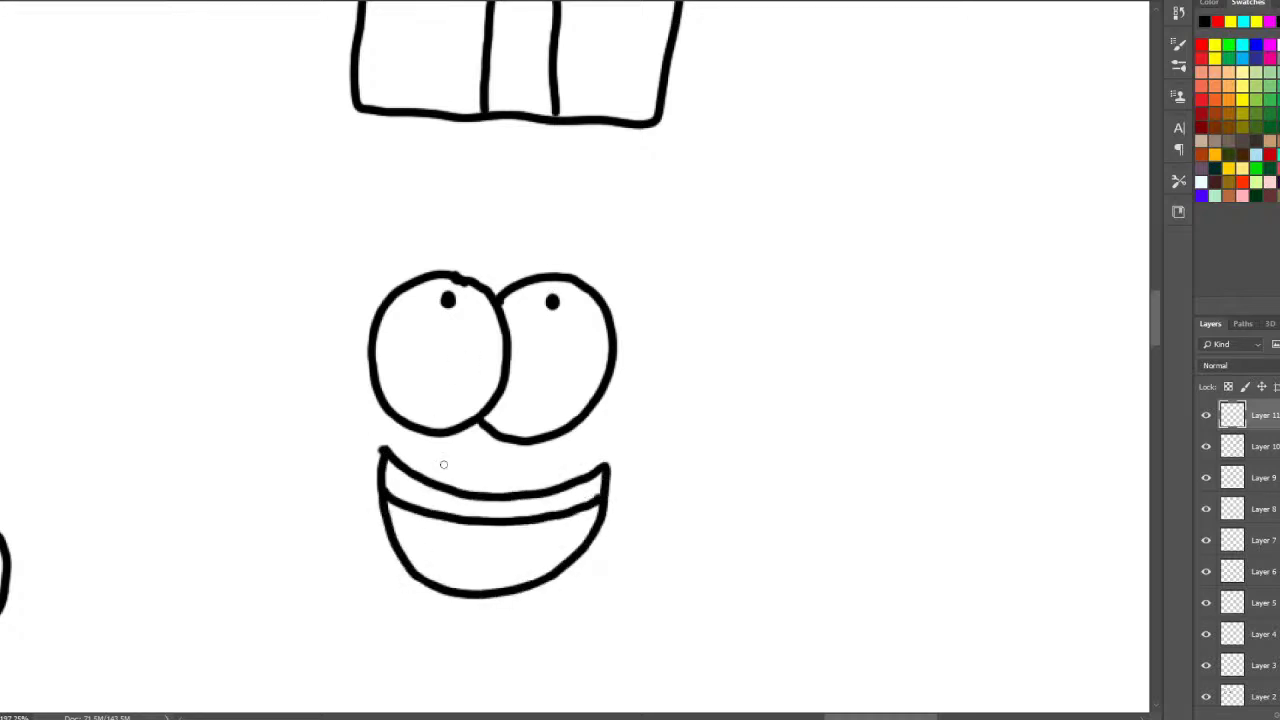
left_click_drag(421, 493, 421, 512)
mouse_move(458, 490)
left_mouse_down()
mouse_move(460, 516)
mouse_move(566, 511)
left_mouse_up()
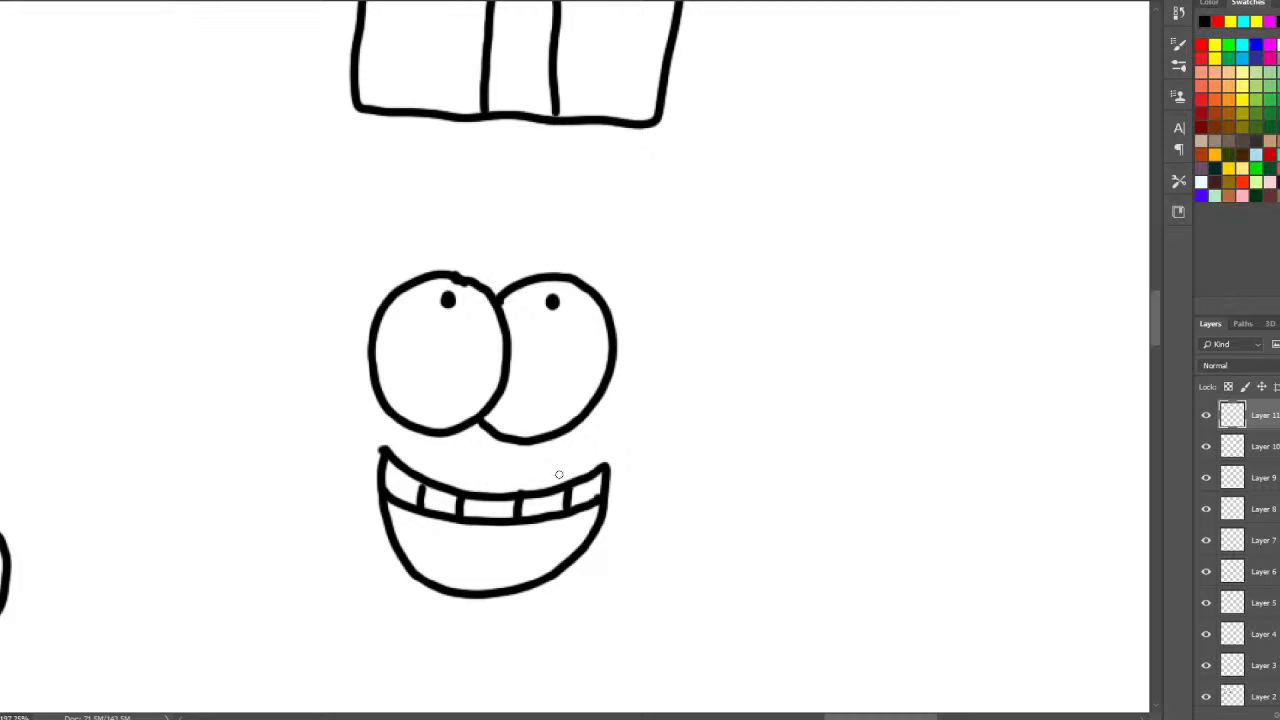
left_click_drag(423, 569, 537, 566)
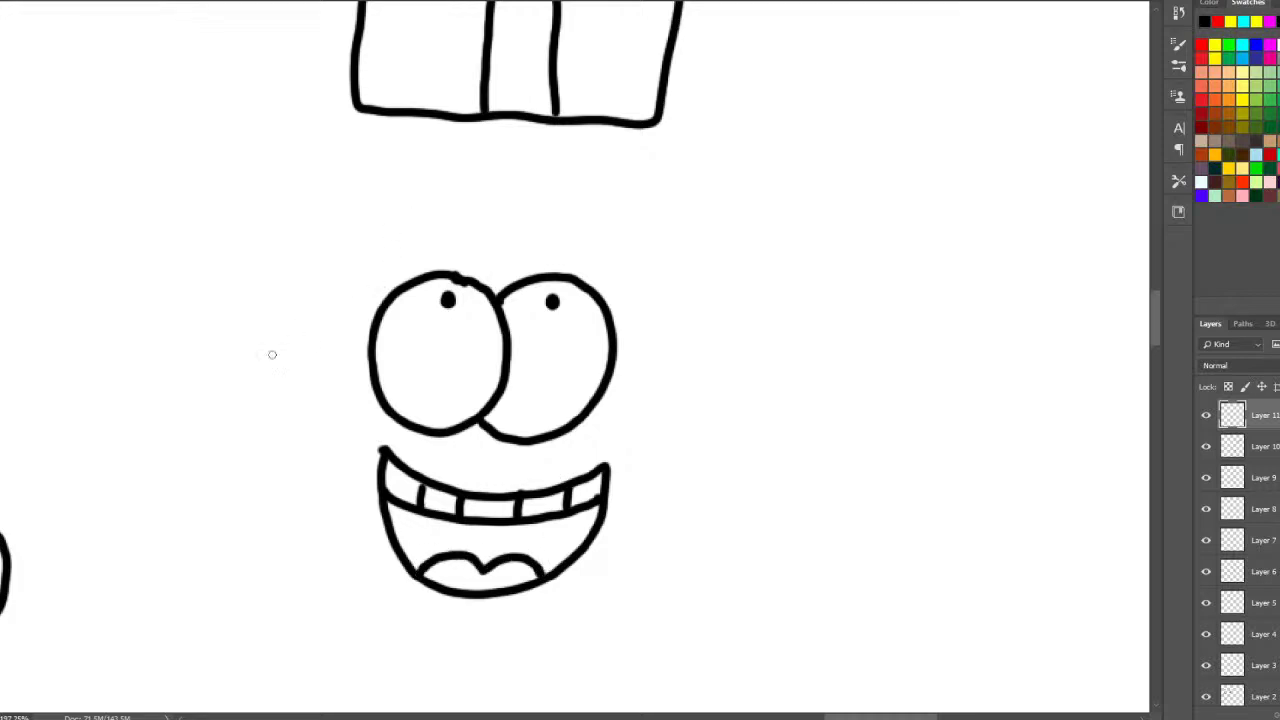
- Draw two arms raised toward the gift box with small hands, and join them with a rounded body outline around the face
mouse_move(268, 364)
left_mouse_down()
mouse_move(389, 155)
mouse_move(413, 137)
mouse_move(412, 180)
mouse_move(447, 176)
mouse_move(348, 296)
mouse_move(328, 378)
left_mouse_up()
mouse_move(631, 388)
left_mouse_down()
mouse_move(624, 173)
mouse_move(667, 158)
mouse_move(703, 250)
mouse_move(708, 359)
mouse_move(688, 428)
left_mouse_up()
mouse_move(270, 372)
left_mouse_down()
mouse_move(280, 484)
mouse_move(365, 613)
mouse_move(532, 654)
mouse_move(609, 620)
mouse_move(648, 573)
mouse_move(683, 413)
left_mouse_up()
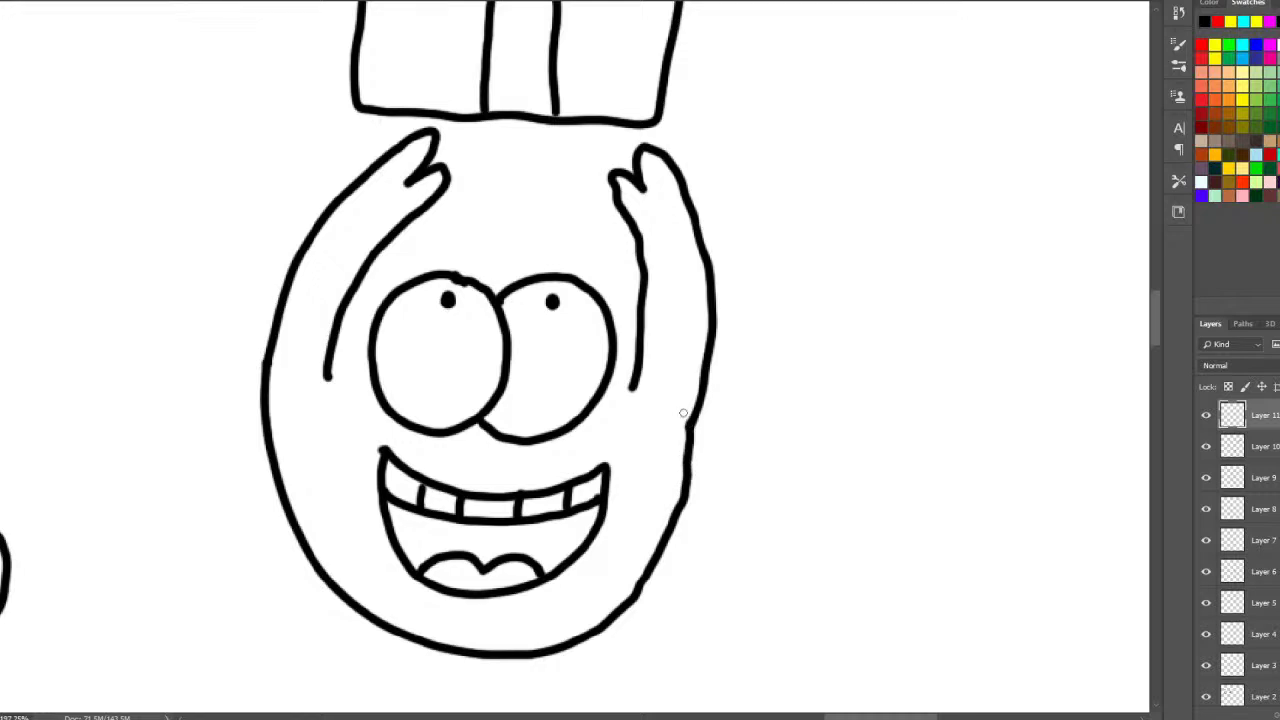
- Draw the head sides with pointed tips behind the raised hands, and add two stubby rounded legs under the body
mouse_move(597, 289)
left_mouse_down()
mouse_move(606, 132)
mouse_move(633, 158)
left_mouse_up()
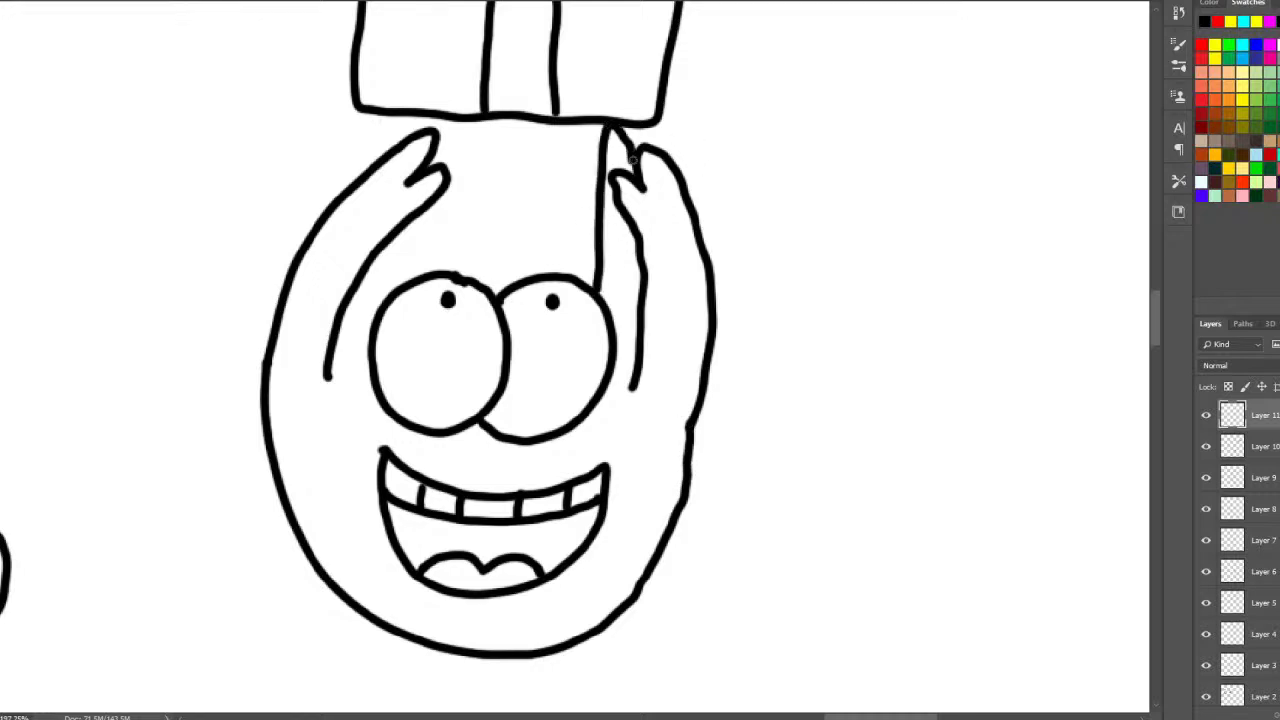
left_click_drag(390, 292, 385, 240)
mouse_move(377, 158)
left_mouse_down()
mouse_move(331, 166)
mouse_move(302, 244)
left_mouse_up()
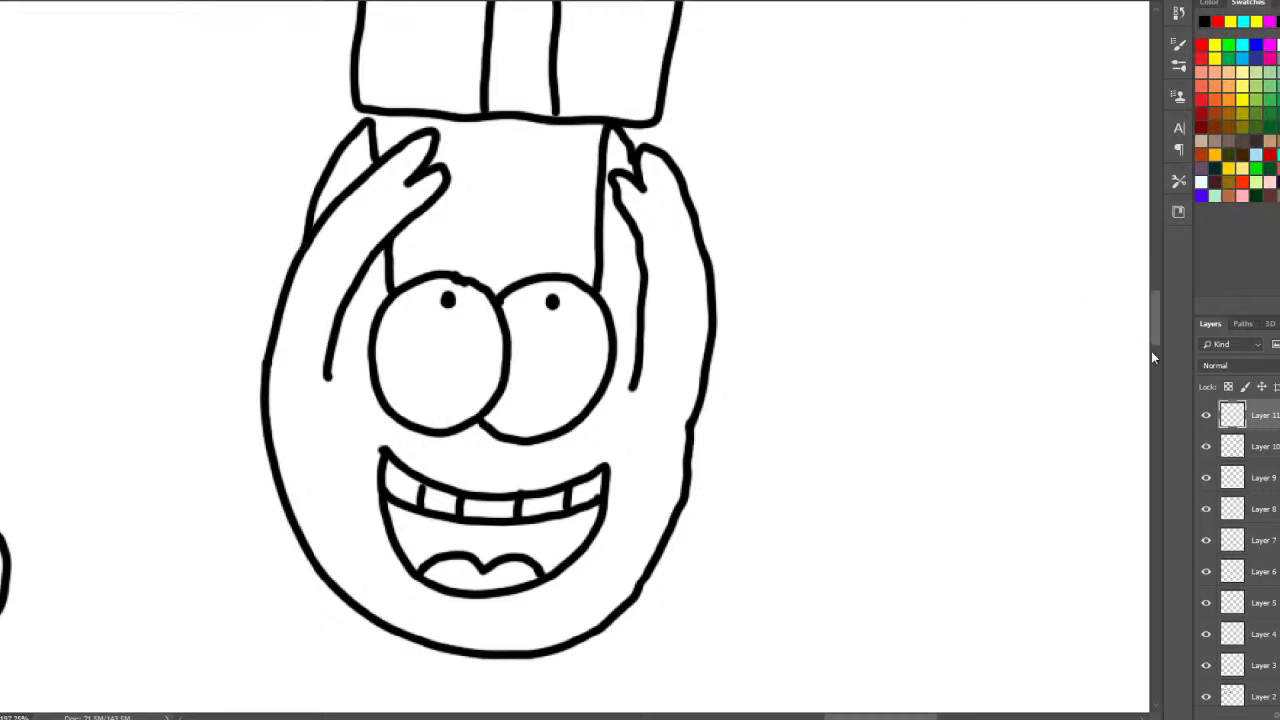
scroll(1155, 353, "down", 3)
mouse_move(389, 421)
left_mouse_down()
mouse_move(407, 489)
mouse_move(465, 488)
mouse_move(466, 433)
mouse_move(539, 510)
mouse_move(585, 477)
mouse_move(590, 413)
left_mouse_up()
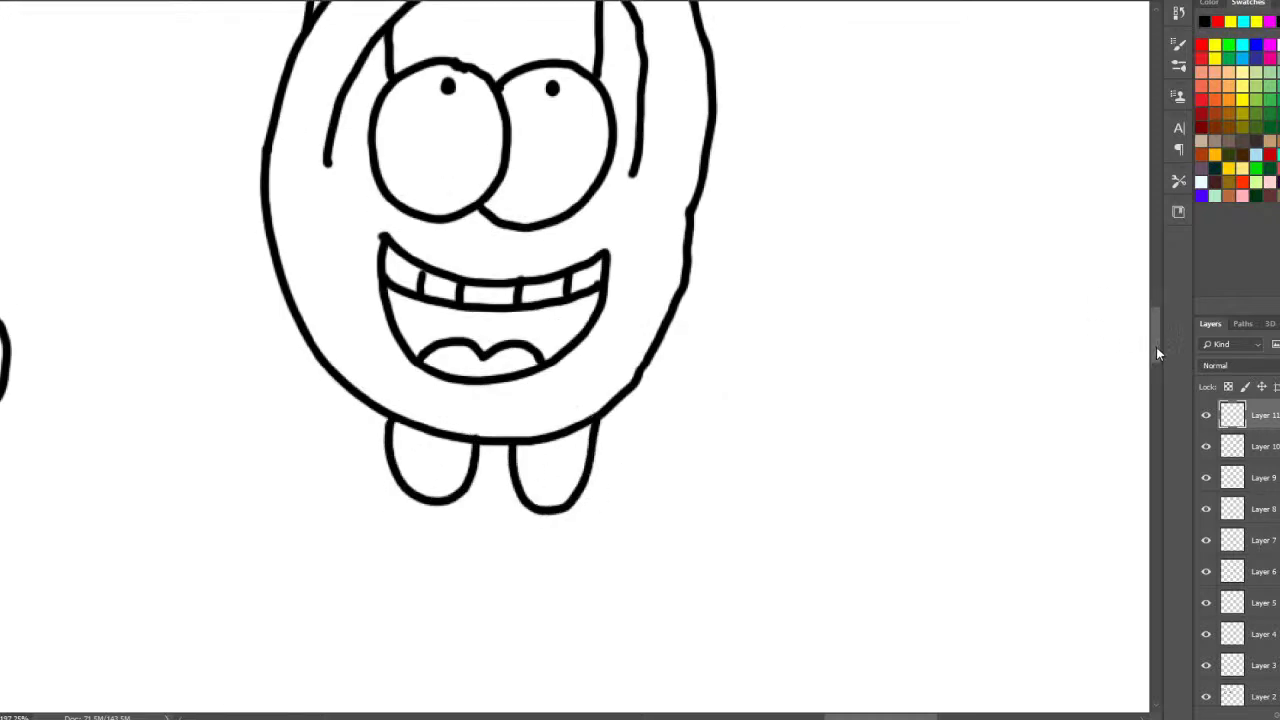
- Draw a one-eyed face beside the gift carrier, with a dot pupil, a side profile and an open mouth with upper and lower teeth
scroll(1156, 347, "up", 3)
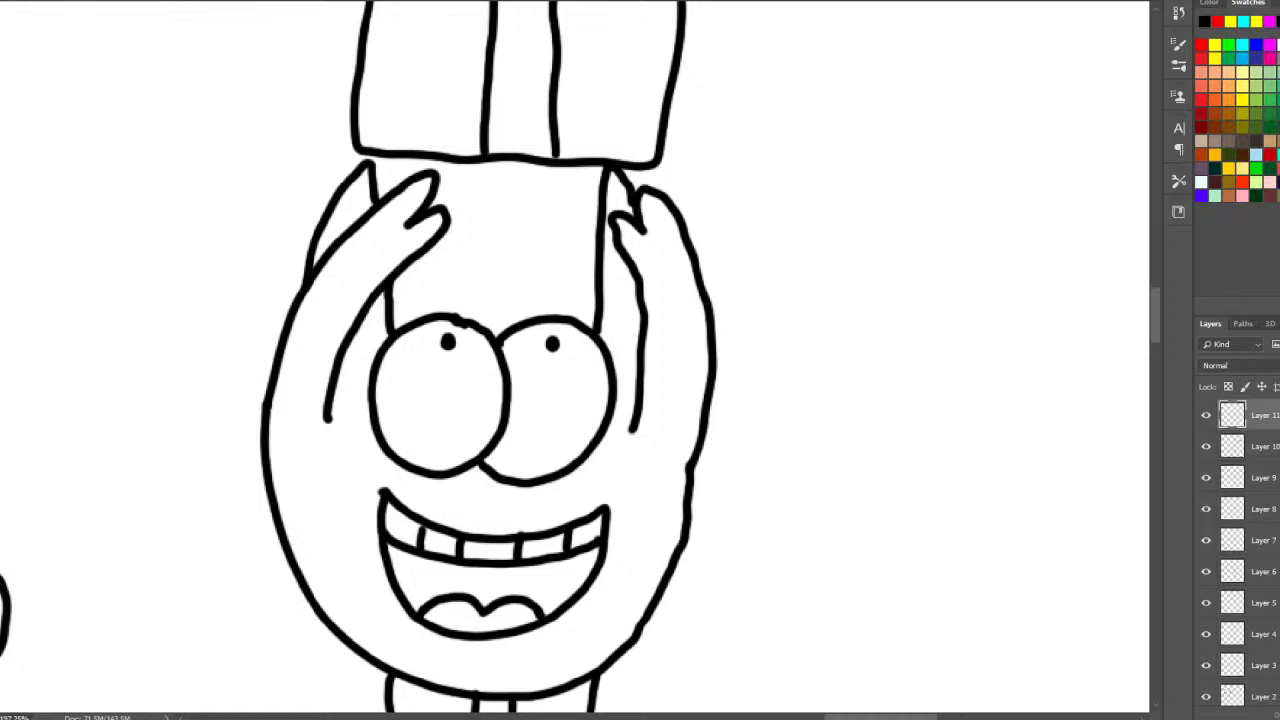
left_click_drag(634, 194, 635, 252)
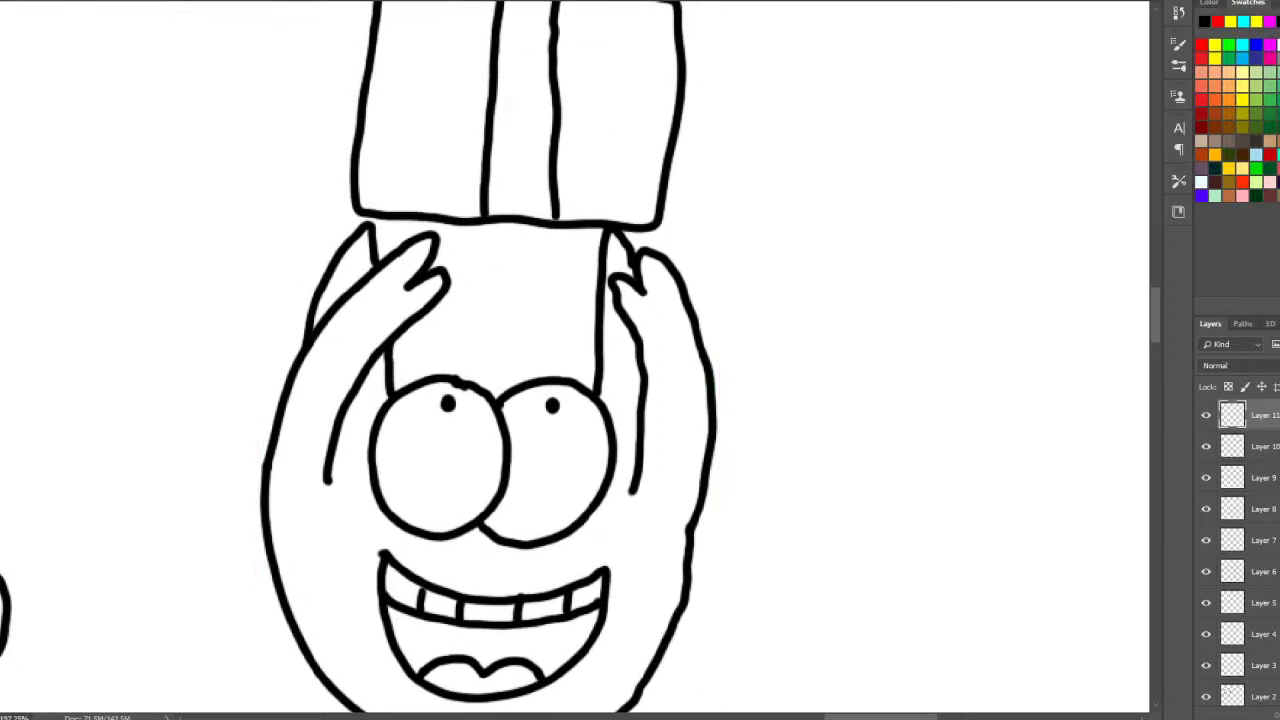
scroll(897, 709, "right", 3)
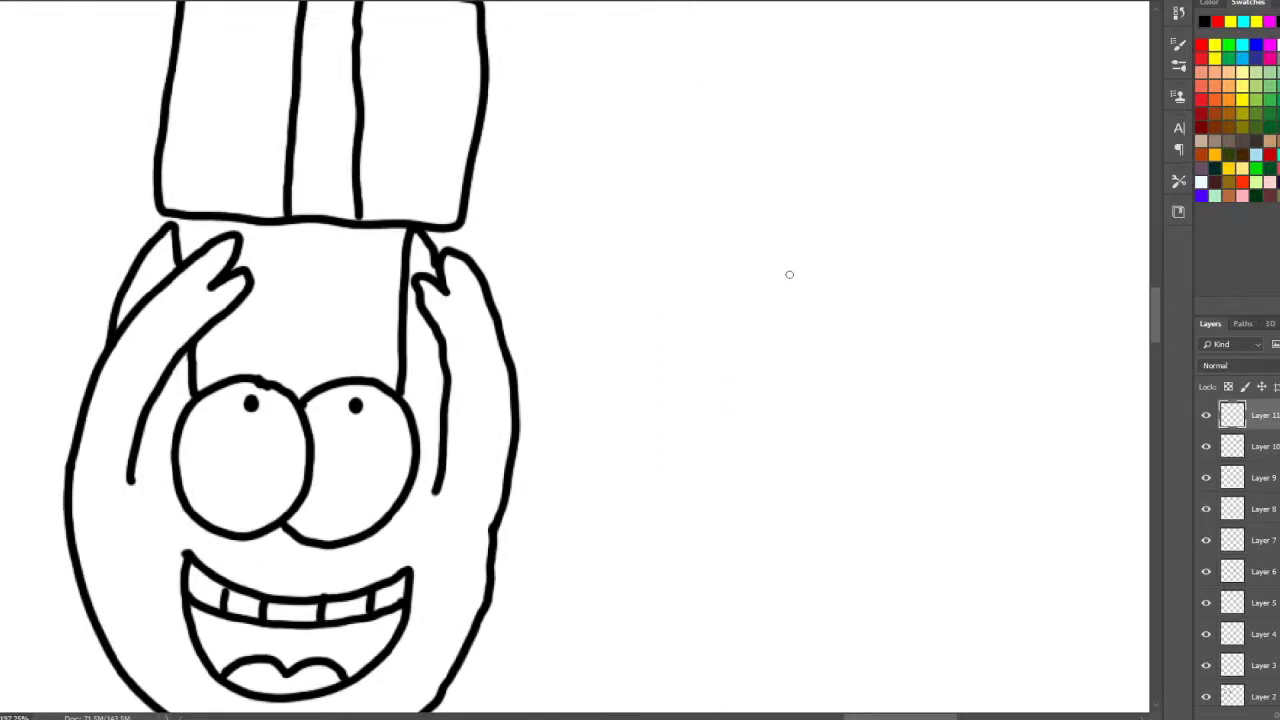
mouse_move(809, 259)
left_mouse_down()
mouse_move(715, 302)
mouse_move(730, 389)
mouse_move(815, 391)
mouse_move(848, 318)
mouse_move(831, 270)
mouse_move(797, 246)
left_mouse_up()
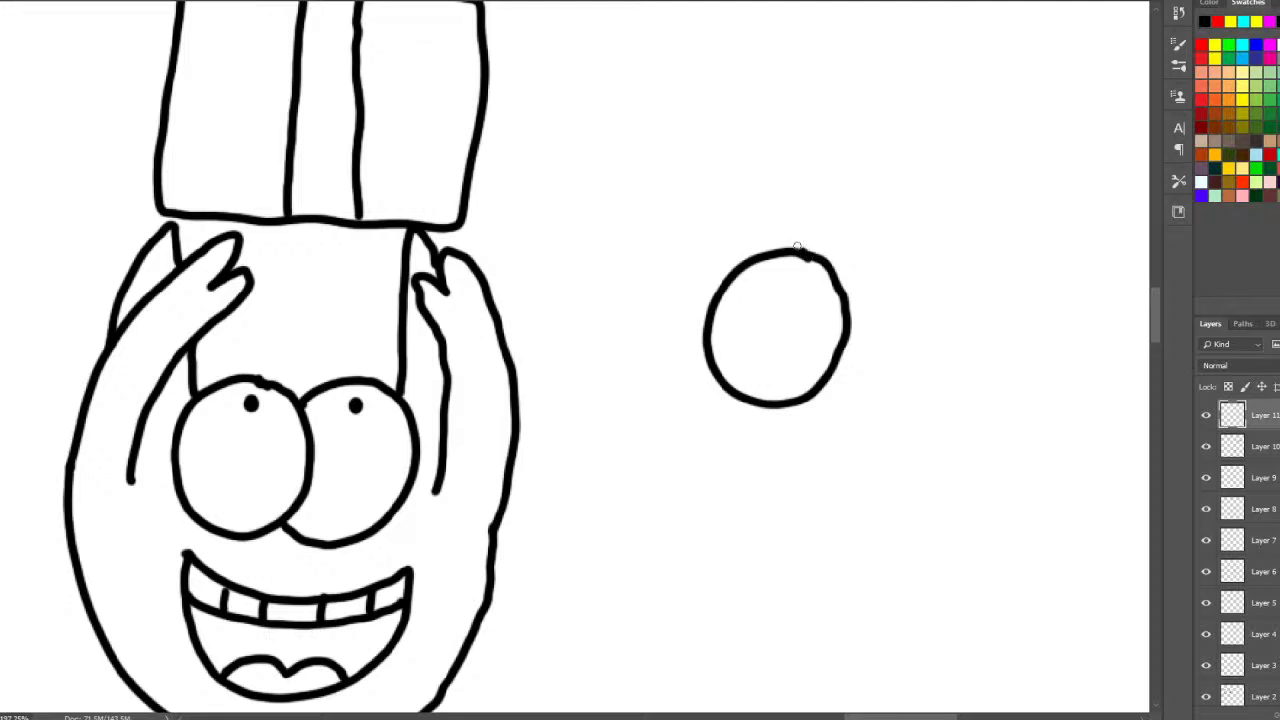
left_click_drag(733, 313, 731, 306)
mouse_move(760, 214)
left_mouse_down()
mouse_move(674, 261)
mouse_move(634, 350)
mouse_move(701, 437)
mouse_move(818, 439)
mouse_move(798, 489)
mouse_move(701, 531)
mouse_move(626, 508)
mouse_move(619, 554)
mouse_move(733, 593)
mouse_move(789, 569)
left_mouse_up()
mouse_move(642, 410)
left_mouse_down()
mouse_move(678, 461)
mouse_move(792, 473)
left_mouse_up()
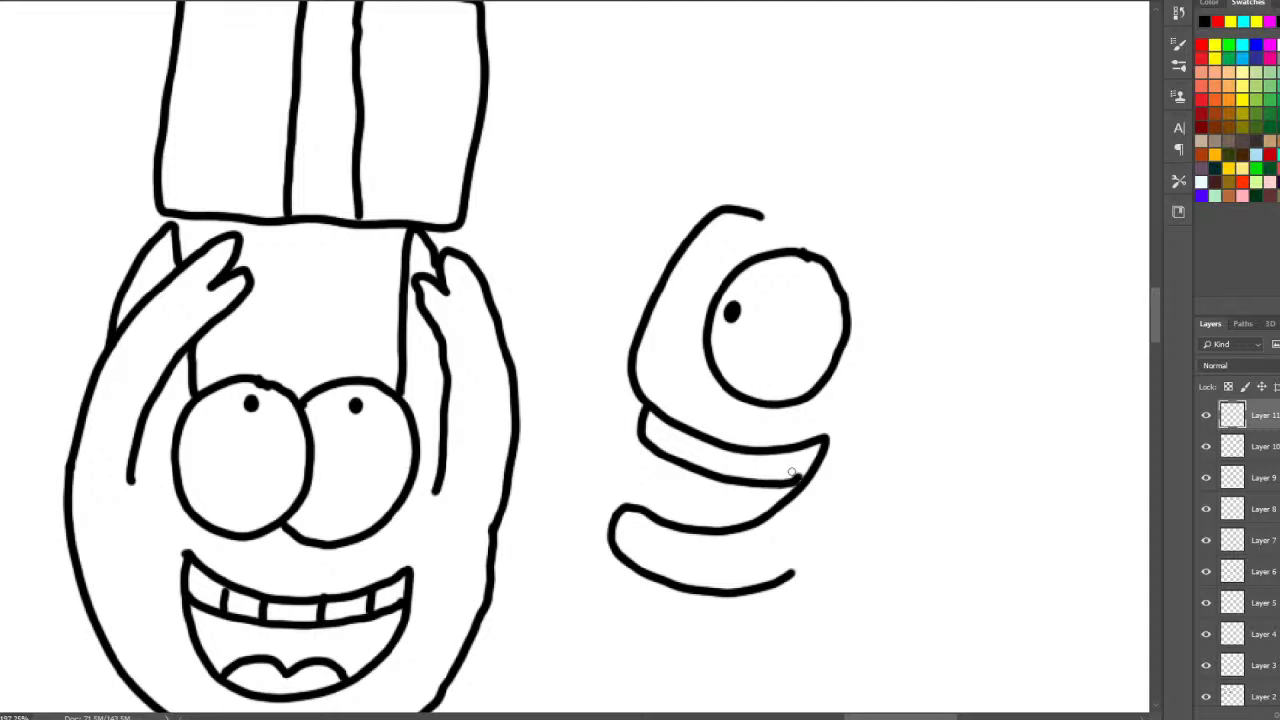
mouse_move(678, 433)
left_mouse_down()
mouse_move(668, 456)
mouse_move(768, 481)
left_mouse_up()
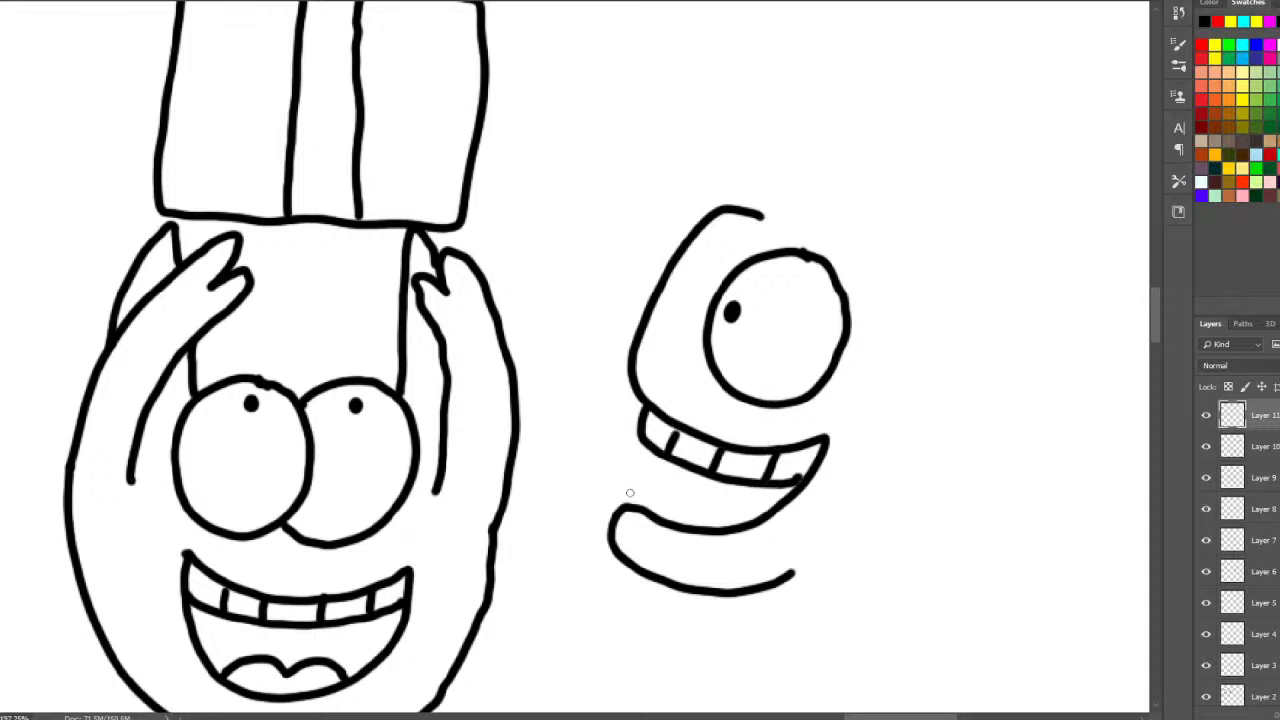
mouse_move(628, 499)
left_mouse_down()
mouse_move(674, 483)
mouse_move(667, 506)
mouse_move(748, 518)
left_mouse_up()
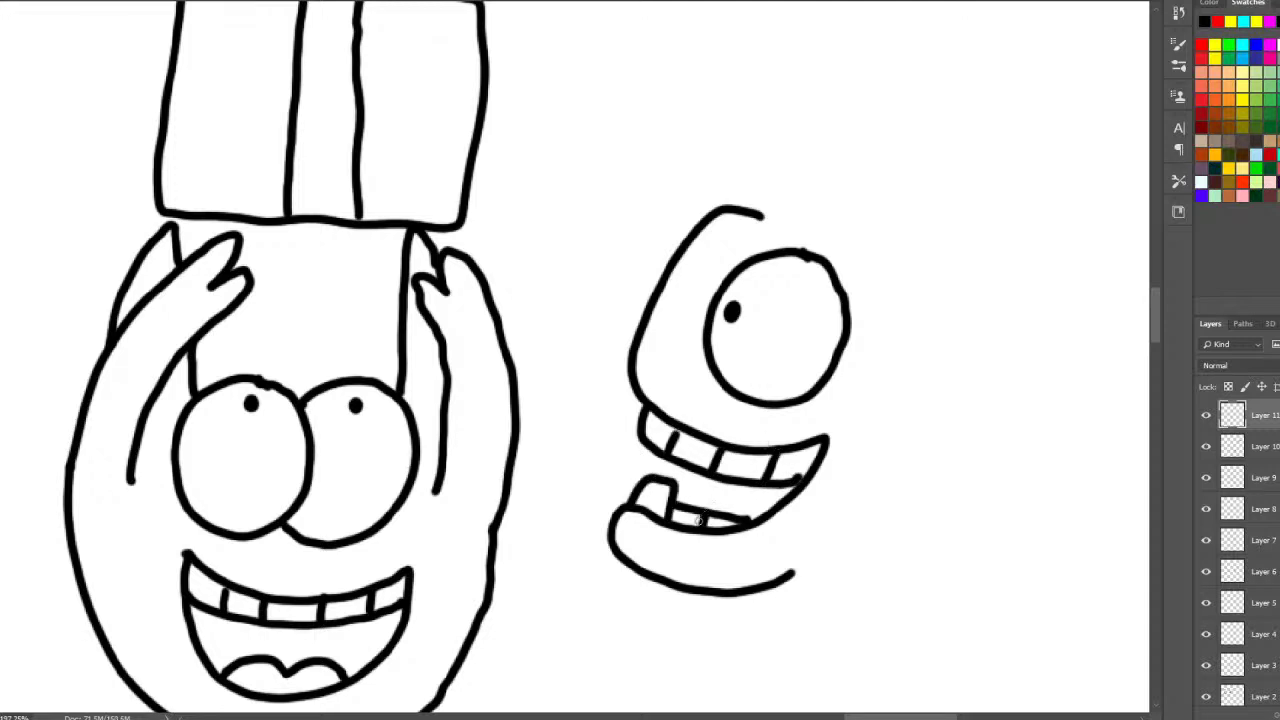
- Close the back of the one-eyed face, add a second outline behind it, and draw a curved horn on top
mouse_move(757, 217)
left_mouse_down()
mouse_move(874, 260)
mouse_move(899, 378)
mouse_move(863, 504)
mouse_move(830, 552)
mouse_move(787, 577)
left_mouse_up()
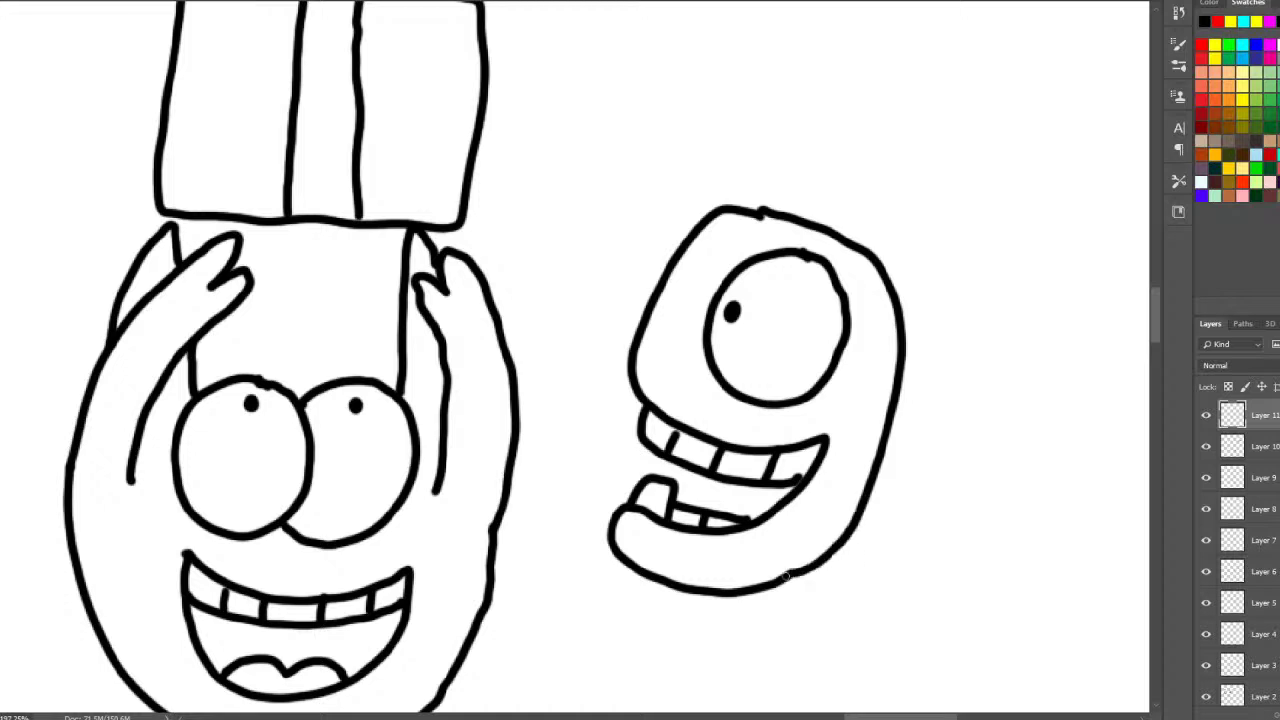
mouse_move(724, 203)
left_mouse_down()
mouse_move(813, 172)
mouse_move(963, 303)
mouse_move(880, 548)
mouse_move(743, 596)
left_mouse_up()
mouse_move(728, 183)
left_mouse_down()
mouse_move(811, 47)
mouse_move(854, 36)
mouse_move(823, 176)
left_mouse_up()
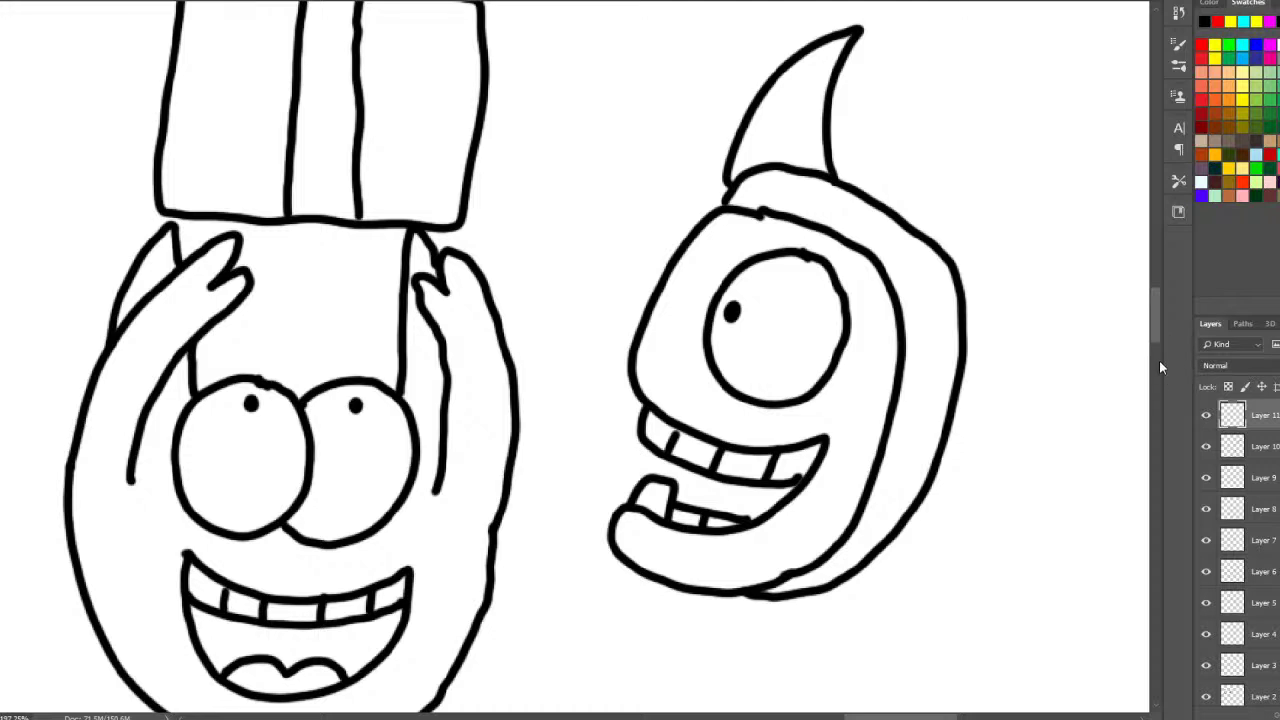
- Draw a round shoulder under the one-eyed head and an outstretched round hand with fingers in front of the chin
scroll(1157, 350, "down", 5)
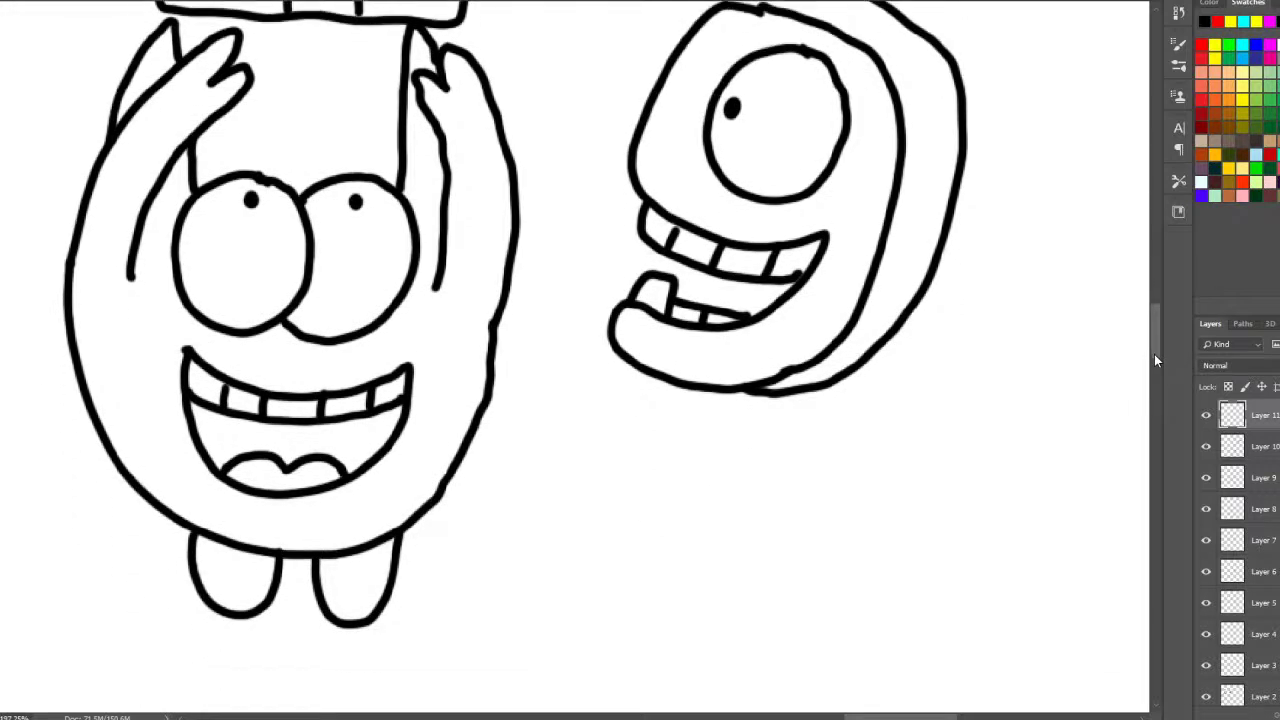
mouse_move(798, 394)
left_mouse_down()
mouse_move(758, 443)
mouse_move(814, 503)
mouse_move(886, 475)
mouse_move(894, 419)
mouse_move(833, 372)
left_mouse_up()
mouse_move(773, 400)
left_mouse_down()
mouse_move(654, 391)
mouse_move(663, 464)
mouse_move(607, 498)
mouse_move(563, 461)
mouse_move(579, 401)
mouse_move(627, 383)
mouse_move(613, 349)
mouse_move(557, 337)
mouse_move(575, 395)
mouse_move(487, 391)
mouse_move(492, 439)
mouse_move(544, 440)
left_mouse_up()
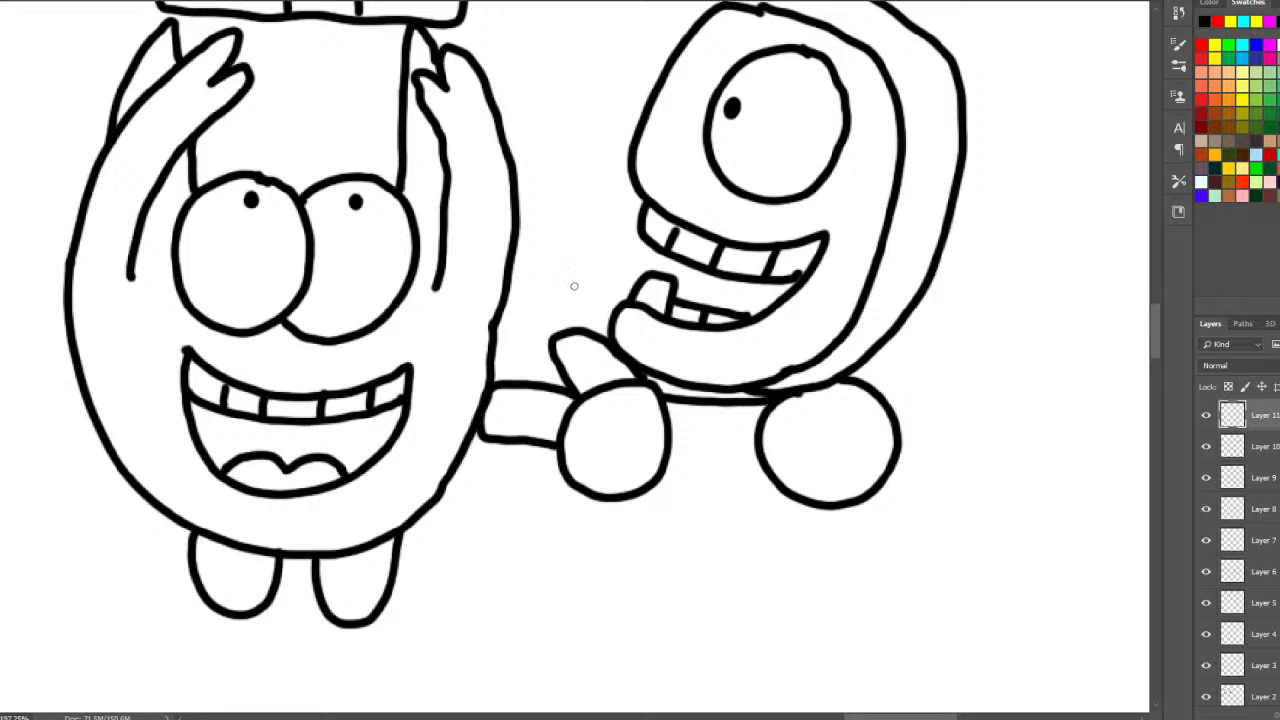
- Undo the outstretched hand, redraw it with two angled fingers and a raised thumb, and connect it to the round shoulder
key("ctrl+alt+z")
key("ctrl+alt+z")
mouse_move(648, 378)
left_mouse_down()
mouse_move(665, 437)
mouse_move(603, 491)
mouse_move(552, 448)
mouse_move(576, 381)
mouse_move(634, 368)
left_mouse_up()
mouse_move(560, 462)
left_mouse_down()
mouse_move(495, 390)
mouse_move(508, 346)
mouse_move(562, 379)
mouse_move(563, 321)
mouse_move(612, 359)
mouse_move(628, 328)
mouse_move(663, 329)
mouse_move(678, 367)
mouse_move(667, 398)
left_mouse_up()
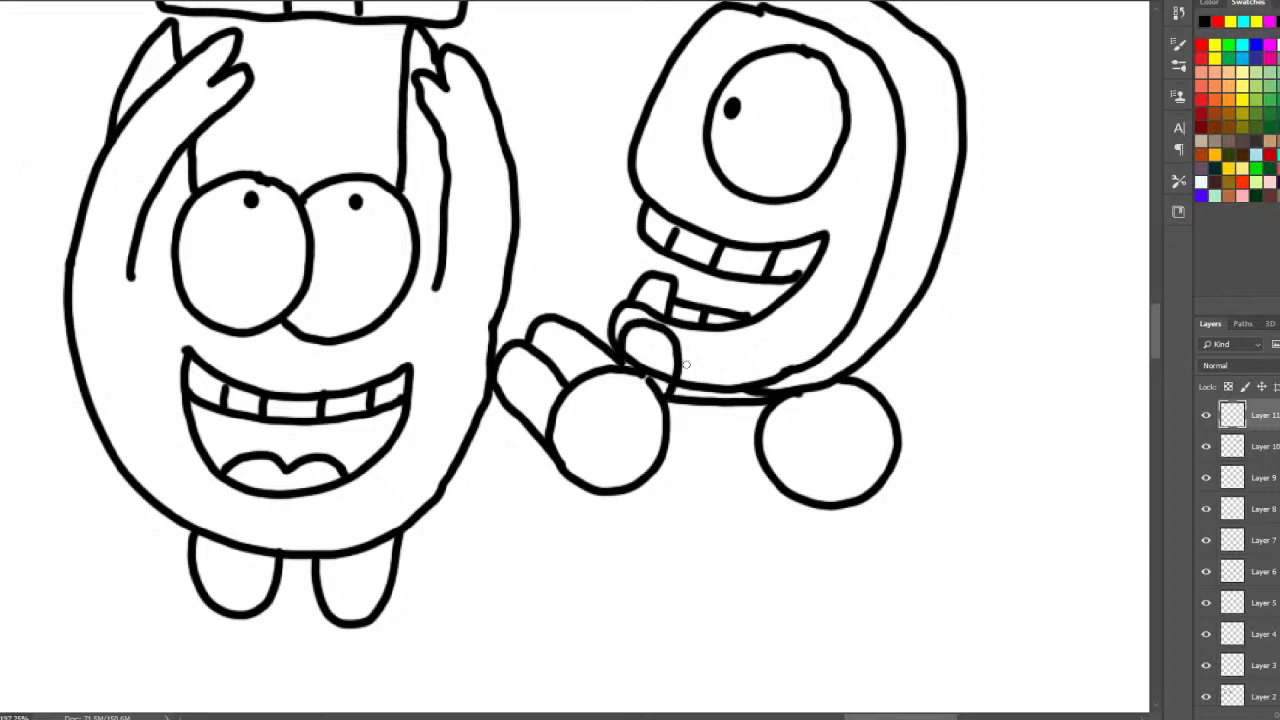
left_click_drag(662, 378, 630, 355)
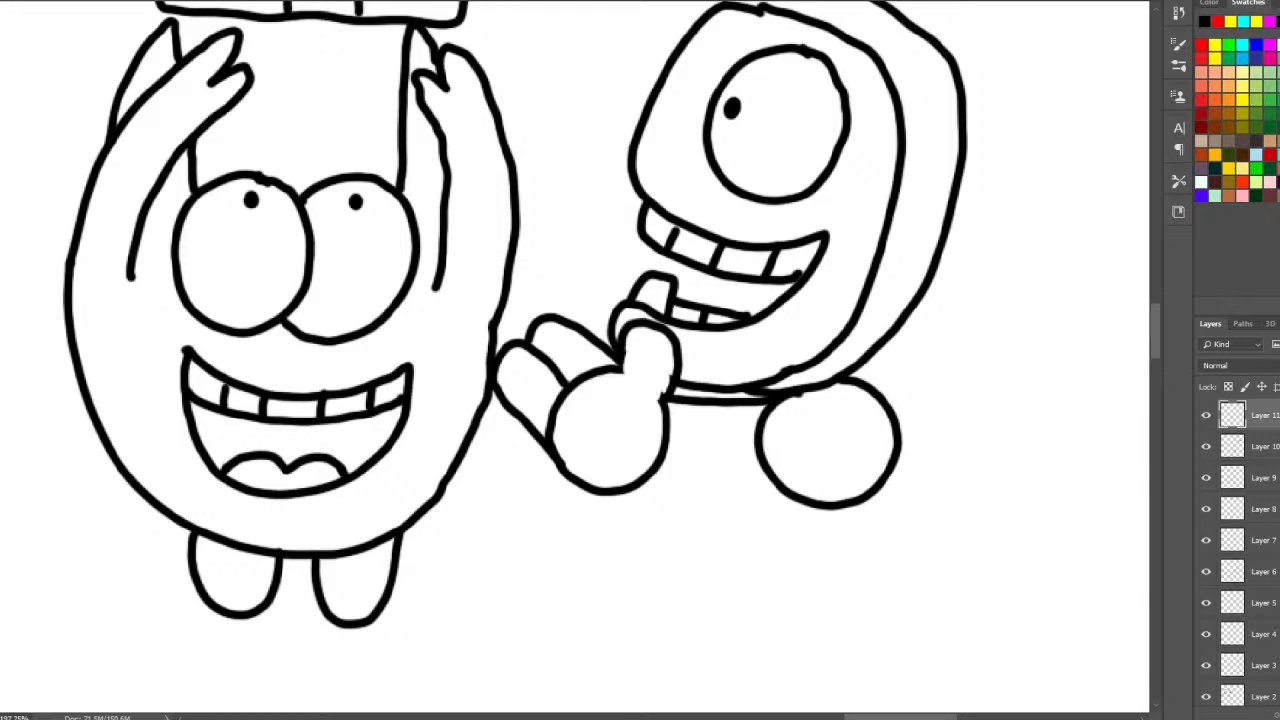
left_click_drag(620, 368, 659, 396)
left_click_drag(653, 469, 762, 469)
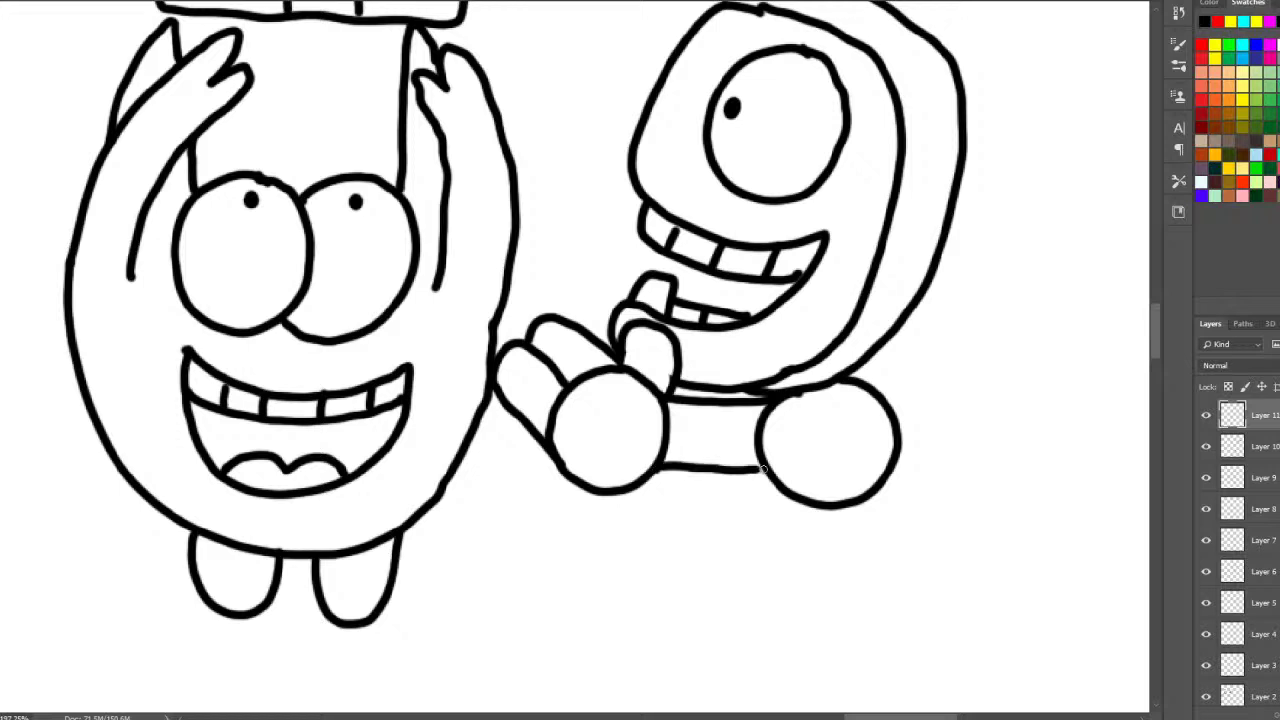
- Draw the one-eyed character's lower body, two short legs and rounded feet with arched toes beneath the outstretched arm
mouse_move(666, 471)
left_mouse_down()
mouse_move(682, 526)
mouse_move(807, 534)
mouse_move(826, 510)
left_mouse_up()
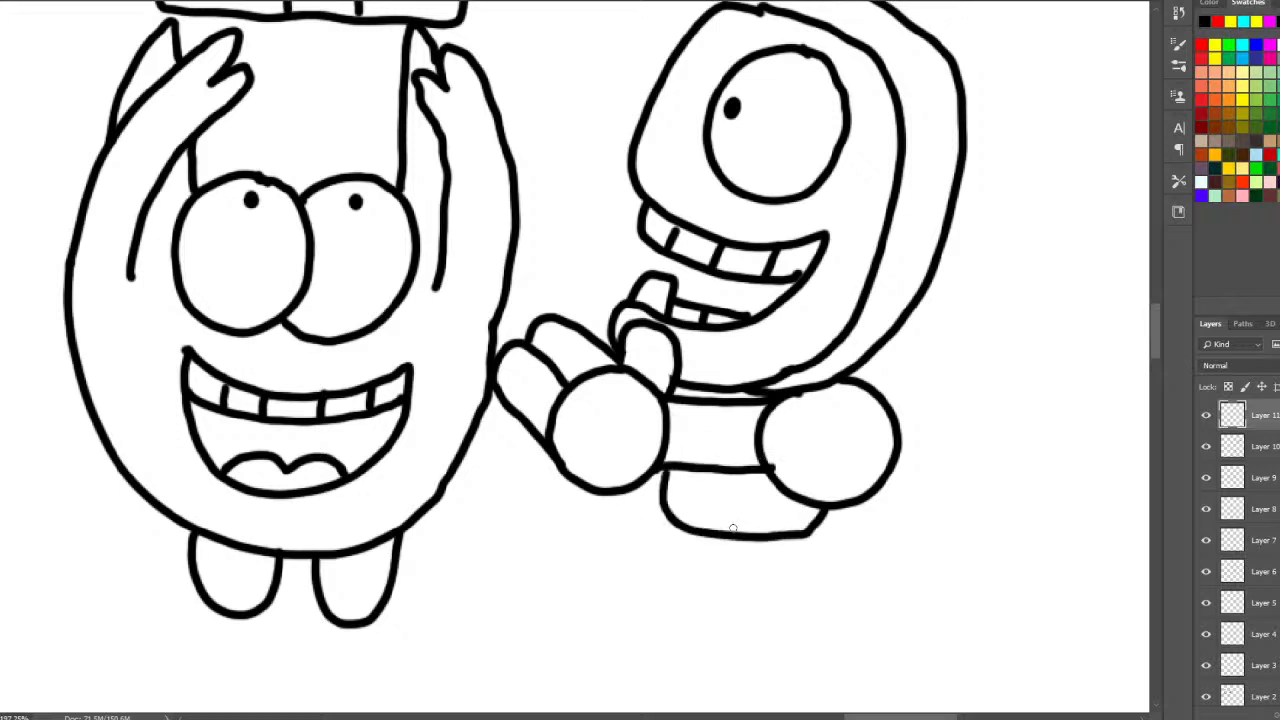
mouse_move(727, 527)
left_mouse_down()
mouse_move(772, 582)
mouse_move(828, 510)
left_mouse_up()
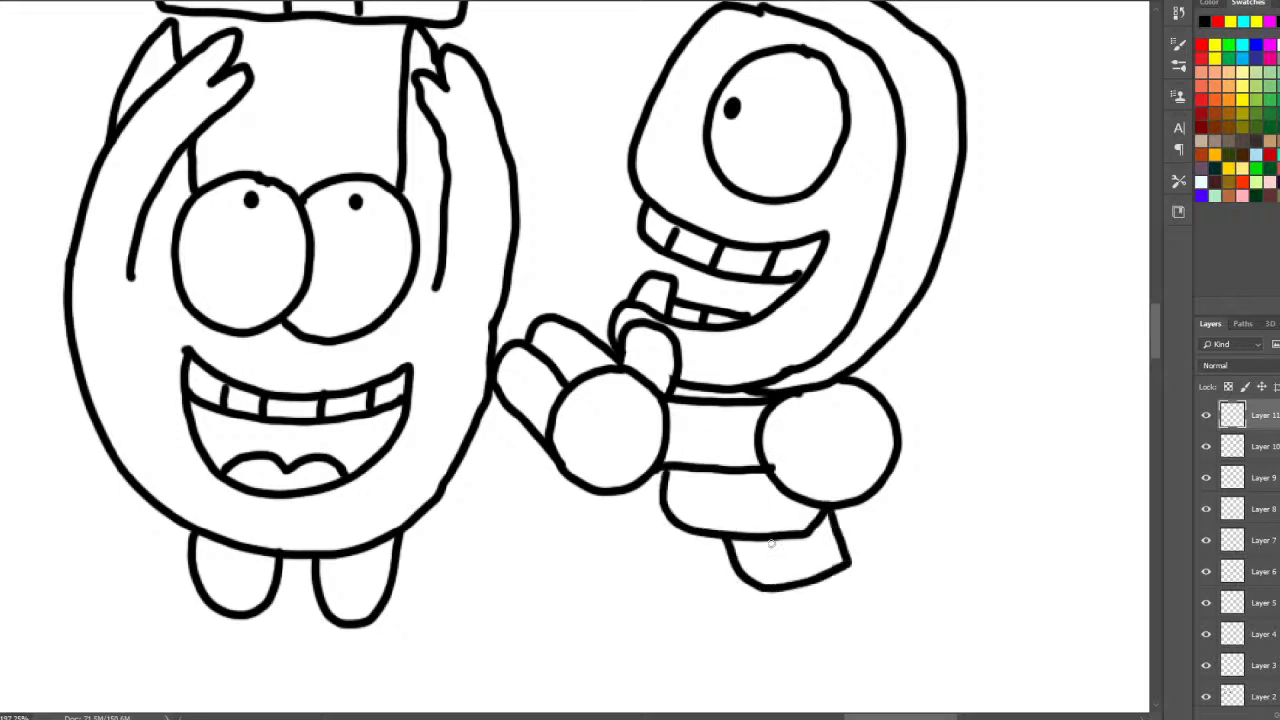
mouse_move(758, 586)
left_mouse_down()
mouse_move(753, 665)
mouse_move(862, 647)
mouse_move(850, 550)
left_mouse_up()
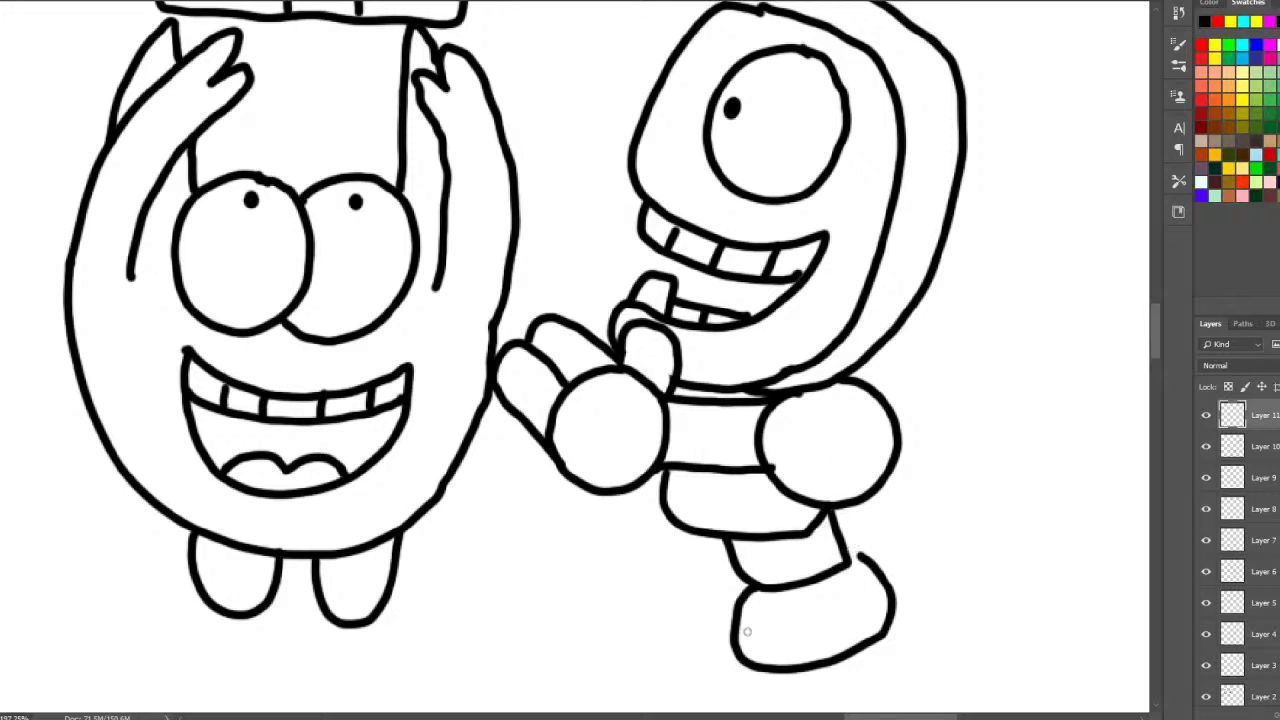
mouse_move(743, 655)
left_mouse_down()
mouse_move(775, 635)
mouse_move(783, 662)
mouse_move(788, 619)
mouse_move(822, 630)
mouse_move(834, 658)
left_mouse_up()
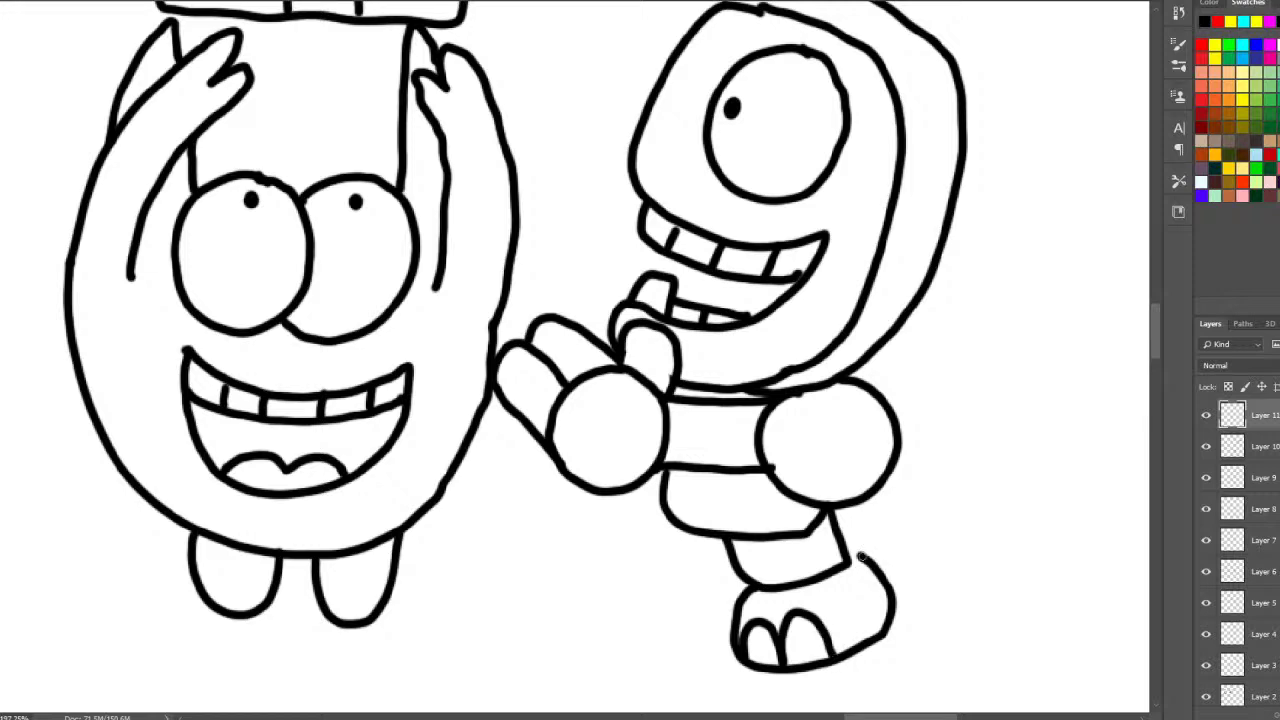
left_click_drag(848, 560, 868, 554)
mouse_move(680, 526)
left_mouse_down()
mouse_move(717, 581)
mouse_move(708, 568)
mouse_move(681, 646)
mouse_move(716, 638)
left_mouse_up()
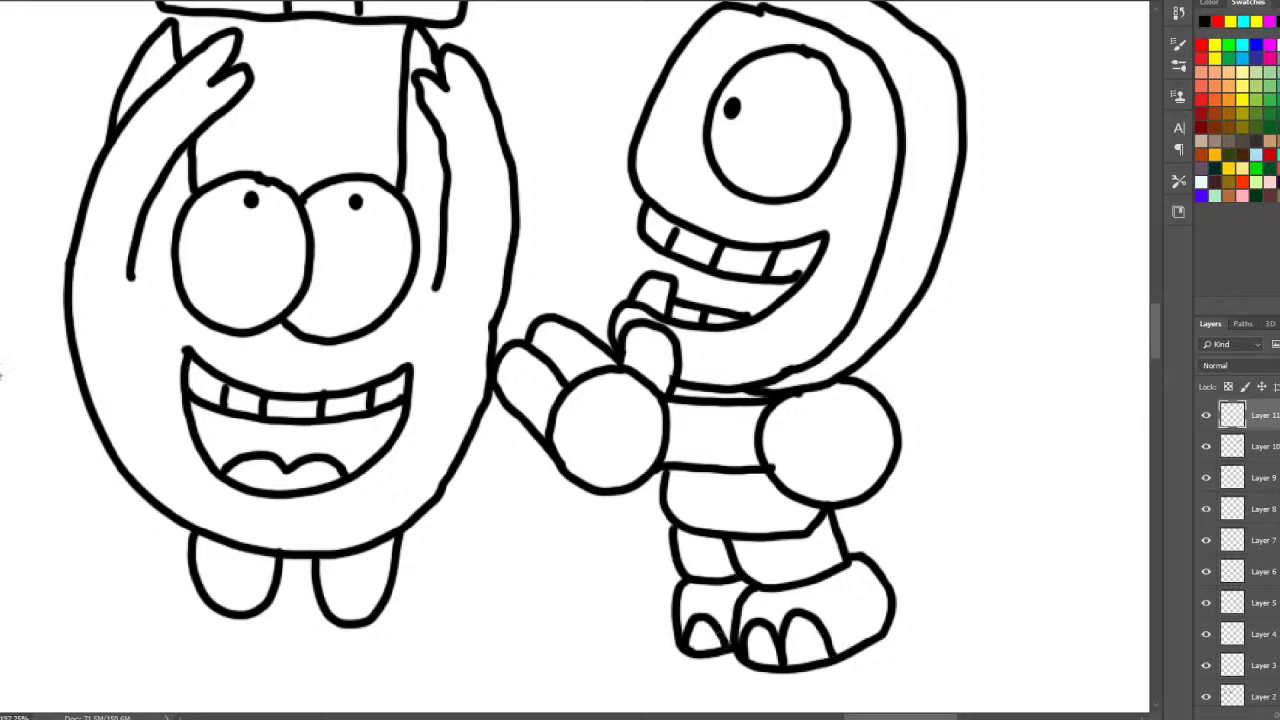
- Move the gift carrier and the one-eyed character together, down and farther from the horned dragon holding the envelope
scroll(594, 371, "down", 6)
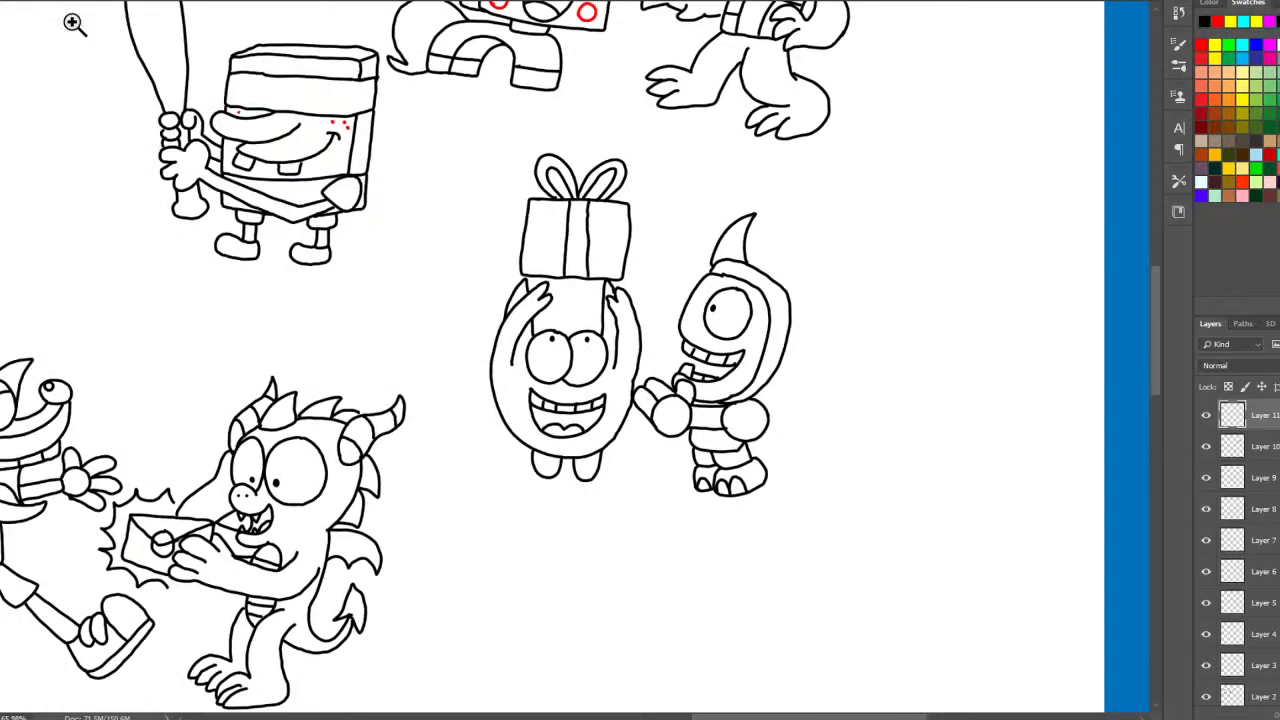
left_click_drag(651, 237, 822, 362)
- Draw a large round eye with a dot pupil to the left of the gift carrier and try a rounded snout and lower jaw
key("z")
left_click_drag(666, 463, 733, 447)
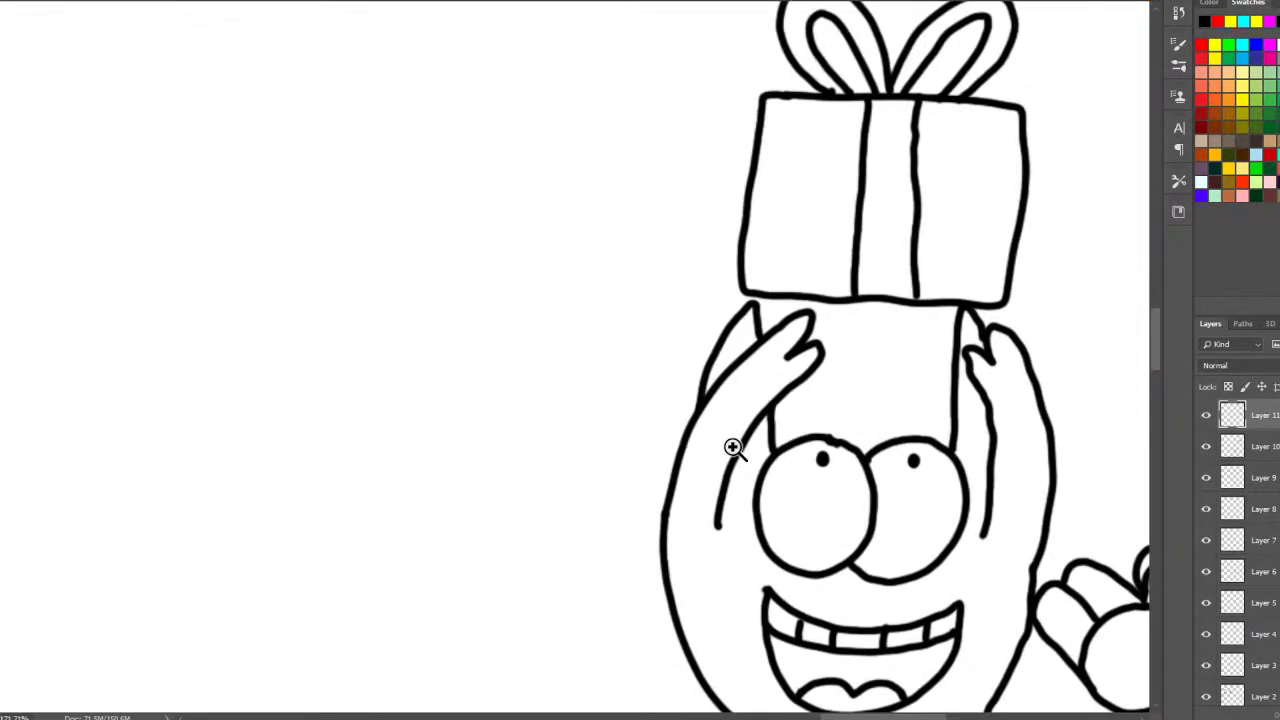
scroll(1150, 348, "down", 3)
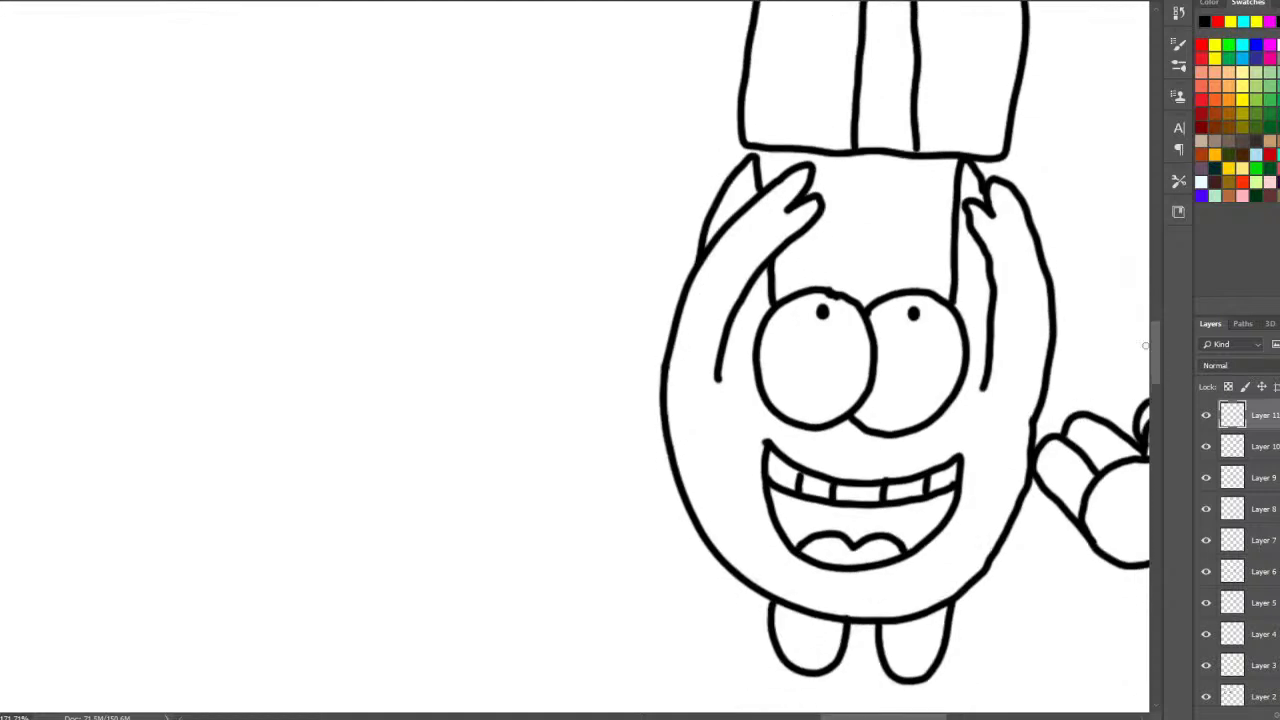
mouse_move(478, 239)
left_mouse_down()
mouse_move(405, 272)
mouse_move(470, 340)
left_mouse_up()
key("ctrl+z")
mouse_move(380, 104)
left_mouse_down()
mouse_move(375, 268)
mouse_move(452, 145)
mouse_move(368, 104)
left_mouse_up()
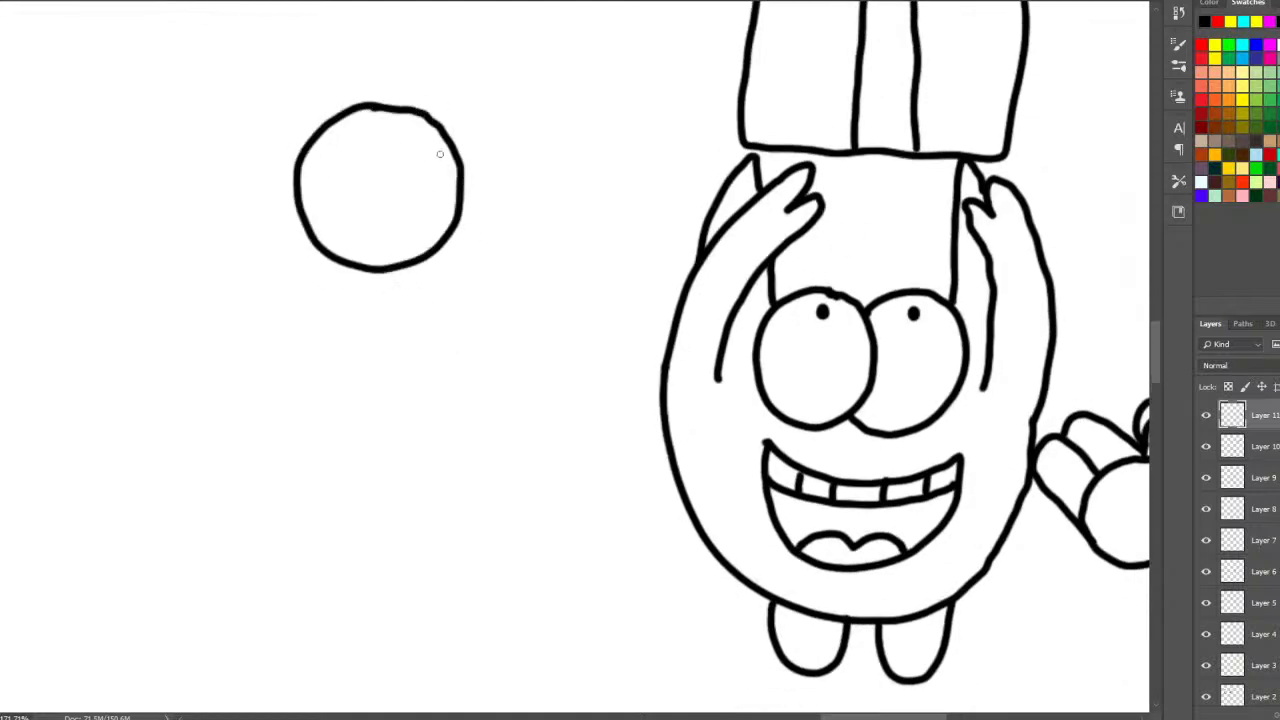
mouse_move(436, 155)
left_mouse_down()
mouse_move(600, 145)
mouse_move(628, 222)
mouse_move(576, 284)
mouse_move(458, 290)
mouse_move(485, 344)
mouse_move(569, 361)
mouse_move(617, 390)
mouse_move(478, 414)
left_mouse_up()
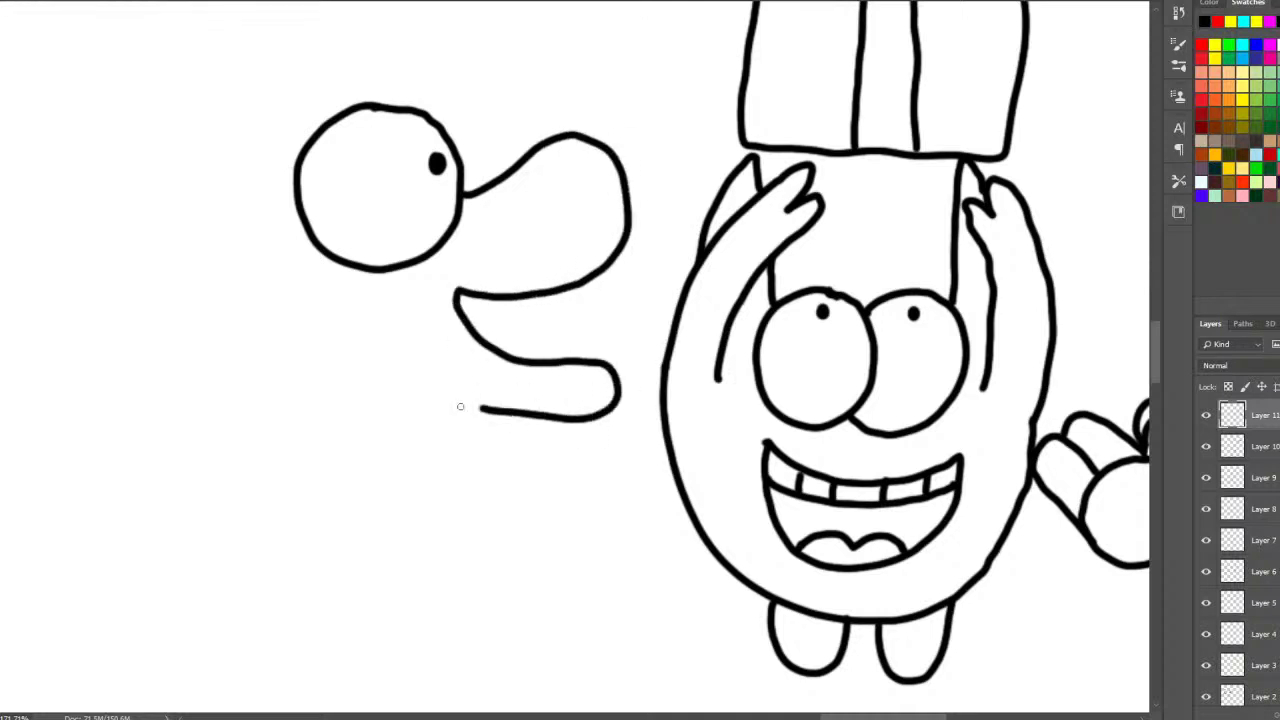
- Undo the jaw attempt, redraw a deeper snout with a nostril and a wide-open lower jaw, and line both with pointed teeth
key("ctrl+z")
mouse_move(462, 190)
left_mouse_down()
mouse_move(522, 164)
mouse_move(614, 206)
mouse_move(429, 316)
mouse_move(387, 287)
mouse_move(410, 283)
mouse_move(444, 403)
mouse_move(553, 499)
mouse_move(406, 471)
left_mouse_up()
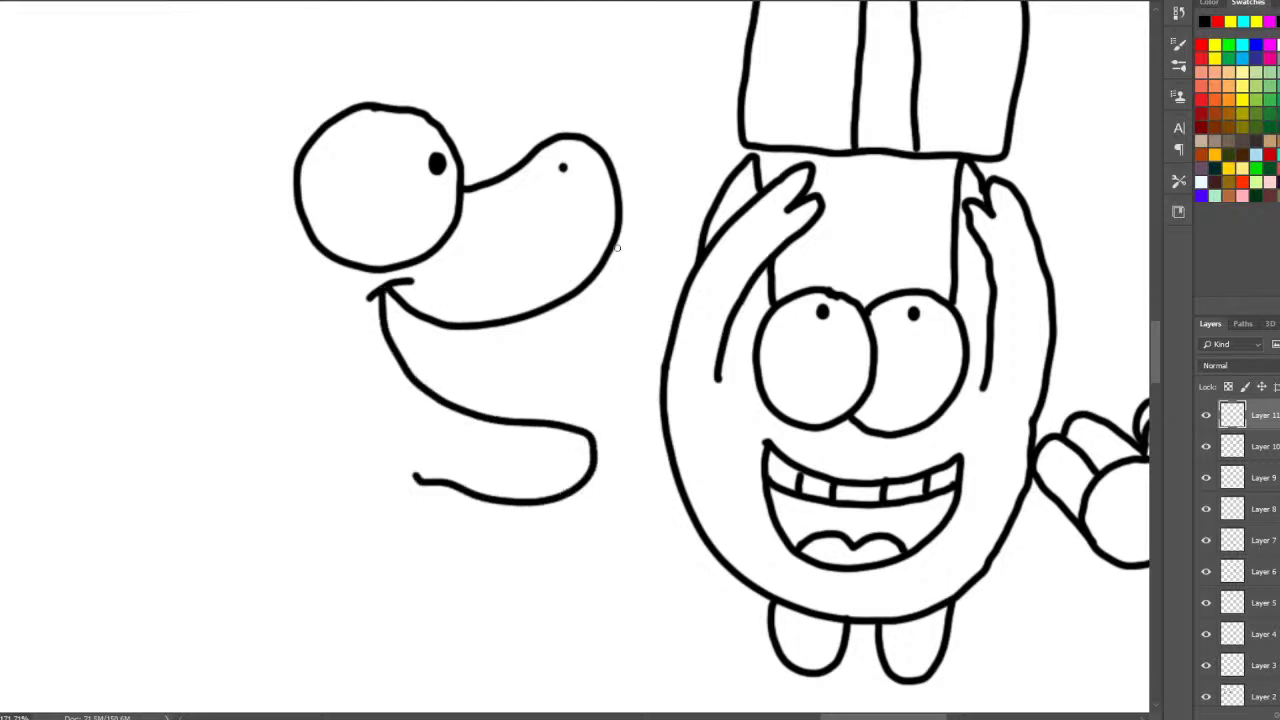
mouse_move(618, 248)
left_mouse_down()
mouse_move(588, 305)
mouse_move(540, 335)
mouse_move(456, 338)
mouse_move(410, 317)
left_mouse_up()
mouse_move(431, 399)
left_mouse_down()
mouse_move(462, 388)
mouse_move(578, 431)
left_mouse_up()
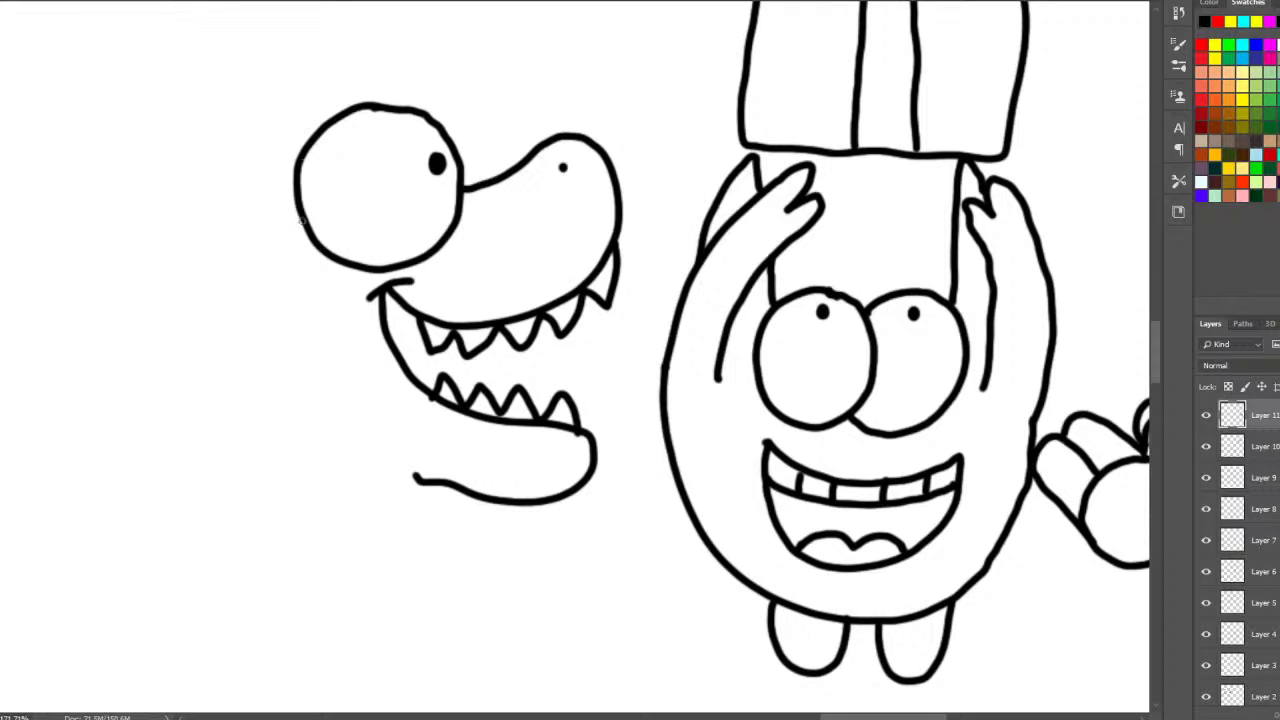
- Draw the back of the dinosaur's neck behind the eye, the throat line, and a small two-clawed arm below the jaw
left_click_drag(300, 217, 196, 318)
left_click_drag(298, 506, 418, 565)
mouse_move(360, 535)
left_mouse_down()
mouse_move(377, 592)
mouse_move(280, 562)
mouse_move(255, 520)
left_mouse_up()
left_click_drag(428, 482, 335, 506)
- Extend the dinosaur's back into a pointed tail and draw the near hind leg, redoing its lower part with a clawed foot
scroll(887, 700, "left", 10)
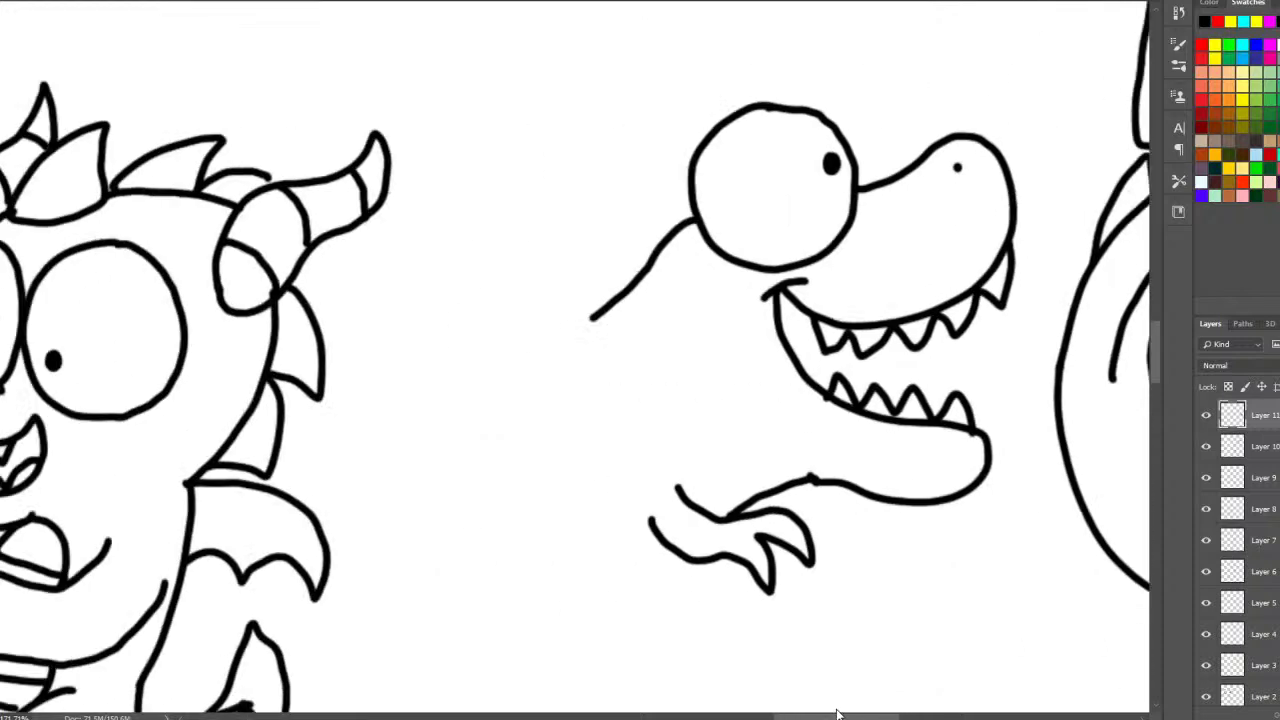
mouse_move(708, 320)
left_mouse_down()
mouse_move(396, 308)
mouse_move(445, 388)
mouse_move(580, 470)
mouse_move(585, 494)
mouse_move(468, 614)
left_mouse_up()
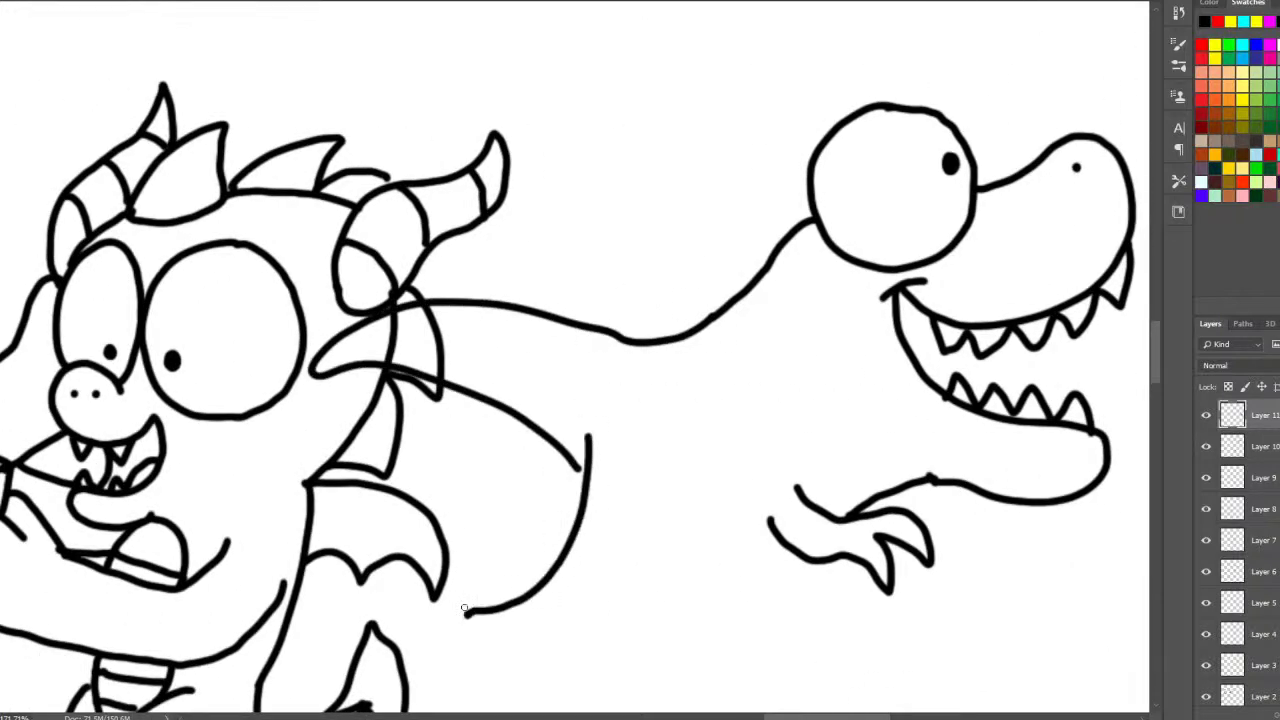
left_click_drag(1153, 352, 1153, 365)
key("ctrl+z")
mouse_move(586, 314)
left_mouse_down()
mouse_move(583, 345)
mouse_move(428, 530)
mouse_move(442, 550)
left_mouse_up()
left_click_drag(490, 498, 466, 578)
mouse_move(522, 516)
left_mouse_down()
mouse_move(490, 568)
mouse_move(560, 528)
mouse_move(671, 430)
mouse_move(695, 375)
left_mouse_up()
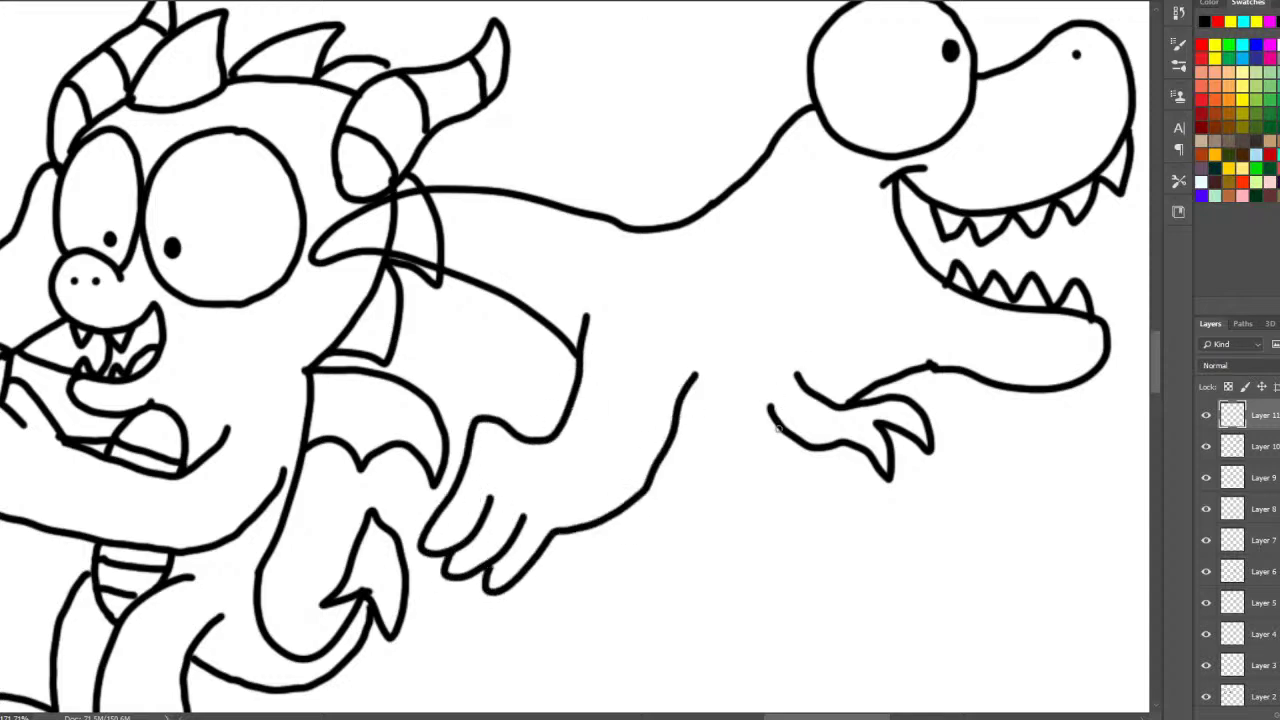
- Draw the dinosaur's belly line and the far hind leg with its clawed toes
mouse_move(777, 428)
left_mouse_down()
mouse_move(681, 421)
mouse_move(640, 538)
mouse_move(568, 598)
left_mouse_up()
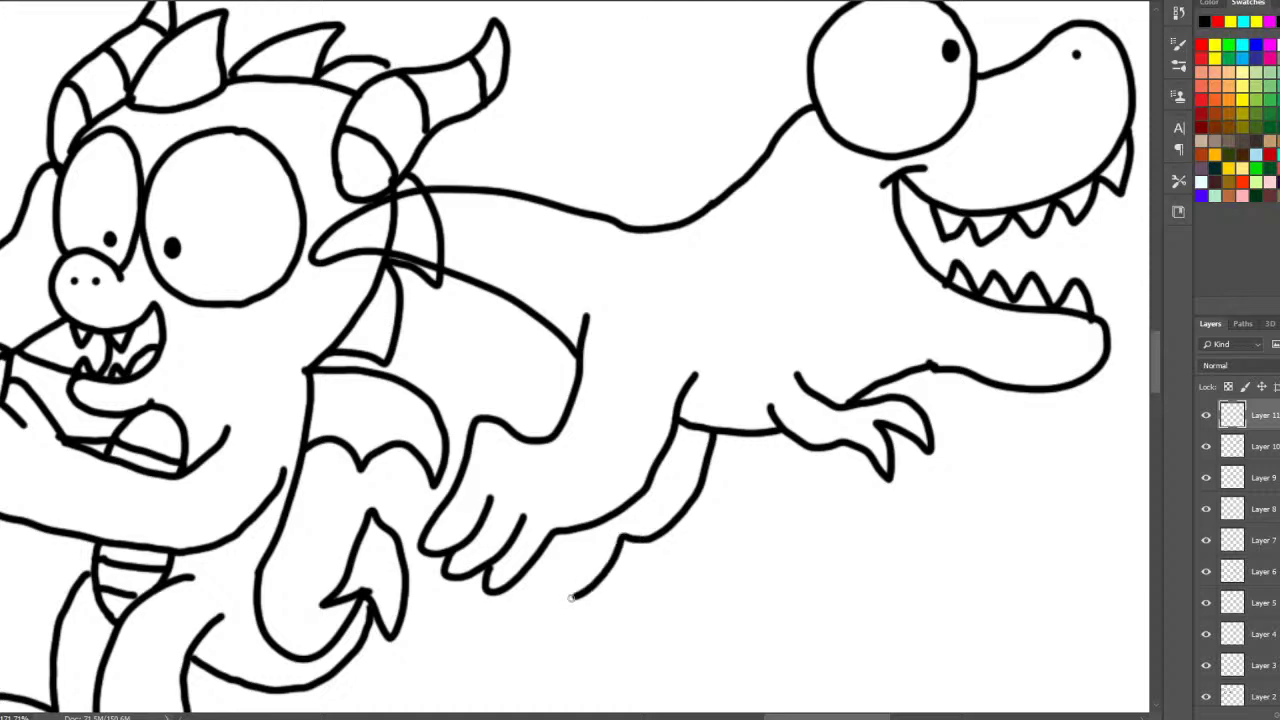
left_click_drag(590, 538, 552, 596)
left_click_drag(545, 548, 535, 576)
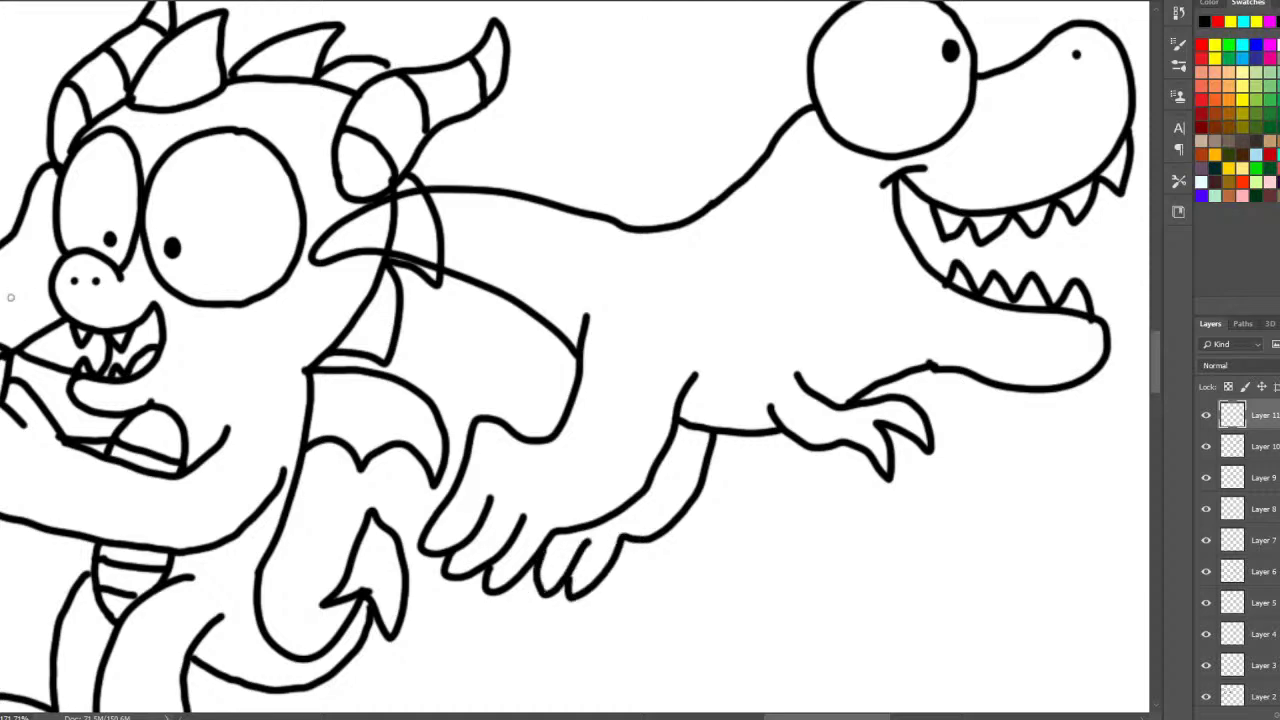
- Move the dinosaur, gift carrier and one-eyed character down together, clear of the horned dragon
scroll(708, 435, "down", 5)
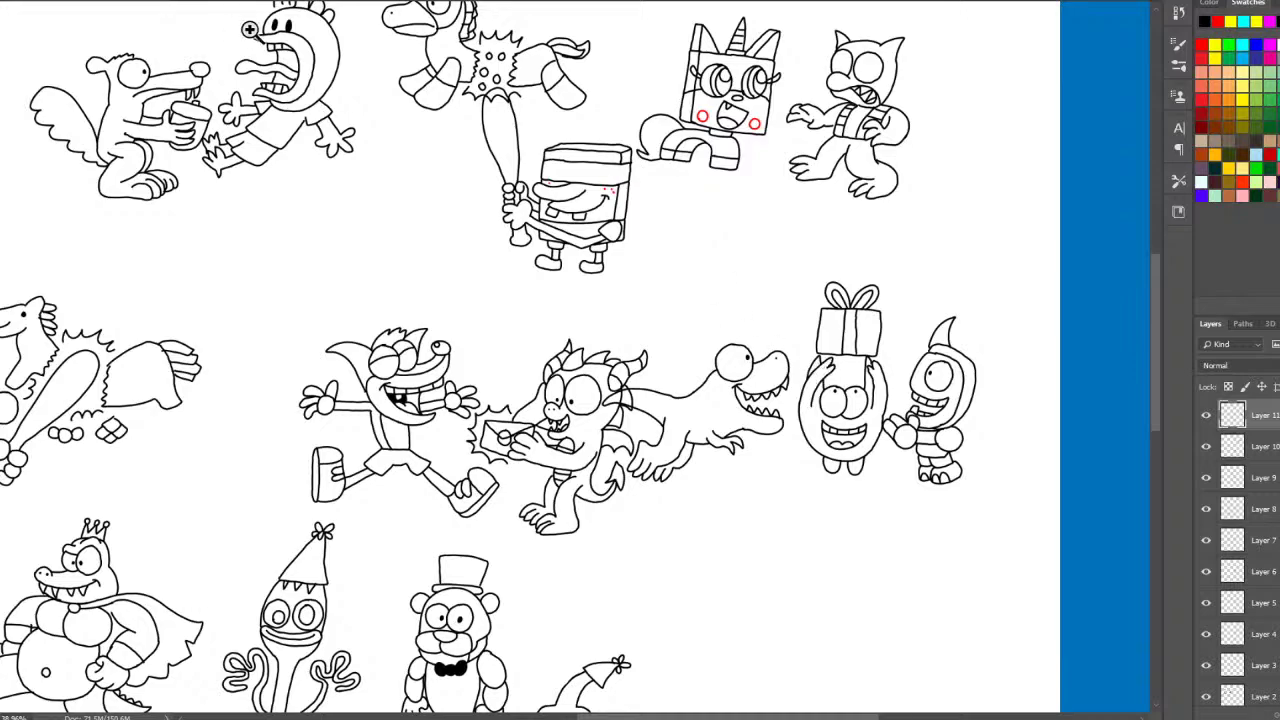
scroll(586, 349, "down", 5)
scroll(650, 382, "up", 10)
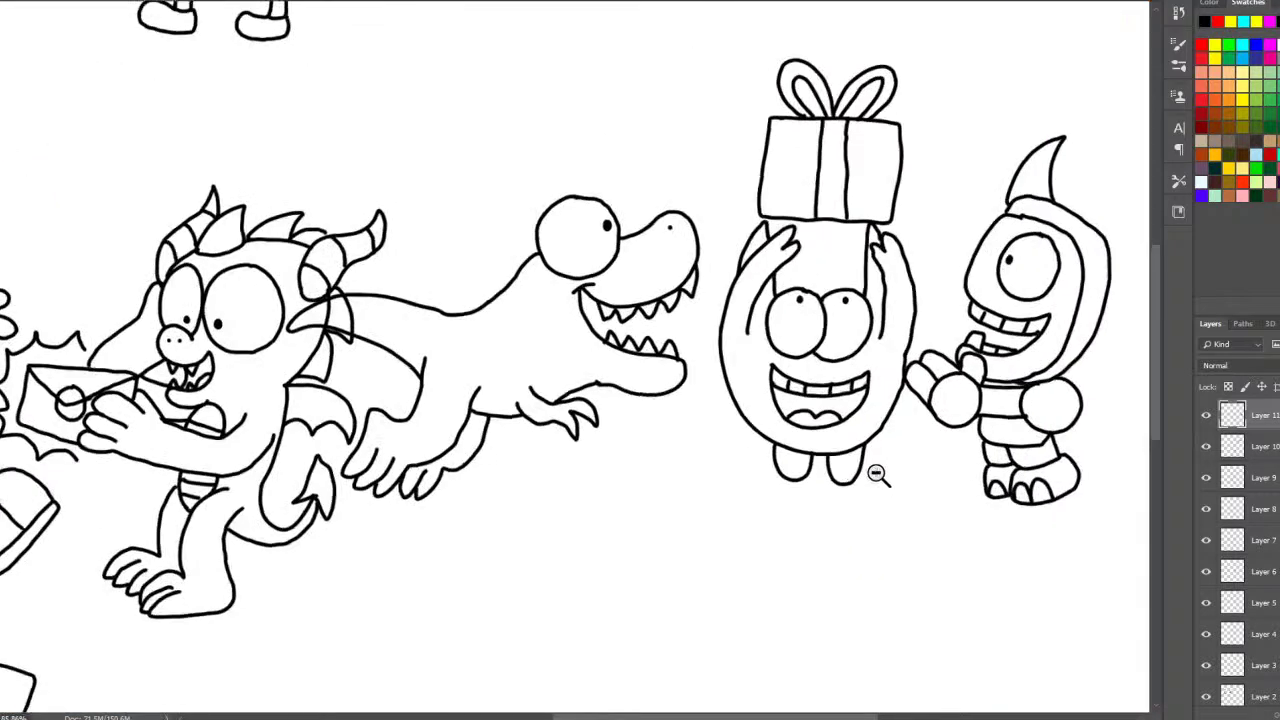
scroll(876, 474, "down", 1)
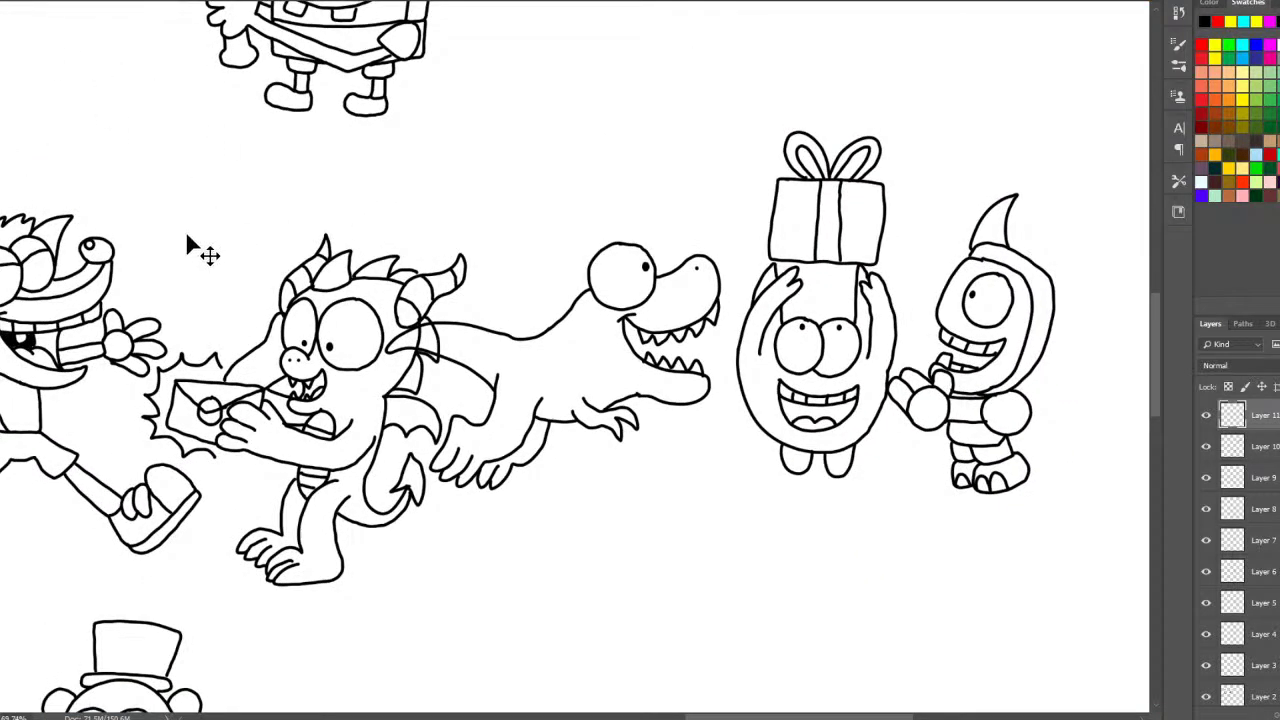
left_click_drag(627, 268, 635, 536)
scroll(514, 449, "down", 2)
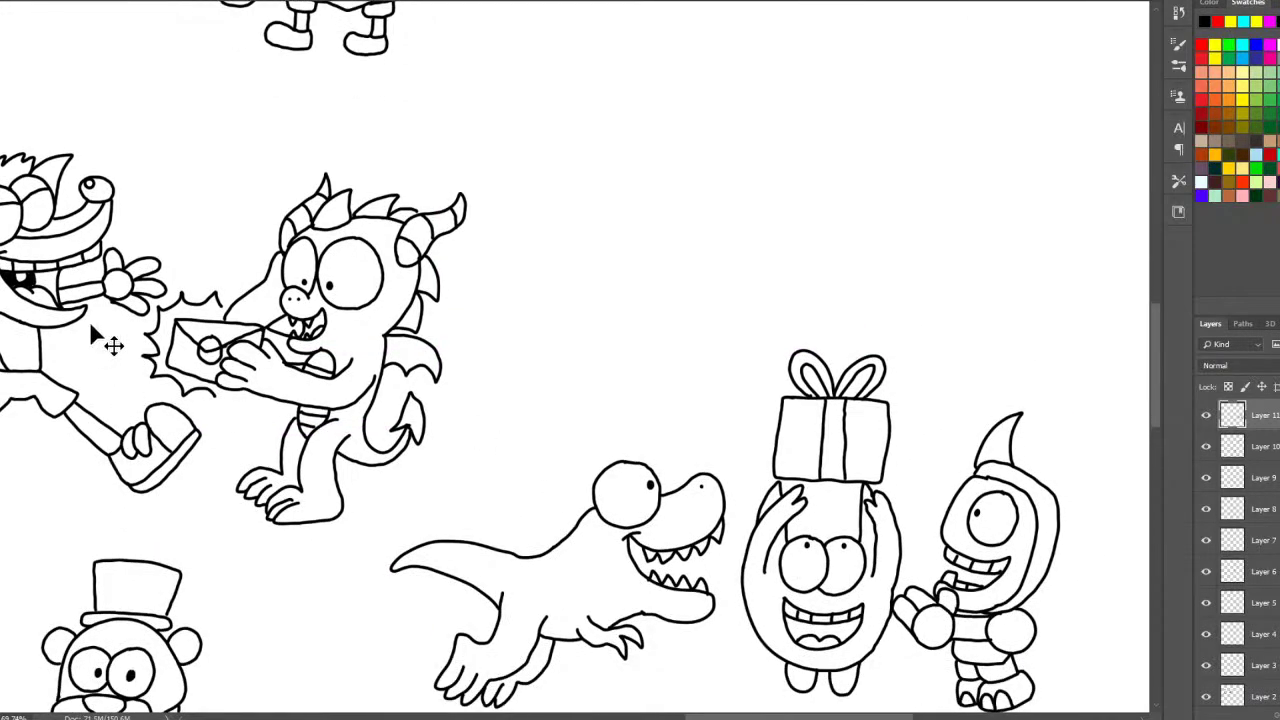
key("ctrl+minus")
key("ctrl+minus")
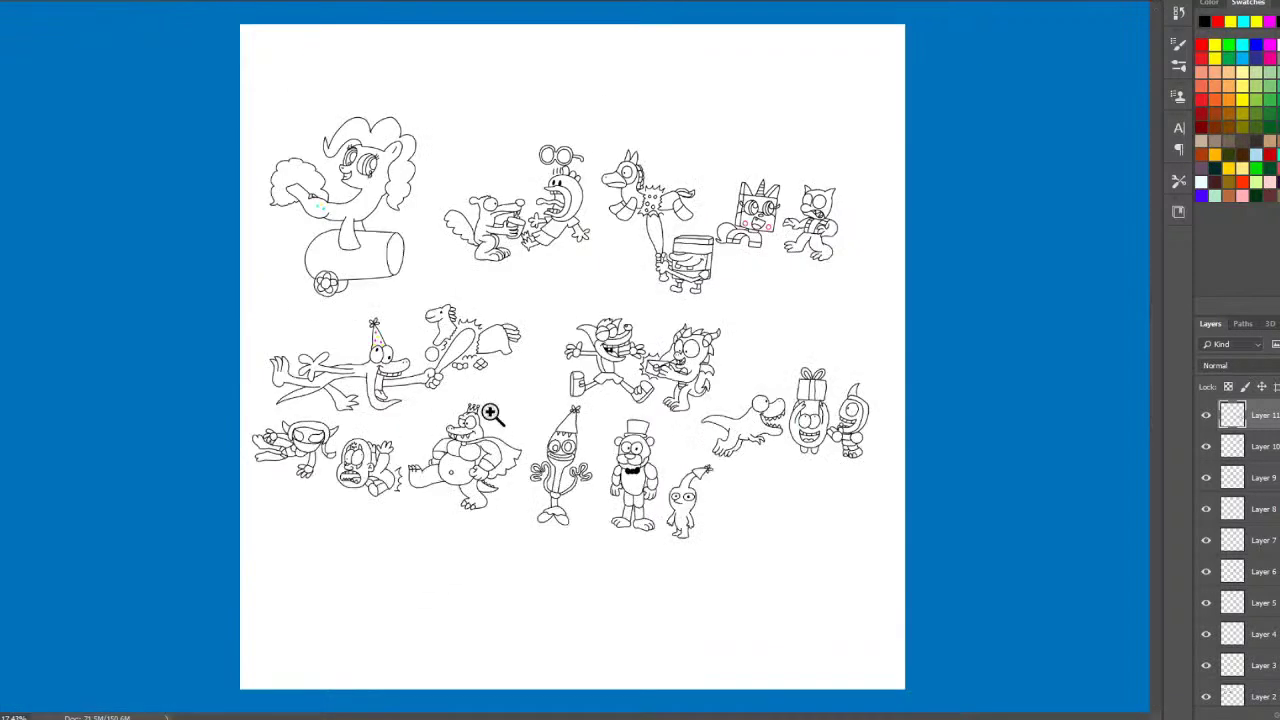
left_click(760, 326)
key("ctrl+minus")
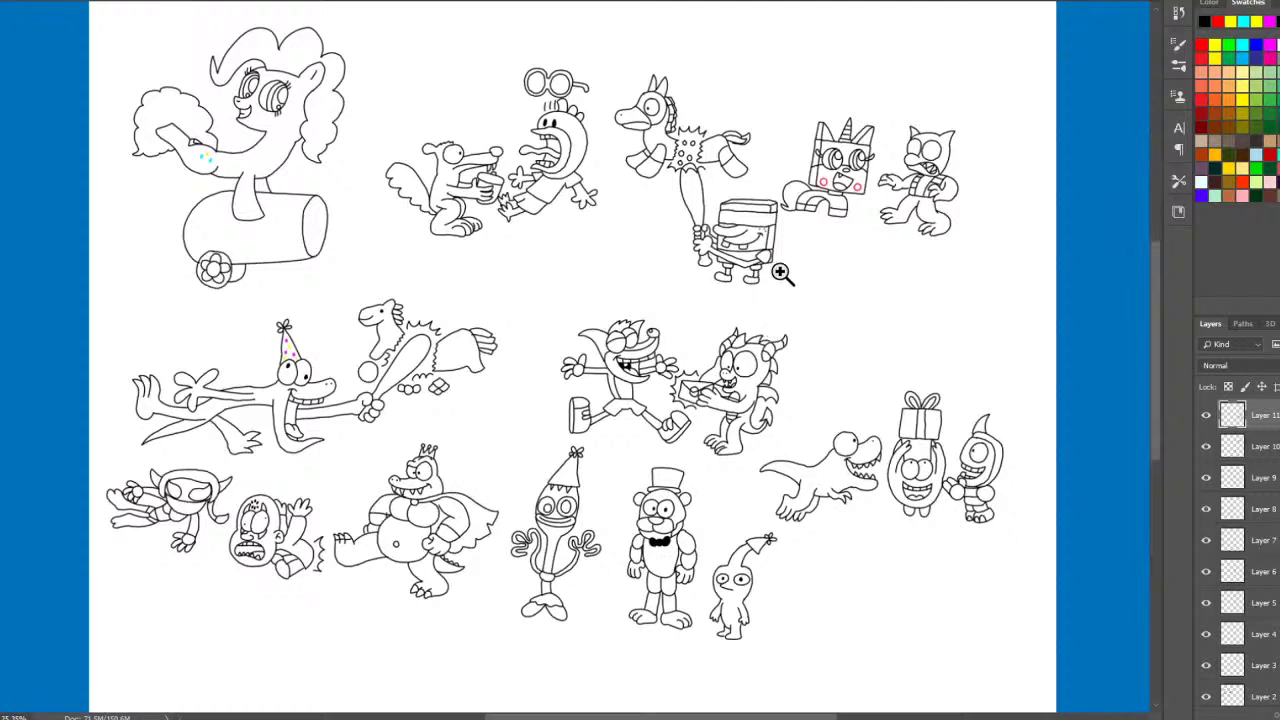